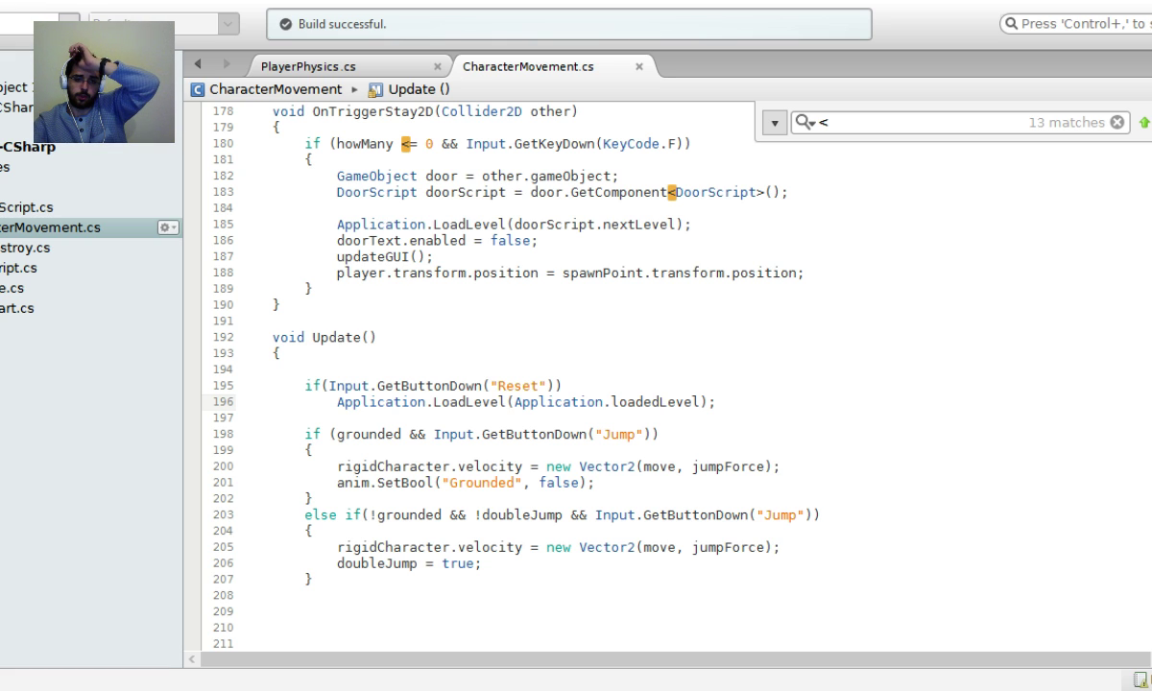
# Switch to the Unity editor and examine the Door Script settings of the level's doors one by one.
pyautogui.hotkey('alt', 'Tab')
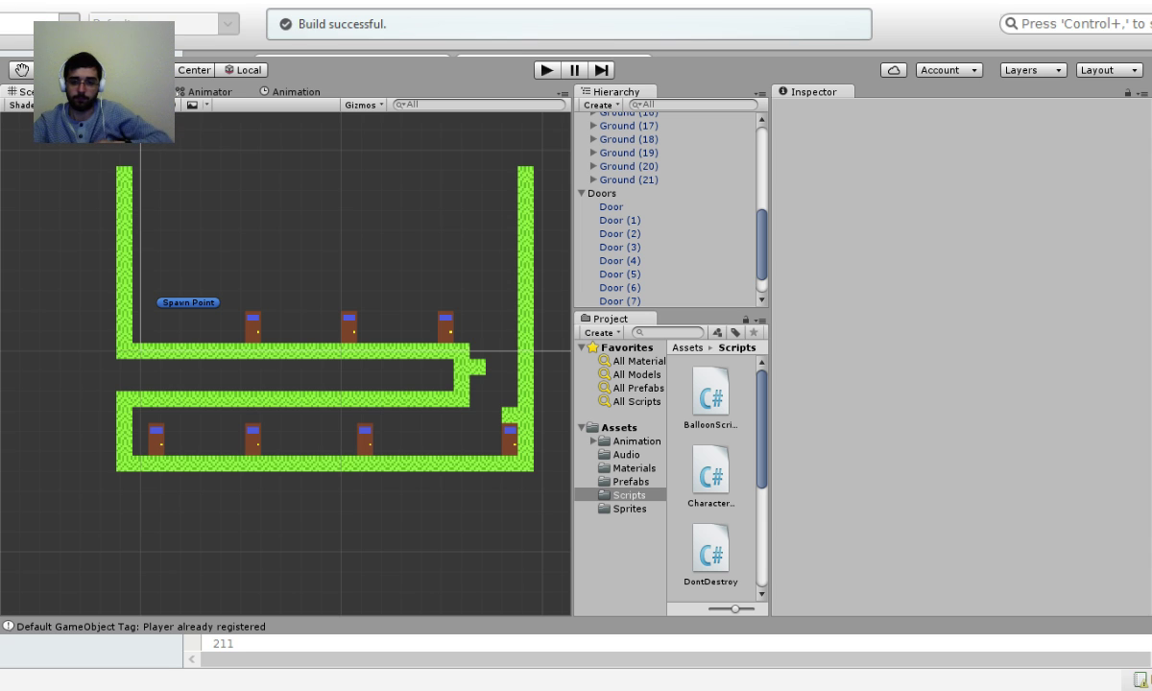
pyautogui.click(364, 250)
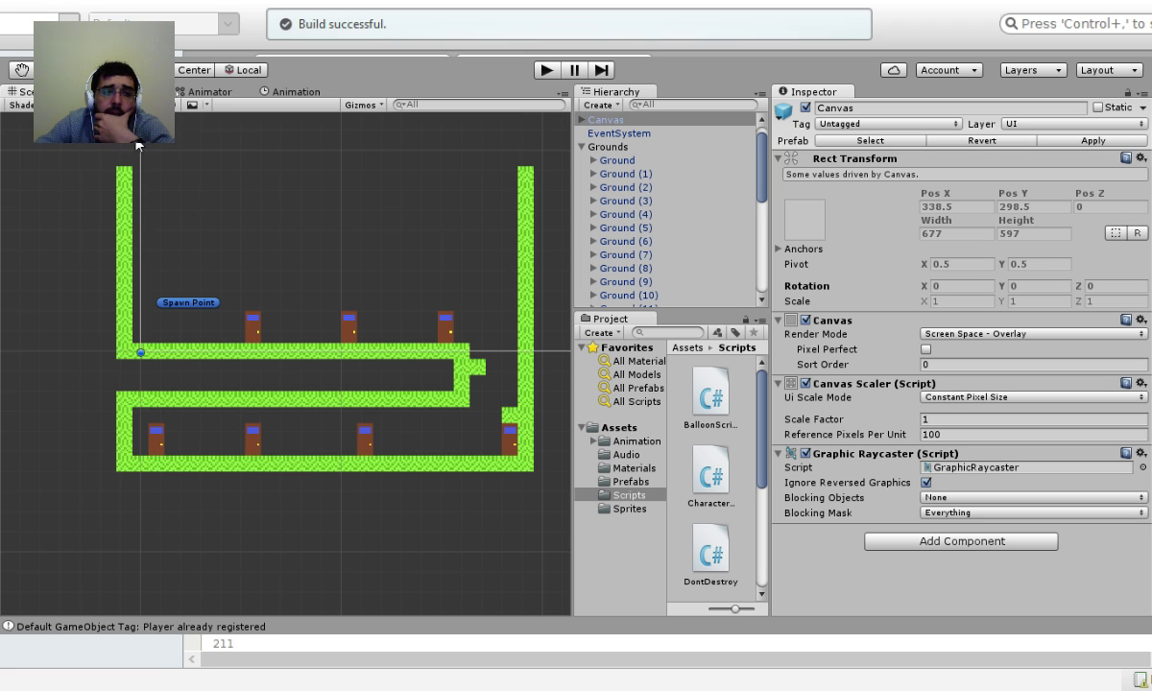
pyautogui.moveTo(264, 267); pyautogui.dragTo(219, 362)
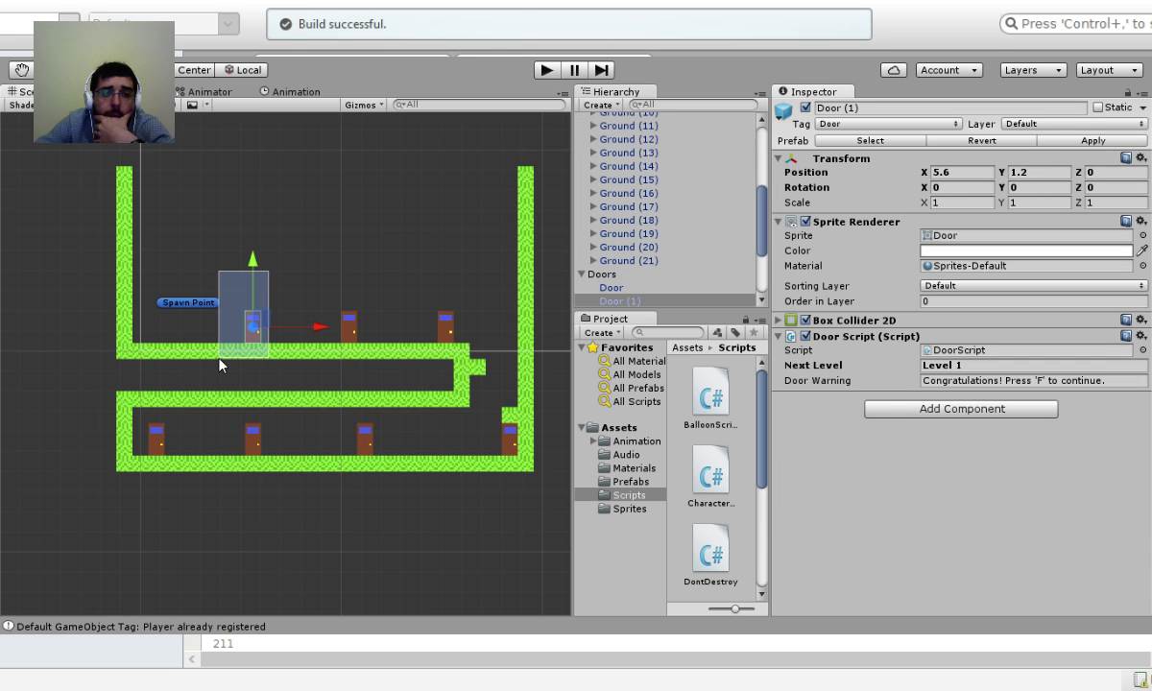
pyautogui.moveTo(377, 303); pyautogui.dragTo(325, 347)
pyautogui.moveTo(292, 307); pyautogui.dragTo(231, 347)
pyautogui.moveTo(291, 288); pyautogui.dragTo(246, 357)
pyautogui.moveTo(365, 289); pyautogui.dragTo(307, 361)
pyautogui.click(430, 276)
pyautogui.moveTo(414, 276); pyautogui.dragTo(471, 357)
pyautogui.moveTo(489, 427); pyautogui.dragTo(540, 481)
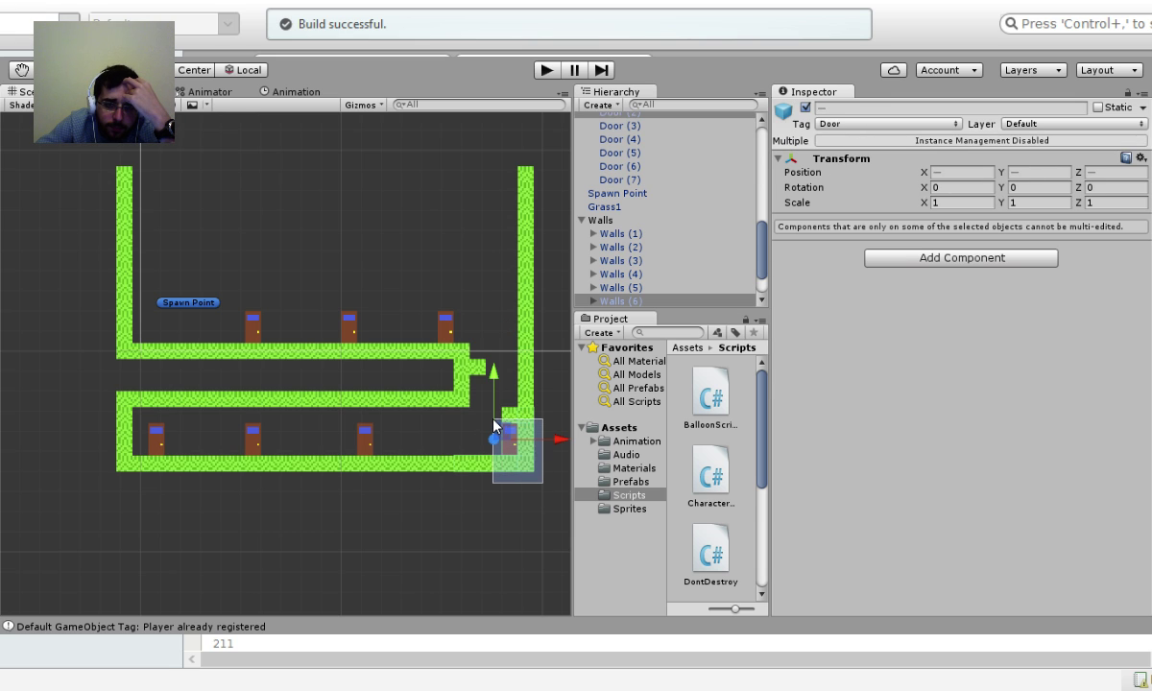
pyautogui.click(458, 420)
pyautogui.moveTo(401, 420); pyautogui.dragTo(324, 475)
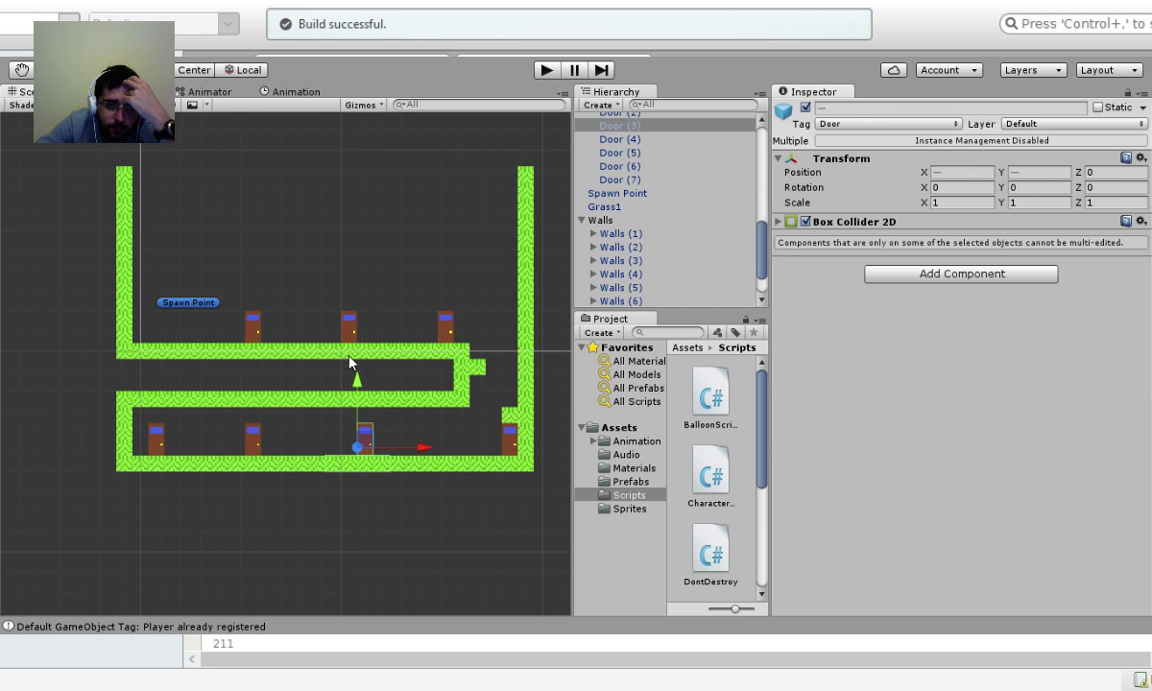
pyautogui.click(353, 313)
pyautogui.moveTo(365, 276); pyautogui.dragTo(327, 354)
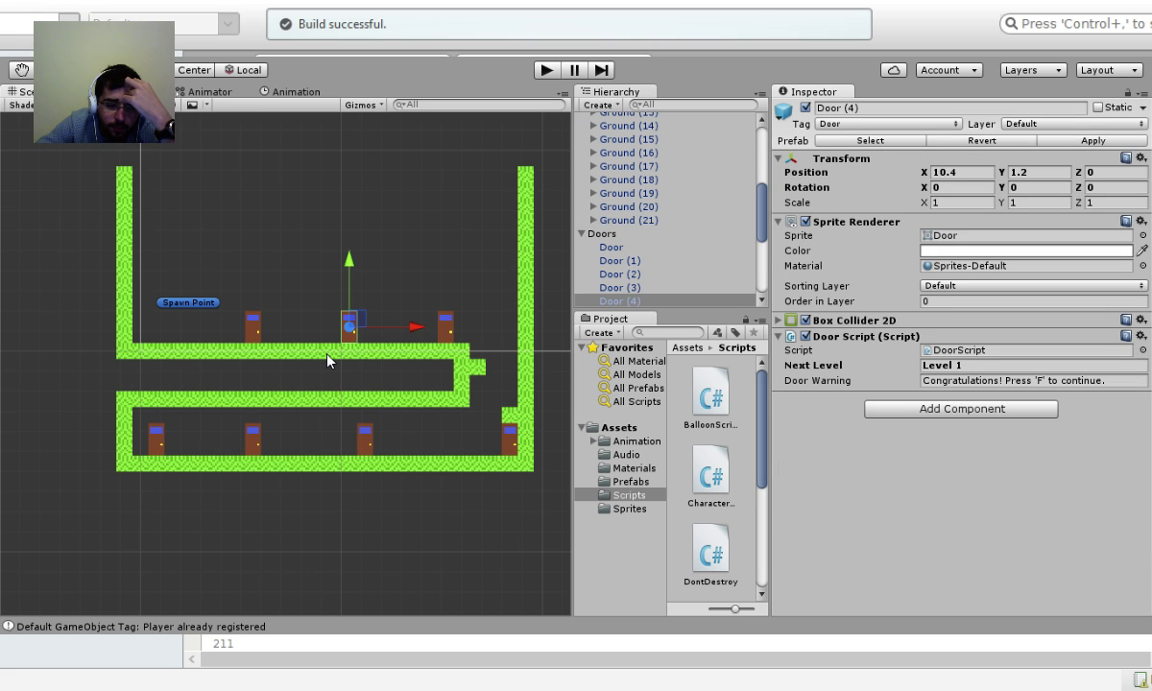
pyautogui.moveTo(291, 307); pyautogui.dragTo(213, 330)
pyautogui.moveTo(384, 303); pyautogui.dragTo(330, 356)
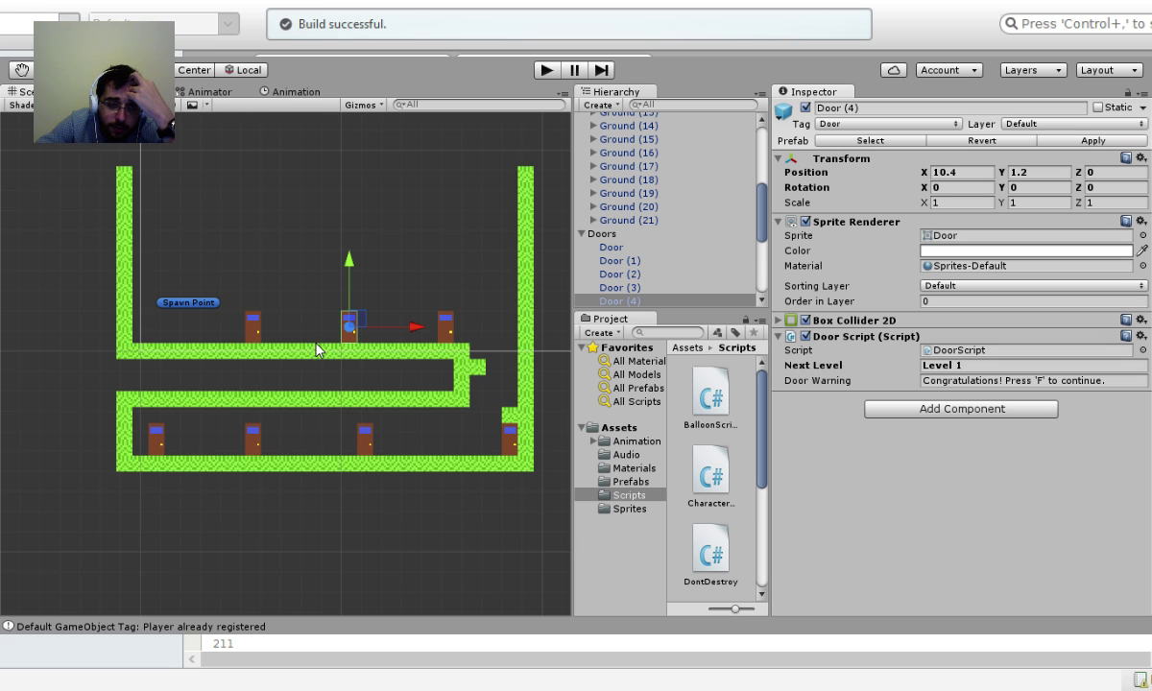
pyautogui.moveTo(459, 288); pyautogui.dragTo(423, 348)
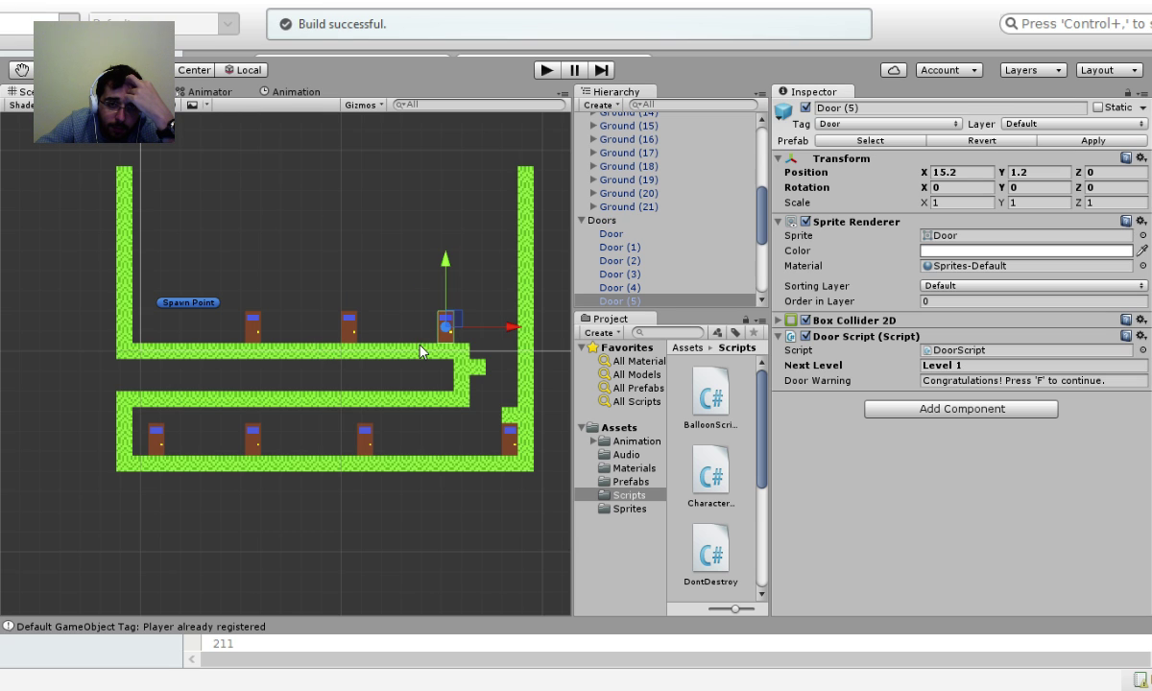
# Set both Next Level and Door Warning to "Shop" on Door (7), the first door on the lower floor.
pyautogui.moveTo(210, 420); pyautogui.dragTo(130, 464)
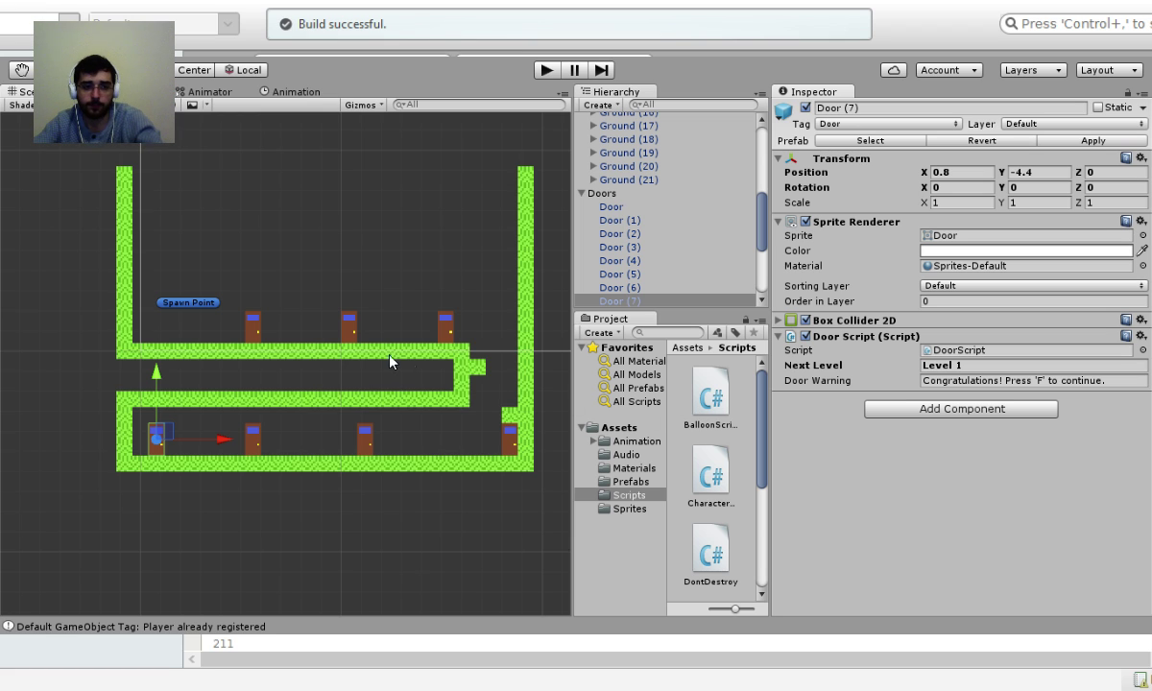
pyautogui.click(975, 367)
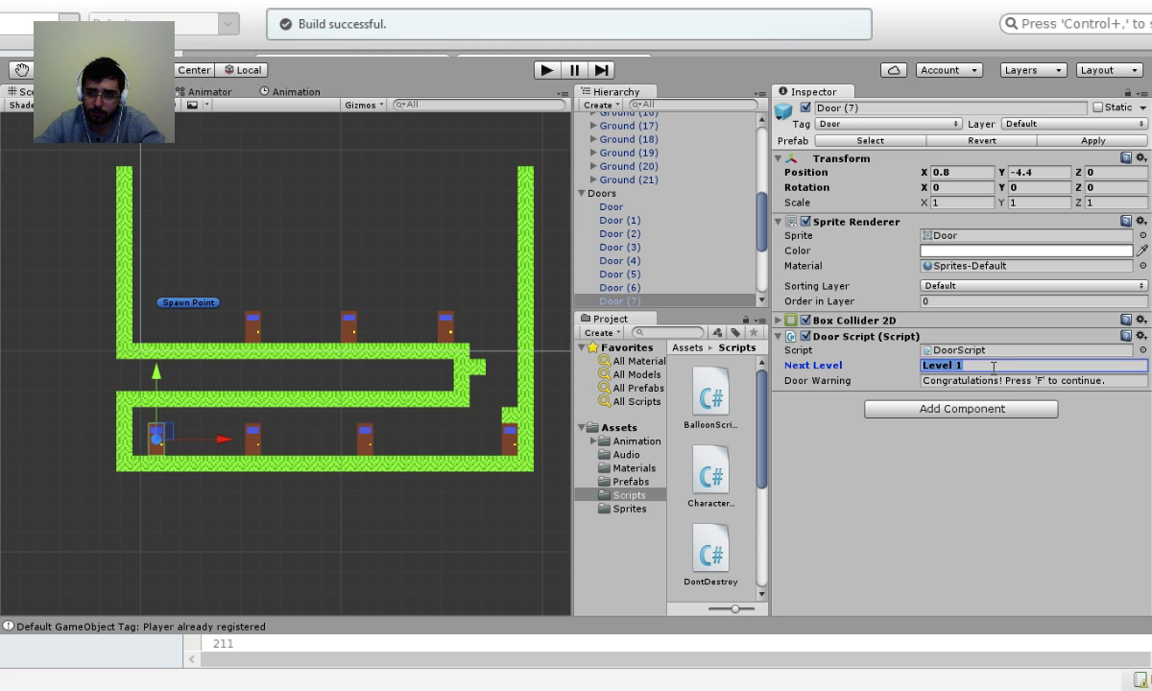
pyautogui.write('Shop')
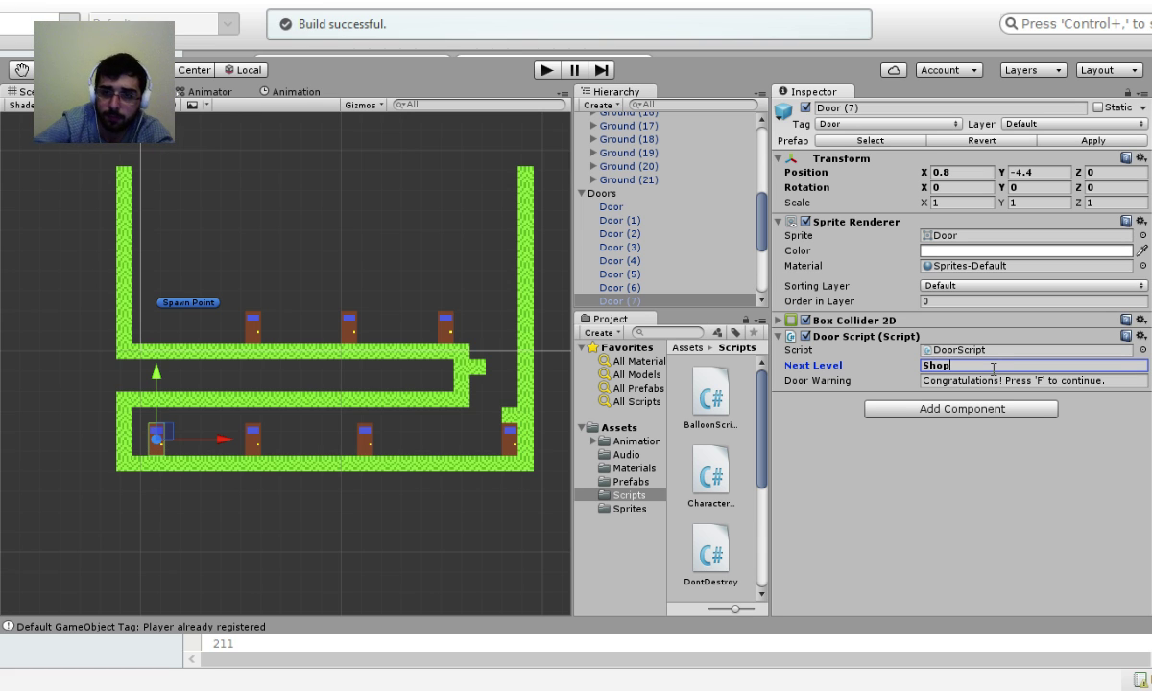
pyautogui.press('Tab')
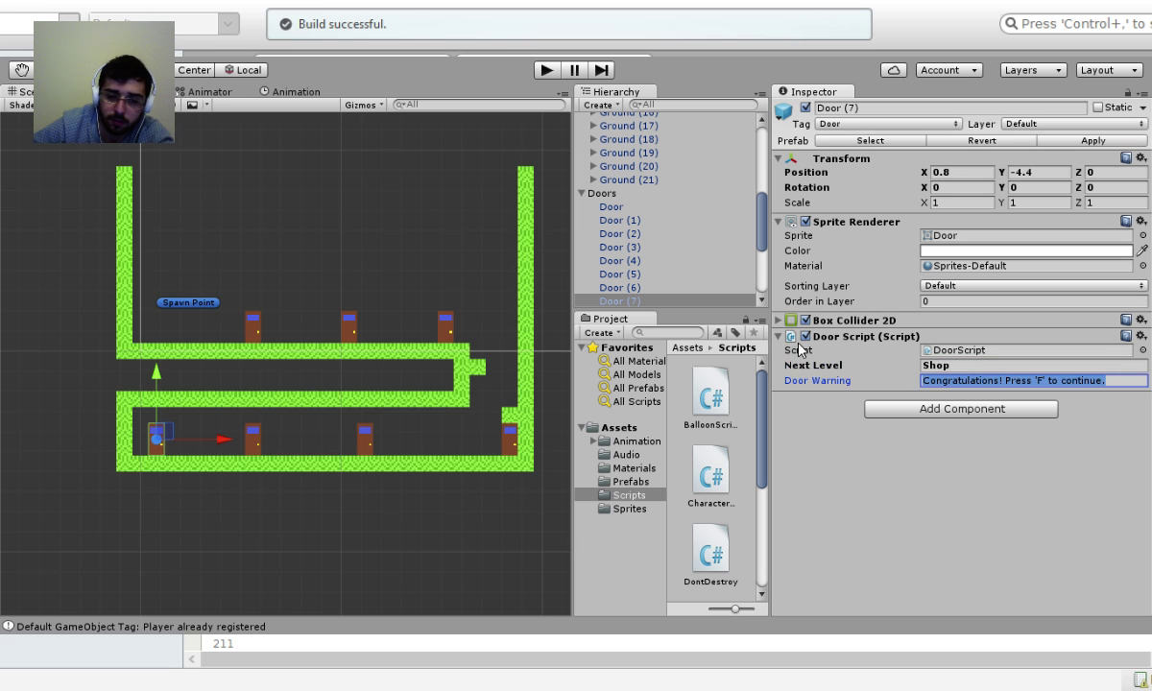
pyautogui.press('BackSpace')
pyautogui.write('Shop')
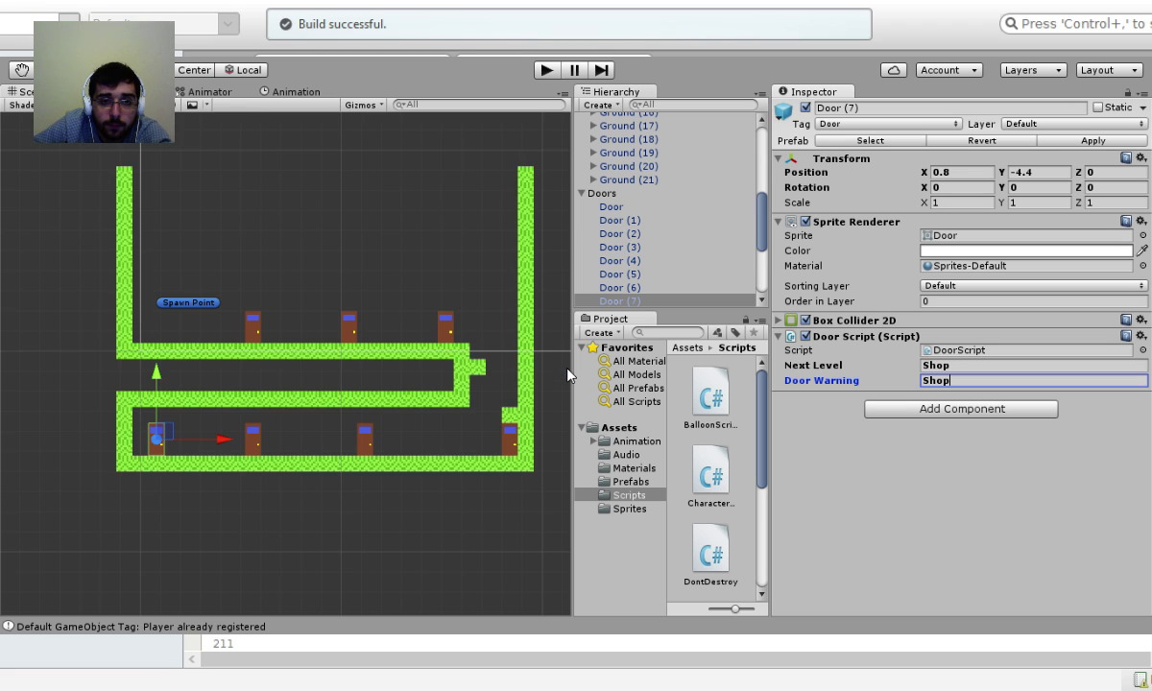
# Create a new scene and delete its Main Camera.
pyautogui.hotkey('ctrl', 'n')
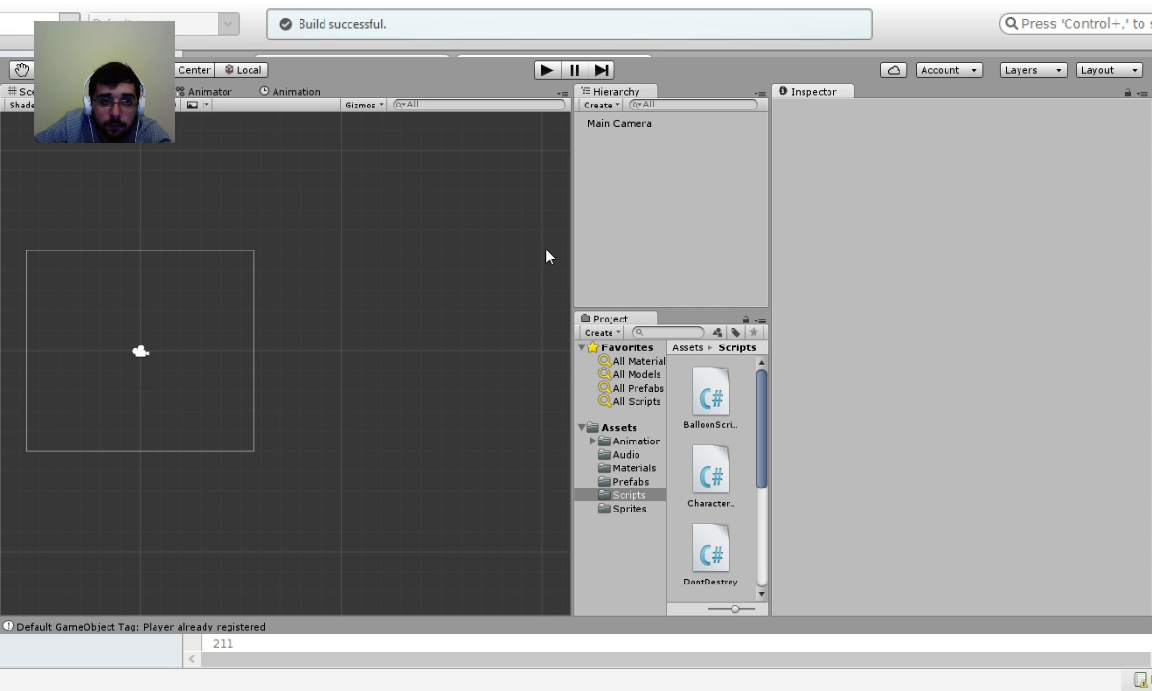
pyautogui.click(640, 124)
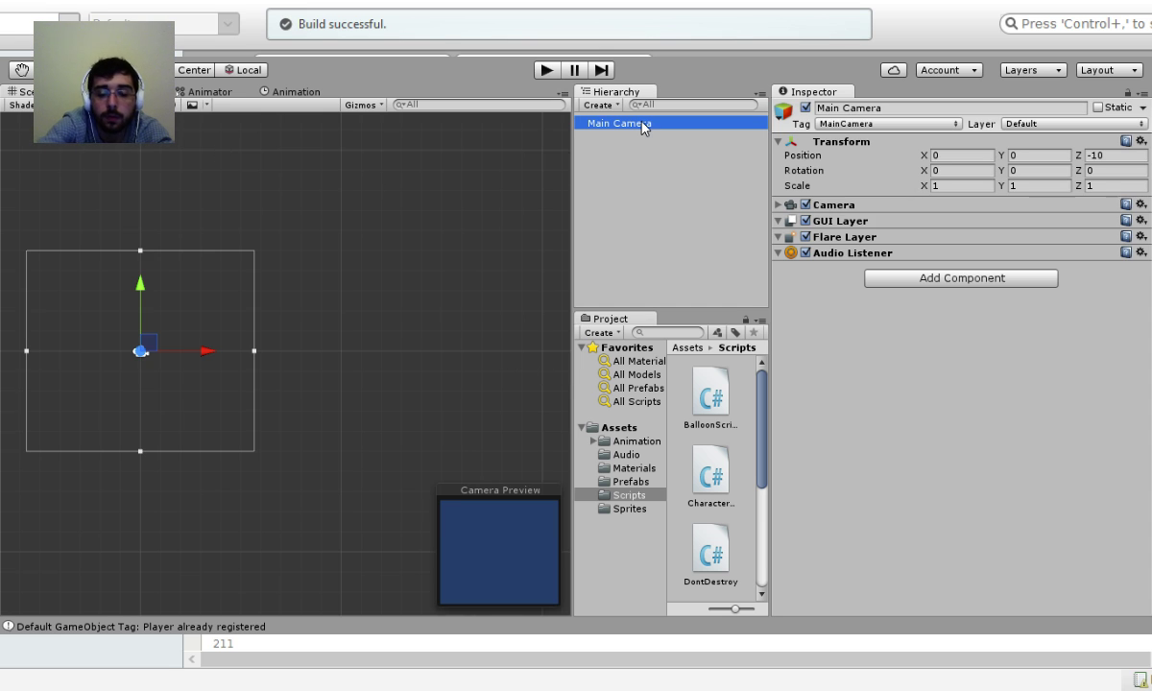
pyautogui.press('Delete')
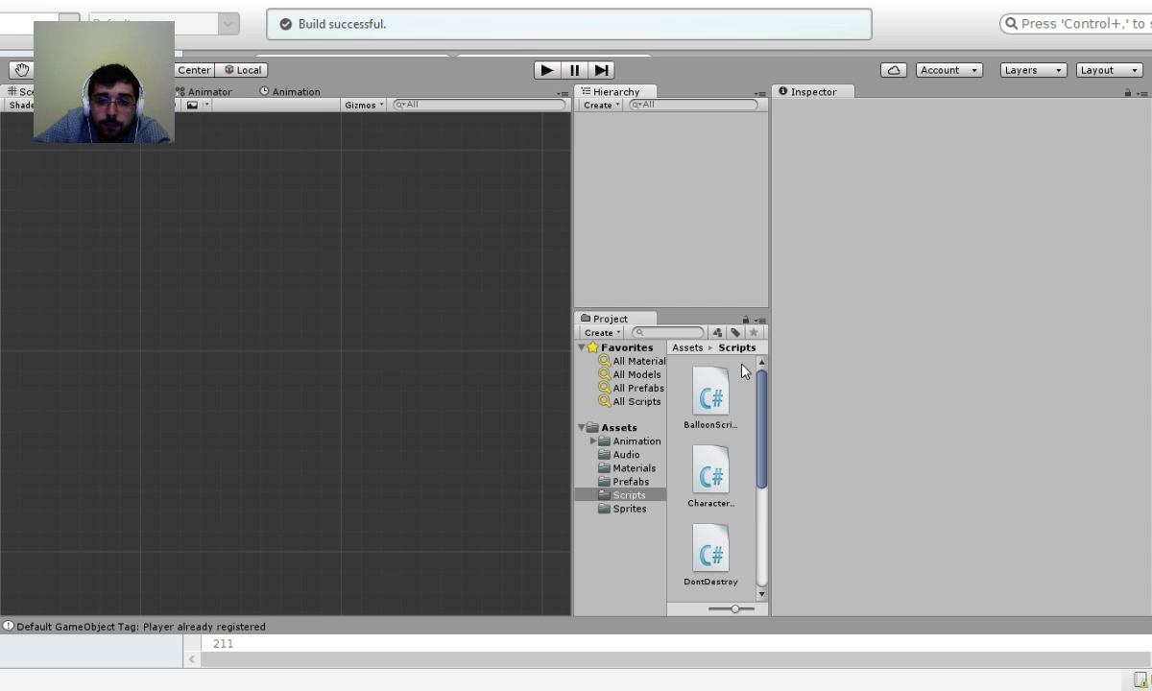
# Add the EventSystem and Canvas prefabs from the Prefabs folder to the scene.
pyautogui.click(715, 414)
pyautogui.scroll(-2, 720, 461)
pyautogui.scroll(-1, 720, 463)
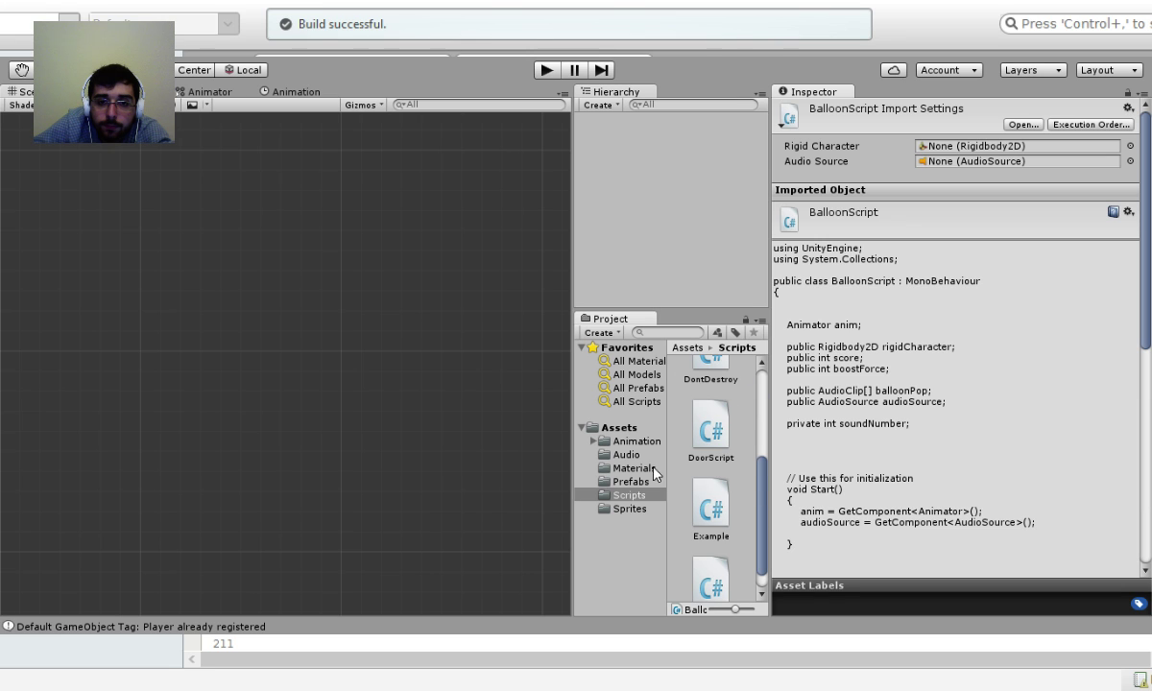
pyautogui.click(631, 480)
pyautogui.scroll(-4, 715, 451)
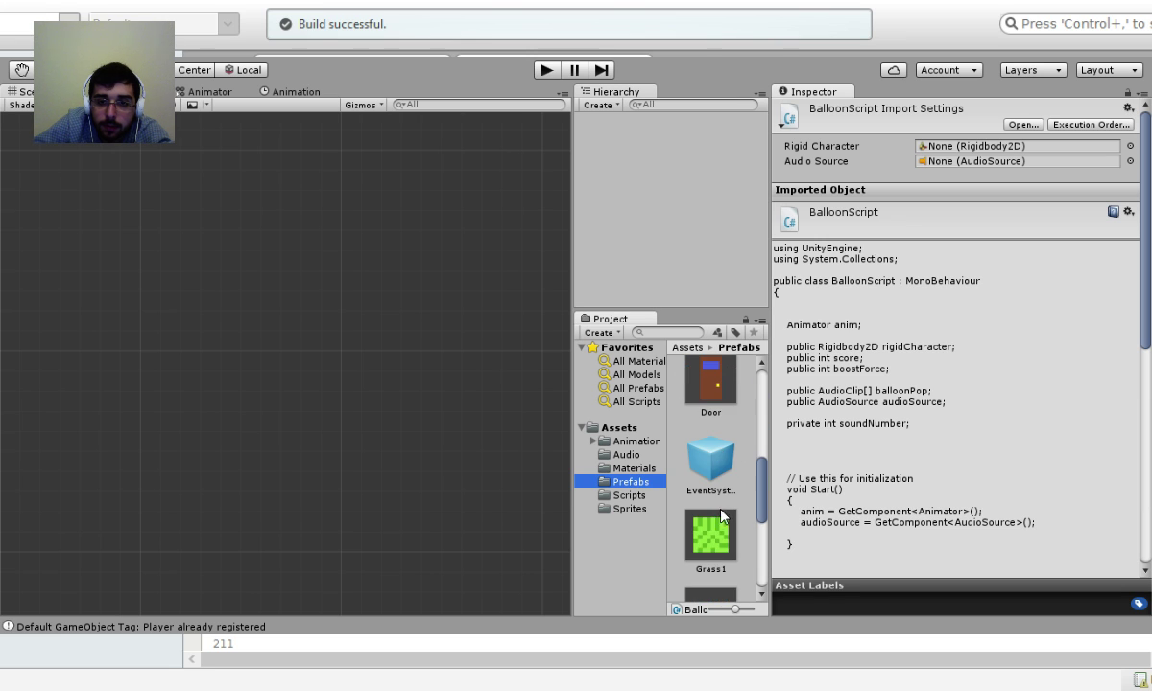
pyautogui.click(708, 422)
pyautogui.scroll(5, 710, 441)
pyautogui.keyDown('ctrl'); pyautogui.click(710, 452); pyautogui.keyUp('ctrl')
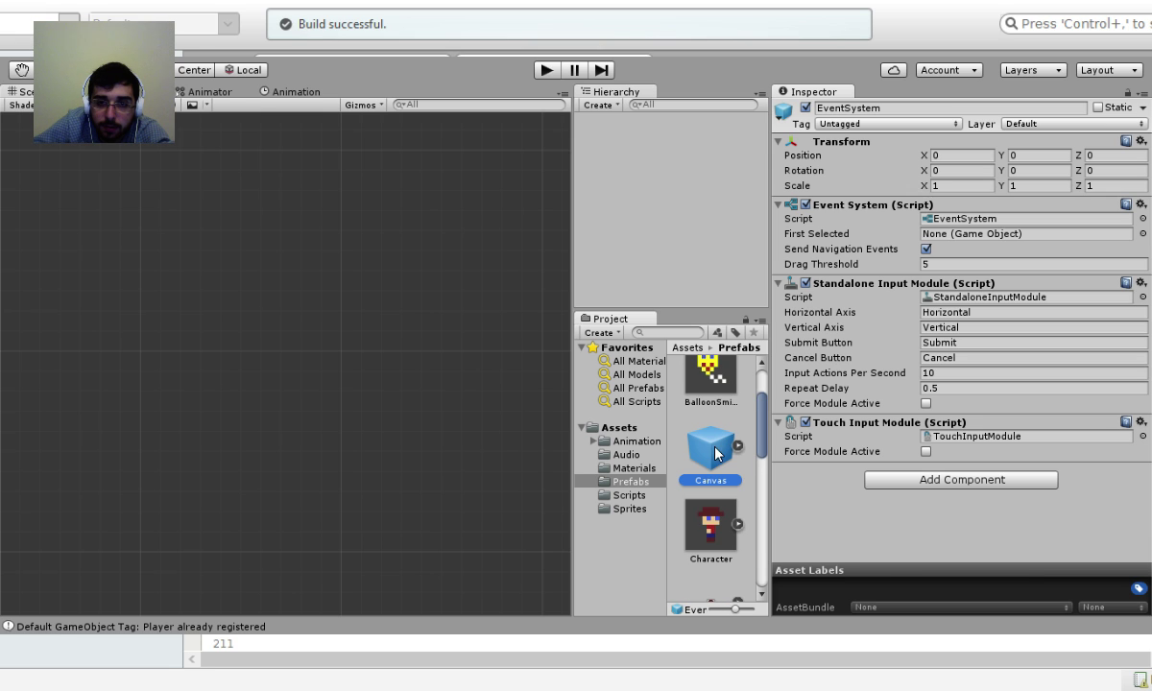
pyautogui.moveTo(710, 451); pyautogui.dragTo(667, 240)
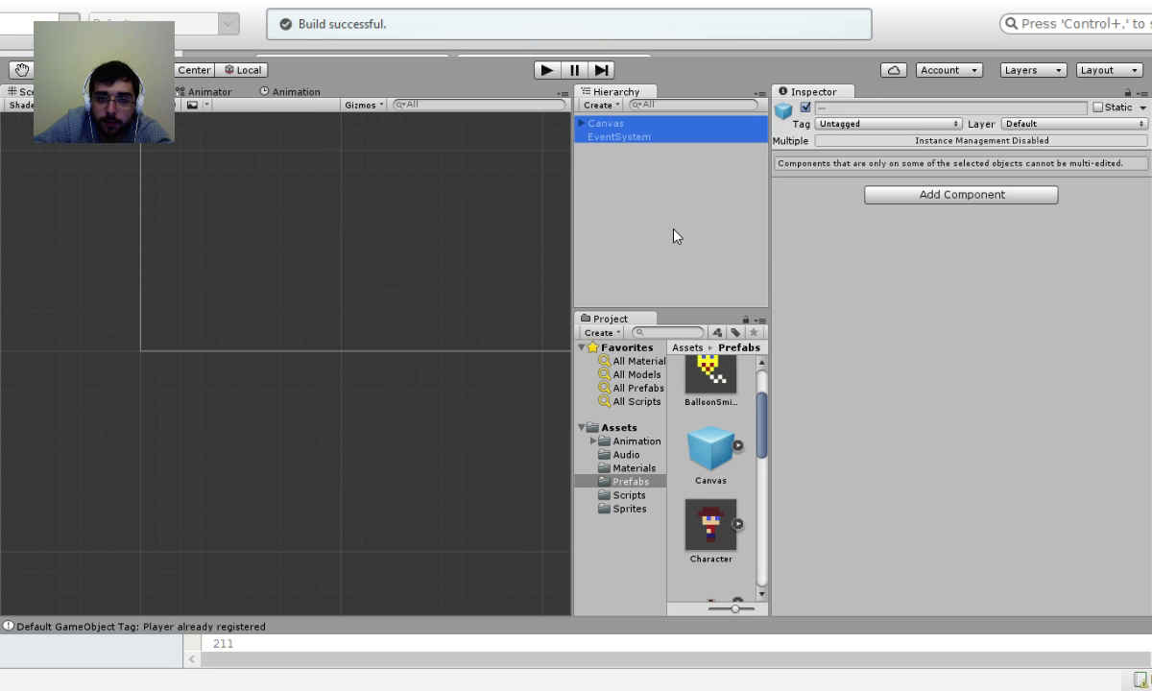
# Inspect the Canvas and EventSystem objects and look through the prefabs for the Ground piece.
pyautogui.click(682, 252)
pyautogui.moveTo(334, 315); pyautogui.dragTo(223, 451, button='middle')
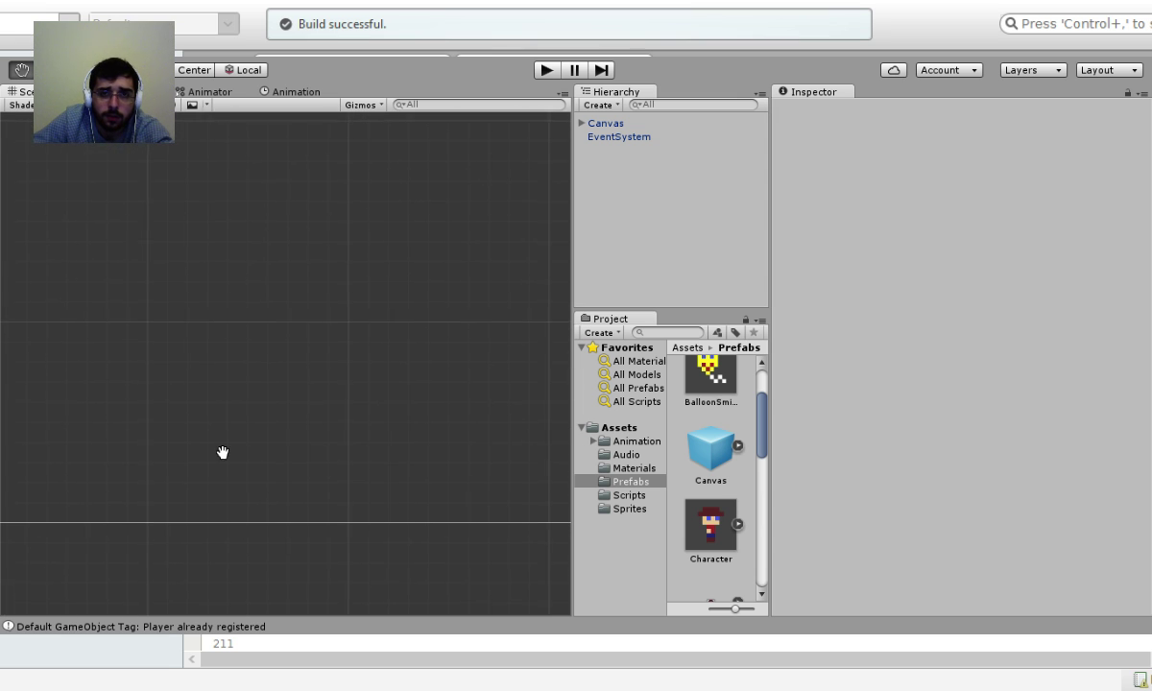
pyautogui.click(581, 123)
pyautogui.click(611, 137)
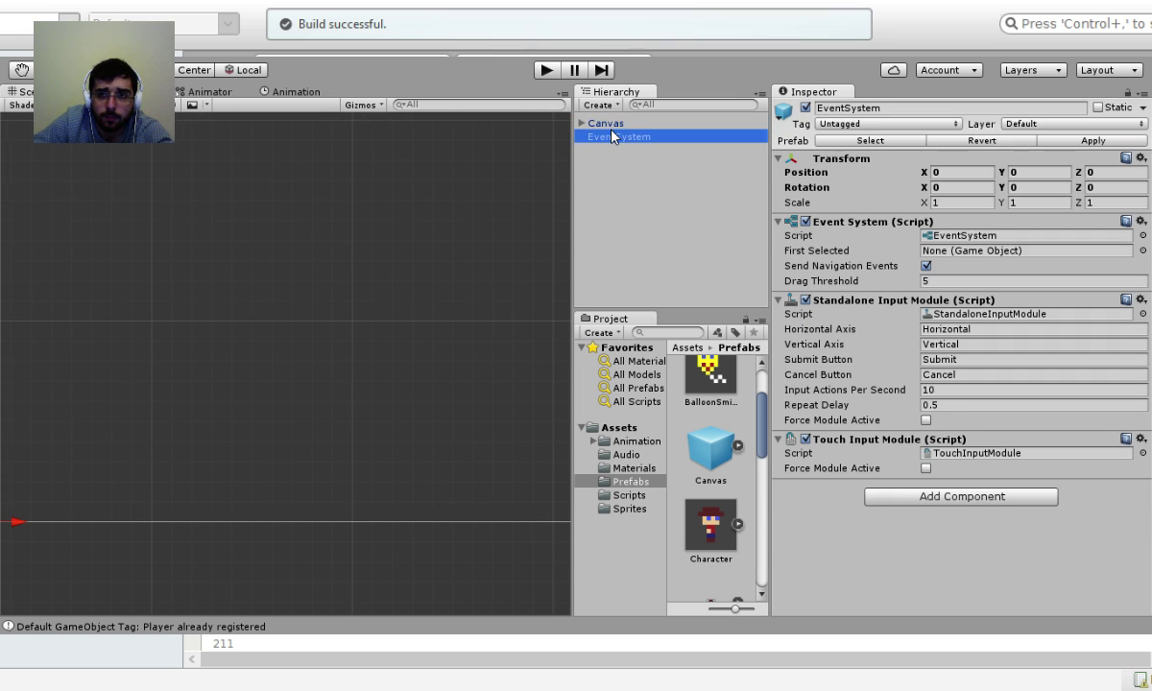
pyautogui.click(615, 124)
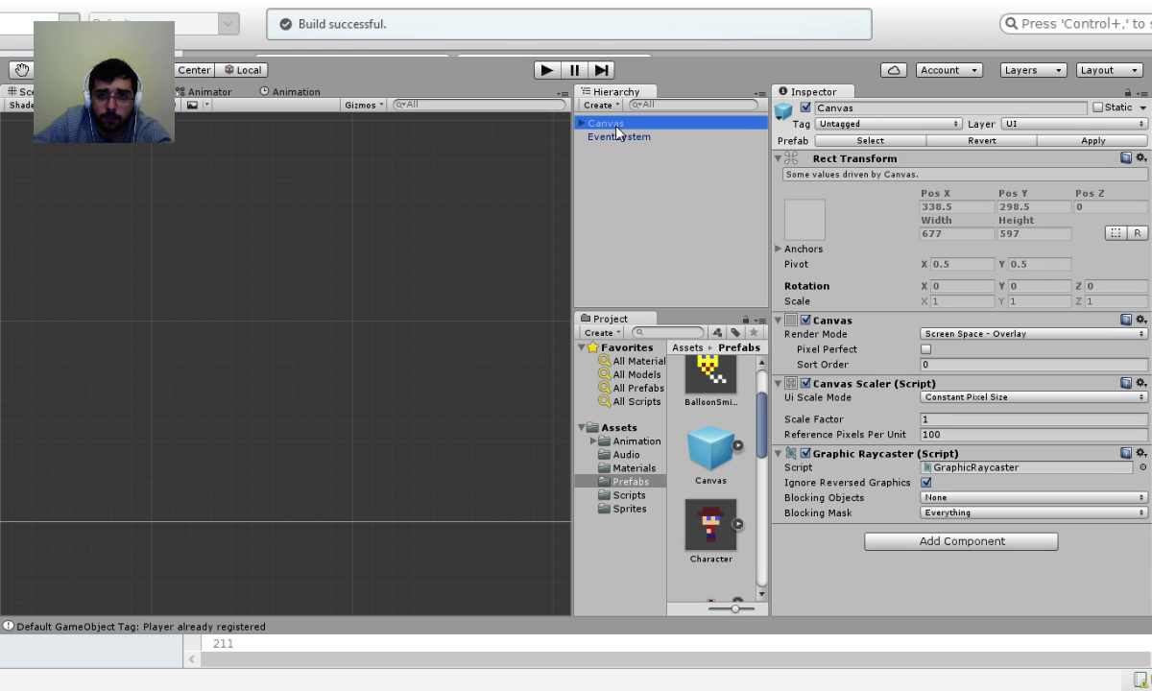
pyautogui.click(617, 137)
pyautogui.click(650, 240)
pyautogui.scroll(-2, 710, 519)
pyautogui.scroll(3, 720, 531)
pyautogui.scroll(-5, 724, 543)
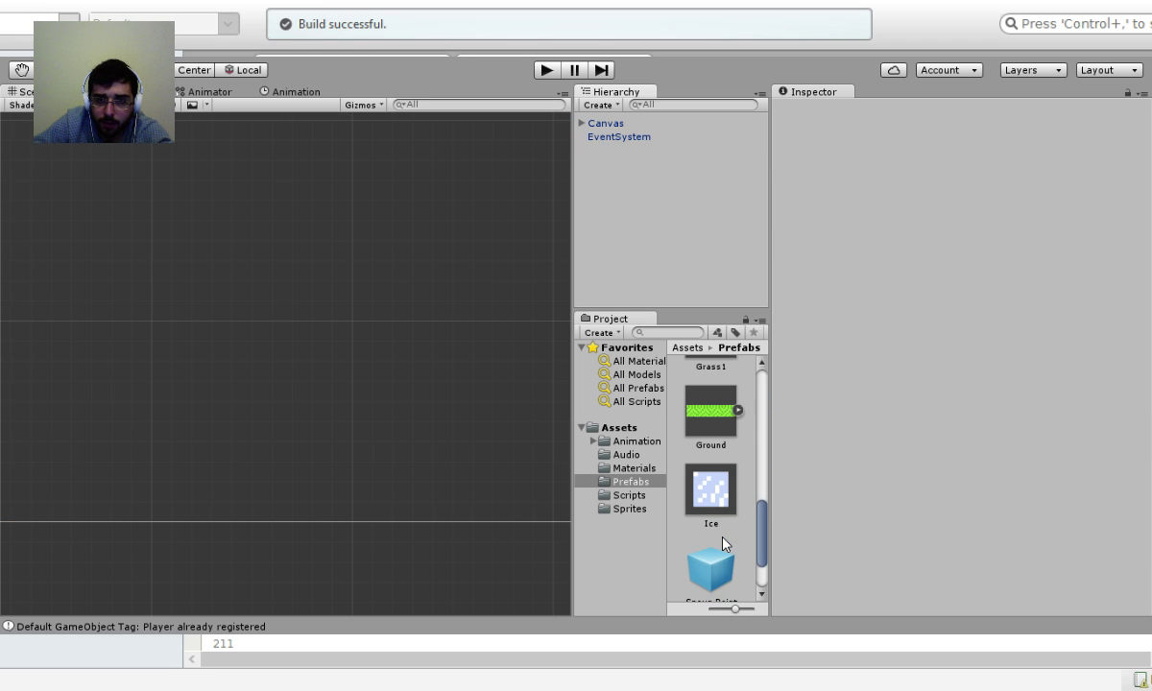
pyautogui.scroll(1, 724, 544)
pyautogui.click(725, 478)
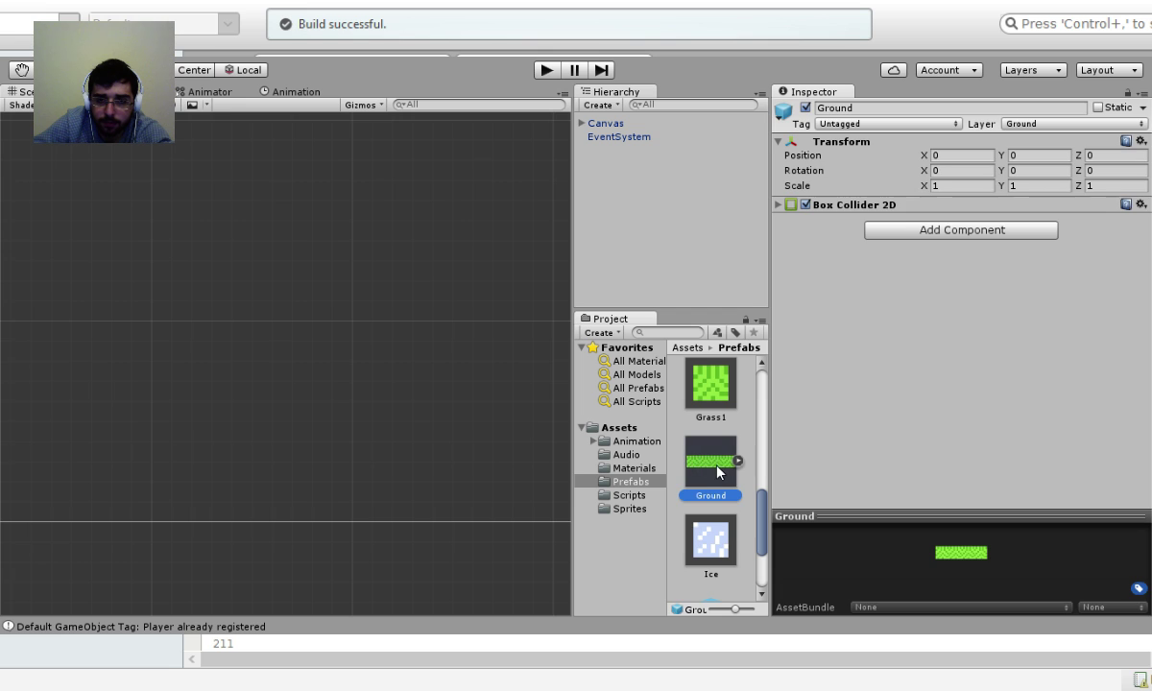
# Create an empty game object named "Grounds" at the root of the scene.
pyautogui.click(626, 144)
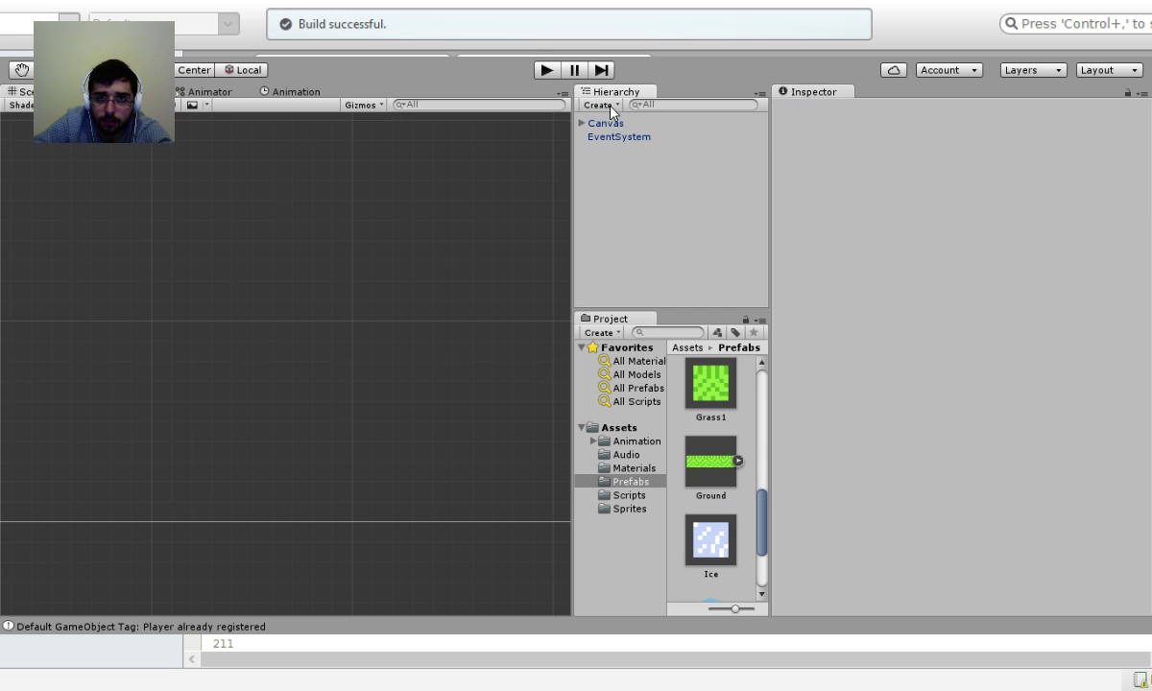
pyautogui.hotkey('ctrl', 'shift', 'n')
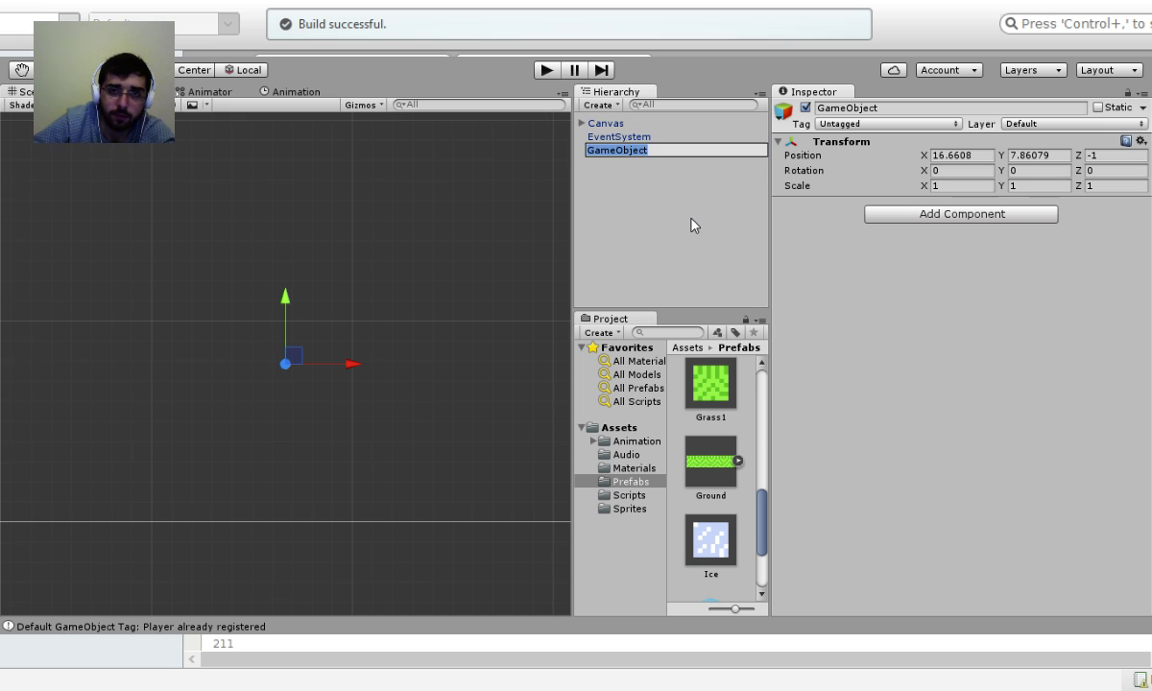
pyautogui.press('F2')
pyautogui.write('Grounds')
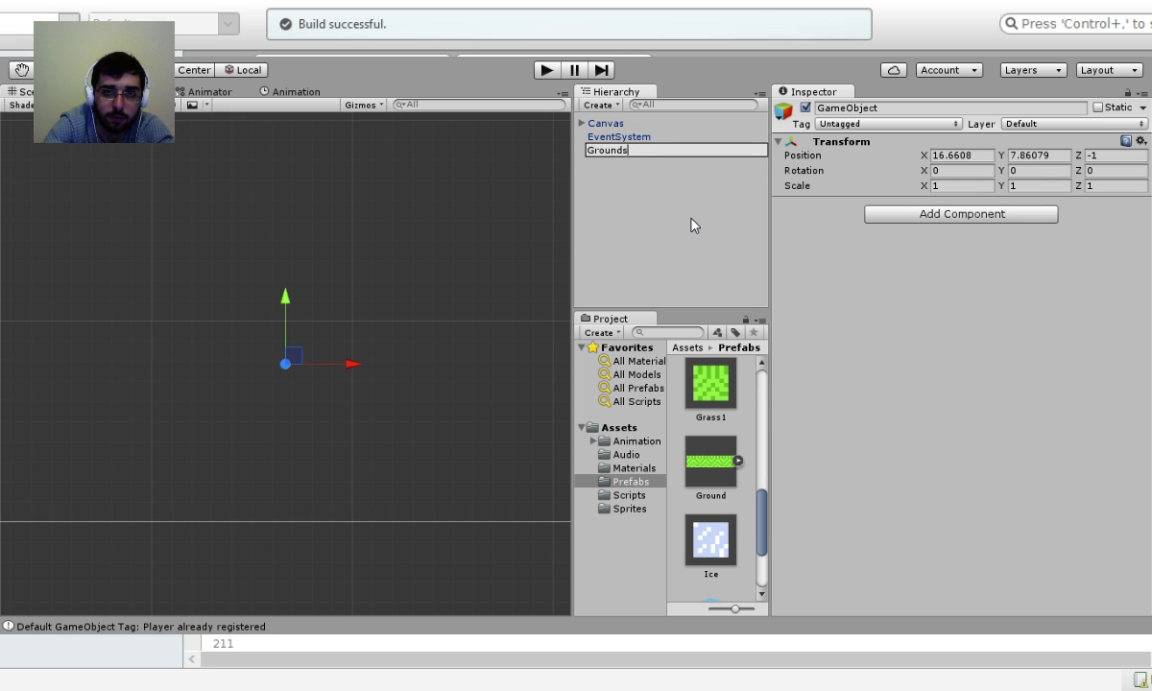
pyautogui.click(689, 225)
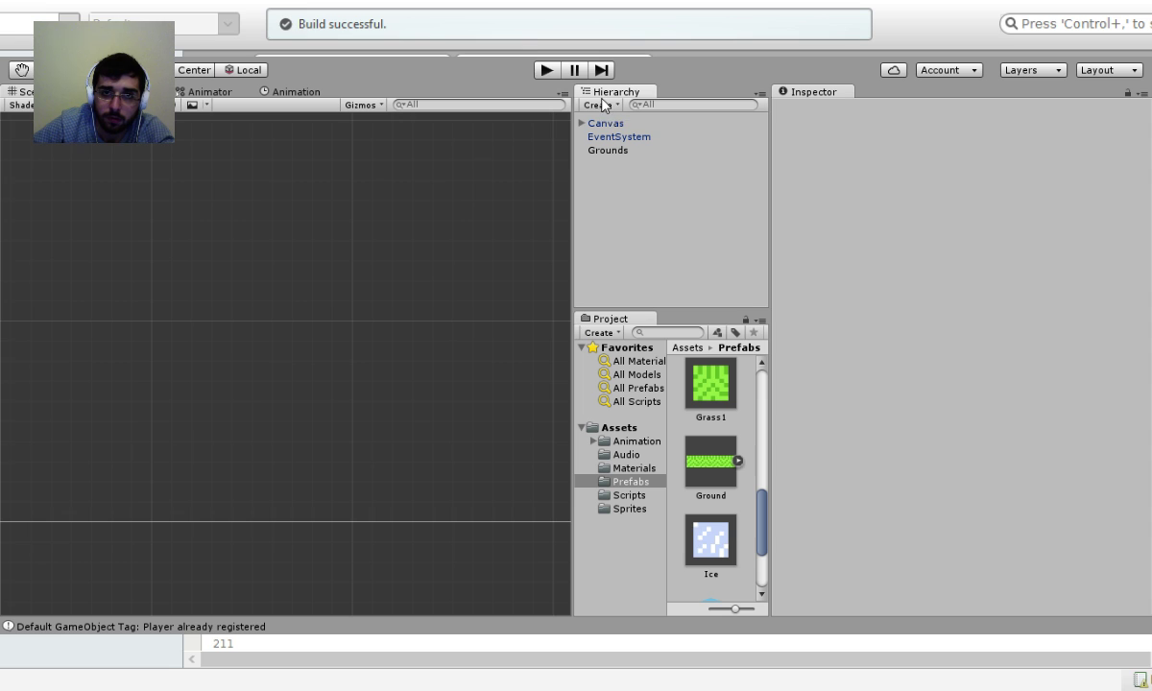
# Create another empty root-level game object named "Walls".
pyautogui.hotkey('ctrl', 'shift', 'n')
pyautogui.press('F2')
pyautogui.write('Walls')
pyautogui.press('Return')
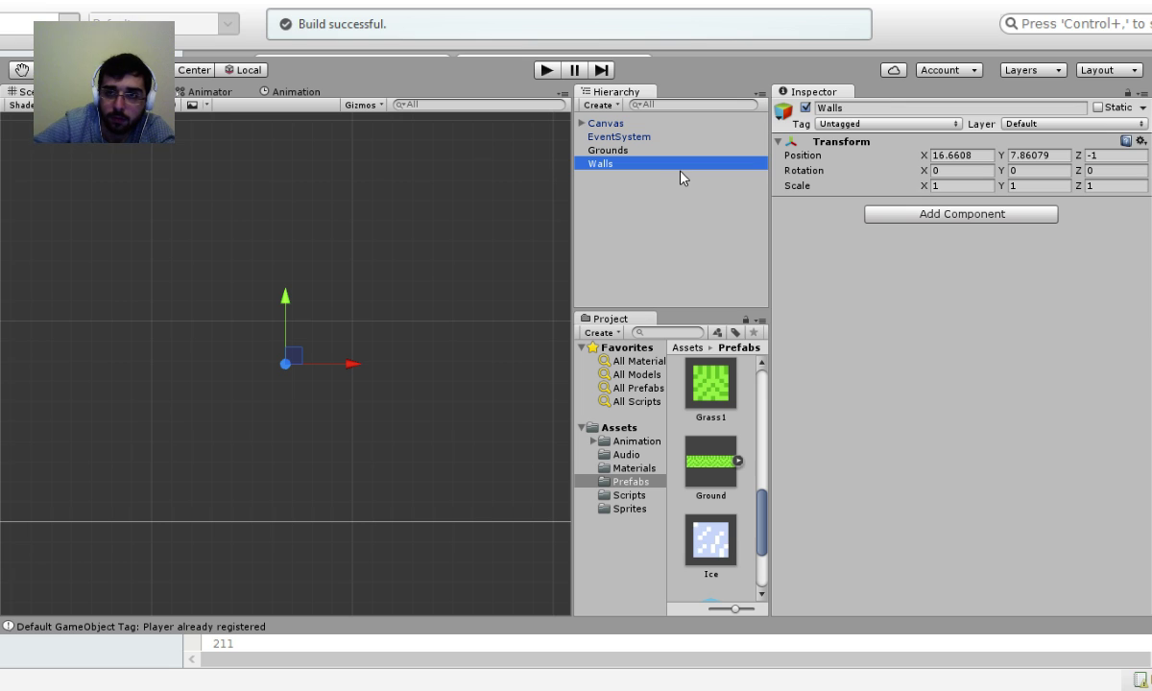
# Set the X and Y positions of the empty Walls and Grounds objects to 0.
pyautogui.click(950, 155)
pyautogui.write('0')
pyautogui.click(1039, 158)
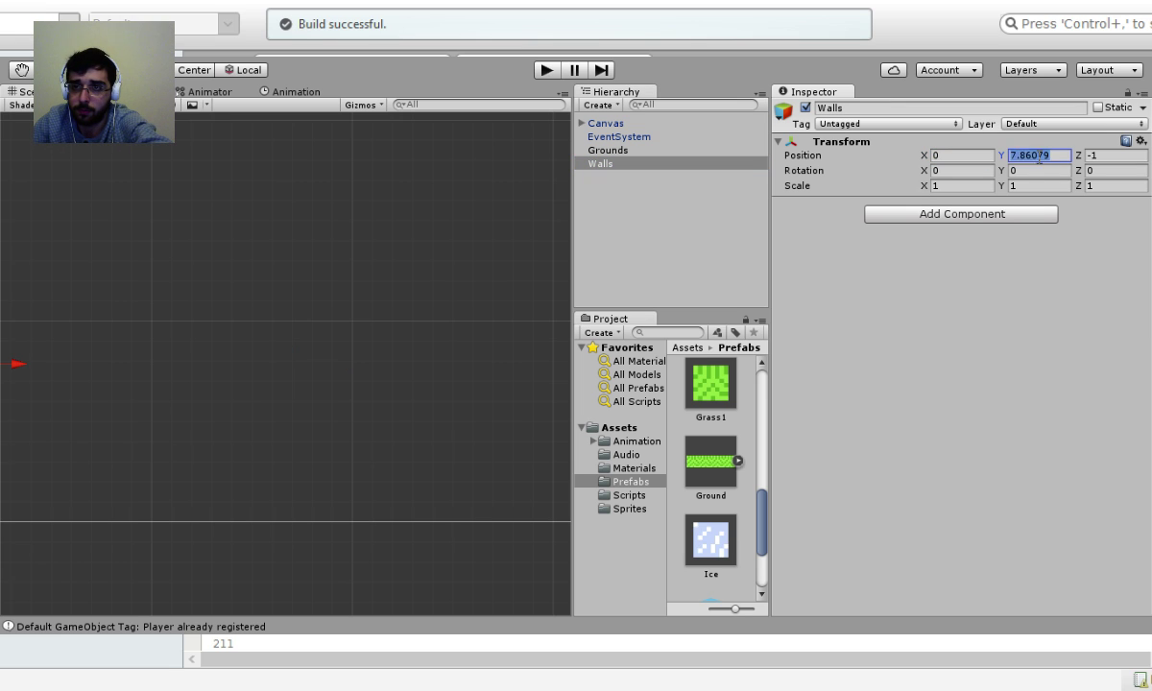
pyautogui.click(634, 151)
pyautogui.click(955, 155)
pyautogui.write('0')
pyautogui.click(1026, 156)
# Add a Ground prefab as a child of Grounds and a Walls prefab as a child of the Walls object.
pyautogui.click(709, 462)
pyautogui.moveTo(700, 464); pyautogui.dragTo(617, 154)
pyautogui.scroll(-3, 729, 472)
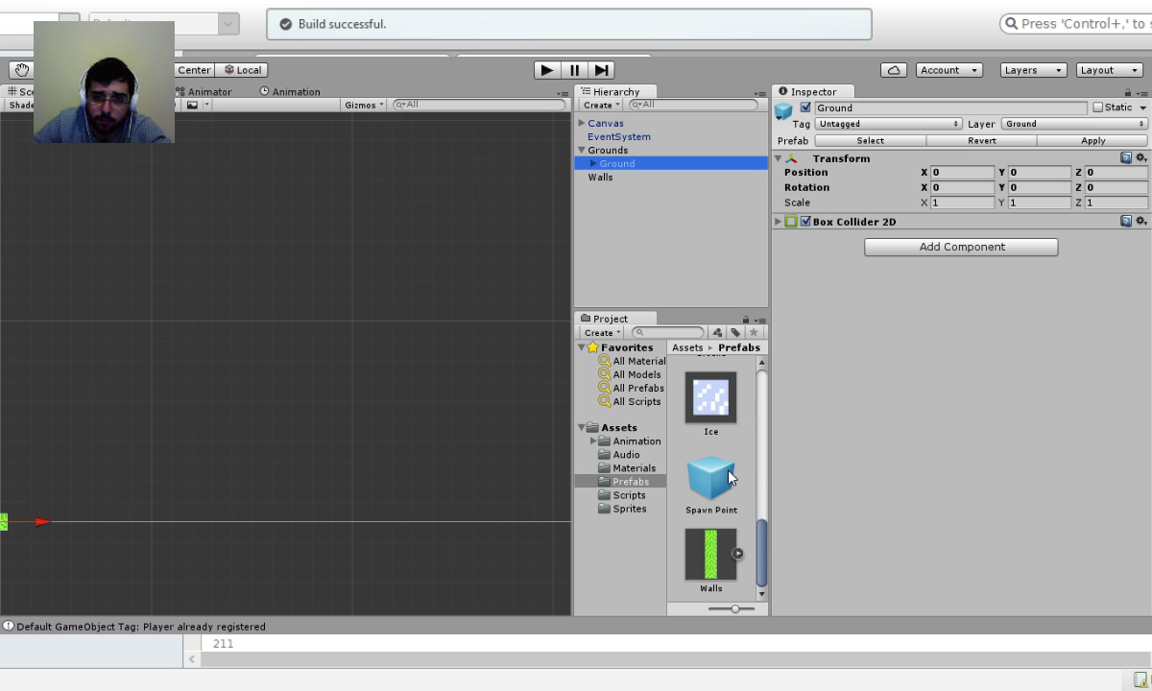
pyautogui.moveTo(710, 554); pyautogui.dragTo(624, 184)
# Move the wall piece to X -0.8 beside the ground and stack a duplicate of it directly on top.
pyautogui.moveTo(84, 406); pyautogui.dragTo(463, 429)
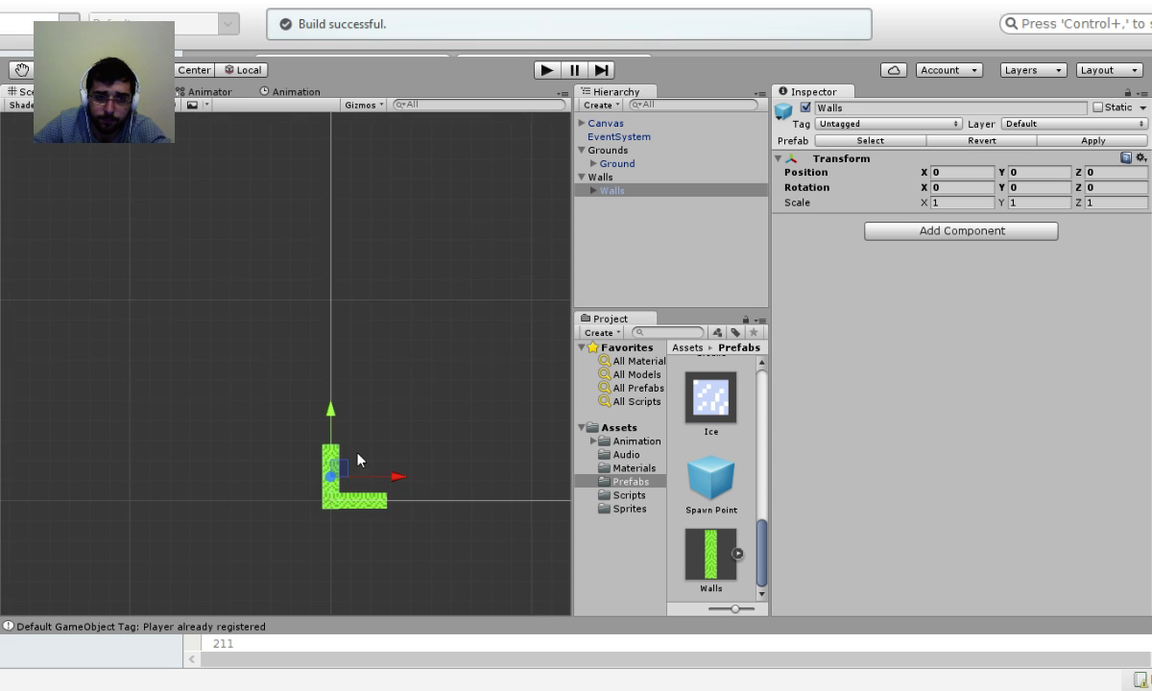
pyautogui.moveTo(343, 471)
pyautogui.mouseDown()
pyautogui.moveTo(312, 469)
pyautogui.moveTo(327, 469)
pyautogui.mouseUp()
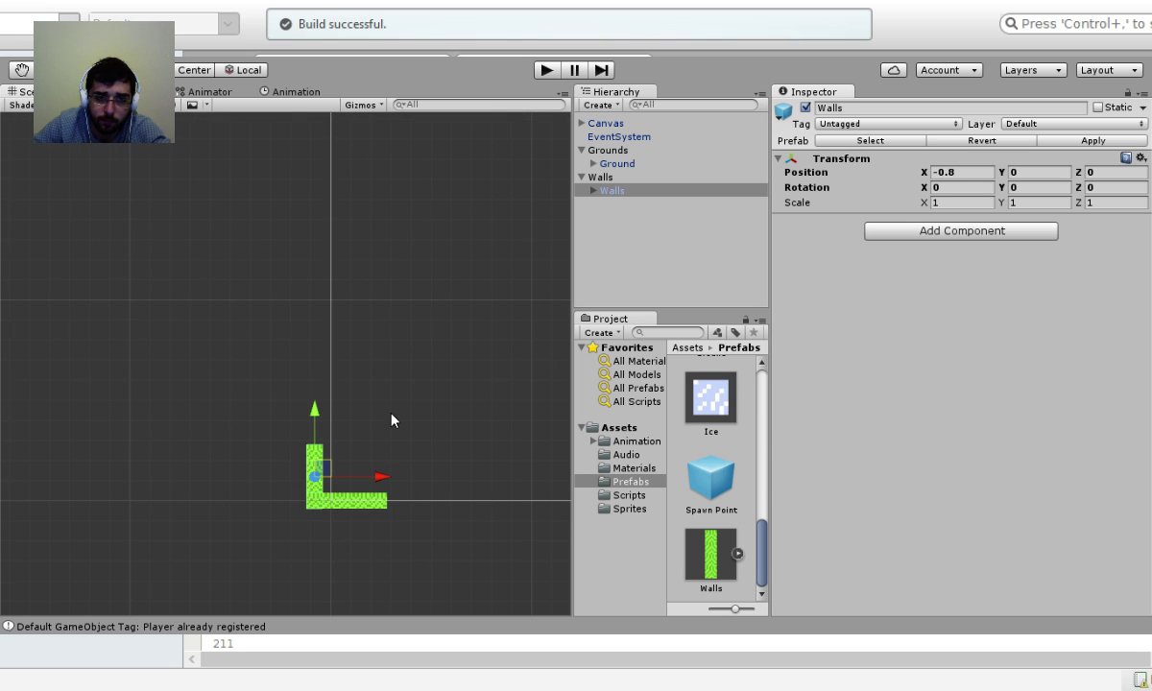
pyautogui.moveTo(378, 427); pyautogui.dragTo(353, 368, button='middle')
pyautogui.hotkey('ctrl', 'd')
pyautogui.moveTo(302, 418); pyautogui.dragTo(298, 355)
pyautogui.click(334, 448)
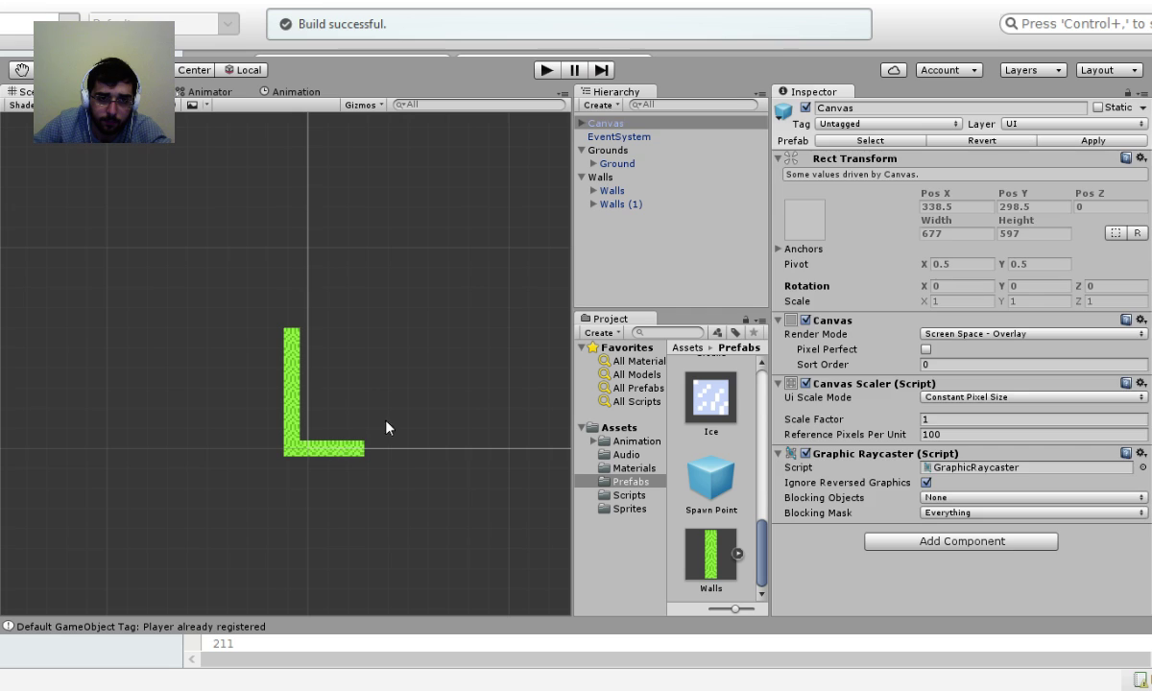
# Duplicate the ground piece three times, lining the copies up end to end to lengthen the floor.
pyautogui.click(336, 447)
pyautogui.hotkey('ctrl', 'd')
pyautogui.moveTo(341, 441); pyautogui.dragTo(477, 440)
pyautogui.hotkey('ctrl', 'd')
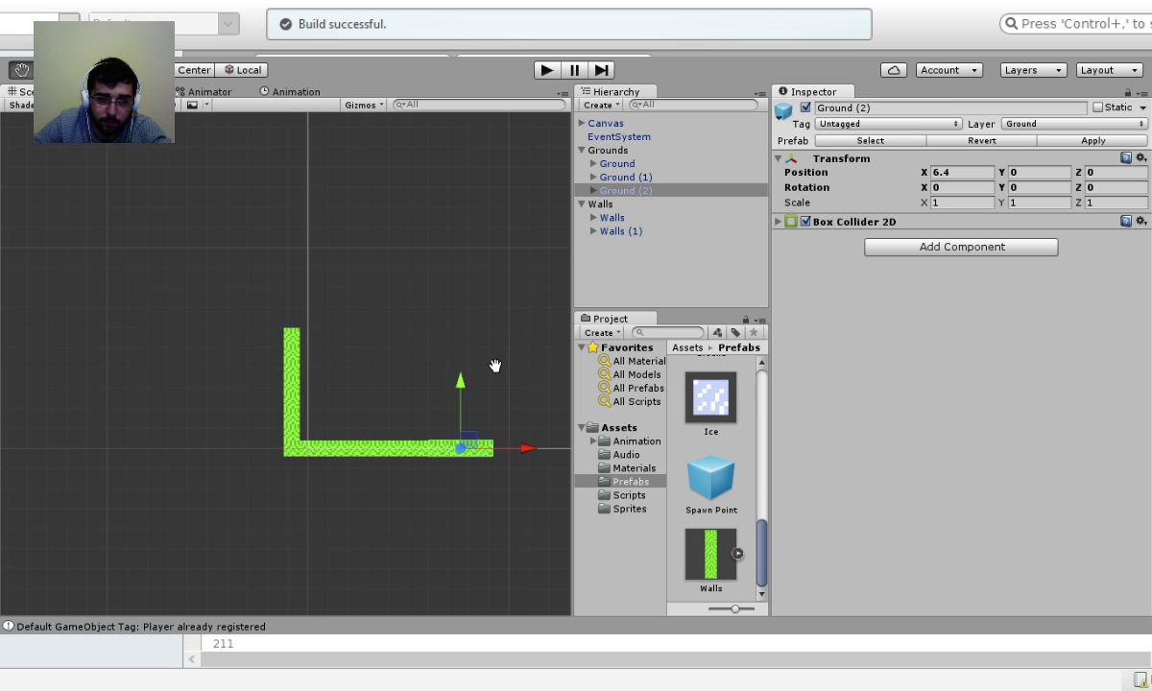
pyautogui.moveTo(496, 372); pyautogui.dragTo(275, 381, button='middle')
pyautogui.hotkey('ctrl', 'd')
pyautogui.moveTo(255, 453); pyautogui.dragTo(321, 455)
# Duplicate both stacked wall pieces together and place the copies at X 12.8, at the floor's far end.
pyautogui.moveTo(180, 318)
pyautogui.mouseDown()
pyautogui.moveTo(51, 440)
pyautogui.moveTo(35, 424)
pyautogui.mouseUp()
pyautogui.moveTo(45, 335); pyautogui.dragTo(90, 489)
pyautogui.hotkey('ctrl', 'd')
pyautogui.moveTo(81, 401); pyautogui.dragTo(353, 403)
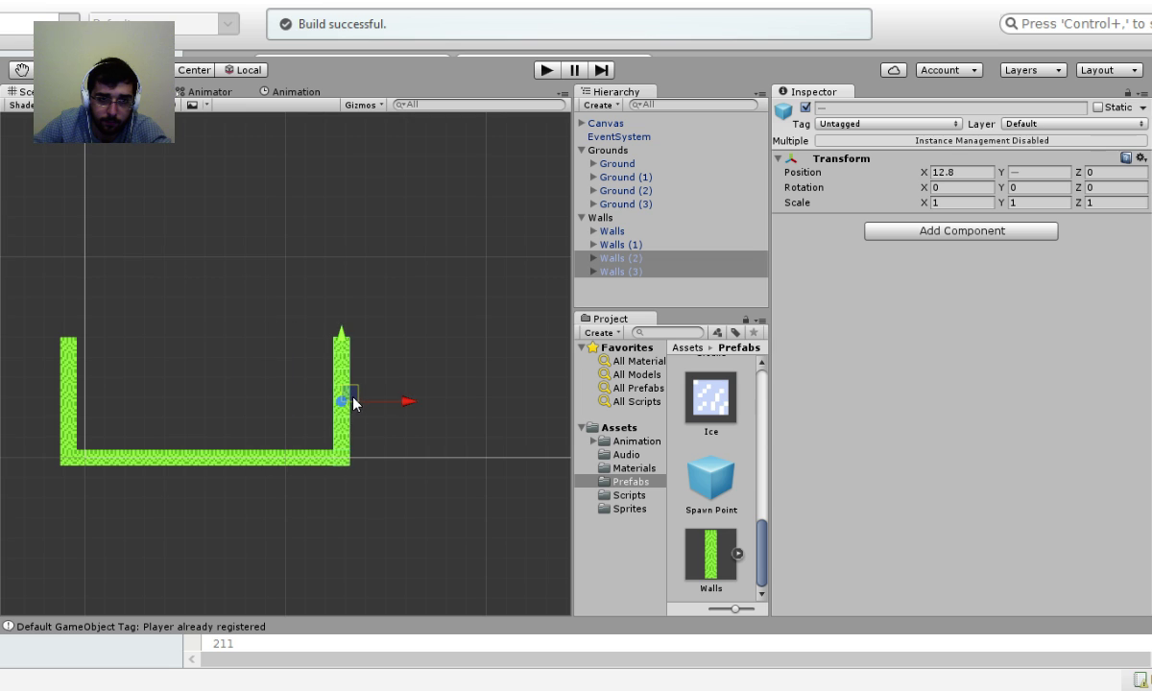
pyautogui.click(413, 357)
pyautogui.moveTo(414, 357); pyautogui.dragTo(451, 244, button='middle')
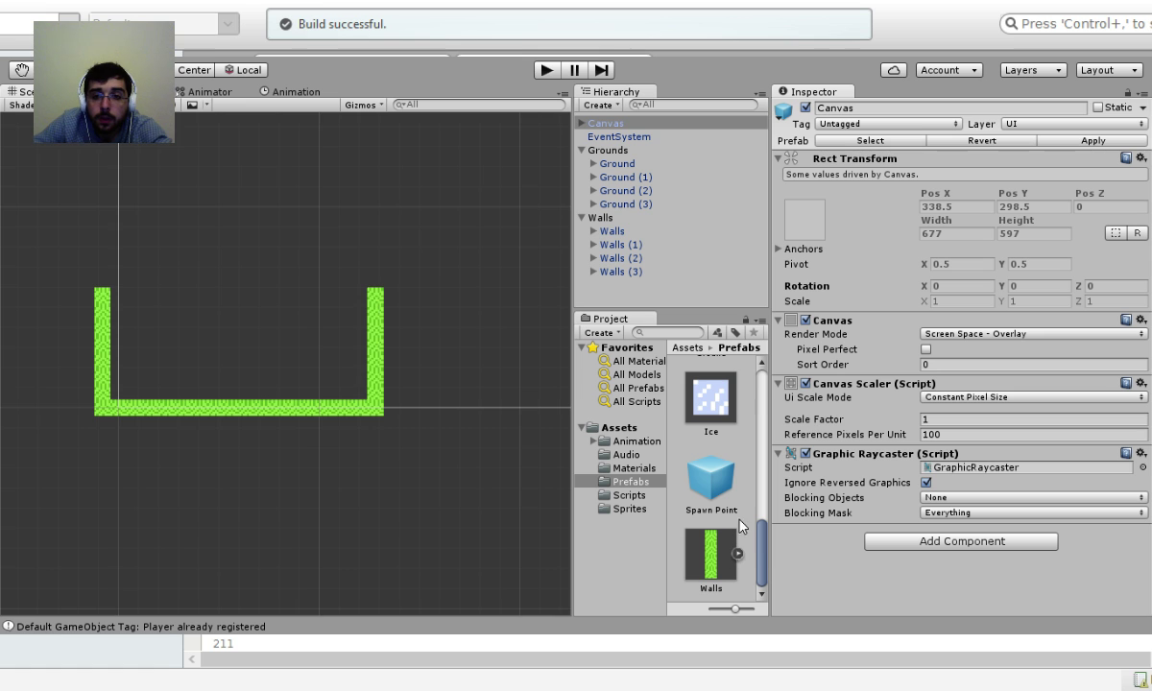
# Add the Door prefab to the scene at root level and collapse the Grounds and Walls groups.
pyautogui.moveTo(769, 552); pyautogui.dragTo(748, 483)
pyautogui.scroll(5, 694, 505)
pyautogui.scroll(-2, 696, 401)
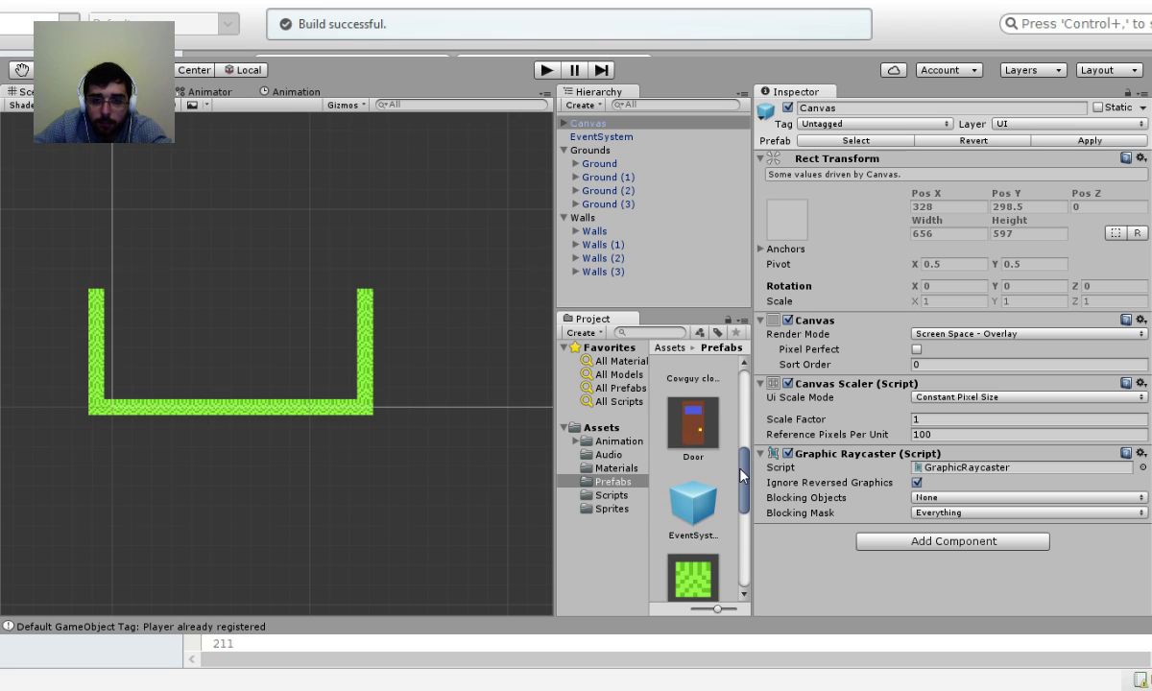
pyautogui.moveTo(701, 447); pyautogui.dragTo(595, 300)
pyautogui.click(572, 218)
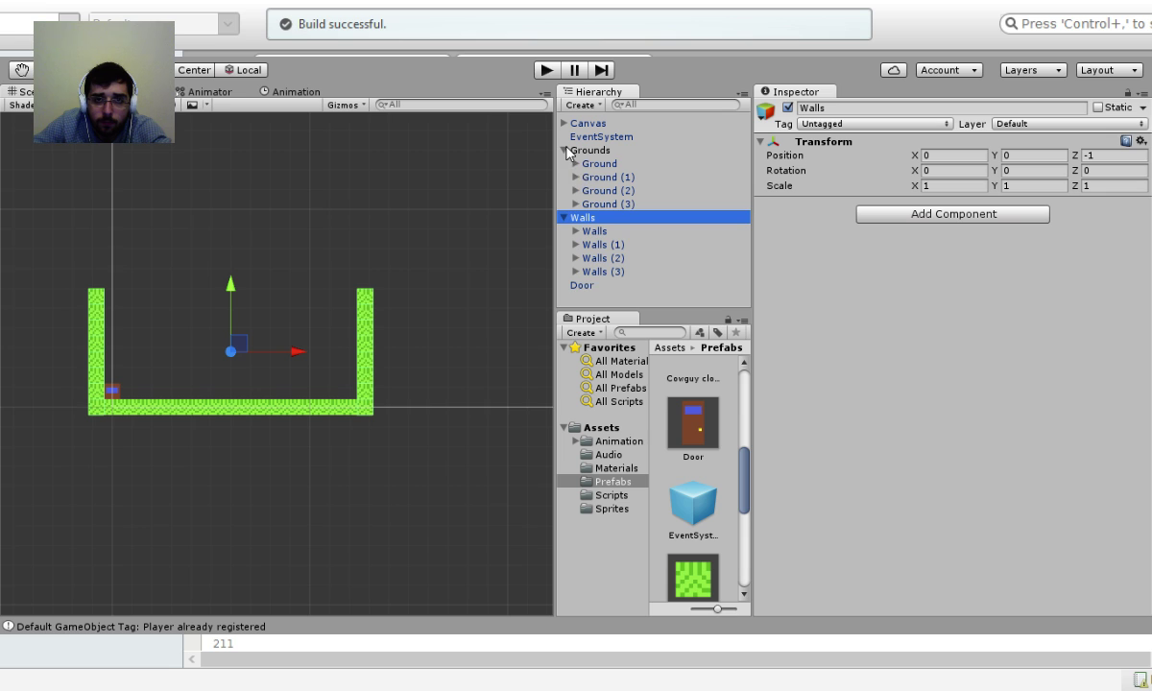
pyautogui.click(563, 151)
pyautogui.click(565, 164)
pyautogui.click(581, 188)
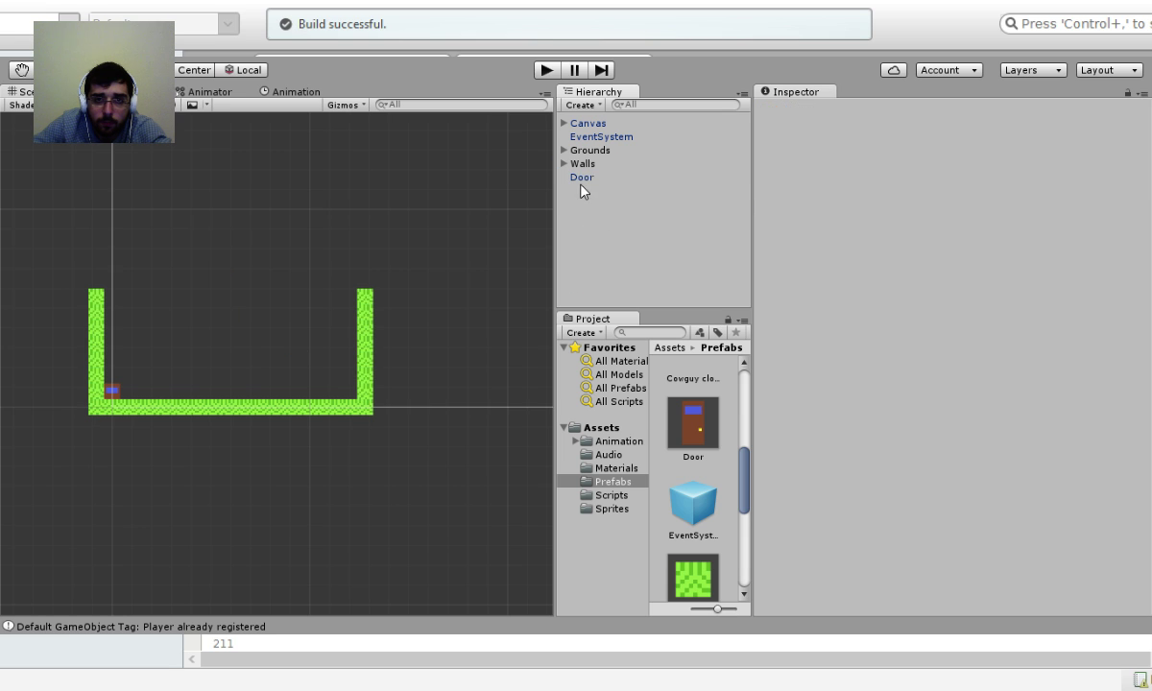
# Set the door's Next Level to "Hub" and its Door Warning to "Return to Hub".
pyautogui.click(592, 179)
pyautogui.click(924, 350)
pyautogui.click(975, 364)
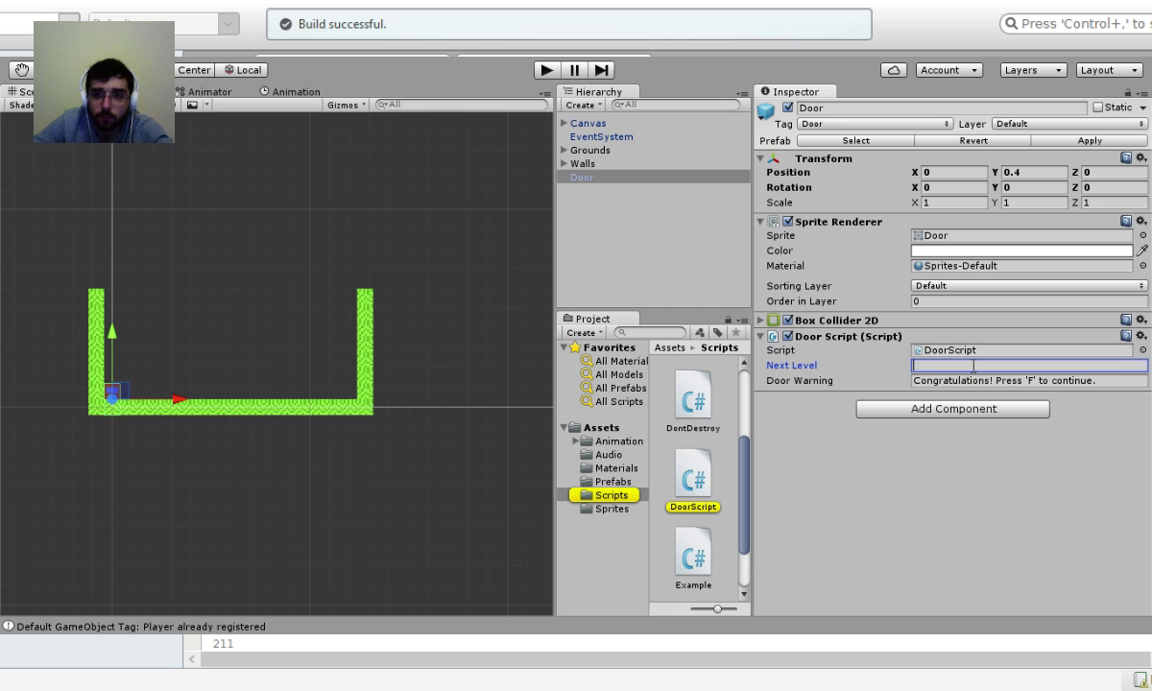
pyautogui.write('Hub')
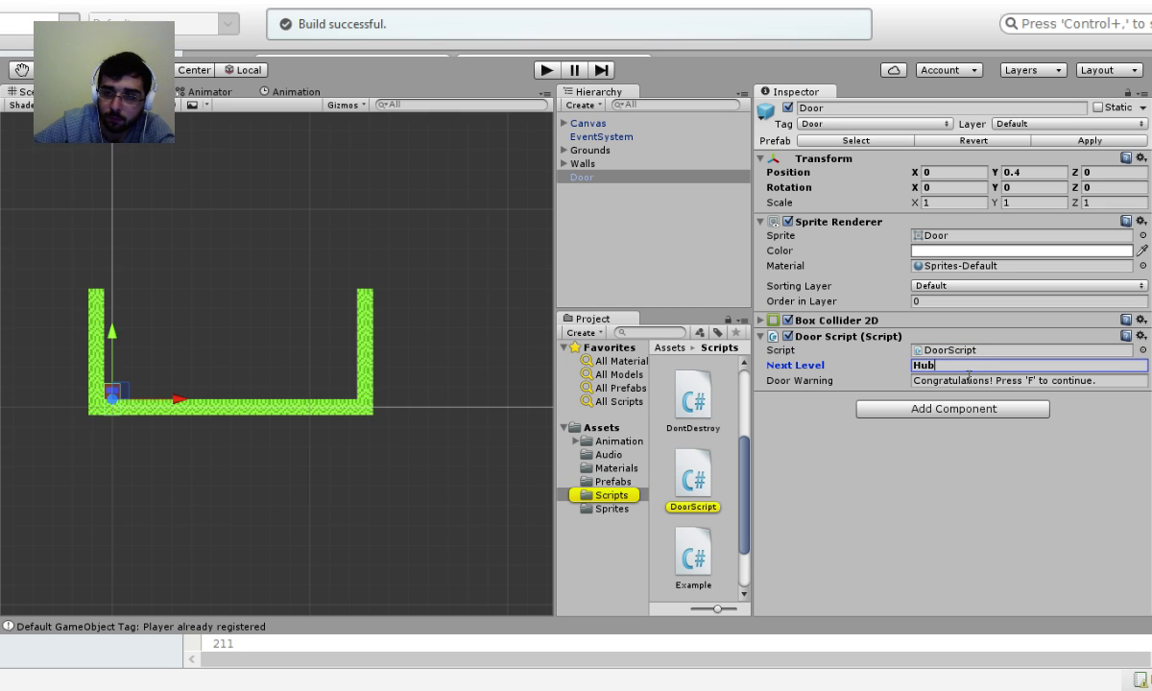
pyautogui.click(979, 380)
pyautogui.write('Ret')
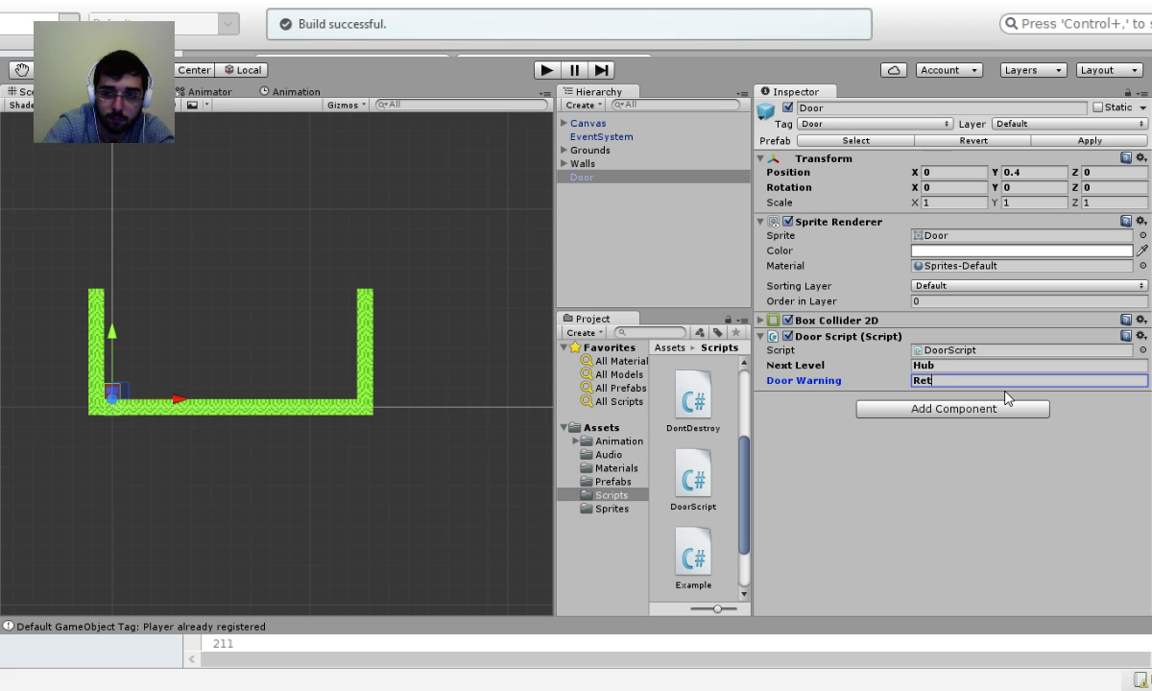
pyautogui.write('urn to Hub')
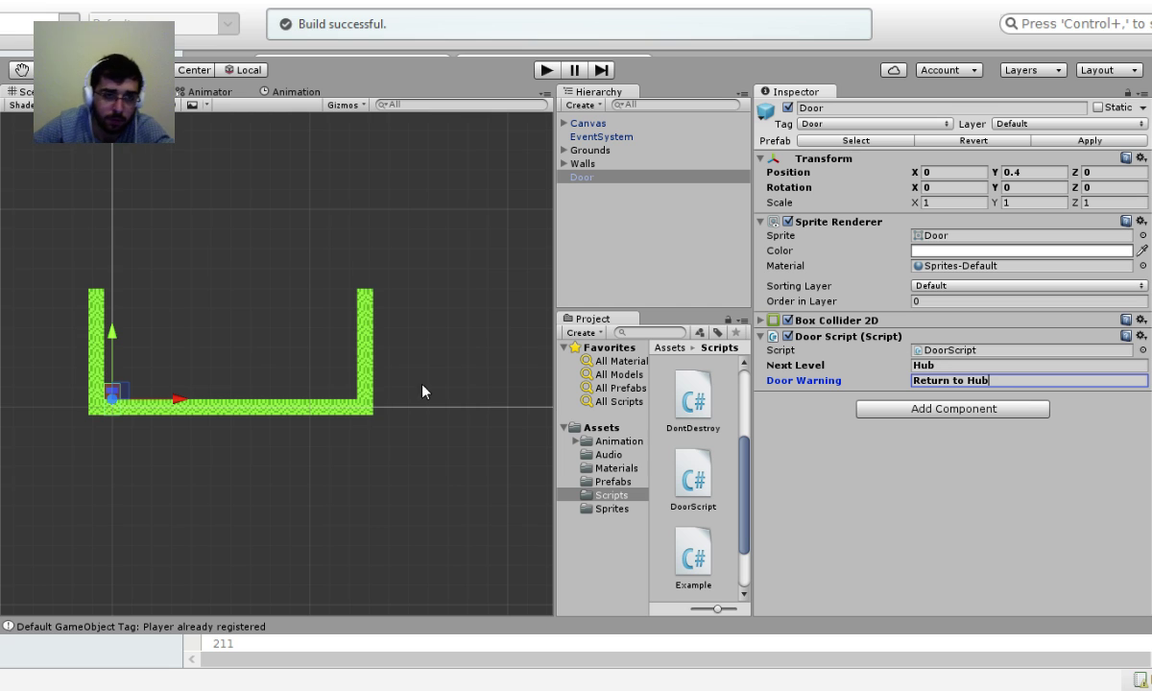
# Move the door along the floor towards the opposite wall.
pyautogui.moveTo(112, 391); pyautogui.dragTo(341, 376)
pyautogui.click(321, 383)
pyautogui.moveTo(129, 403); pyautogui.dragTo(249, 419, button='middle')
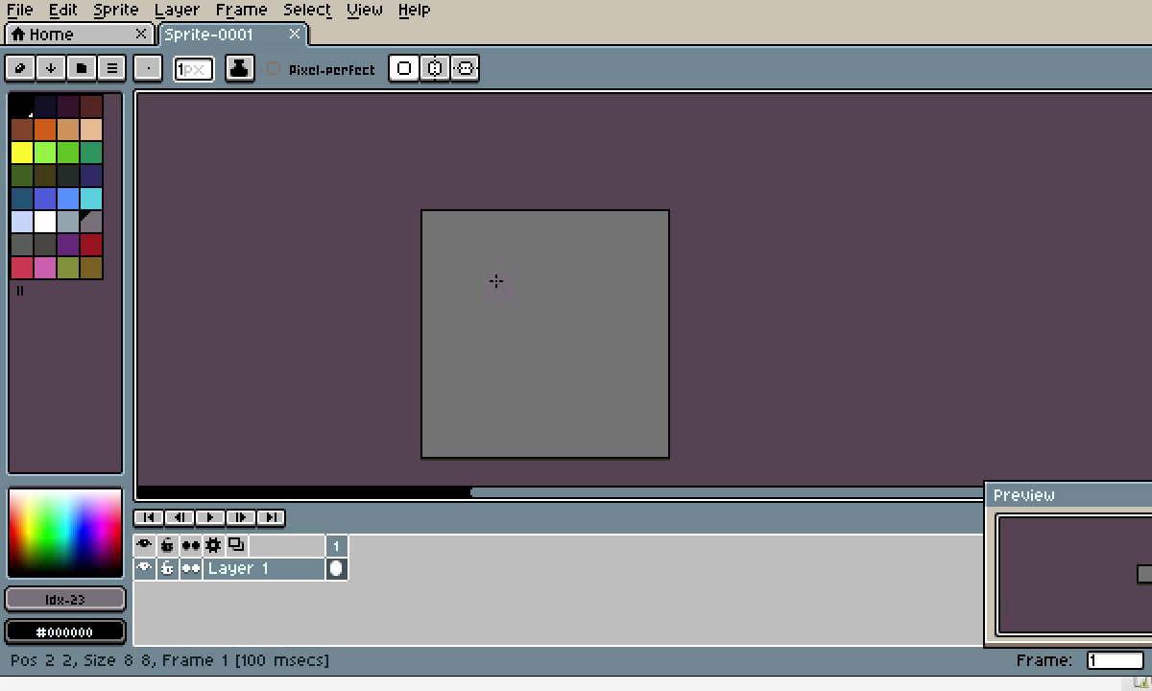
pyautogui.press('m')
pyautogui.press('e')
pyautogui.moveTo(652, 257); pyautogui.dragTo(346, 197)
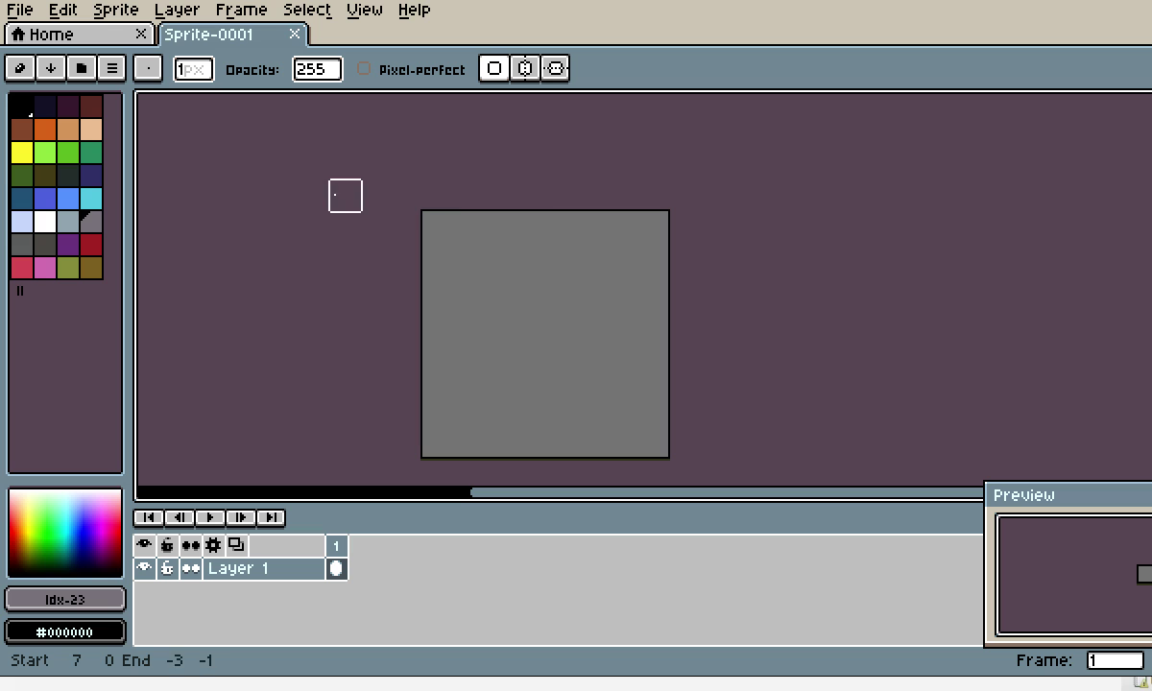
pyautogui.moveTo(497, 255)
pyautogui.mouseDown()
pyautogui.moveTo(581, 327)
pyautogui.moveTo(531, 304)
pyautogui.moveTo(443, 330)
pyautogui.moveTo(549, 360)
pyautogui.moveTo(499, 285)
pyautogui.mouseUp()
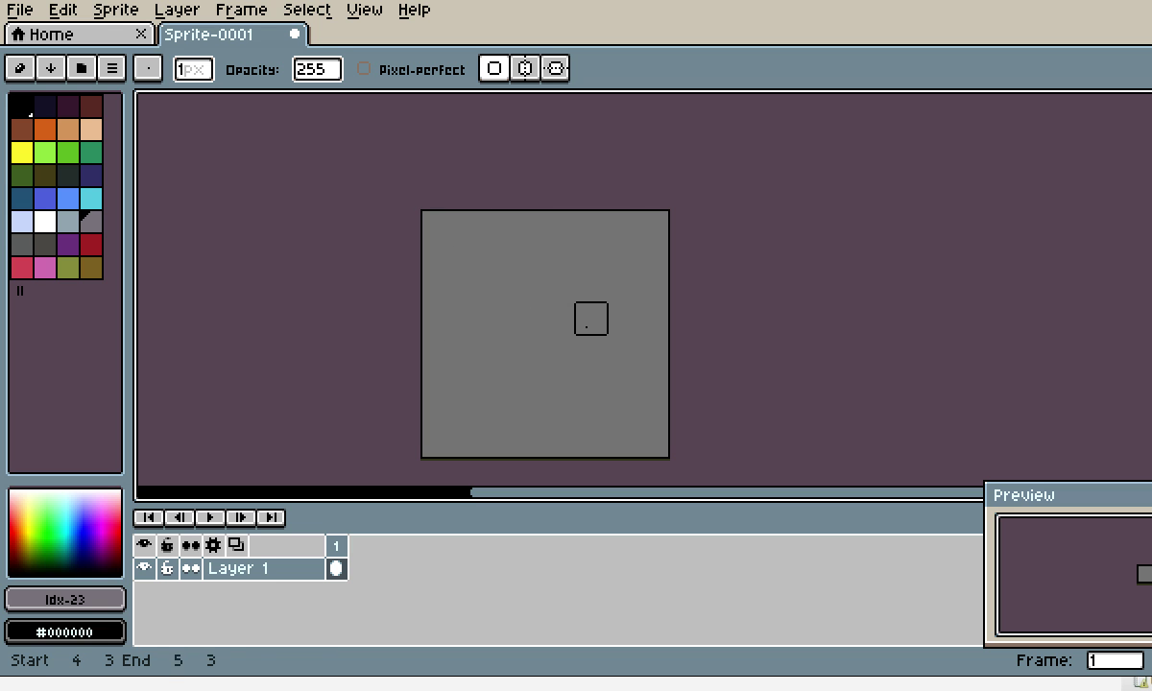
pyautogui.press('m')
# In Aseprite, paint a few purple-grey accent pixels (palette index 23) on the grey 8 x 8 sprite.
pyautogui.press('b')
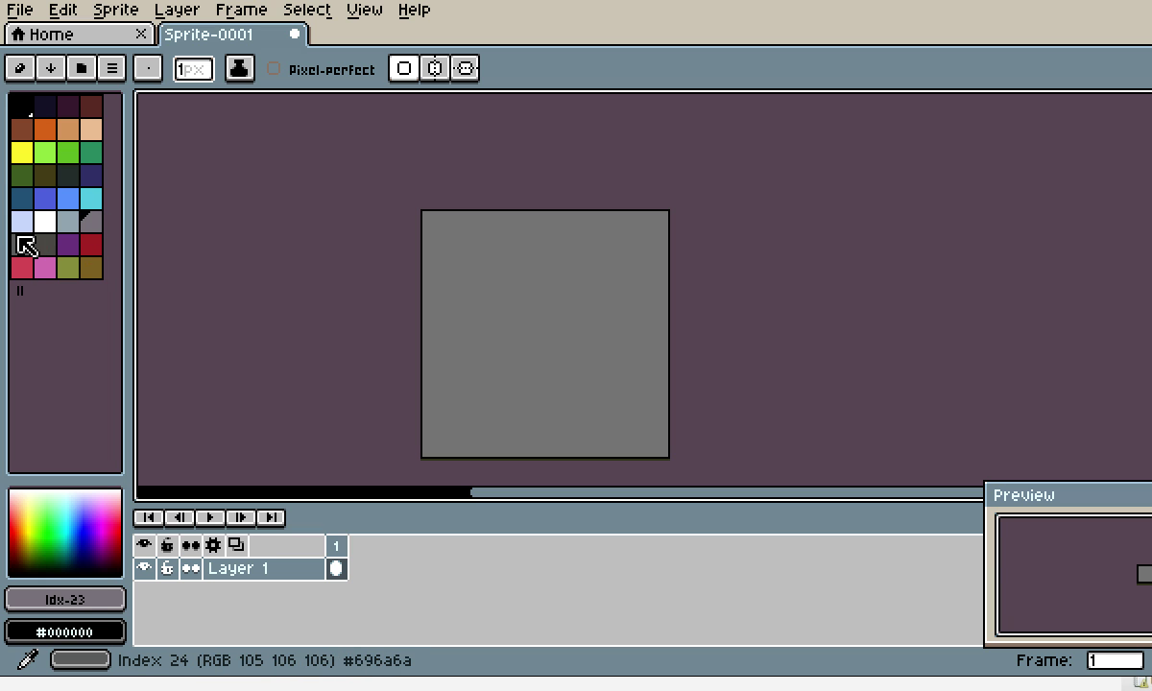
pyautogui.click(91, 222)
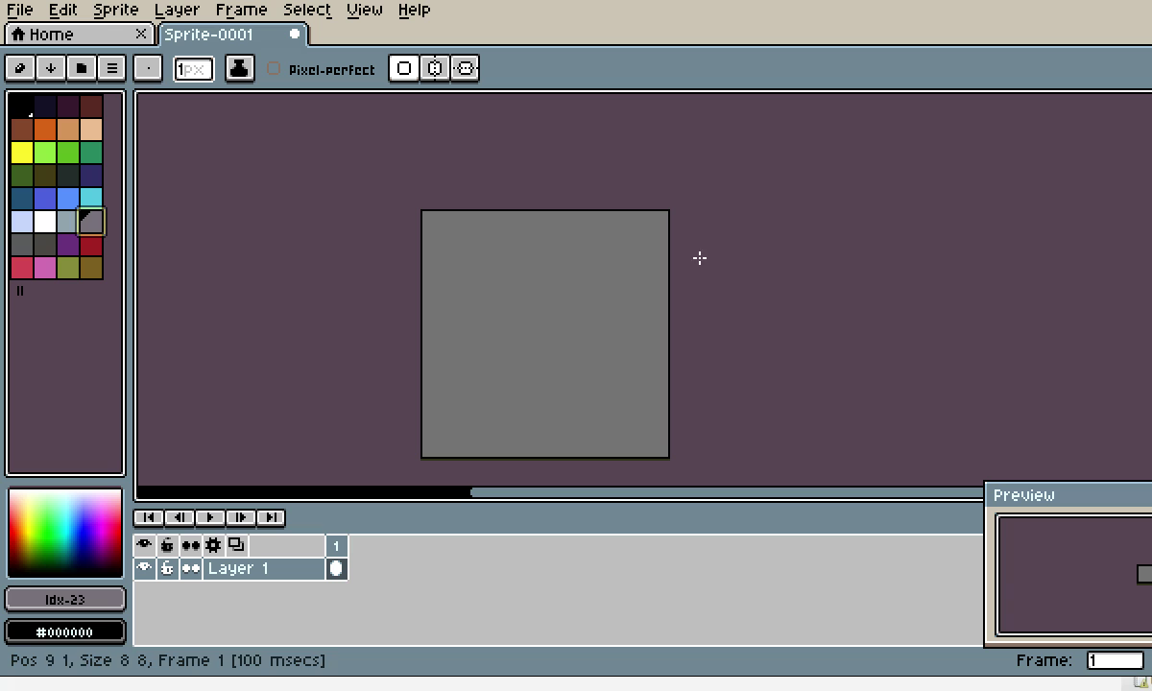
pyautogui.click(607, 256)
pyautogui.moveTo(608, 256)
pyautogui.mouseDown()
pyautogui.moveTo(546, 257)
pyautogui.moveTo(554, 364)
pyautogui.moveTo(517, 333)
pyautogui.moveTo(534, 291)
pyautogui.moveTo(589, 343)
pyautogui.moveTo(605, 333)
pyautogui.moveTo(650, 366)
pyautogui.moveTo(512, 300)
pyautogui.moveTo(615, 319)
pyautogui.moveTo(578, 327)
pyautogui.moveTo(591, 318)
pyautogui.moveTo(561, 318)
pyautogui.moveTo(530, 288)
pyautogui.moveTo(530, 349)
pyautogui.moveTo(622, 349)
pyautogui.moveTo(529, 196)
pyautogui.moveTo(560, 349)
pyautogui.moveTo(499, 411)
pyautogui.moveTo(530, 227)
pyautogui.moveTo(499, 350)
pyautogui.moveTo(591, 257)
pyautogui.moveTo(561, 409)
pyautogui.mouseUp()
pyautogui.hotkey('ctrl', 'z')
pyautogui.press('e')
# Draw two sideways T-shaped joints in dark grey #595652, one near the upper right and one near the bottom.
pyautogui.click(45, 245)
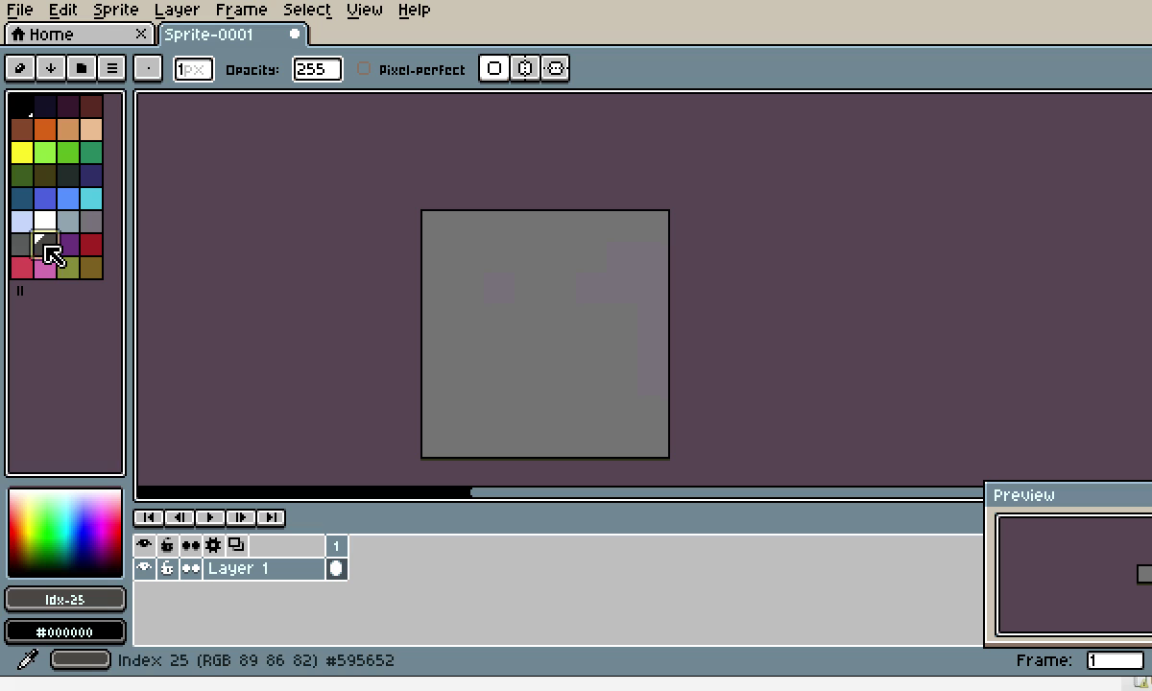
pyautogui.press('b')
pyautogui.click(542, 288)
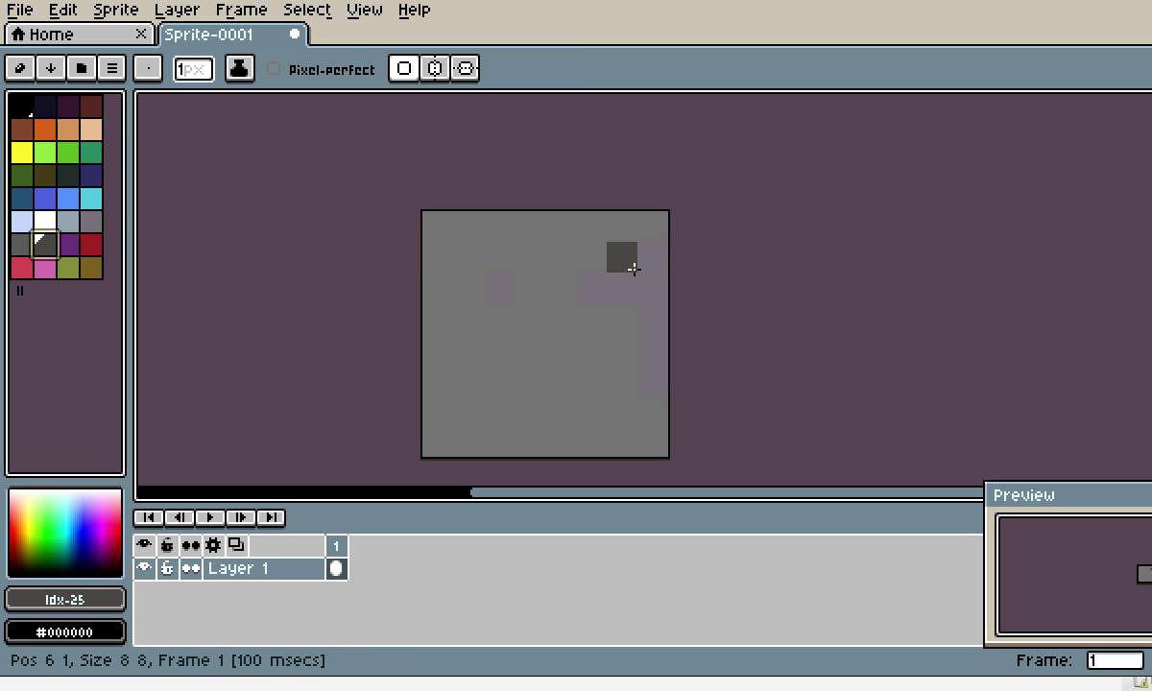
pyautogui.moveTo(638, 277)
pyautogui.mouseDown()
pyautogui.moveTo(567, 285)
pyautogui.moveTo(559, 266)
pyautogui.moveTo(557, 304)
pyautogui.mouseUp()
pyautogui.click(511, 359)
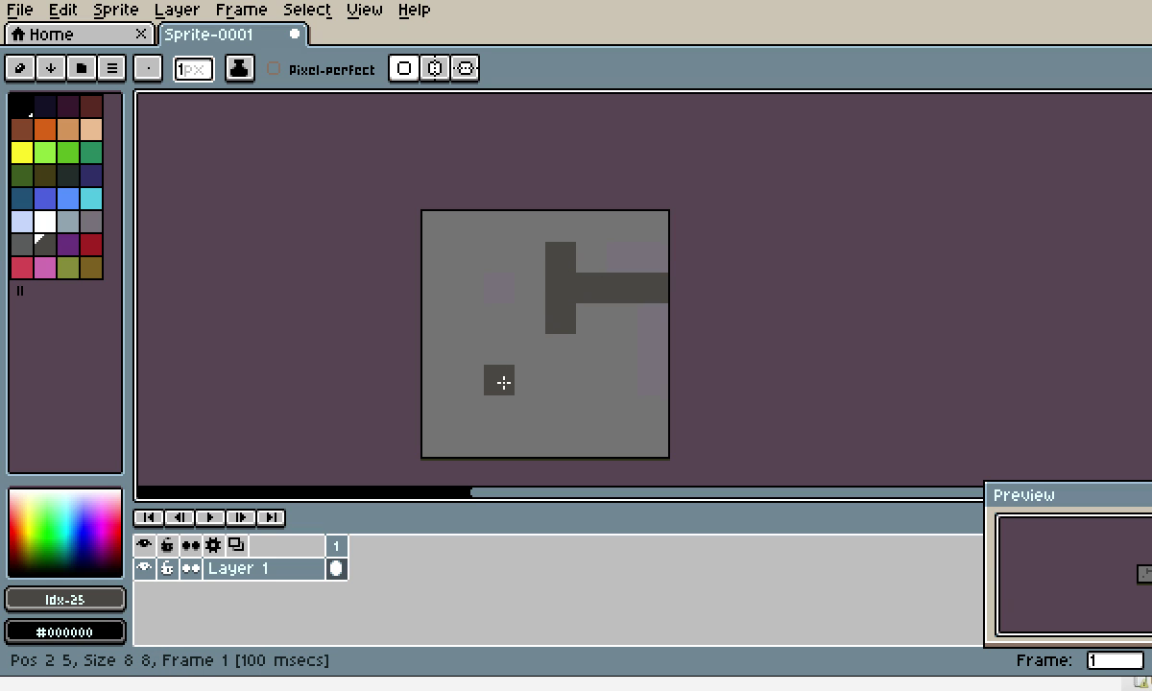
pyautogui.moveTo(504, 382)
pyautogui.mouseDown()
pyautogui.moveTo(501, 432)
pyautogui.moveTo(556, 411)
pyautogui.mouseUp()
pyautogui.click(600, 411)
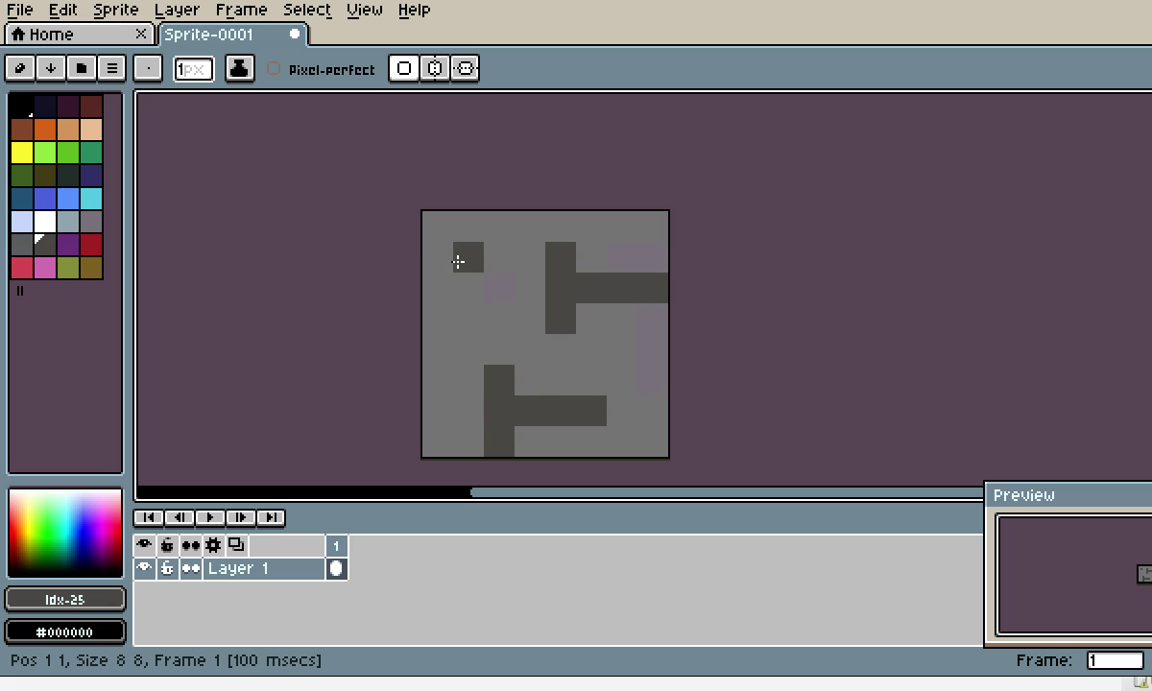
# Try a dark grey vertical block near the left edge with a horizontal line joining it to the upper T shape.
pyautogui.click(468, 348)
pyautogui.click(469, 379)
pyautogui.click(467, 318)
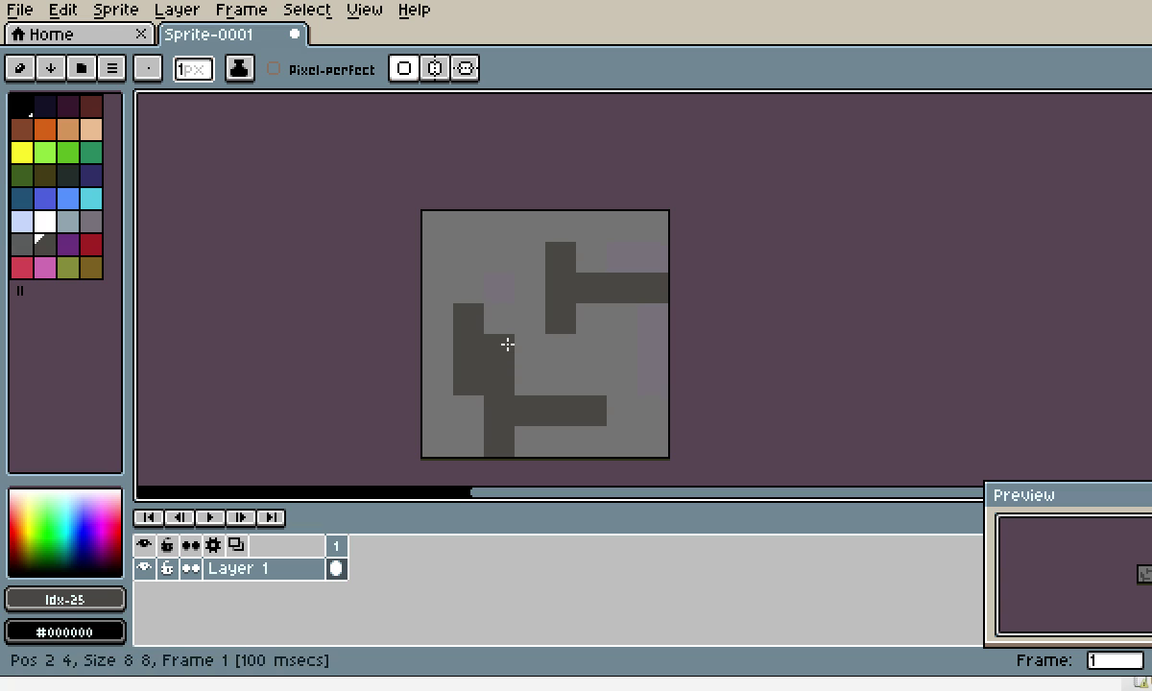
pyautogui.click(499, 346)
pyautogui.click(534, 350)
pyautogui.moveTo(535, 350); pyautogui.dragTo(587, 348)
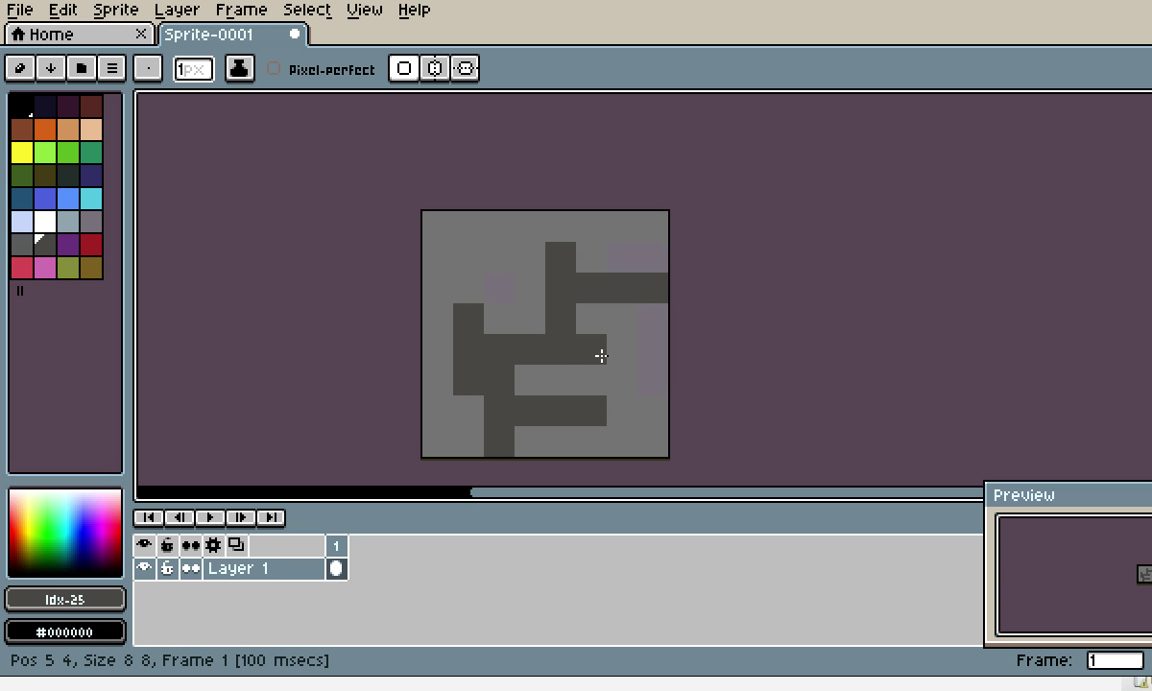
# Erase the connecting lines and the upper T shape, keeping only the lower T shape.
pyautogui.press('e')
pyautogui.moveTo(589, 348)
pyautogui.mouseDown()
pyautogui.moveTo(457, 339)
pyautogui.moveTo(465, 302)
pyautogui.moveTo(466, 381)
pyautogui.mouseUp()
pyautogui.click(560, 348)
pyautogui.hotkey('ctrl', 'z')
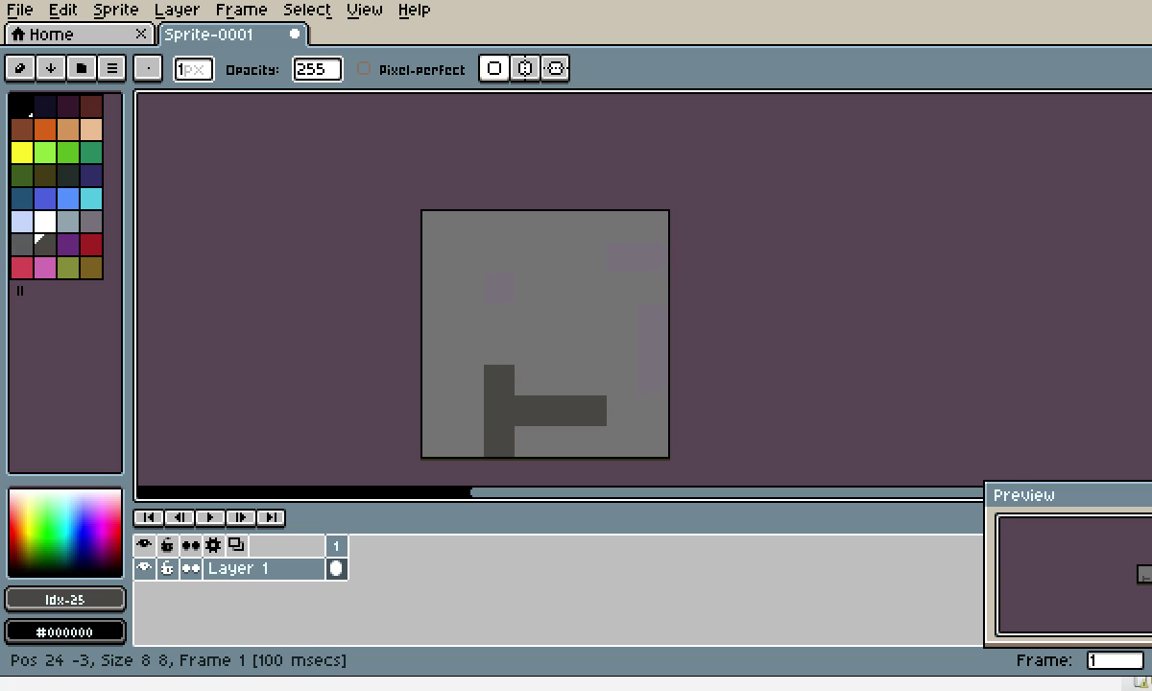
# Redraw the upper-right T shape flush with the sprite's top edge and erase the lower T shape.
pyautogui.press('b')
pyautogui.moveTo(553, 221)
pyautogui.mouseDown()
pyautogui.moveTo(554, 273)
pyautogui.moveTo(581, 256)
pyautogui.moveTo(672, 269)
pyautogui.mouseUp()
pyautogui.click(636, 339)
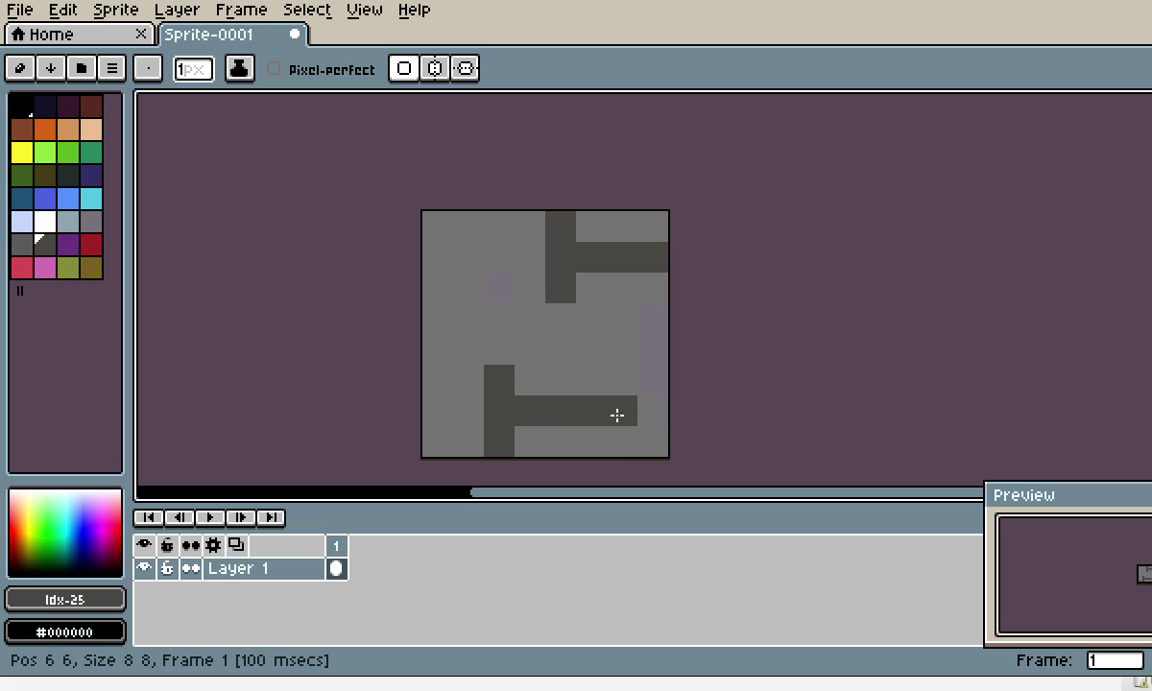
pyautogui.press('e')
pyautogui.moveTo(581, 410)
pyautogui.mouseDown()
pyautogui.moveTo(467, 384)
pyautogui.moveTo(498, 349)
pyautogui.moveTo(497, 440)
pyautogui.mouseUp()
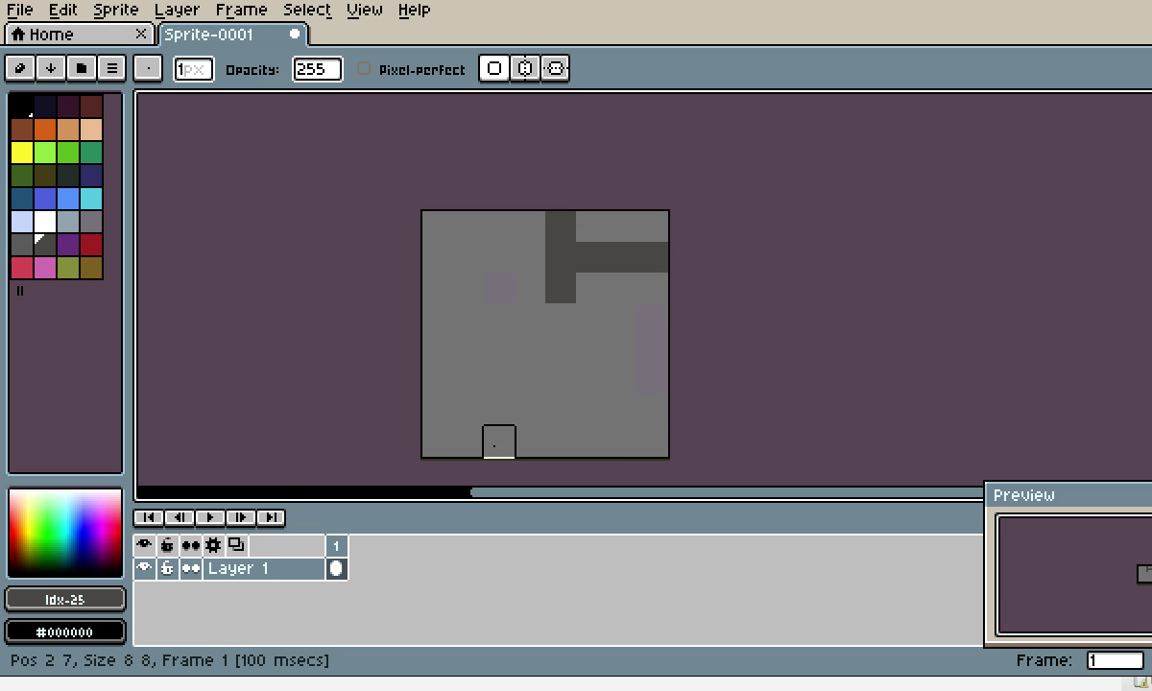
# Draw a dark grey sideways T at the left edge's middle and another at the bottom, with its stem in the fourth column.
pyautogui.press('b')
pyautogui.moveTo(440, 299)
pyautogui.mouseDown()
pyautogui.moveTo(438, 349)
pyautogui.moveTo(471, 340)
pyautogui.moveTo(473, 322)
pyautogui.moveTo(519, 324)
pyautogui.mouseUp()
pyautogui.click(566, 393)
pyautogui.moveTo(537, 386)
pyautogui.mouseDown()
pyautogui.moveTo(537, 438)
pyautogui.moveTo(570, 410)
pyautogui.moveTo(621, 409)
pyautogui.mouseUp()
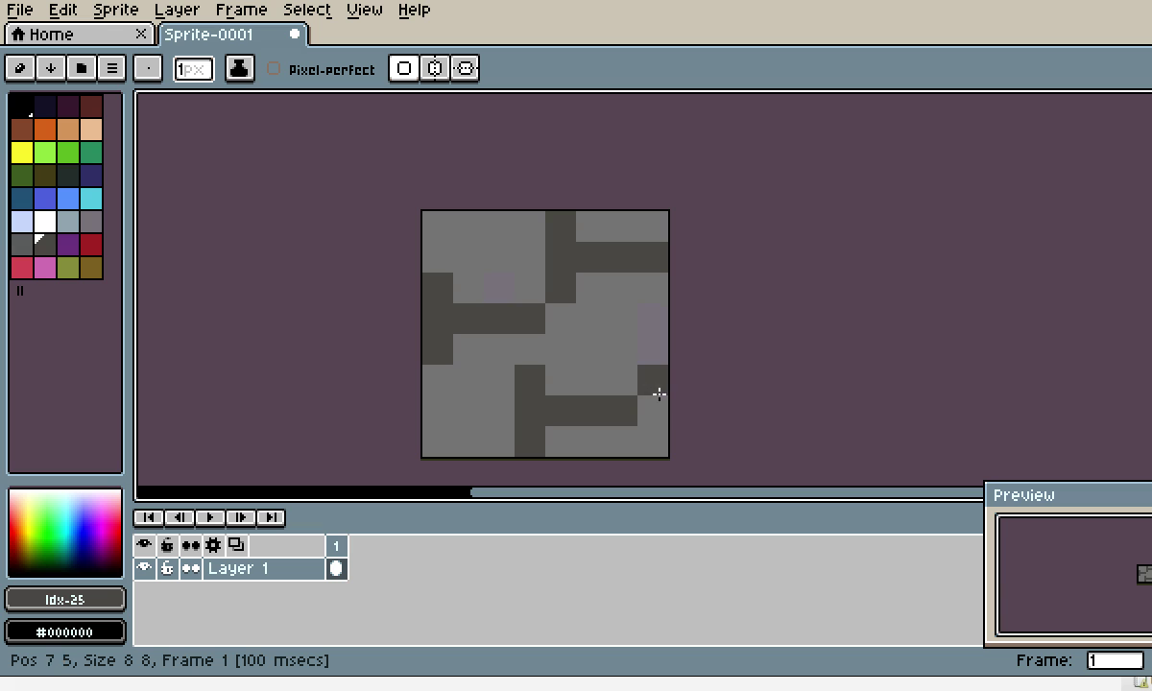
# Select the 4 x 3 pixel area around the upper-right T shape and move it to the sprite's top-left corner.
pyautogui.press('m')
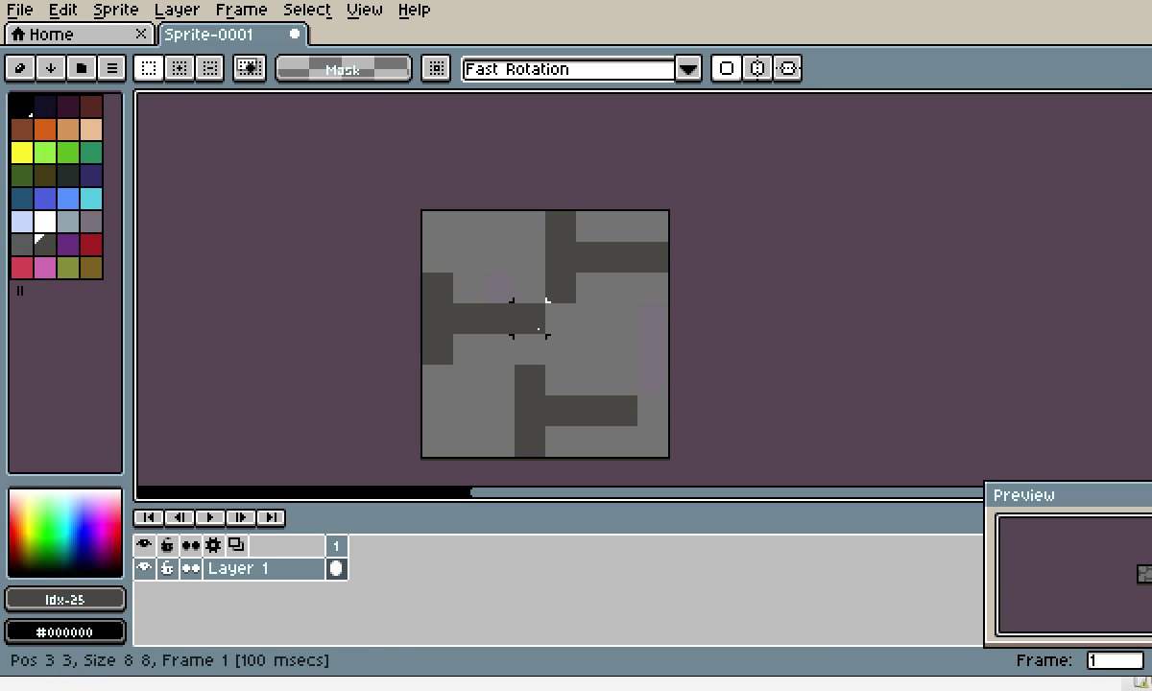
pyautogui.click(561, 316)
pyautogui.moveTo(560, 225); pyautogui.dragTo(662, 288)
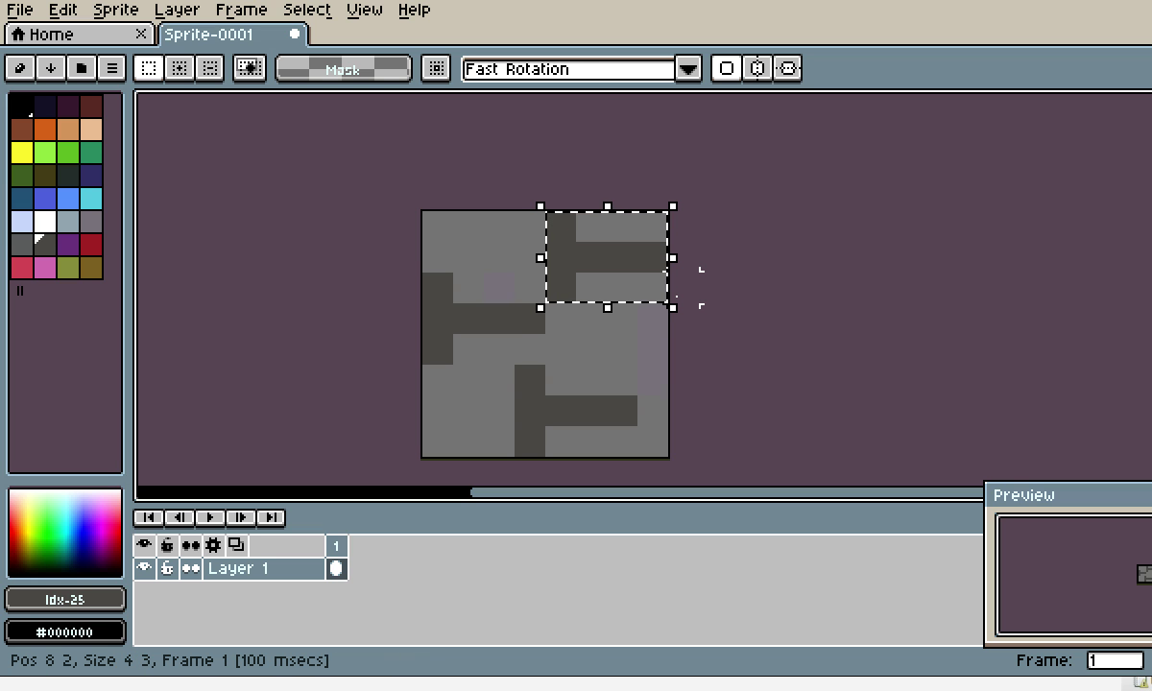
pyautogui.moveTo(595, 255); pyautogui.dragTo(477, 260)
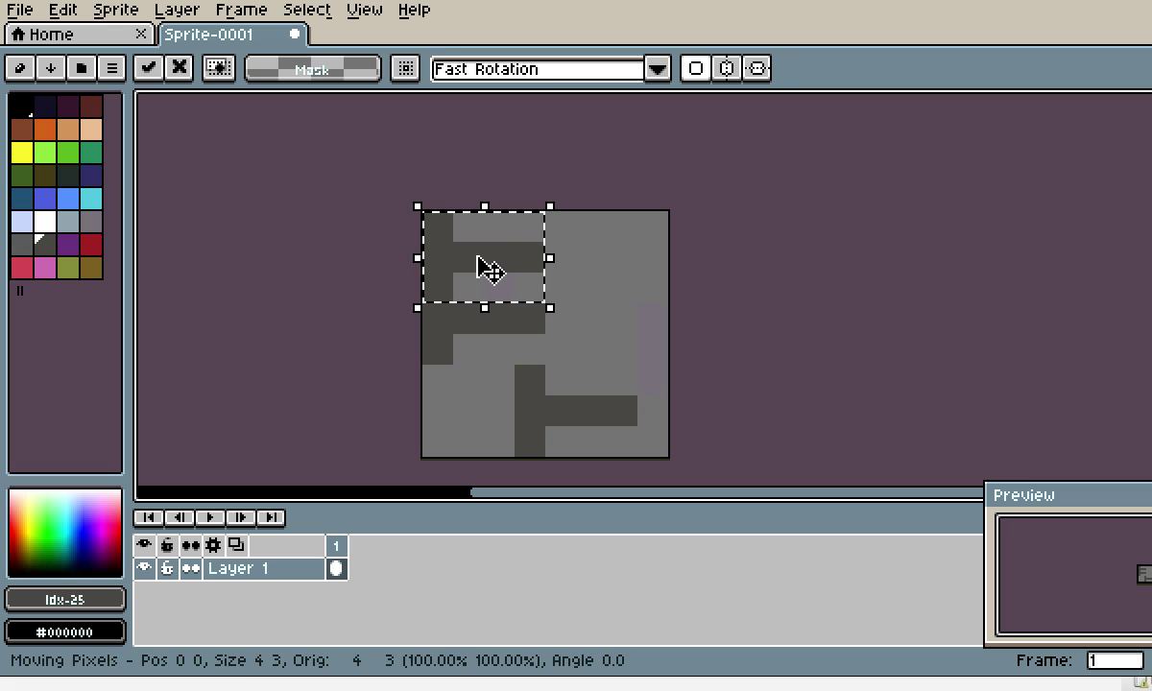
# Move the lower 4 x 2 part of the middle-left T to the right edge and restore its stem's missing top pixel.
pyautogui.click(530, 349)
pyautogui.click(592, 316)
pyautogui.moveTo(529, 317); pyautogui.dragTo(606, 326)
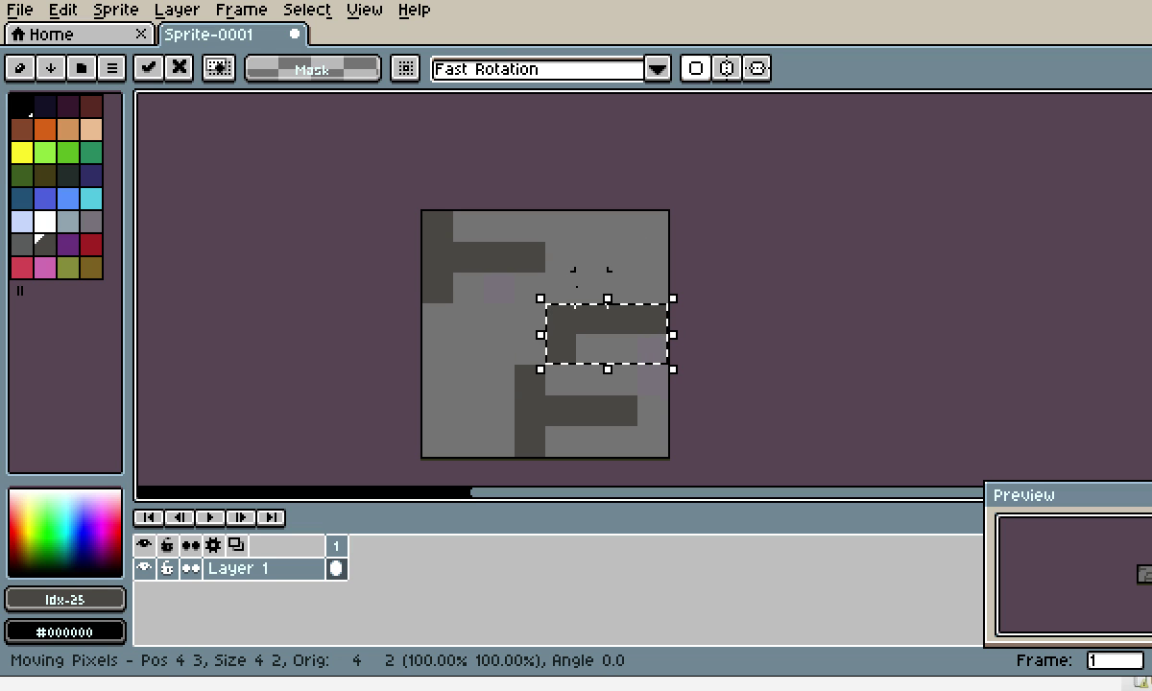
pyautogui.press('b')
pyautogui.click(632, 264)
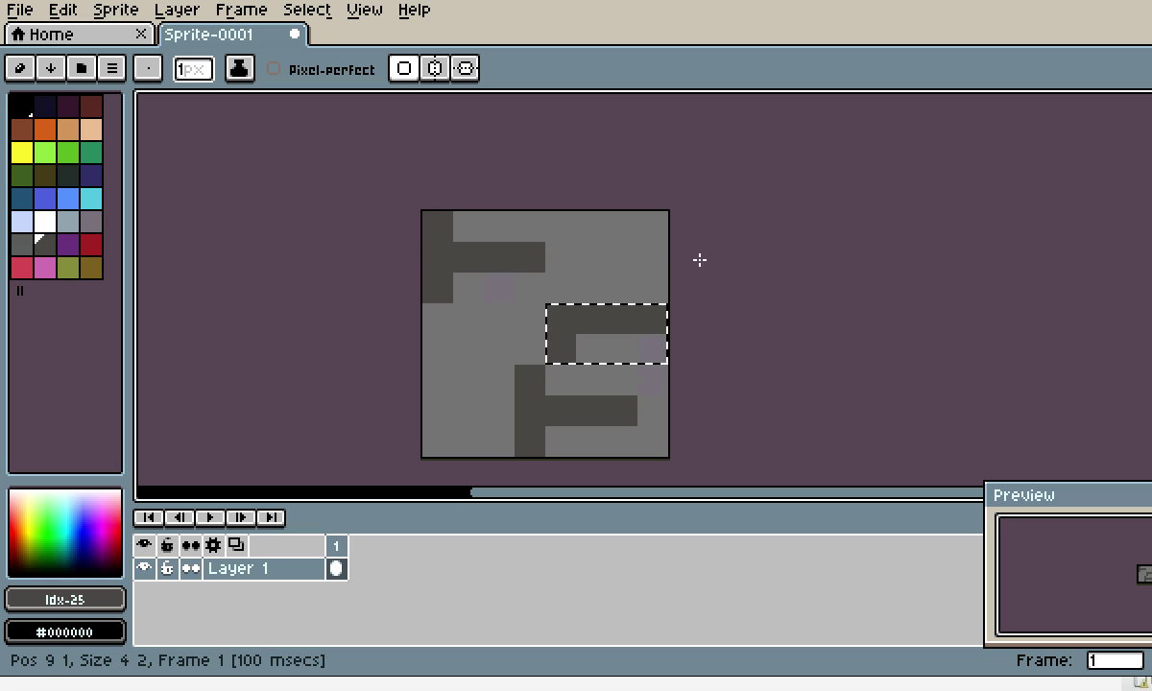
pyautogui.press('m')
pyautogui.click(638, 314)
pyautogui.press('b')
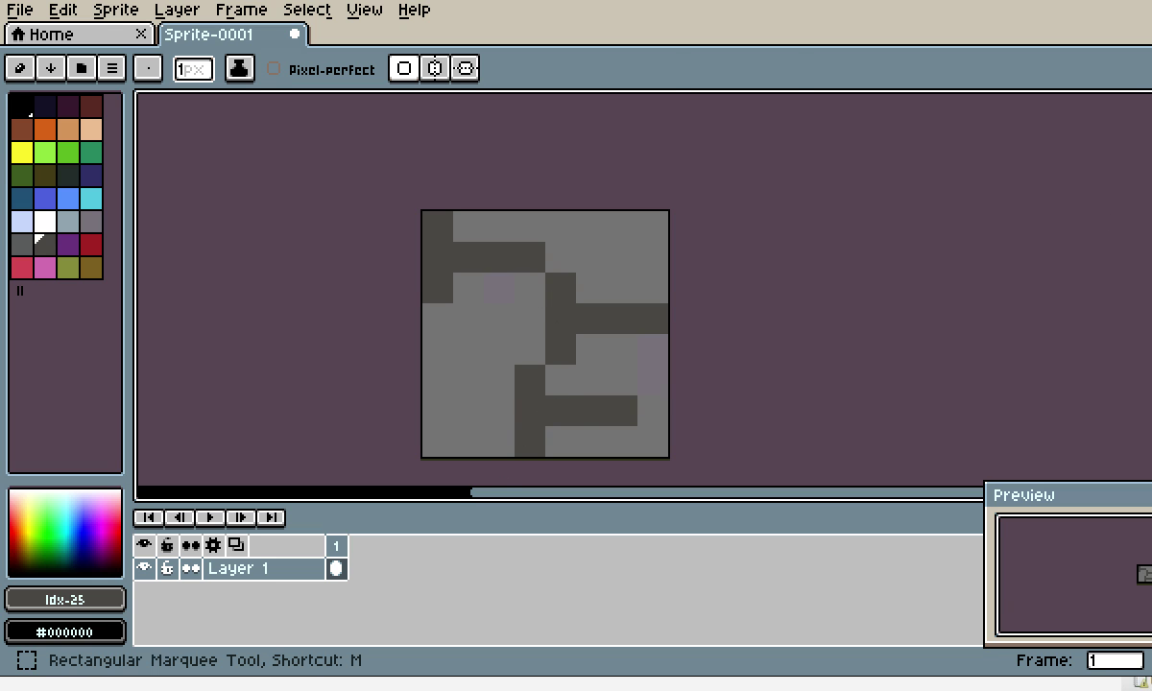
# Move the bottom T shape one pixel to the left and clear the selection.
pyautogui.press('w')
pyautogui.moveTo(528, 380); pyautogui.dragTo(552, 425)
pyautogui.click(654, 353)
pyautogui.hotkey('ctrl', 'd')
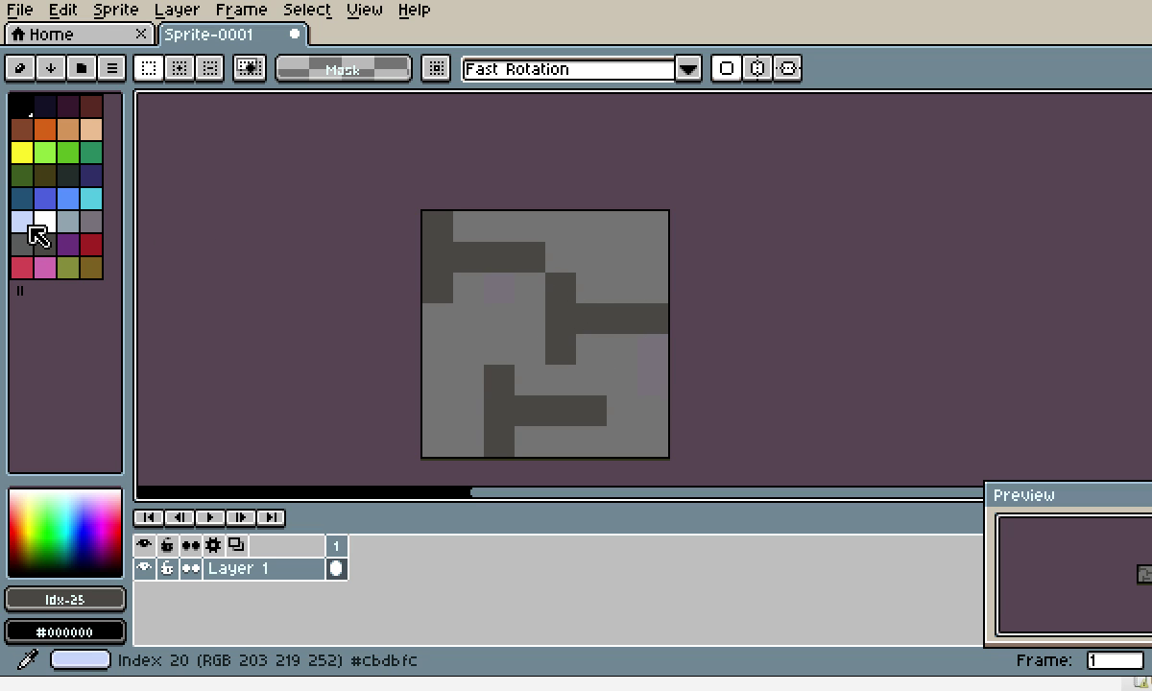
# Try light blue #cbdbfc pixels at the ends of the dark lines, then undo them.
pyautogui.click(25, 224)
pyautogui.press('b')
pyautogui.click(653, 319)
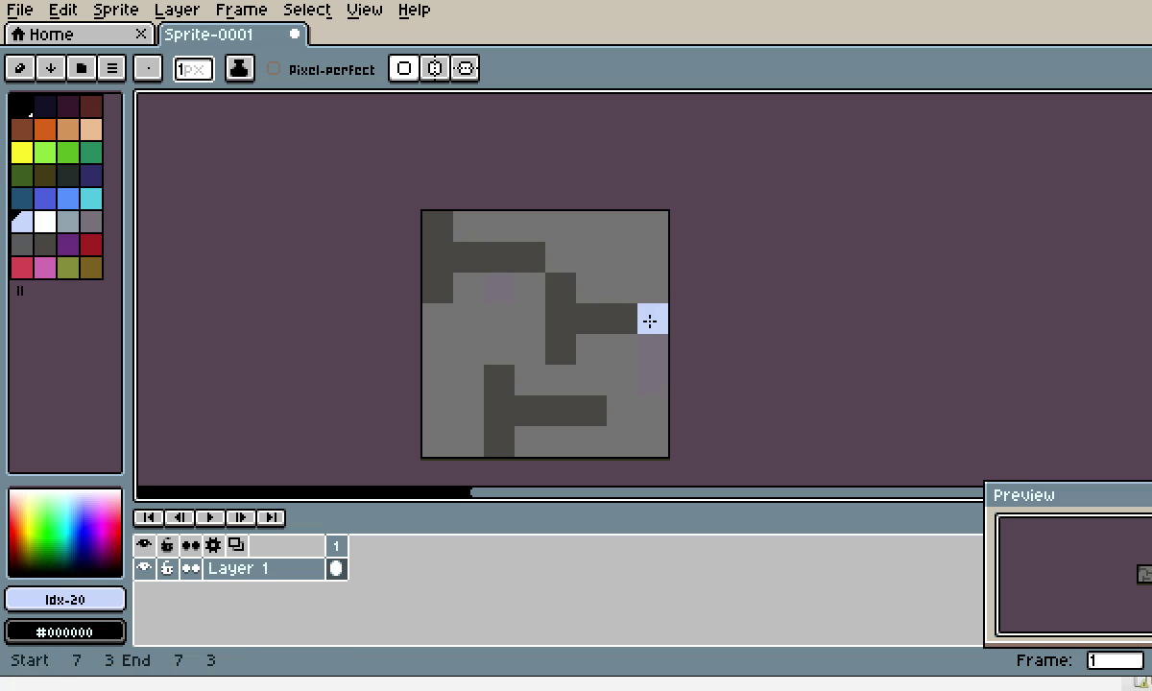
pyautogui.click(525, 261)
pyautogui.click(611, 368)
pyautogui.hotkey('ctrl', 'z')
pyautogui.hotkey('ctrl', 'z')
pyautogui.hotkey('ctrl', 'z')
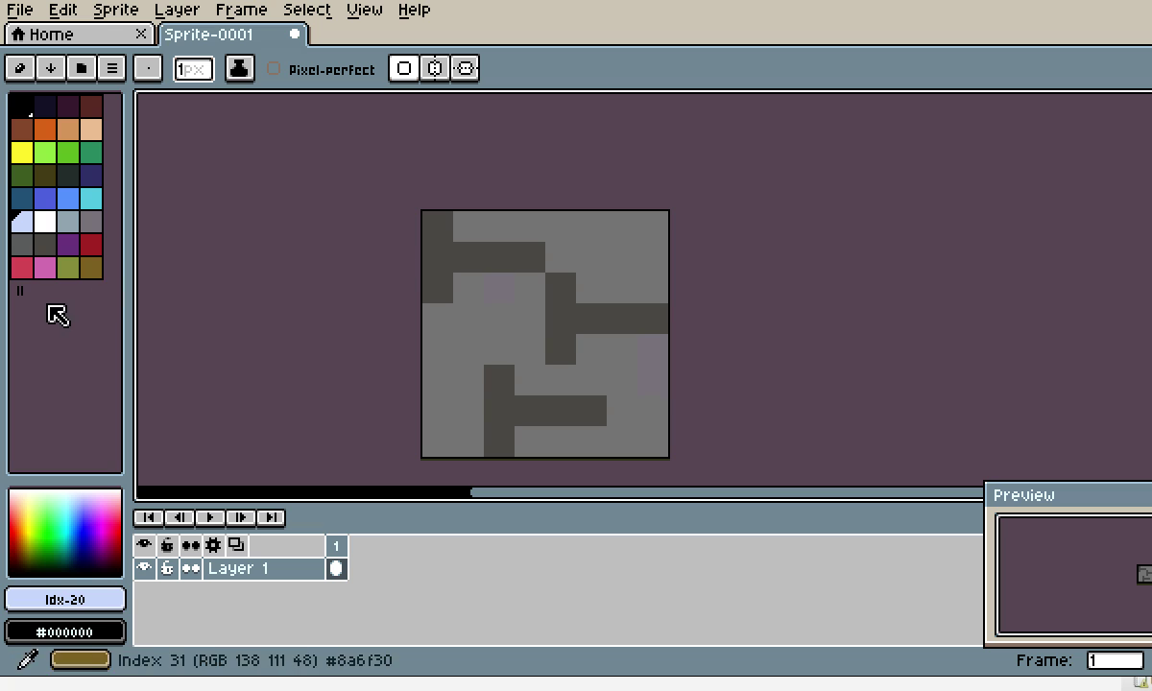
# Try index 24 grey pixels on the horizontal bars of the T shapes, then undo them.
pyautogui.click(21, 244)
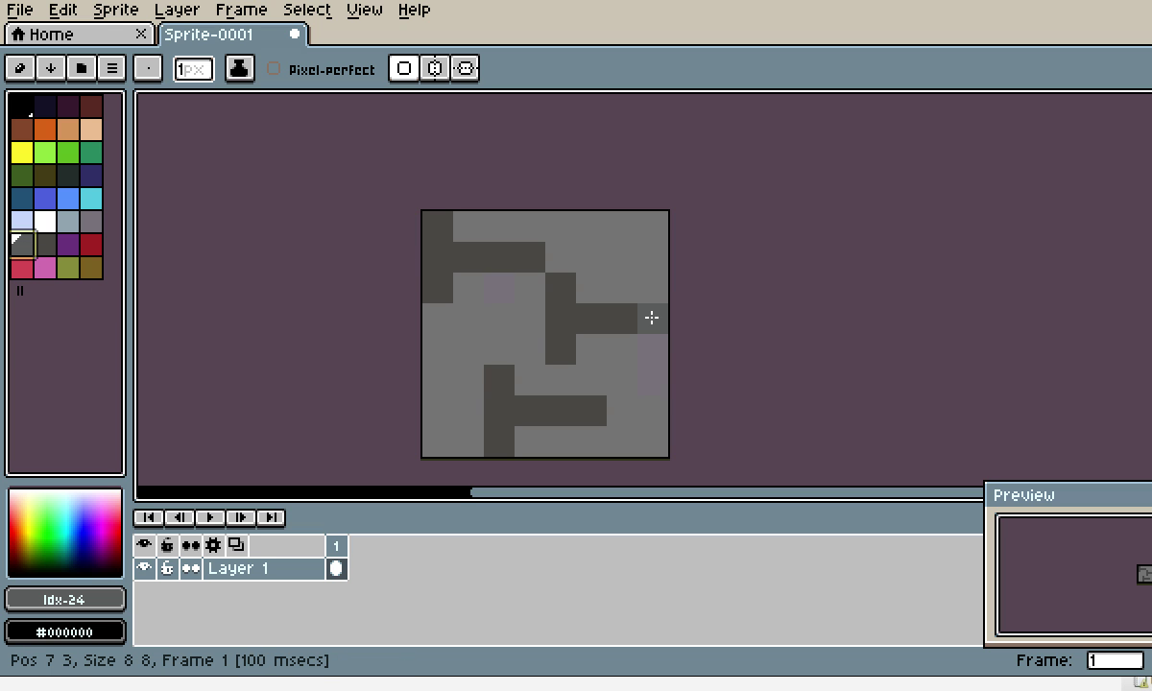
pyautogui.click(531, 257)
pyautogui.click(592, 406)
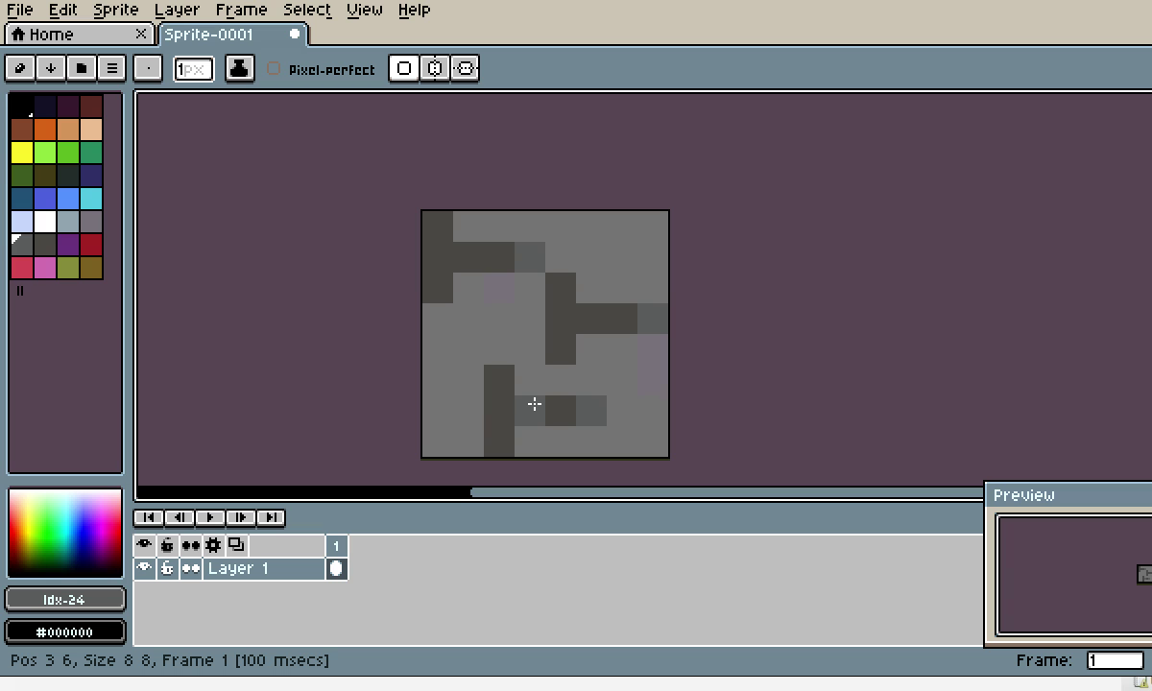
pyautogui.hotkey('ctrl', 'z')
pyautogui.hotkey('ctrl', 'z')
pyautogui.hotkey('ctrl', 'z')
pyautogui.hotkey('ctrl', 'z')
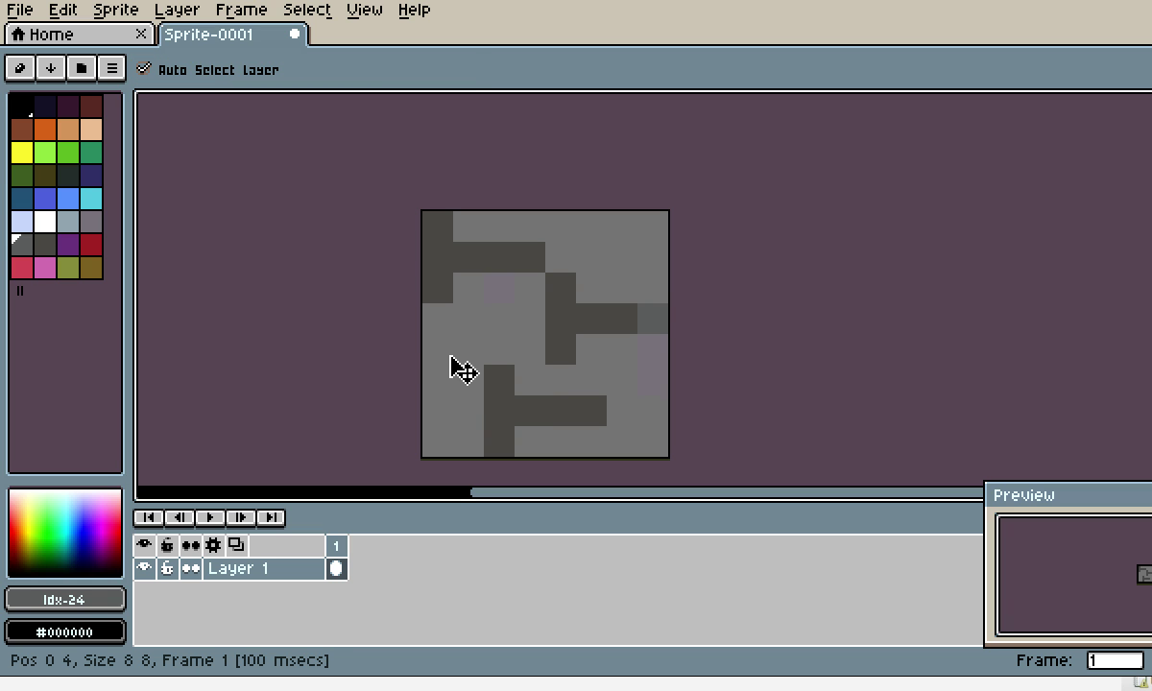
pyautogui.click(545, 336)
pyautogui.hotkey('ctrl', 'z')
# Recolour the horizontal bars of all three T shapes with index 24 grey and set the foreground colour to light blue index 20.
pyautogui.click(470, 260)
pyautogui.moveTo(538, 408)
pyautogui.mouseDown()
pyautogui.moveTo(564, 415)
pyautogui.moveTo(601, 387)
pyautogui.mouseUp()
pyautogui.moveTo(596, 327); pyautogui.dragTo(661, 326)
pyautogui.moveTo(507, 257); pyautogui.dragTo(543, 264)
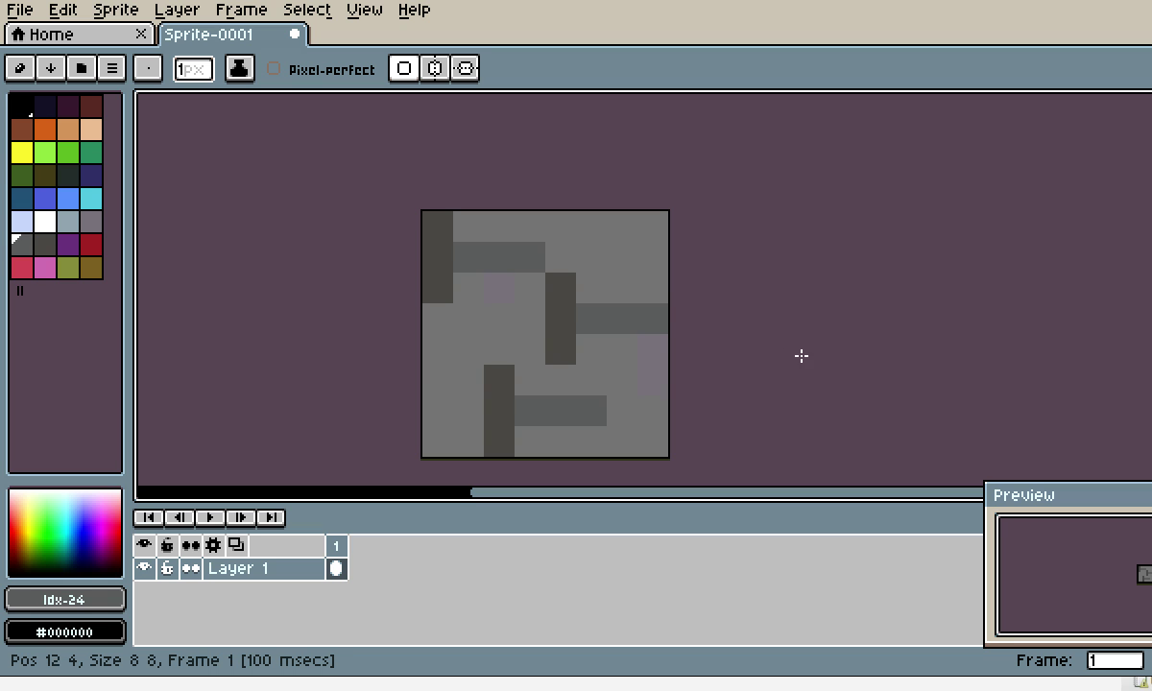
pyautogui.click(23, 222)
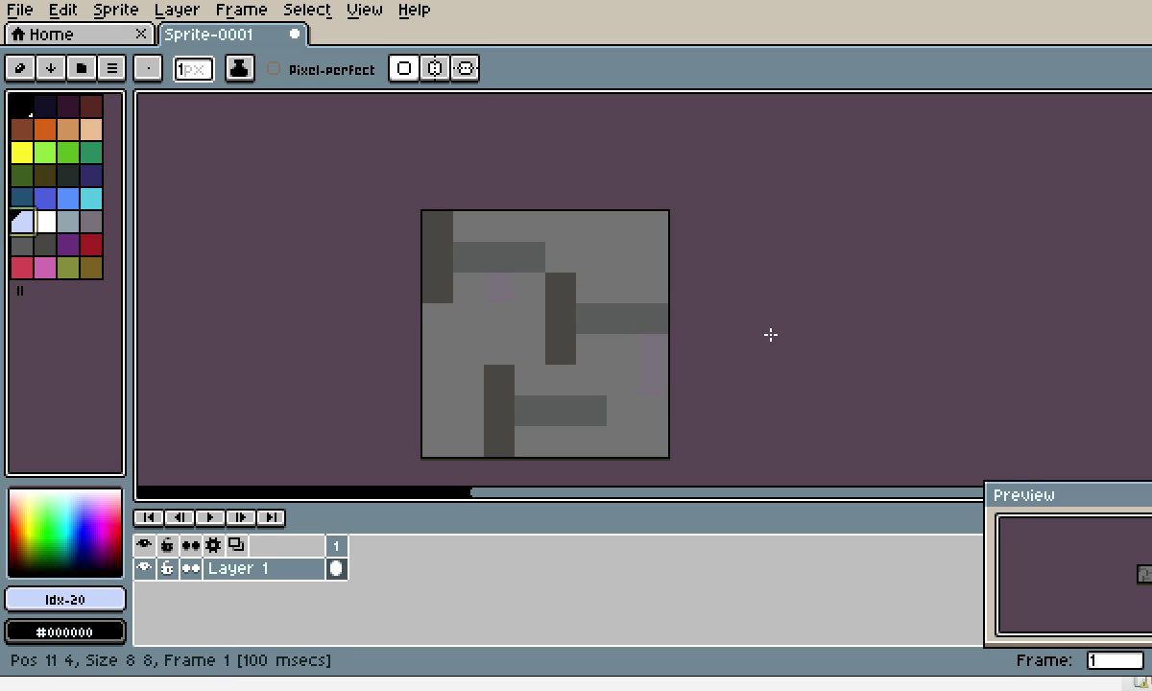
# Save the sprite as Nails in the Sprites folder, in the default ase format.
pyautogui.click(20, 12)
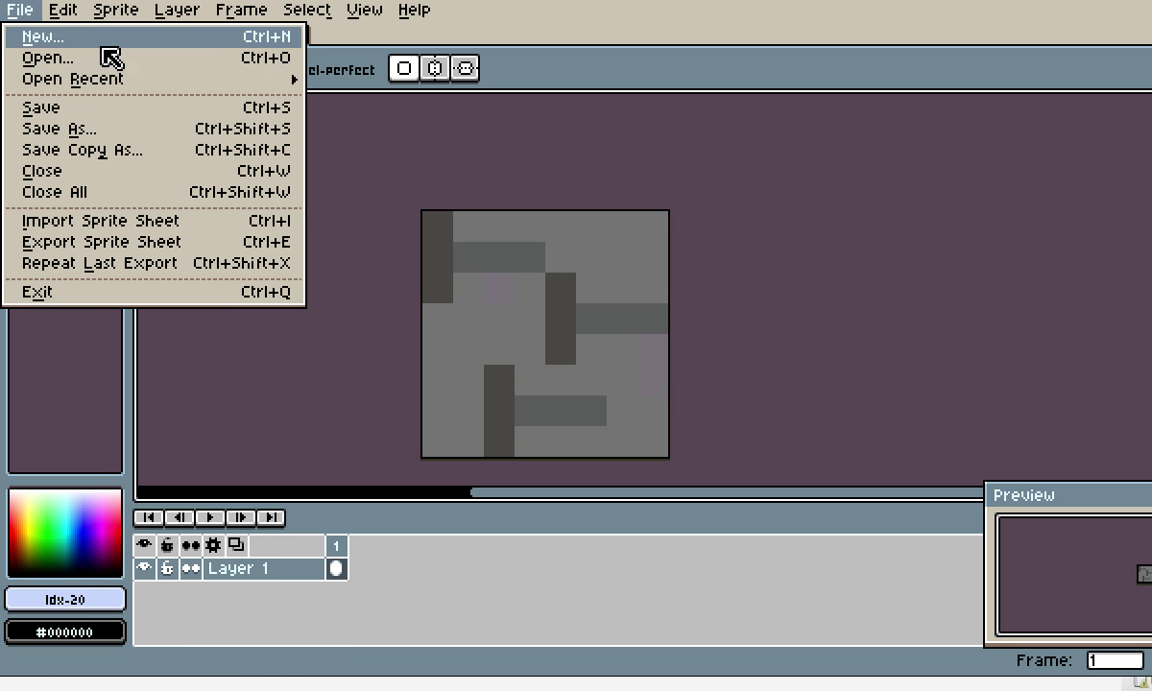
pyautogui.click(96, 127)
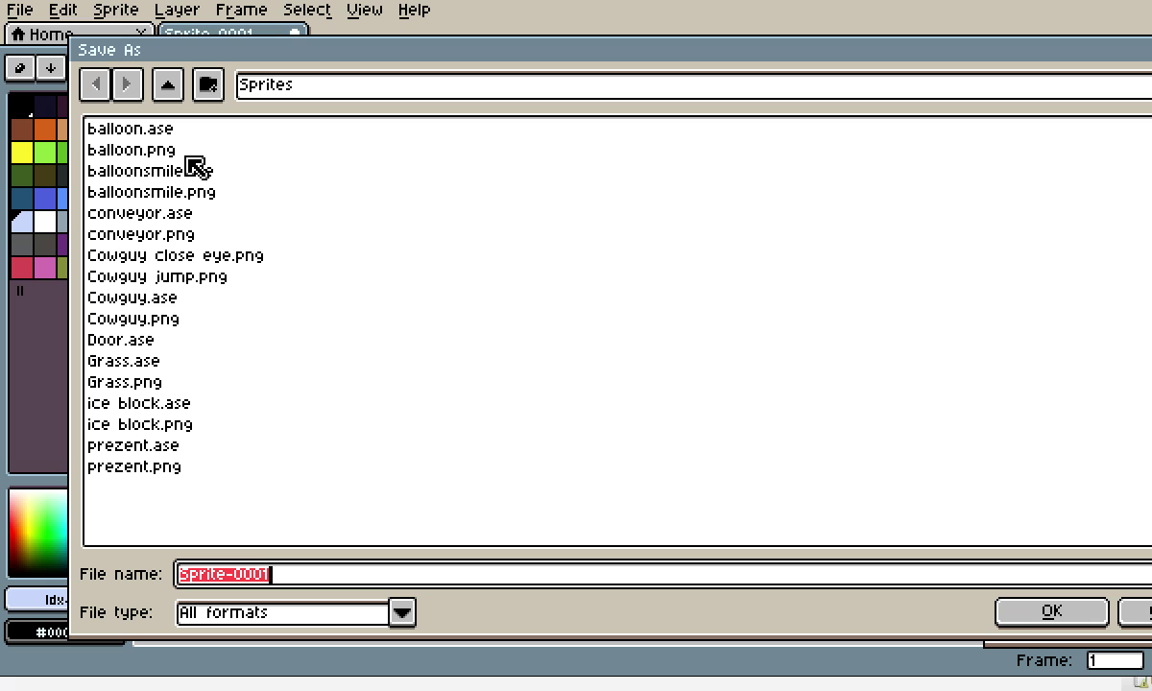
pyautogui.write('Nails')
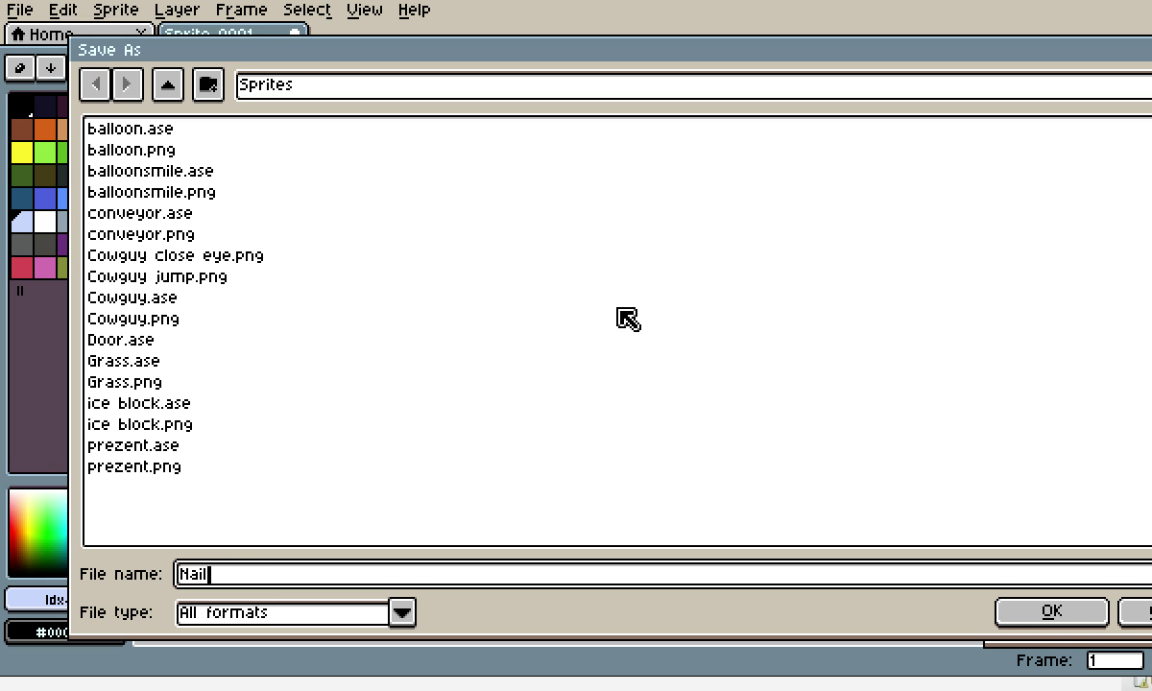
pyautogui.click(1063, 616)
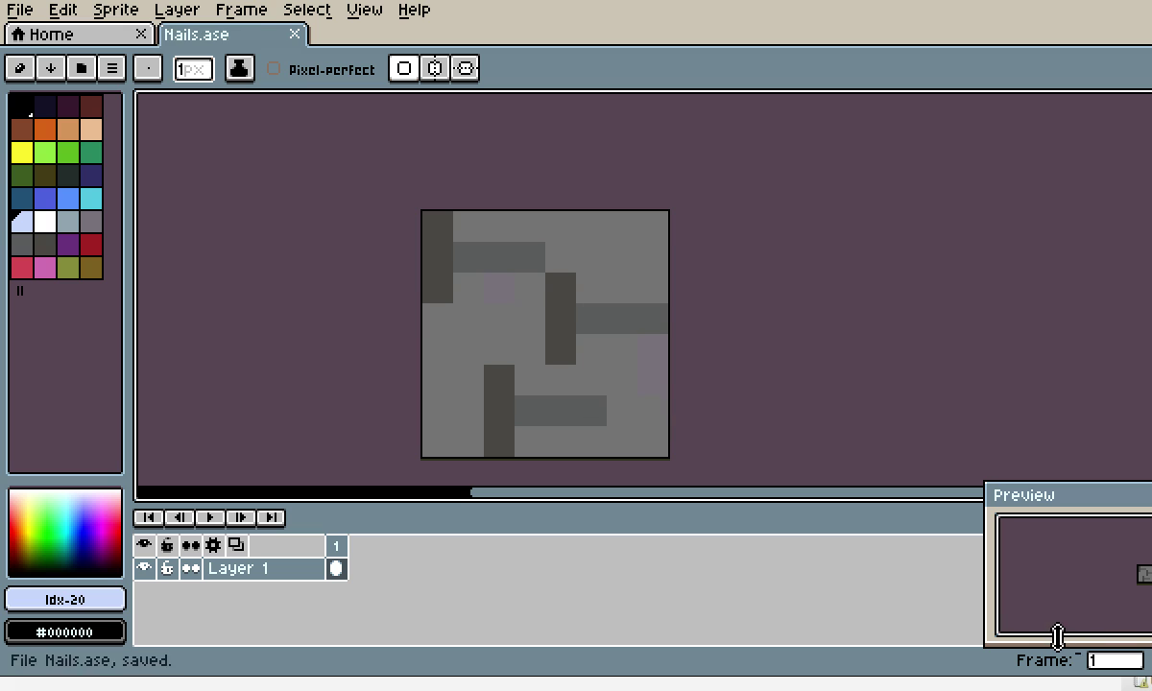
# Save the sprite in the Sprites folder as a PNG file named Nails.png.
pyautogui.click(19, 11)
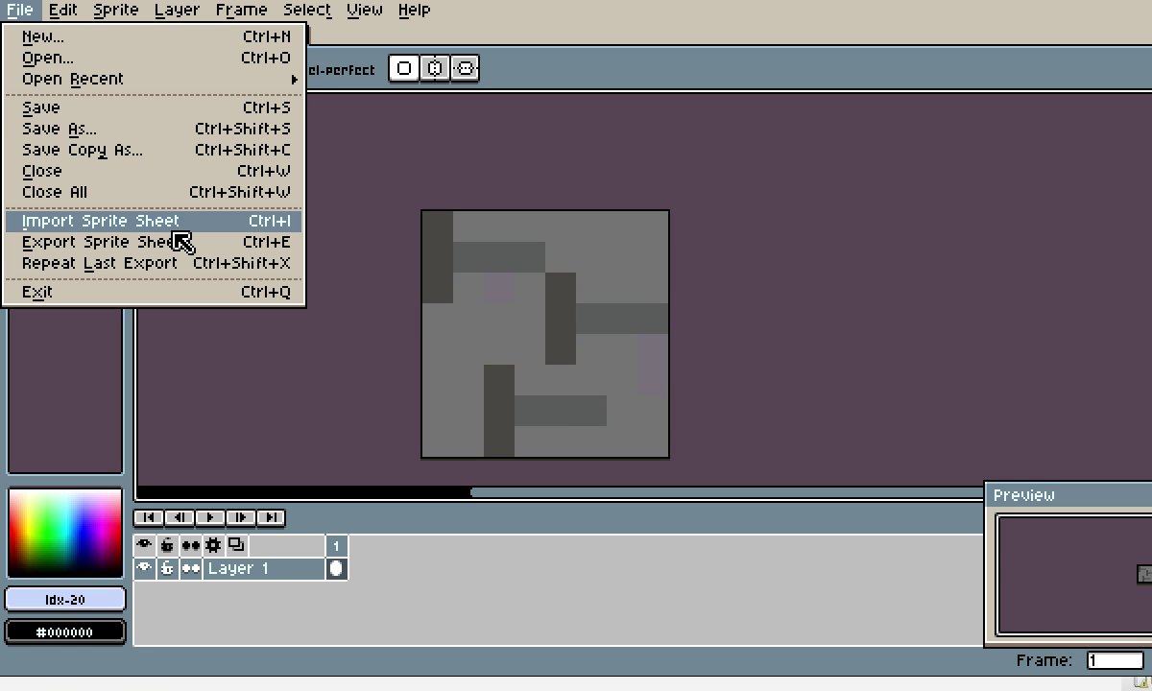
pyautogui.click(73, 132)
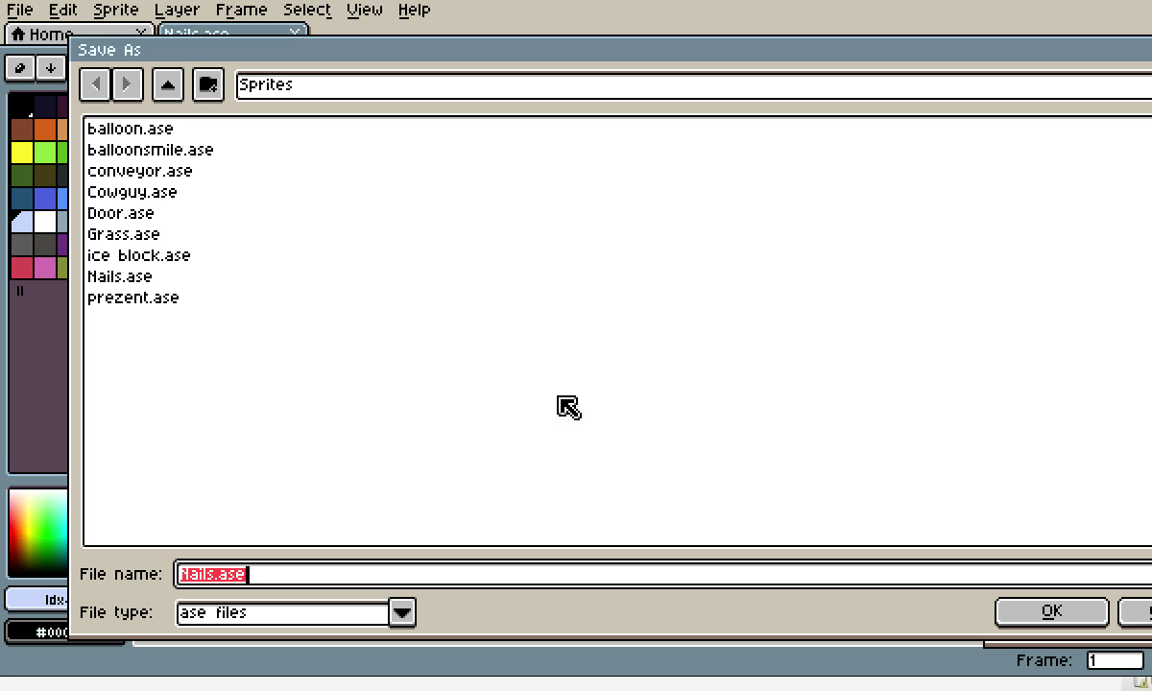
pyautogui.click(401, 612)
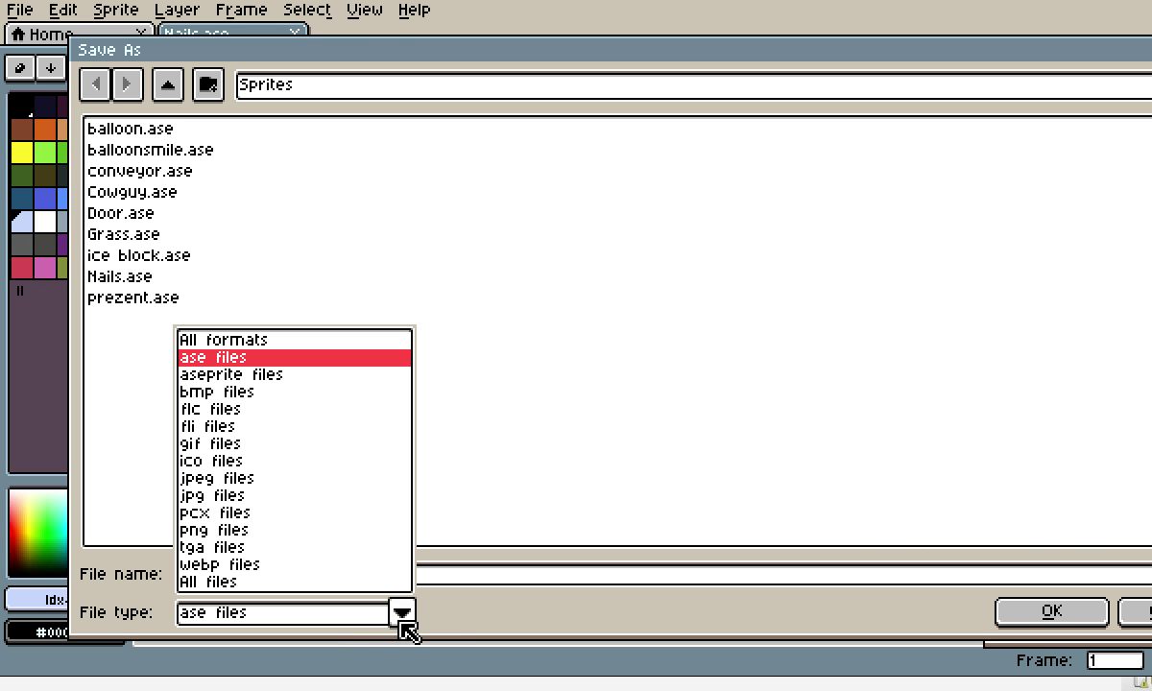
pyautogui.click(288, 501)
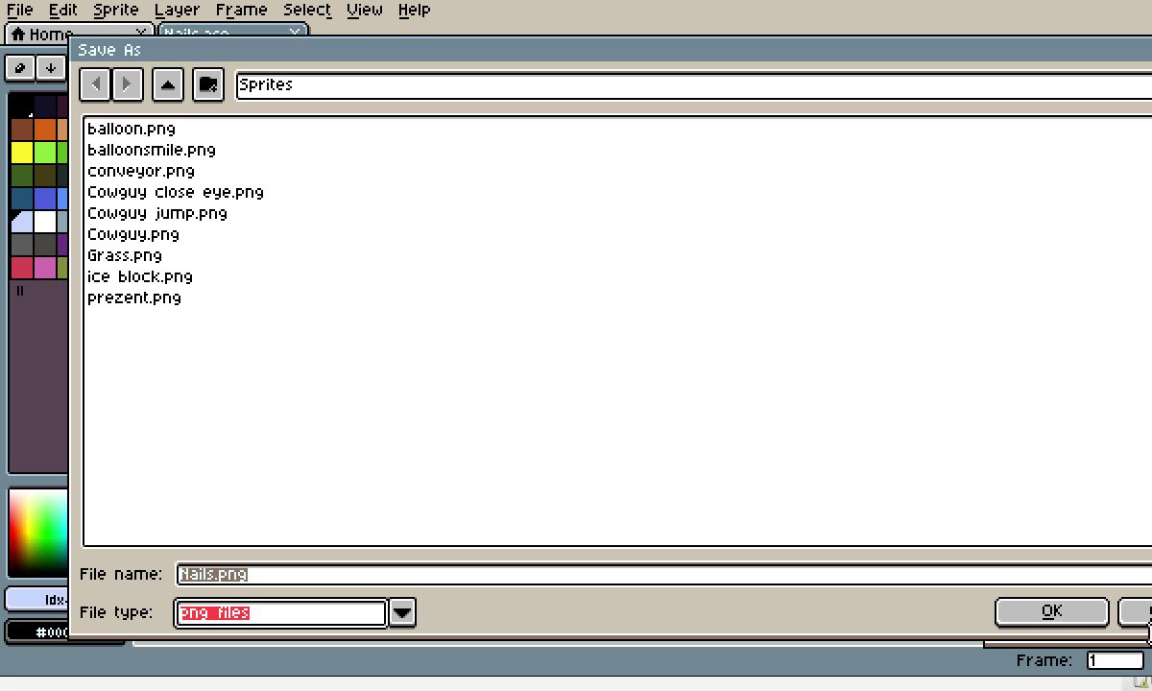
pyautogui.click(1048, 610)
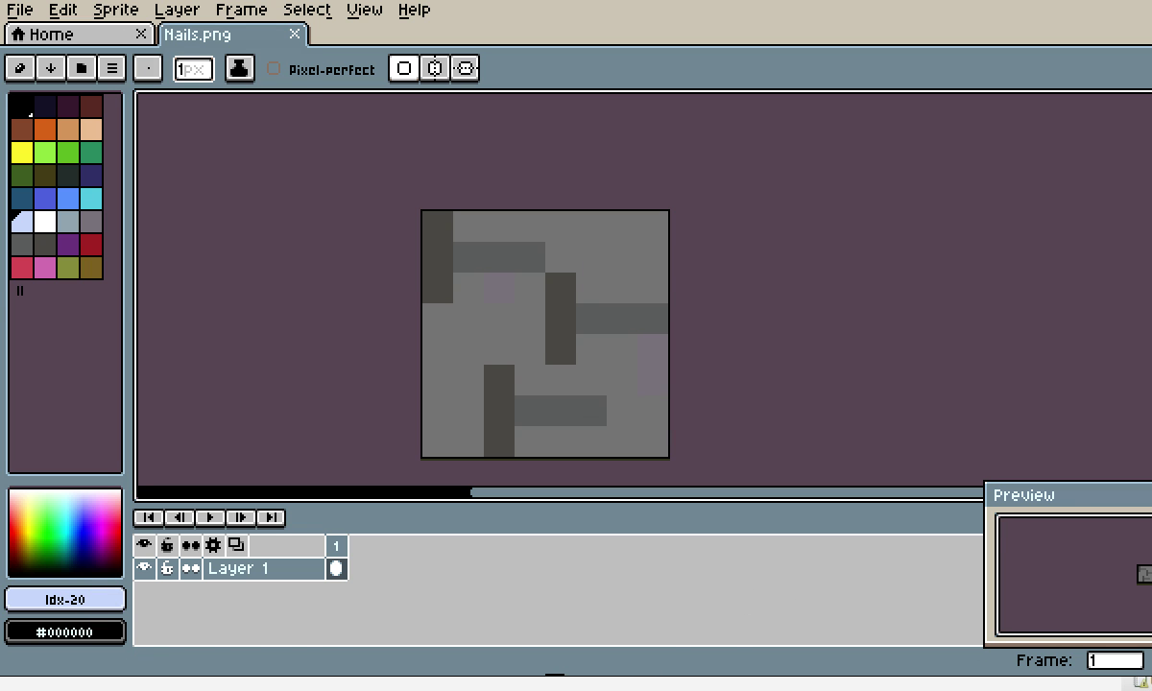
pyautogui.click(16, 11)
pyautogui.click(65, 108)
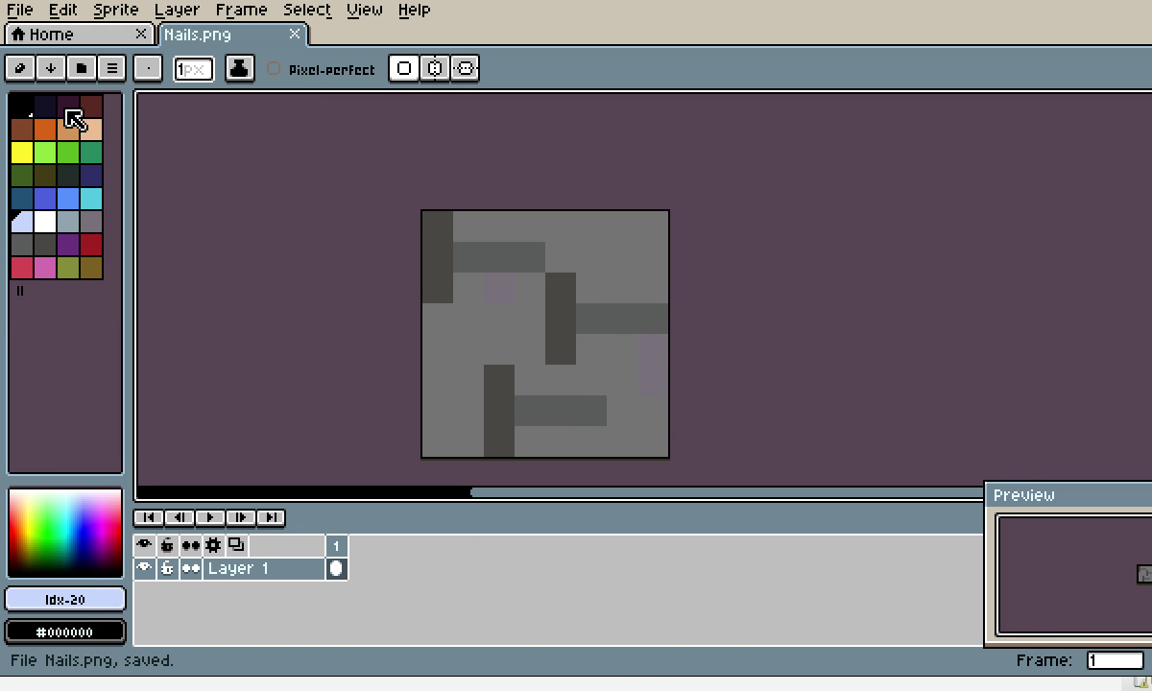
# Start saving another copy of Nails.png and browse up from the Sprites folder to the Desktop folder.
pyautogui.click(19, 9)
pyautogui.click(96, 131)
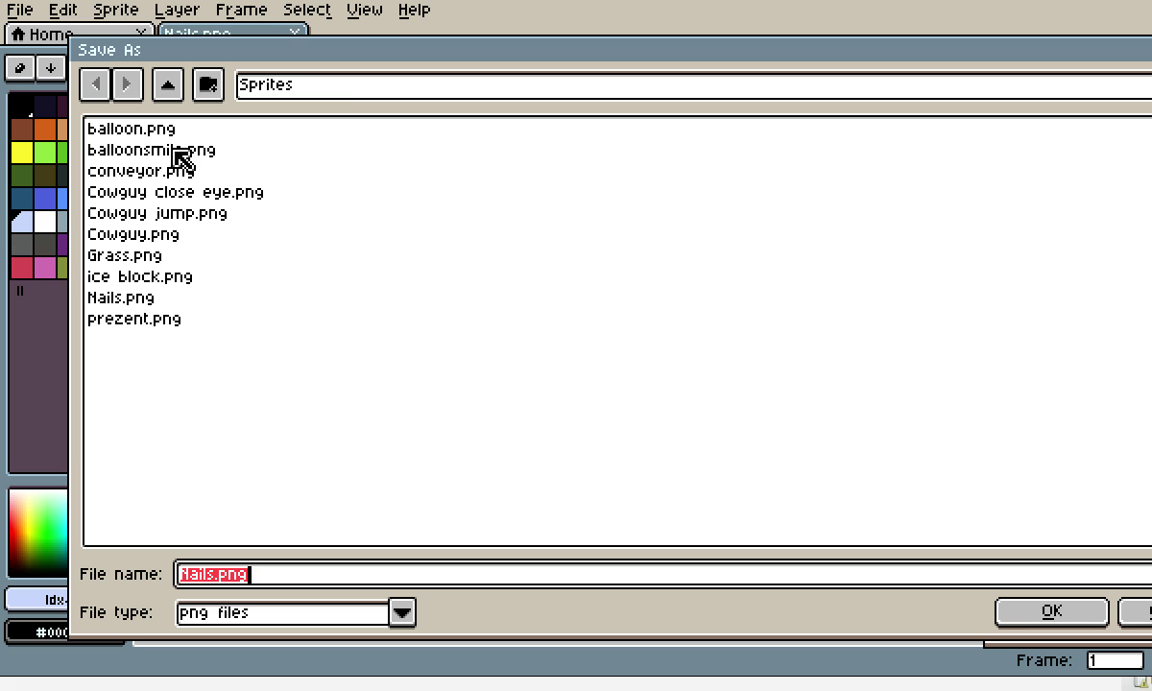
pyautogui.click(168, 86)
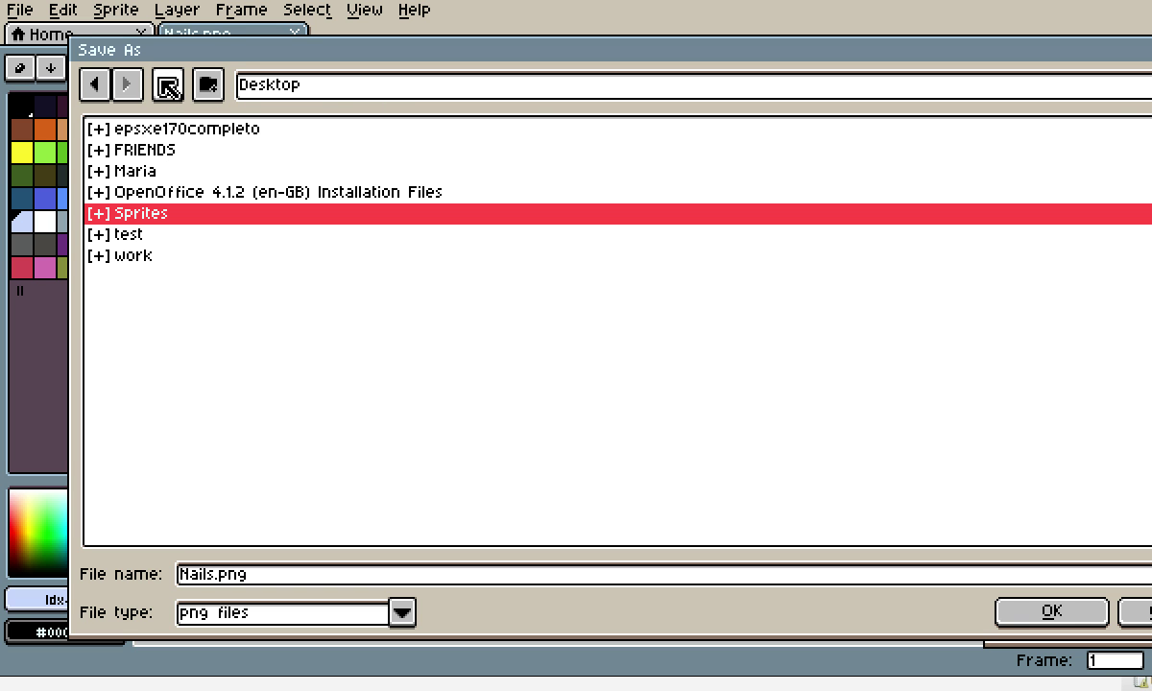
pyautogui.press('Return')
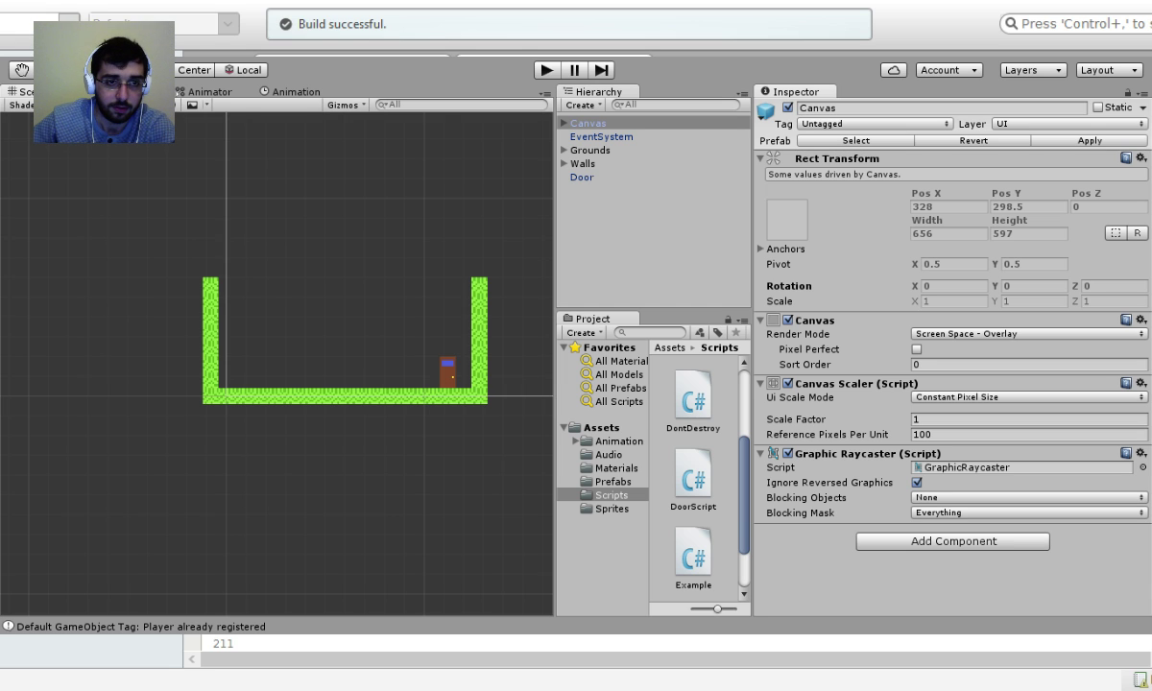
# Switch to Unity and apply 10 pixels per unit, Point (no filter) and 16 bits format to the Nails sprite's import settings.
pyautogui.click(704, 556)
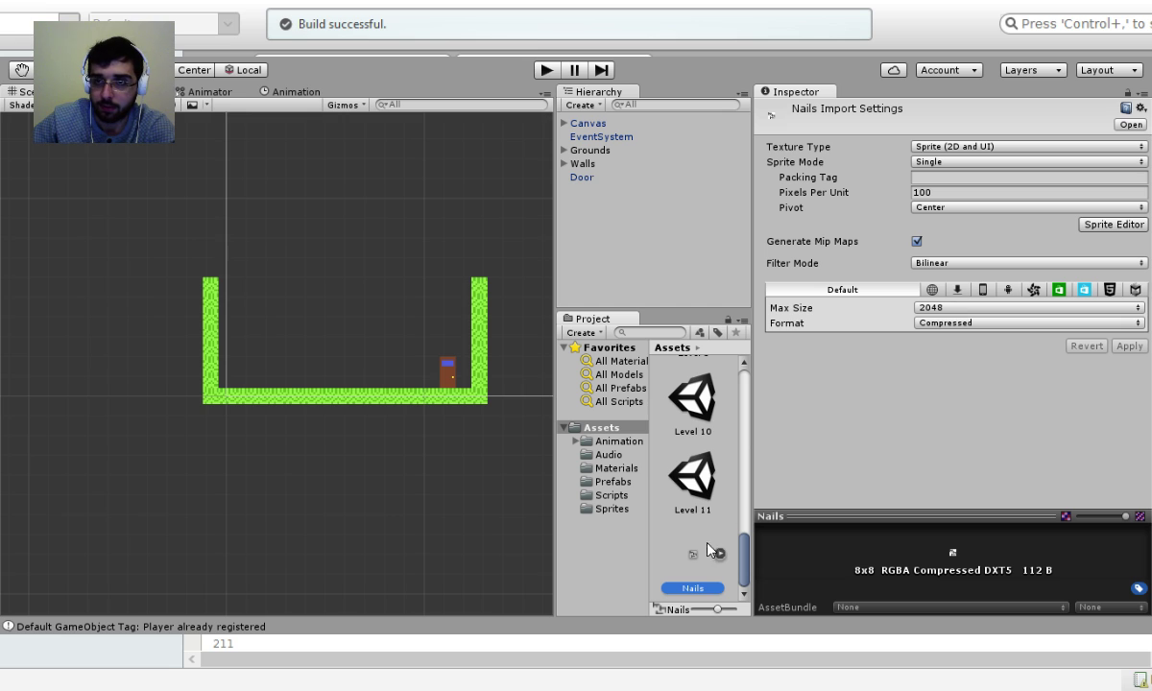
pyautogui.click(950, 191)
pyautogui.click(959, 192)
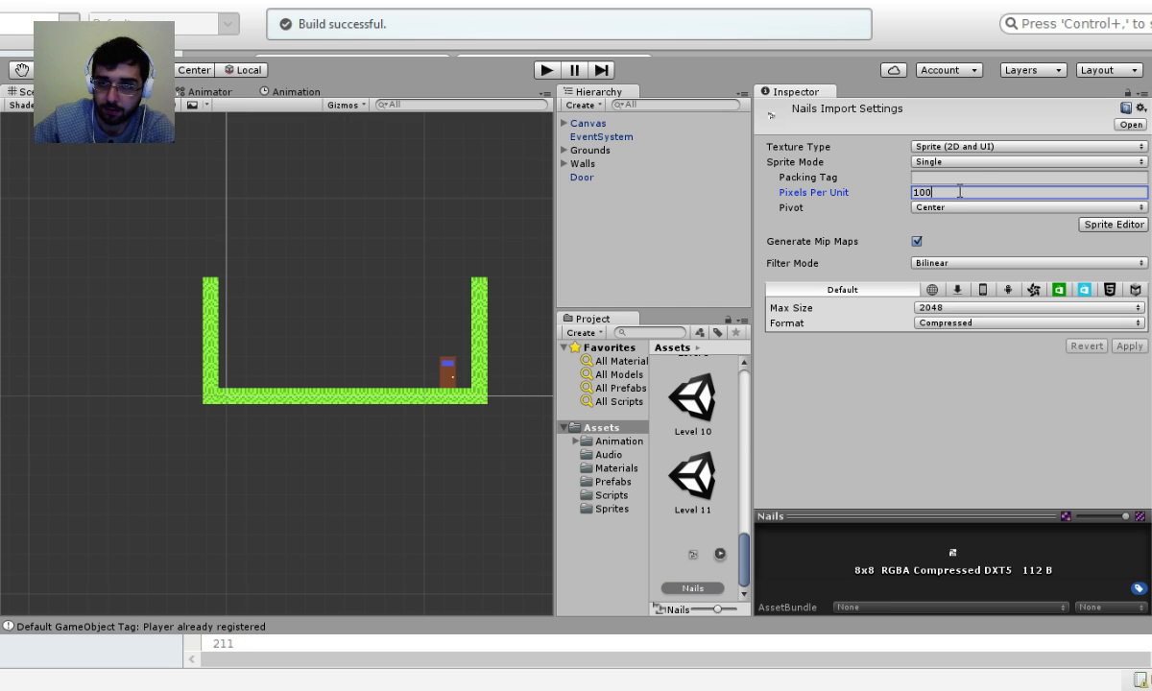
pyautogui.press('BackSpace')
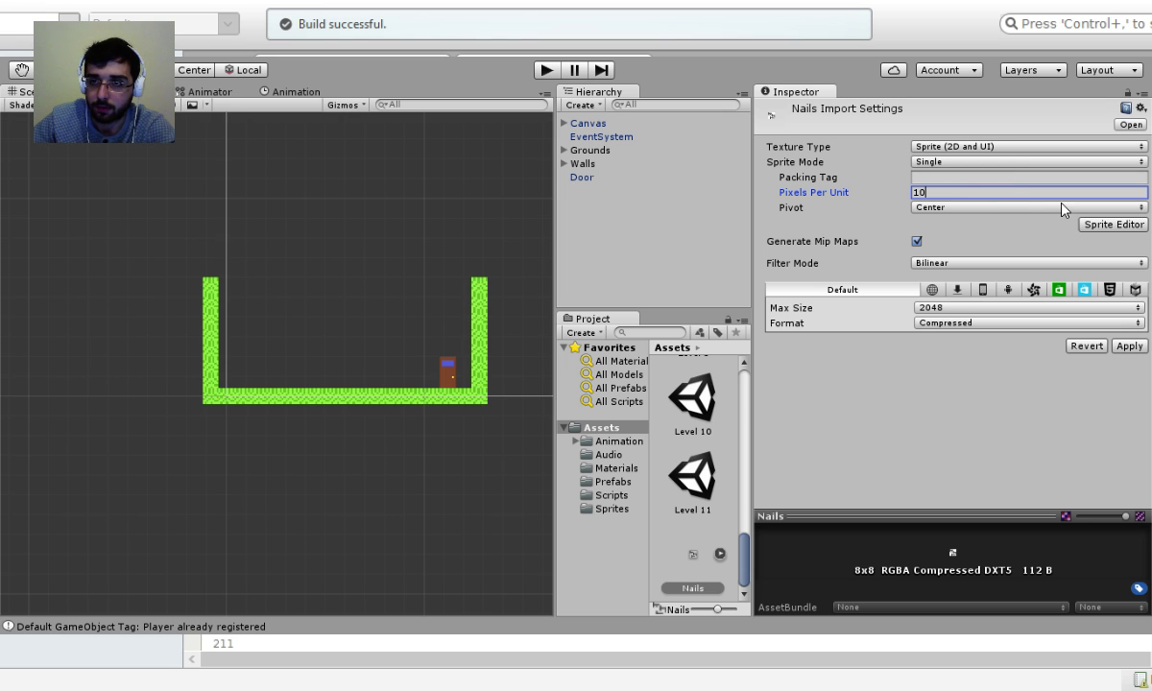
pyautogui.press('Tab')
pyautogui.click(1013, 264)
pyautogui.click(1002, 291)
pyautogui.press('Tab')
pyautogui.press('Tab')
pyautogui.press('Down')
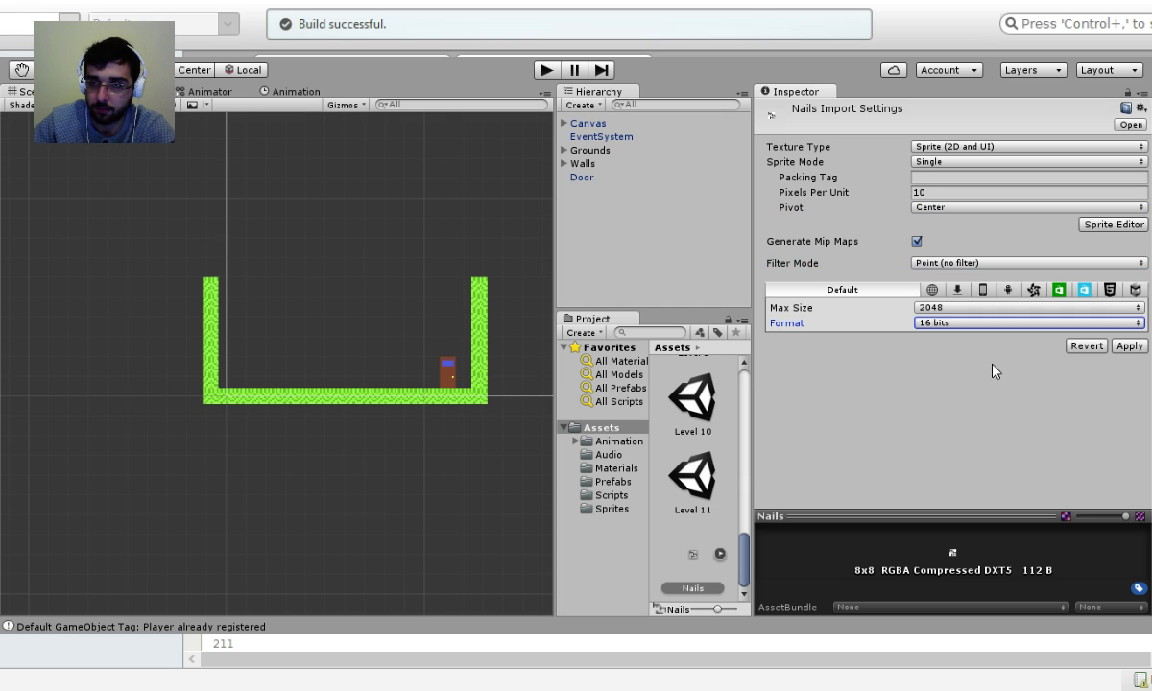
pyautogui.click(1130, 346)
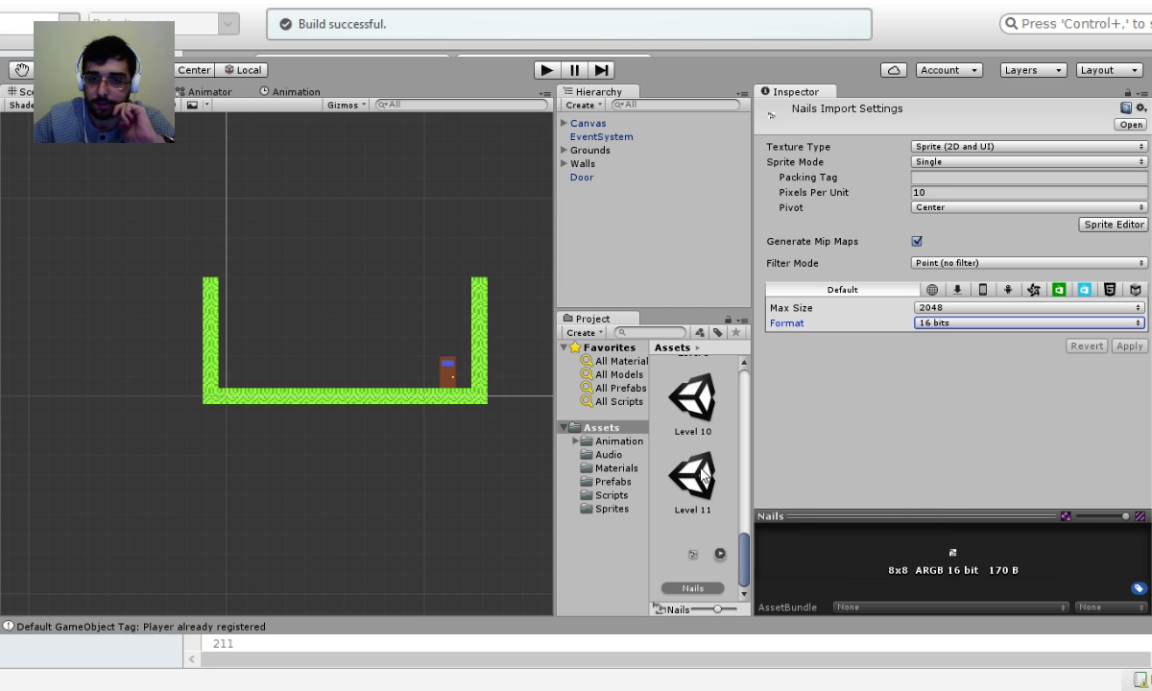
# Add the Nails sprite to the scene, move it to X 2.4, Y 3.2, and examine it up close.
pyautogui.moveTo(692, 565); pyautogui.dragTo(595, 247)
pyautogui.moveTo(238, 384); pyautogui.dragTo(288, 319)
pyautogui.scroll(5, 278, 326)
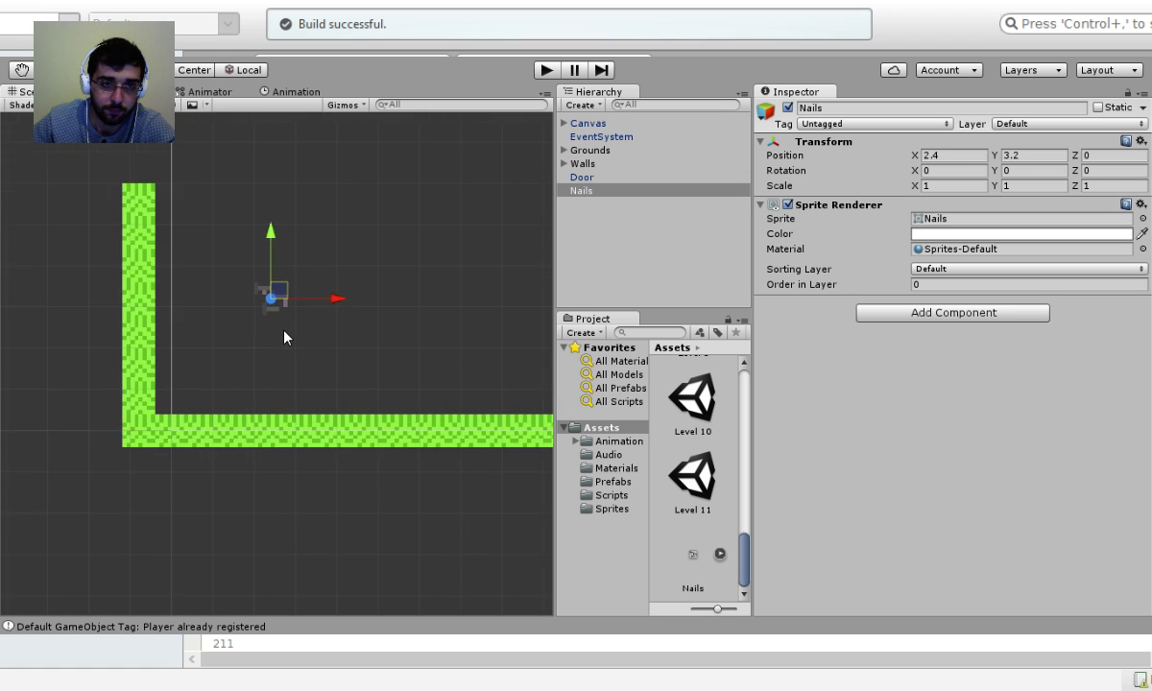
pyautogui.scroll(6, 284, 334)
pyautogui.scroll(5, 359, 343)
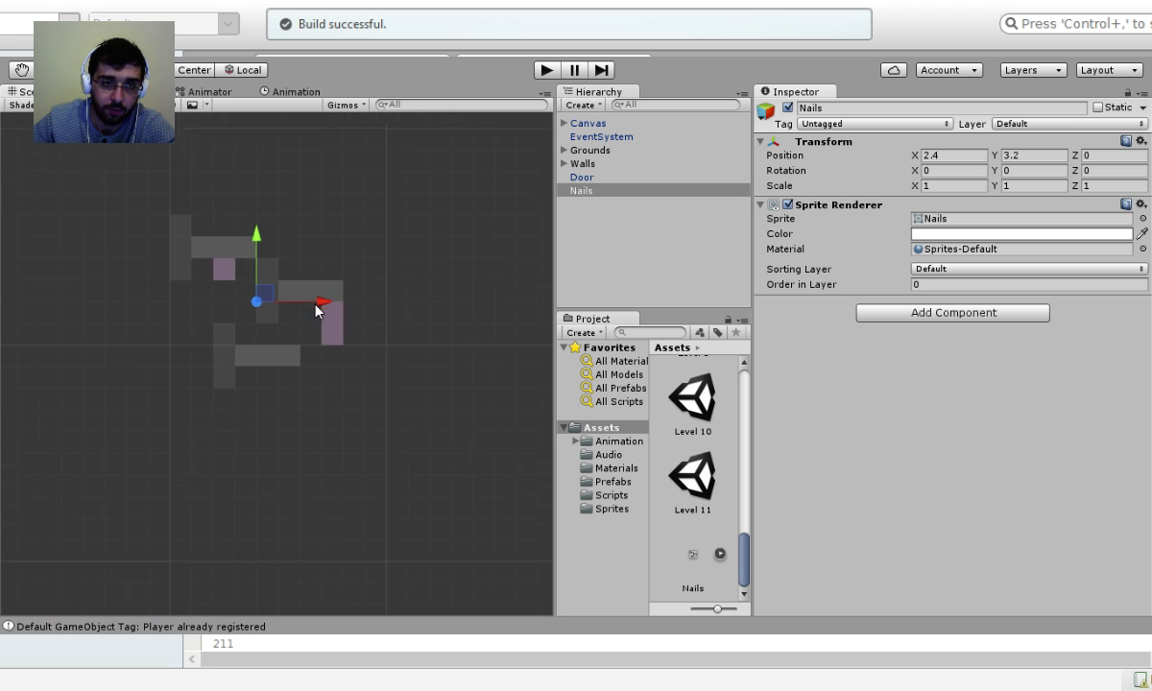
pyautogui.scroll(3, 291, 300)
pyautogui.moveTo(347, 218); pyautogui.dragTo(370, 259, button='middle')
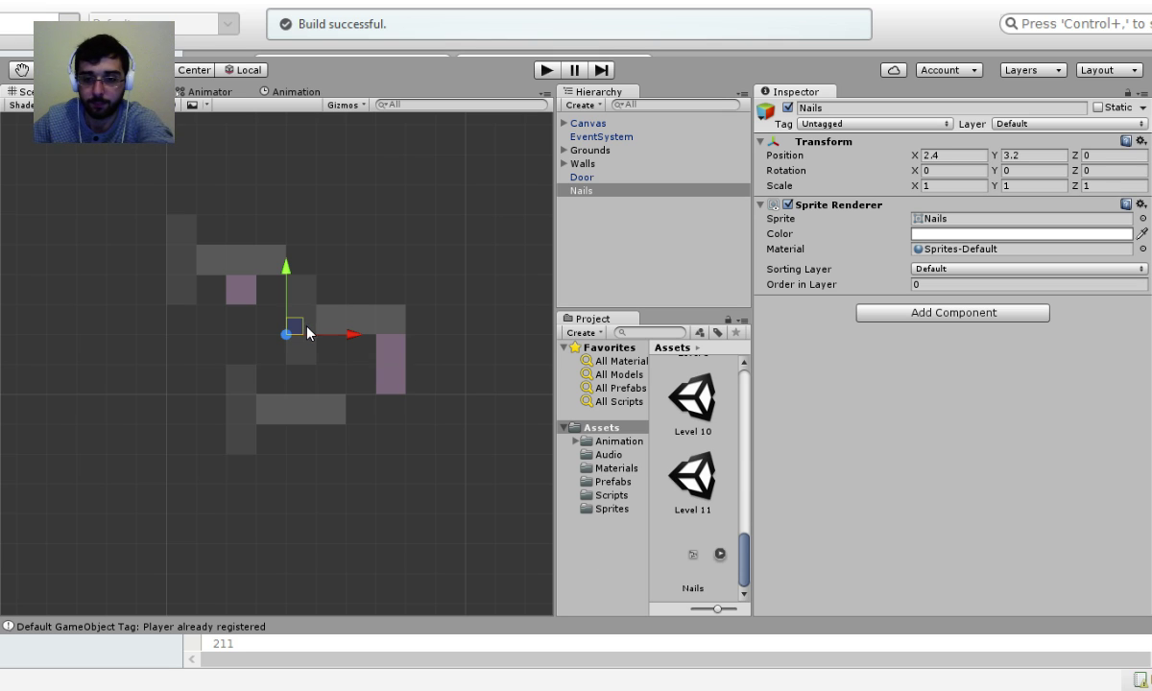
# Replace the placed Nails object with a fresh one from the sprite asset and move it to X 0.8, Y 0.8.
pyautogui.press('Delete')
pyautogui.moveTo(691, 556); pyautogui.dragTo(650, 268)
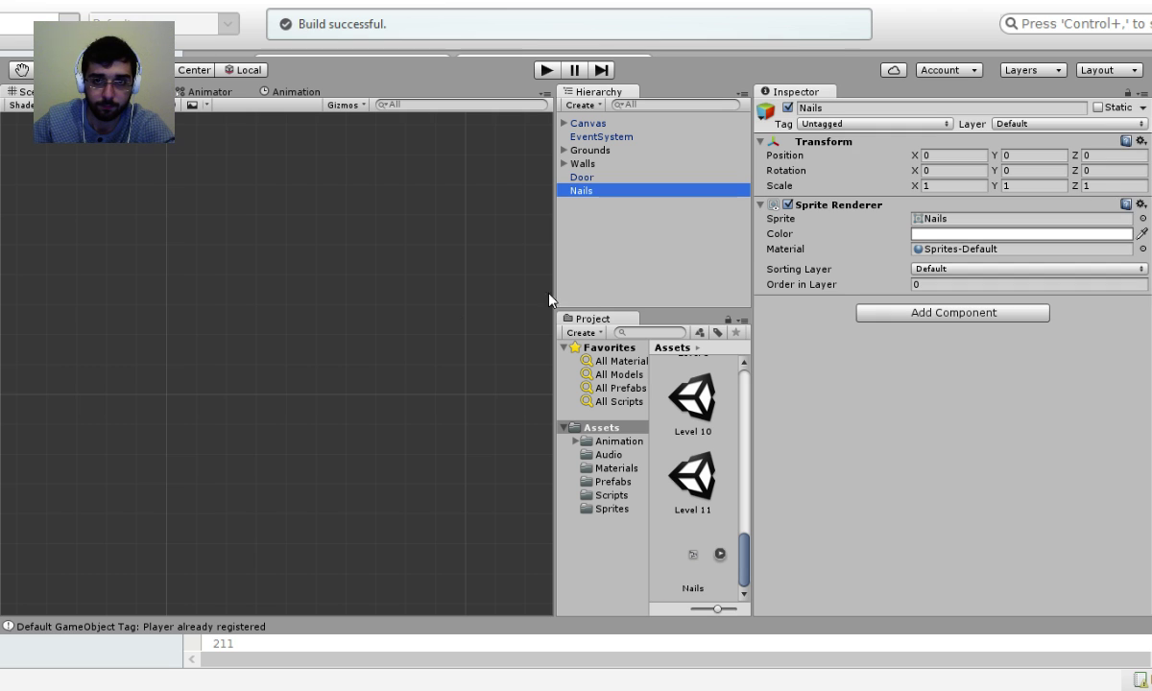
pyautogui.scroll(-5, 325, 389)
pyautogui.moveTo(638, 386); pyautogui.dragTo(471, 242, button='middle')
pyautogui.moveTo(137, 540); pyautogui.dragTo(257, 418)
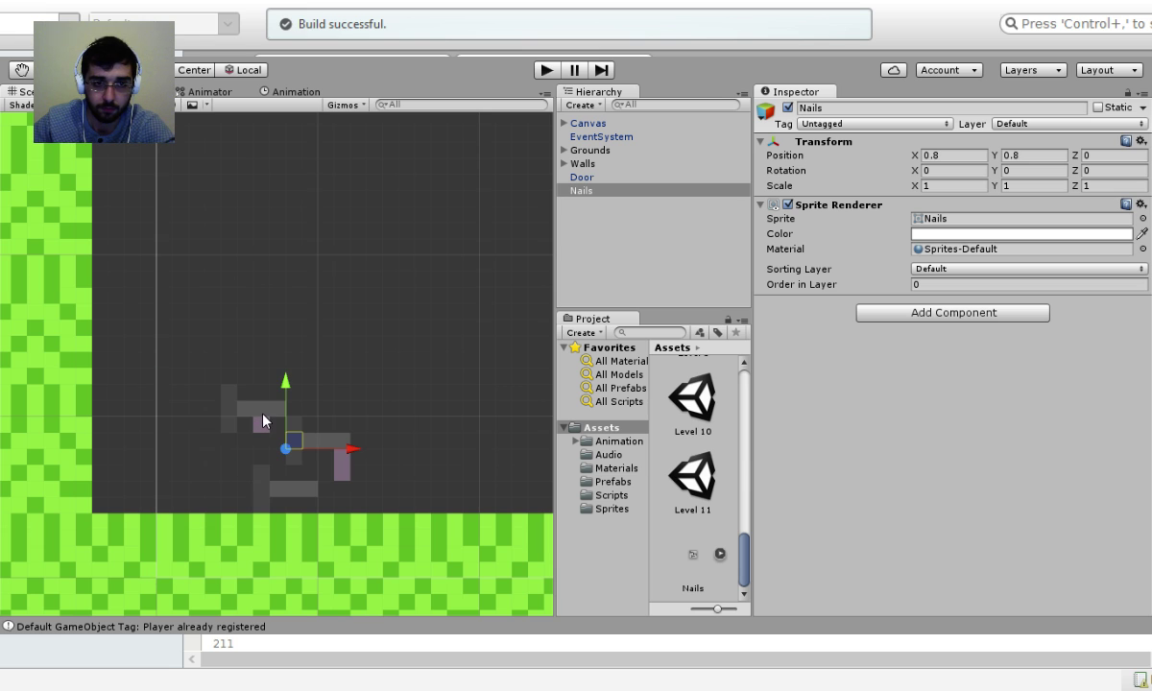
# Delete the Nails object from the scene and the Nails sprite from the assets, then restore the sprite asset.
pyautogui.press('Delete')
pyautogui.click(683, 576)
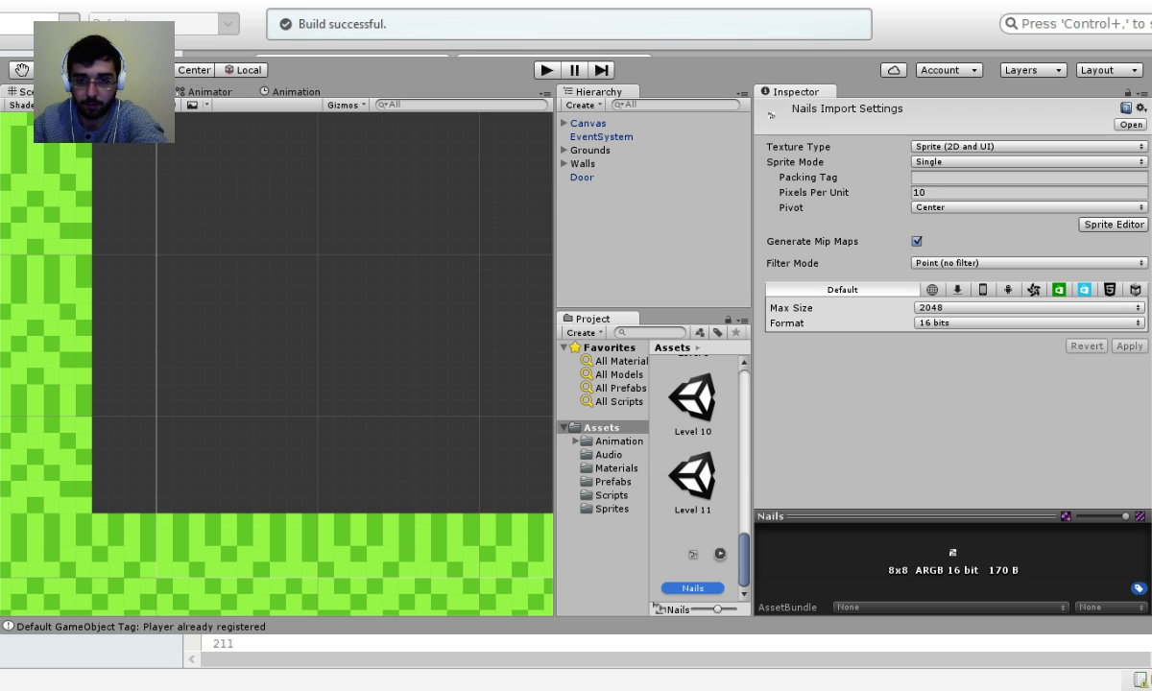
pyautogui.press('Delete')
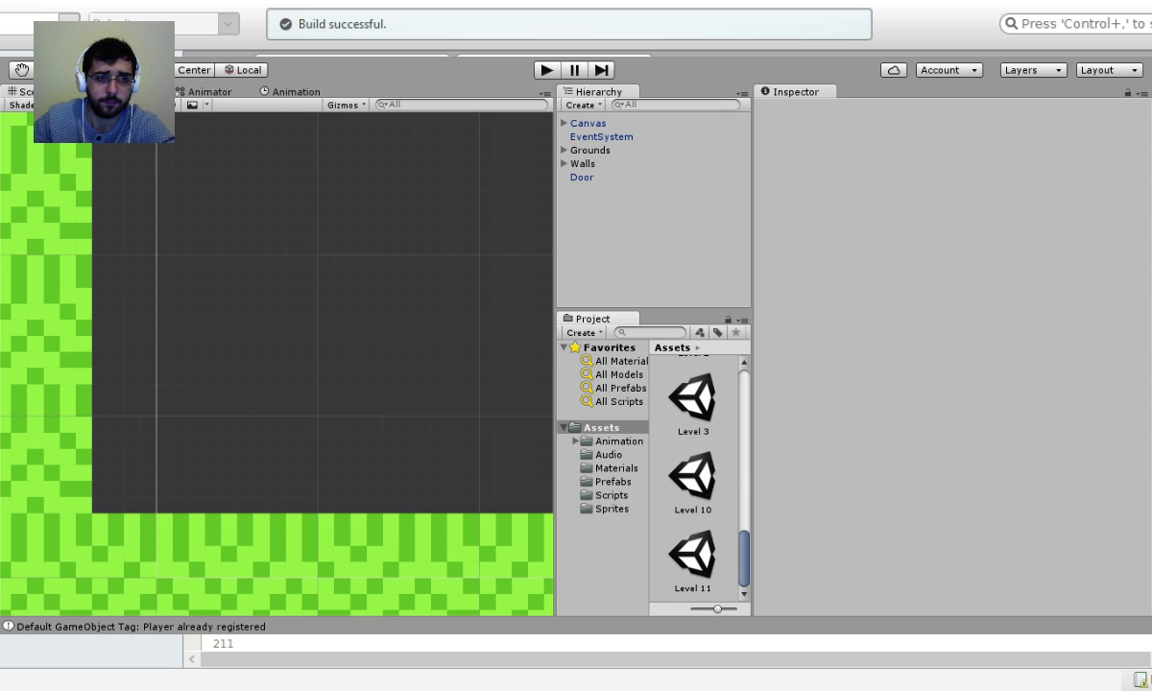
pyautogui.hotkey('ctrl', 'z')
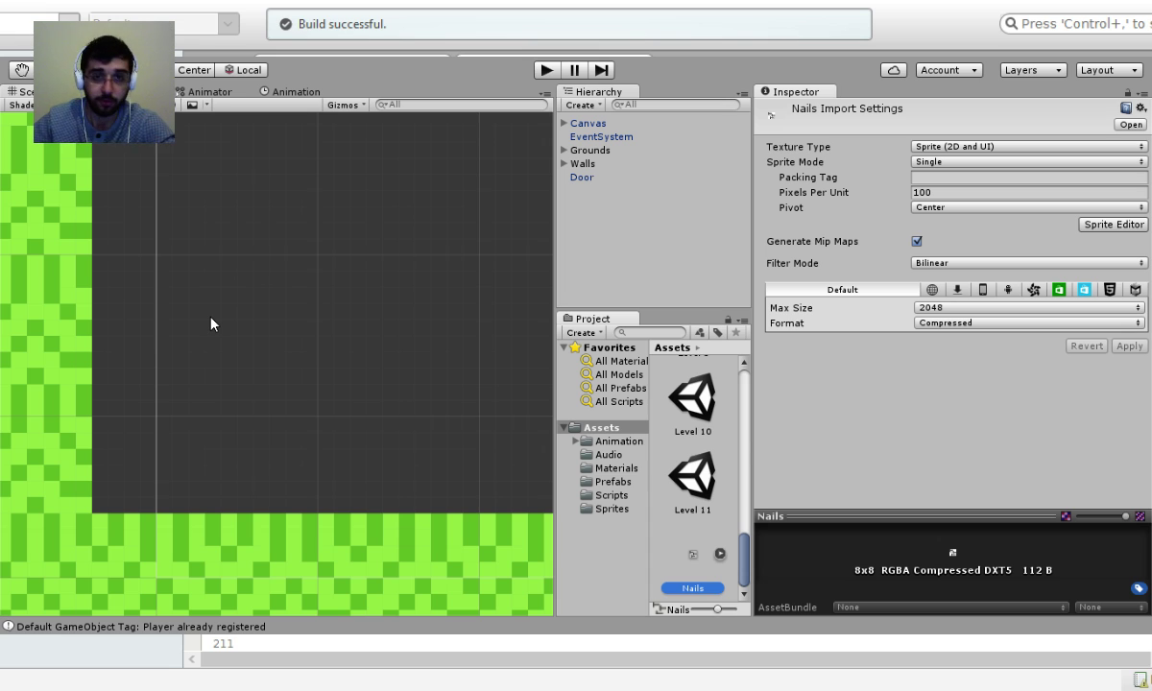
# Set the Nails sprite to 10 pixels per unit, Point (no filter) filtering and 16 bits format, and apply the import settings.
pyautogui.click(967, 194)
pyautogui.write('10')
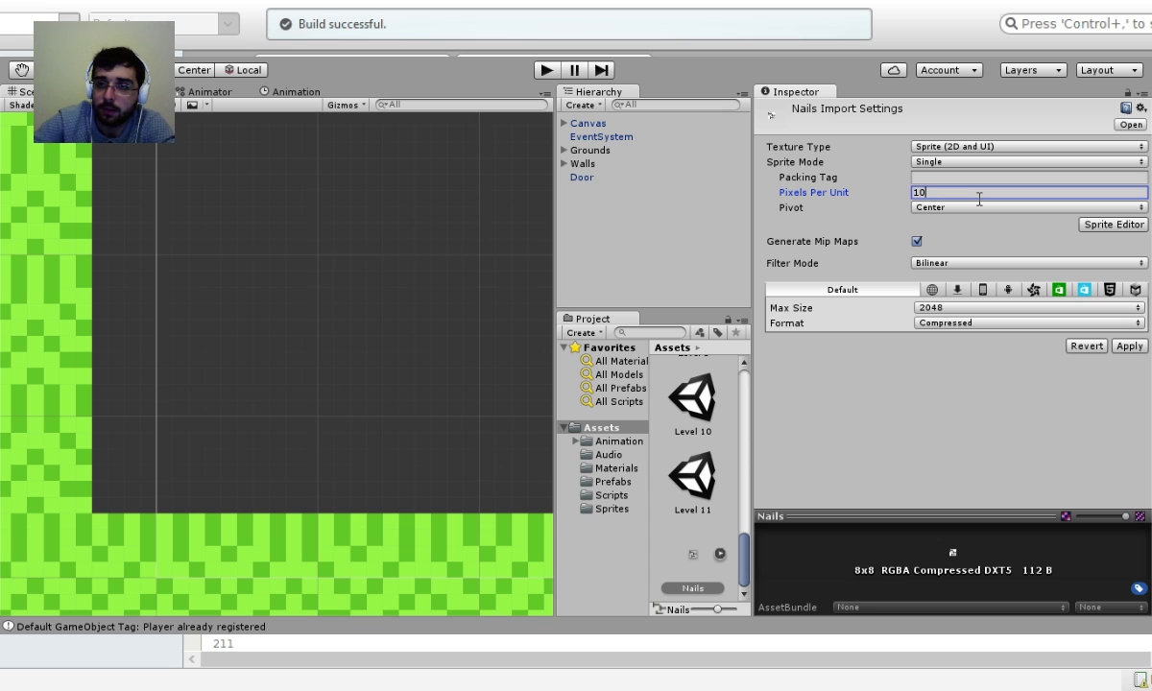
pyautogui.click(966, 263)
pyautogui.click(967, 247)
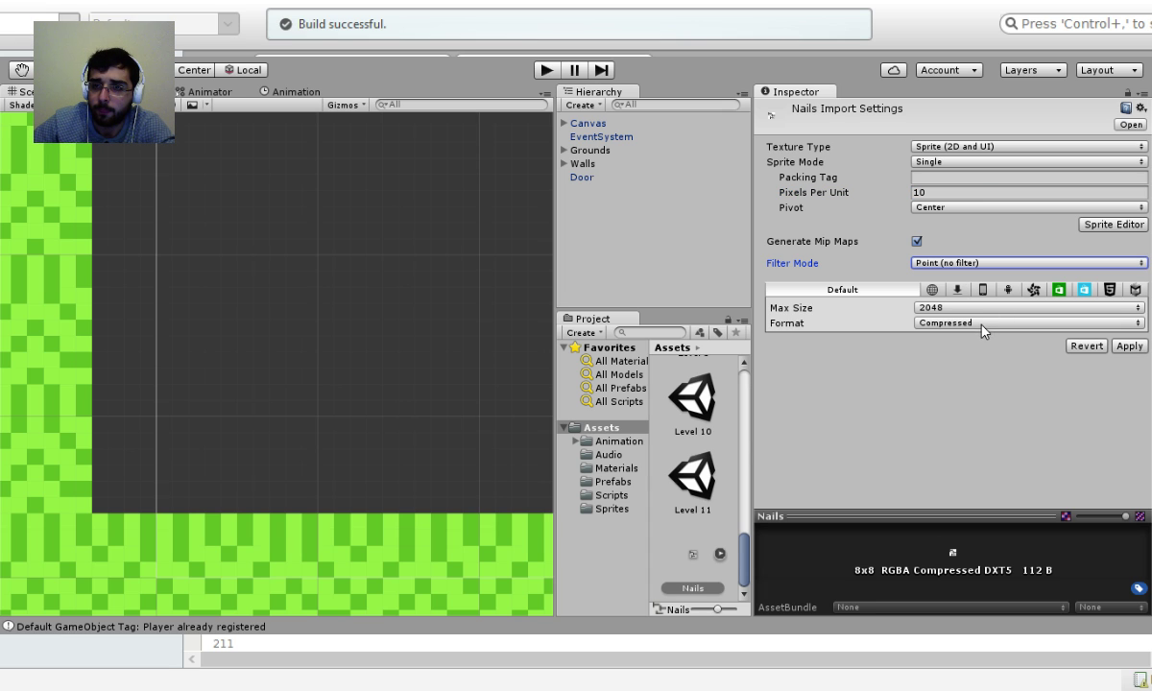
pyautogui.press('Tab')
pyautogui.press('Down')
pyautogui.click(1129, 346)
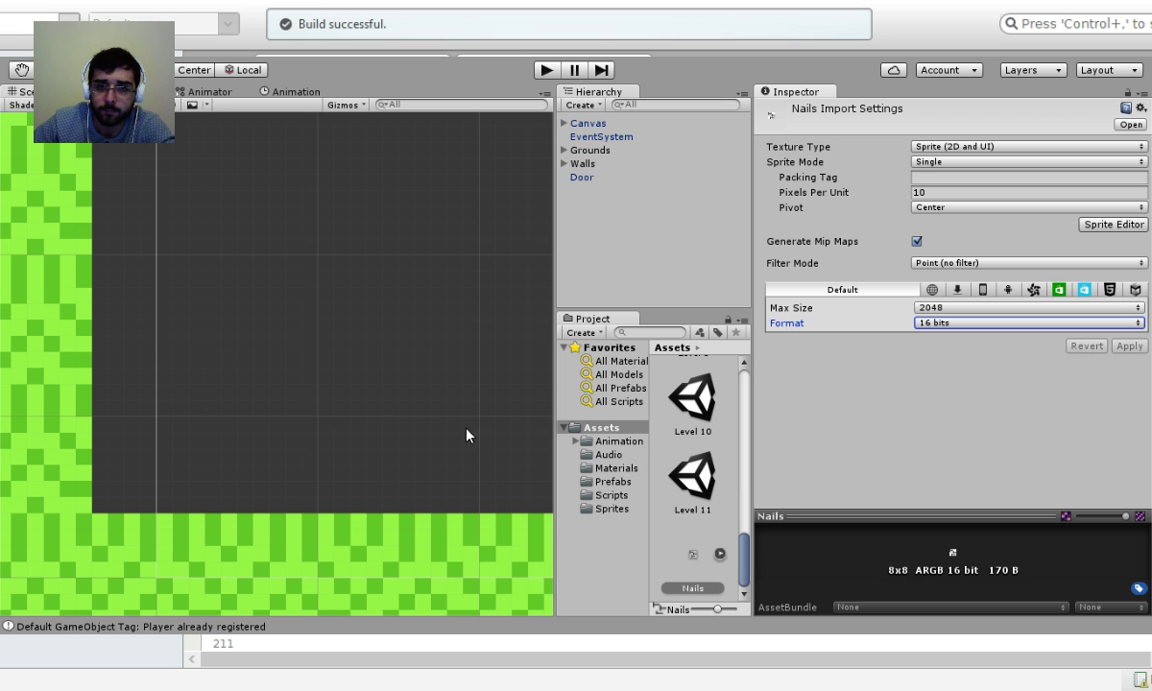
# Add the Nails sprite to the scene and move it to X 0.8, Y 1.6 inside the lower-left corner of the walls.
pyautogui.scroll(-3, 355, 437)
pyautogui.moveTo(693, 566); pyautogui.dragTo(641, 289)
pyautogui.moveTo(211, 480); pyautogui.dragTo(288, 331)
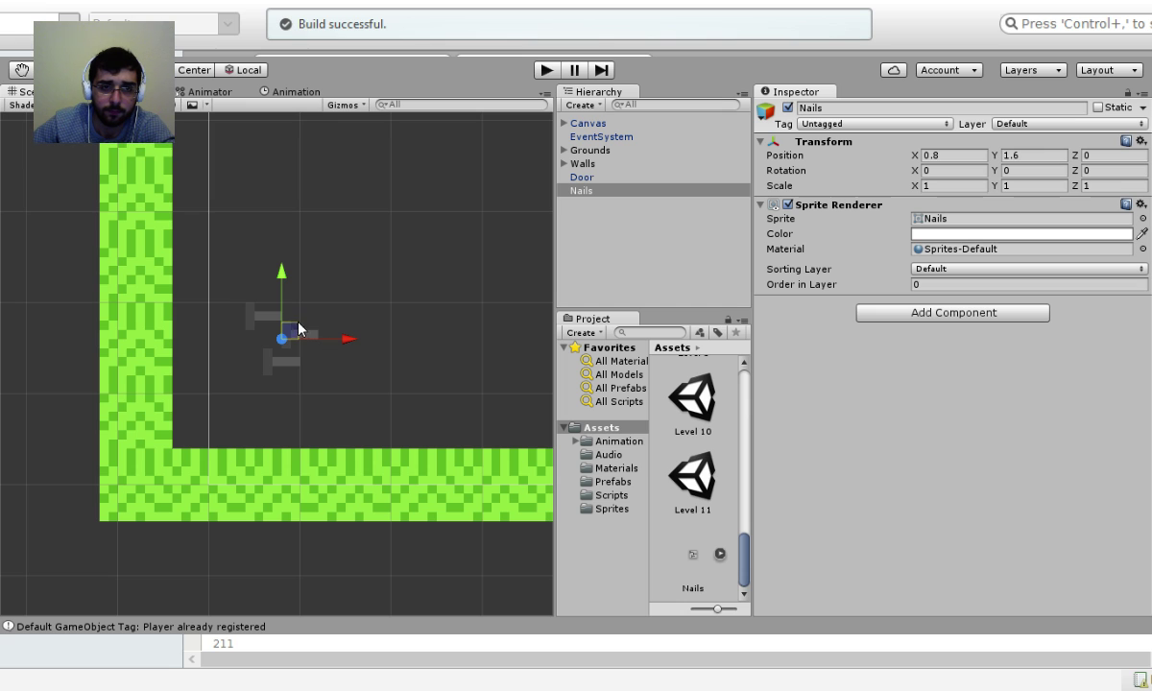
# Delete the Nails object from the Shop scene.
pyautogui.click(334, 337)
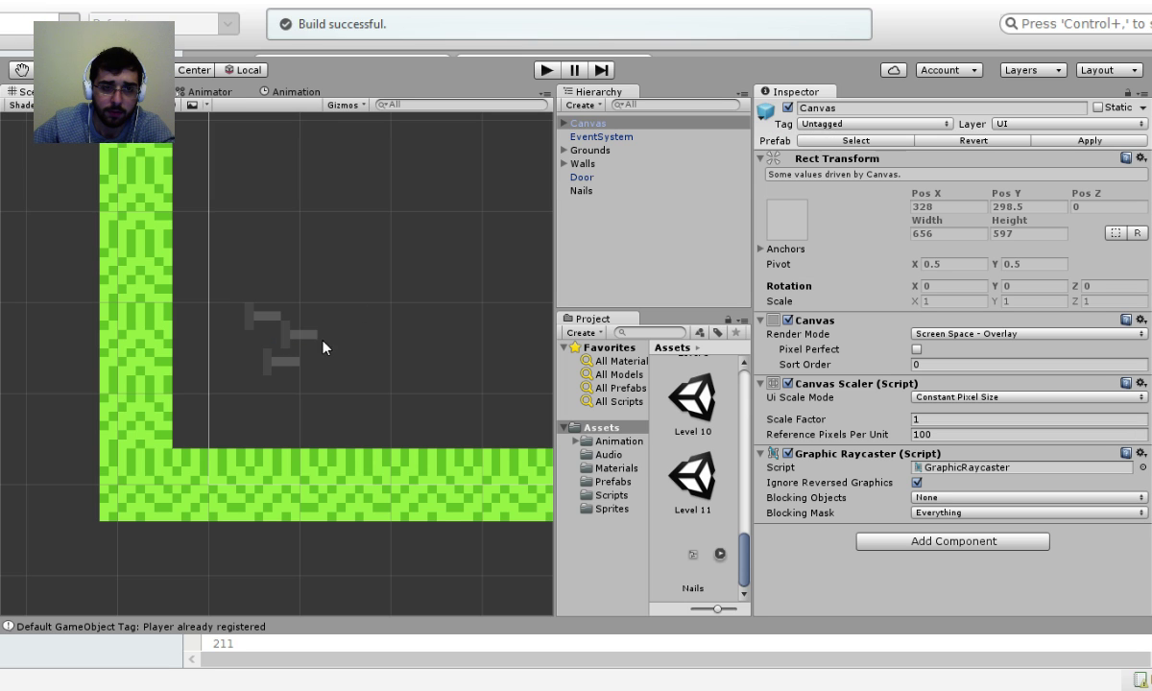
pyautogui.click(593, 190)
pyautogui.press('Delete')
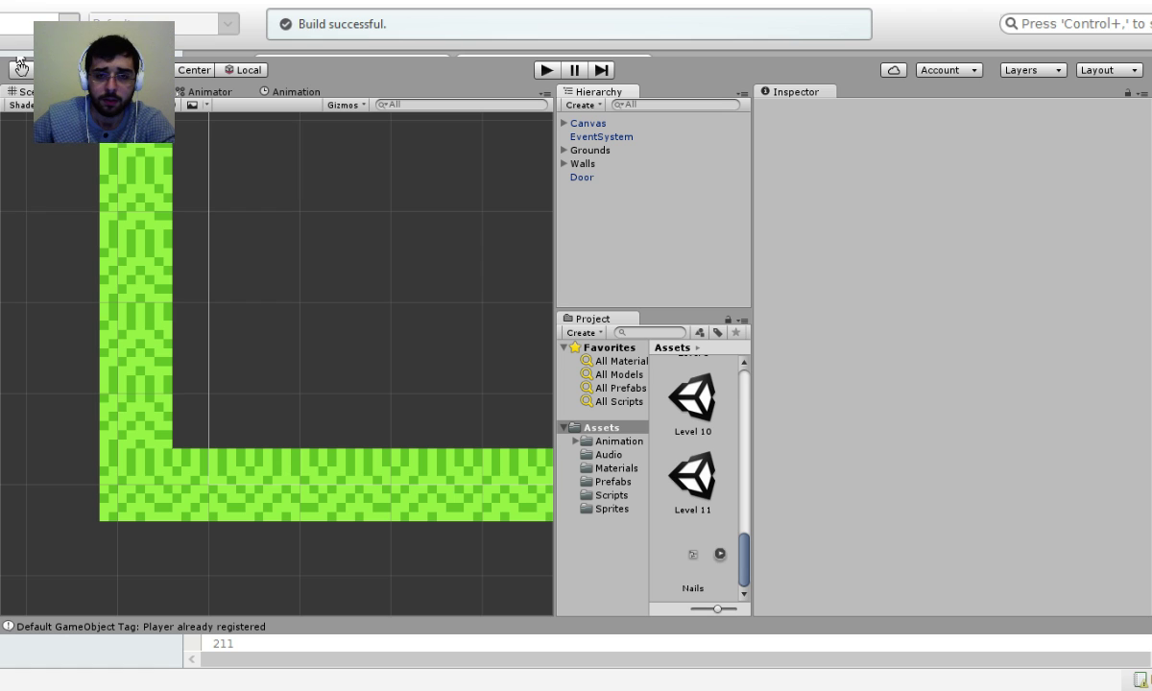
# Play-test the balloon level by running the character toward the balloons and jumping onto them, and stop the game.
pyautogui.moveTo(365, 270); pyautogui.dragTo(577, 256)
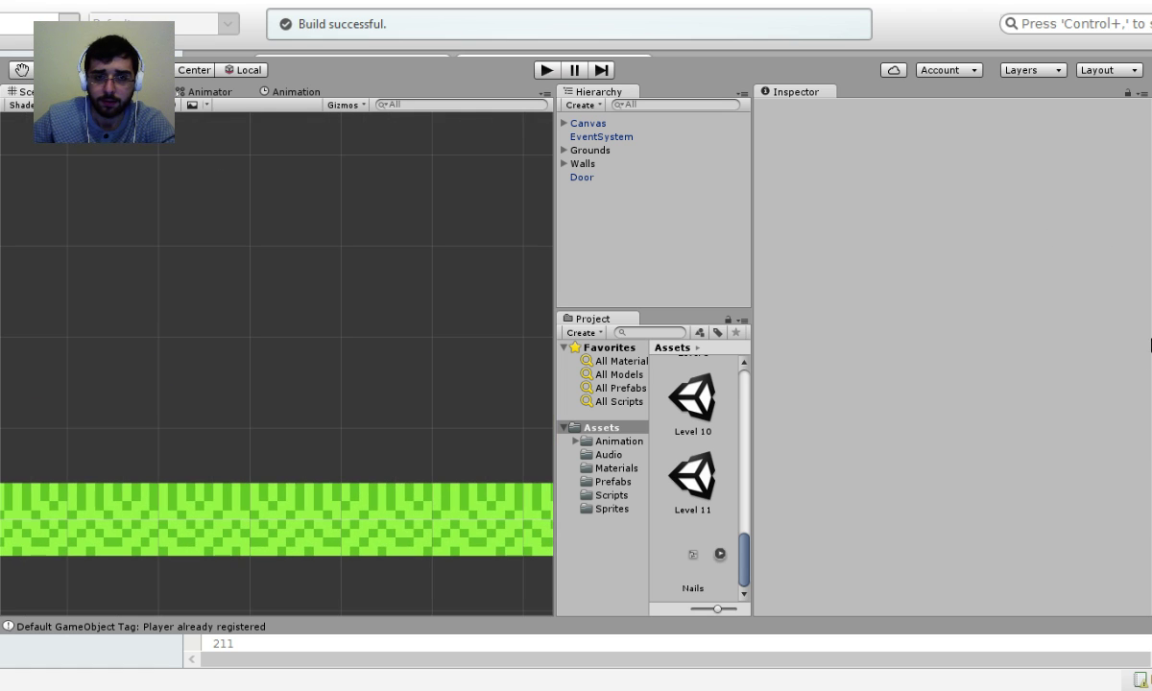
pyautogui.scroll(-6, 398, 311)
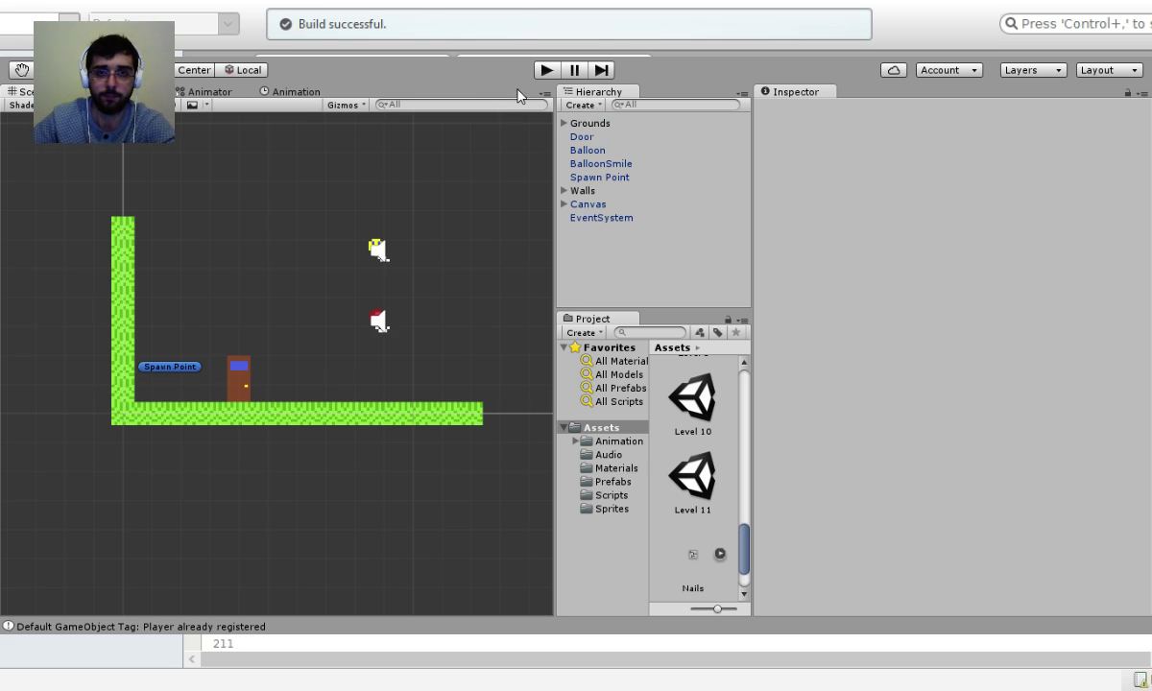
pyautogui.click(547, 72)
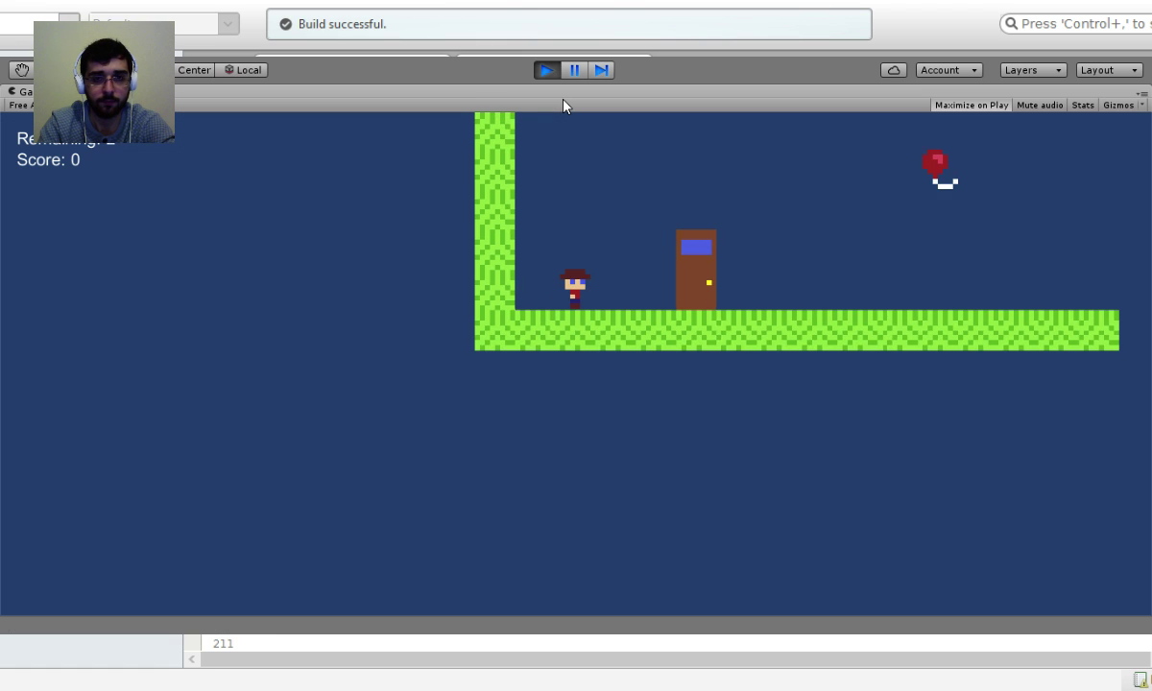
pyautogui.press('Right')
pyautogui.press('space')
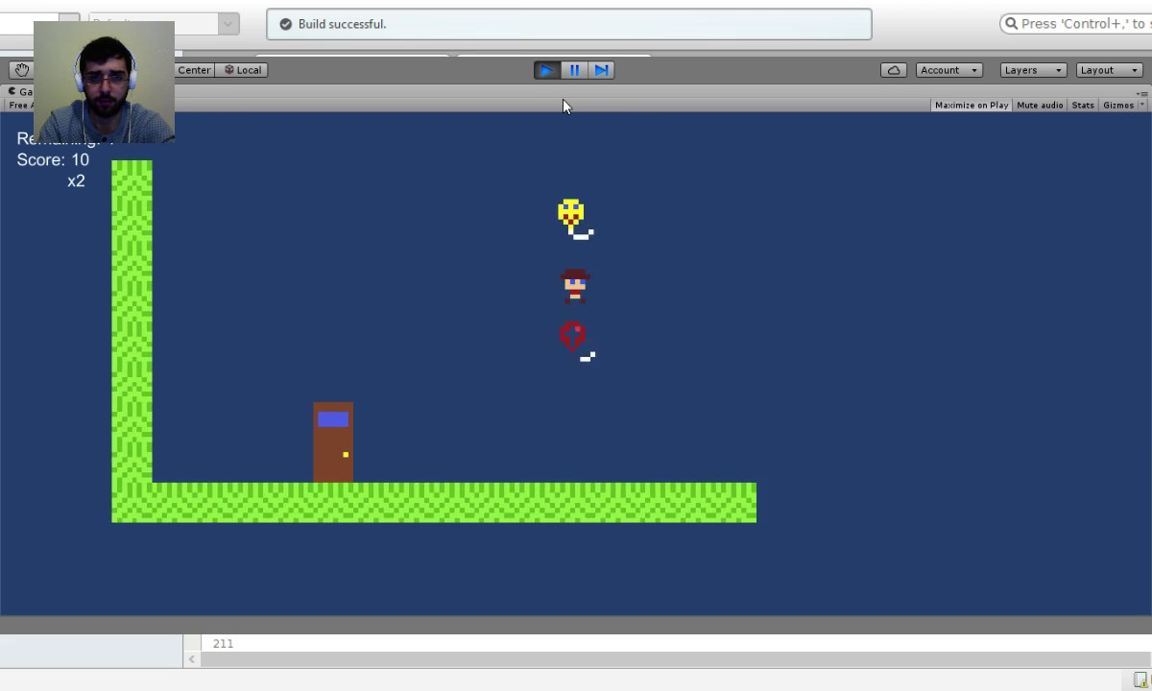
pyautogui.click(546, 70)
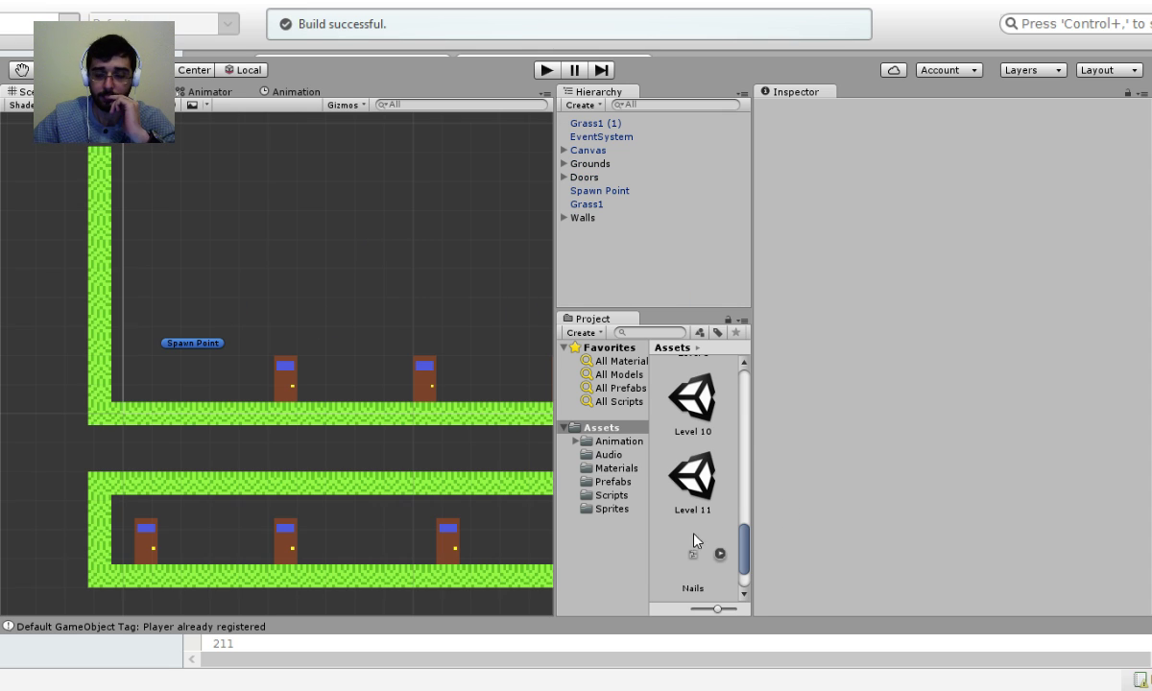
# Switch to MonoDevelop and examine the variable declarations and Start() in CharacterMovement.cs for where to add new code.
pyautogui.scroll(-2, 662, 499)
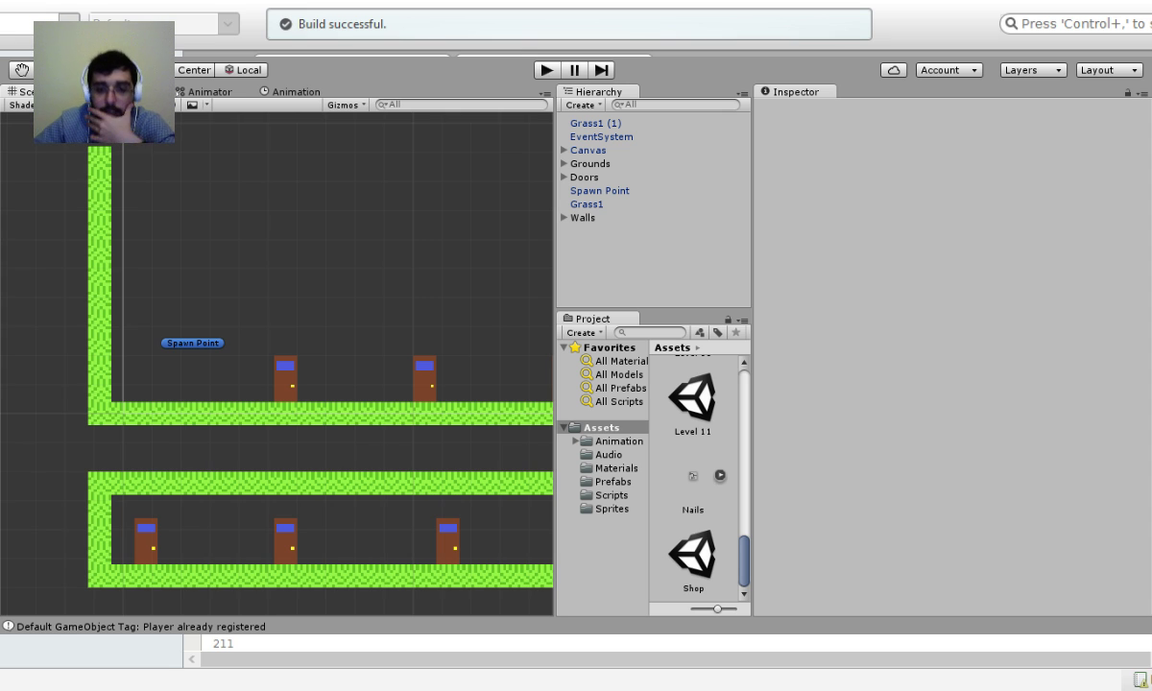
pyautogui.hotkey('alt', 'Tab')
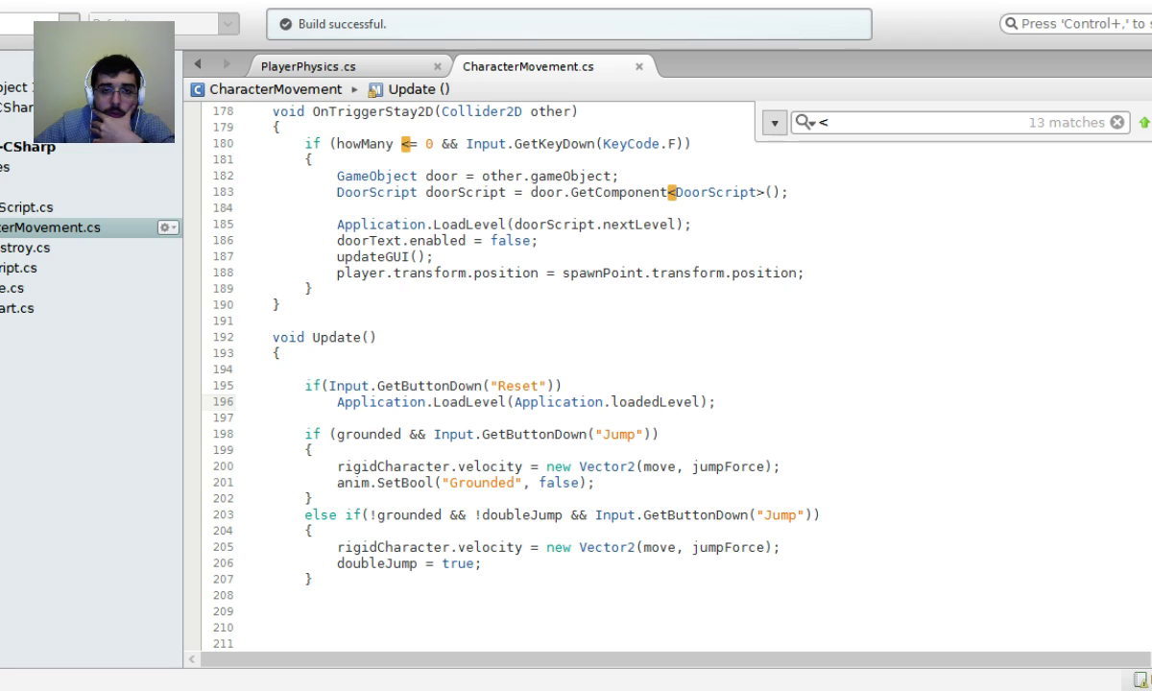
pyautogui.scroll(20, 549, 393)
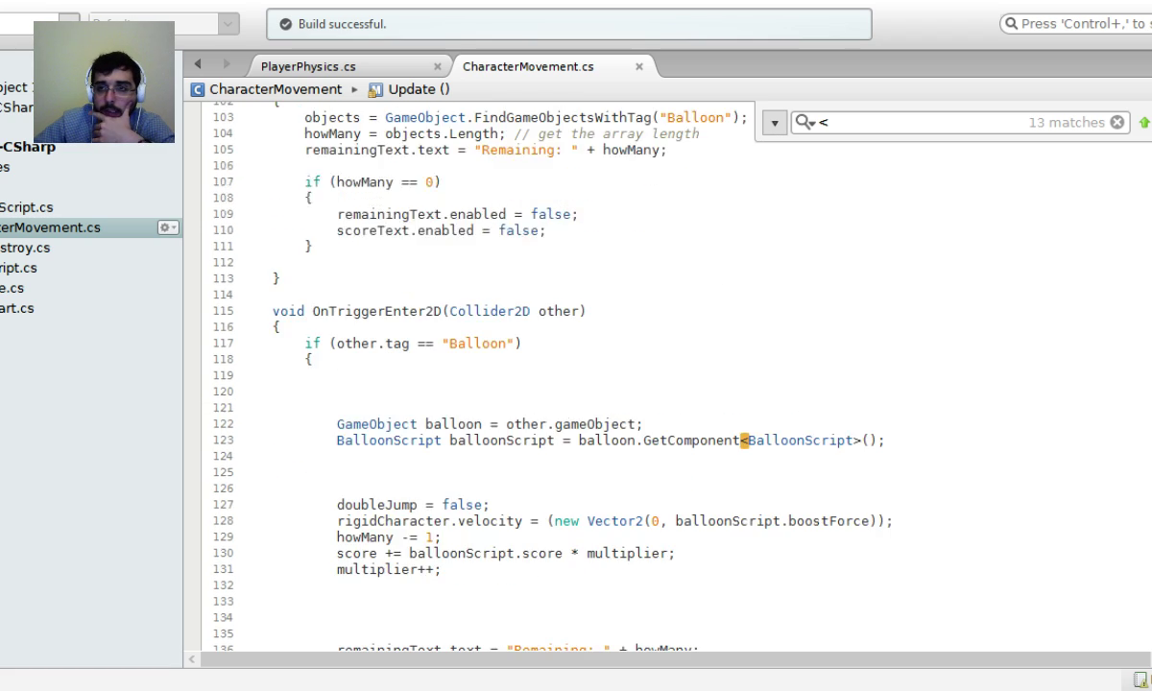
pyautogui.scroll(20, 1070, 431)
pyautogui.scroll(-6, 920, 451)
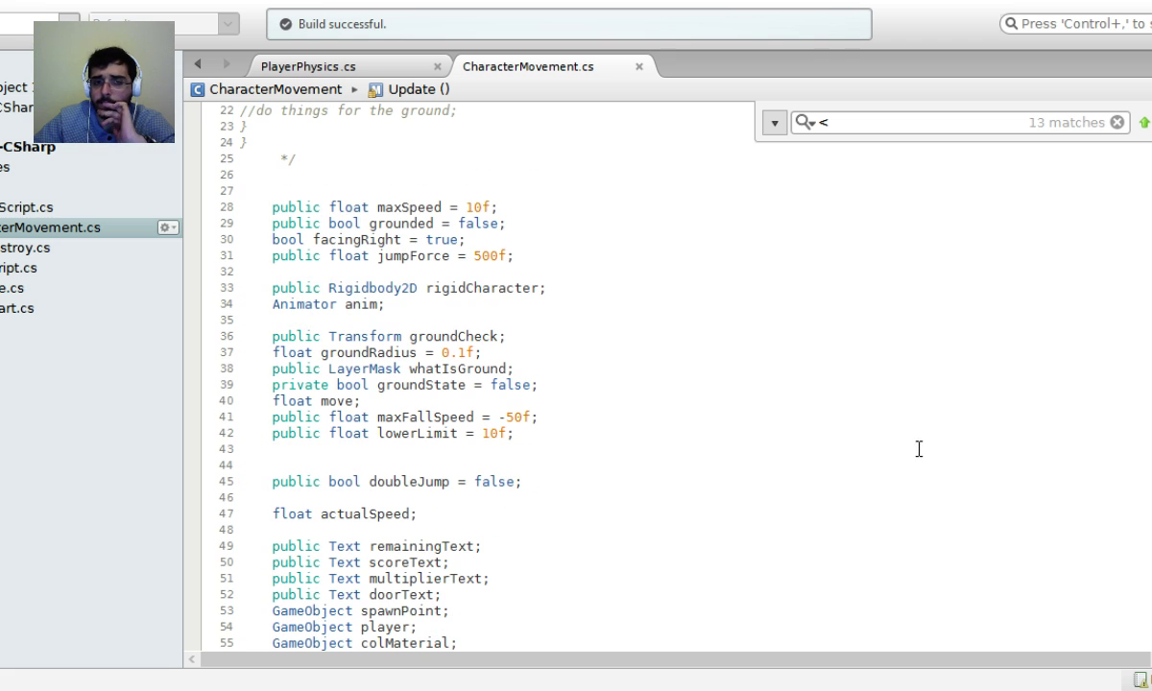
pyautogui.scroll(-2, 910, 447)
pyautogui.scroll(-4, 845, 427)
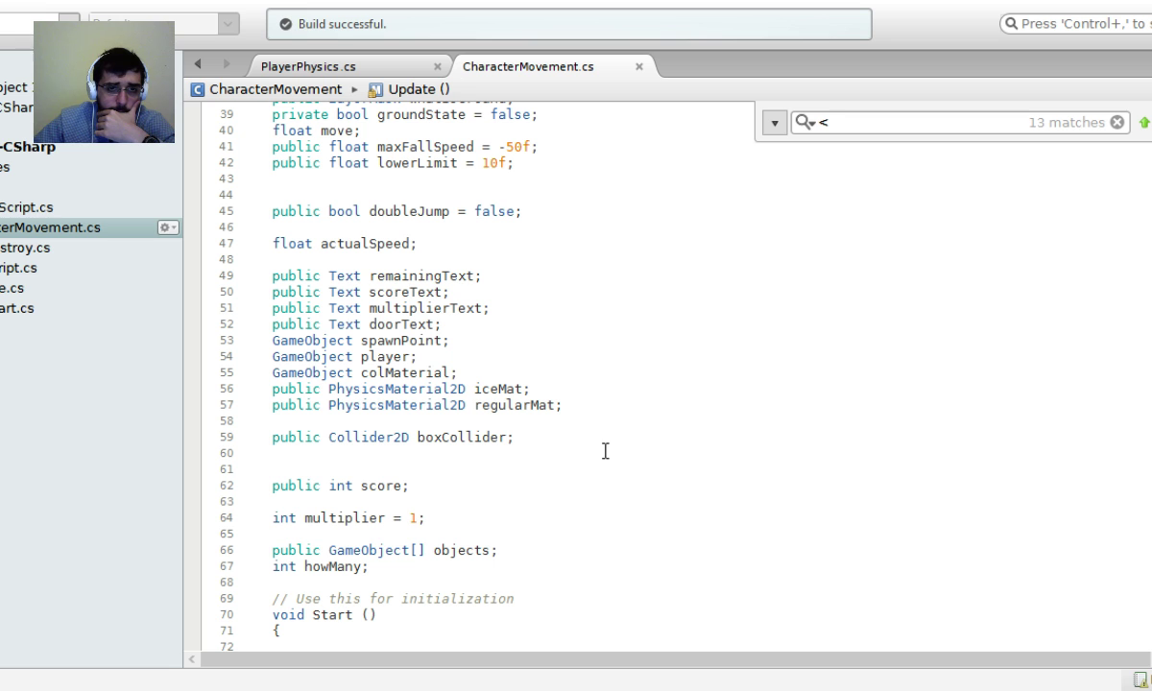
pyautogui.scroll(2, 543, 377)
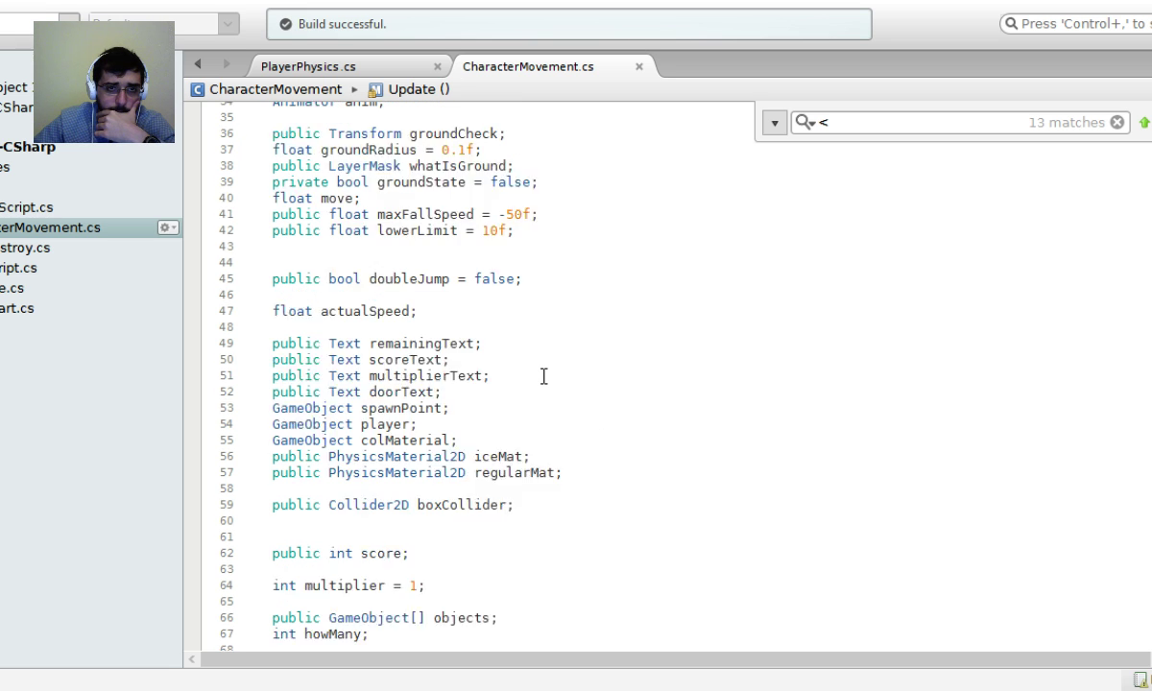
pyautogui.scroll(2, 543, 377)
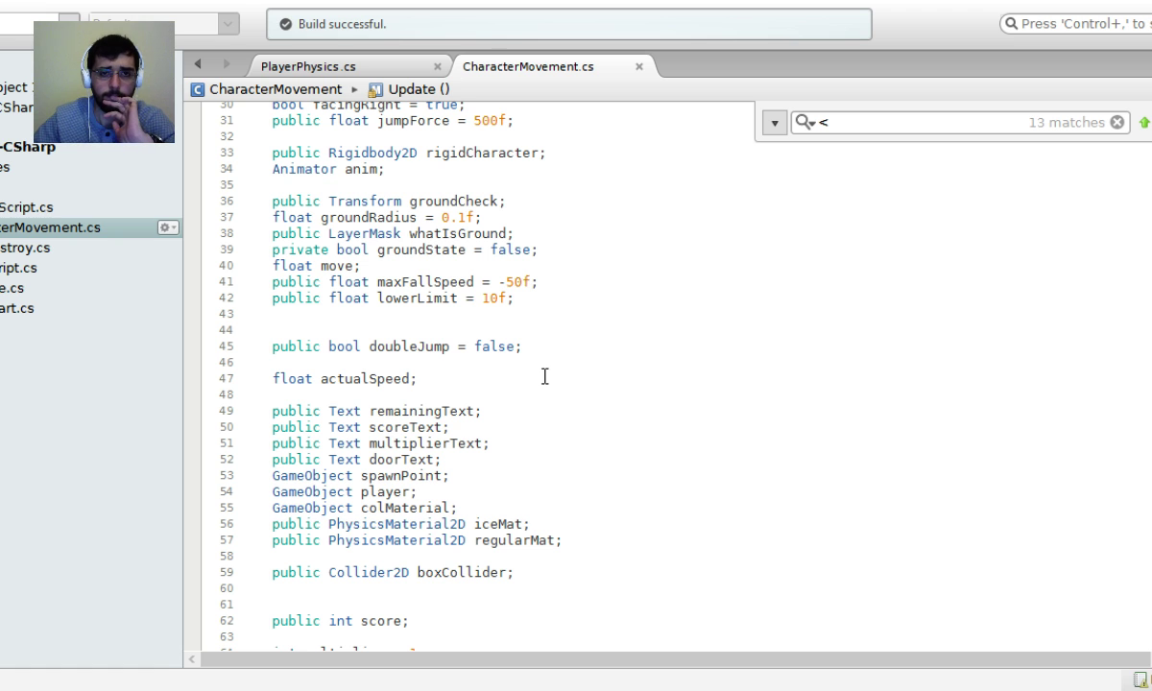
pyautogui.scroll(2, 527, 378)
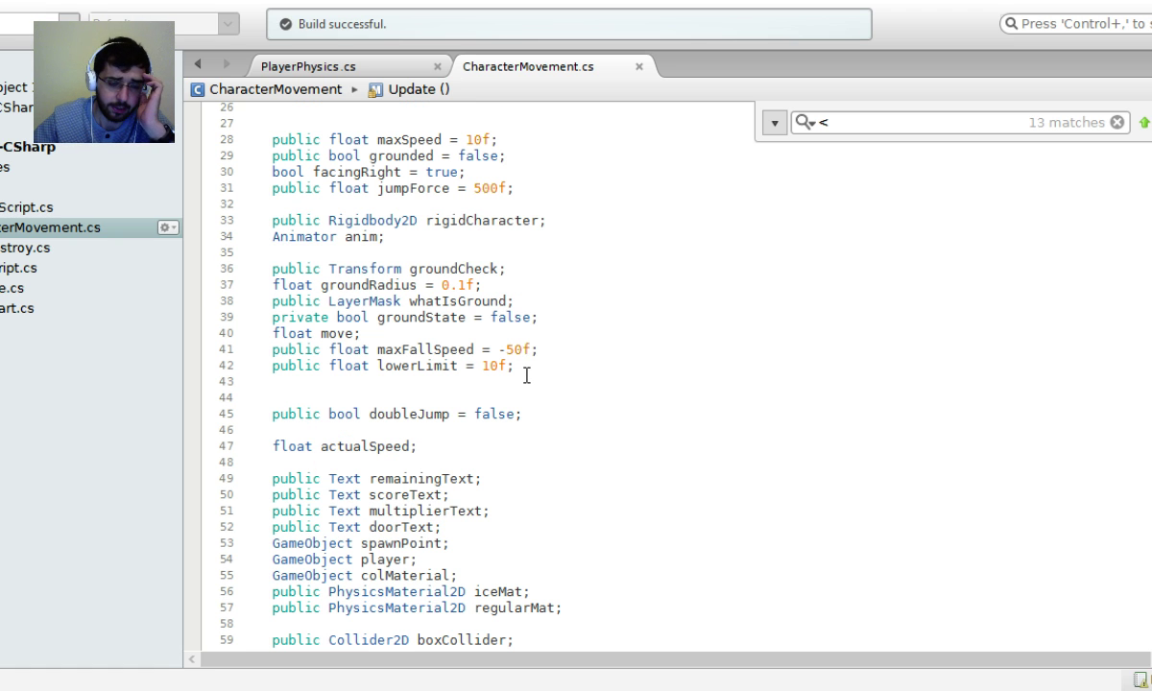
pyautogui.scroll(-10, 526, 375)
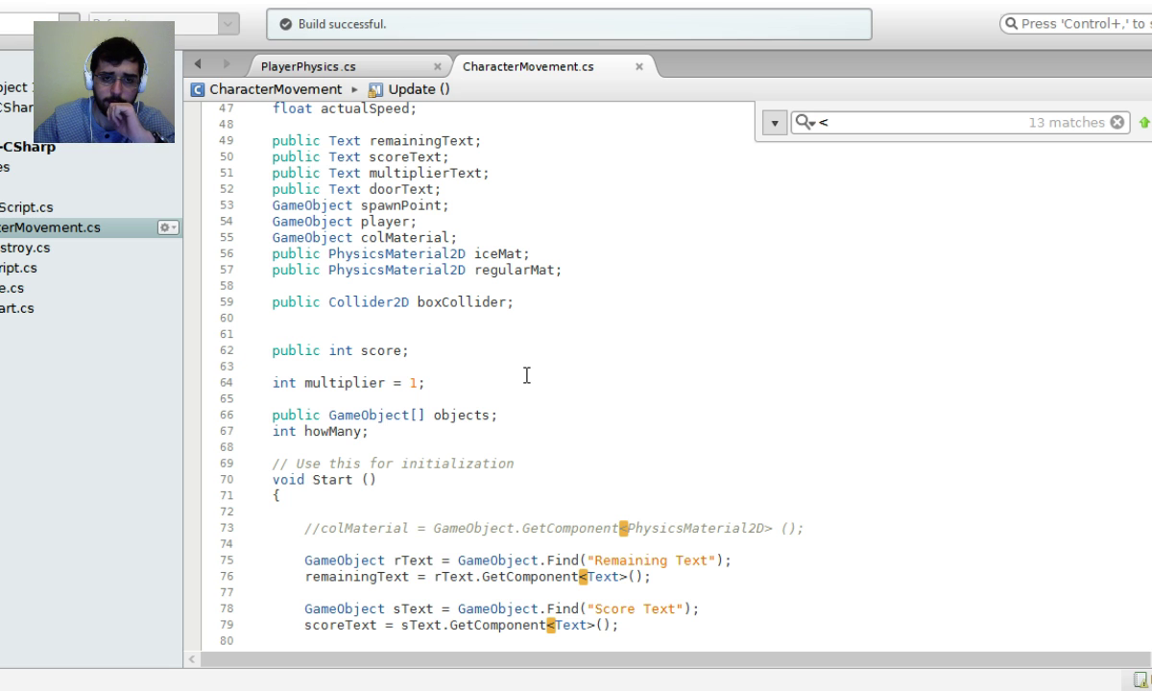
pyautogui.scroll(-4, 526, 375)
pyautogui.scroll(6, 526, 375)
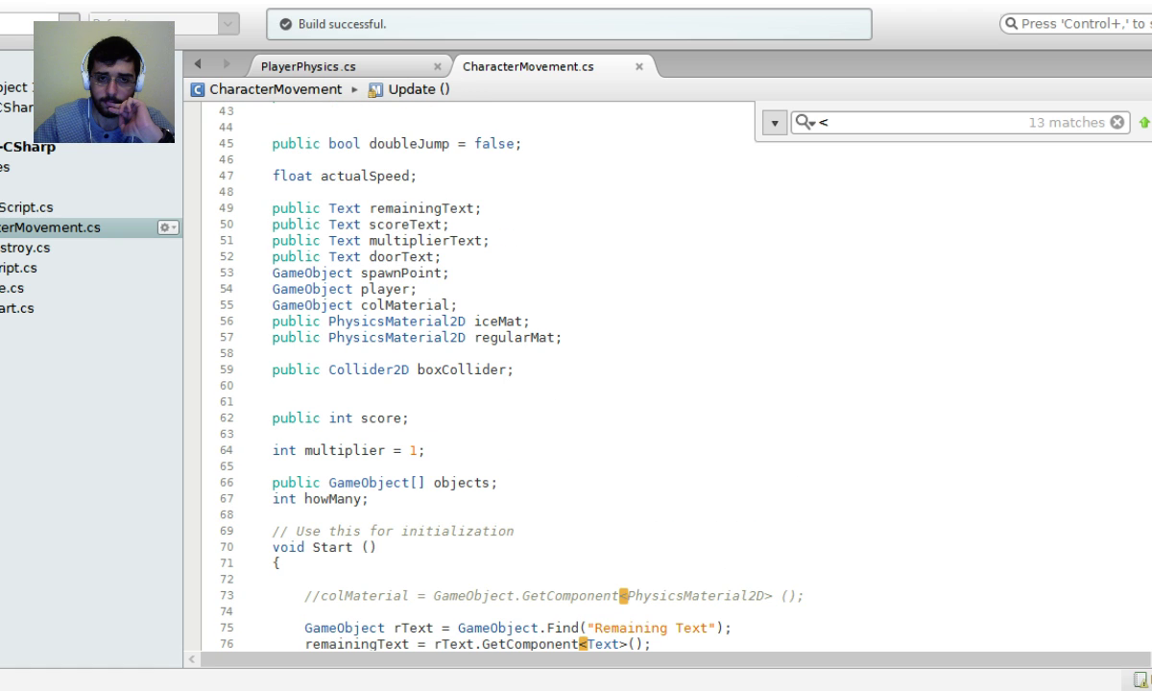
pyautogui.scroll(-4, 547, 424)
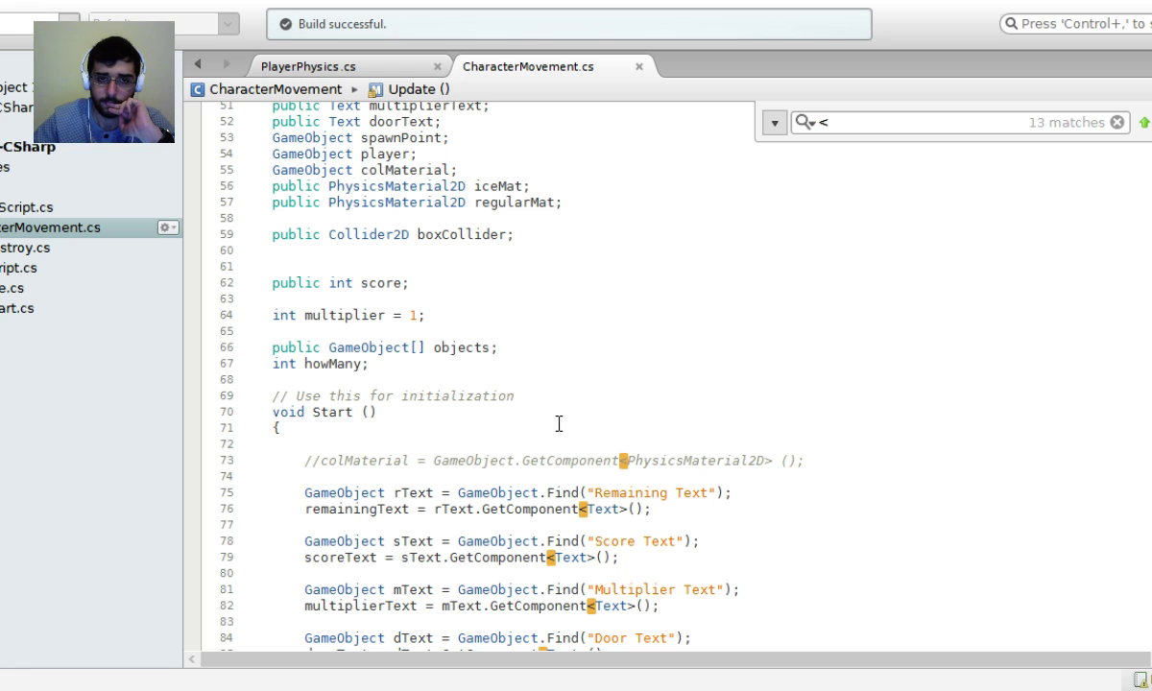
# Declare a public GameObject variable named nails below the regularMat declaration in CharacterMovement.cs.
pyautogui.click(575, 366)
pyautogui.scroll(4, 634, 372)
pyautogui.click(635, 339)
pyautogui.press('Return')
pyautogui.press('Return')
pyautogui.write('pu')
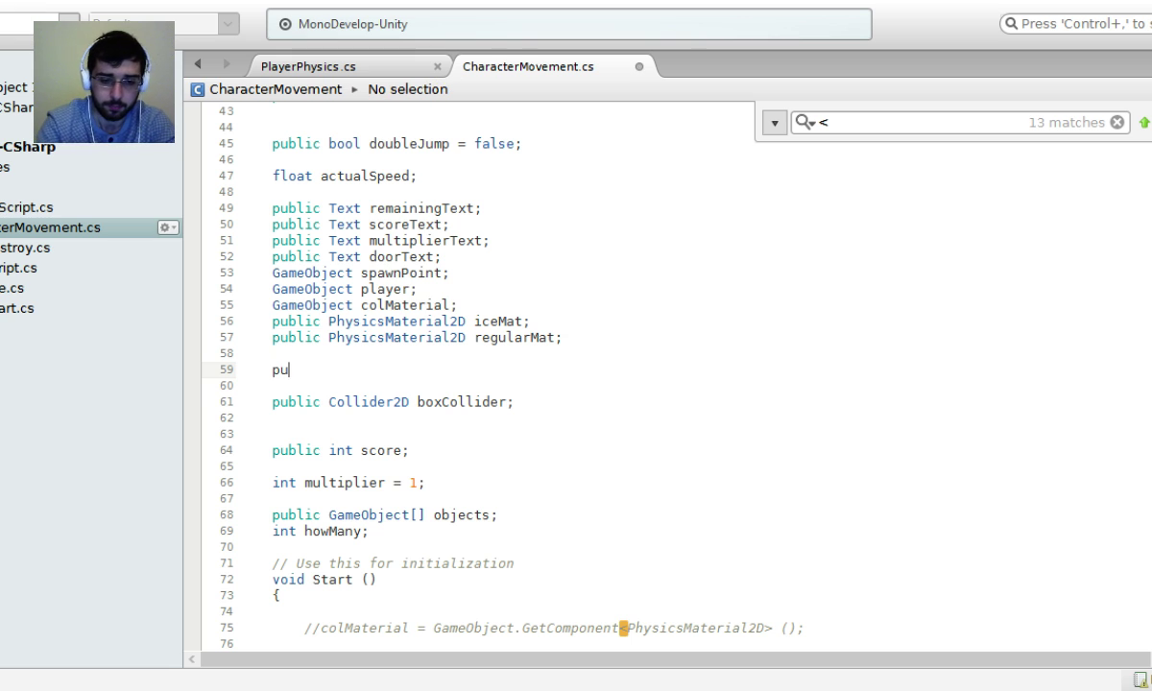
pyautogui.write('blic GameObj')
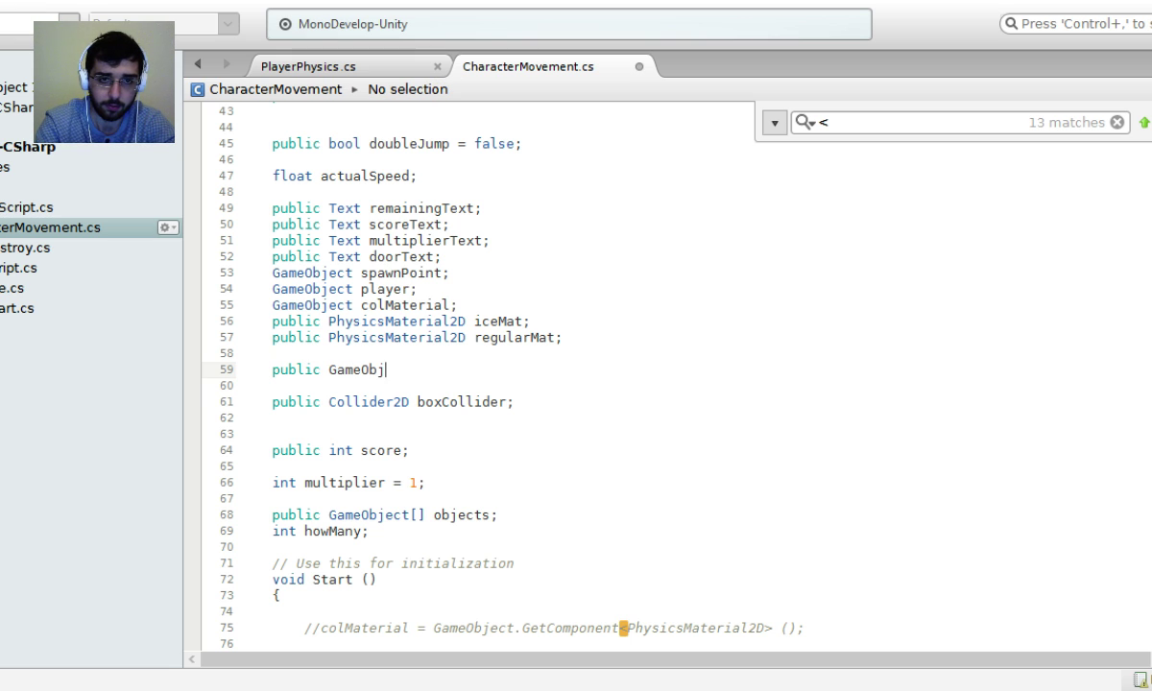
pyautogui.write('ect nails;')
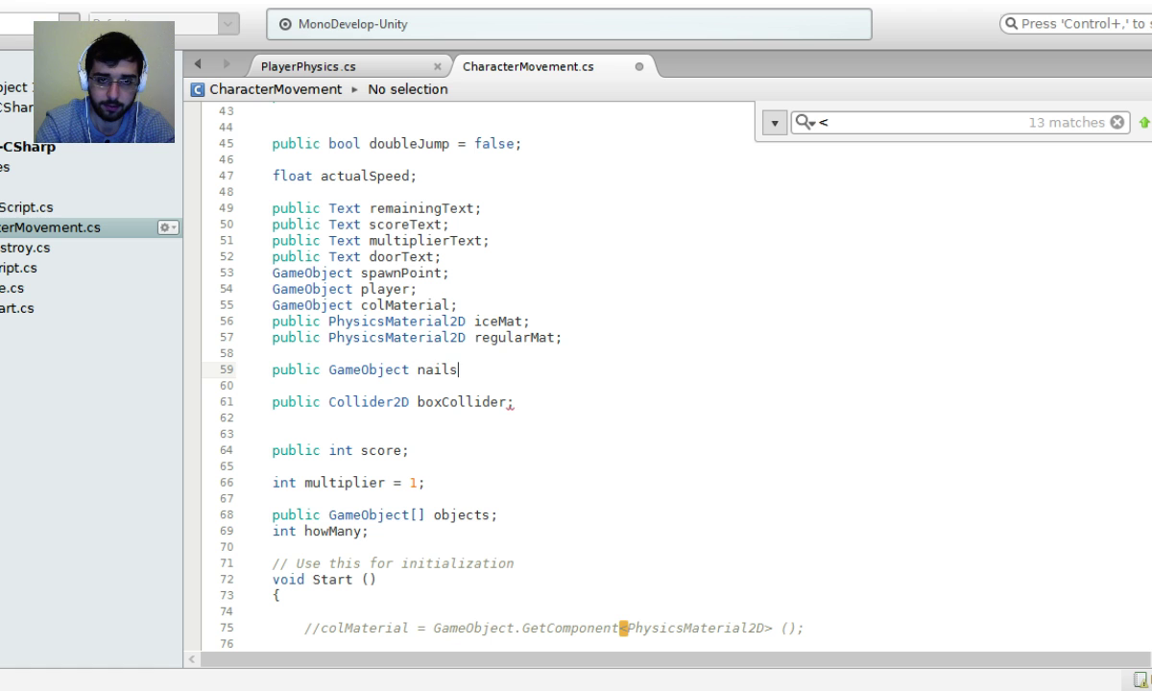
# Add an if statement checking Input.GetButtonDown("Fire1") after the double-jump block in Update() of CharacterMovement.cs.
pyautogui.press('Down')
pyautogui.press('Down')
pyautogui.press('Down')
pyautogui.press('Down')
pyautogui.press('Down')
pyautogui.press('Down')
pyautogui.press('Down')
pyautogui.press('Down')
pyautogui.press('Down')
pyautogui.press('Down')
pyautogui.press('Down')
pyautogui.press('Down')
pyautogui.press('Down')
pyautogui.press('Down')
pyautogui.press('Down')
pyautogui.press('Down')
pyautogui.press('Down')
pyautogui.press('Down')
pyautogui.press('Down')
pyautogui.press('Down')
pyautogui.press('Down')
pyautogui.press('Down')
pyautogui.press('Down')
pyautogui.press('Down')
pyautogui.press('Down')
pyautogui.press('Down')
pyautogui.press('Down')
pyautogui.press('Down')
pyautogui.press('Down')
pyautogui.press('Down')
pyautogui.press('Down')
pyautogui.press('Down')
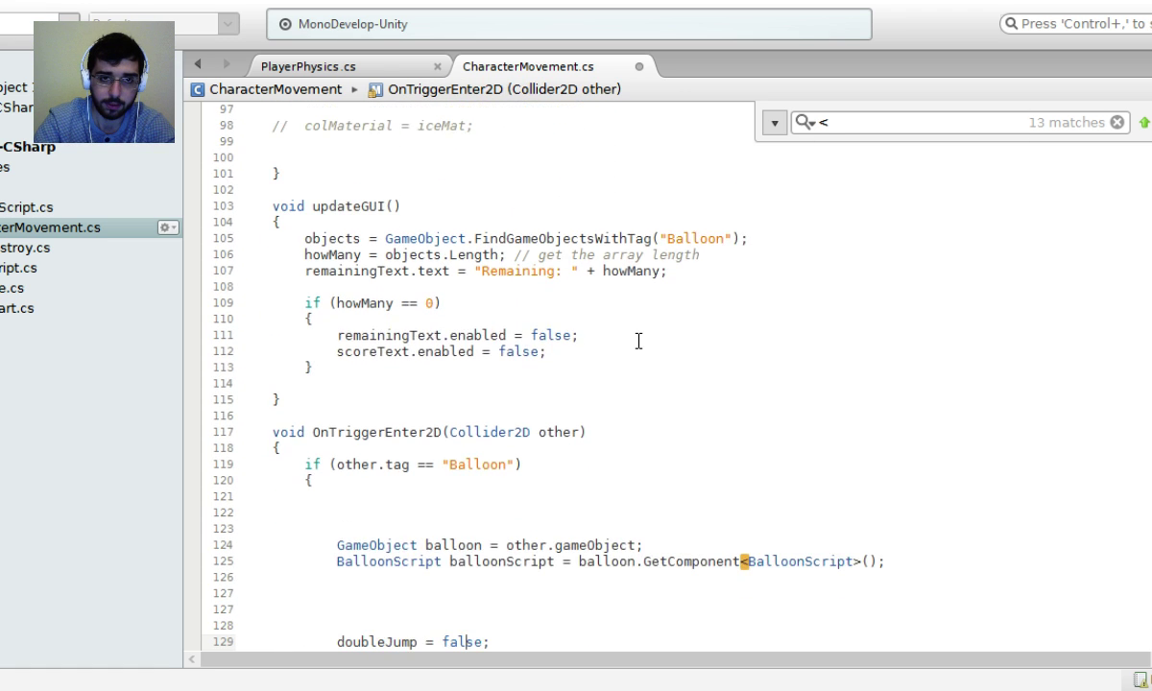
pyautogui.press('Down')
pyautogui.press('Down')
pyautogui.press('Down')
pyautogui.press('Down')
pyautogui.press('Down')
pyautogui.press('Down')
pyautogui.press('Down')
pyautogui.press('Down')
pyautogui.press('Down')
pyautogui.press('Down')
pyautogui.press('Down')
pyautogui.press('Down')
pyautogui.press('Down')
pyautogui.press('Down')
pyautogui.press('Down')
pyautogui.press('Down')
pyautogui.press('Down')
pyautogui.press('Down')
pyautogui.press('Down')
pyautogui.press('Down')
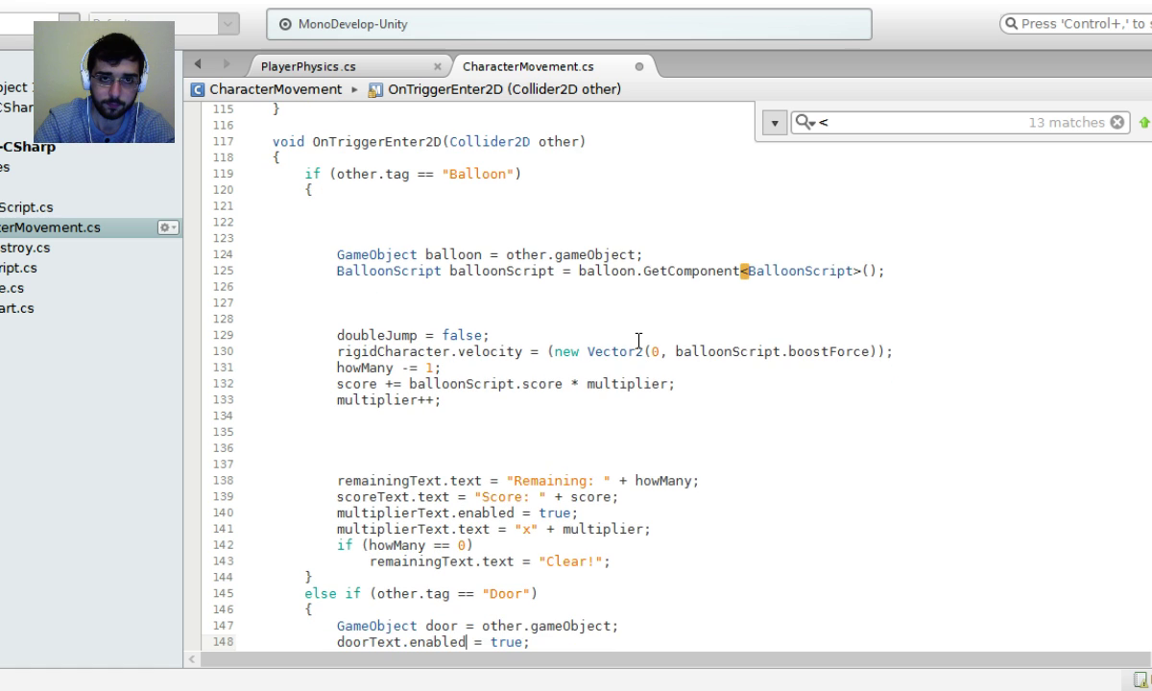
pyautogui.press('Down')
pyautogui.press('Down')
pyautogui.press('Down')
pyautogui.press('Down')
pyautogui.press('Down')
pyautogui.press('Down')
pyautogui.press('Down')
pyautogui.press('Down')
pyautogui.press('Down')
pyautogui.press('Down')
pyautogui.press('Down')
pyautogui.press('Down')
pyautogui.press('Down')
pyautogui.press('Down')
pyautogui.press('Down')
pyautogui.press('Down')
pyautogui.press('Down')
pyautogui.press('Down')
pyautogui.press('Down')
pyautogui.press('Down')
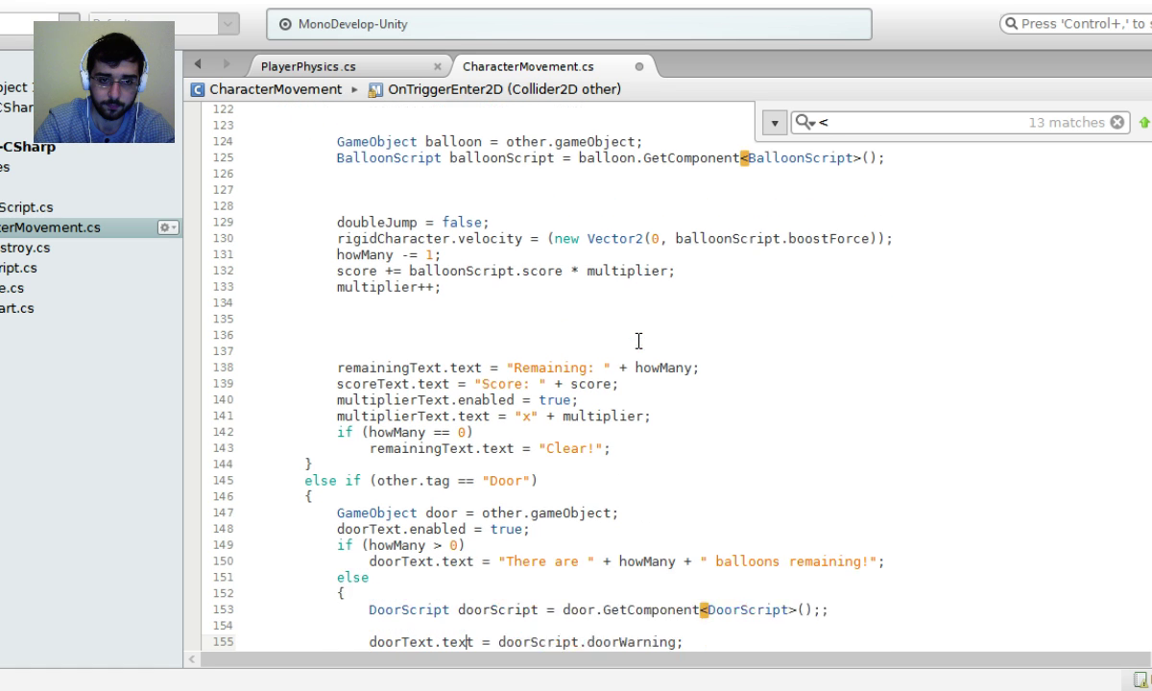
pyautogui.press('Down')
pyautogui.press('Down')
pyautogui.press('Down')
pyautogui.press('Down')
pyautogui.press('Down')
pyautogui.press('Down')
pyautogui.press('Down')
pyautogui.press('Down')
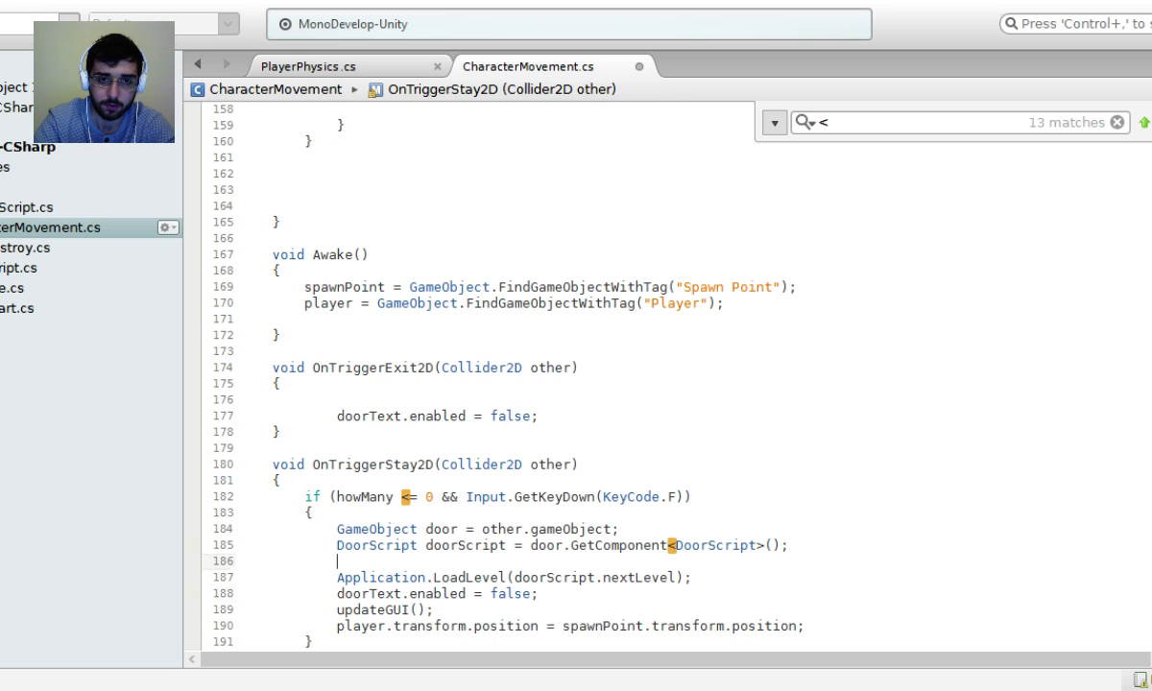
pyautogui.press('Down')
pyautogui.press('Down')
pyautogui.press('Down')
pyautogui.press('Down')
pyautogui.press('Down')
pyautogui.press('Down')
pyautogui.press('Down')
pyautogui.press('Down')
pyautogui.press('Down')
pyautogui.press('Down')
pyautogui.press('Down')
pyautogui.press('Down')
pyautogui.press('Up')
pyautogui.press('Up')
pyautogui.press('Up')
pyautogui.press('Up')
pyautogui.press('Up')
pyautogui.press('Up')
pyautogui.press('Down')
pyautogui.press('Down')
pyautogui.press('Down')
pyautogui.press('Down')
pyautogui.press('Down')
pyautogui.press('Down')
pyautogui.press('Down')
pyautogui.press('Down')
pyautogui.press('Down')
pyautogui.press('Down')
pyautogui.press('Down')
pyautogui.press('Down')
pyautogui.press('Down')
pyautogui.press('Down')
pyautogui.press('Down')
pyautogui.press('Down')
pyautogui.press('Down')
pyautogui.press('Down')
pyautogui.press('Down')
pyautogui.press('Up')
pyautogui.press('Up')
pyautogui.press('Up')
pyautogui.press('Up')
pyautogui.press('Up')
pyautogui.press('Up')
pyautogui.write('if(Inp')
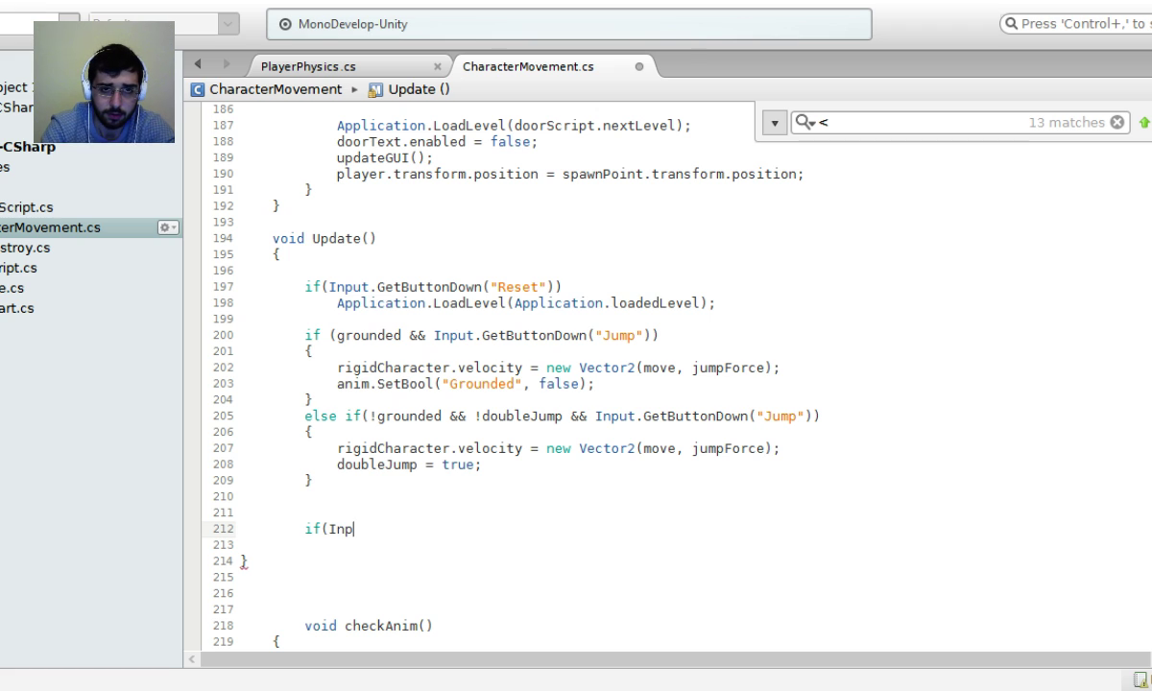
pyautogui.write('ut.GetButtonDown(')
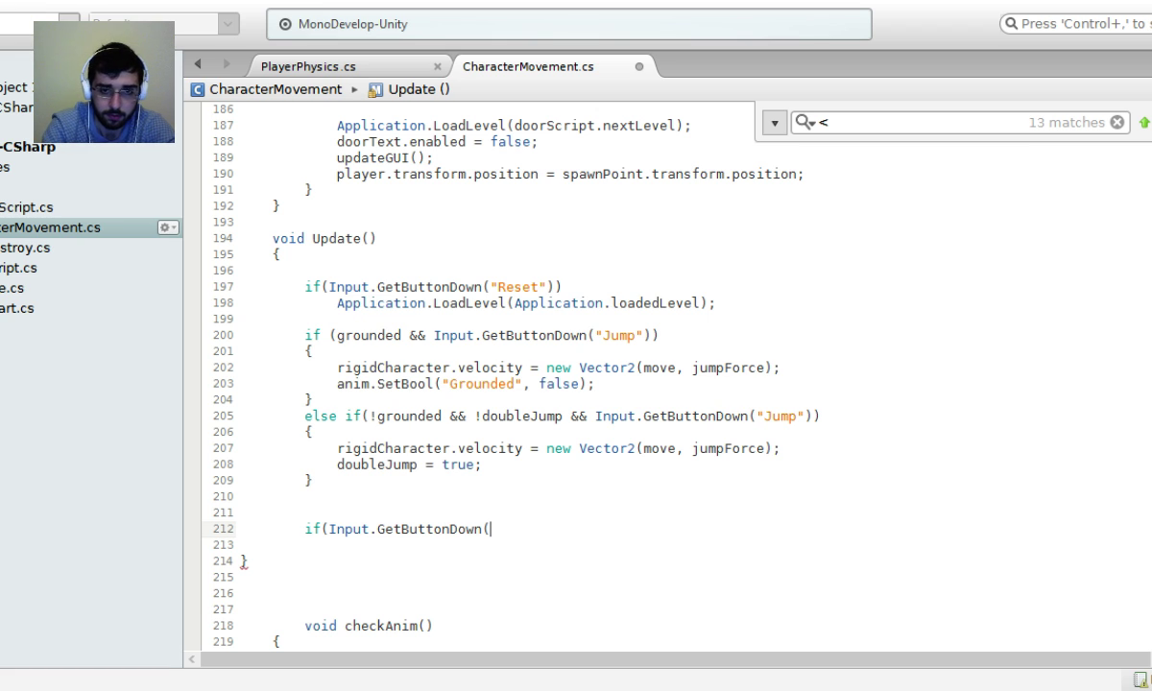
pyautogui.write('"Fire1"))')
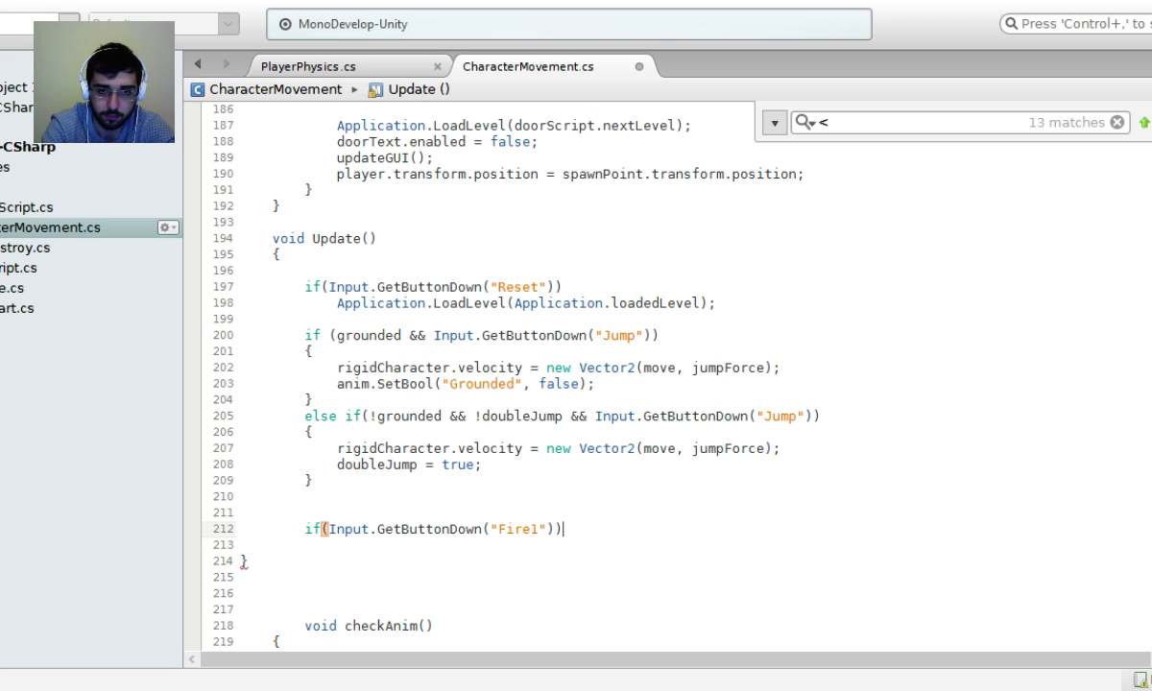
# Add the call Instantiate (nails); as the body of the Fire1 if statement.
pyautogui.press('Return')
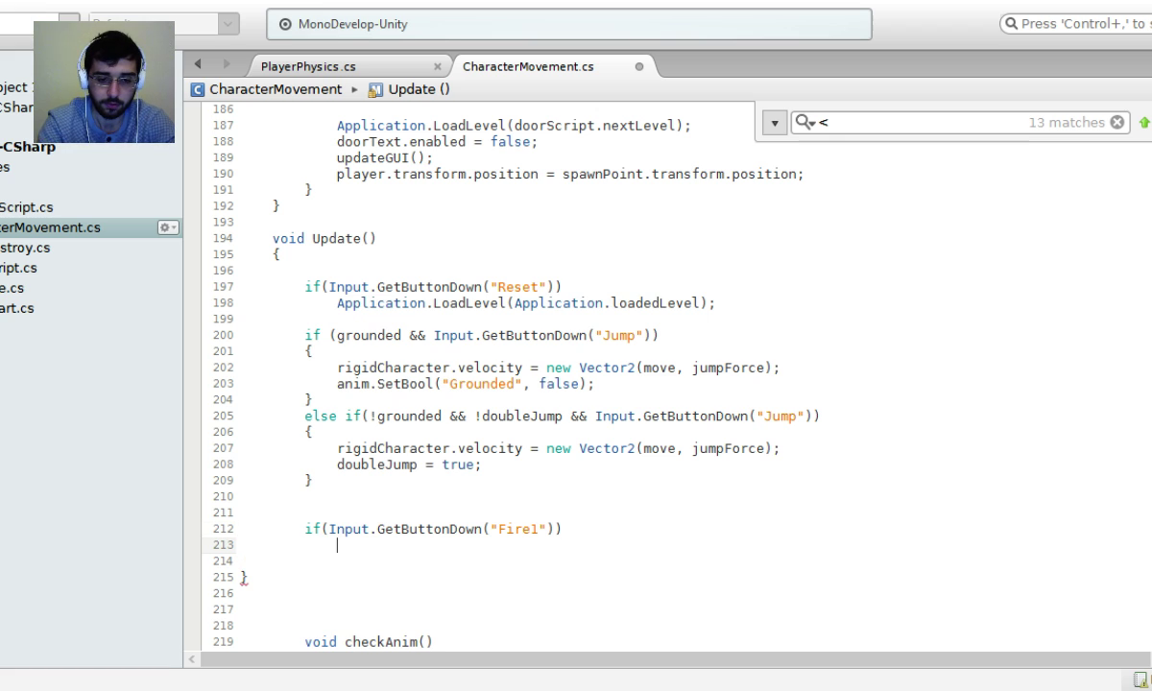
pyautogui.write('Instantiate')
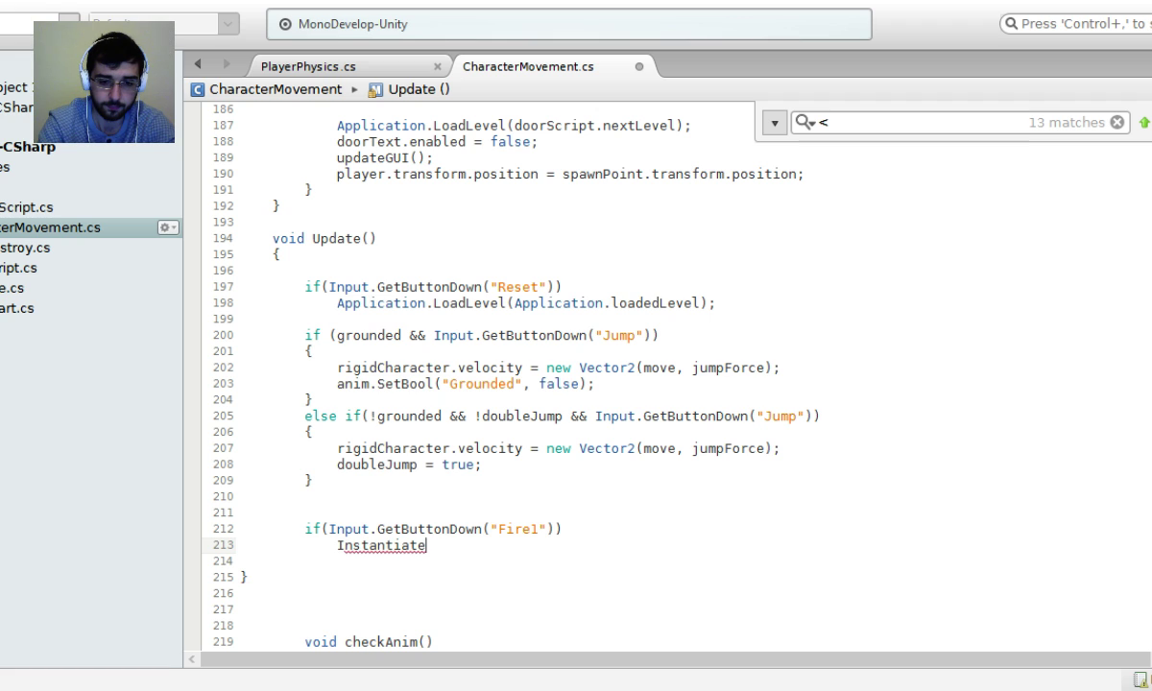
pyautogui.press('BackSpace')
pyautogui.press('BackSpace')
pyautogui.press('BackSpace')
pyautogui.press('BackSpace')
pyautogui.press('BackSpace')
pyautogui.press('BackSpace')
pyautogui.press('BackSpace')
pyautogui.press('BackSpace')
pyautogui.press('BackSpace')
pyautogui.press('BackSpace')
pyautogui.press('BackSpace')
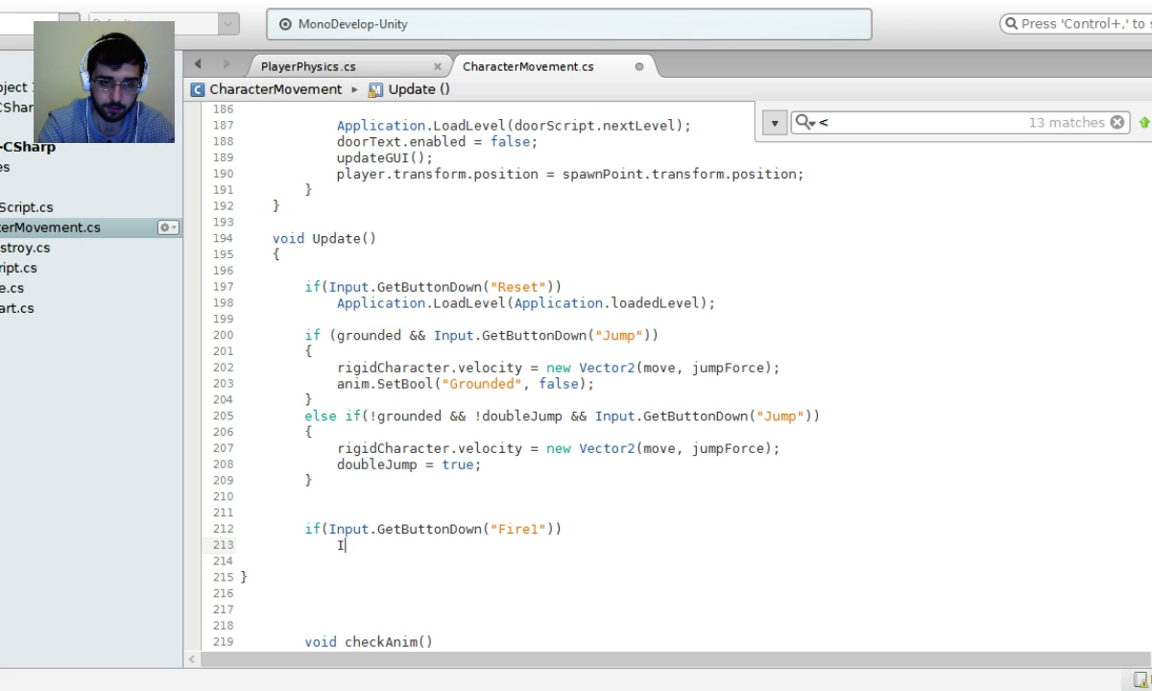
pyautogui.write('nstantiate')
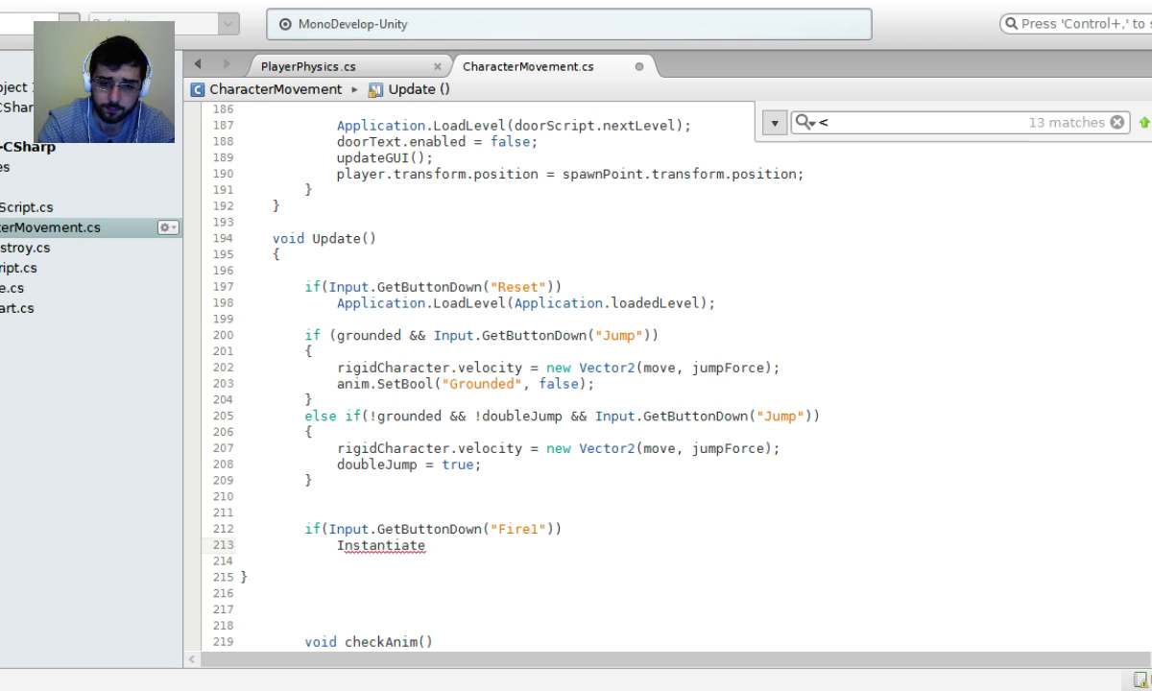
pyautogui.write(' (')
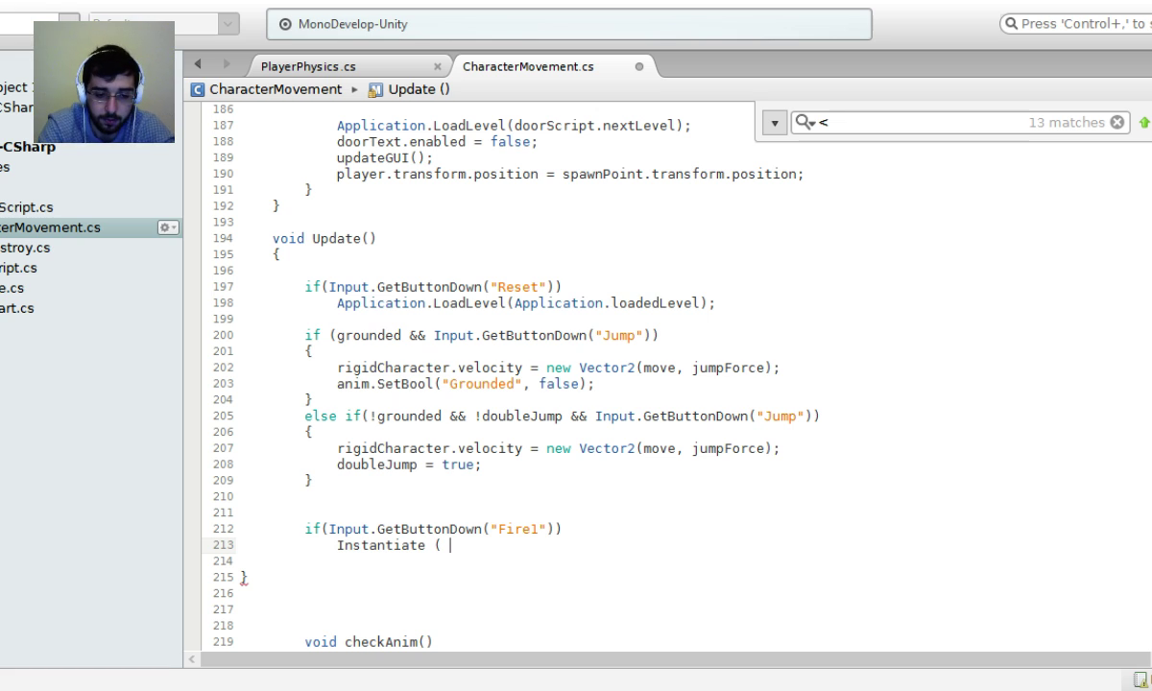
pyautogui.write(' nails')
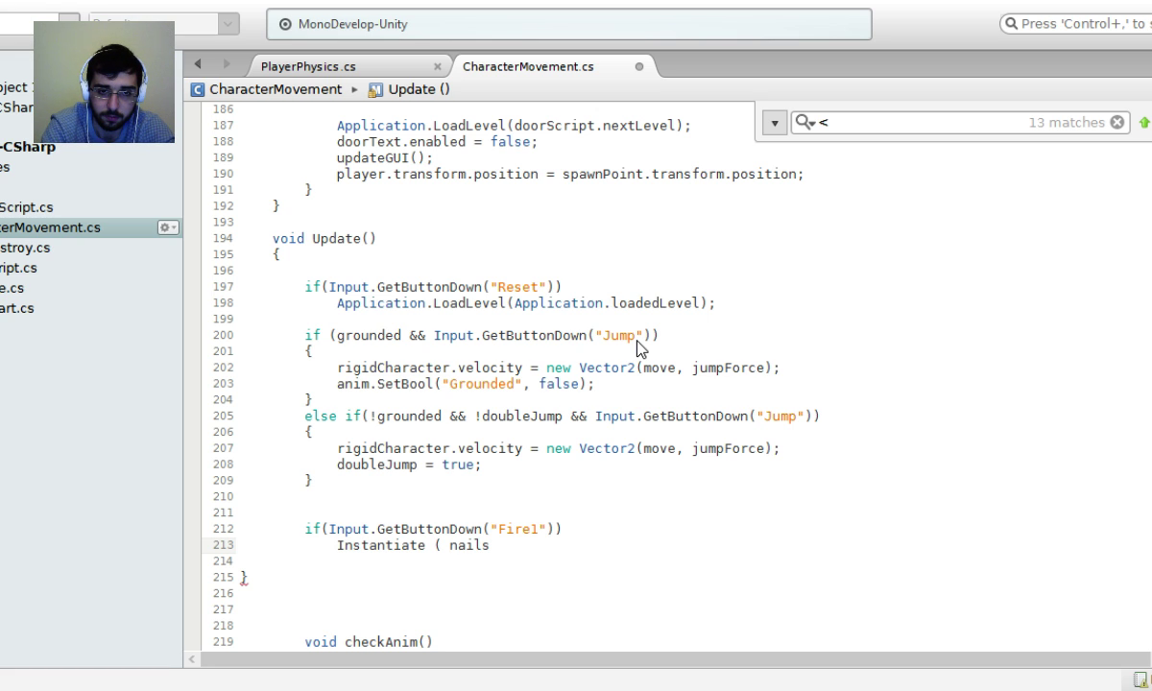
pyautogui.write(' );')
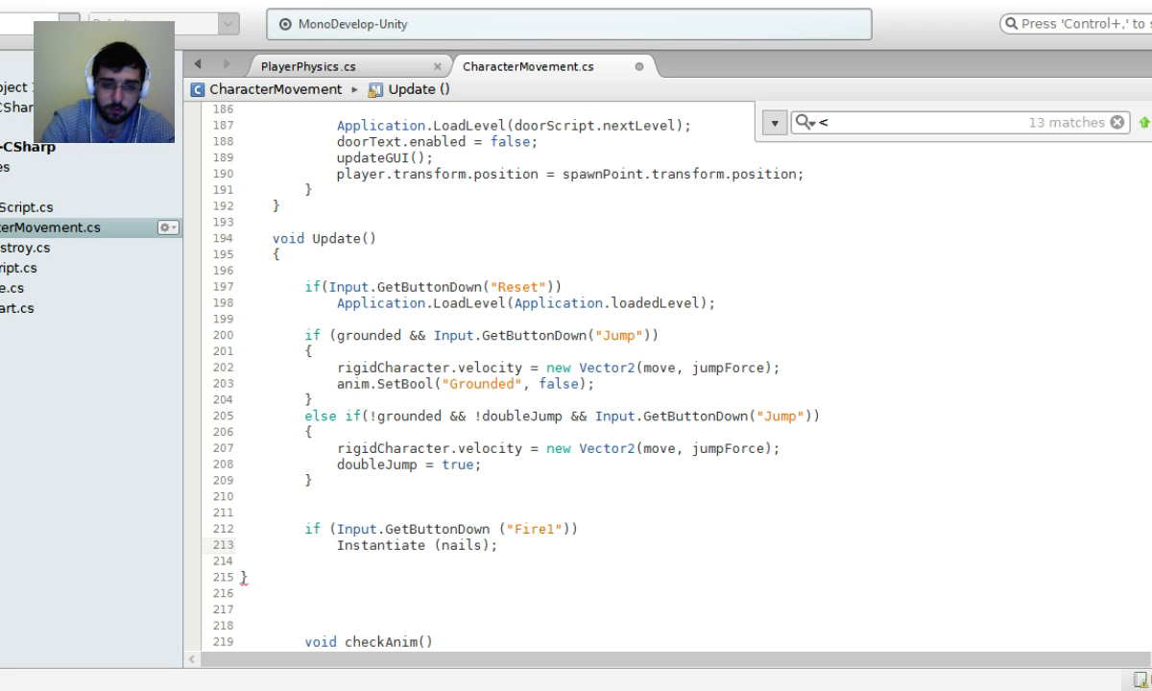
# Search CharacterMovement.cs for "instant" and clear the search text.
pyautogui.hotkey('ctrl', 'f')
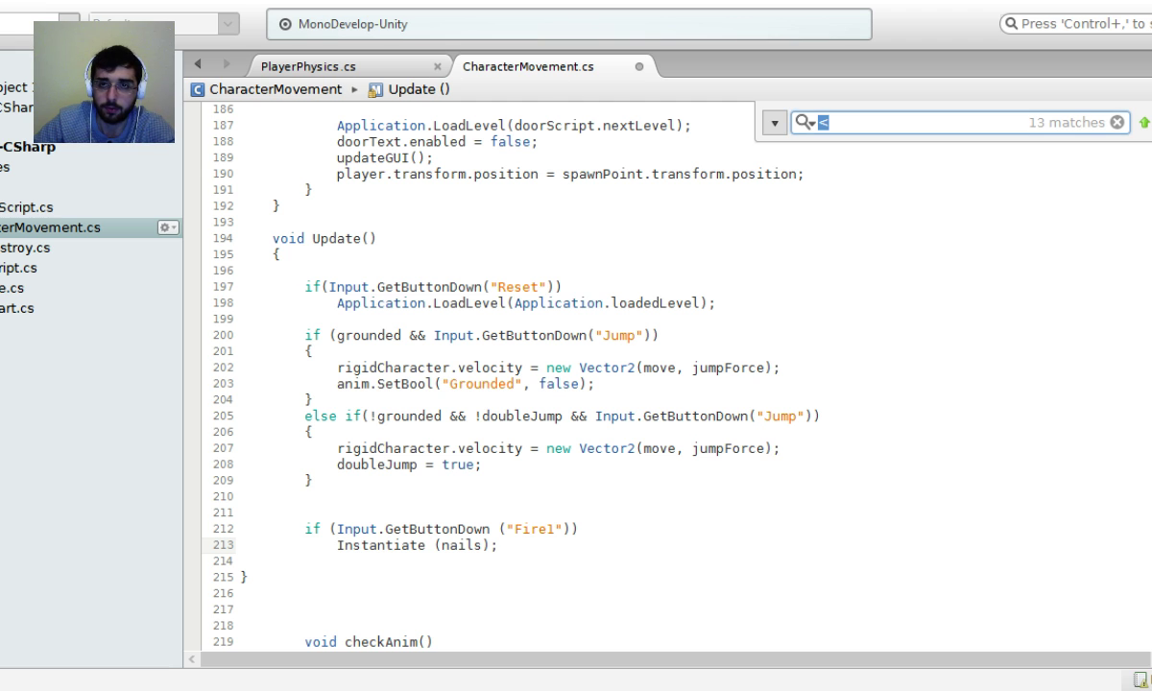
pyautogui.write('instant')
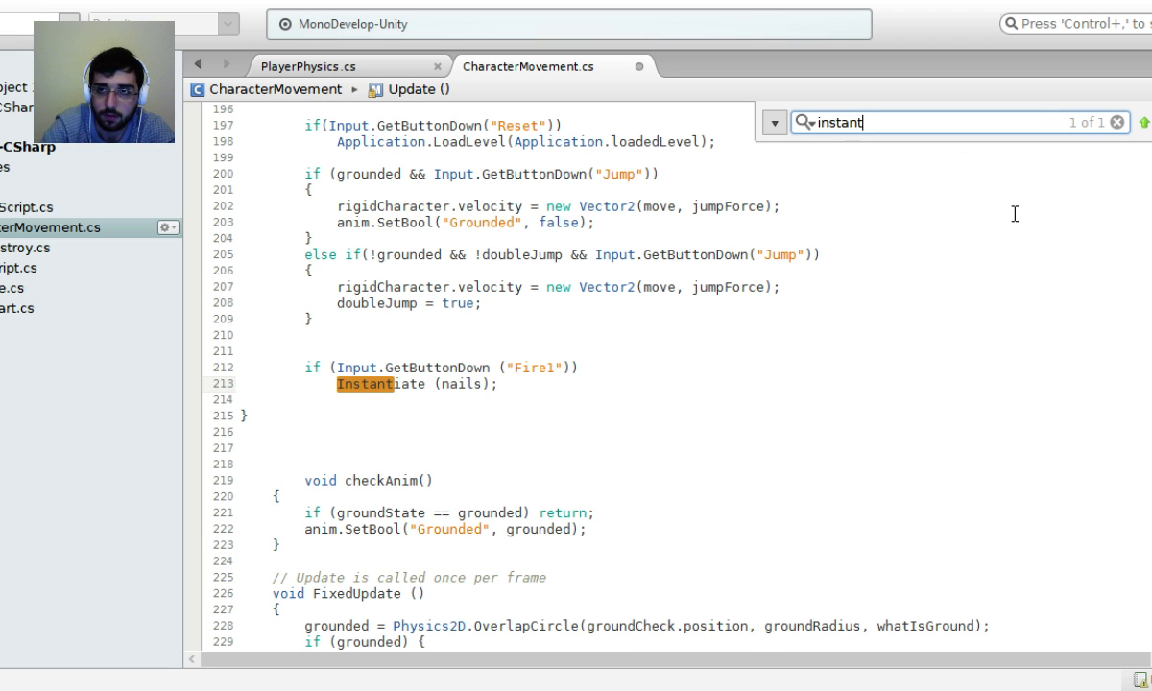
pyautogui.press('BackSpace')
pyautogui.press('BackSpace')
pyautogui.press('BackSpace')
pyautogui.press('BackSpace')
pyautogui.press('BackSpace')
pyautogui.press('BackSpace')
pyautogui.press('BackSpace')
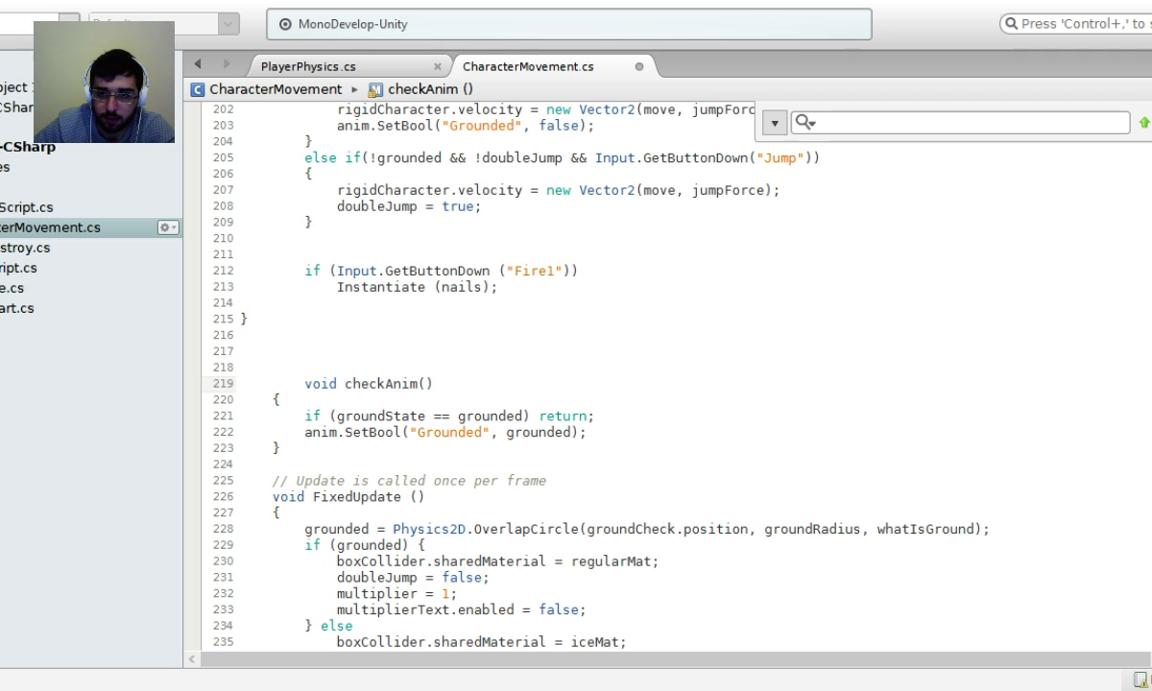
# Close PlayerPhysics.cs, examine the arguments of the Instantiate call in LevelStart.cs Start(), and return to CharacterMovement.cs.
pyautogui.click(437, 66)
pyautogui.doubleClick(19, 307)
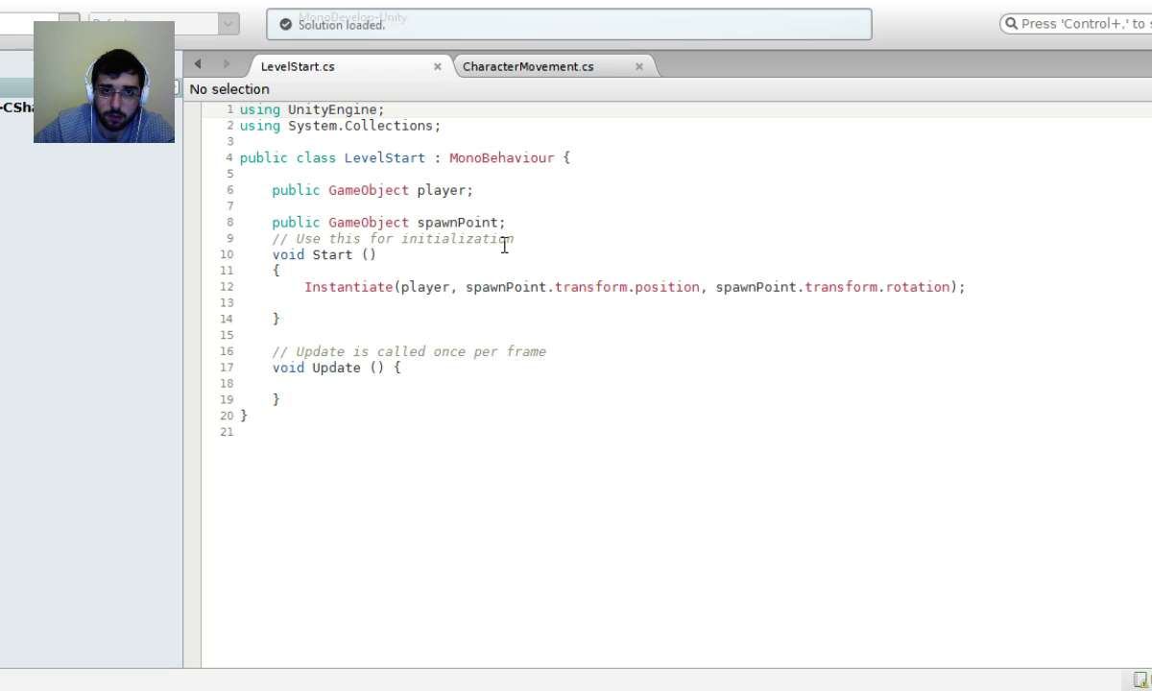
pyautogui.click(404, 334)
pyautogui.click(553, 287)
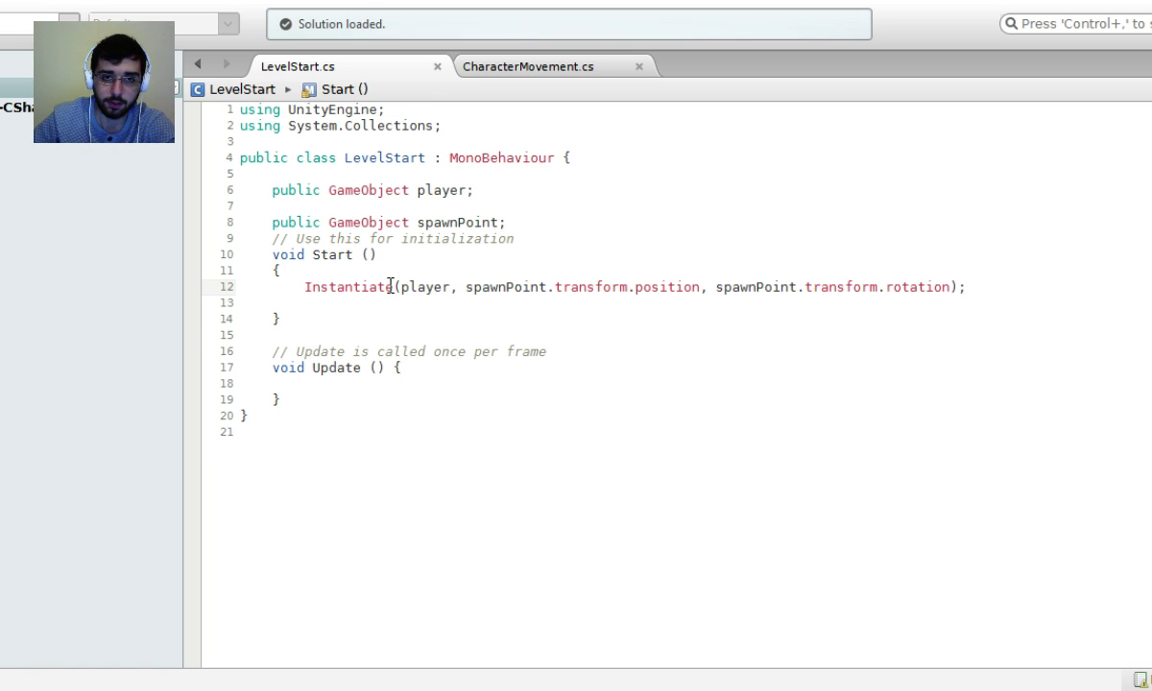
pyautogui.moveTo(466, 287); pyautogui.dragTo(705, 287)
pyautogui.click(892, 287)
pyautogui.moveTo(961, 286); pyautogui.dragTo(296, 288)
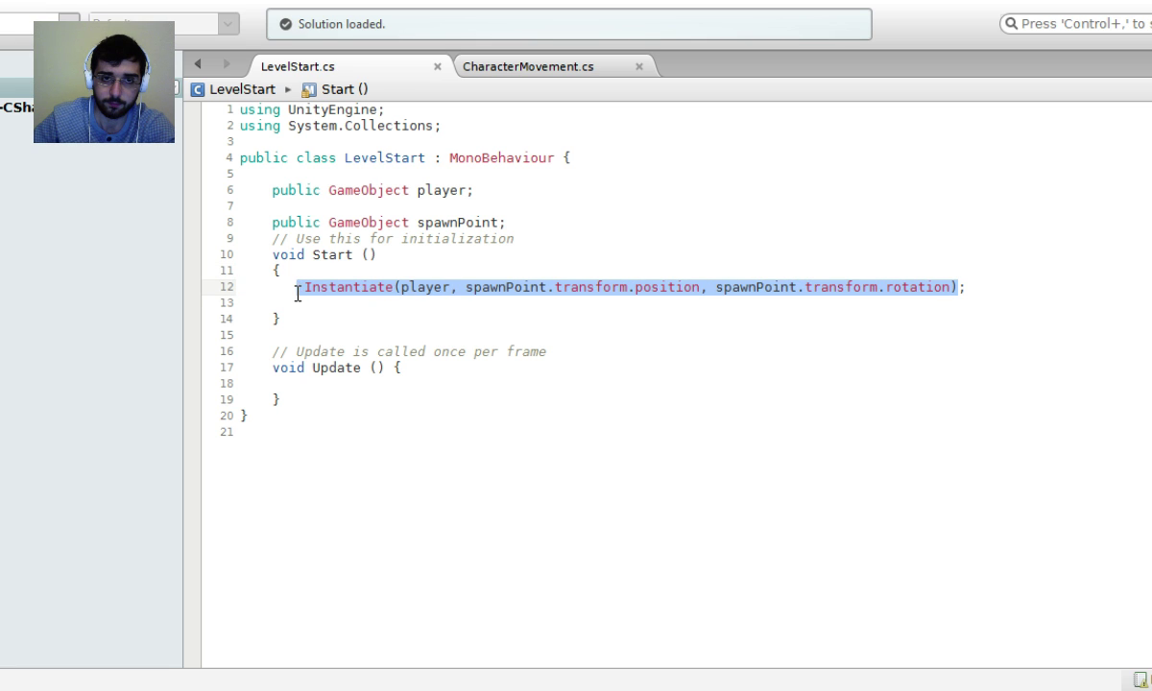
pyautogui.click(544, 69)
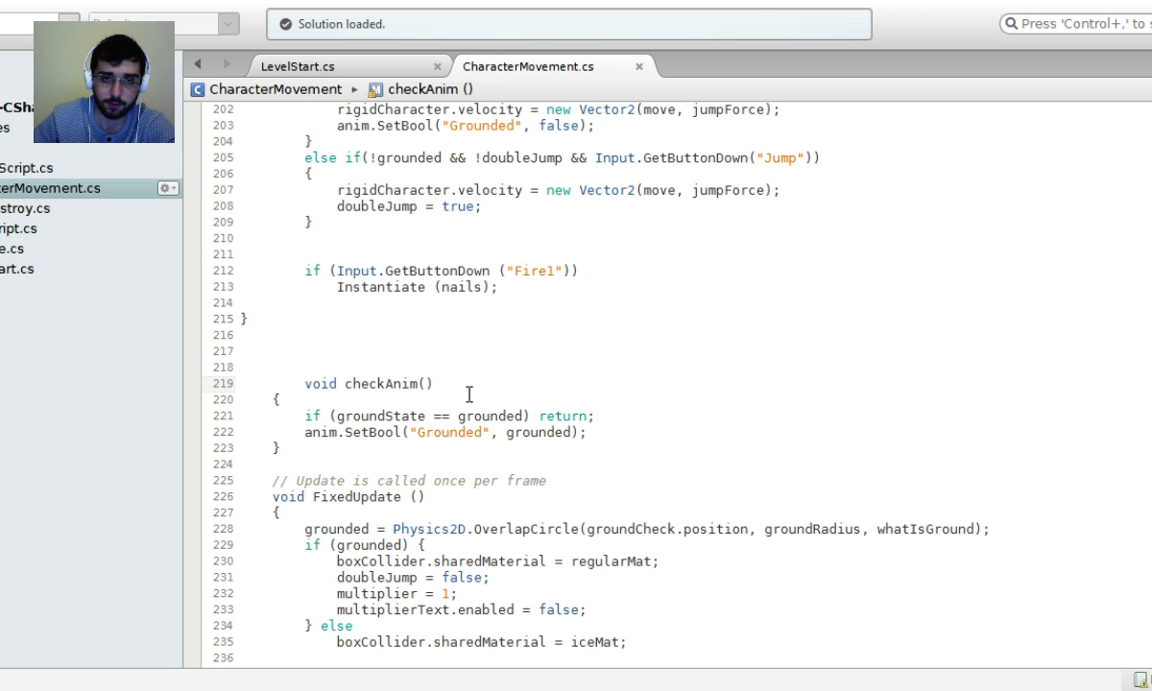
# Add transform.position and transform.rotation as arguments after nails in the Fire1 Instantiate call, and start a new line below it.
pyautogui.click(527, 294)
pyautogui.press('Left')
pyautogui.press('Left')
pyautogui.write(', transform.')
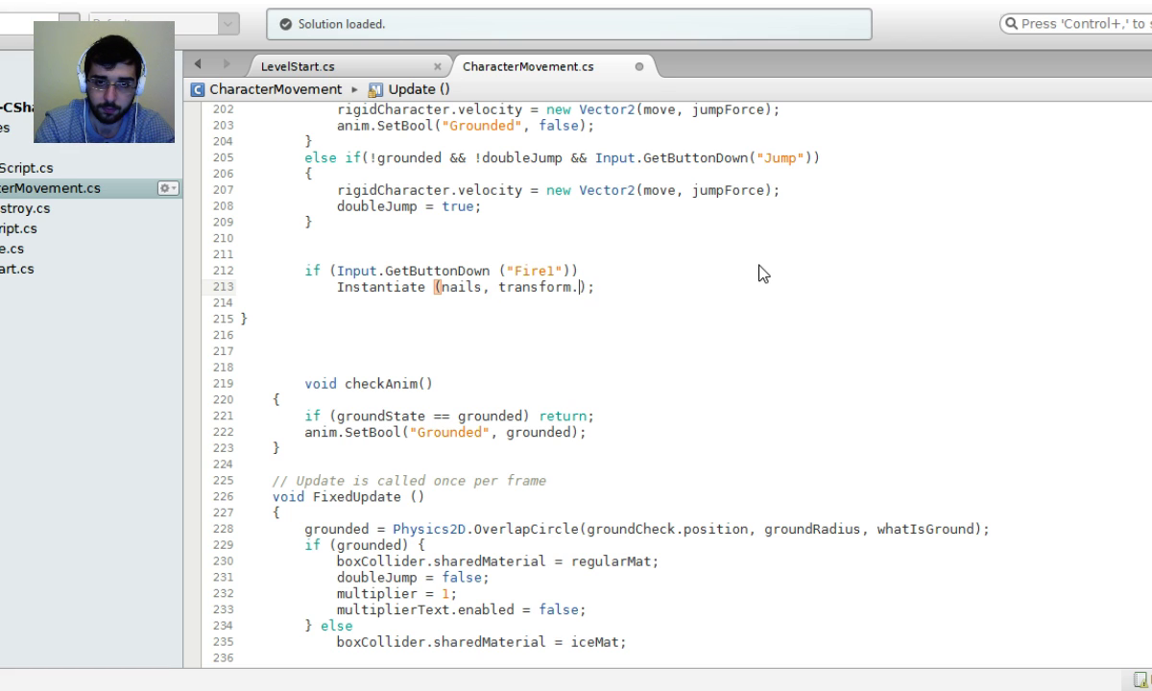
pyautogui.write('position')
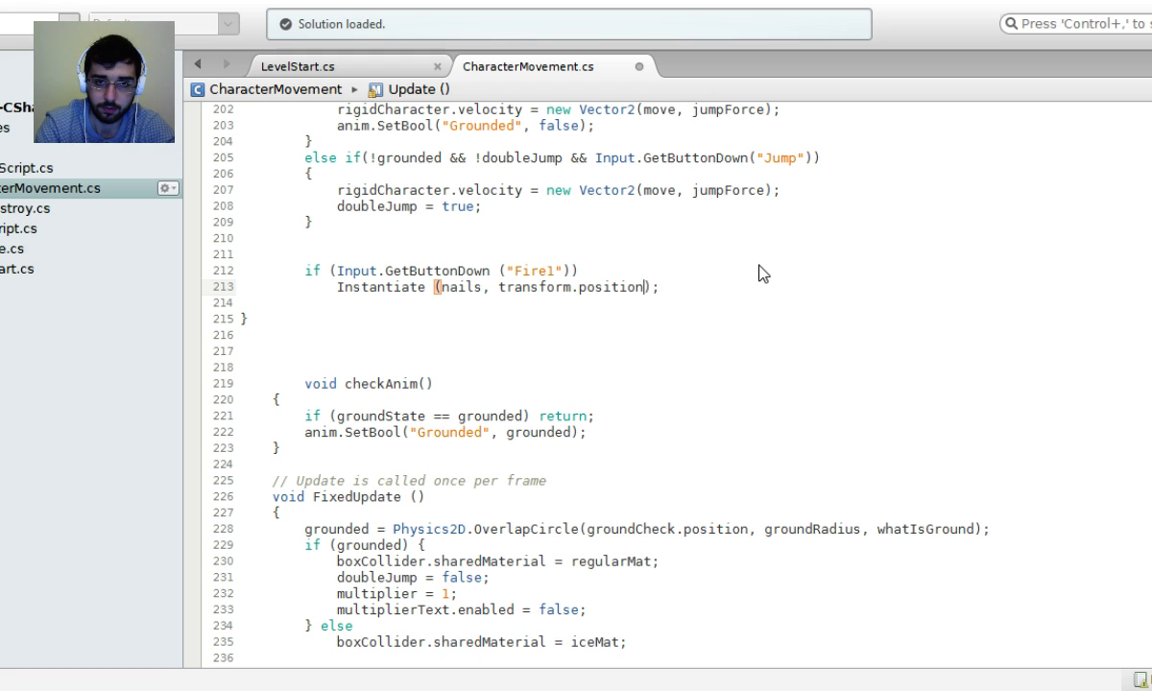
pyautogui.write(', transform.')
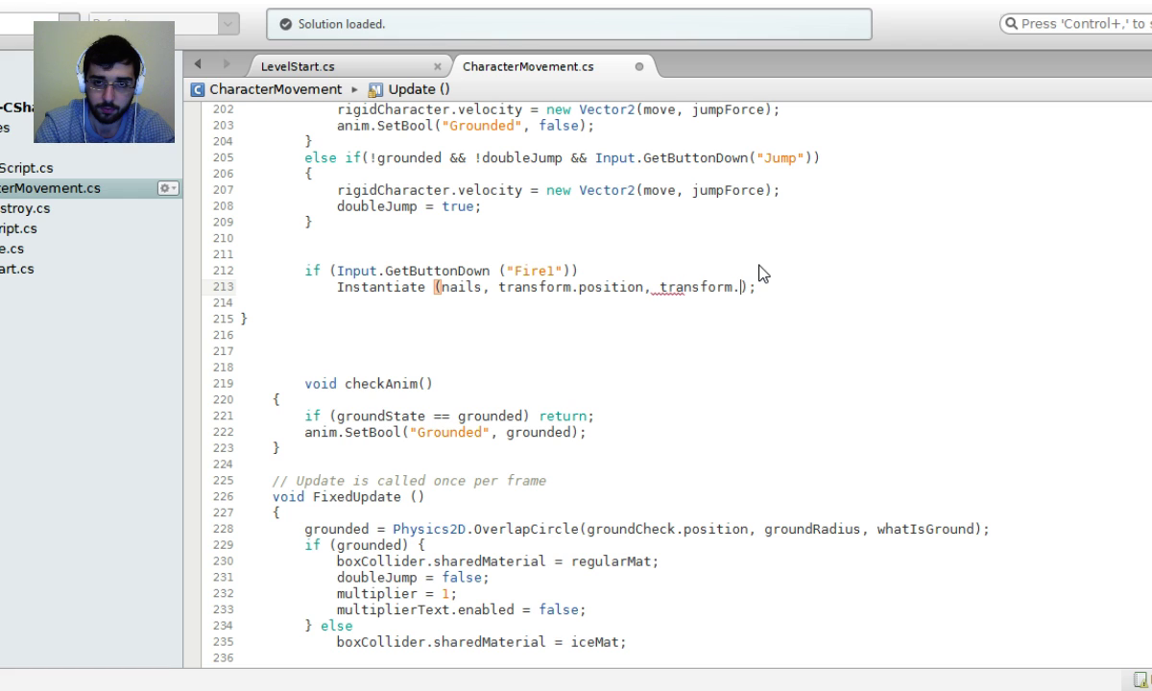
pyautogui.write('rotation')
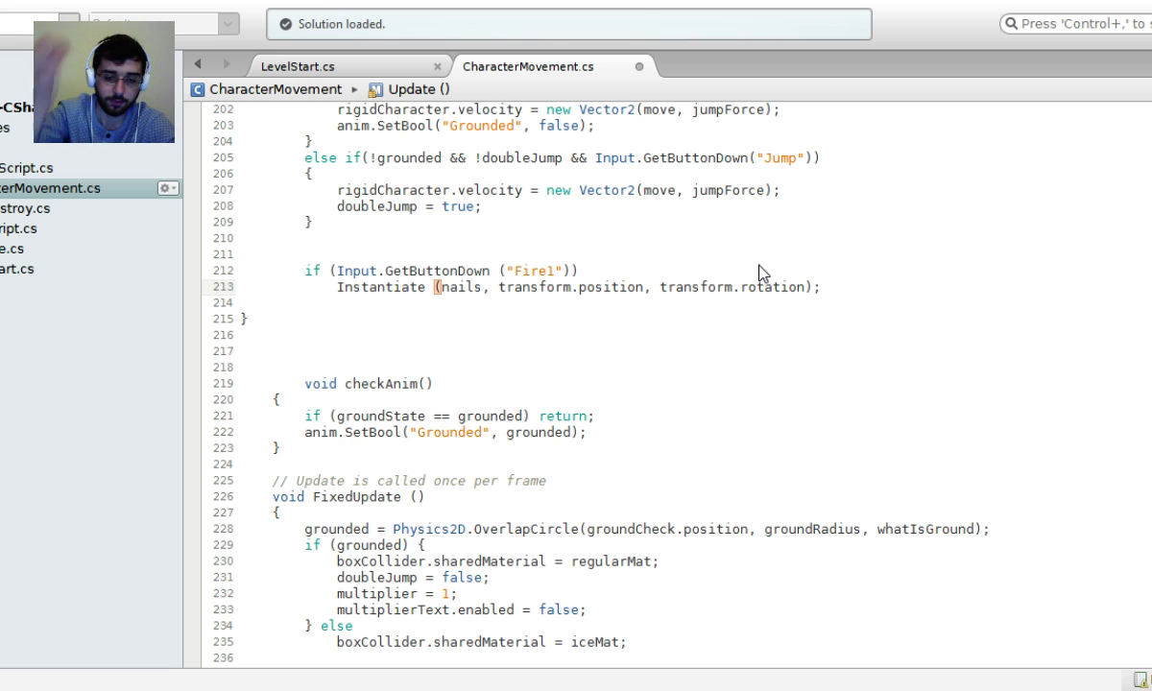
pyautogui.press('End')
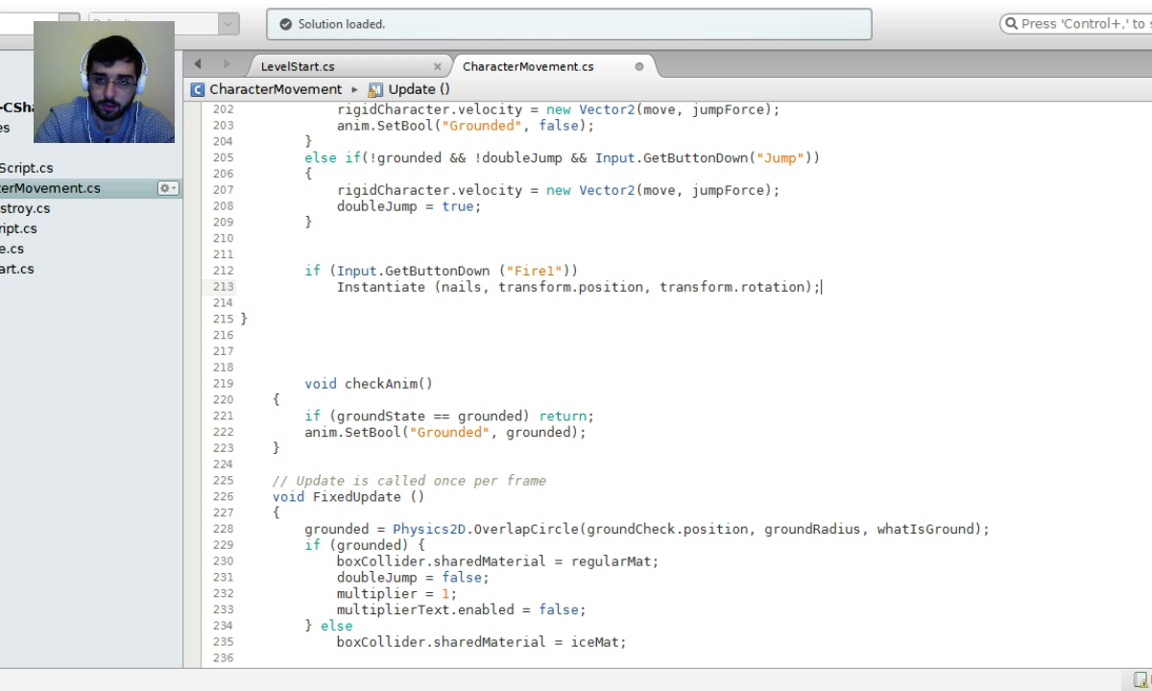
pyautogui.press('Return')
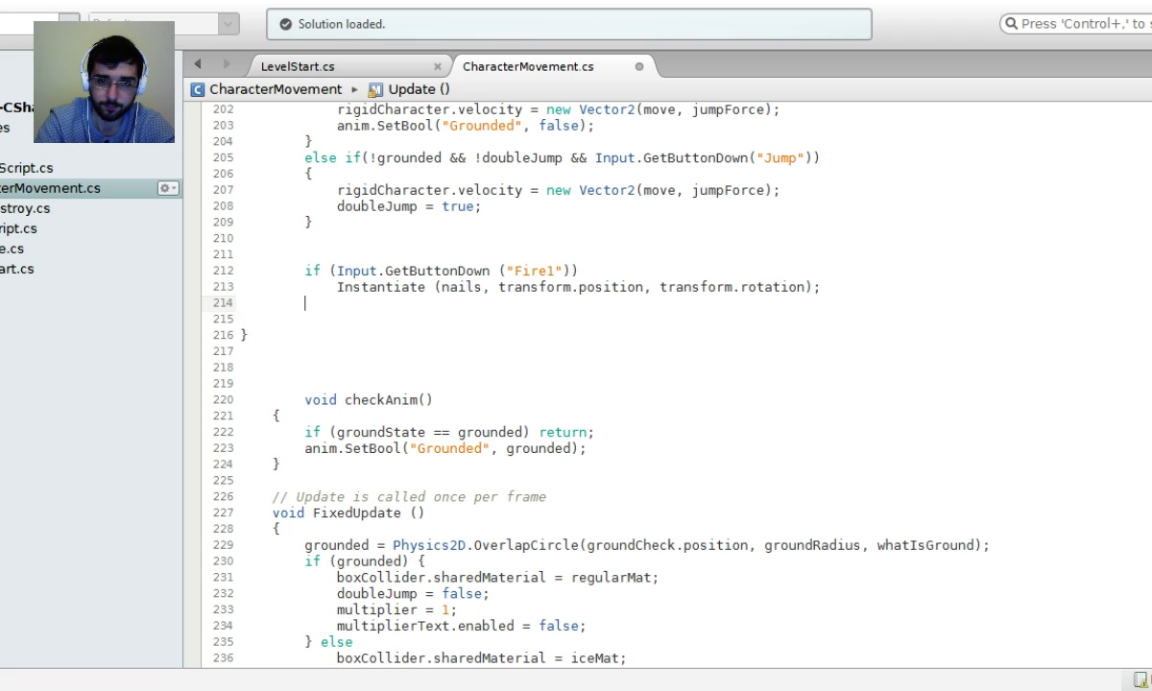
pyautogui.scroll(7, 653, 439)
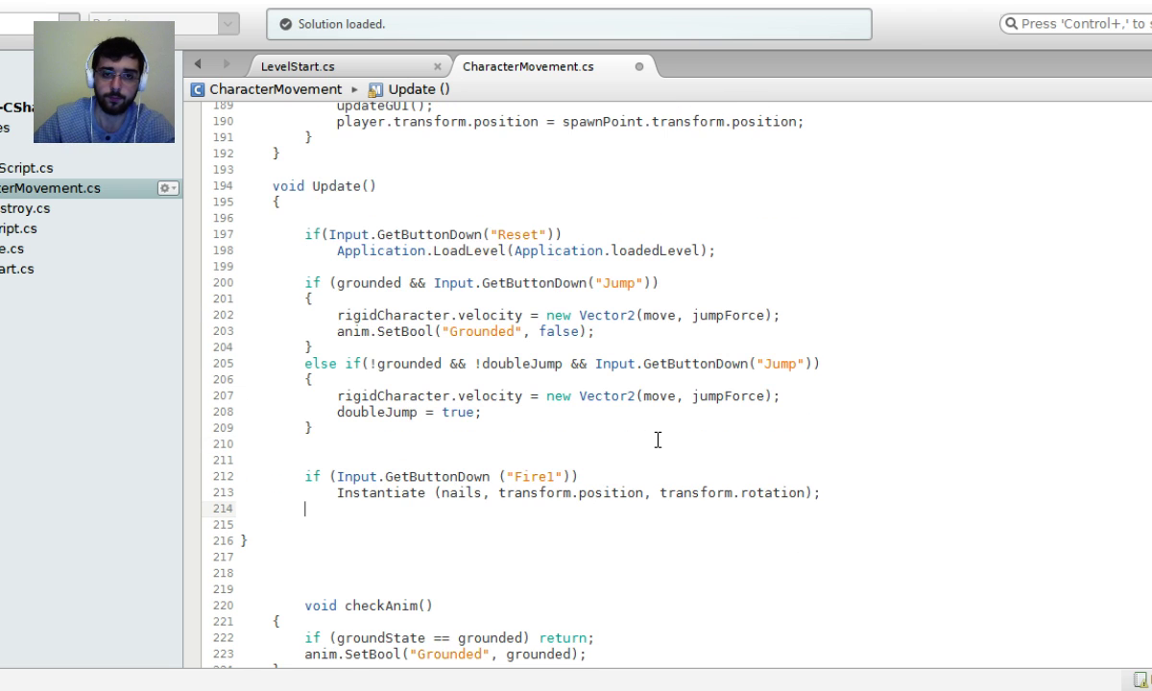
pyautogui.scroll(4, 652, 438)
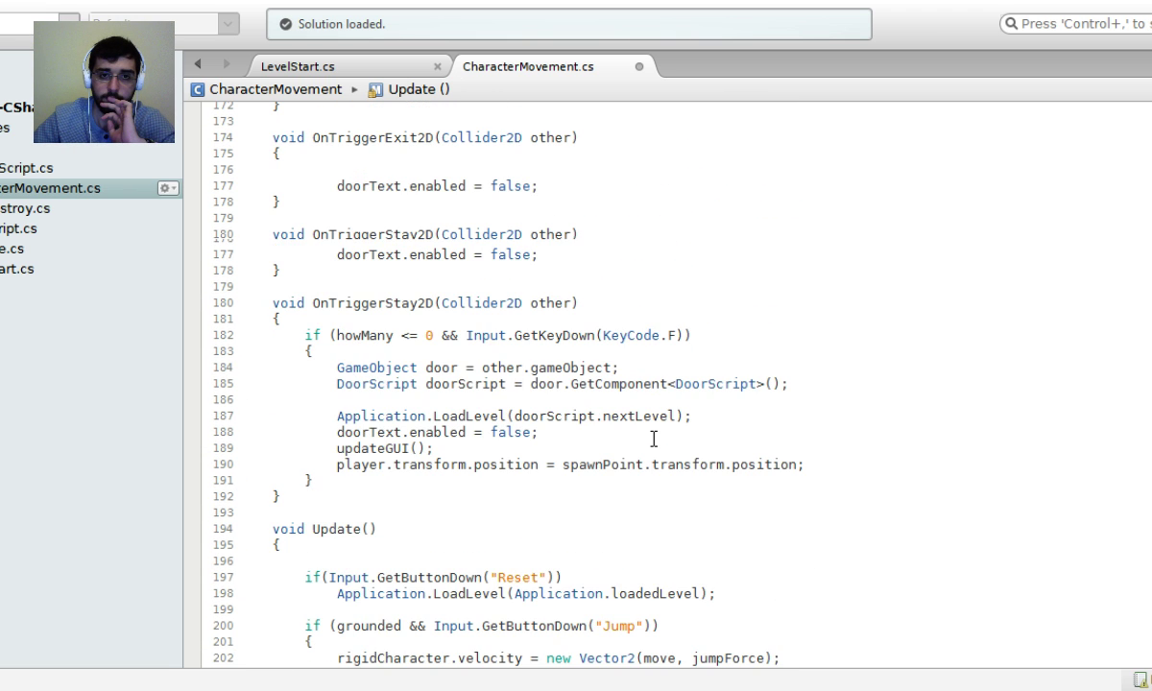
pyautogui.scroll(7, 653, 439)
pyautogui.scroll(-17, 652, 438)
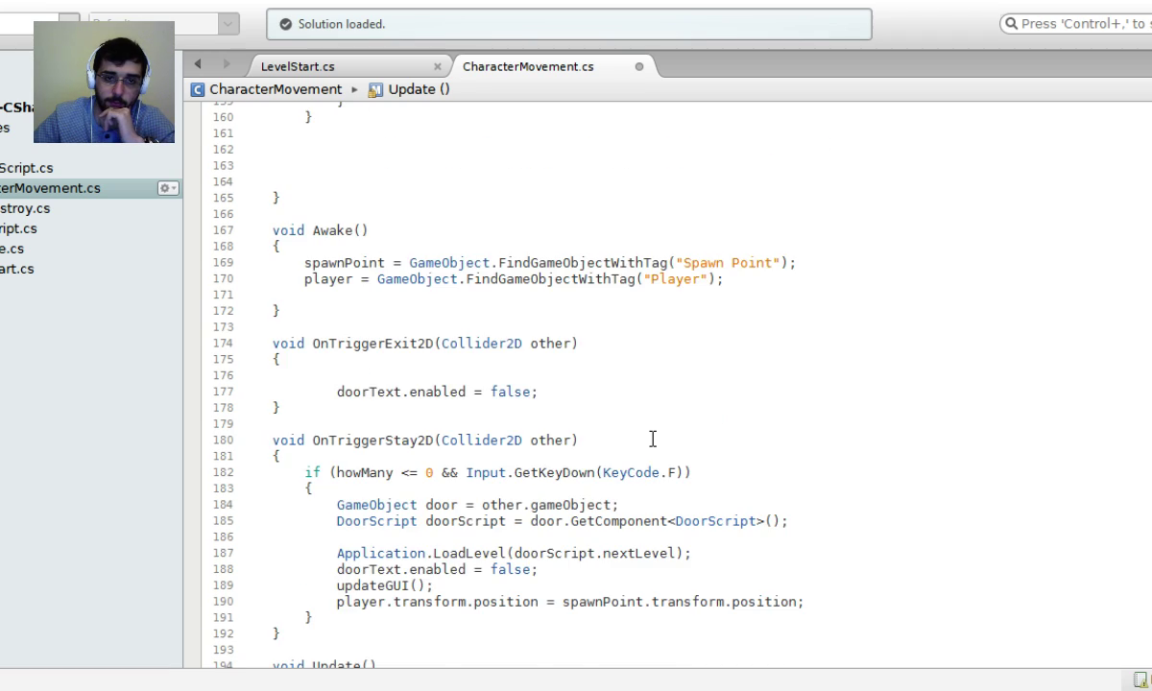
pyautogui.scroll(-11, 653, 438)
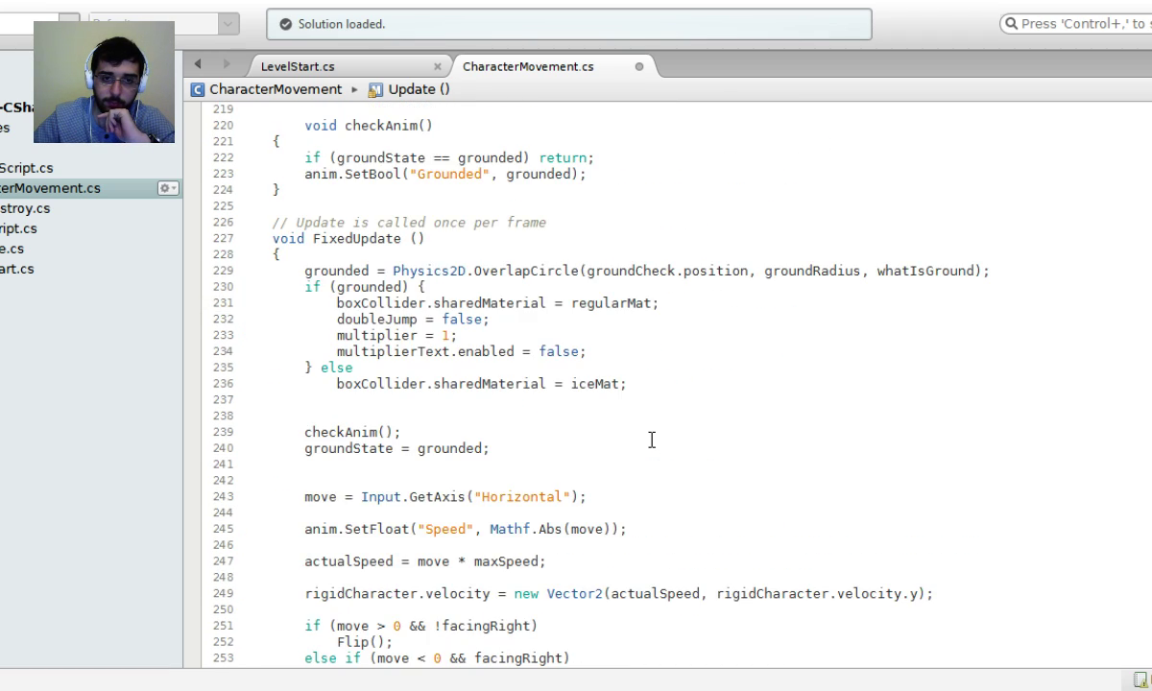
pyautogui.scroll(18, 653, 438)
pyautogui.scroll(-6, 652, 441)
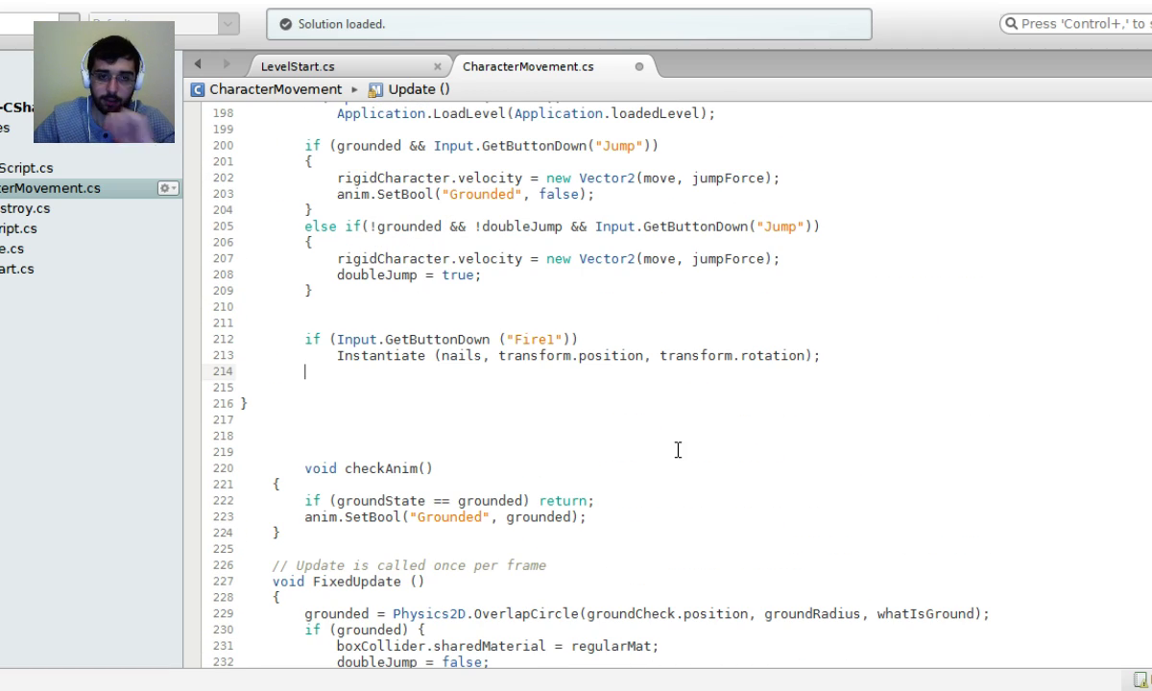
pyautogui.write('nail')
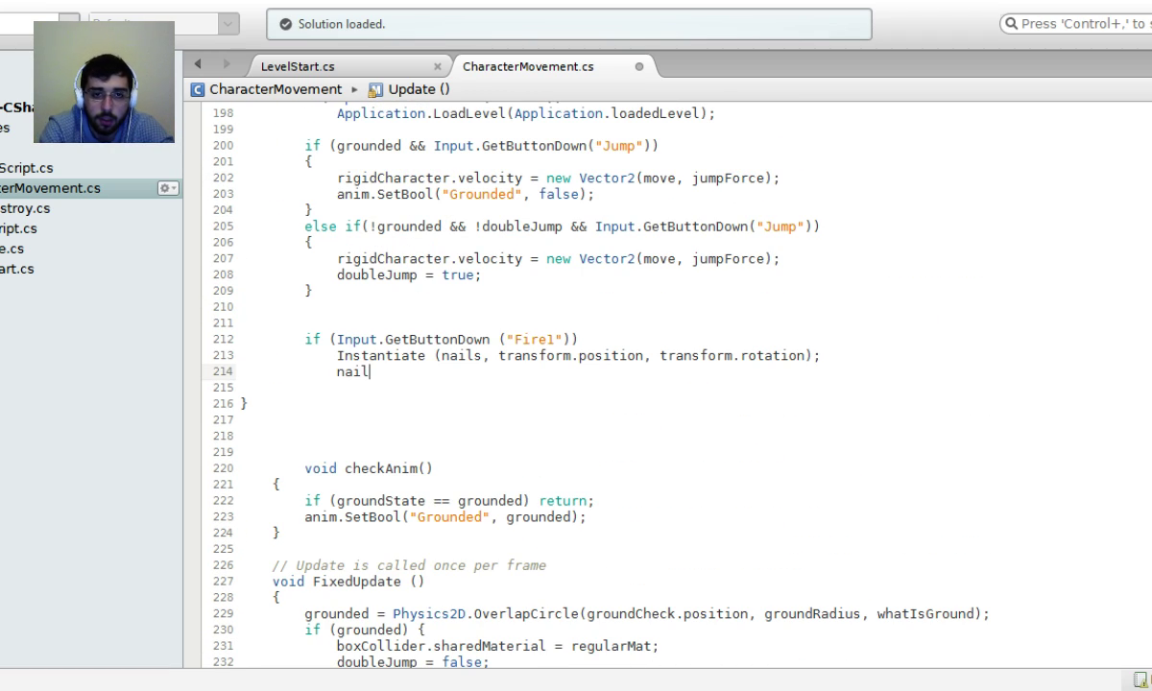
pyautogui.write('s.sp')
pyautogui.press('BackSpace')
pyautogui.press('BackSpace')
pyautogui.write('ve')
pyautogui.press('BackSpace')
pyautogui.press('BackSpace')
pyautogui.press('BackSpace')
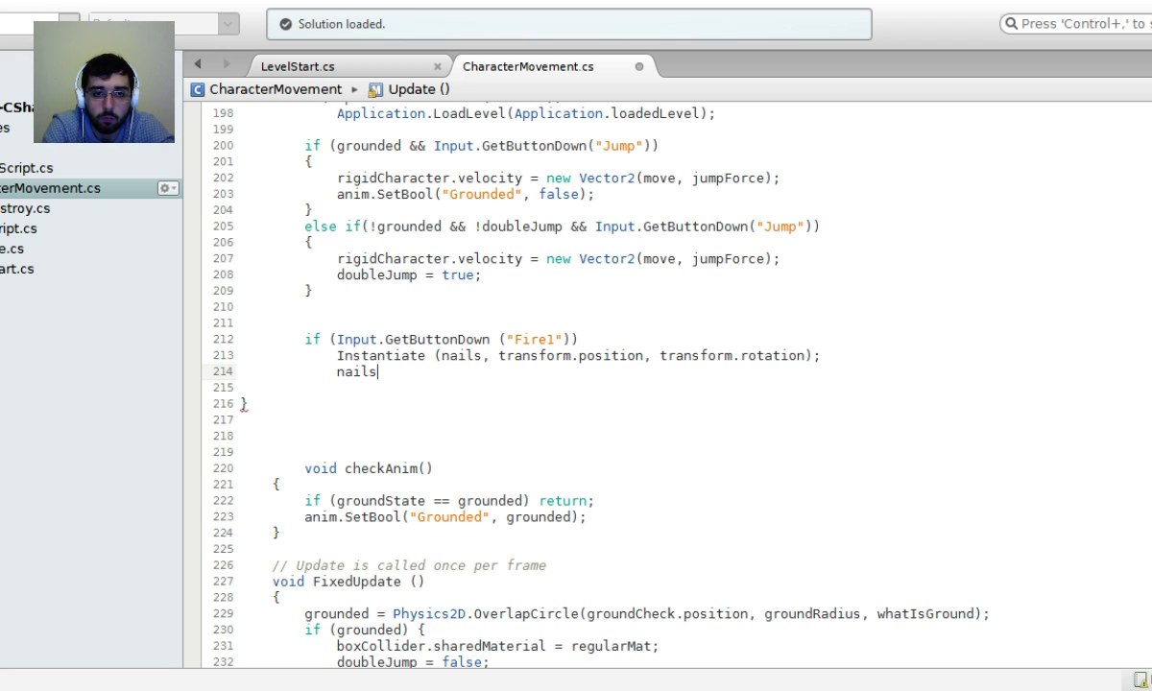
pyautogui.press('BackSpace')
pyautogui.press('BackSpace')
pyautogui.press('BackSpace')
pyautogui.press('BackSpace')
pyautogui.press('BackSpace')
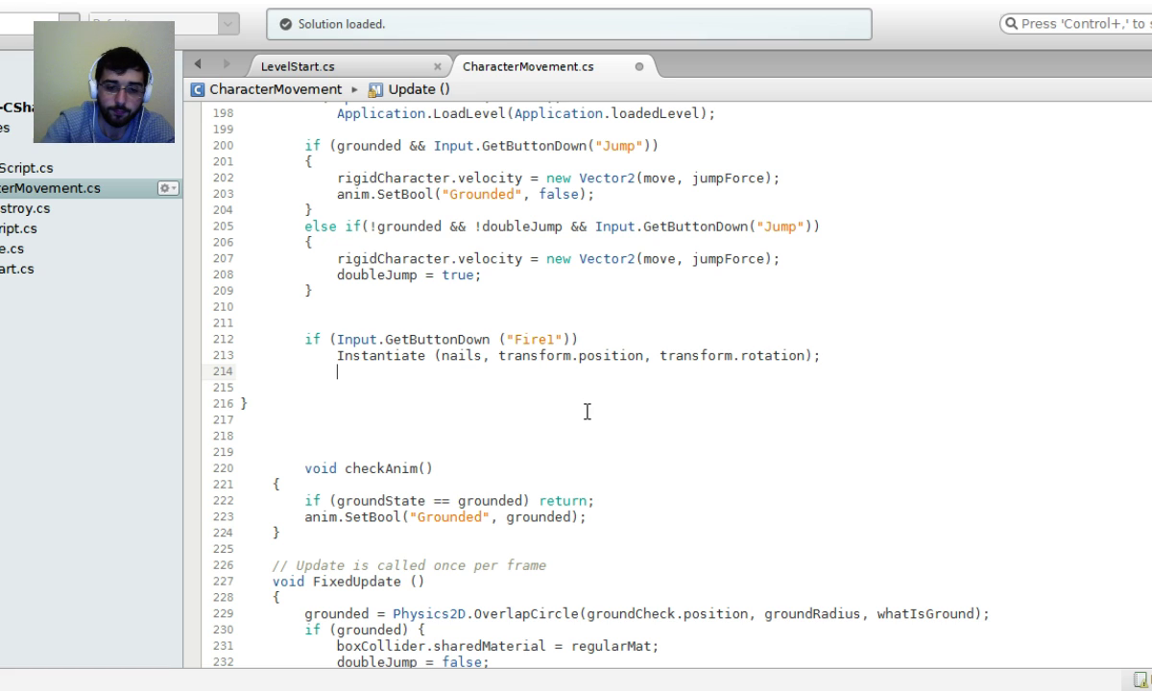
pyautogui.write('nails.velo')
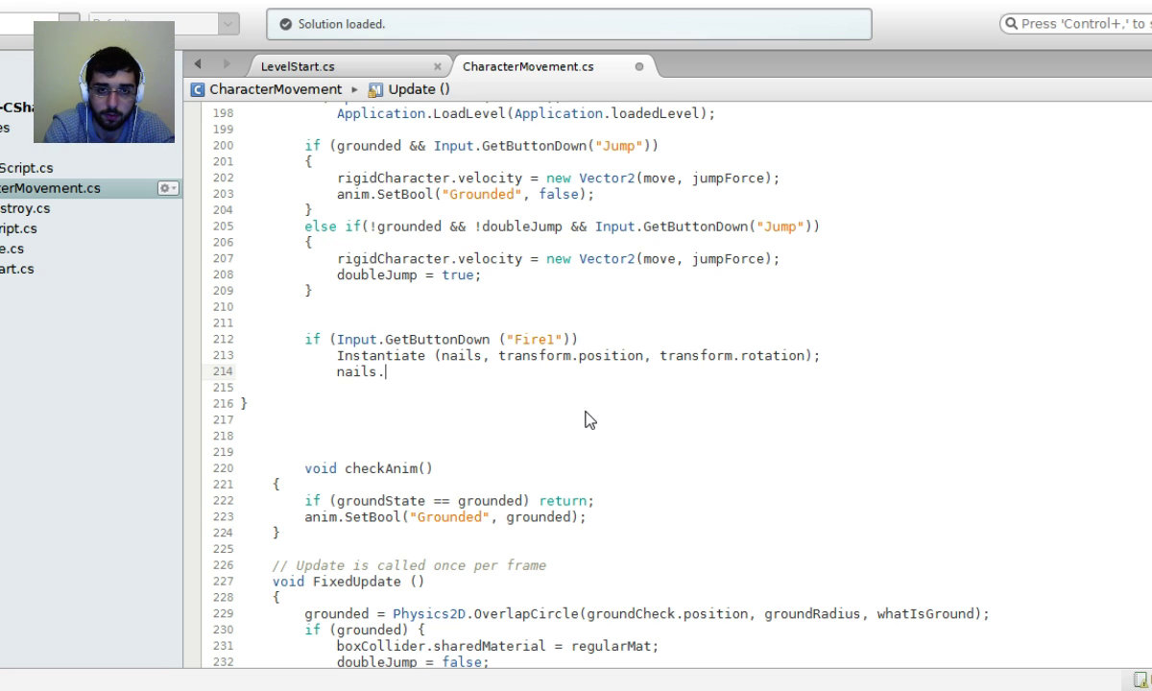
pyautogui.press('BackSpace')
pyautogui.press('BackSpace')
pyautogui.press('BackSpace')
pyautogui.press('BackSpace')
pyautogui.press('BackSpace')
pyautogui.press('BackSpace')
pyautogui.press('BackSpace')
pyautogui.press('BackSpace')
pyautogui.press('BackSpace')
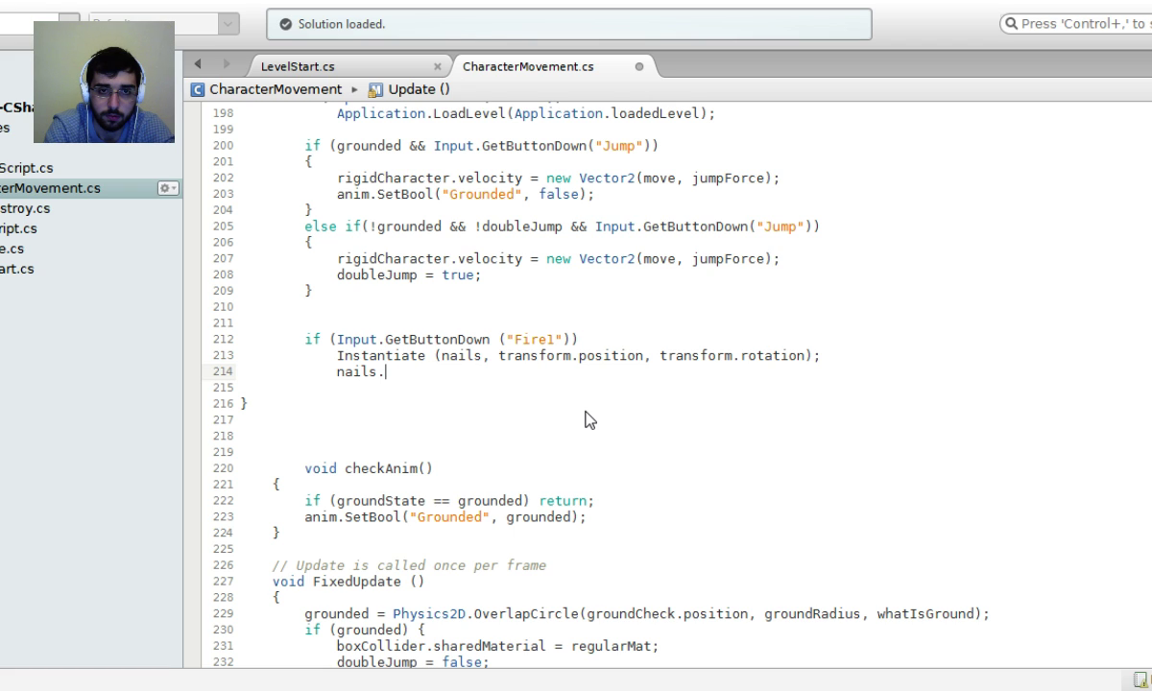
pyautogui.press('BackSpace')
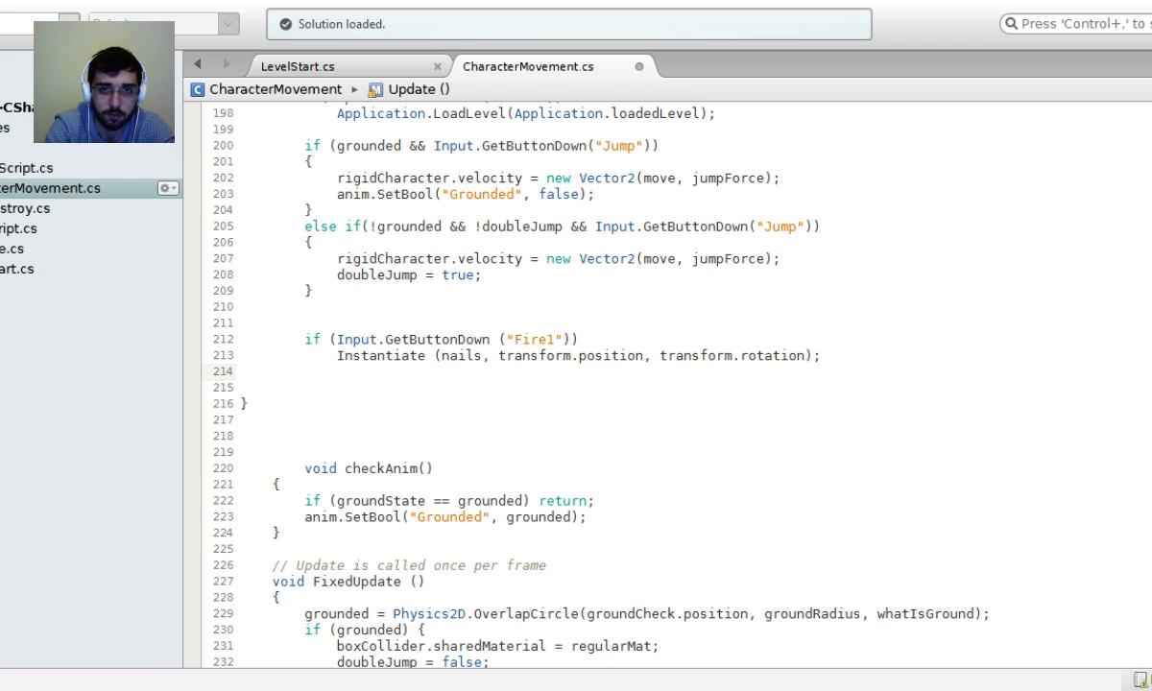
# Examine the code in CharacterMovement.cs from Update() back up through Start() to the variable declarations.
pyautogui.scroll(1, 667, 384)
pyautogui.scroll(5, 617, 476)
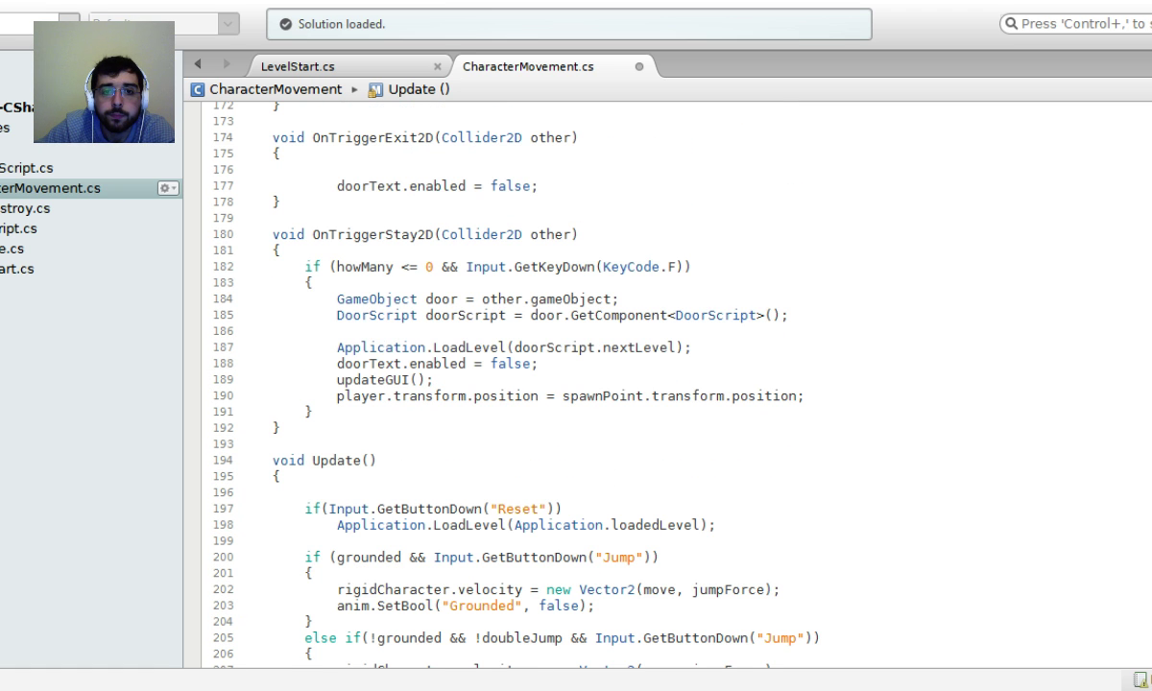
pyautogui.scroll(3, 666, 514)
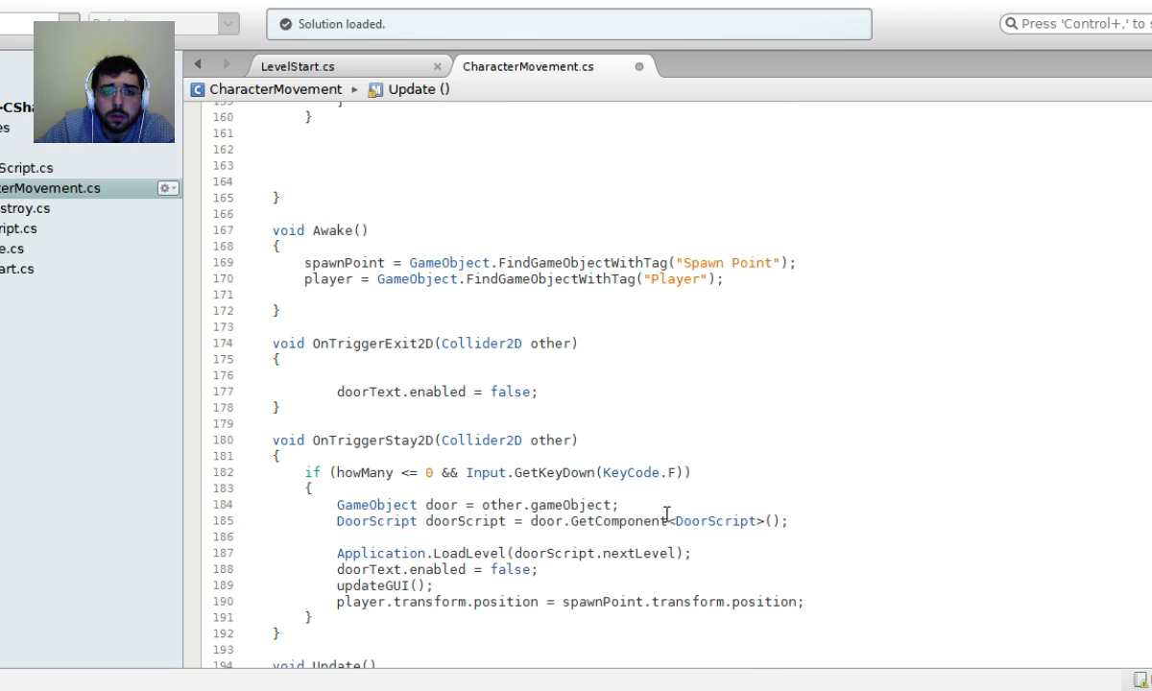
pyautogui.scroll(7, 667, 515)
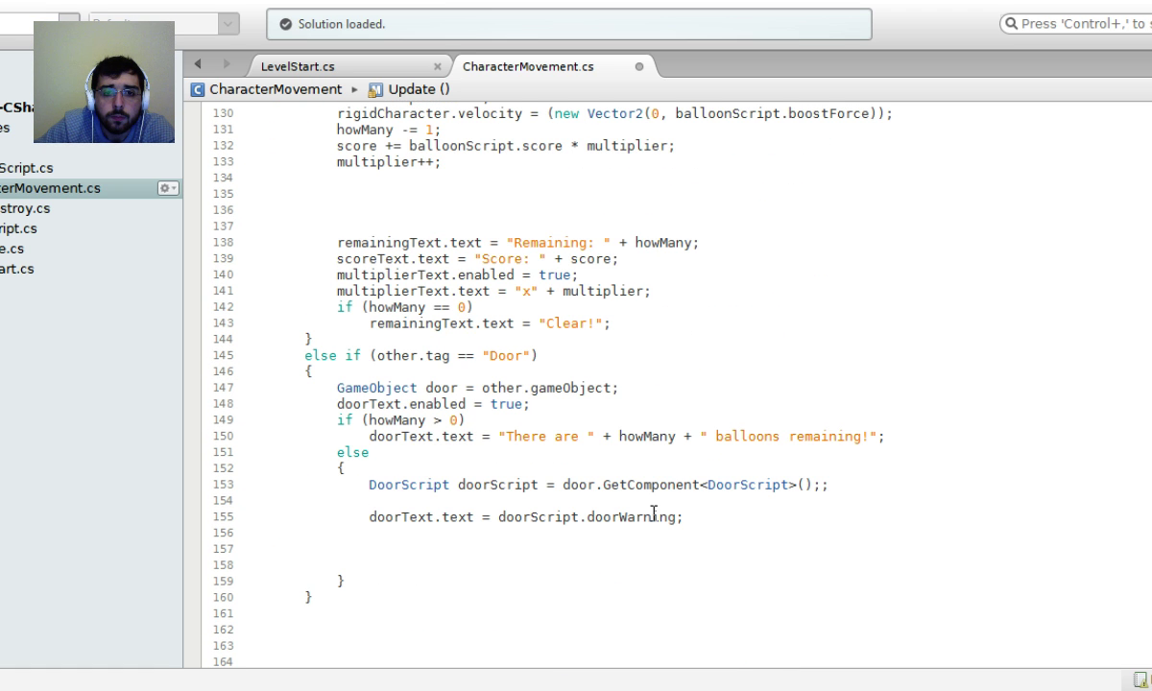
pyautogui.scroll(5, 652, 515)
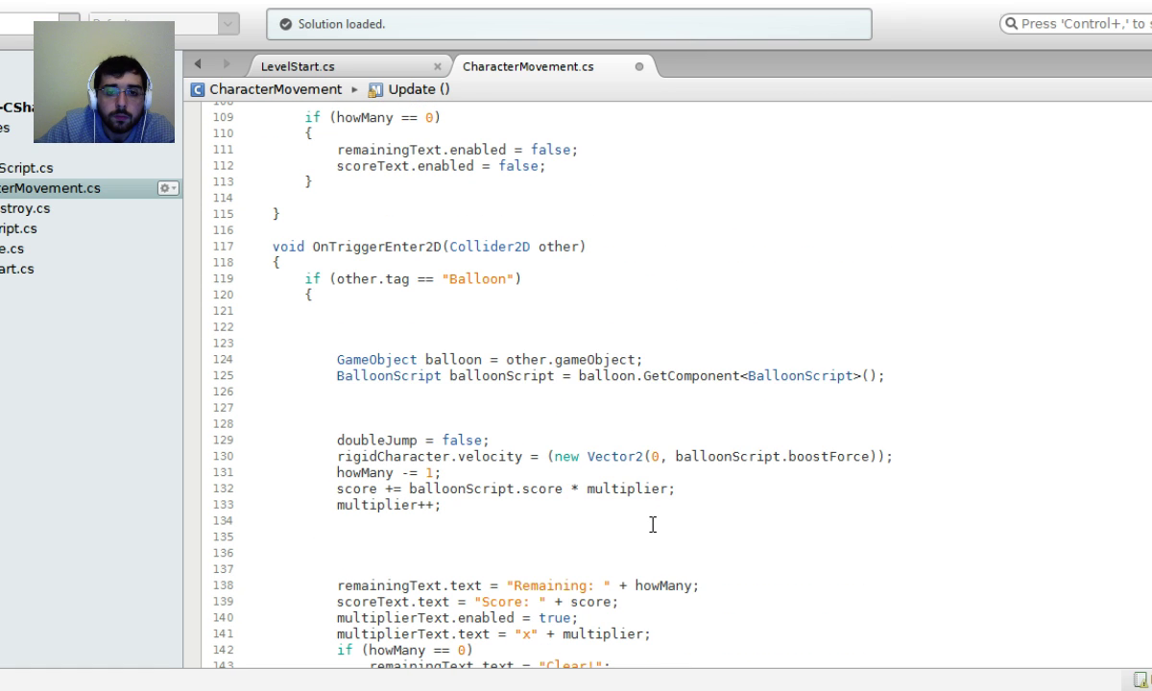
pyautogui.scroll(1, 489, 493)
pyautogui.scroll(10, 489, 493)
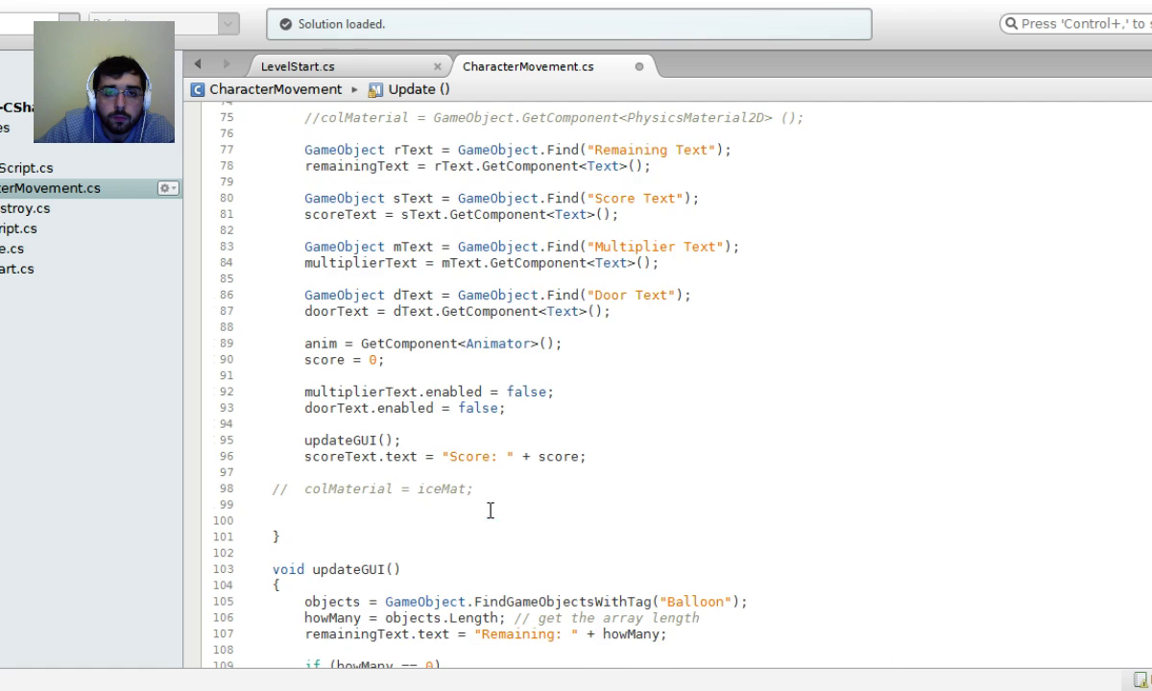
pyautogui.scroll(-2, 555, 628)
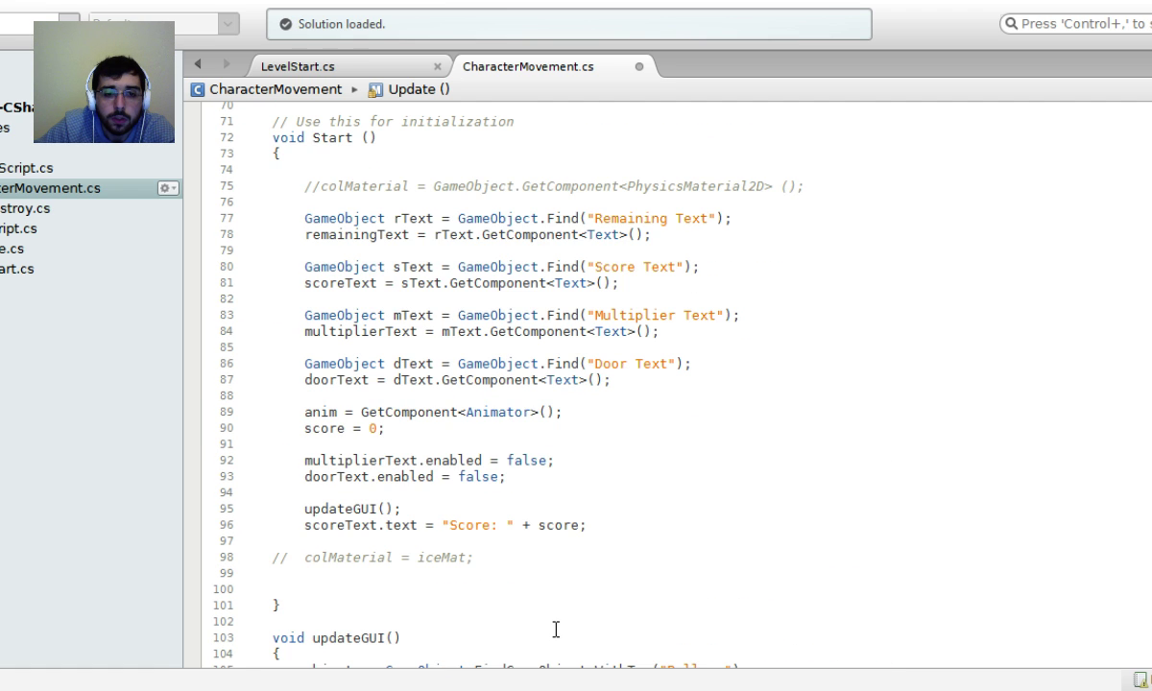
pyautogui.scroll(7, 555, 628)
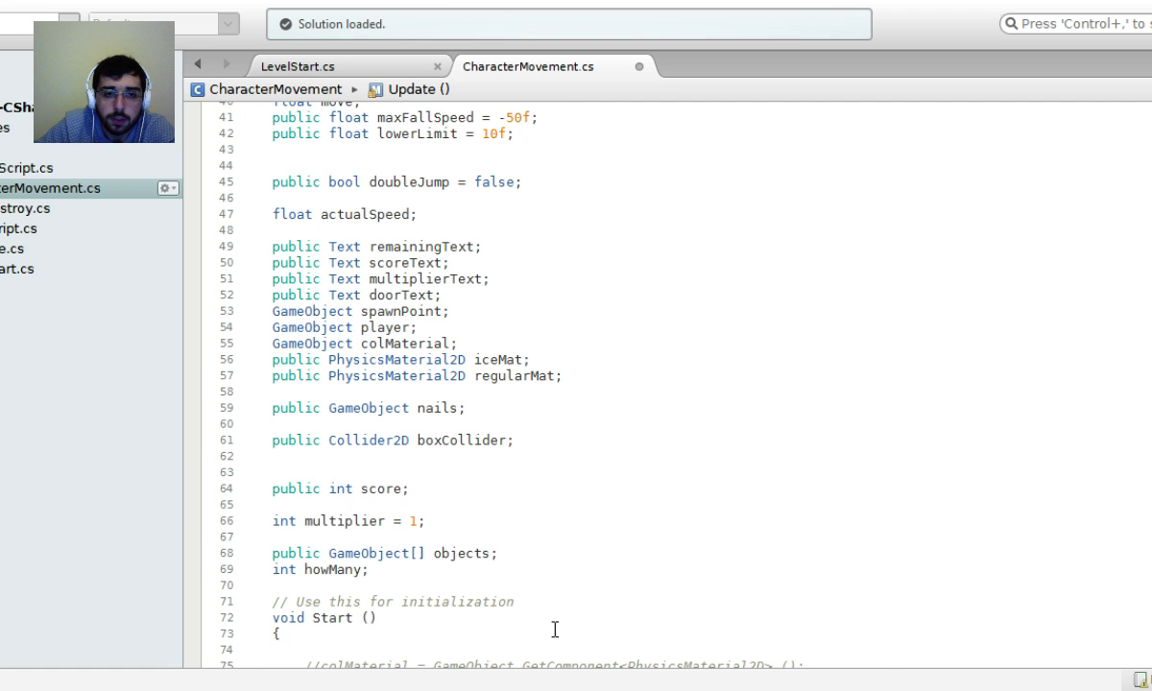
# Search CharacterMovement.cs for "rigidchara" and go back through the matches to the rigidCharacter declaration.
pyautogui.hotkey('ctrl', 'f')
pyautogui.write('rigidchara')
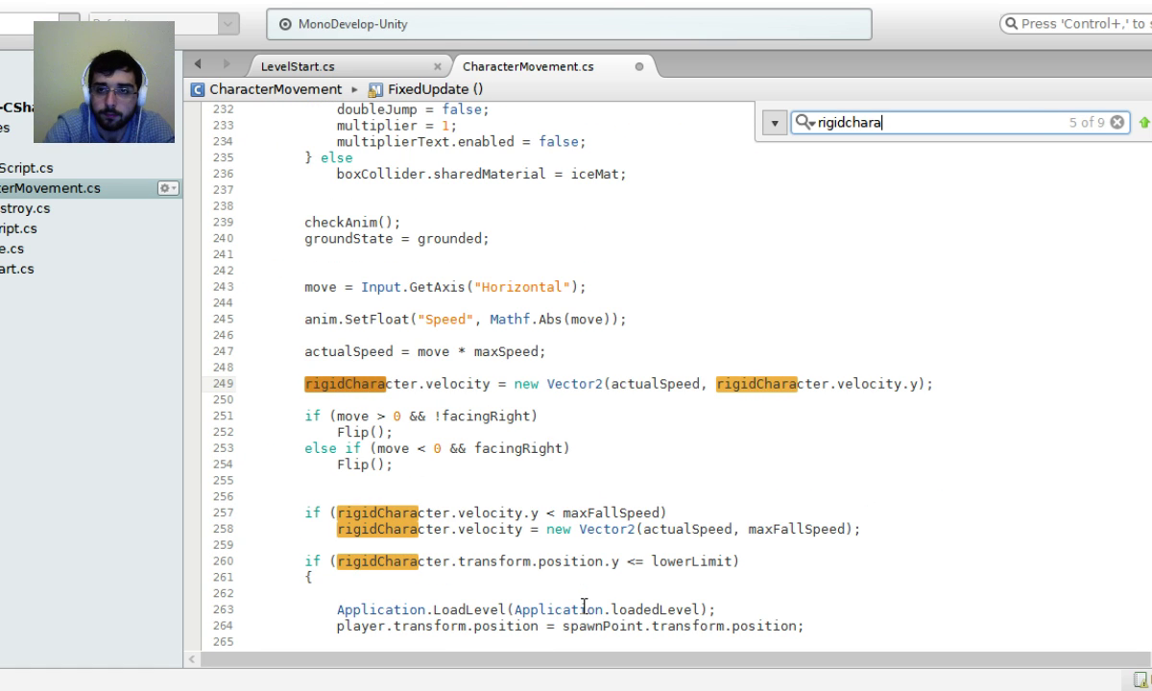
pyautogui.click(1144, 123)
pyautogui.click(1144, 123)
pyautogui.click(1144, 123)
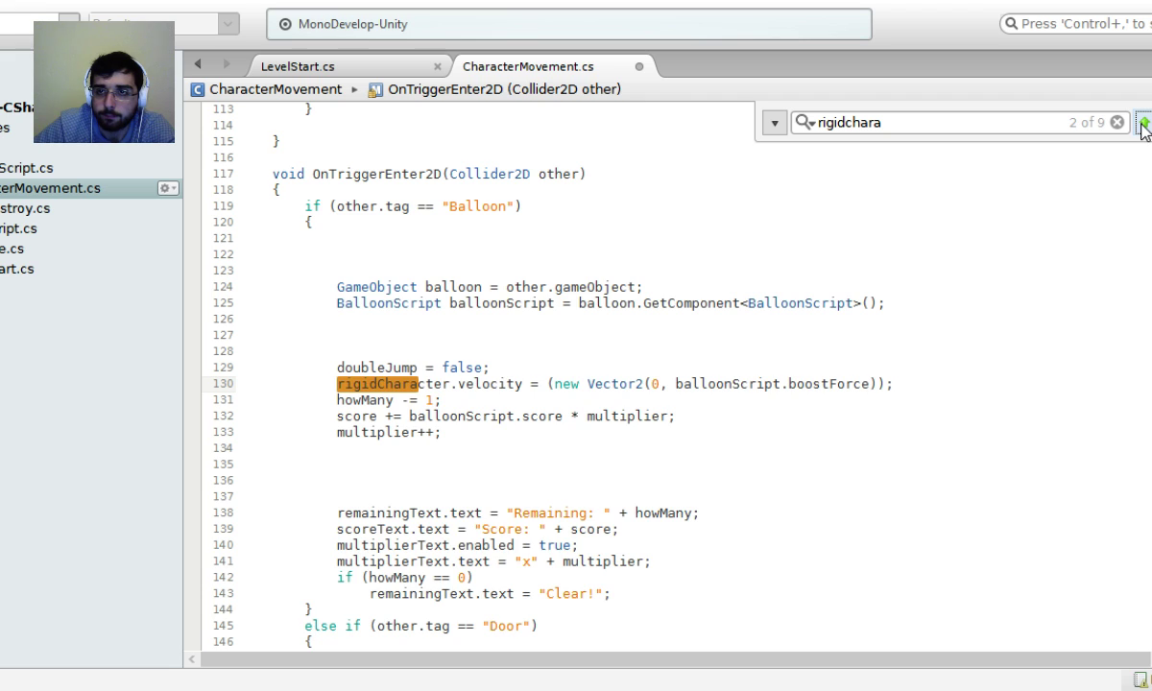
pyautogui.click(1144, 123)
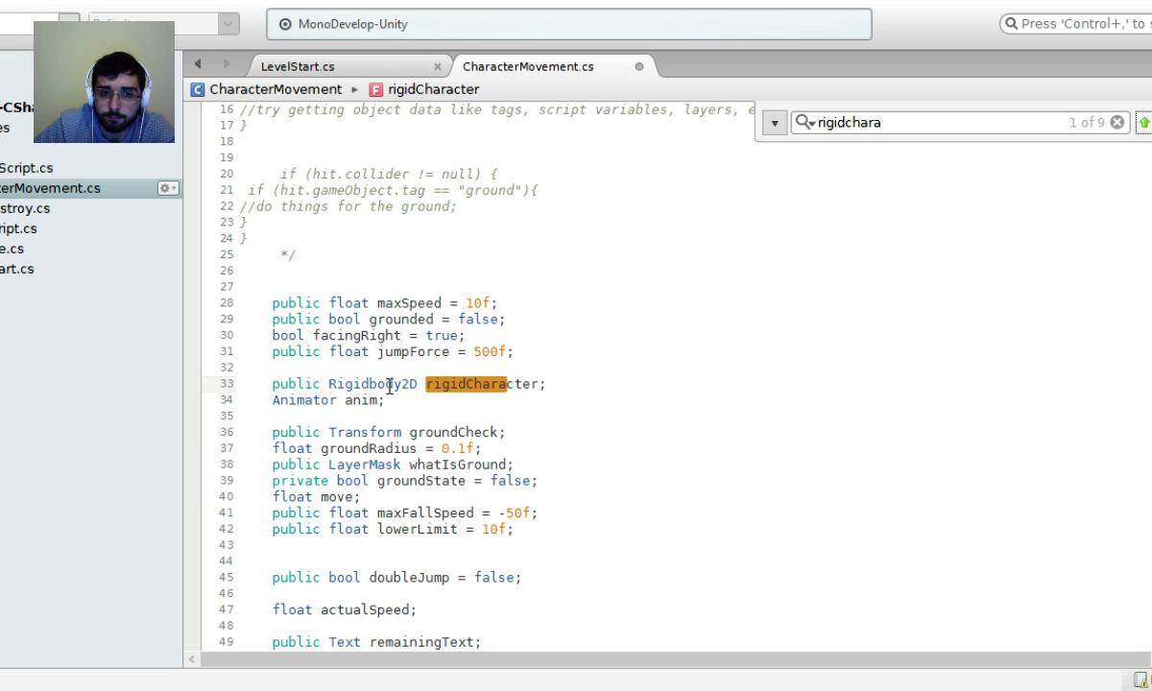
# Change the type of the public nails variable from GameObject to Rigidbody2D.
pyautogui.scroll(-4, 384, 388)
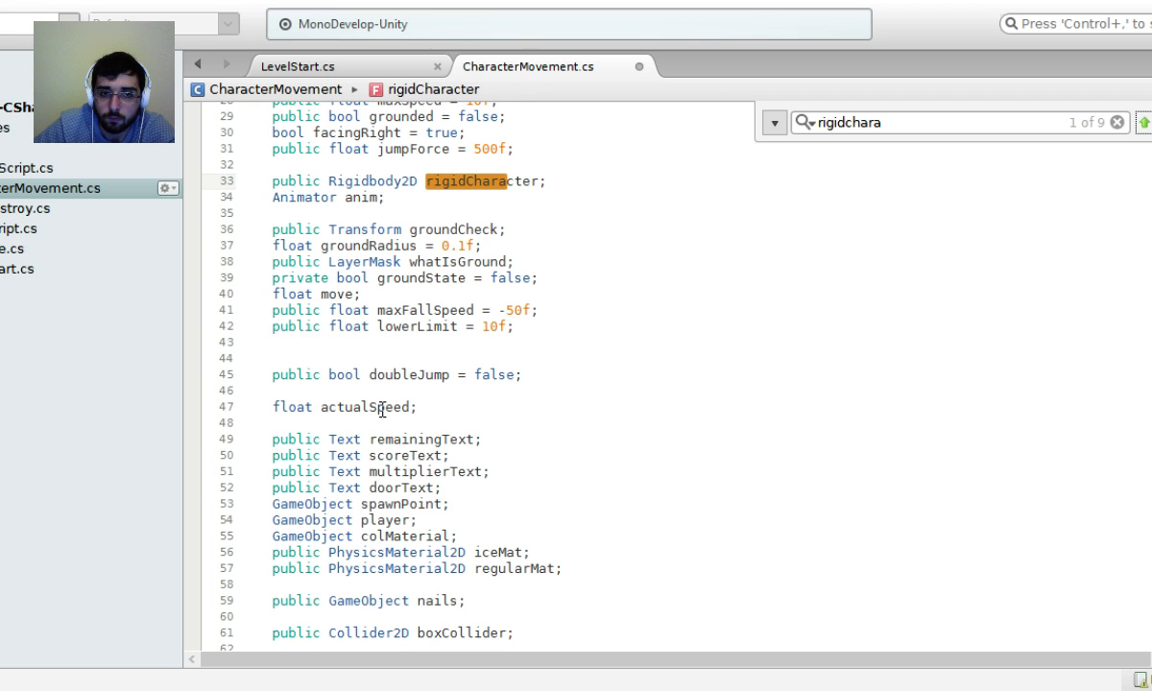
pyautogui.scroll(-4, 381, 410)
pyautogui.doubleClick(367, 397)
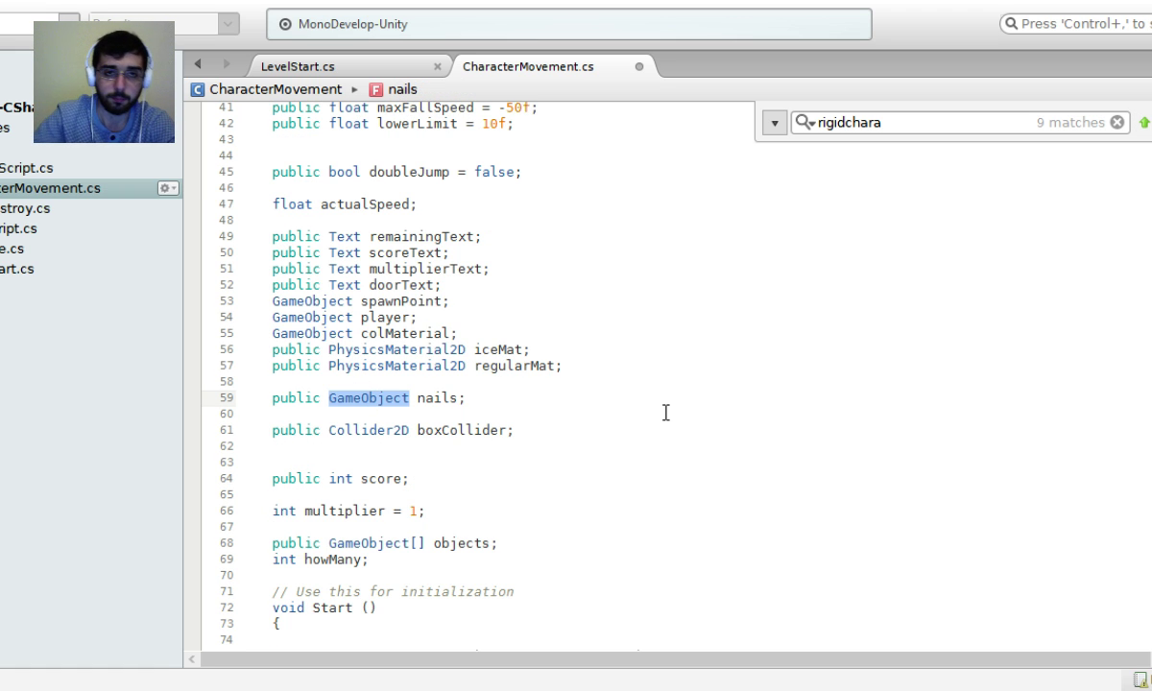
pyautogui.scroll(4, 666, 412)
pyautogui.write('RigidBod')
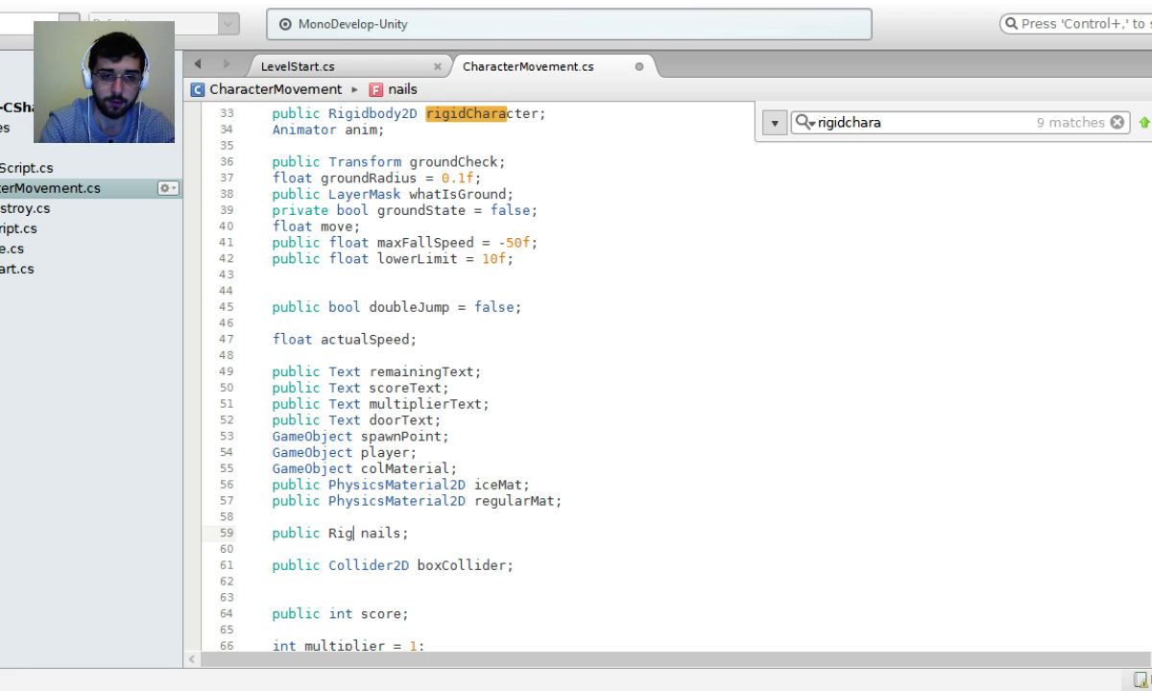
pyautogui.write('y2')
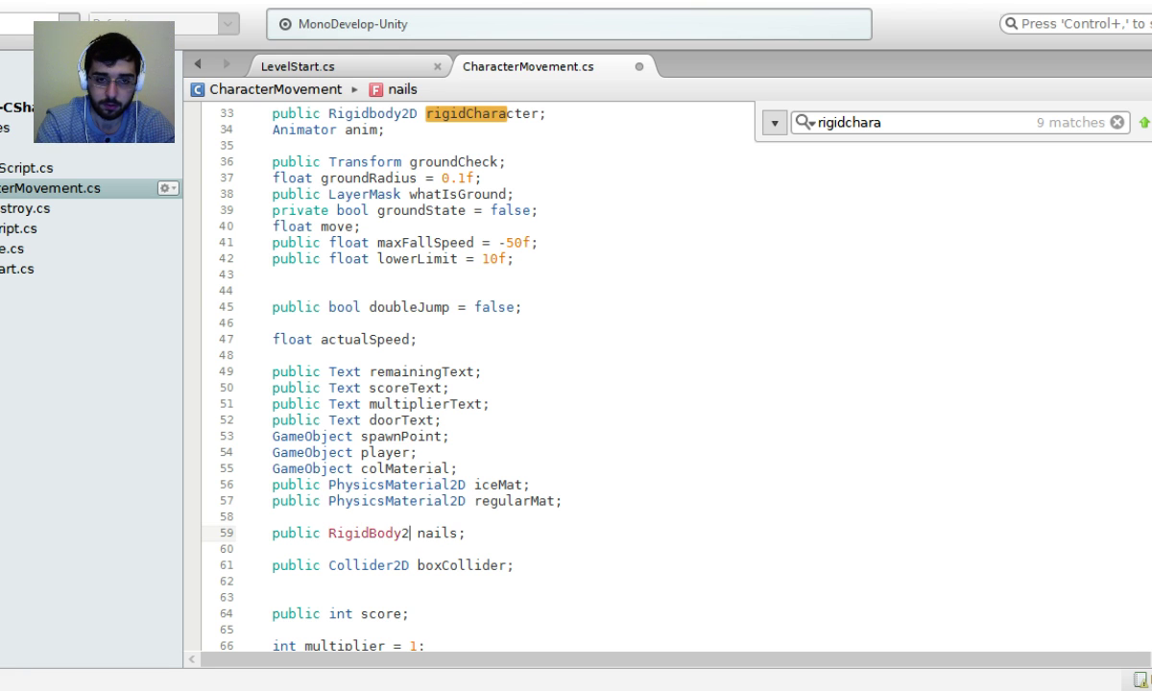
pyautogui.write('D')
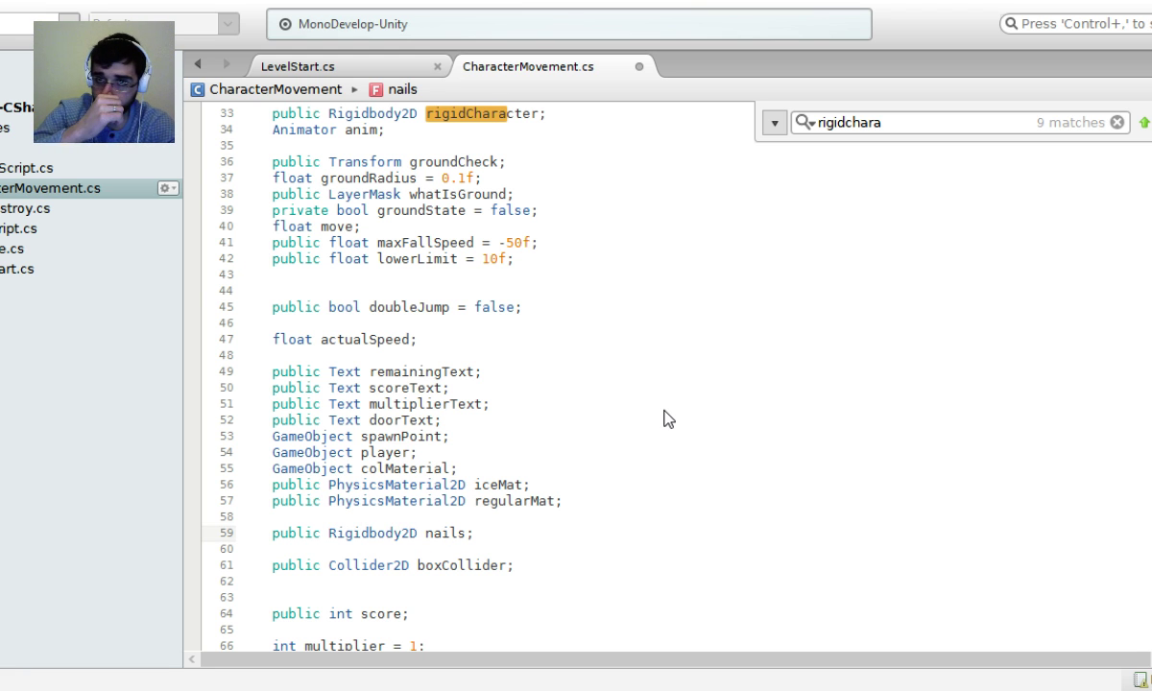
# Add the line nails.velocity = new Vector2 (10, 0); below the Fire1 Instantiate call in Update() and build the project.
pyautogui.scroll(-8, 701, 400)
pyautogui.scroll(-20, 735, 380)
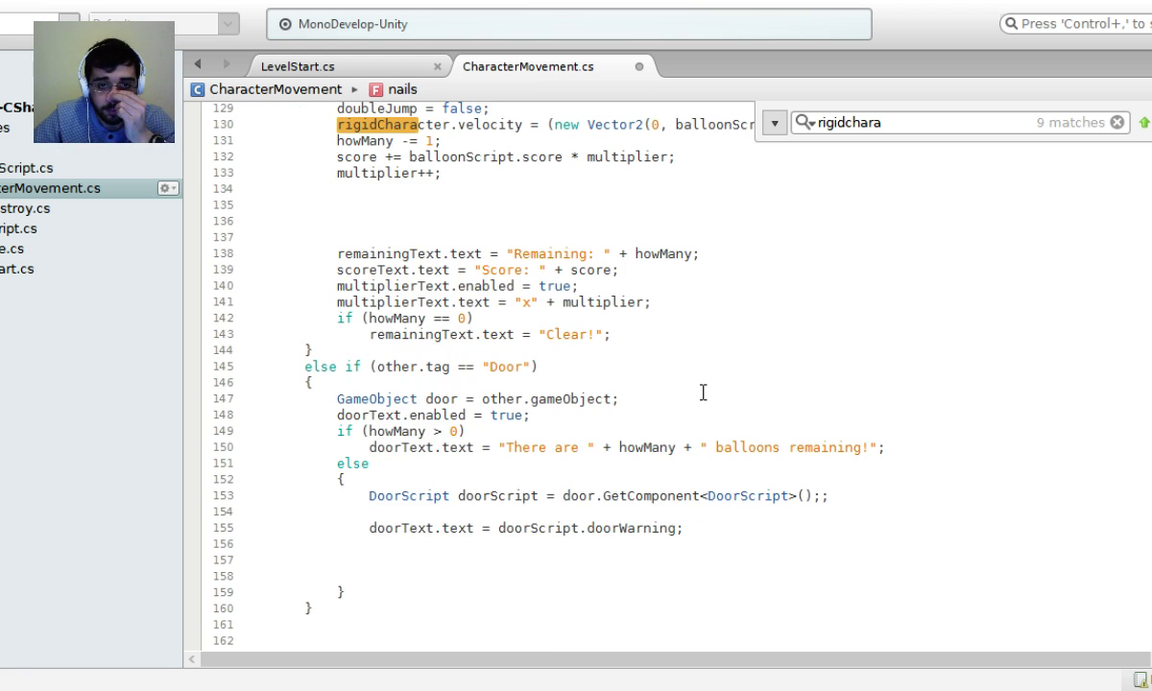
pyautogui.scroll(3, 667, 381)
pyautogui.scroll(-11, 667, 381)
pyautogui.scroll(4, 666, 378)
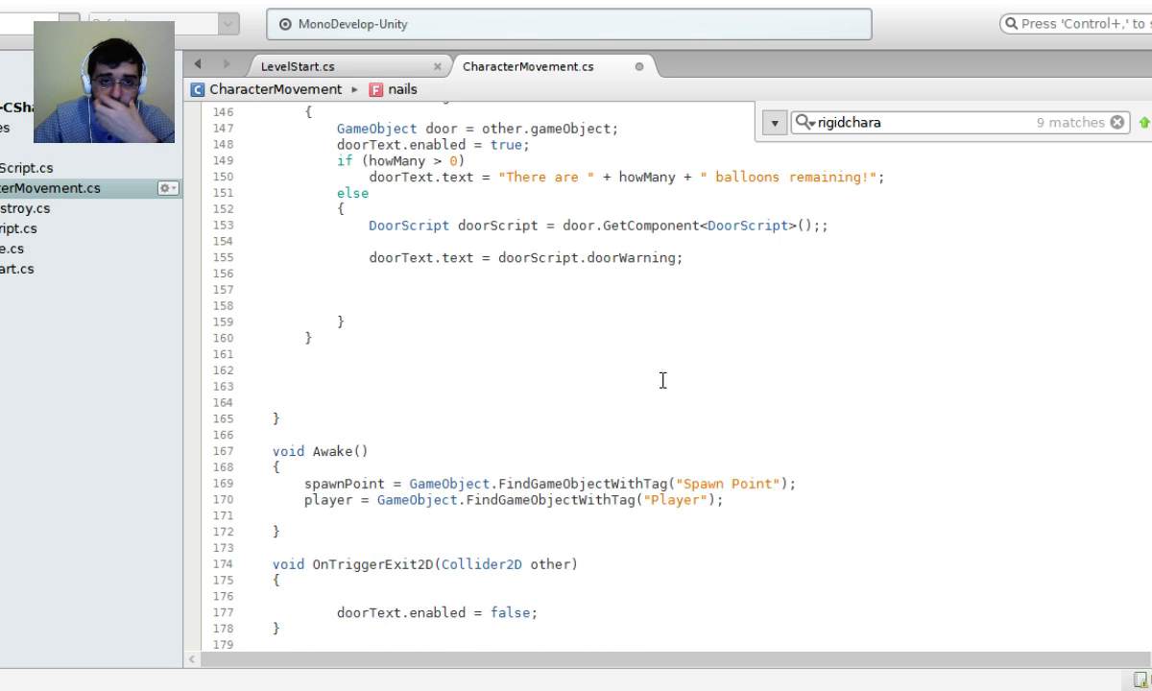
pyautogui.click(622, 348)
pyautogui.scroll(-14, 576, 398)
pyautogui.scroll(-4, 543, 393)
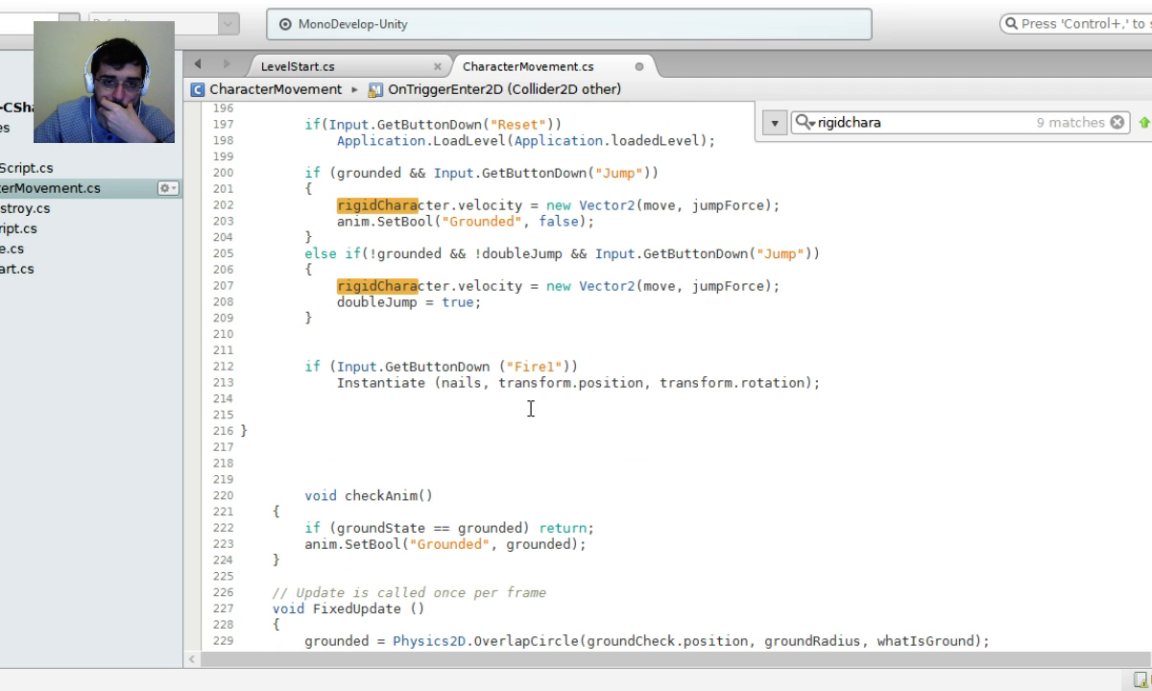
pyautogui.click(504, 398)
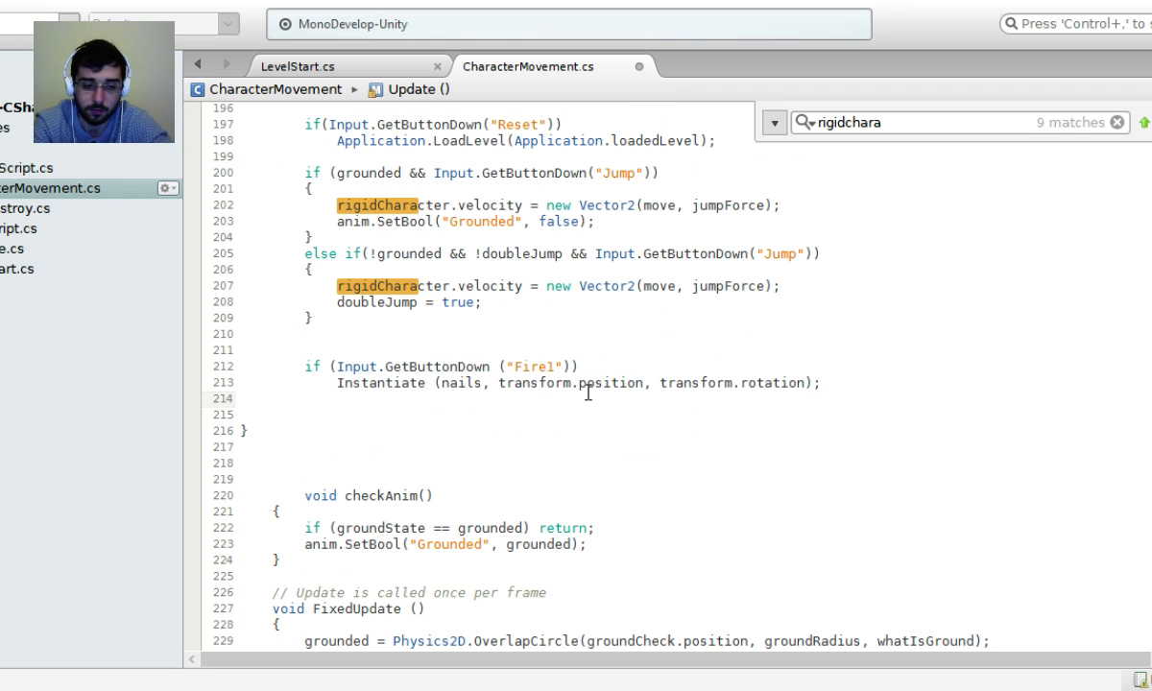
pyautogui.write('nails.velocity = ')
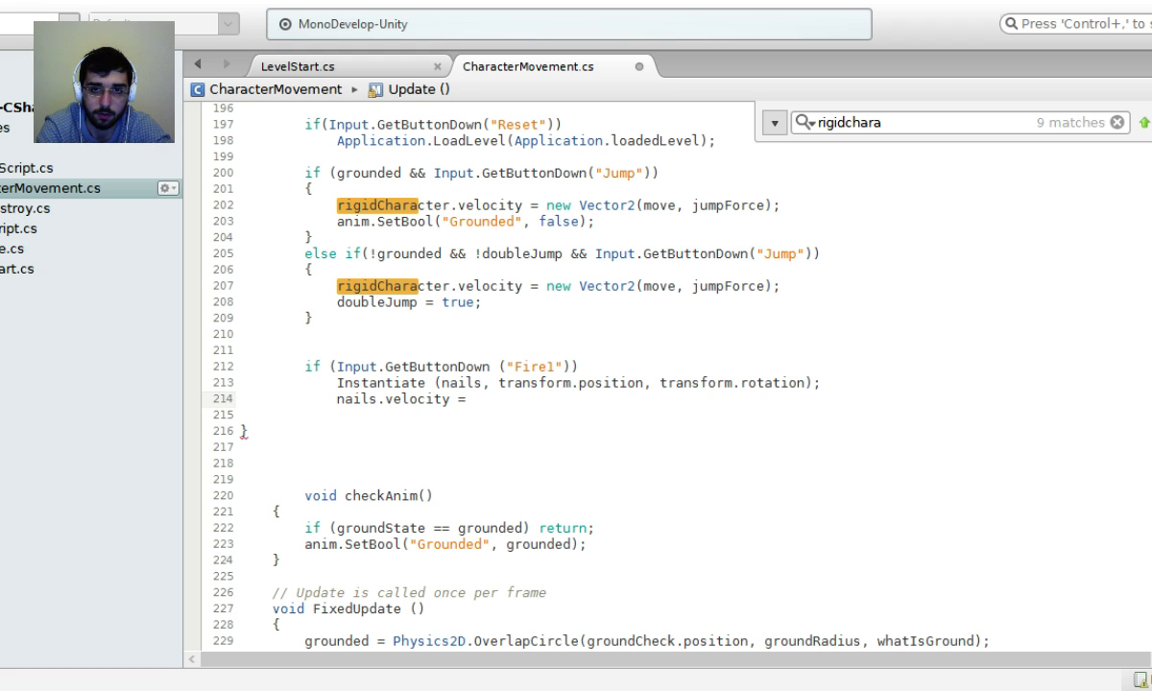
pyautogui.write('new ')
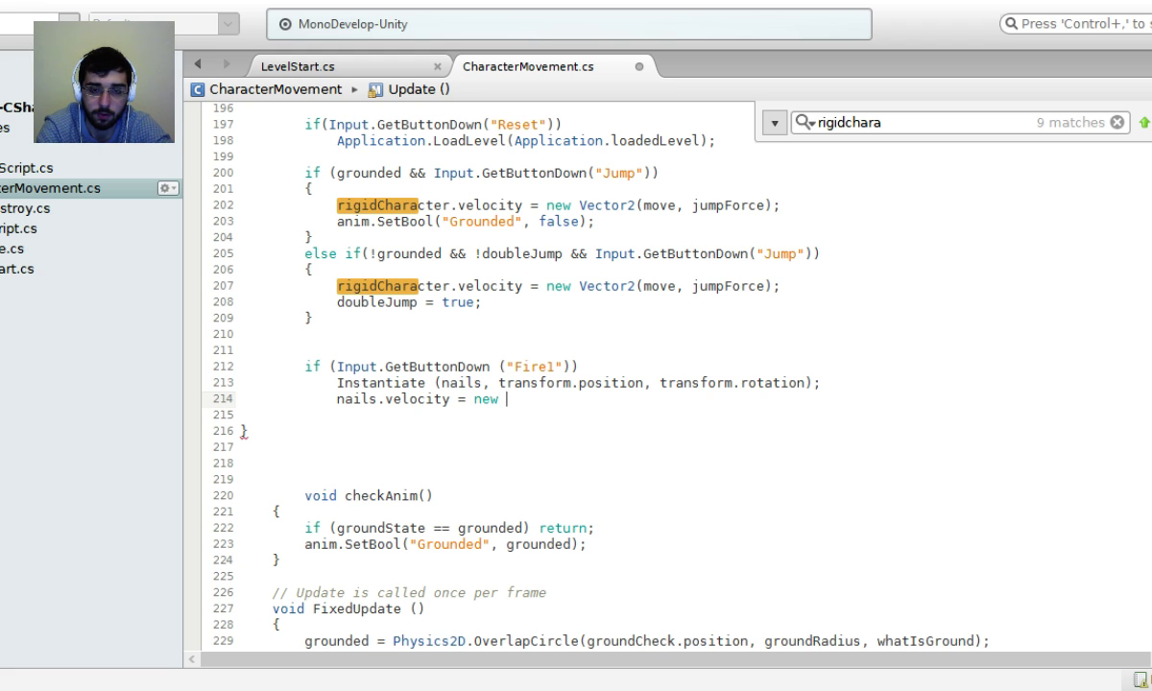
pyautogui.write('Vector2 ')
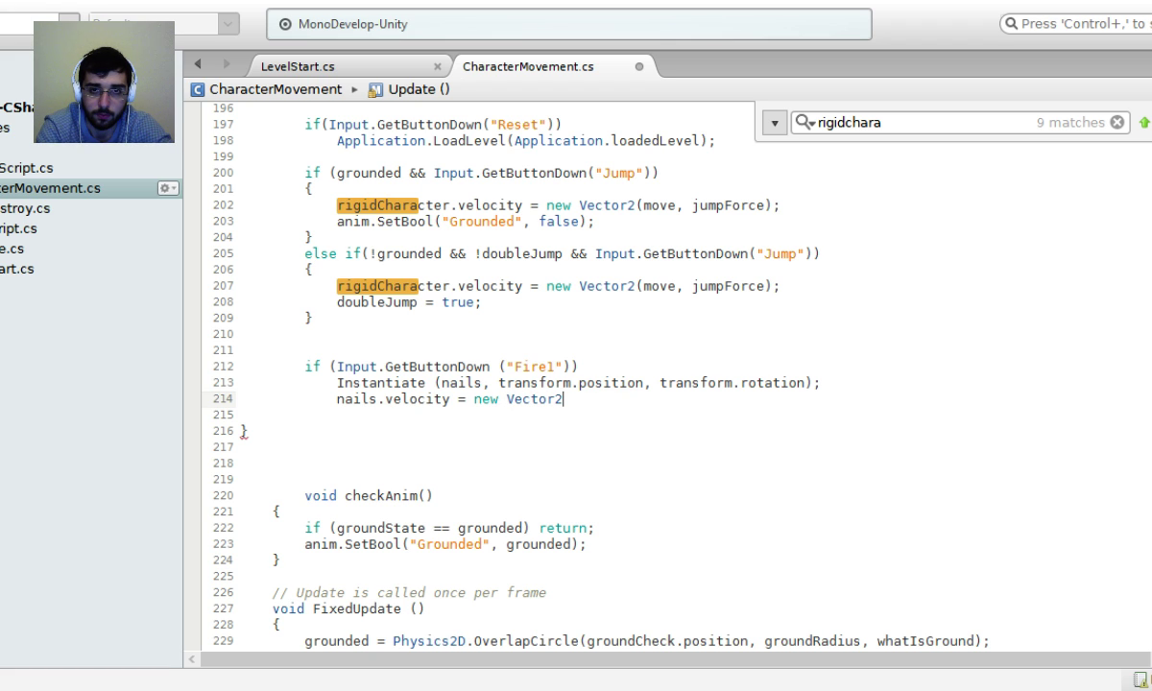
pyautogui.write('(')
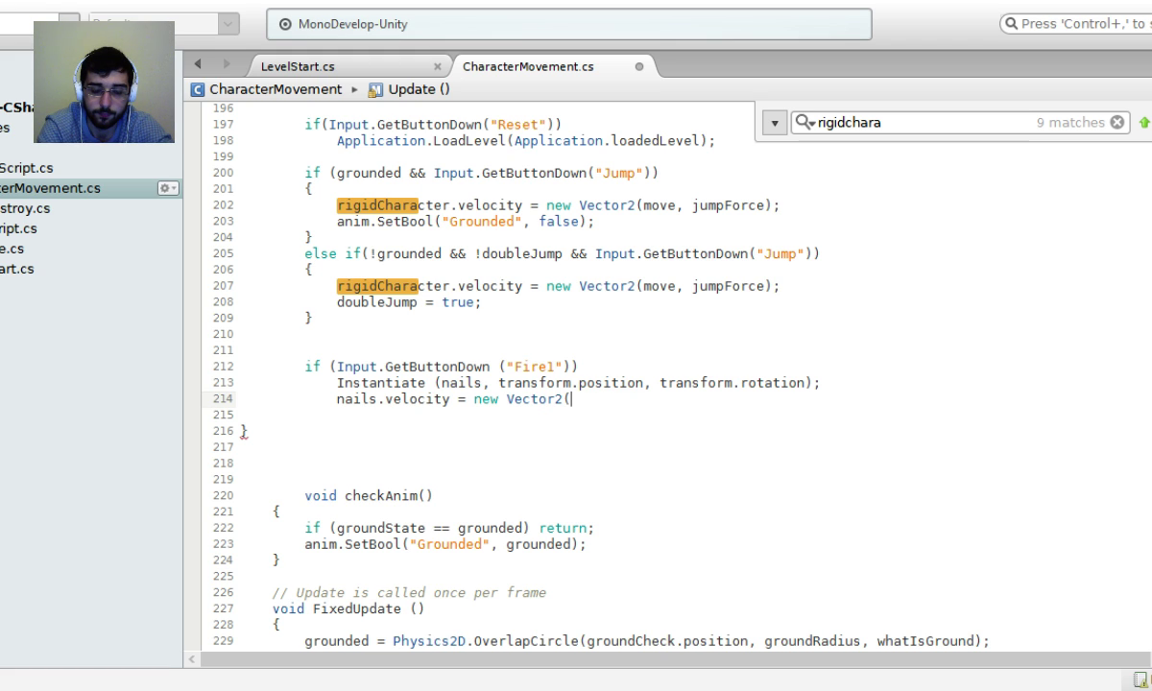
pyautogui.write('10')
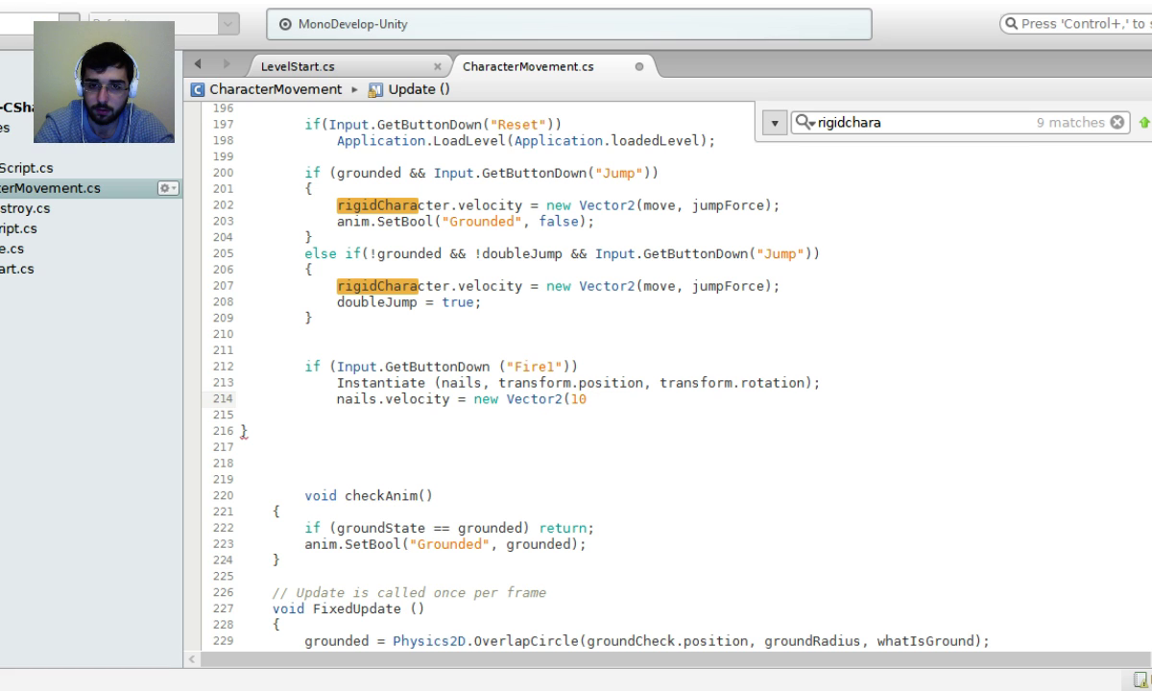
pyautogui.write(', 0);')
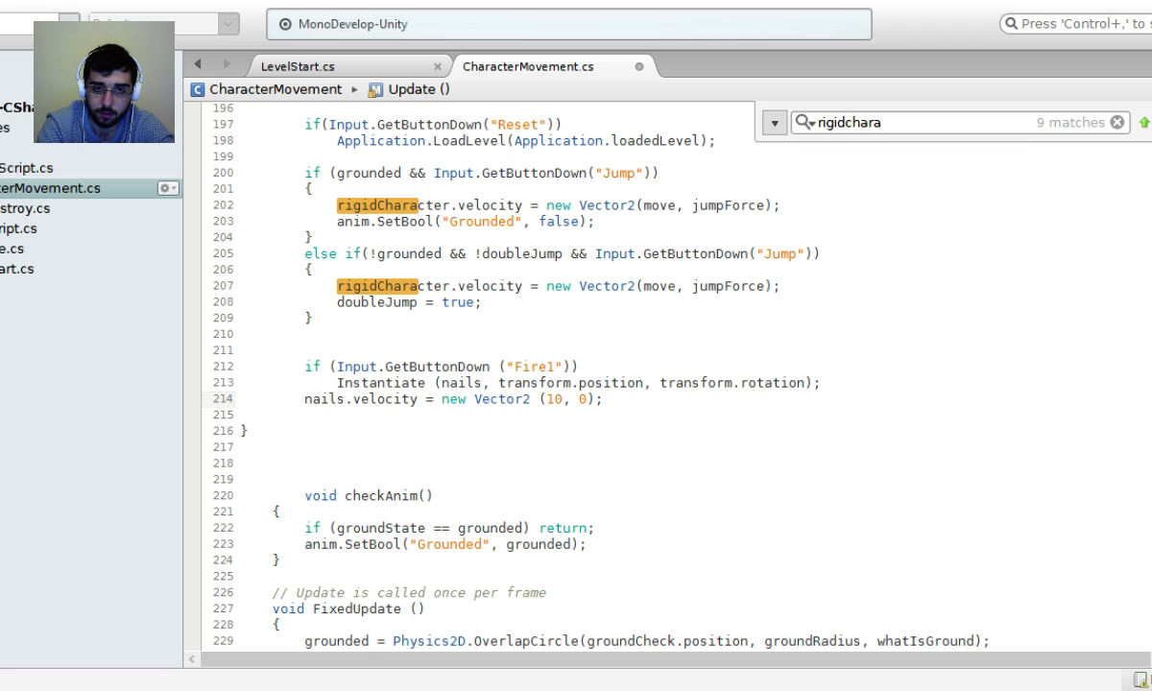
pyautogui.press('F7')
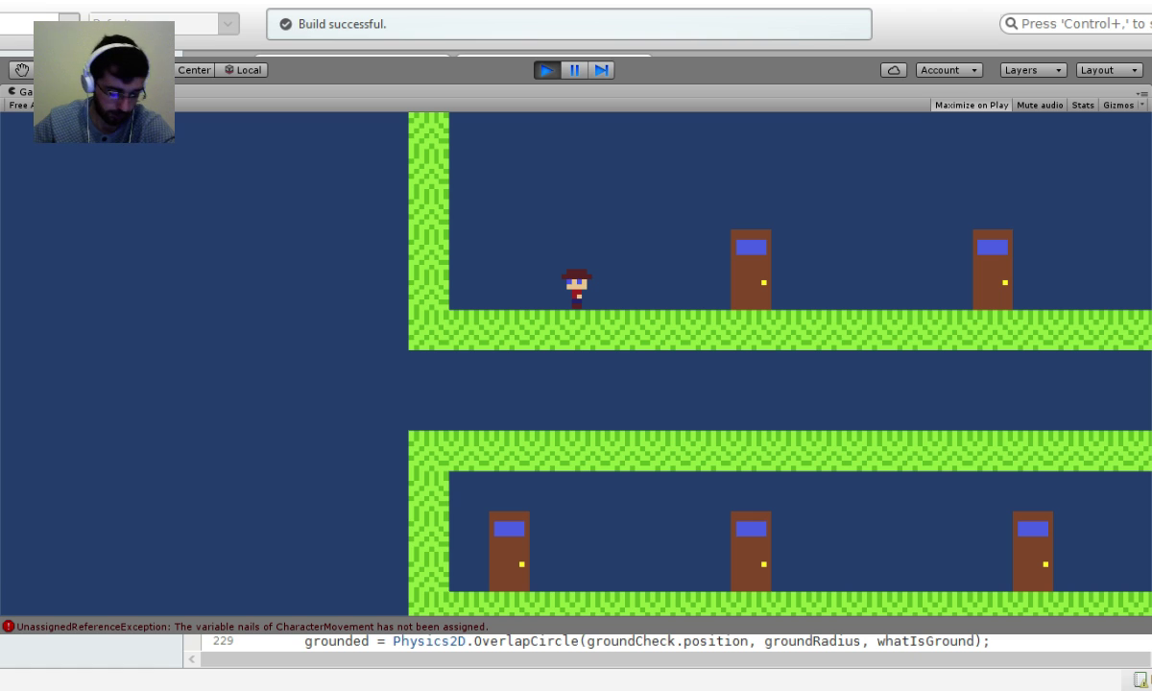
# Play-test the character's jumping and sideways movement in the running game, and stop the game.
pyautogui.press('space')
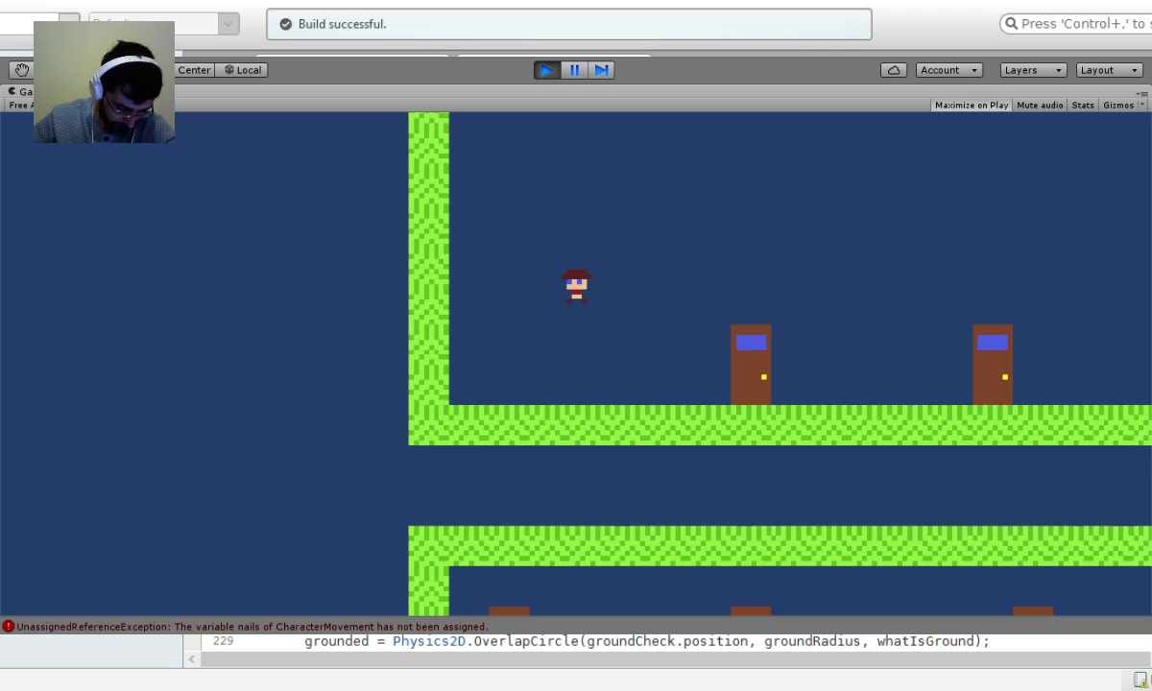
pyautogui.press('space')
pyautogui.press('space')
pyautogui.press('space')
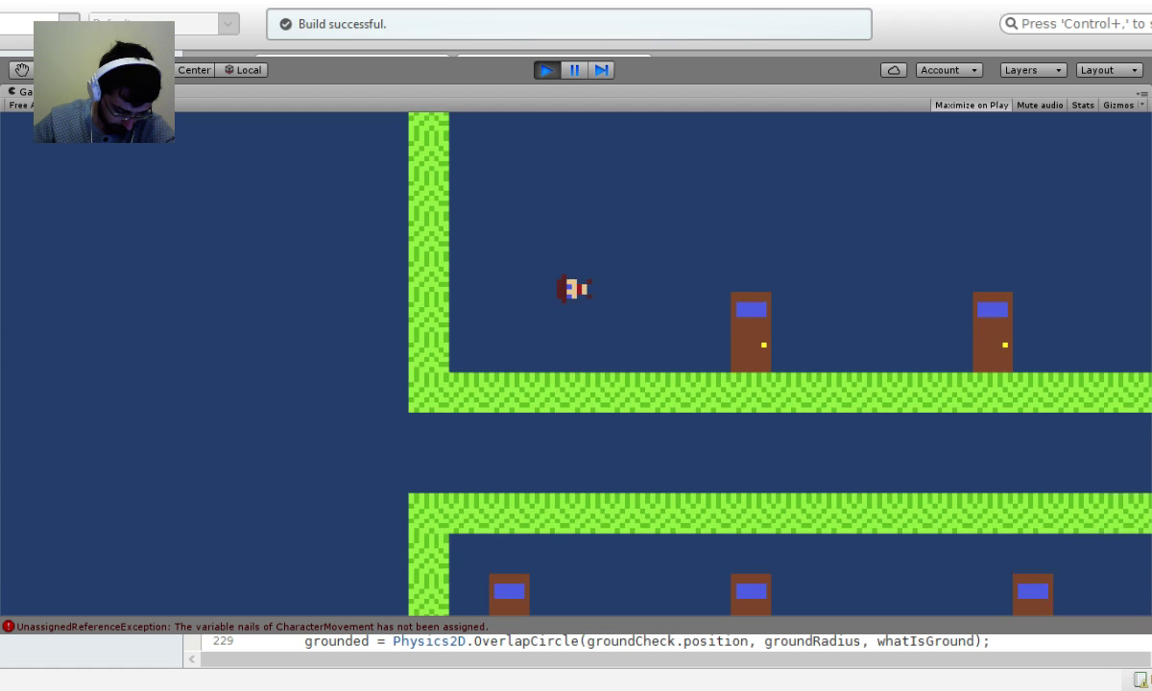
pyautogui.press('space')
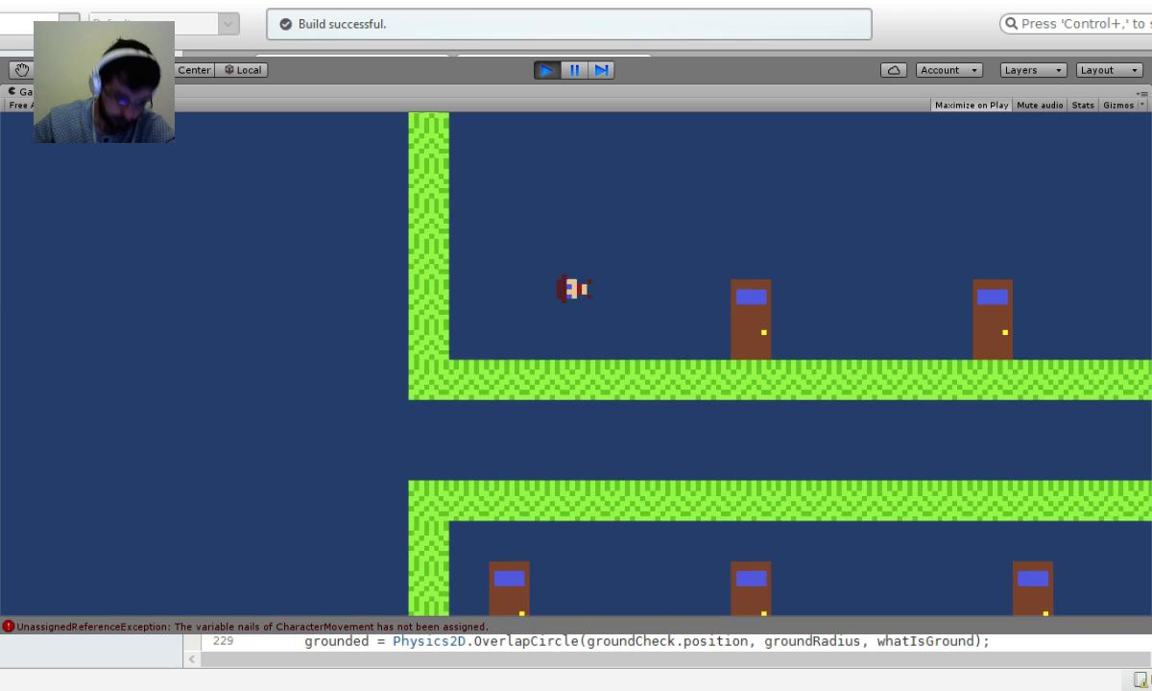
pyautogui.press('Left')
pyautogui.press('space')
pyautogui.press('Right')
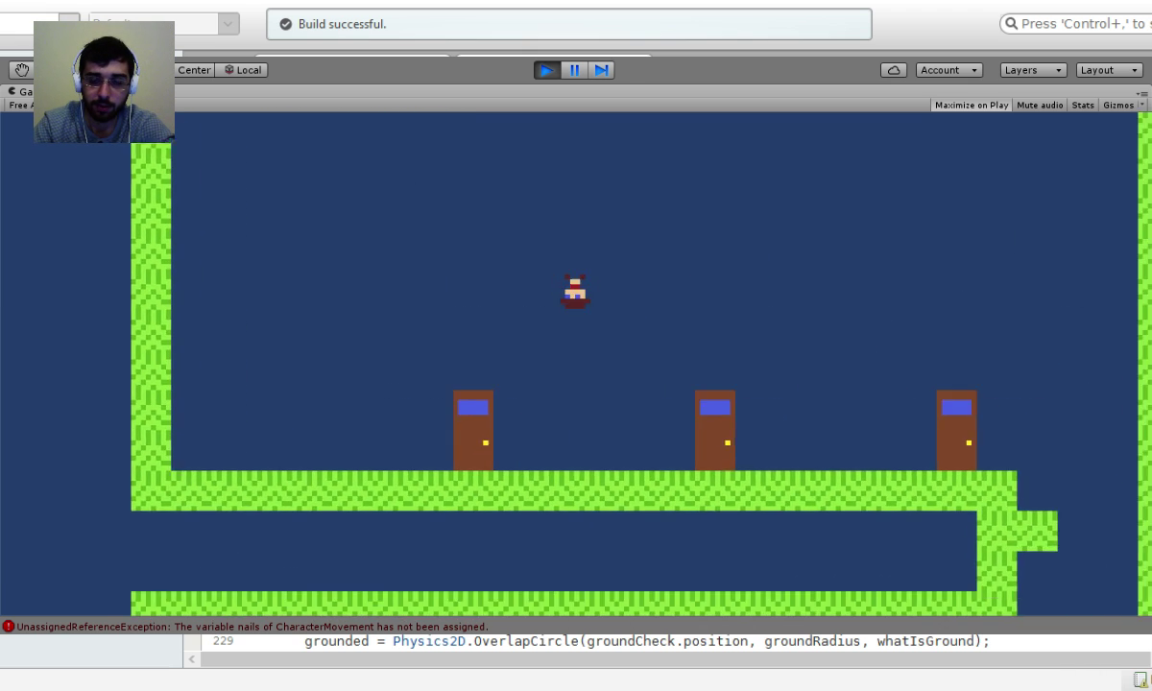
pyautogui.press('space')
pyautogui.press('Left')
pyautogui.press('space')
pyautogui.press('space')
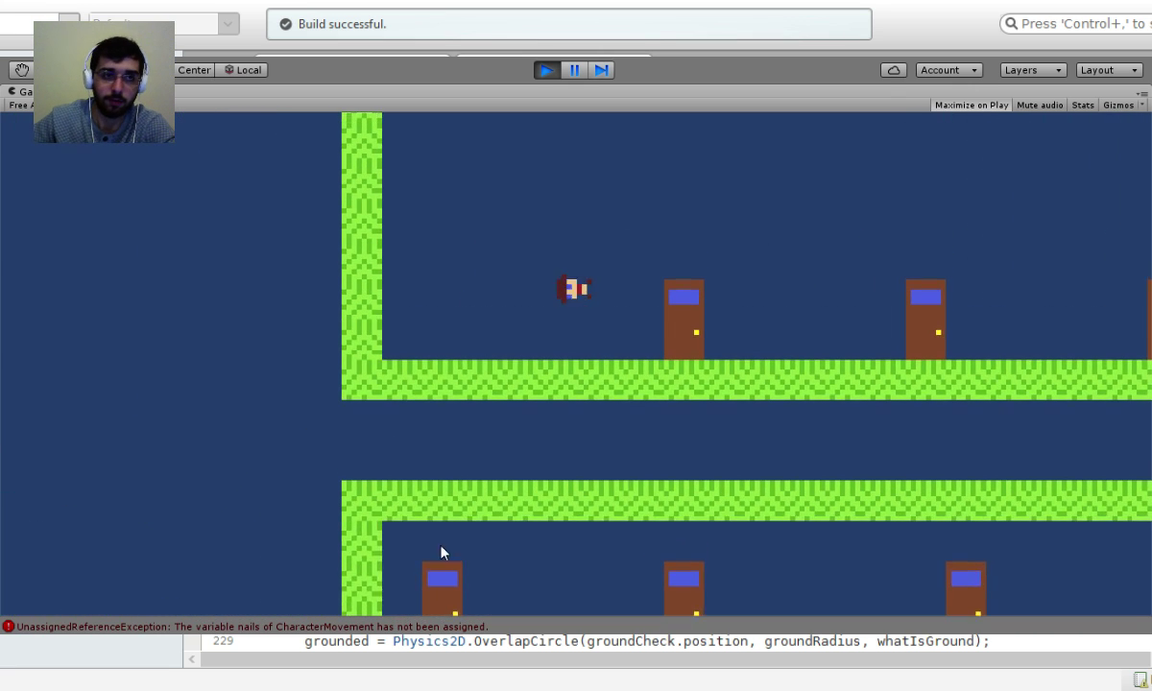
pyautogui.click(544, 69)
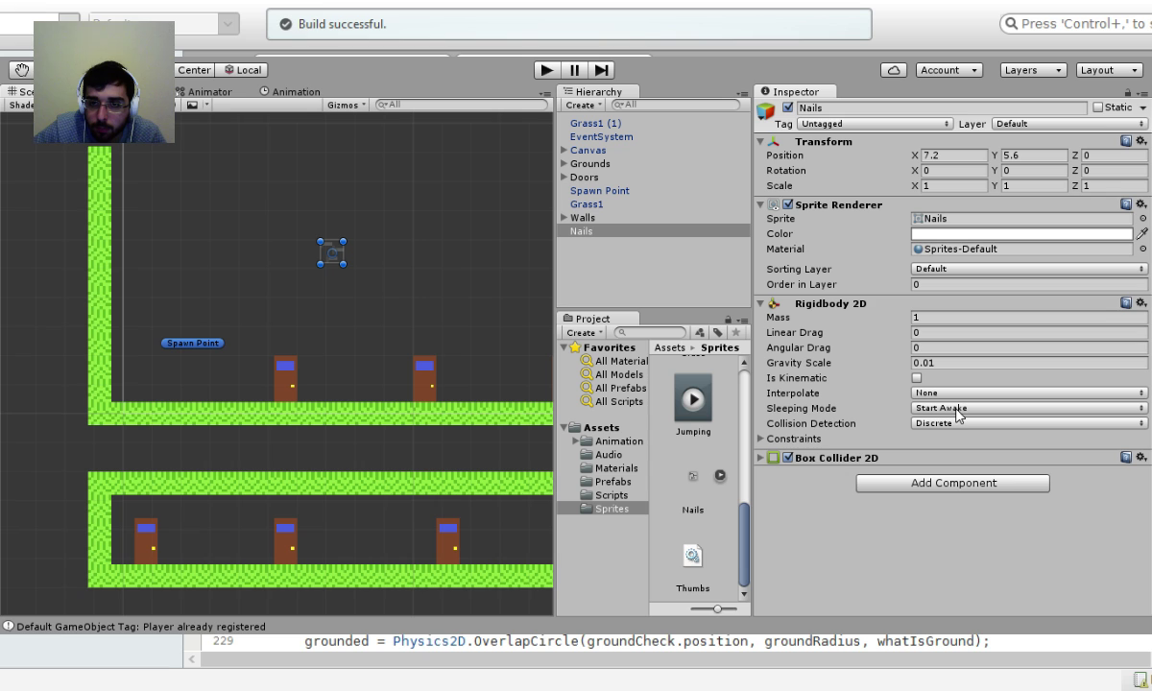
# Run the game, move and jump the character around the Nails object, and stop the game.
pyautogui.click(920, 378)
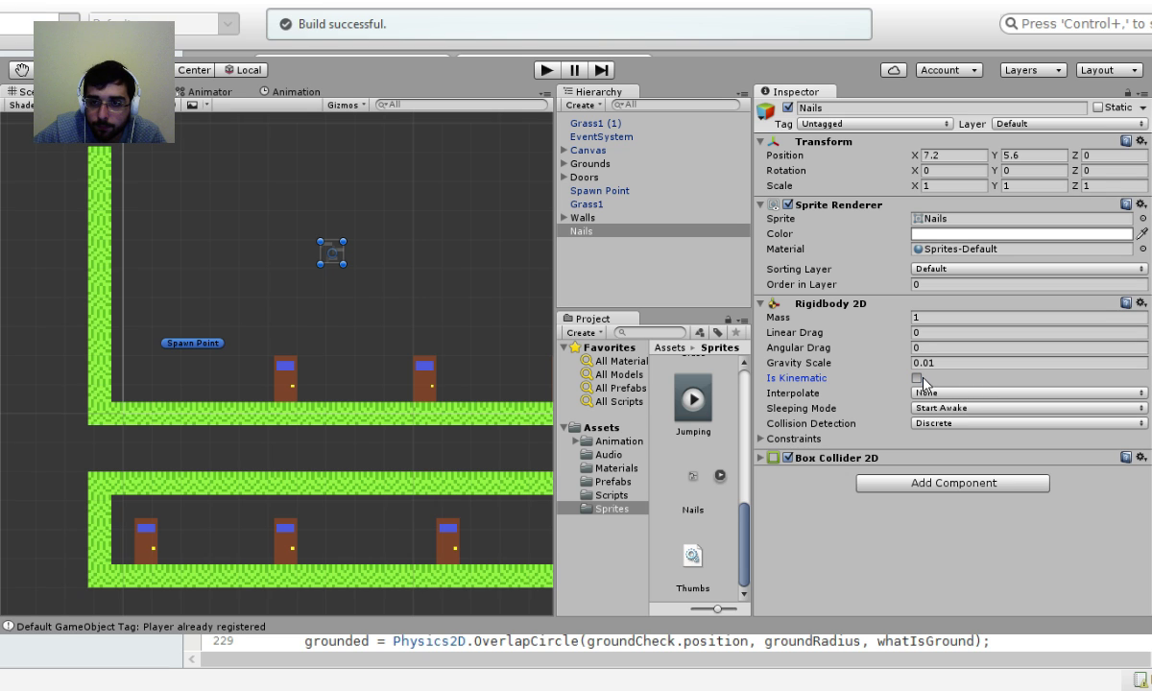
pyautogui.click(917, 378)
pyautogui.hotkey('ctrl', 'p')
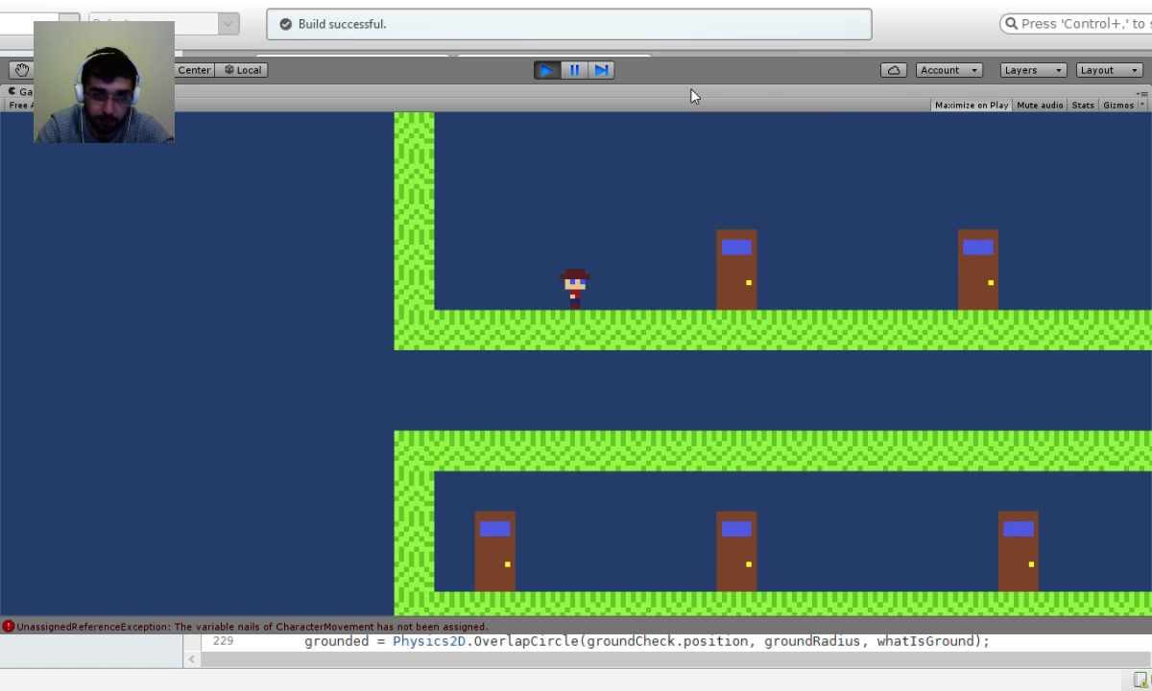
pyautogui.press('f')
pyautogui.press('Right')
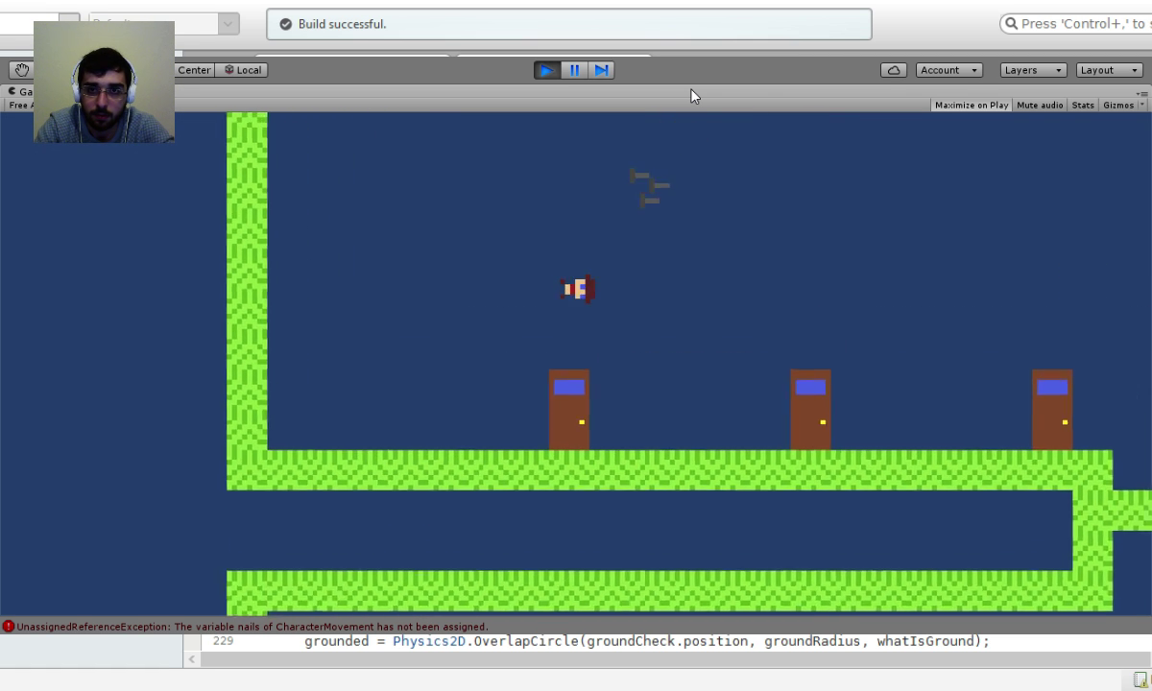
pyautogui.press('space')
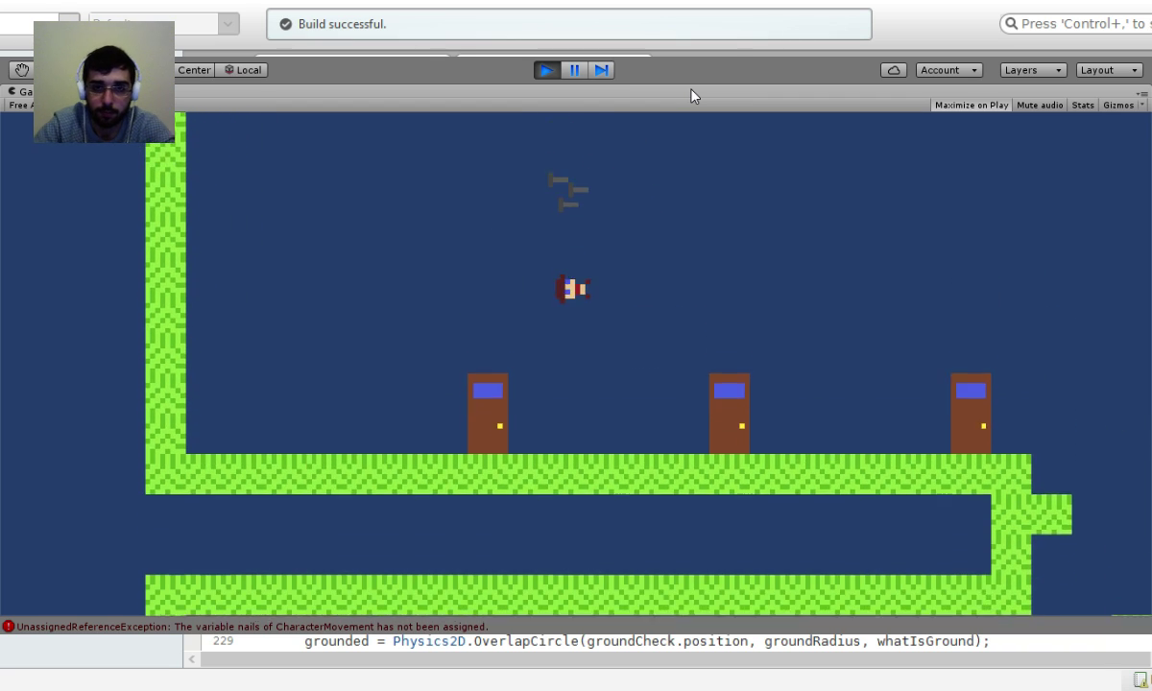
pyautogui.click(547, 70)
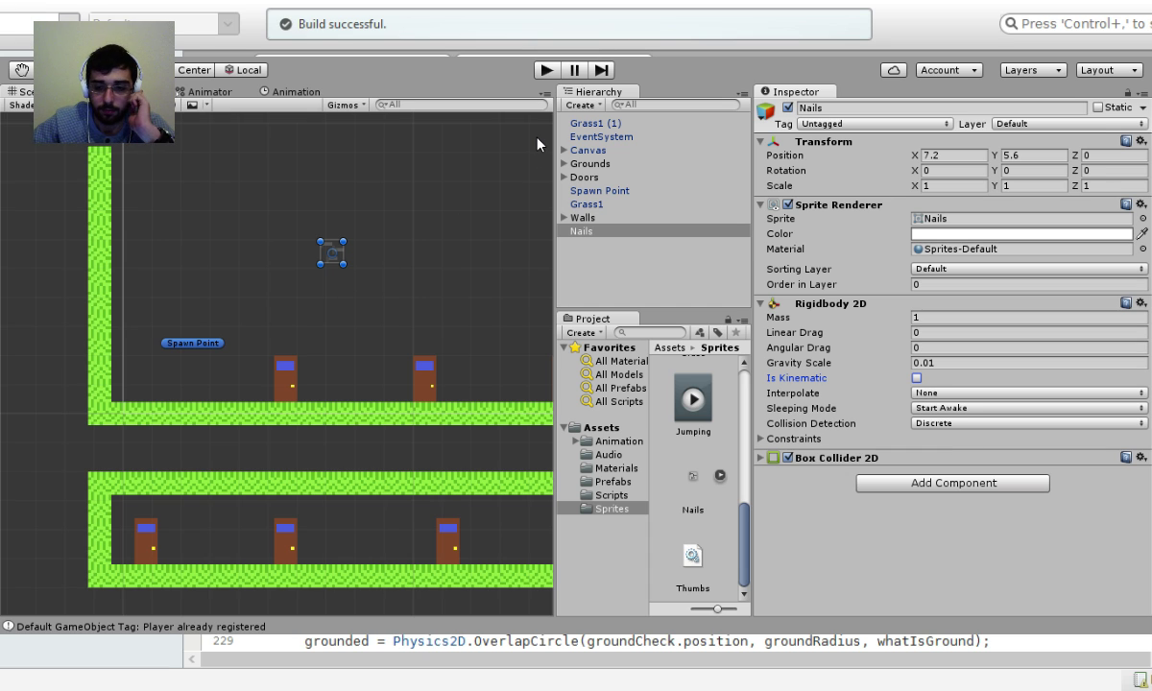
# Delete the Nails object from the scene.
pyautogui.moveTo(358, 198); pyautogui.dragTo(280, 307)
pyautogui.press('Delete')
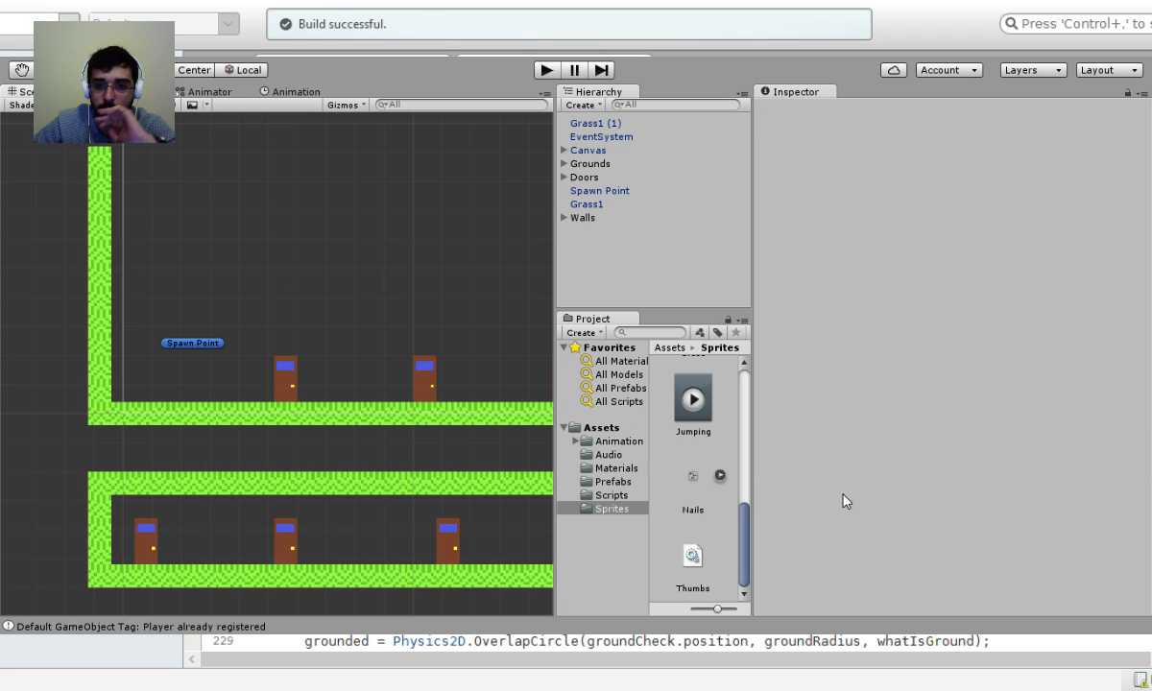
# Set the Positive Button of the second Fire1 axis in the InputManager to z.
pyautogui.scroll(5, 706, 538)
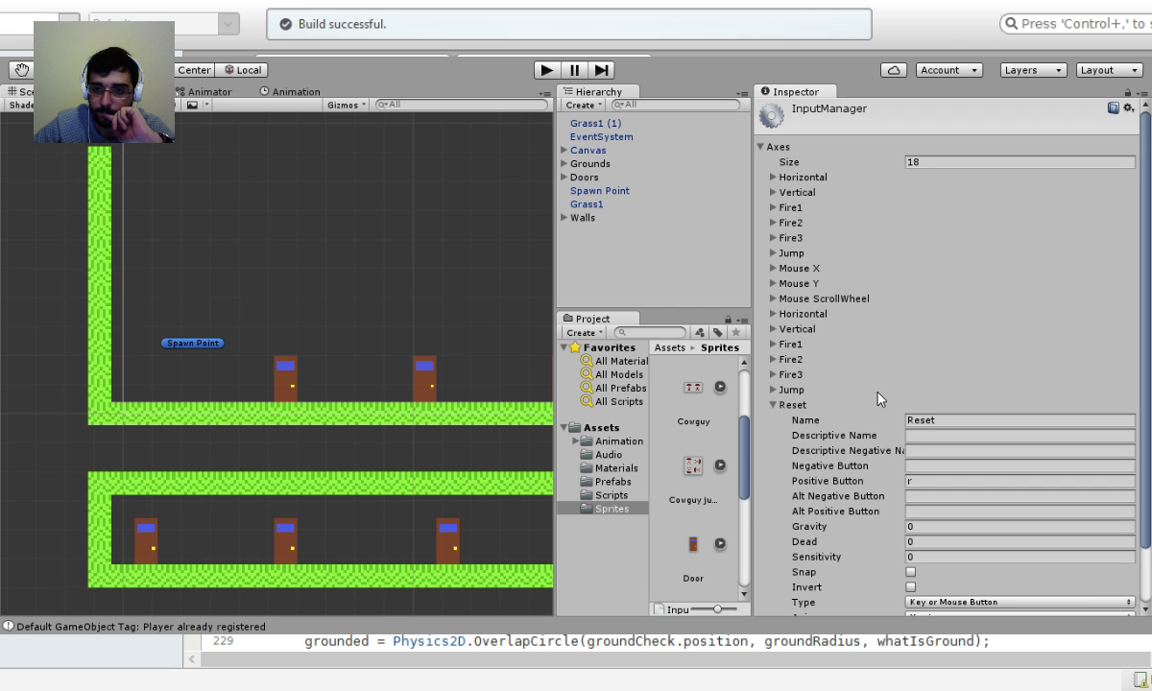
pyautogui.scroll(-2, 903, 411)
pyautogui.scroll(-1, 904, 408)
pyautogui.click(777, 279)
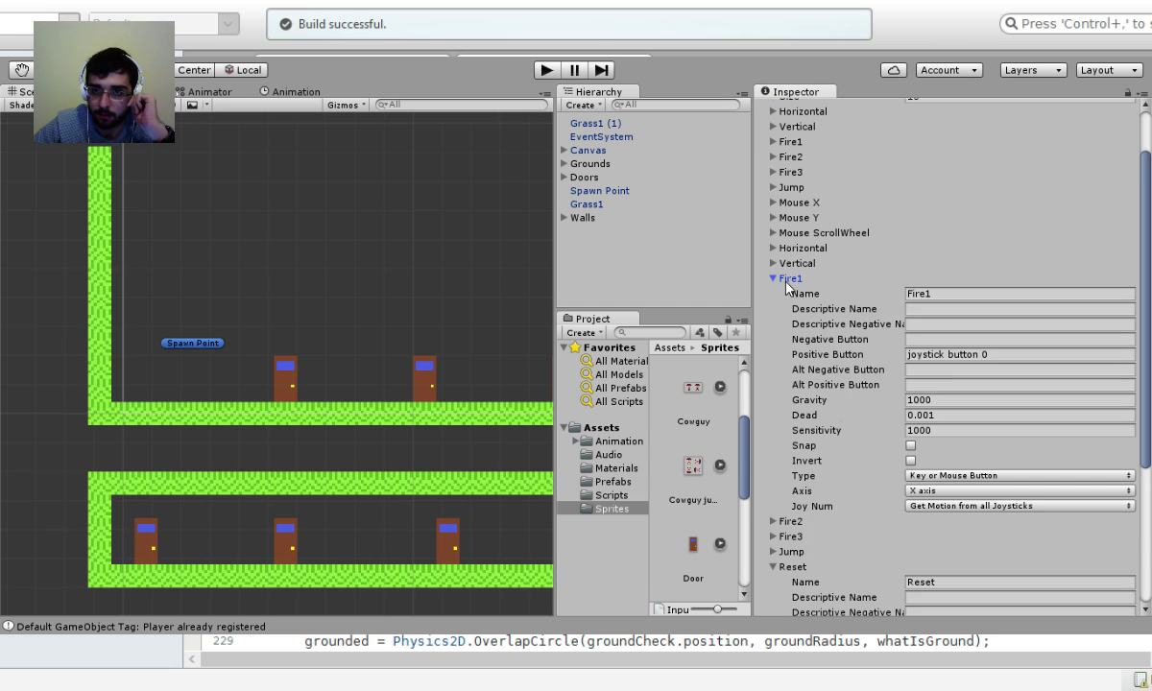
pyautogui.click(991, 354)
pyautogui.write('z')
pyautogui.click(977, 323)
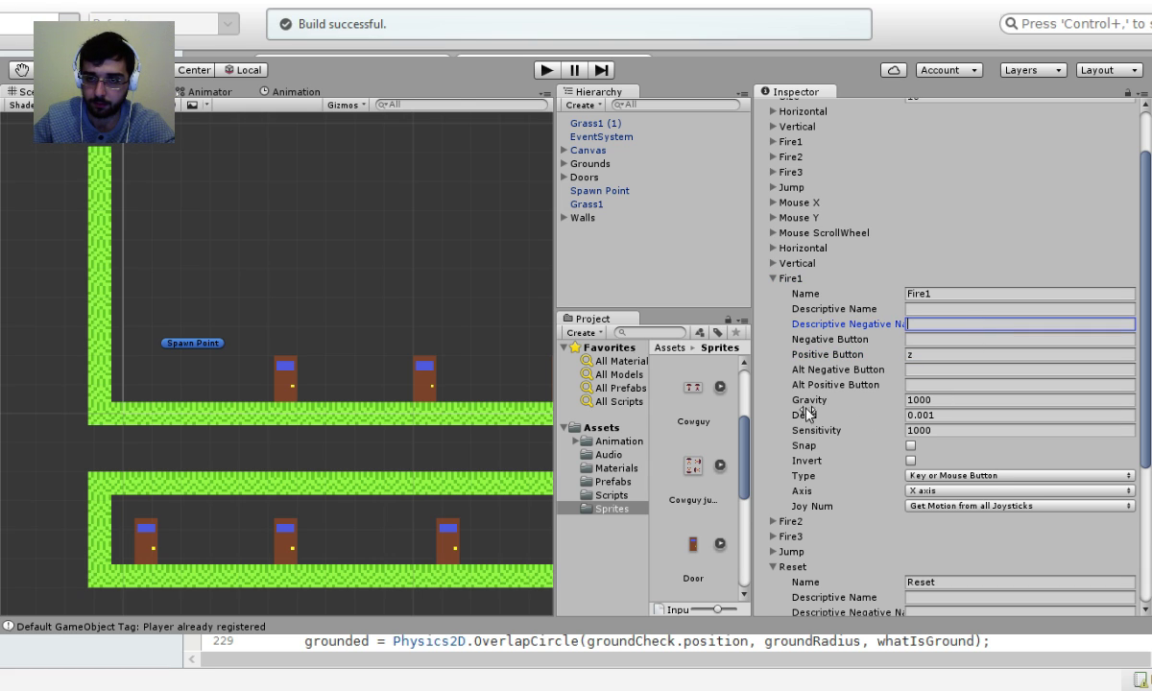
# Run the game to test the Fire1 input, pause it and stop it.
pyautogui.click(543, 70)
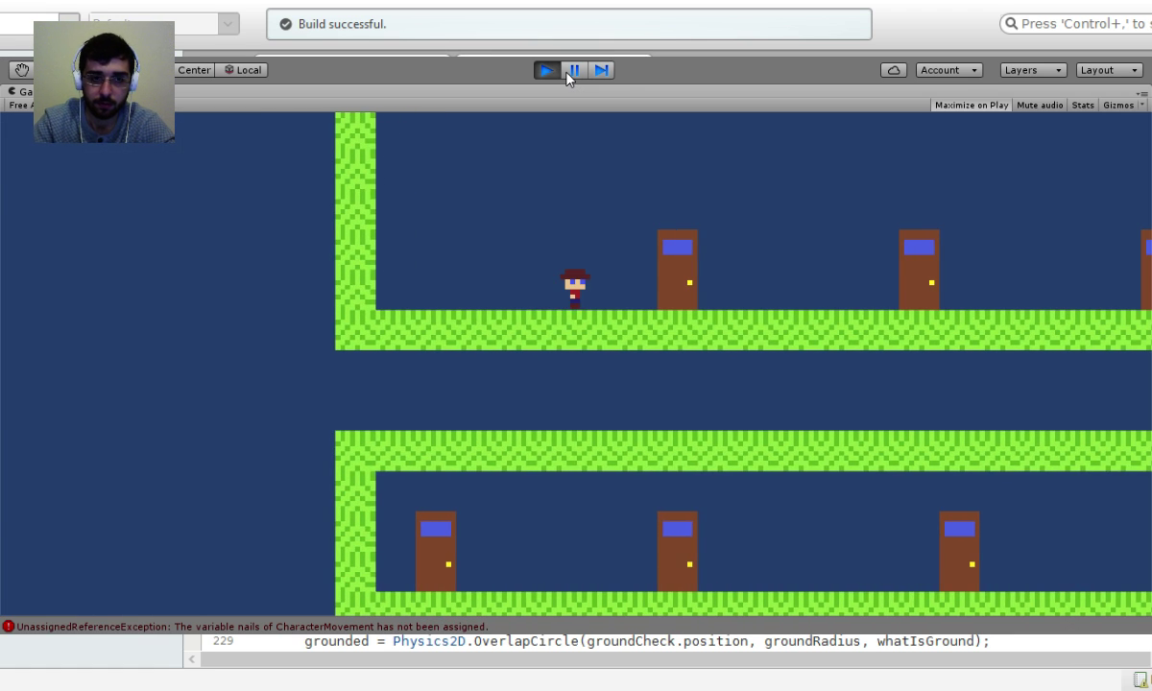
pyautogui.click(567, 71)
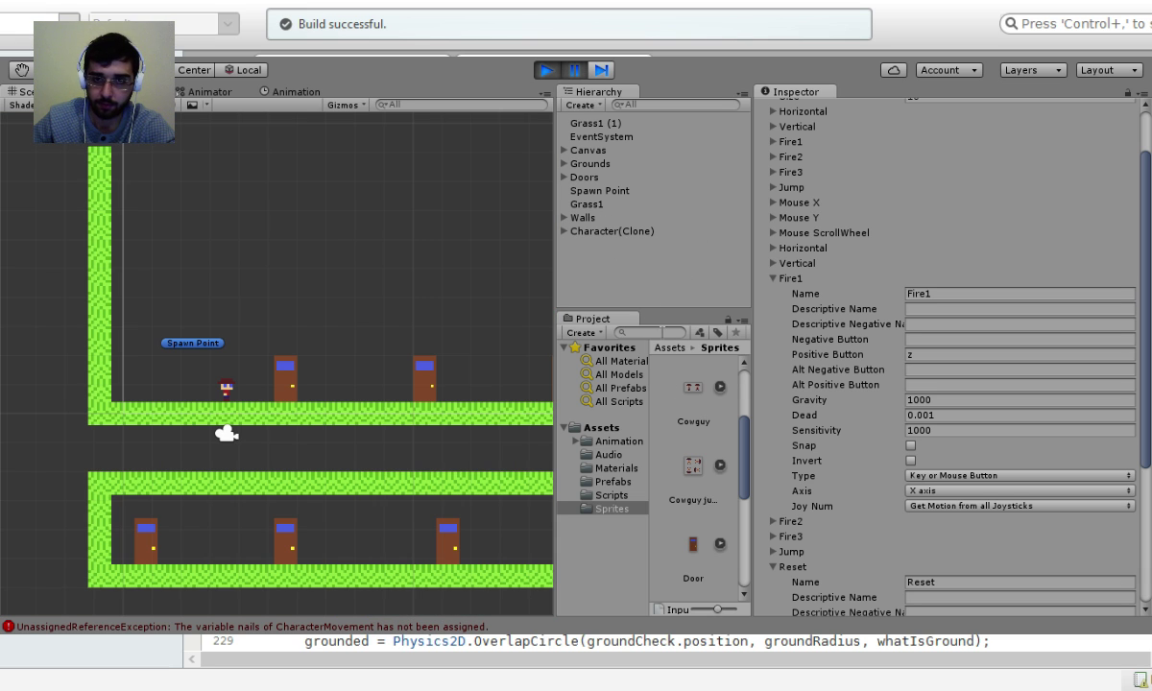
pyautogui.click(543, 70)
# Add the Nails sprite from the Sprites folder to the scene hierarchy as a new object.
pyautogui.scroll(-3, 699, 506)
pyautogui.scroll(-5, 698, 506)
pyautogui.click(693, 480)
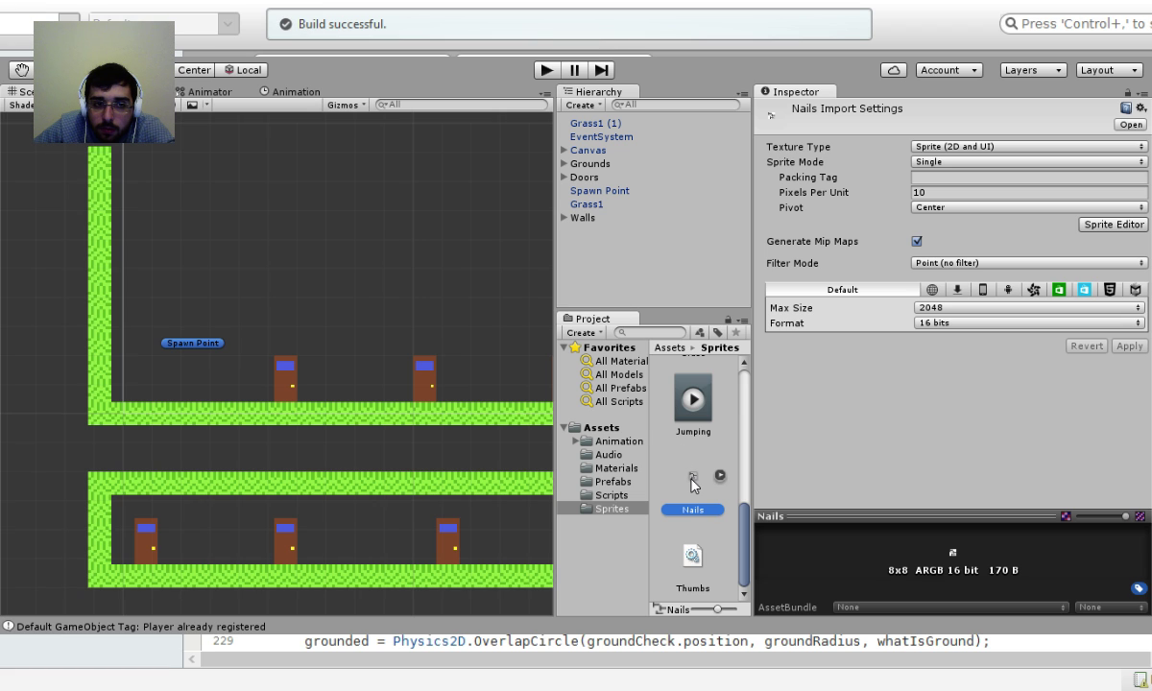
pyautogui.hotkey('ctrl', 'z')
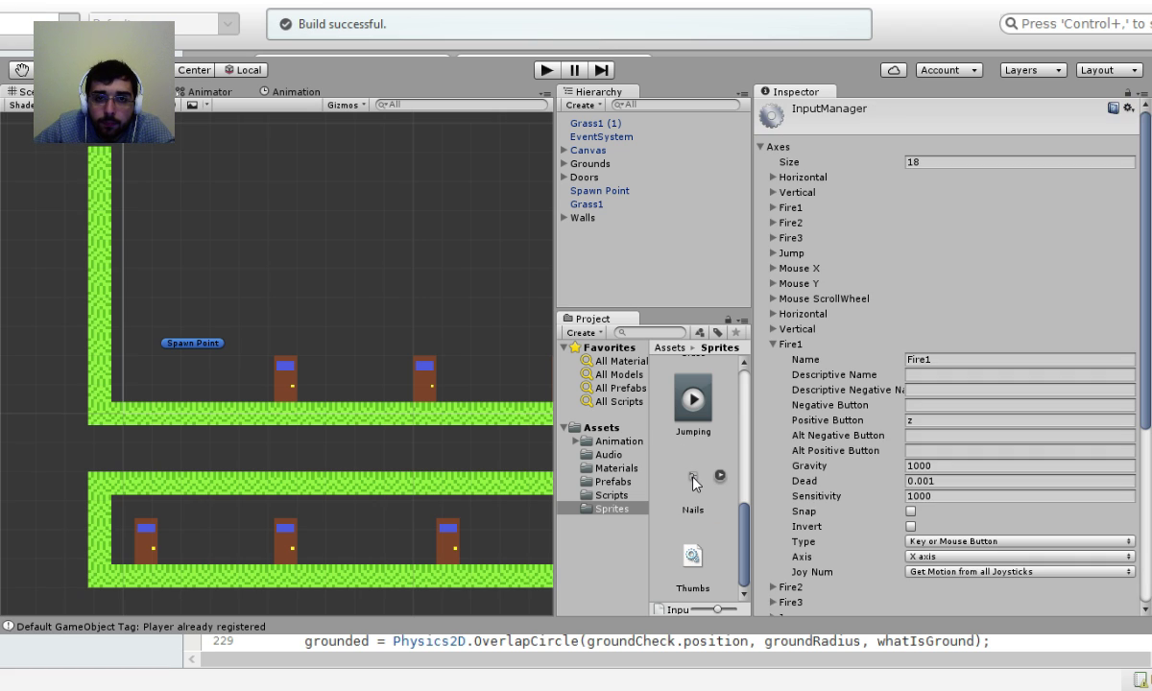
pyautogui.moveTo(693, 475); pyautogui.dragTo(597, 273)
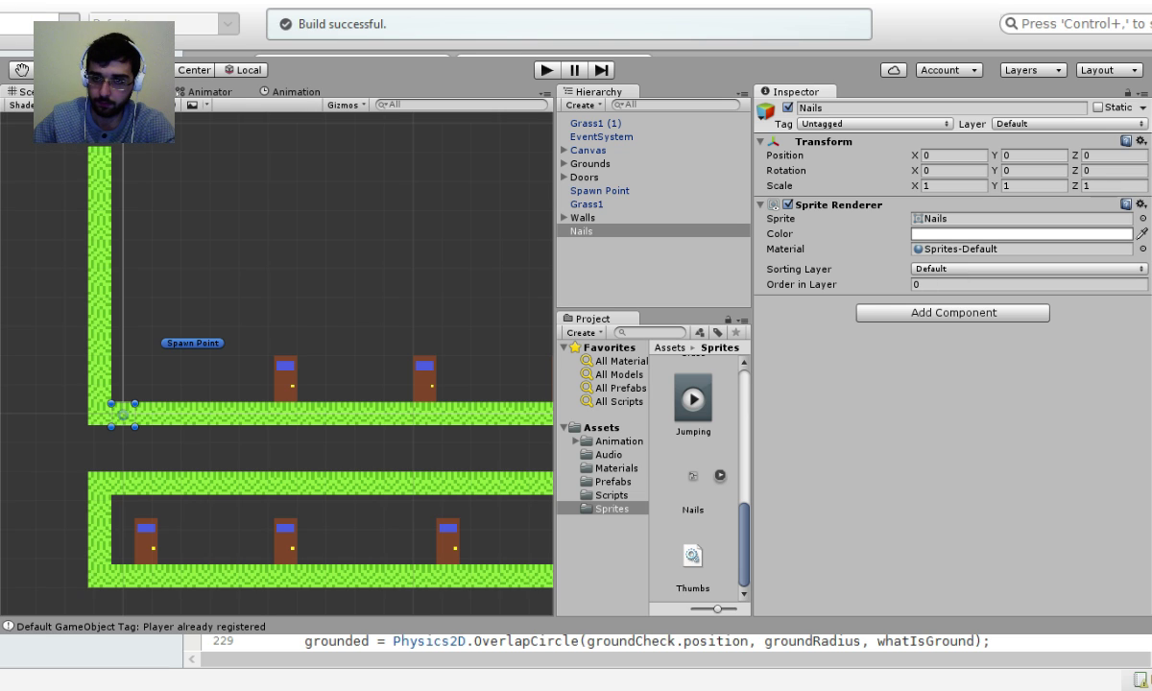
# Add Box Collider 2D and Rigidbody 2D components to the Nails object, with a Gravity Scale of 0.014.
pyautogui.click(889, 389)
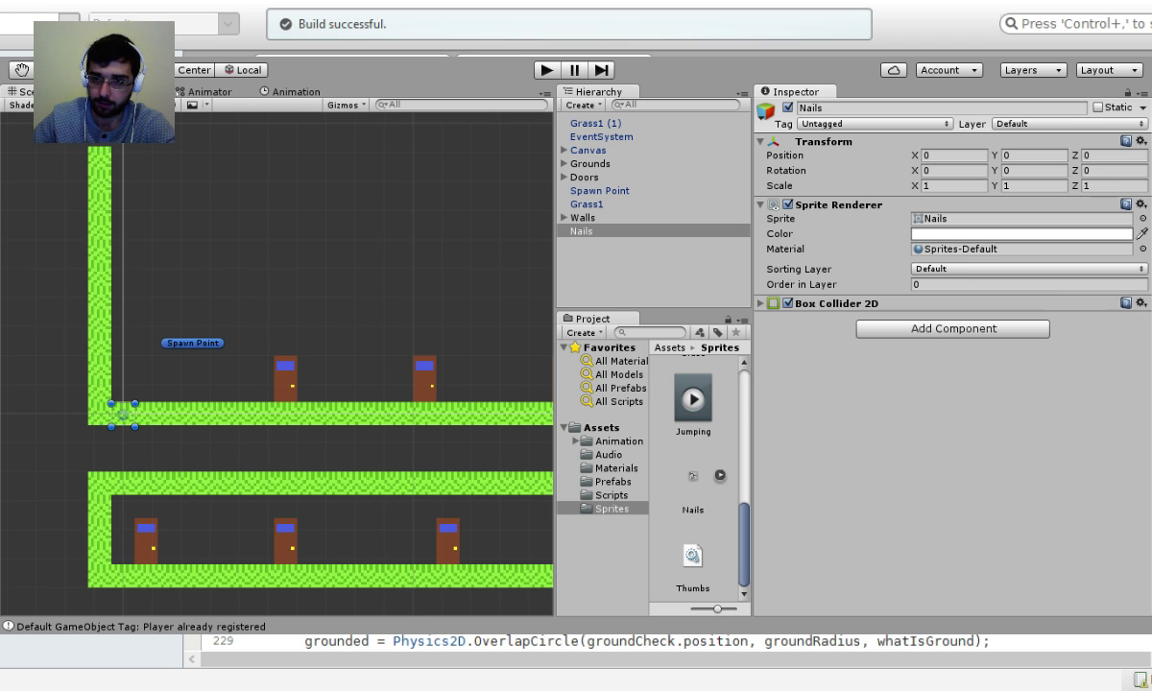
pyautogui.click(892, 377)
pyautogui.click(913, 379)
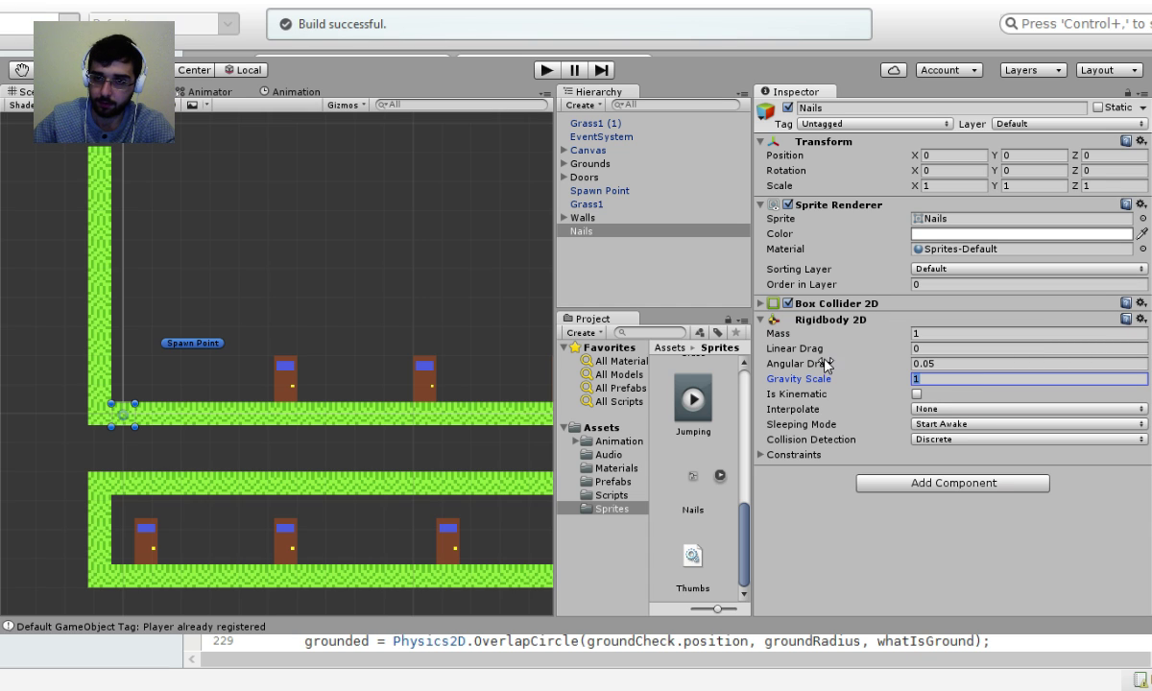
pyautogui.write('0.014')
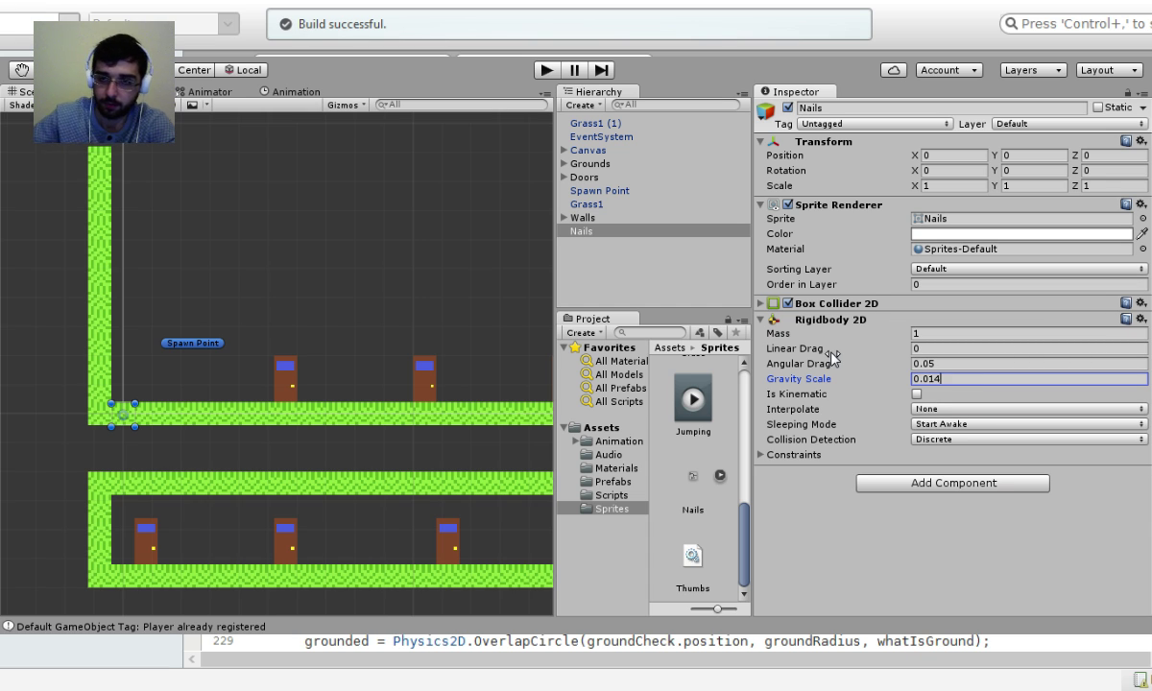
# Set the Nails object's Rigidbody 2D Angular Drag to 0 and Gravity Scale to 0.01.
pyautogui.click(945, 363)
pyautogui.press('Right')
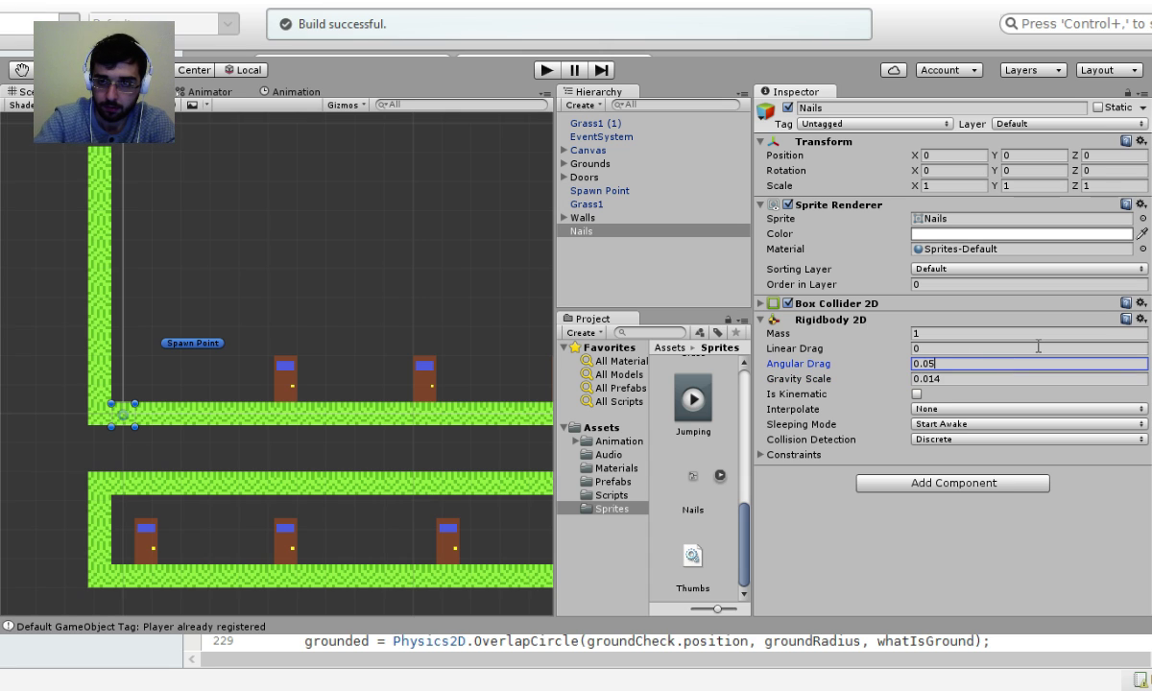
pyautogui.click(979, 380)
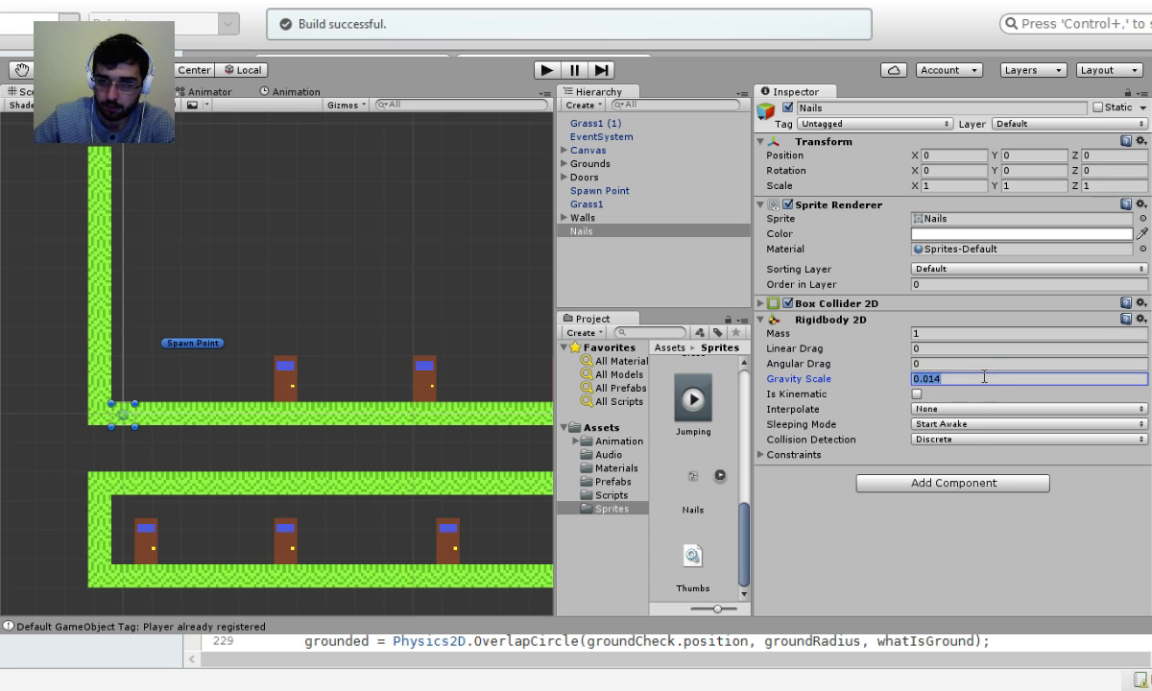
pyautogui.press('Right')
pyautogui.press('BackSpace')
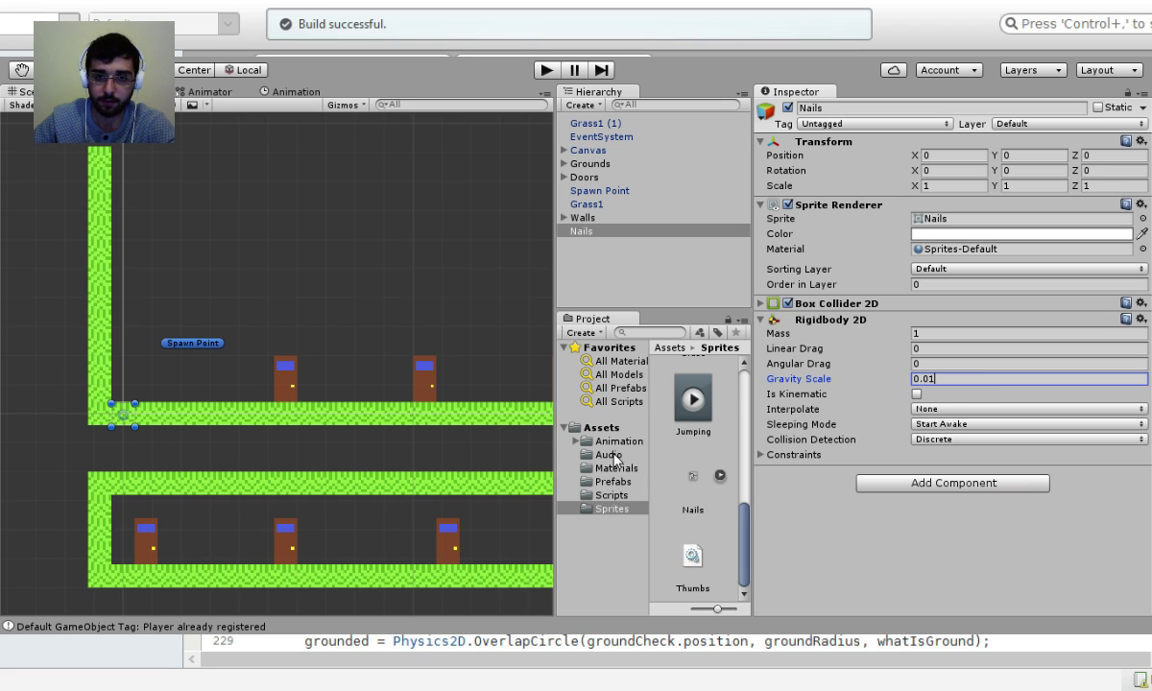
# Save the Nails scene object as a prefab in the Prefabs folder.
pyautogui.click(607, 481)
pyautogui.scroll(-3, 663, 456)
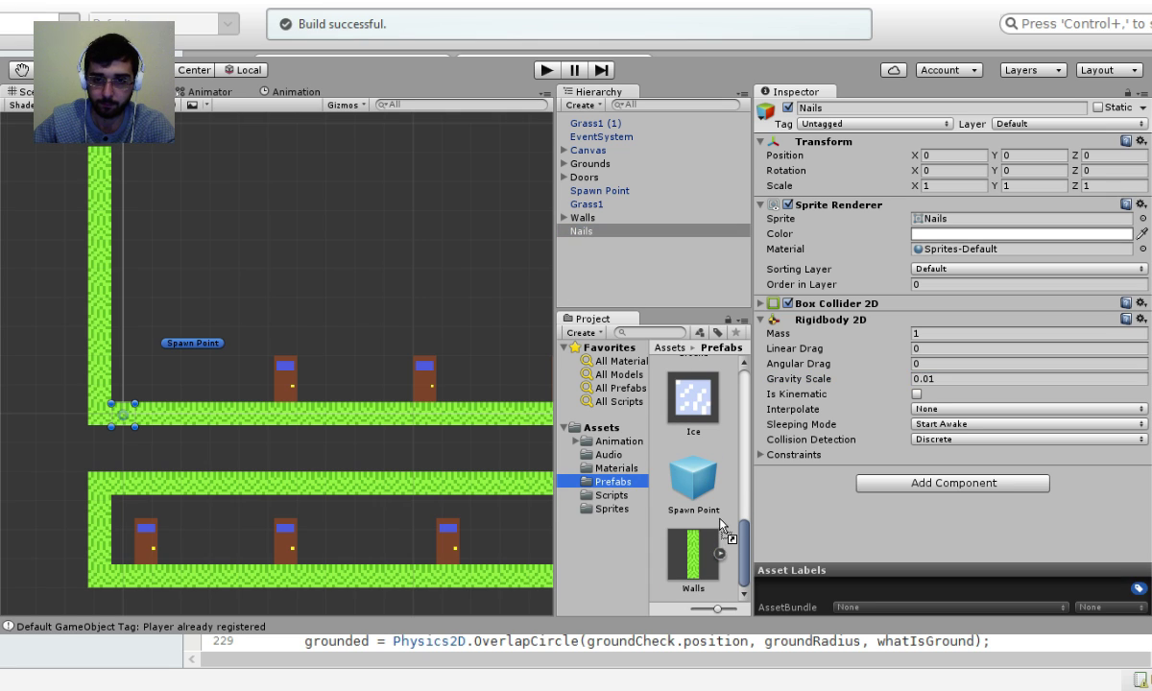
pyautogui.moveTo(722, 525); pyautogui.dragTo(718, 523)
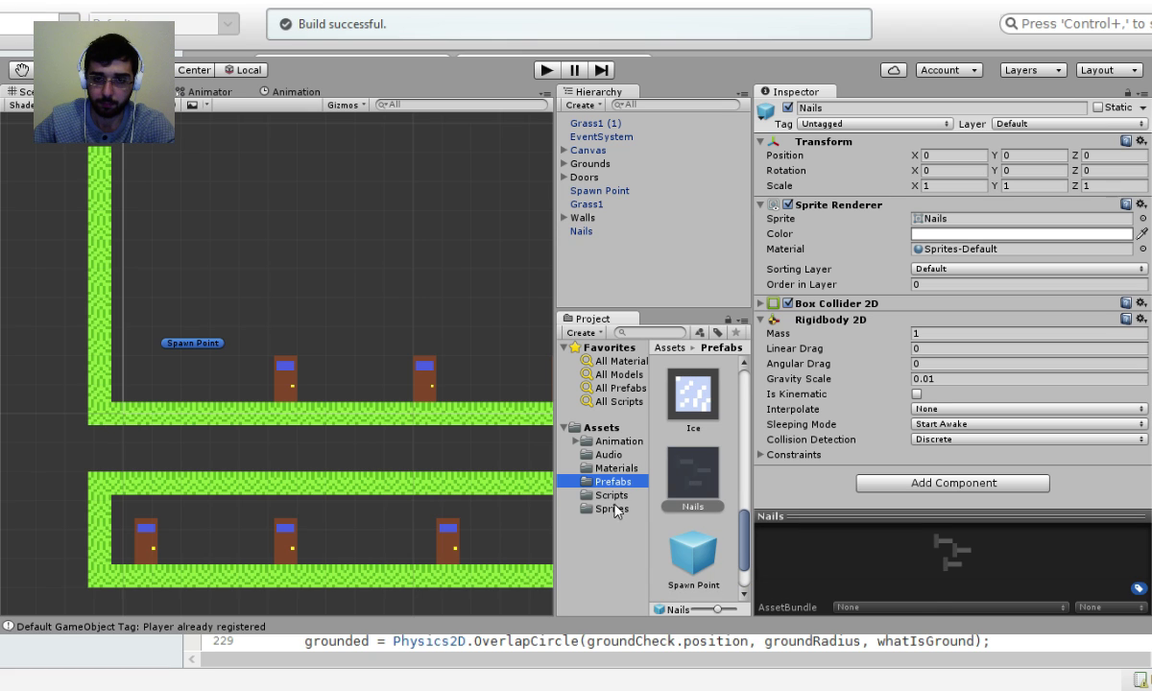
# Assign the Nails prefab to the Nails field of the Character prefab's Character Movement script.
pyautogui.scroll(5, 650, 446)
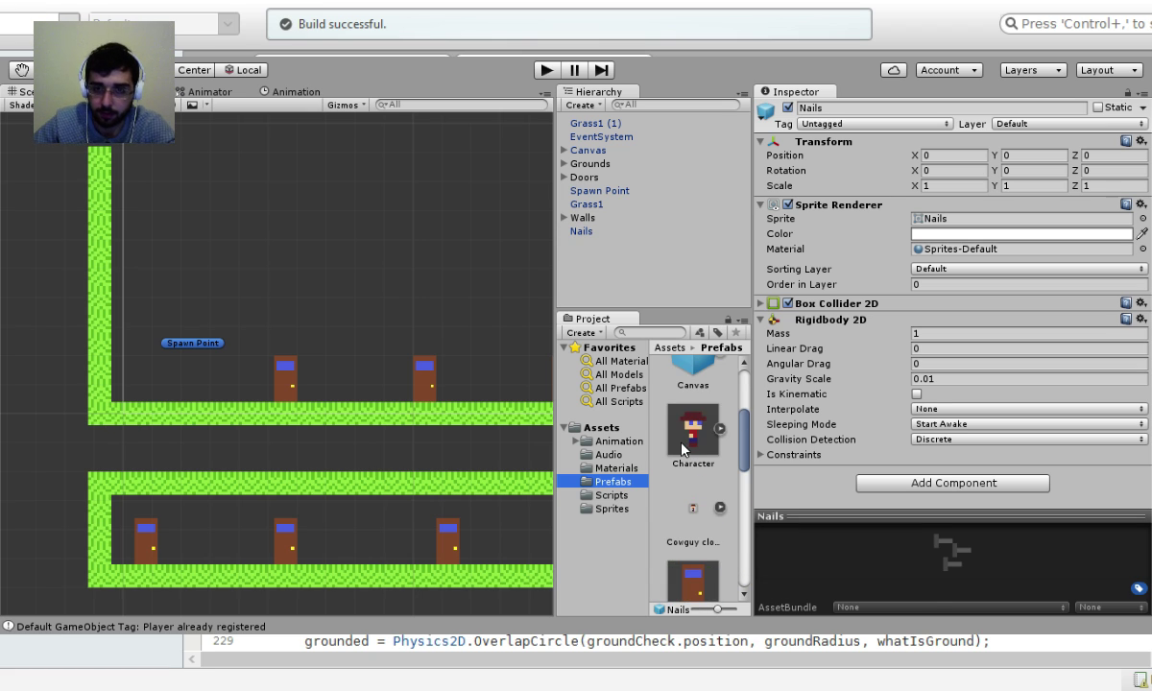
pyautogui.click(683, 447)
pyautogui.scroll(-5, 684, 447)
pyautogui.scroll(-5, 974, 451)
pyautogui.scroll(-4, 974, 451)
pyautogui.moveTo(822, 461); pyautogui.dragTo(950, 401)
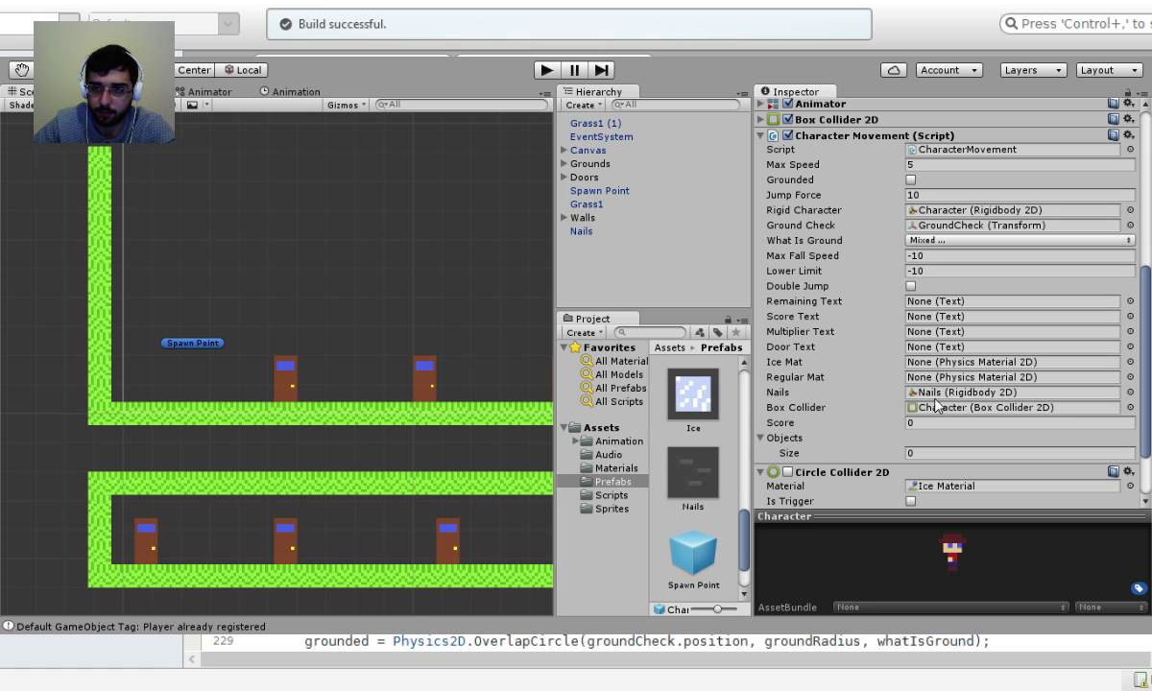
# Run the game, test firing nails while moving and jumping in both directions, and stop it.
pyautogui.click(545, 70)
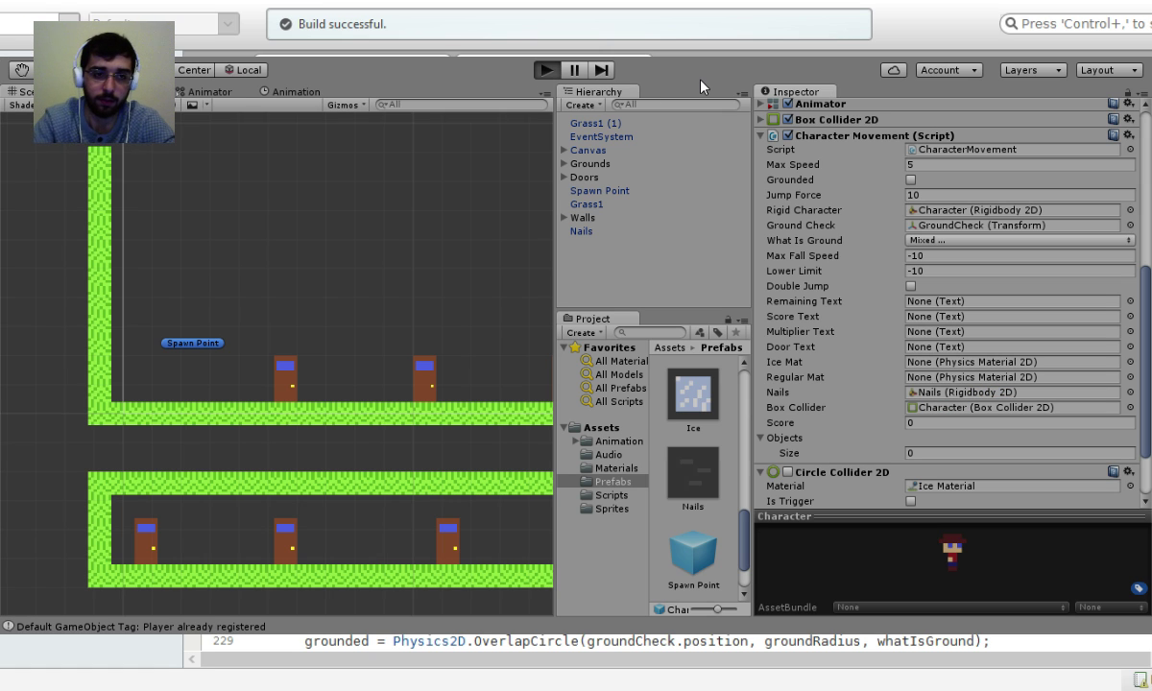
pyautogui.press('Right')
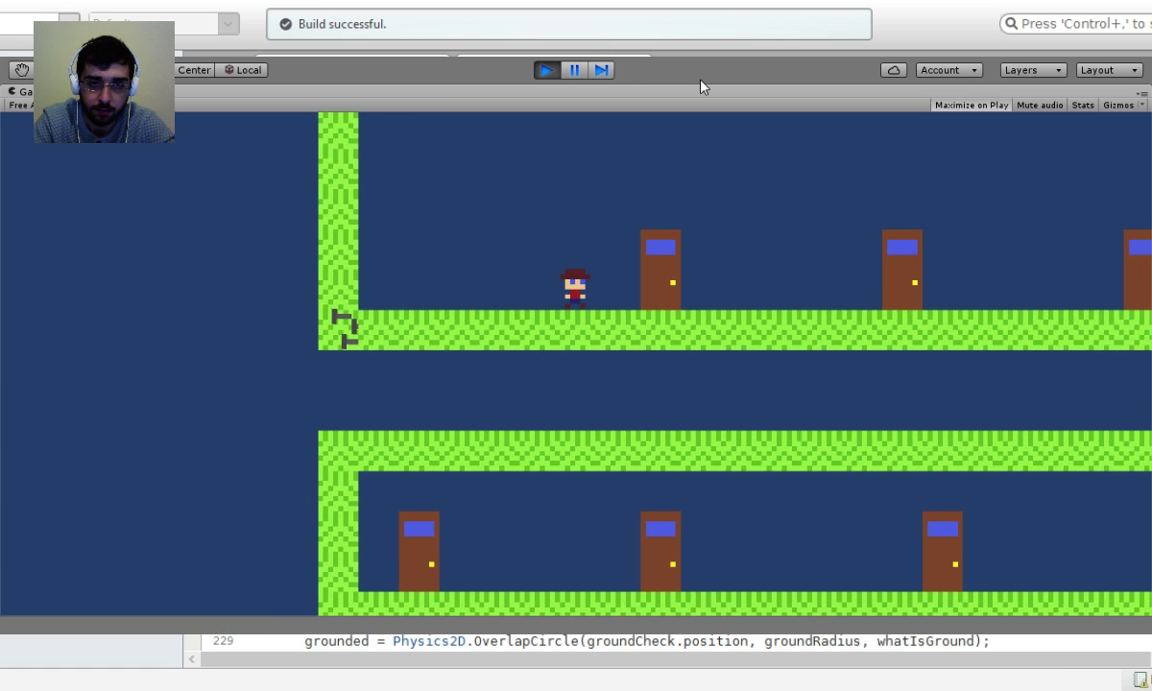
pyautogui.press('space')
pyautogui.press('Right')
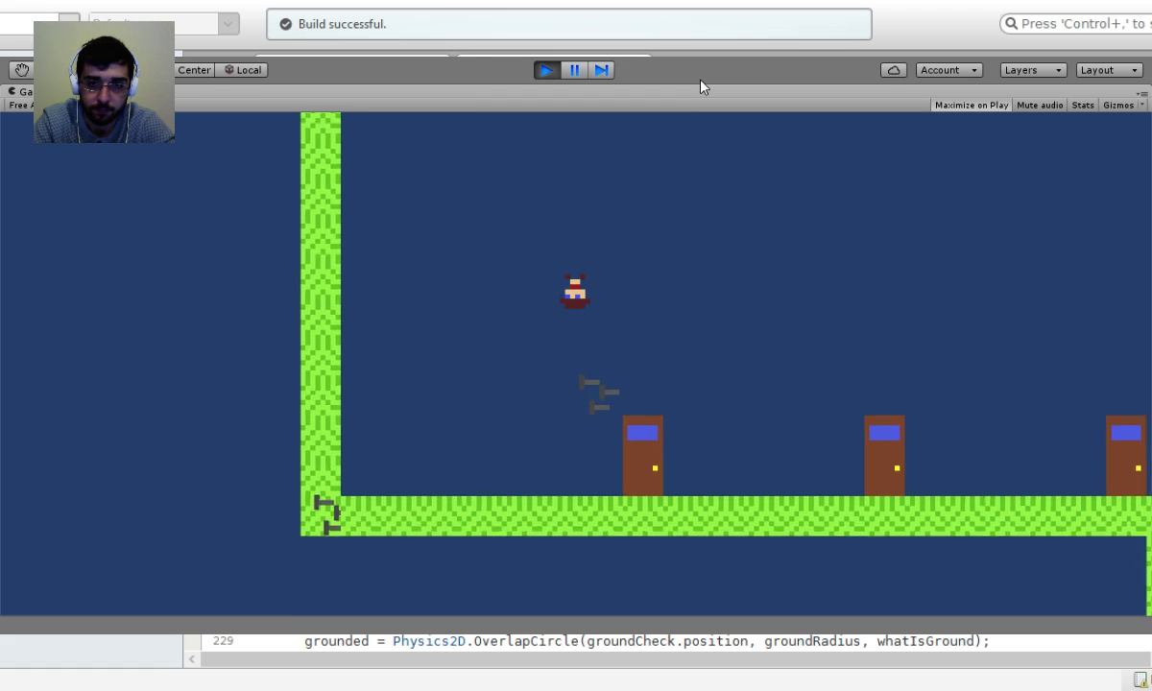
pyautogui.press('space')
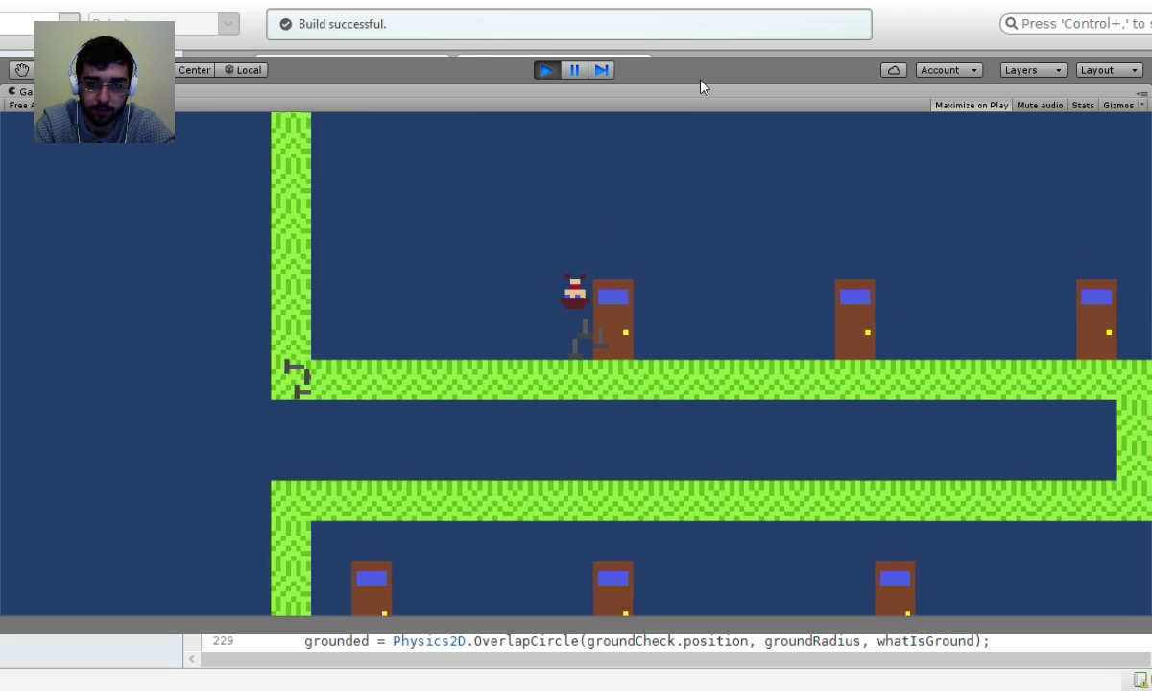
pyautogui.press('space')
pyautogui.press('Right')
pyautogui.press('Left')
pyautogui.press('space')
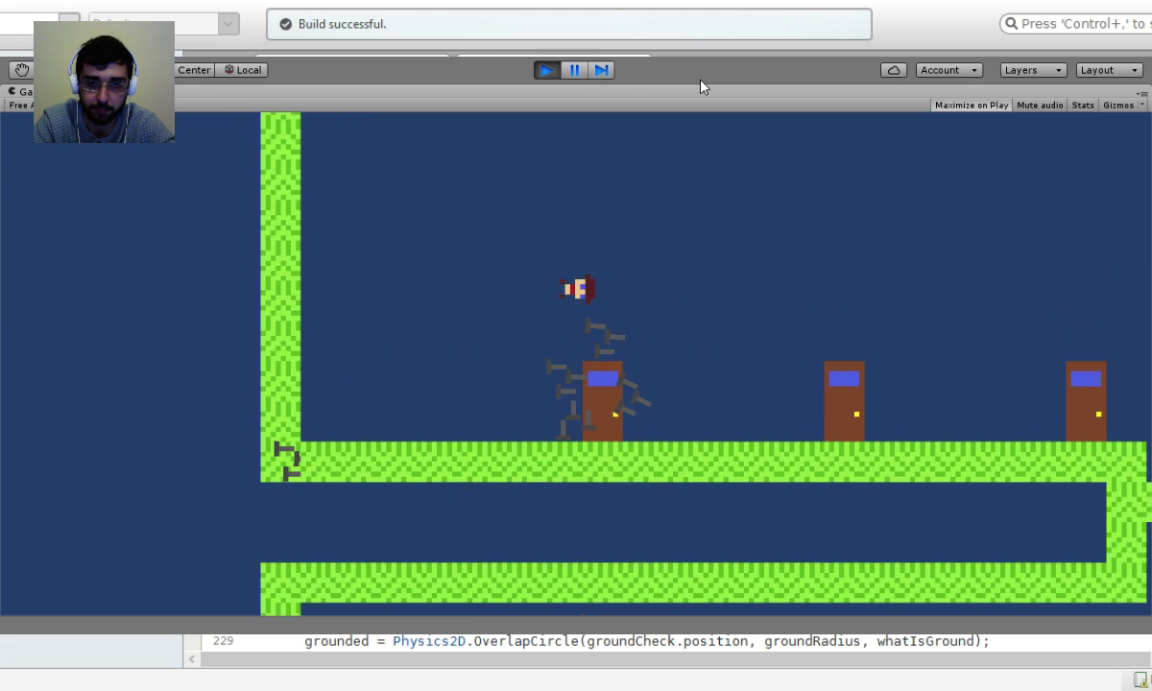
pyautogui.press('Left')
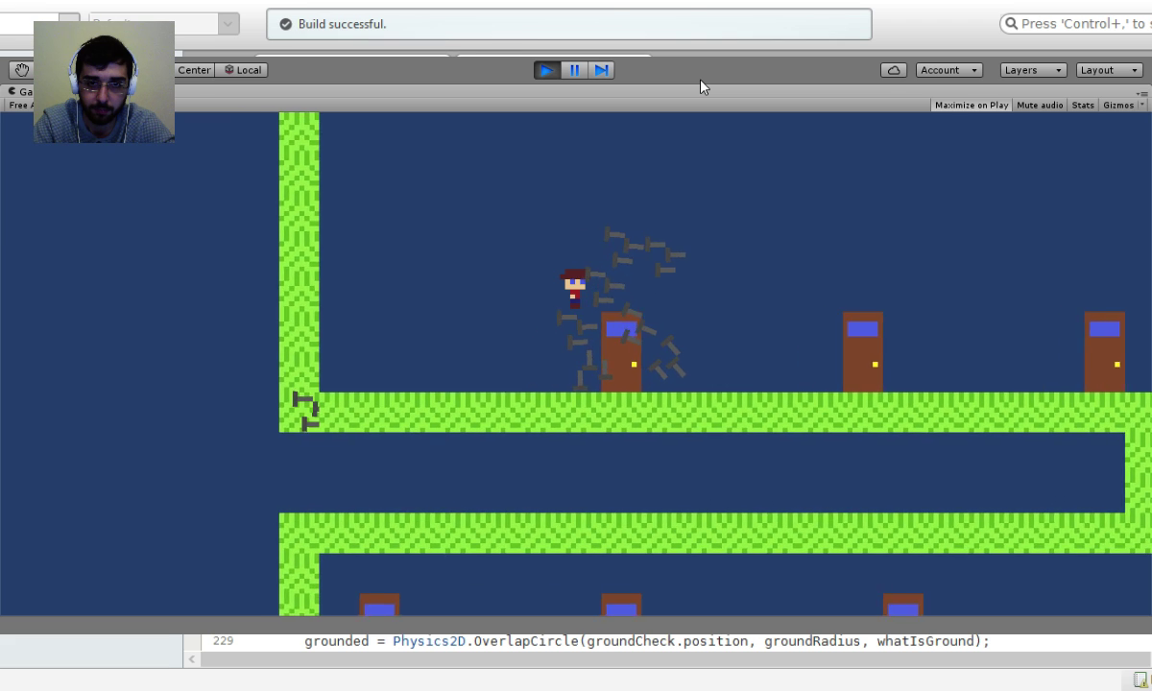
pyautogui.press('Left')
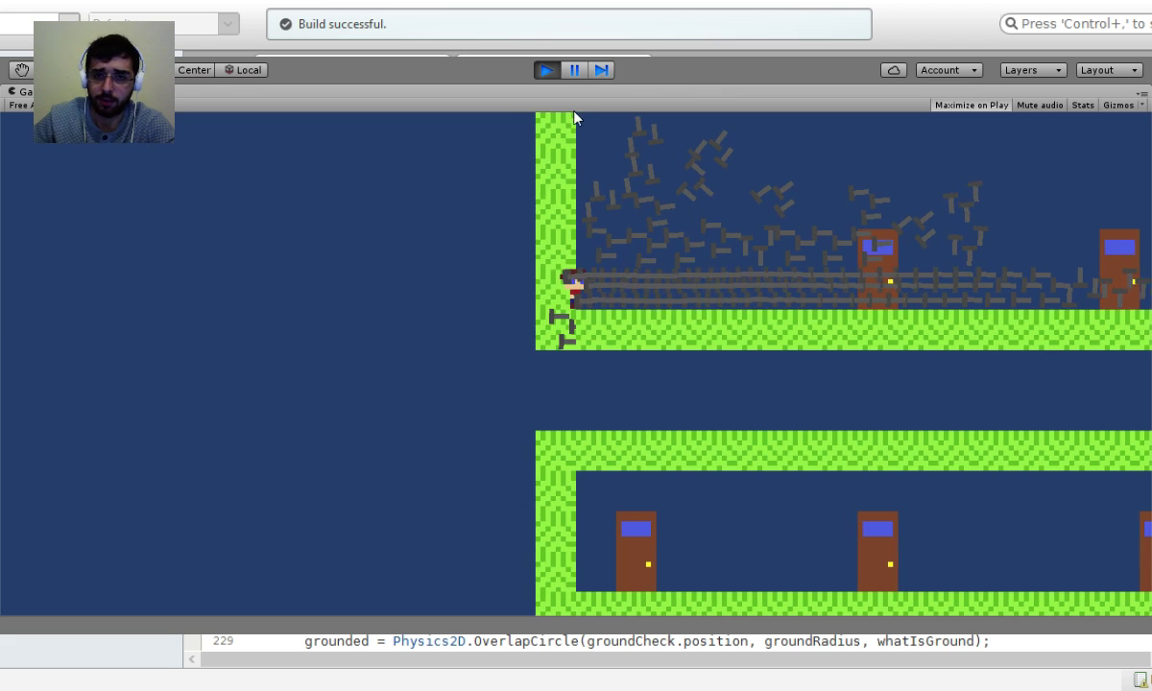
pyautogui.click(546, 70)
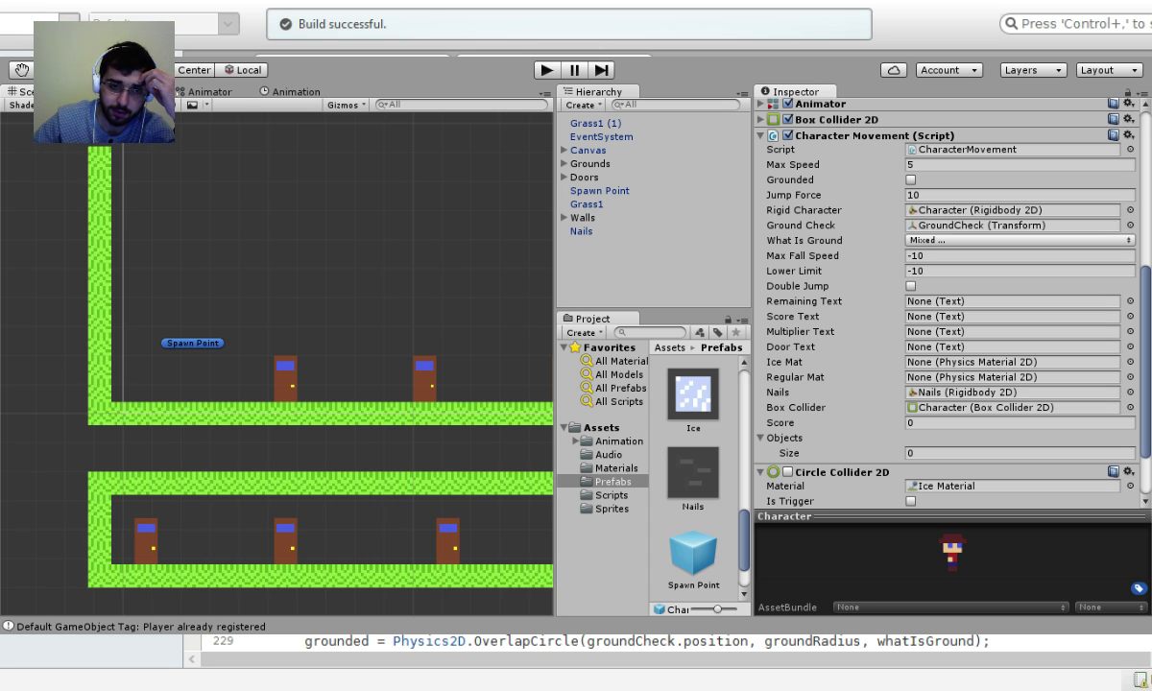
# In MonoDevelop, enclose the Instantiate and nails.velocity lines of the Fire1 condition in CharacterMovement.cs in braces and build the project.
pyautogui.hotkey('alt', 'Tab')
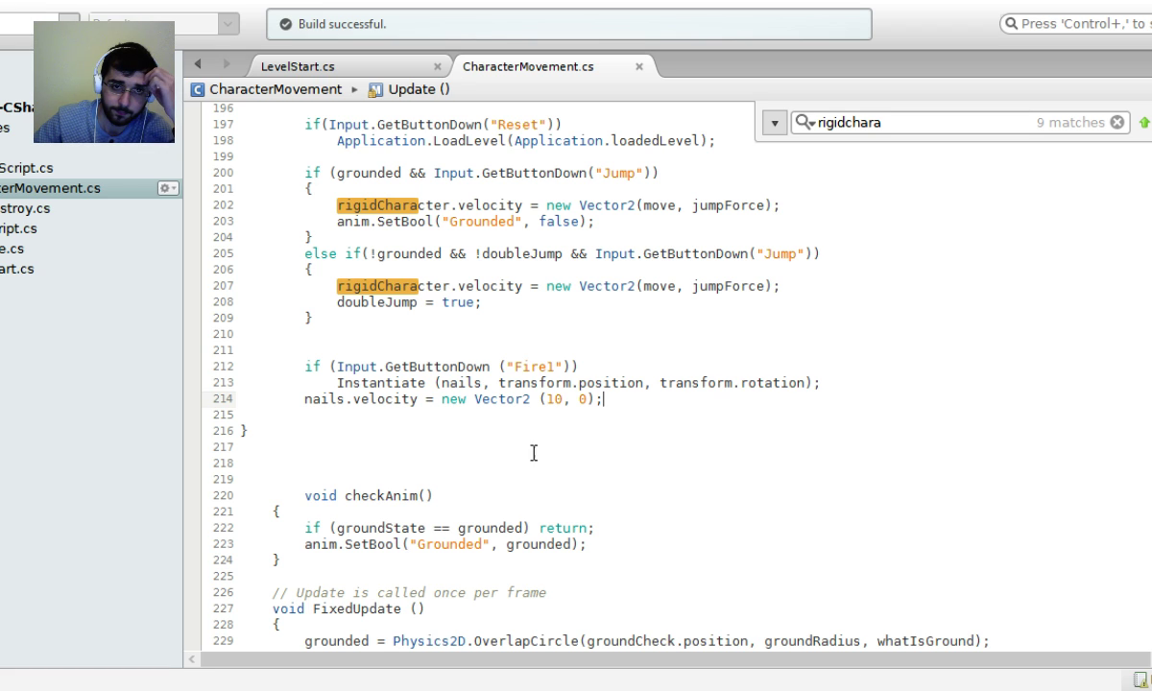
pyautogui.moveTo(601, 403); pyautogui.dragTo(306, 403)
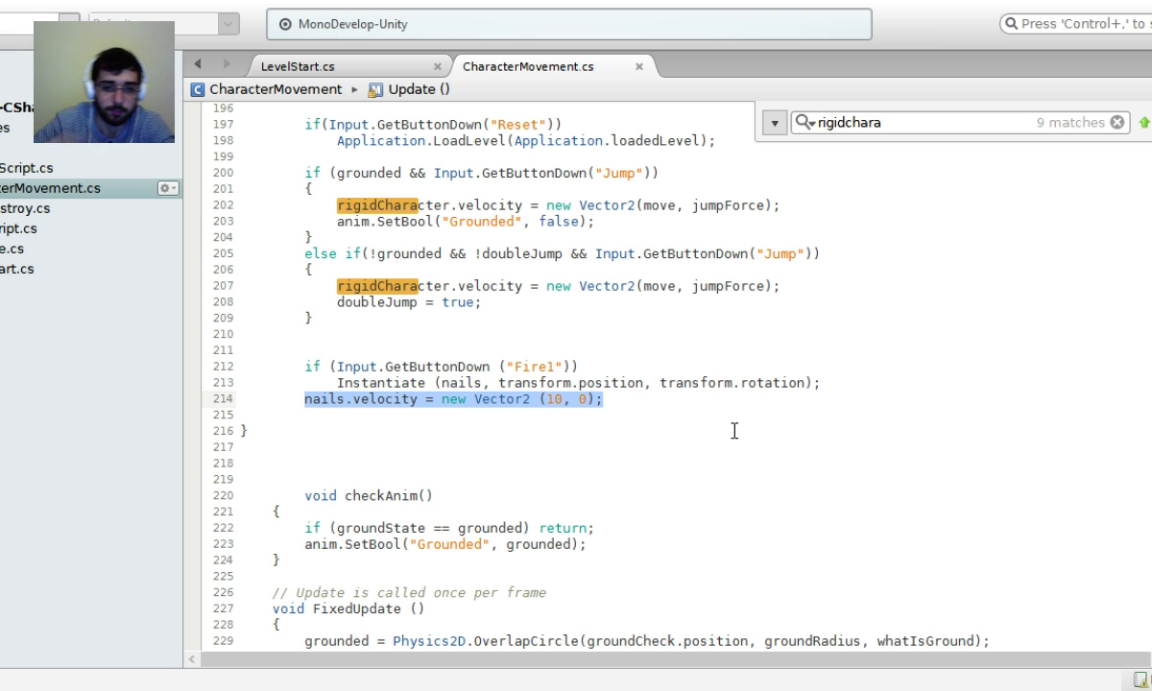
pyautogui.scroll(4, 580, 407)
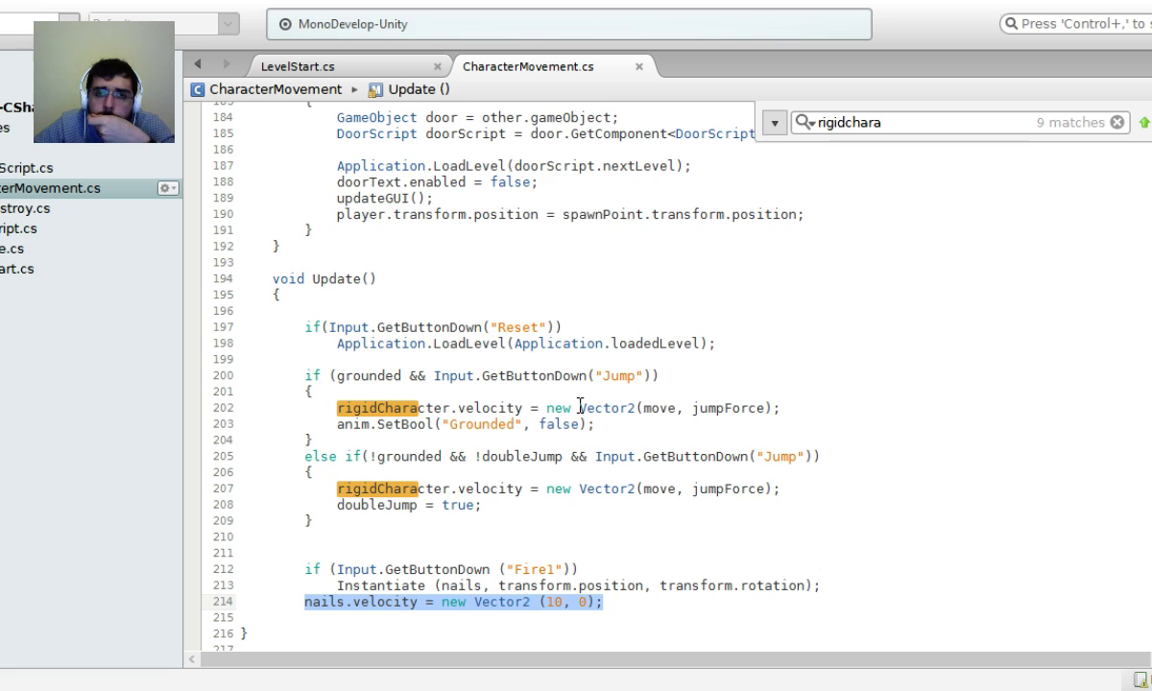
pyautogui.scroll(-6, 579, 407)
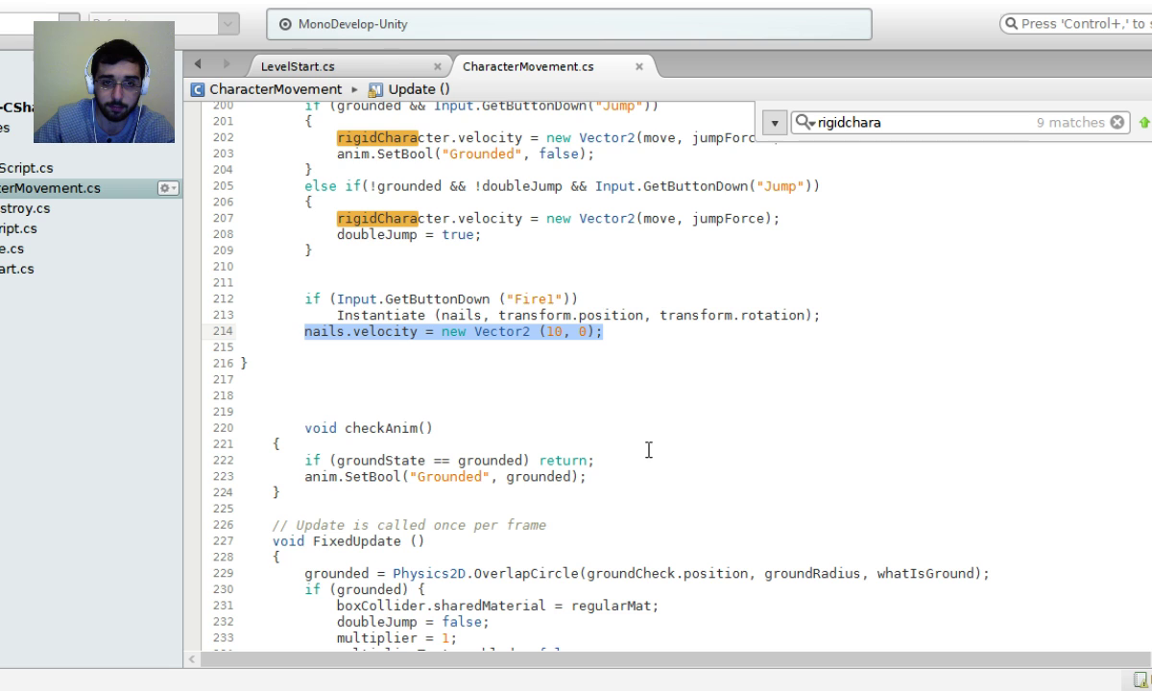
pyautogui.scroll(-3, 701, 411)
pyautogui.scroll(3, 702, 411)
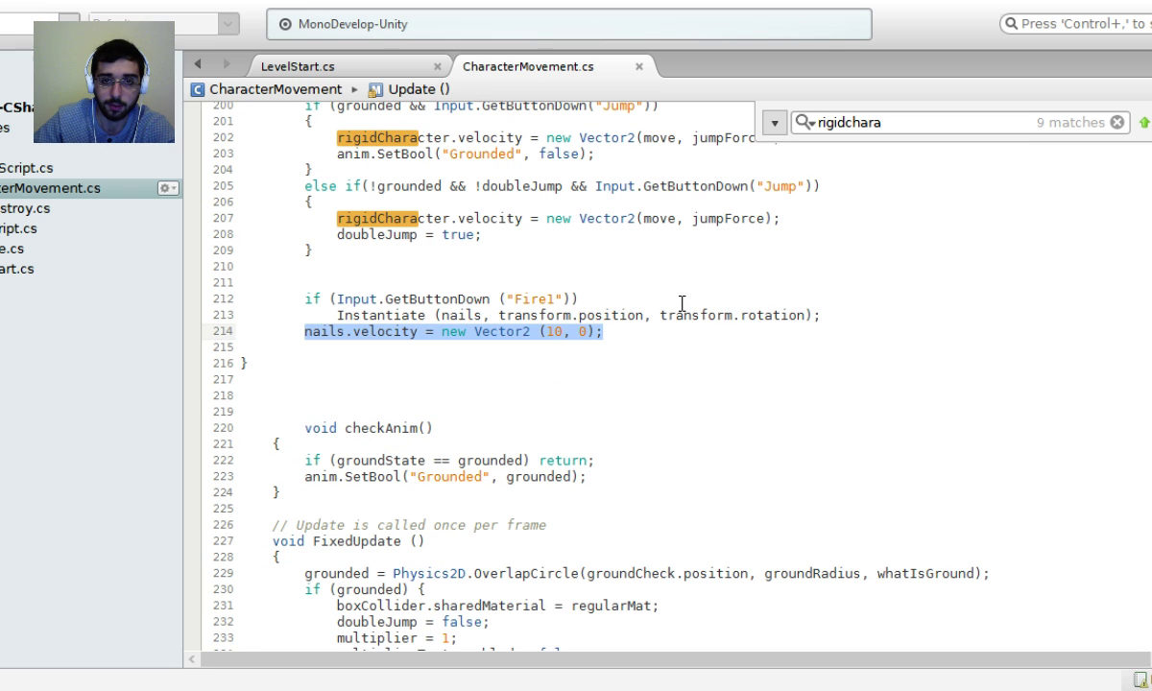
pyautogui.click(641, 296)
pyautogui.write('{')
pyautogui.press('Down')
pyautogui.press('Down')
pyautogui.press('End')
pyautogui.press('Return')
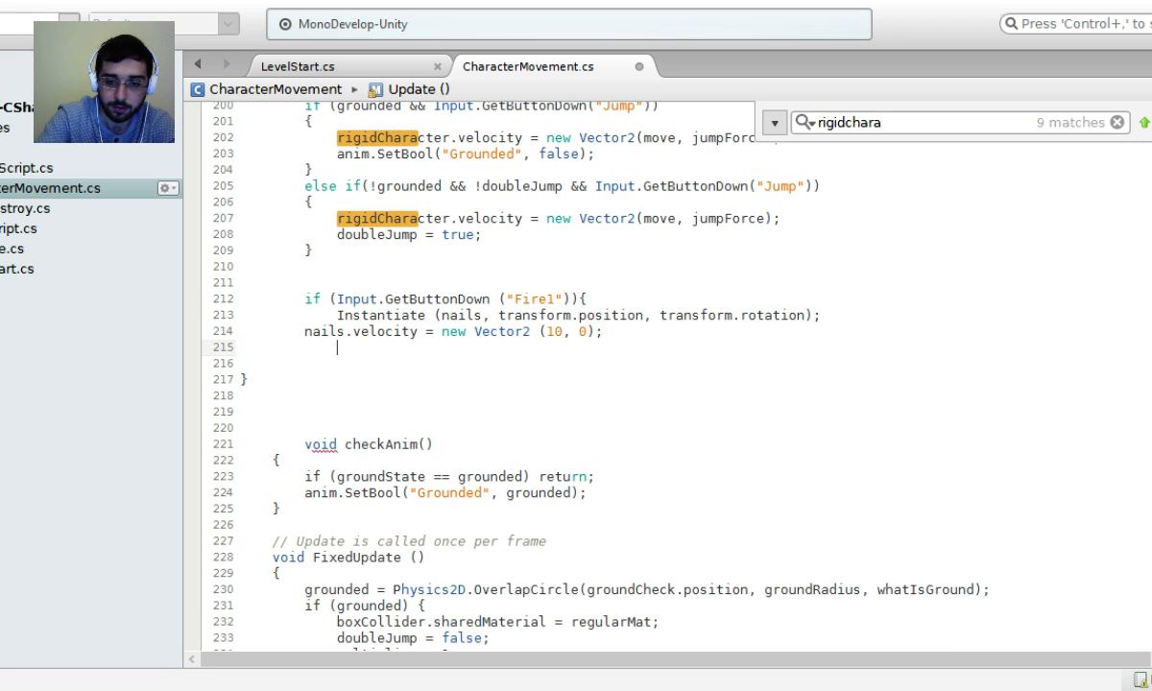
pyautogui.write('}')
pyautogui.press('F7')
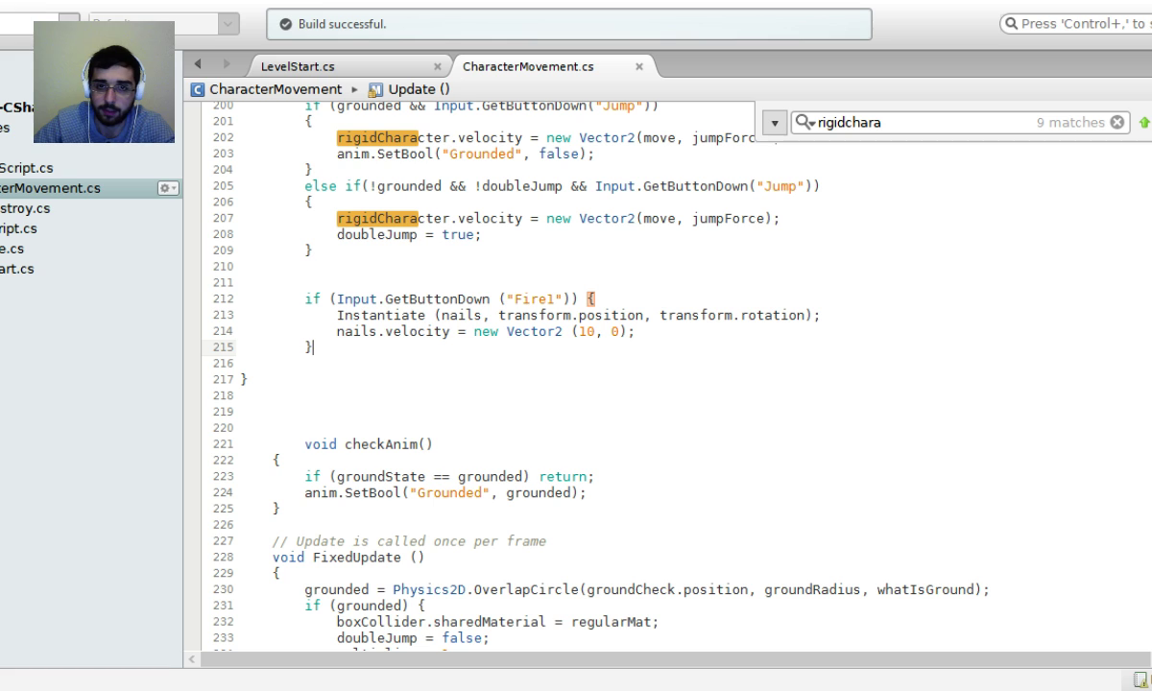
pyautogui.moveTo(283, 278); pyautogui.dragTo(372, 298)
pyautogui.moveTo(522, 286); pyautogui.dragTo(617, 295)
pyautogui.moveTo(336, 314); pyautogui.dragTo(805, 321)
pyautogui.click(806, 319)
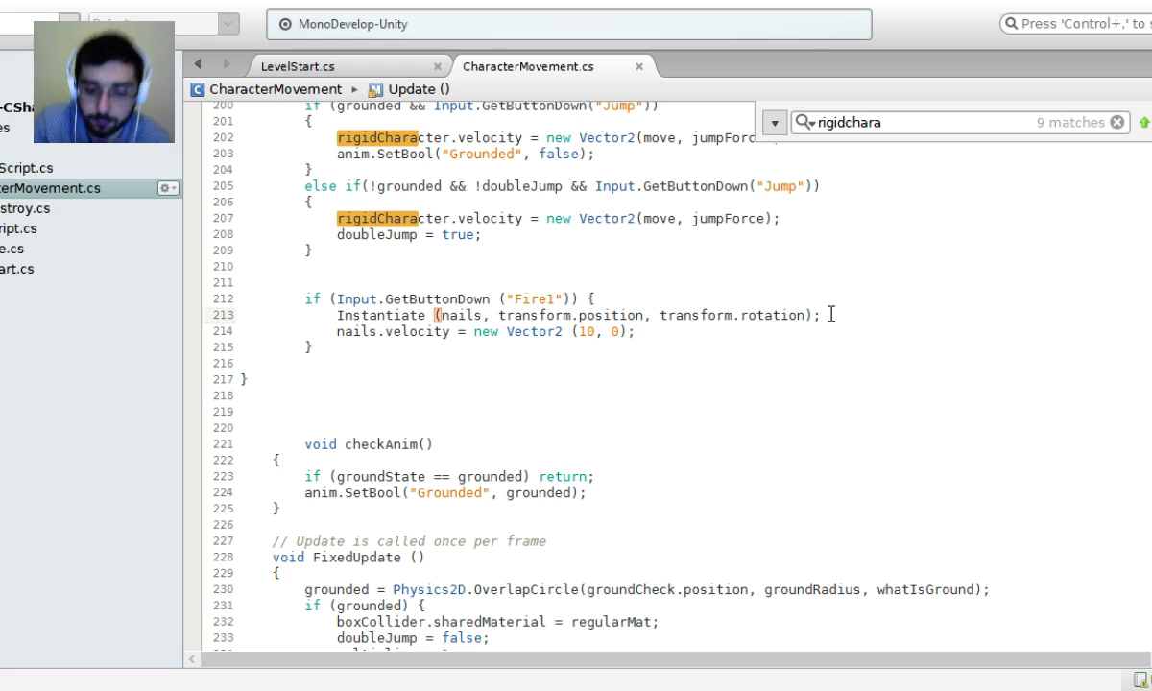
pyautogui.write(',')
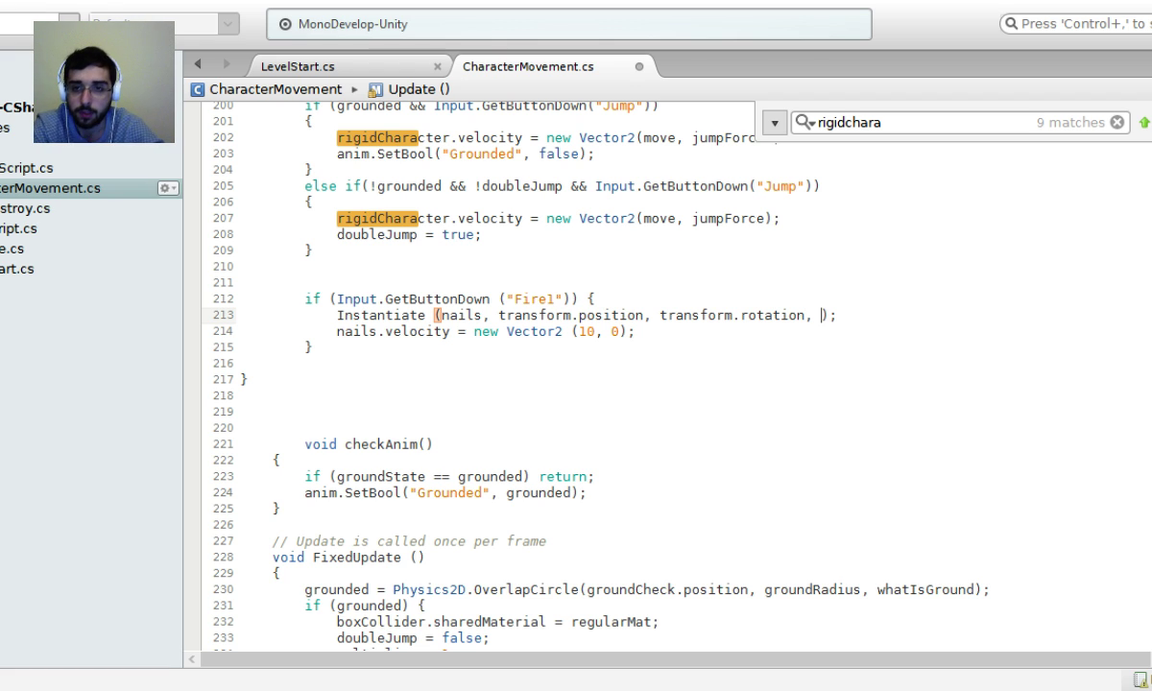
pyautogui.press('BackSpace')
pyautogui.press('BackSpace')
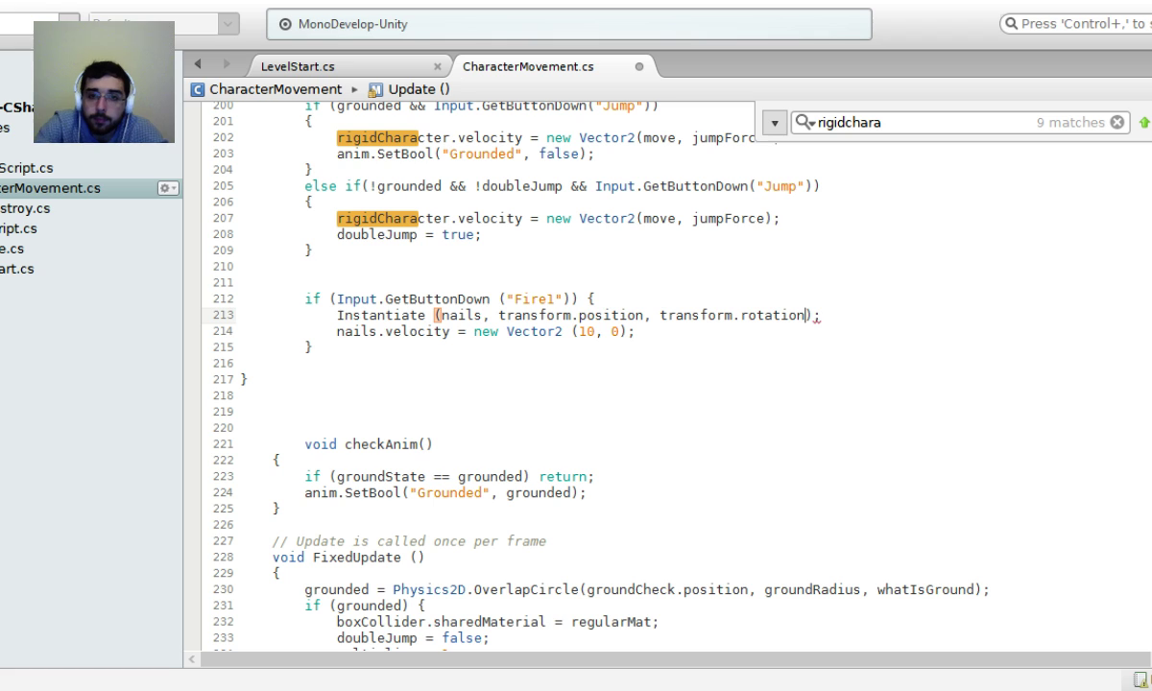
# Move the nails.velocity assignment above the Instantiate call in the Fire1 block.
pyautogui.moveTo(656, 331); pyautogui.dragTo(337, 331)
pyautogui.hotkey('ctrl', 'x')
pyautogui.click(903, 299)
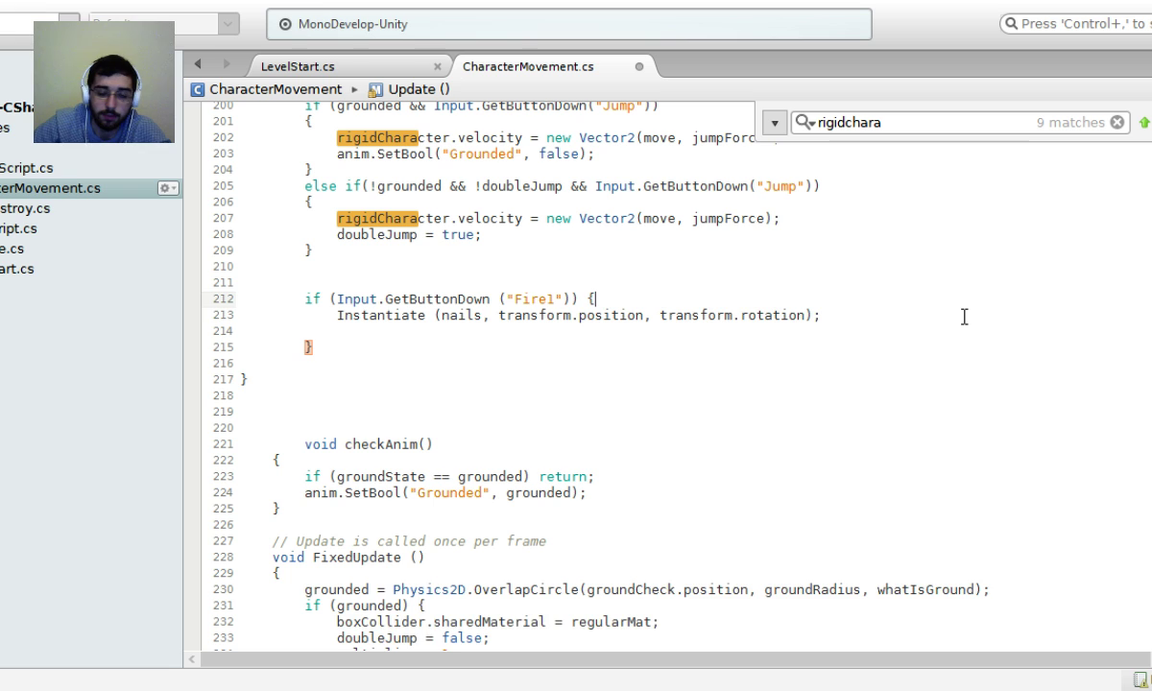
pyautogui.press('Return')
pyautogui.hotkey('ctrl', 'v')
pyautogui.press('Return')
pyautogui.press('BackSpace')
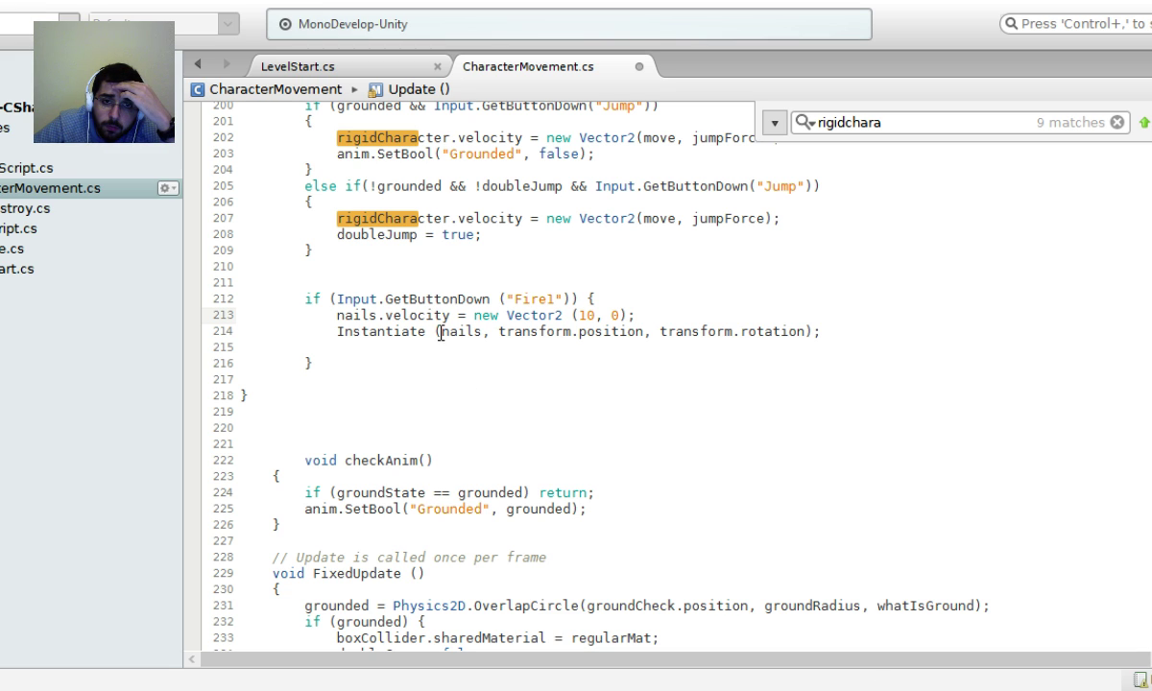
# Move the nails.velocity assignment below the Instantiate call in the Fire1 block, separated by a blank line.
pyautogui.moveTo(637, 315); pyautogui.dragTo(300, 312)
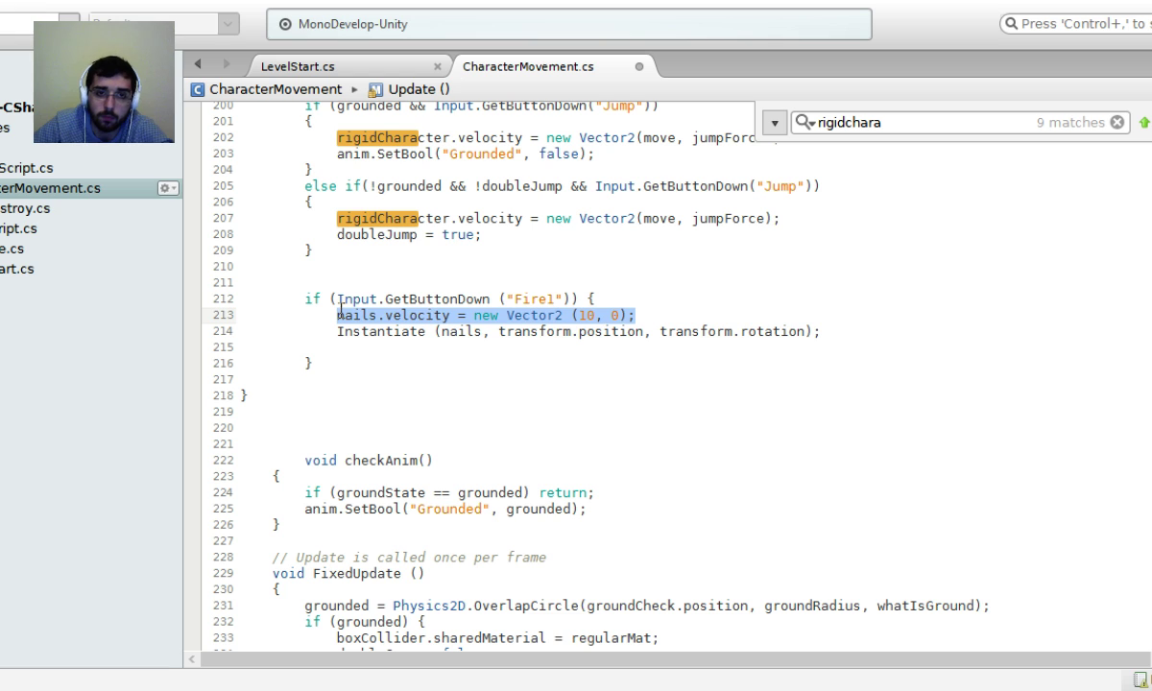
pyautogui.press('Delete')
pyautogui.click(950, 337)
pyautogui.press('Return')
pyautogui.press('Return')
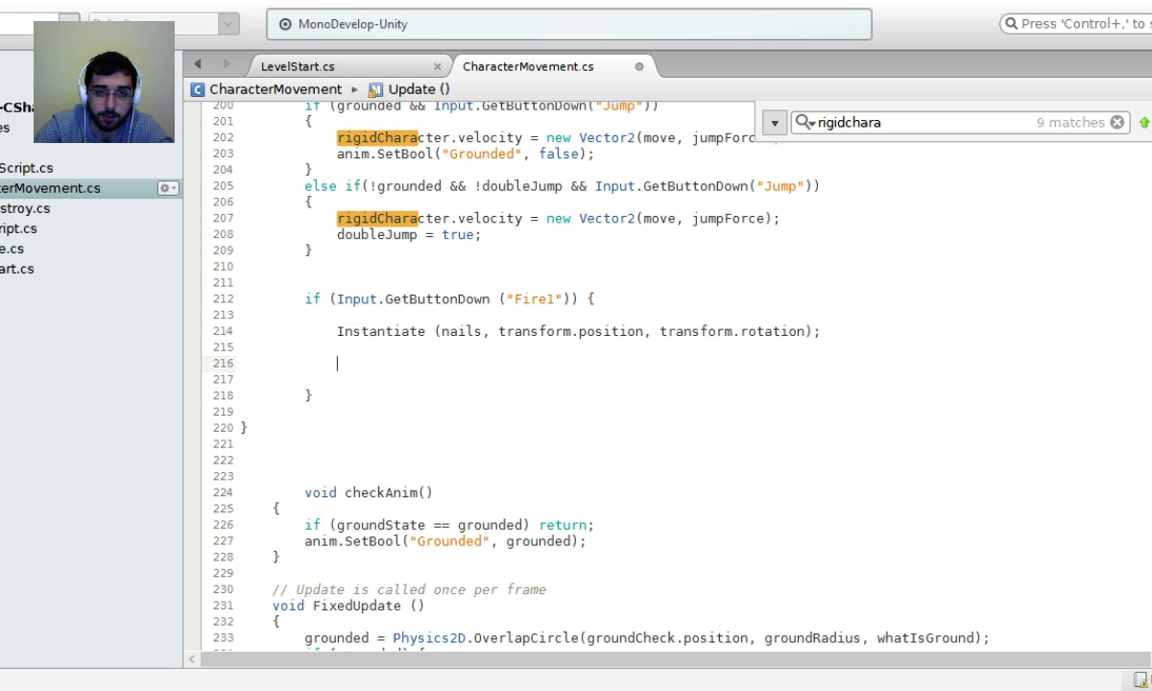
pyautogui.hotkey('ctrl', 'v')
pyautogui.click(336, 363)
pyautogui.write('Rig')
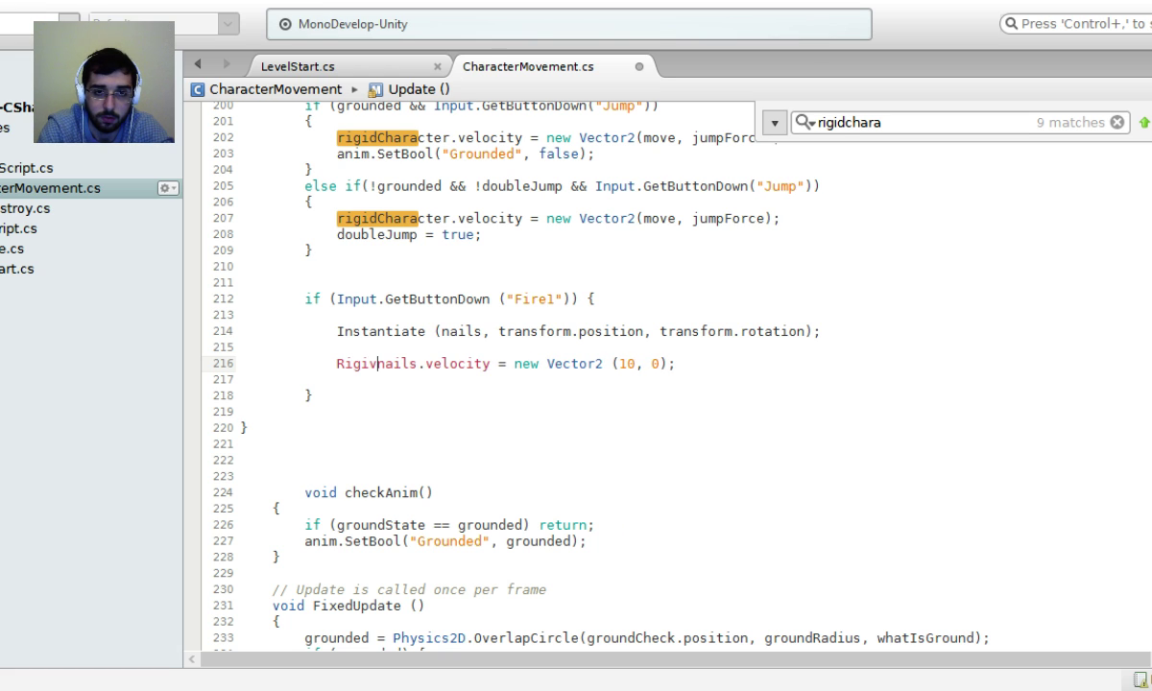
pyautogui.press('BackSpace')
pyautogui.press('BackSpace')
pyautogui.press('BackSpace')
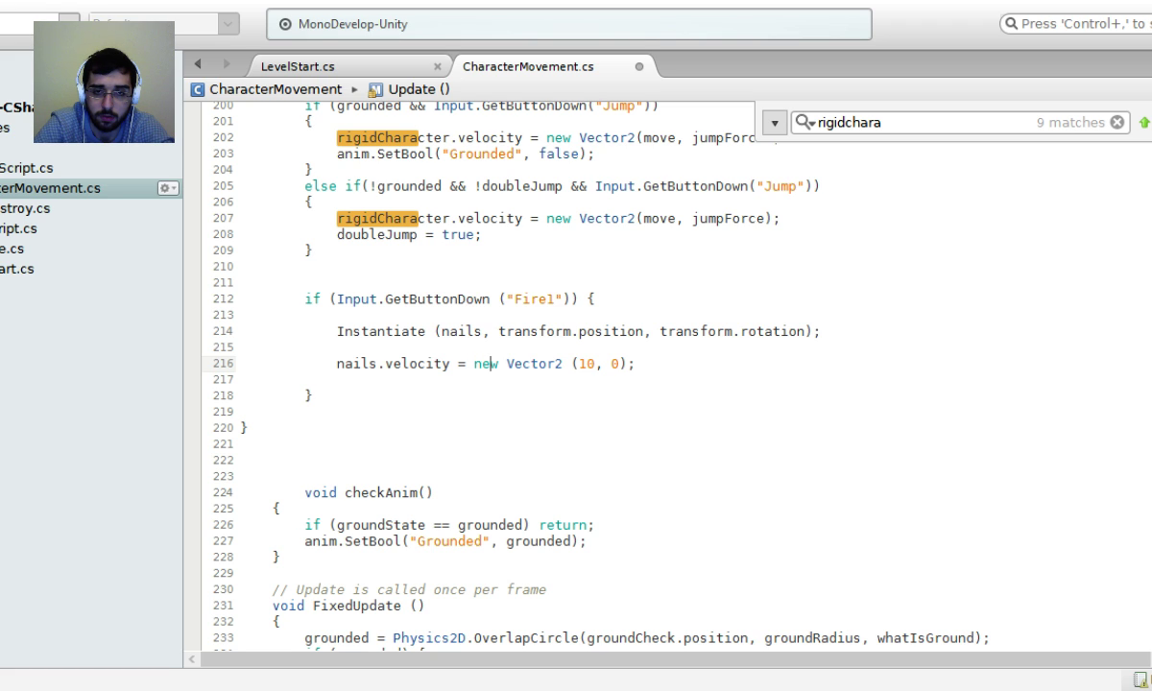
# Try RectTransform in place of Vector2 in the nails.velocity assignment and restore Vector2.
pyautogui.click(619, 364)
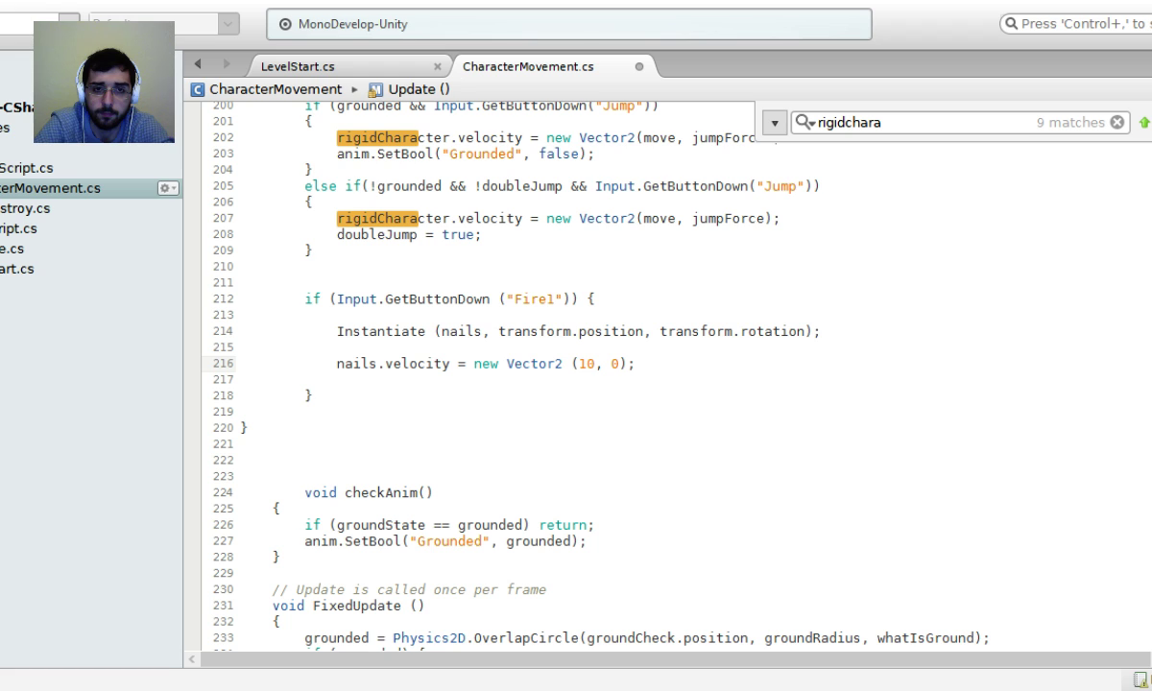
pyautogui.hotkey('shift', 'Left')
pyautogui.hotkey('shift', 'Left')
pyautogui.hotkey('shift', 'Left')
pyautogui.hotkey('shift', 'Left')
pyautogui.hotkey('shift', 'Left')
pyautogui.hotkey('shift', 'Left')
pyautogui.hotkey('shift', 'Left')
pyautogui.hotkey('shift', 'Left')
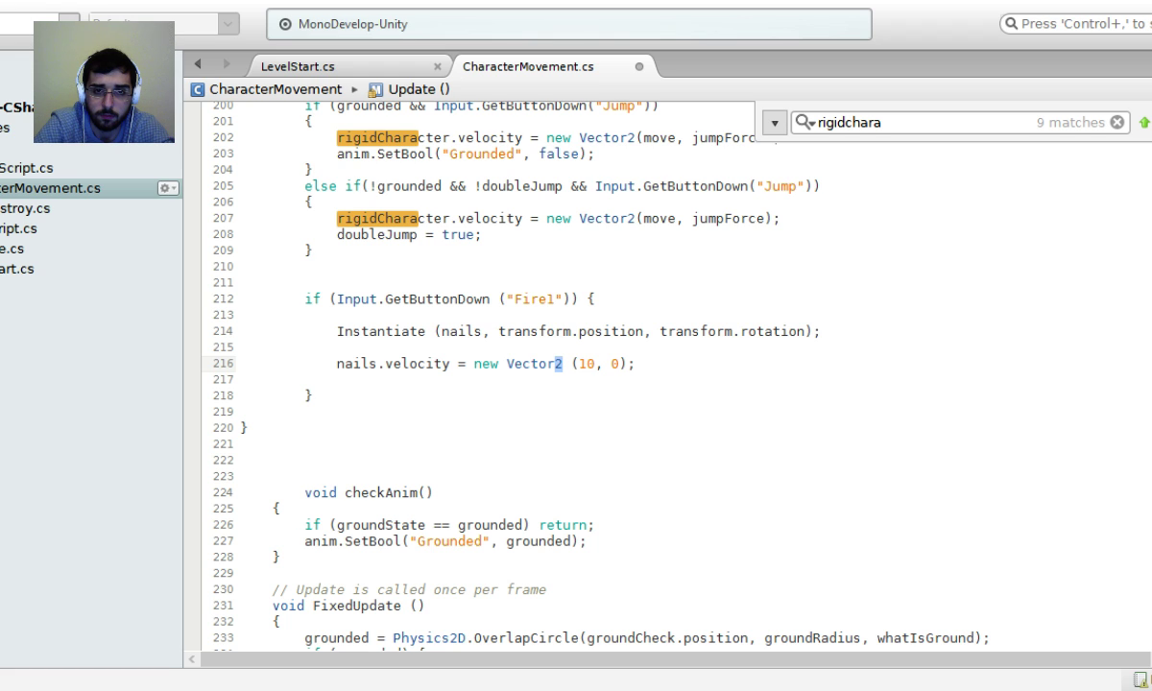
pyautogui.hotkey('shift', 'Right')
pyautogui.write('RectTransform.')
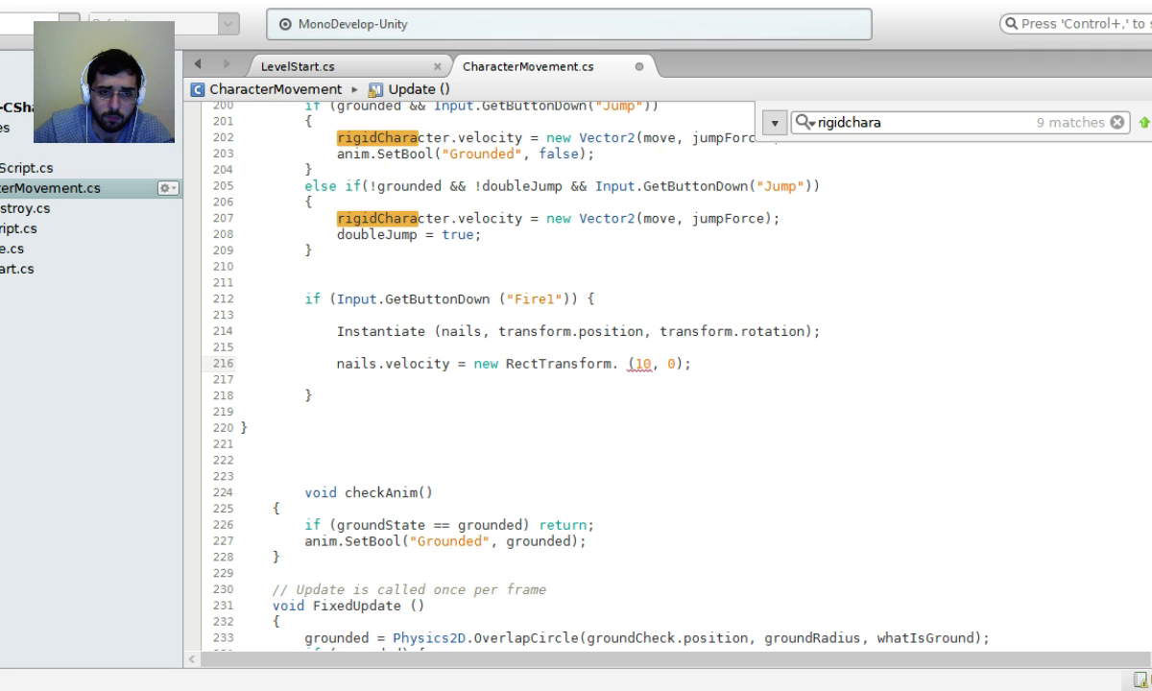
pyautogui.press('BackSpace')
pyautogui.press('BackSpace')
pyautogui.press('BackSpace')
pyautogui.press('BackSpace')
pyautogui.press('BackSpace')
pyautogui.press('BackSpace')
pyautogui.press('BackSpace')
pyautogui.press('BackSpace')
pyautogui.press('BackSpace')
pyautogui.press('BackSpace')
pyautogui.press('BackSpace')
pyautogui.press('BackSpace')
pyautogui.press('BackSpace')
pyautogui.press('BackSpace')
pyautogui.write('Vector2')
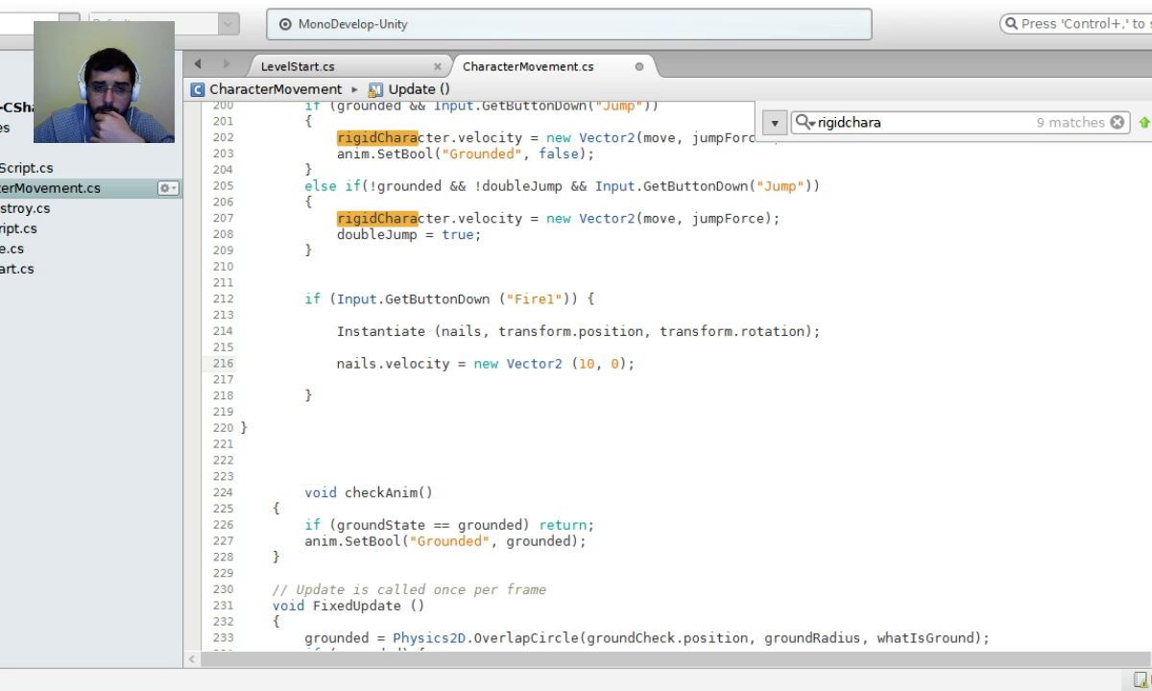
pyautogui.doubleClick(616, 363)
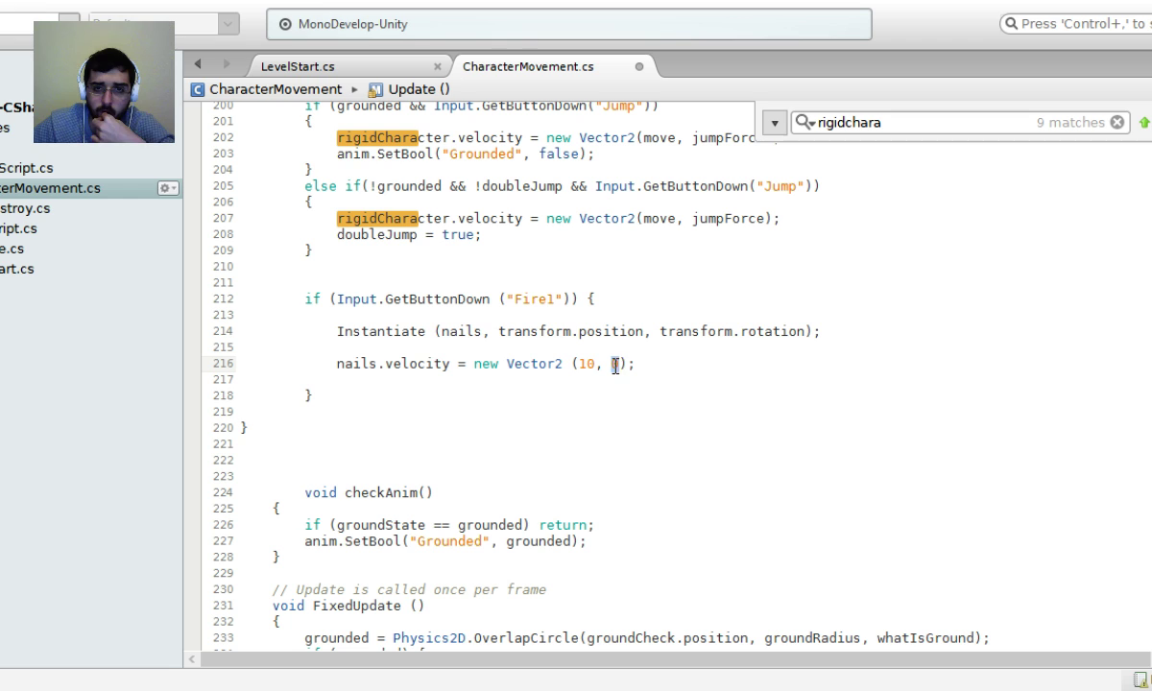
pyautogui.click(673, 350)
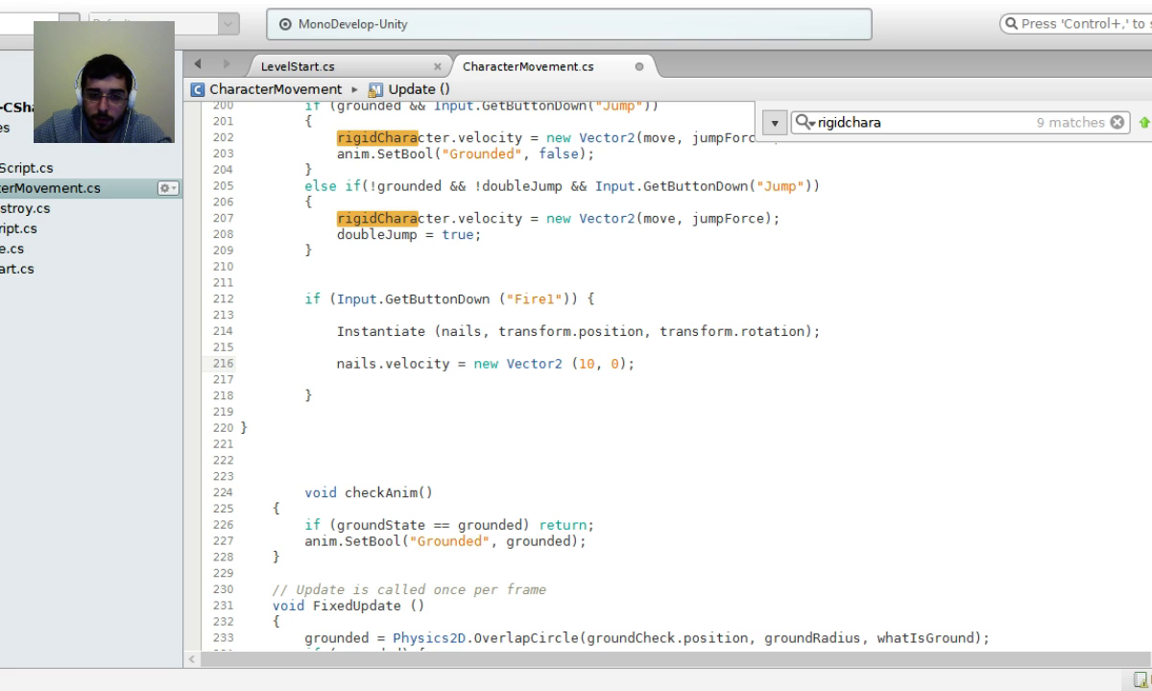
# Switch to Unity, continue past the level message, playtest moving, jumping and firing nails, and exit play mode.
pyautogui.hotkey('alt', 'Tab')
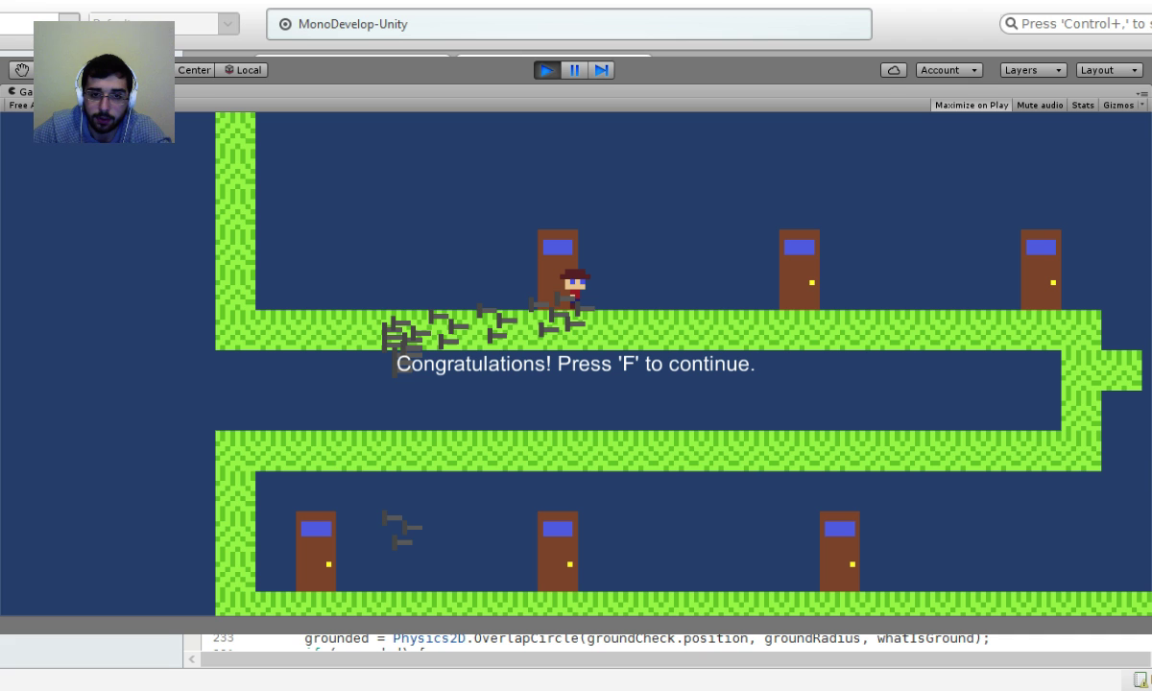
pyautogui.press('f')
pyautogui.press('Right')
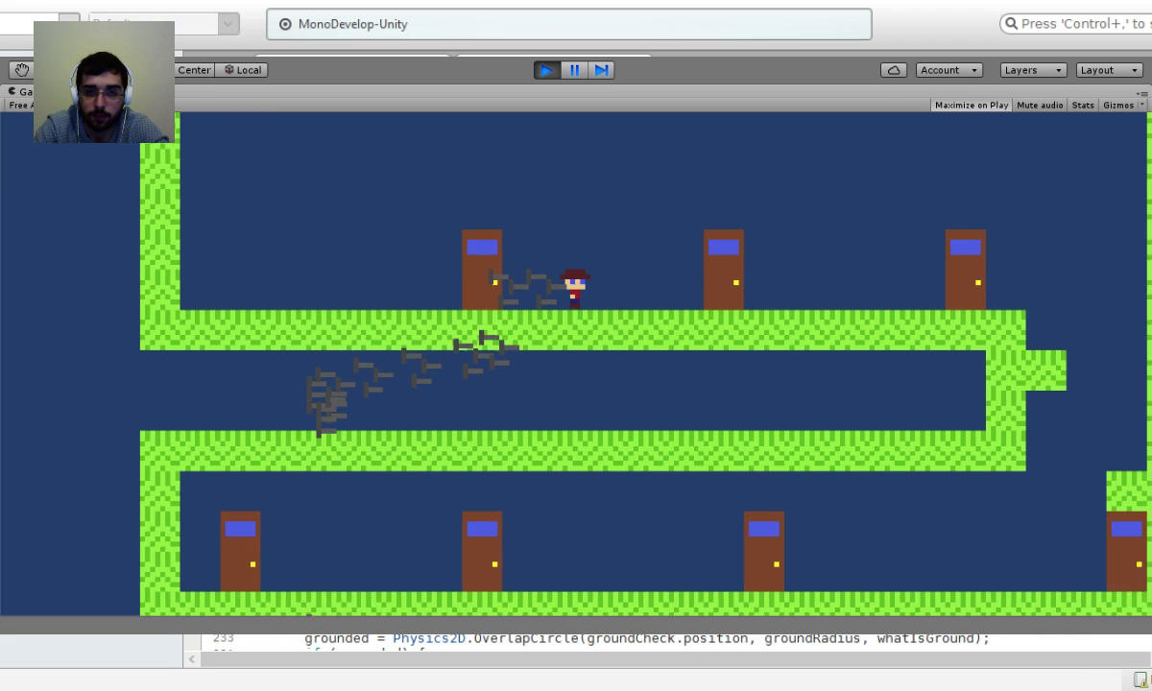
pyautogui.press('Right')
pyautogui.press('Left')
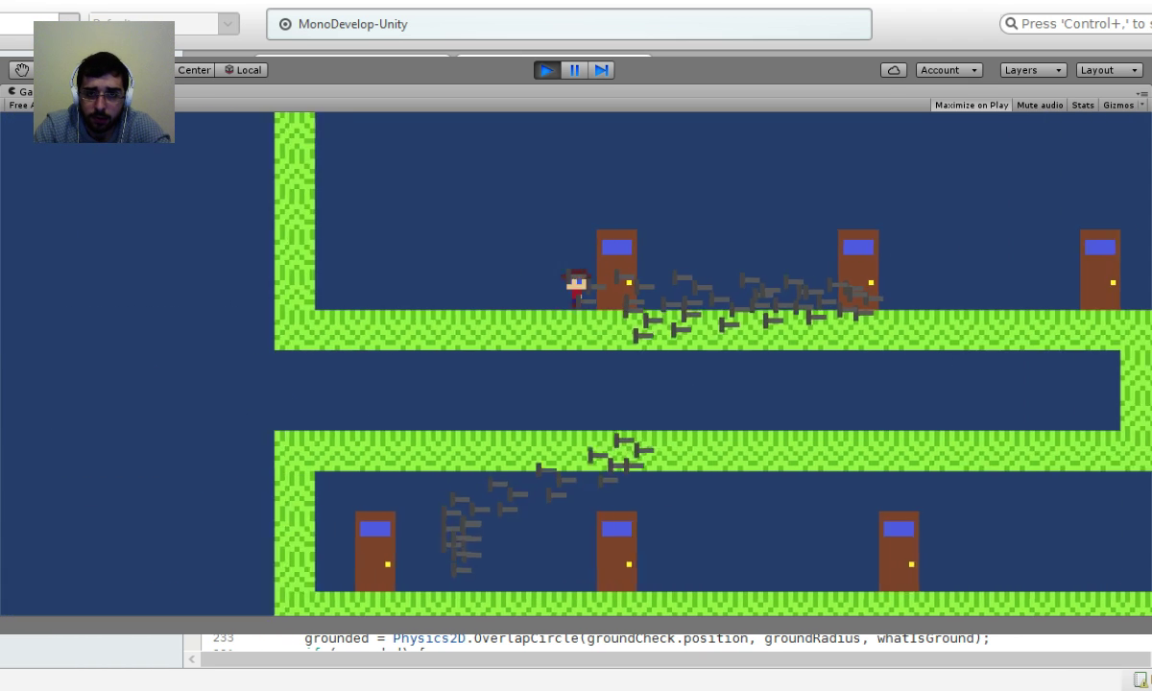
pyautogui.press('Right')
pyautogui.press('space')
pyautogui.press('Right')
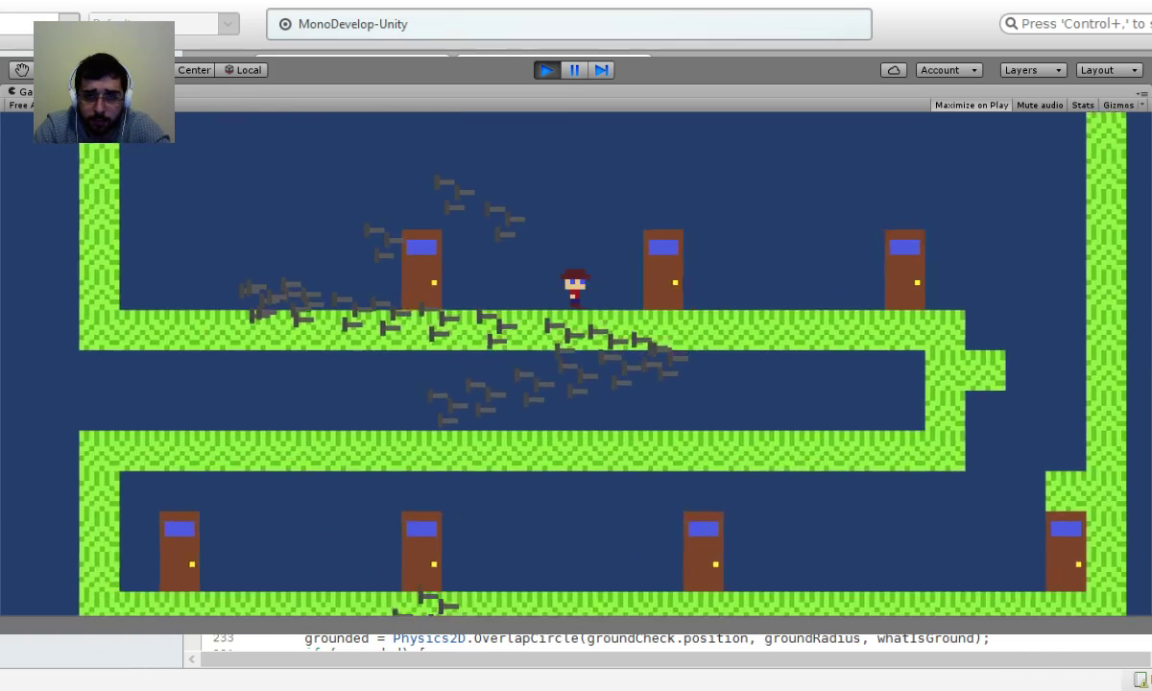
pyautogui.press('Left')
pyautogui.press('e')
pyautogui.press('Left')
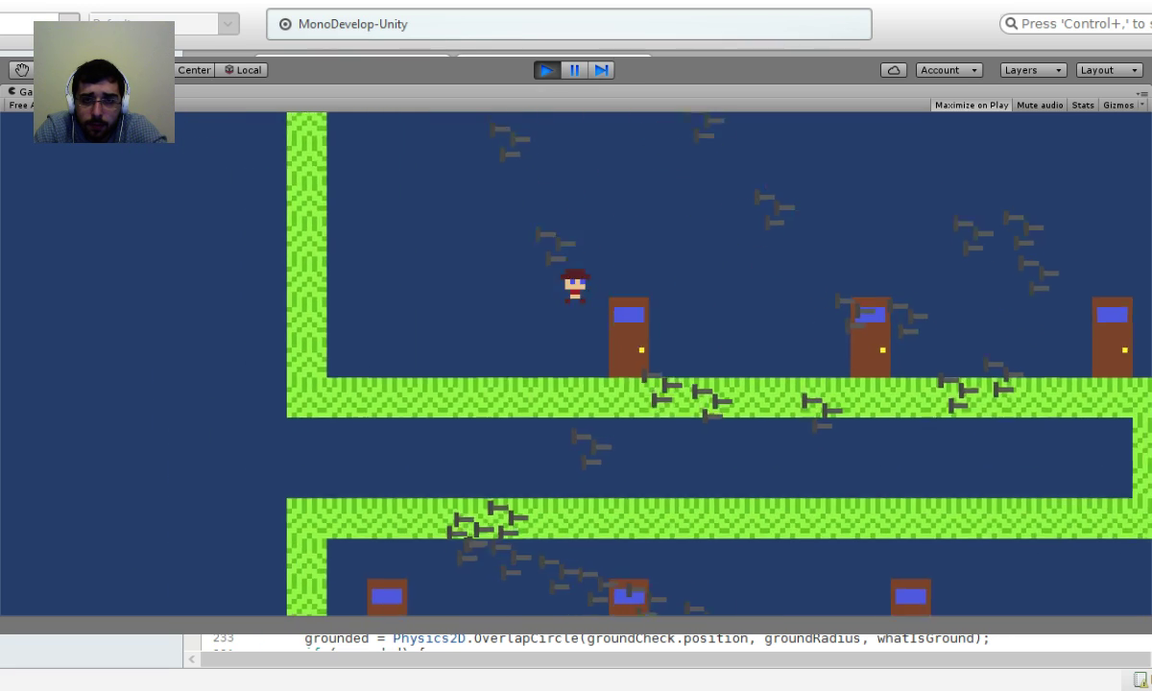
pyautogui.press('Right')
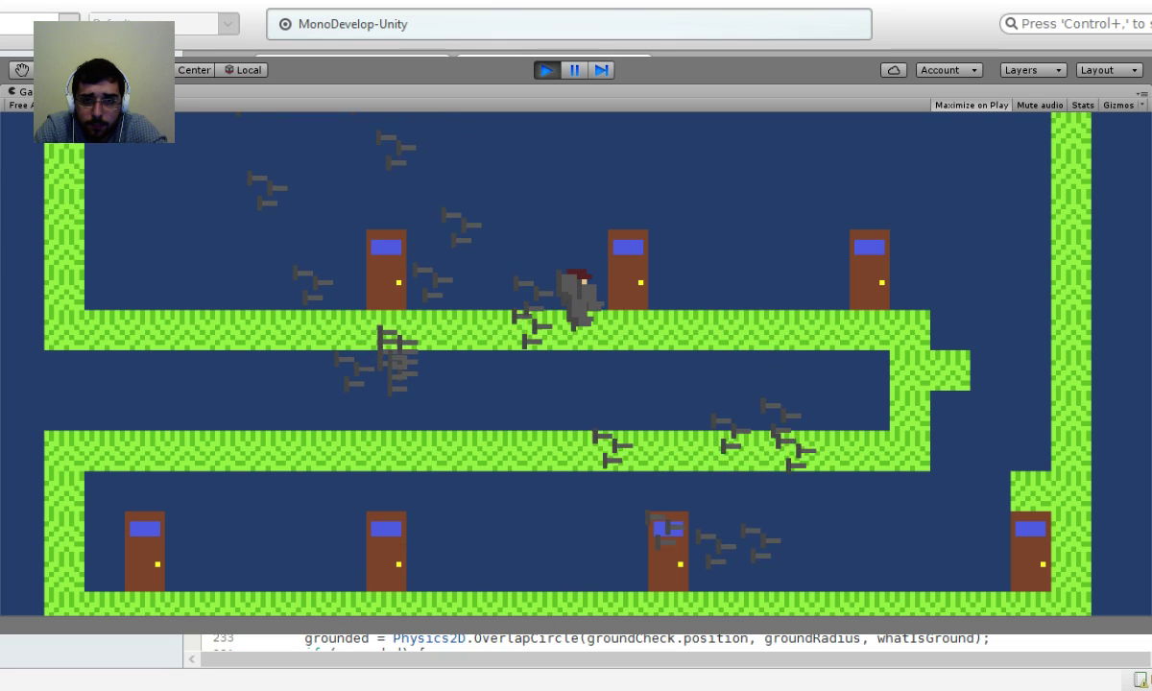
pyautogui.press('Right')
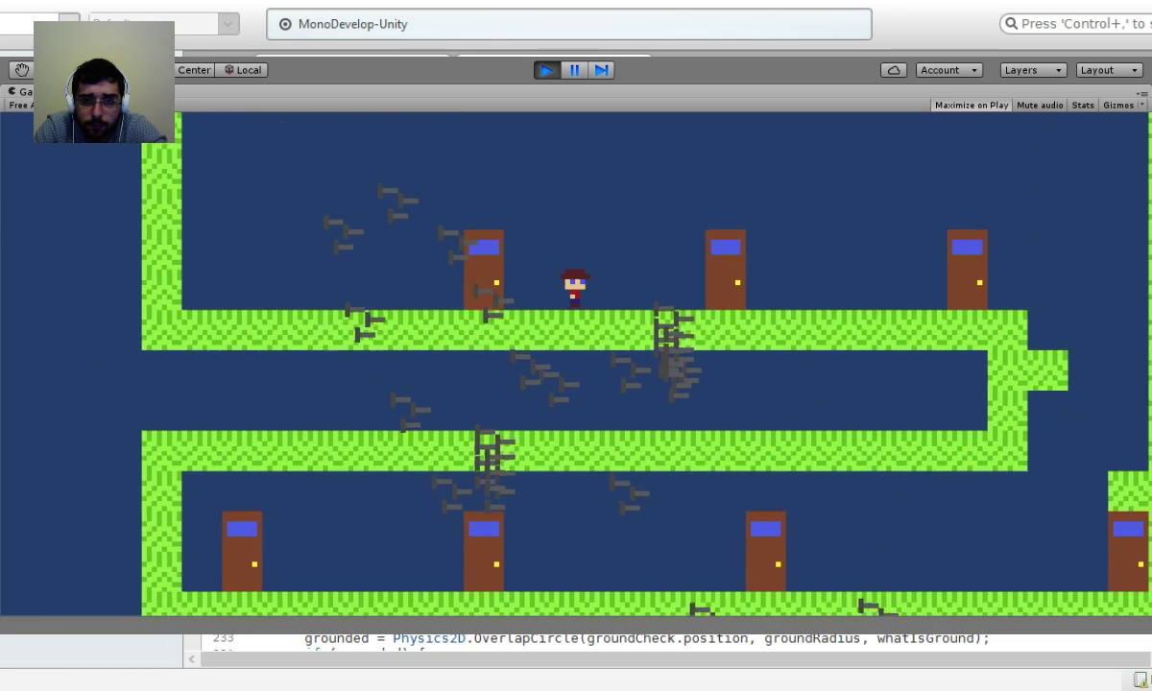
pyautogui.press('f')
pyautogui.press('Left')
pyautogui.press('Right')
pyautogui.press('Left')
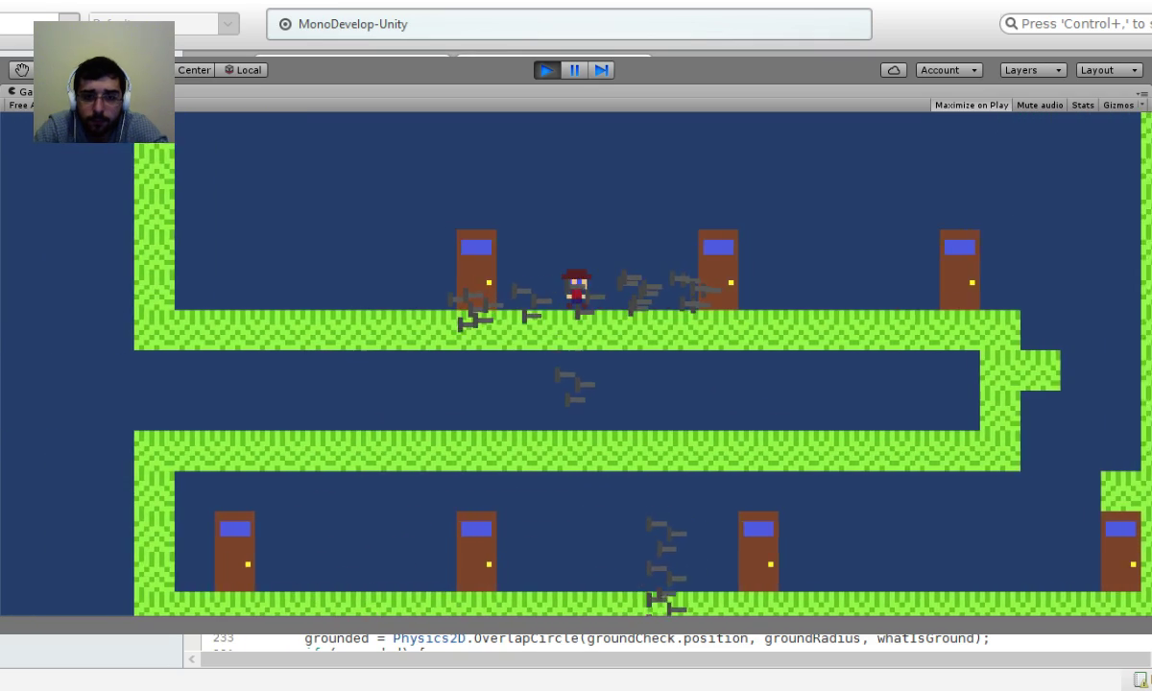
pyautogui.click(545, 70)
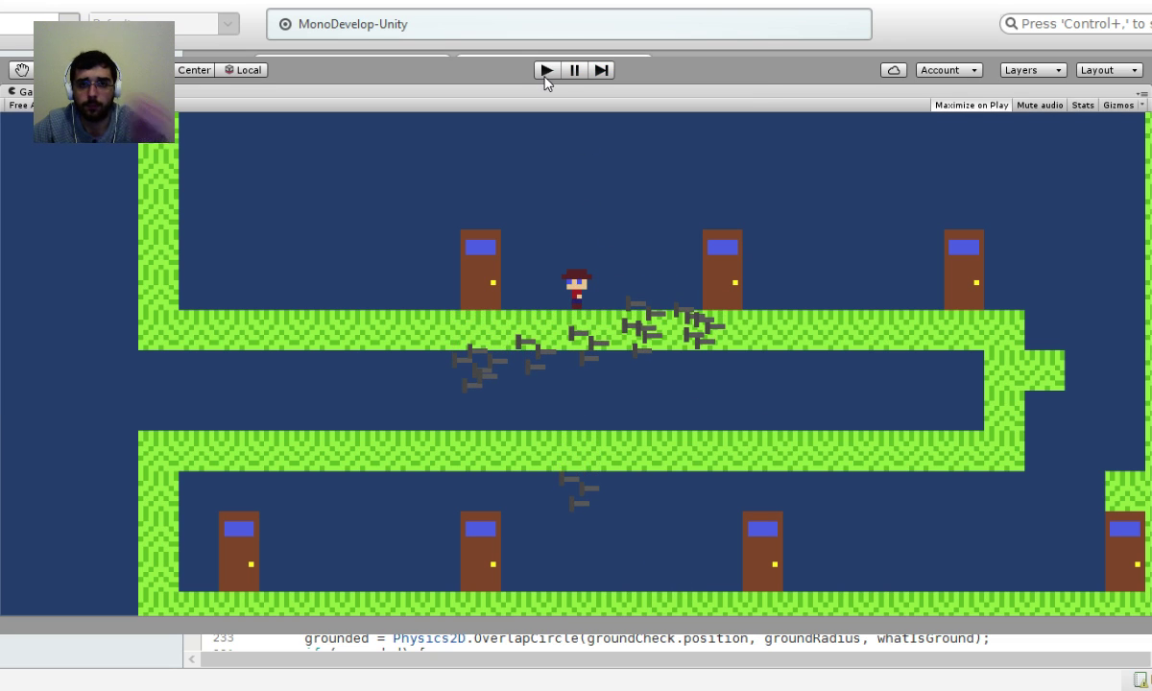
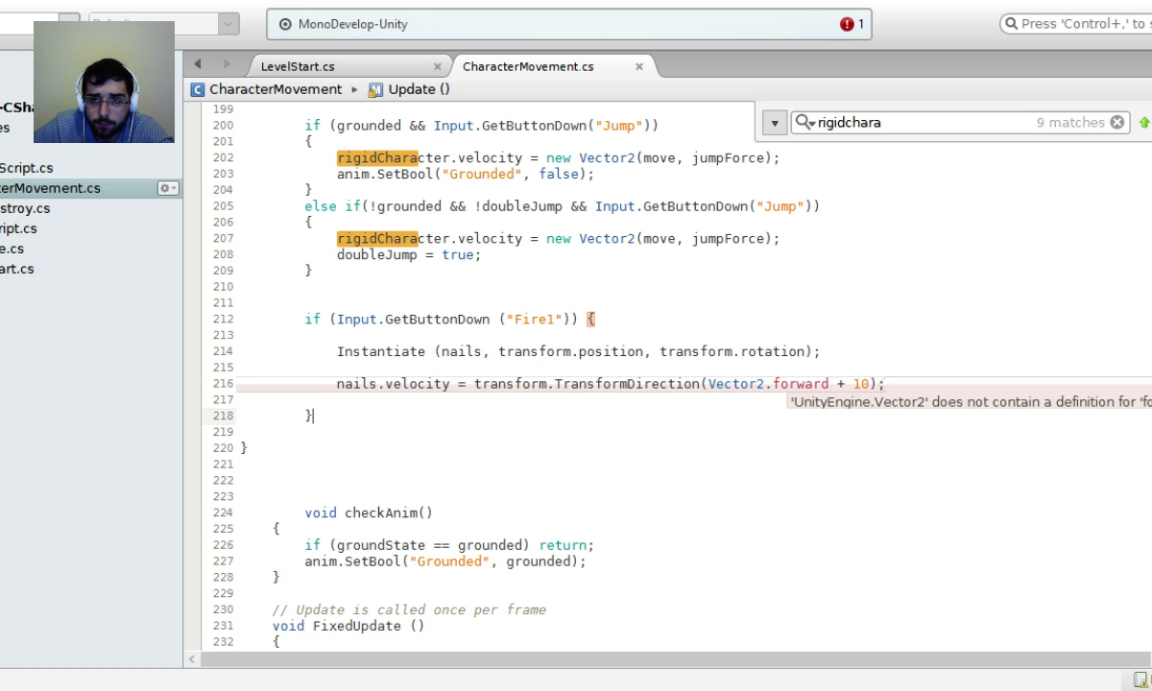
# In MonoDevelop, try Forward in place of forward in the Vector2 argument of the nails.velocity TransformDirection call.
pyautogui.click(797, 384)
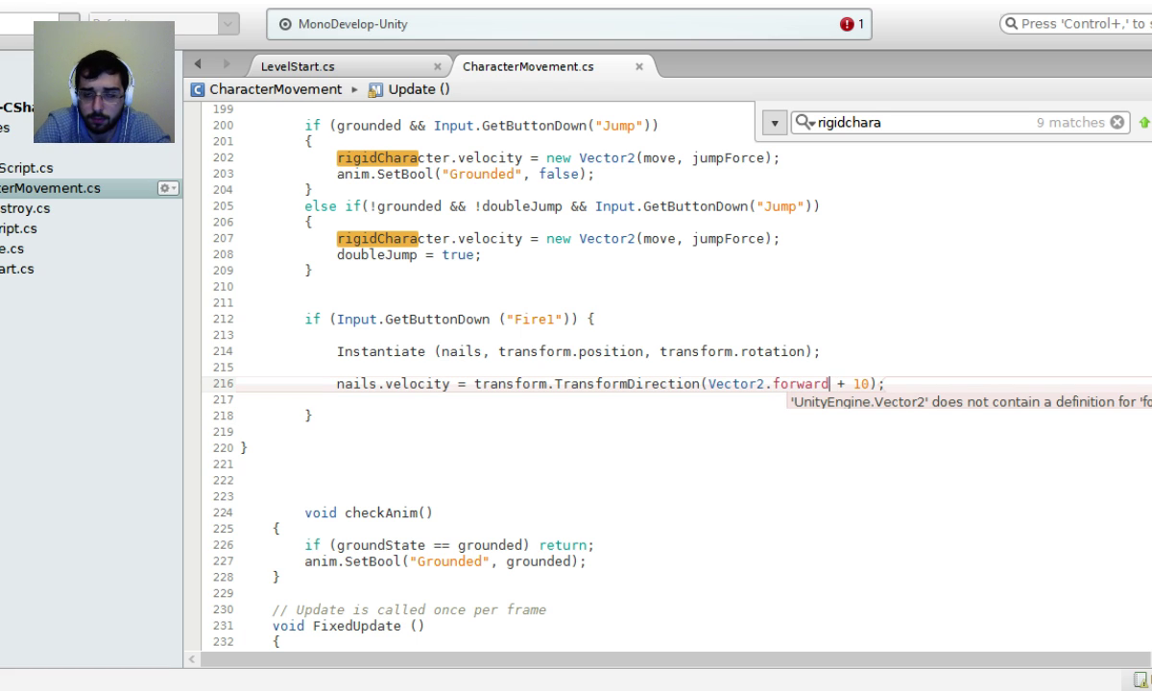
pyautogui.press('BackSpace')
pyautogui.press('BackSpace')
pyautogui.press('BackSpace')
pyautogui.press('Delete')
pyautogui.press('Delete')
pyautogui.press('Delete')
pyautogui.press('Delete')
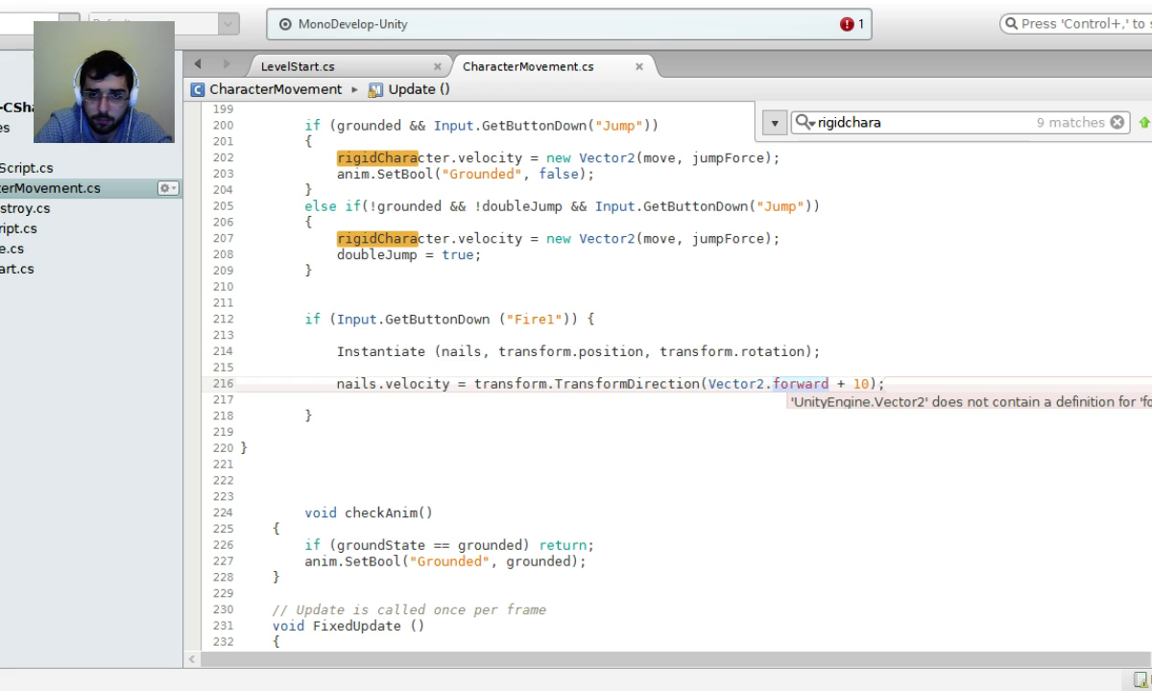
pyautogui.write('Forwar')
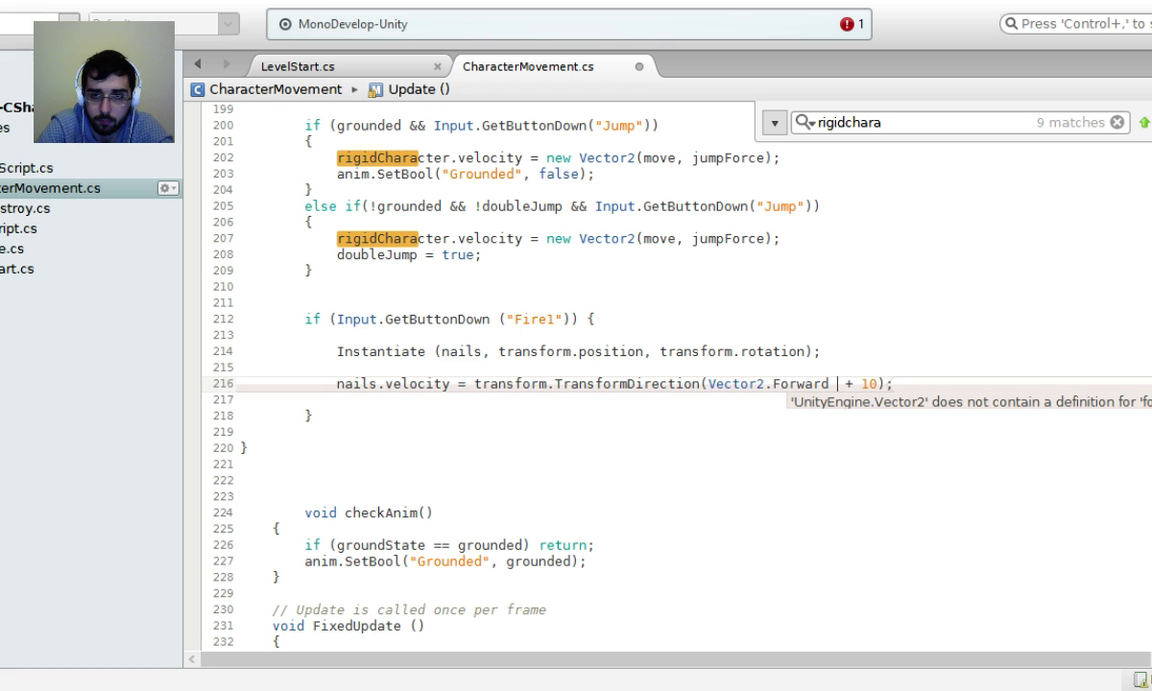
# Replace the TransformDirection argument in the nails.velocity line with 10, 0, 0 and build the project.
pyautogui.press('BackSpace')
pyautogui.press('BackSpace')
pyautogui.press('BackSpace')
pyautogui.press('BackSpace')
pyautogui.press('BackSpace')
pyautogui.press('BackSpace')
pyautogui.press('BackSpace')
pyautogui.press('BackSpace')
pyautogui.press('BackSpace')
pyautogui.press('BackSpace')
pyautogui.press('BackSpace')
pyautogui.press('BackSpace')
pyautogui.press('BackSpace')
pyautogui.press('BackSpace')
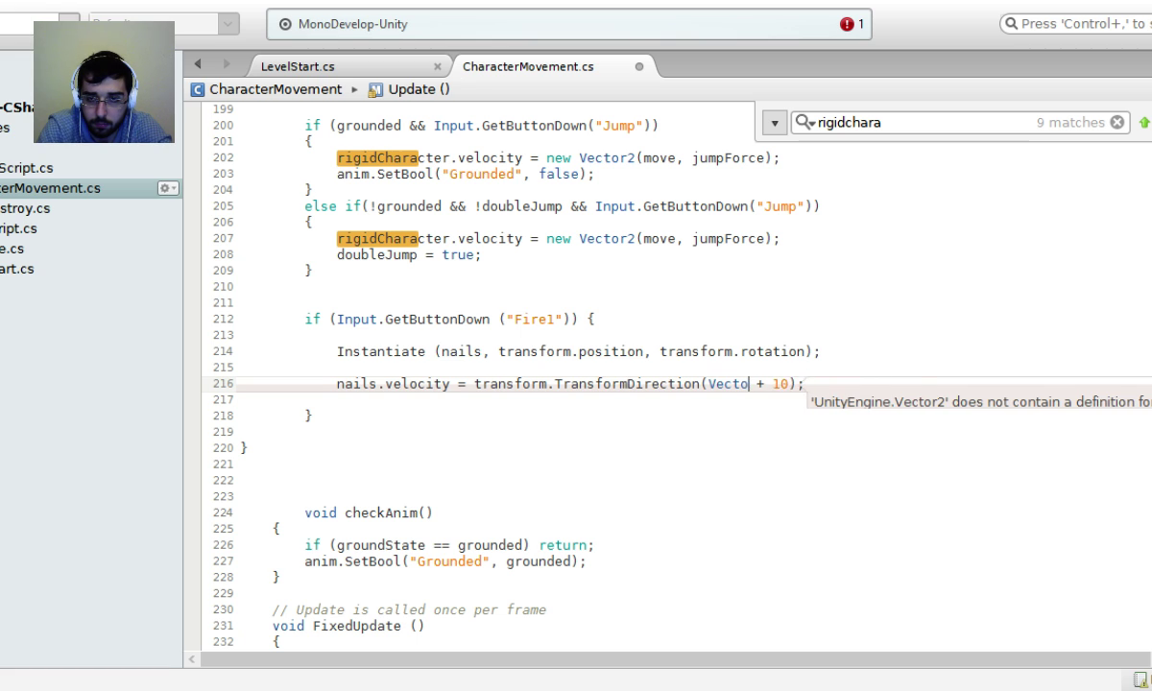
pyautogui.press('Delete')
pyautogui.press('Delete')
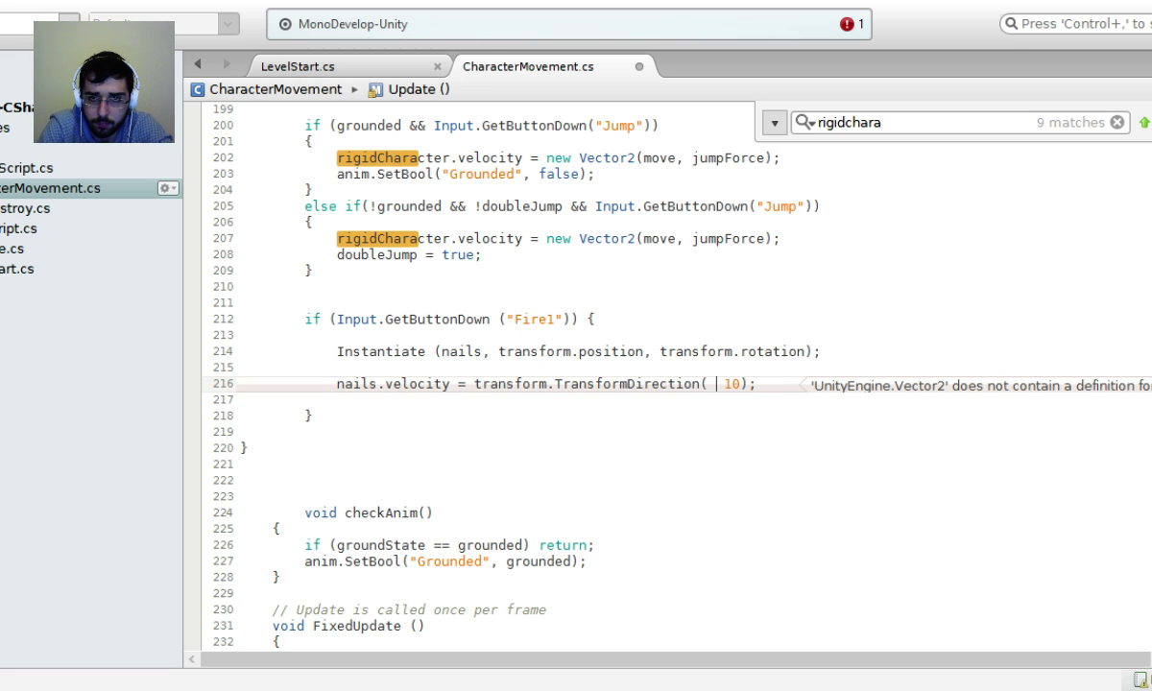
pyautogui.write(', 0')
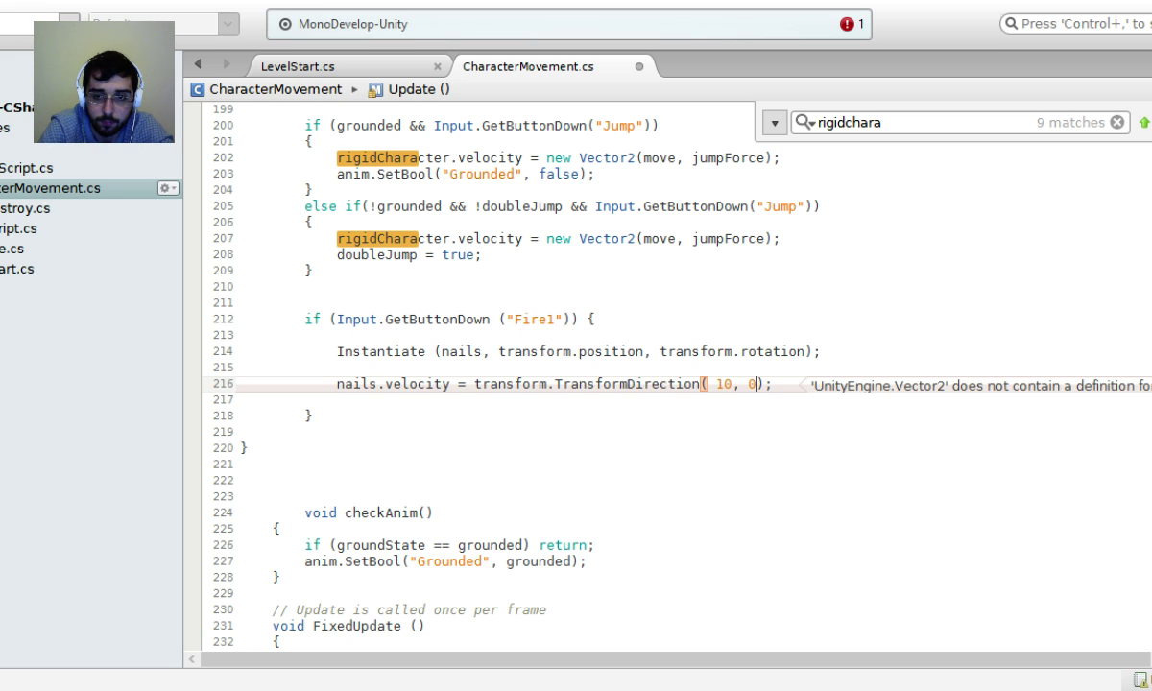
pyautogui.write(', 0')
pyautogui.hotkey('ctrl', 'F8')
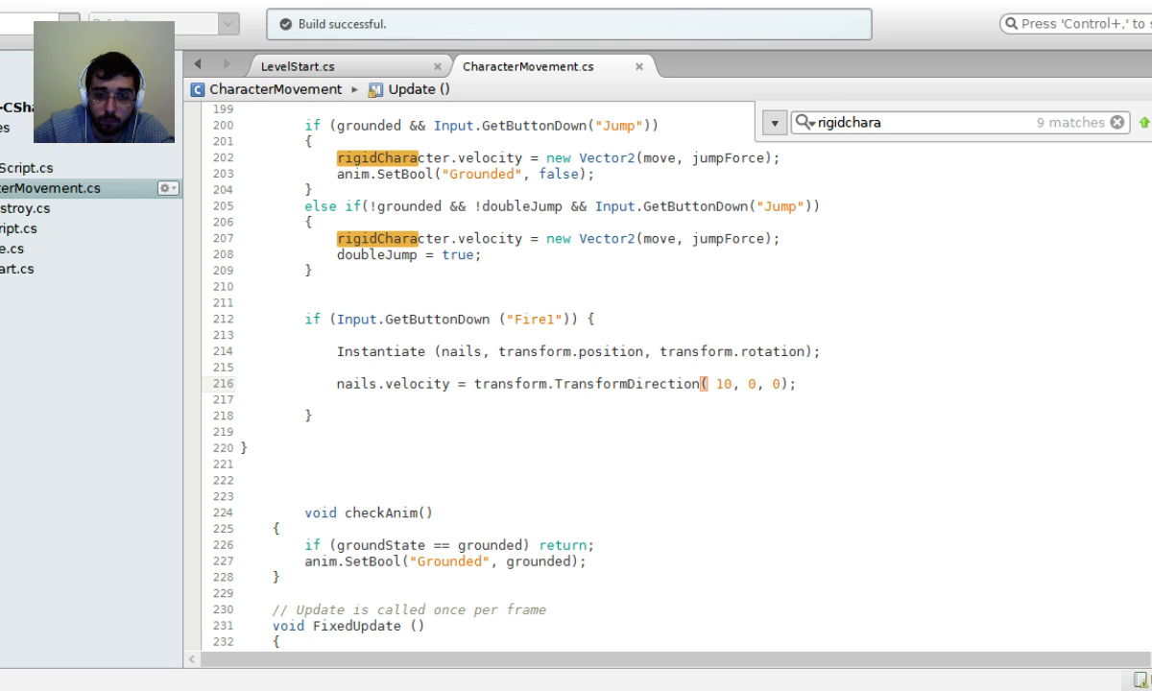
# Switch to Unity and playtest the nail firing in two short runs, exiting play mode after each.
pyautogui.hotkey('alt', 'Tab')
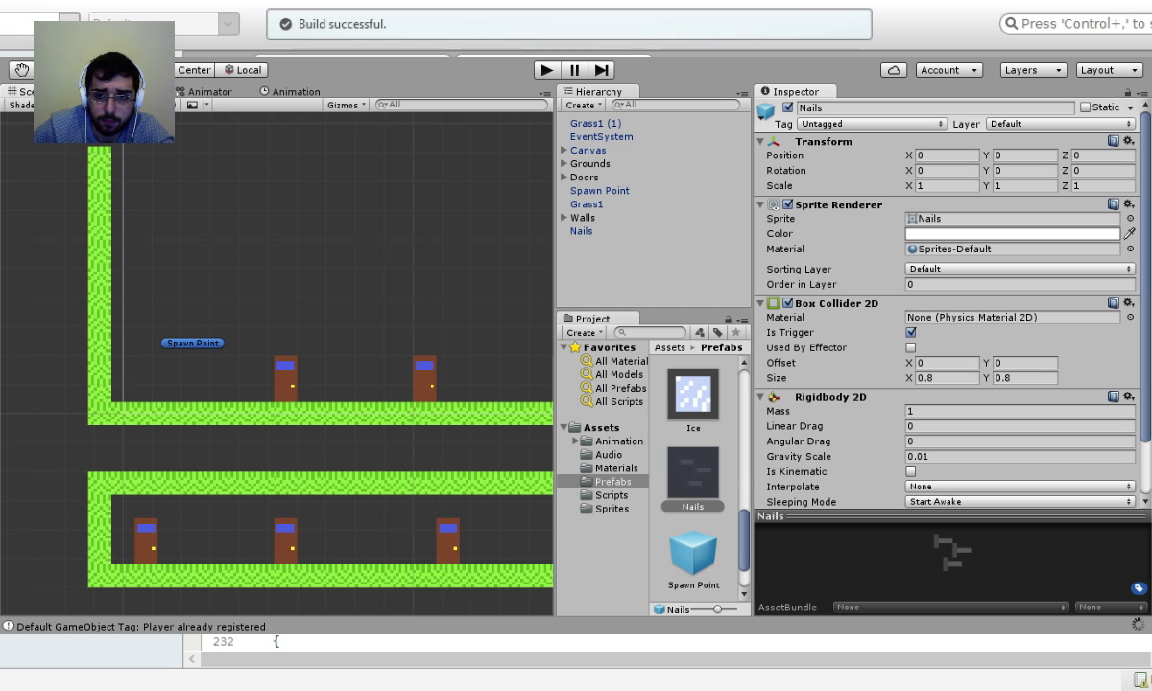
pyautogui.click(544, 71)
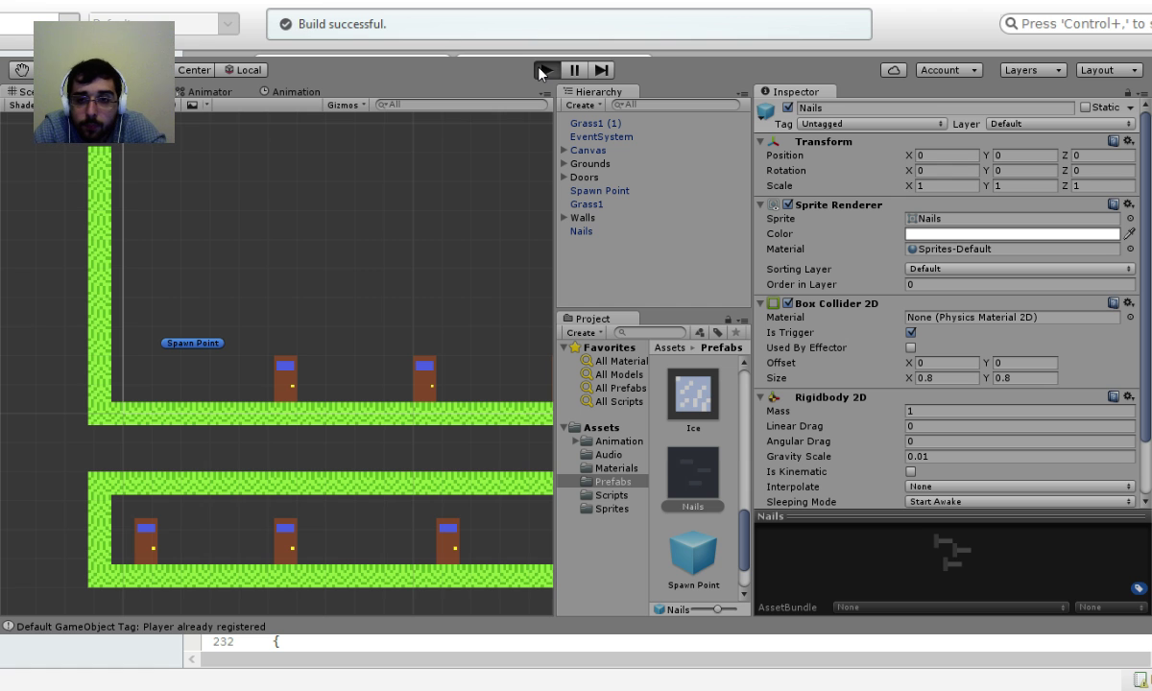
pyautogui.press('Right')
pyautogui.press('Left')
pyautogui.press('space')
pyautogui.press('Right')
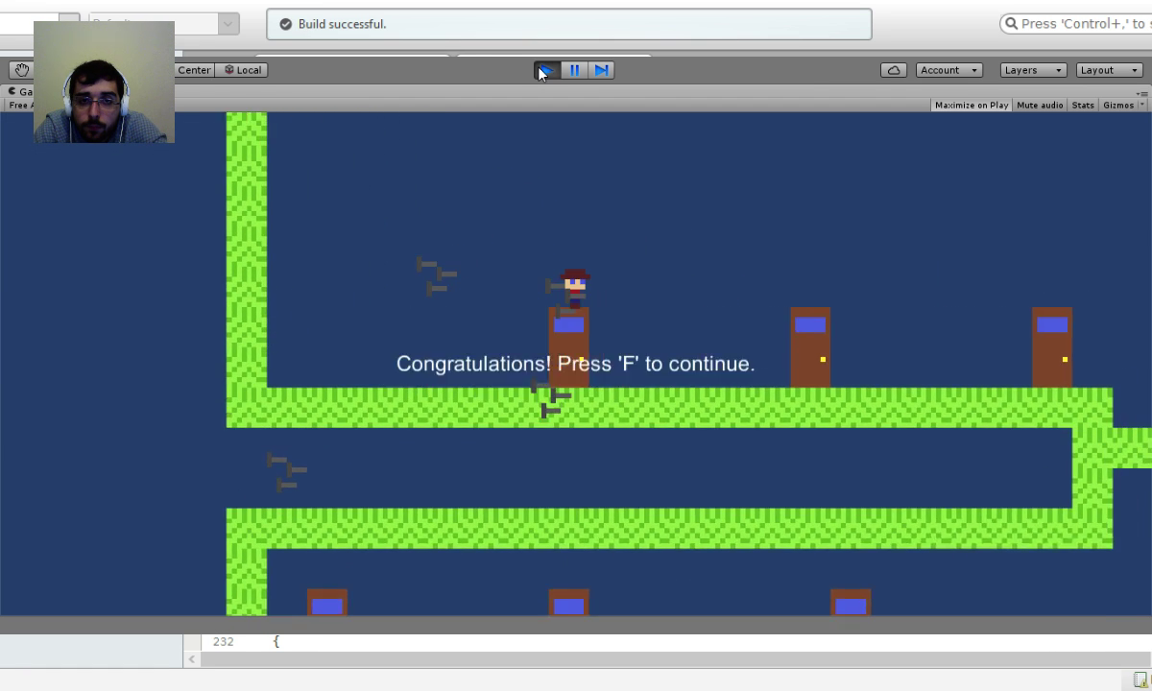
pyautogui.press('Left')
pyautogui.press('Right')
pyautogui.click(544, 70)
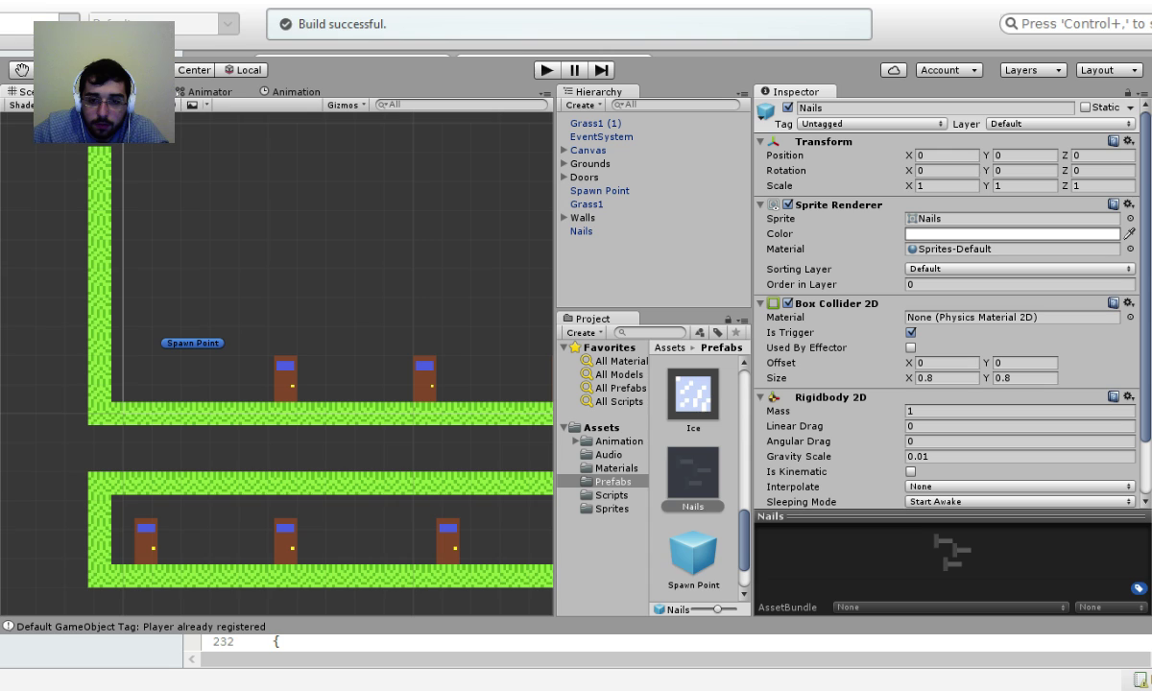
pyautogui.click(546, 71)
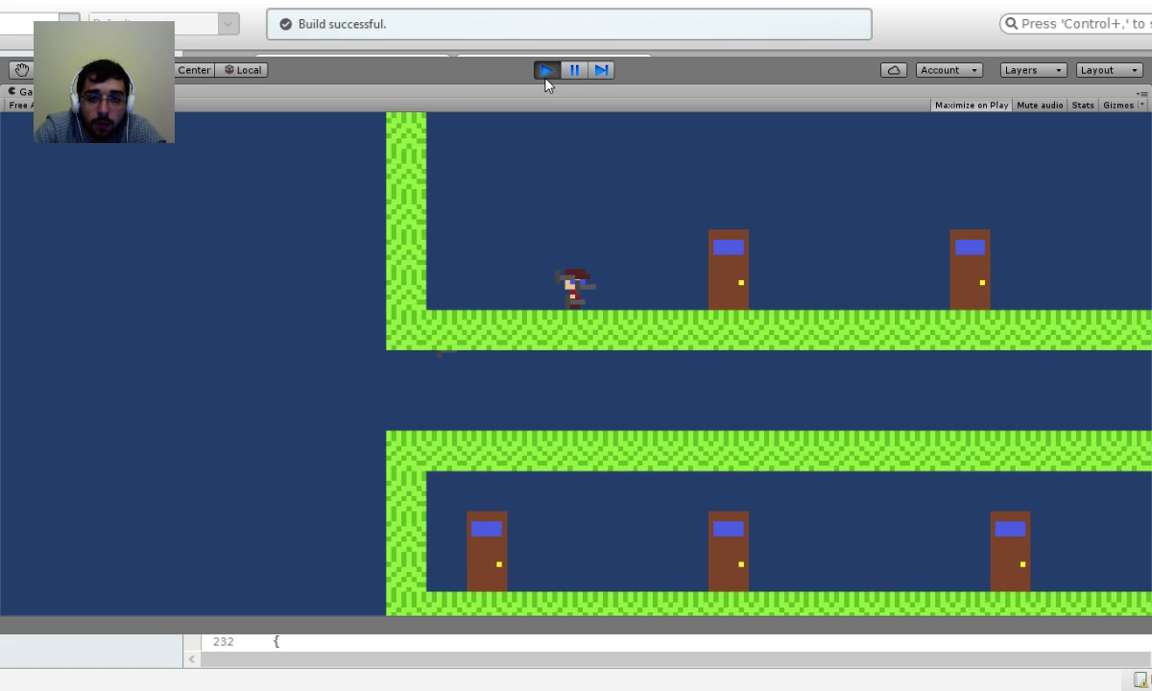
pyautogui.click(546, 70)
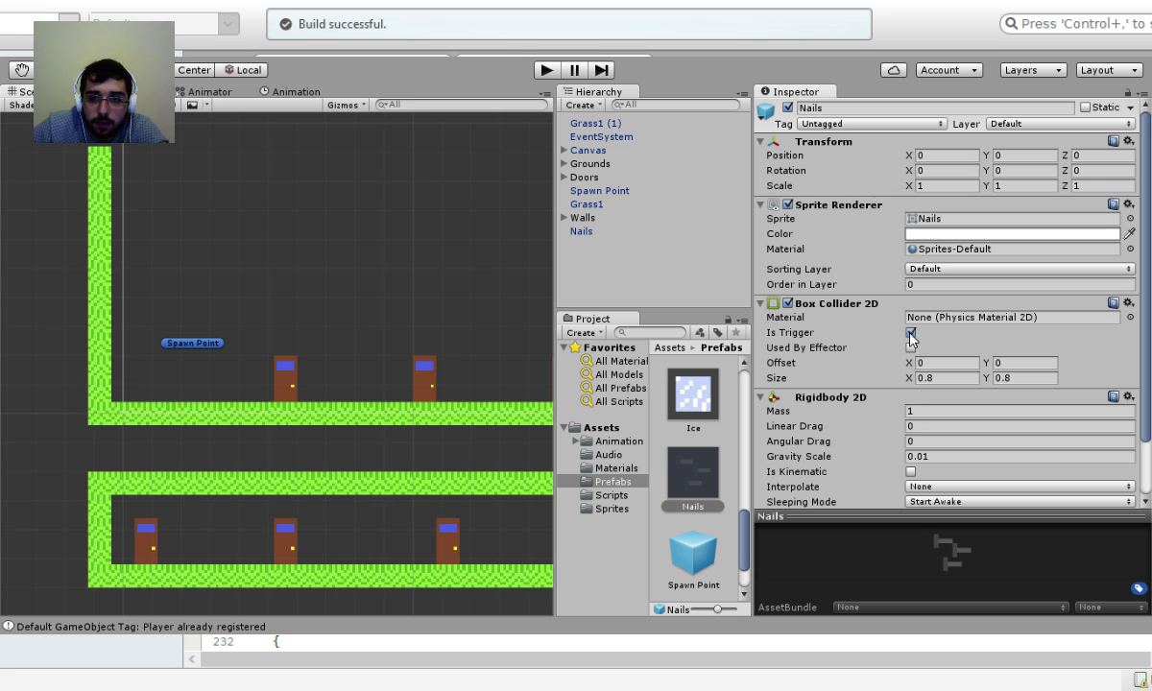
# Turn off Is Trigger on the Nails prefab's Box Collider 2D and playtest the game briefly.
pyautogui.click(910, 332)
pyautogui.click(542, 73)
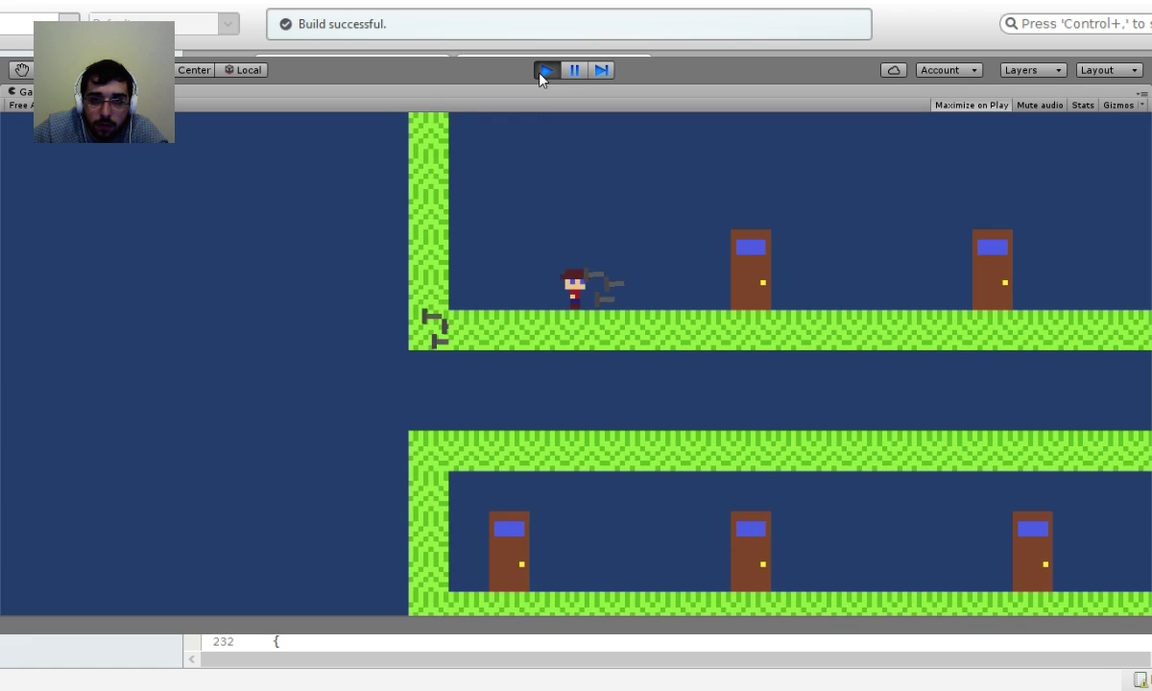
pyautogui.click(544, 70)
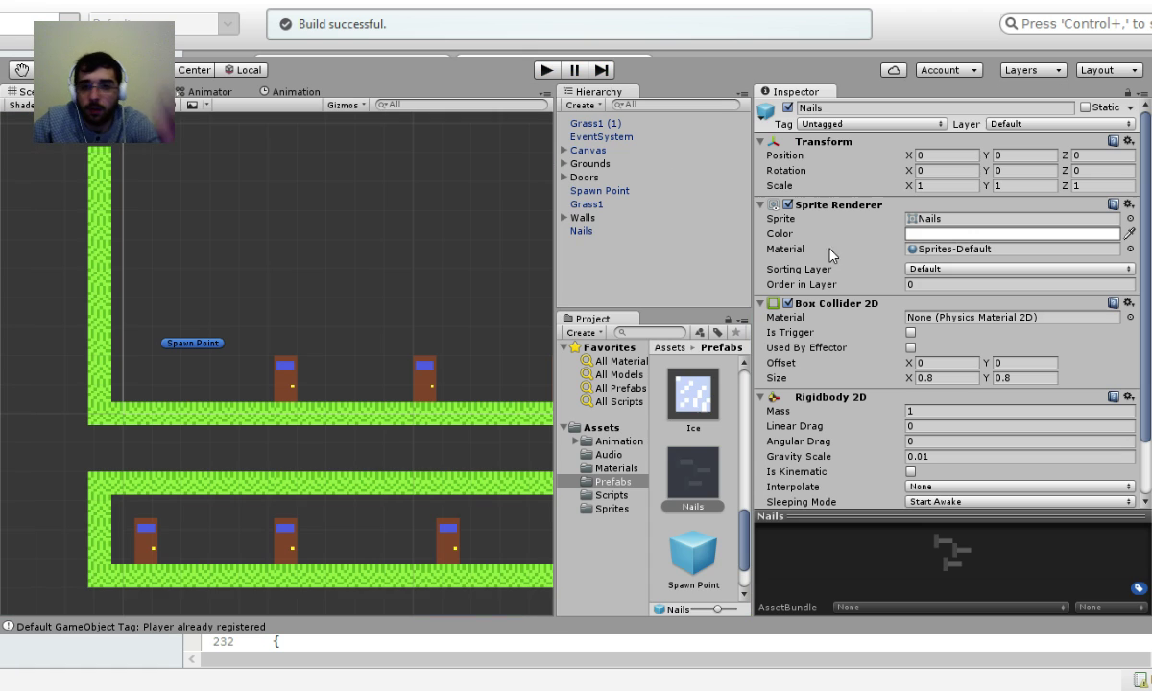
pyautogui.click(910, 333)
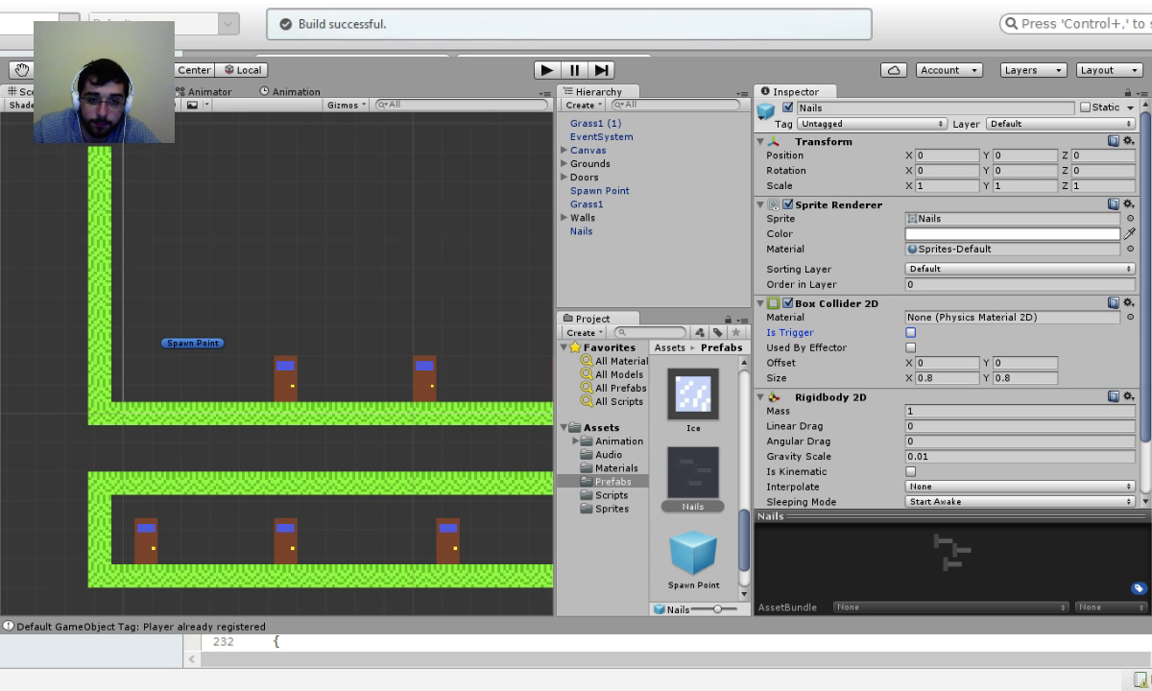
# In MonoDevelop, change the Fire1 block's Instantiate line to Rigidbody nails = (Rigidbody) Instantiate (nailsClone, transform.position, transform.rotation);.
pyautogui.hotkey('alt', 'Tab')
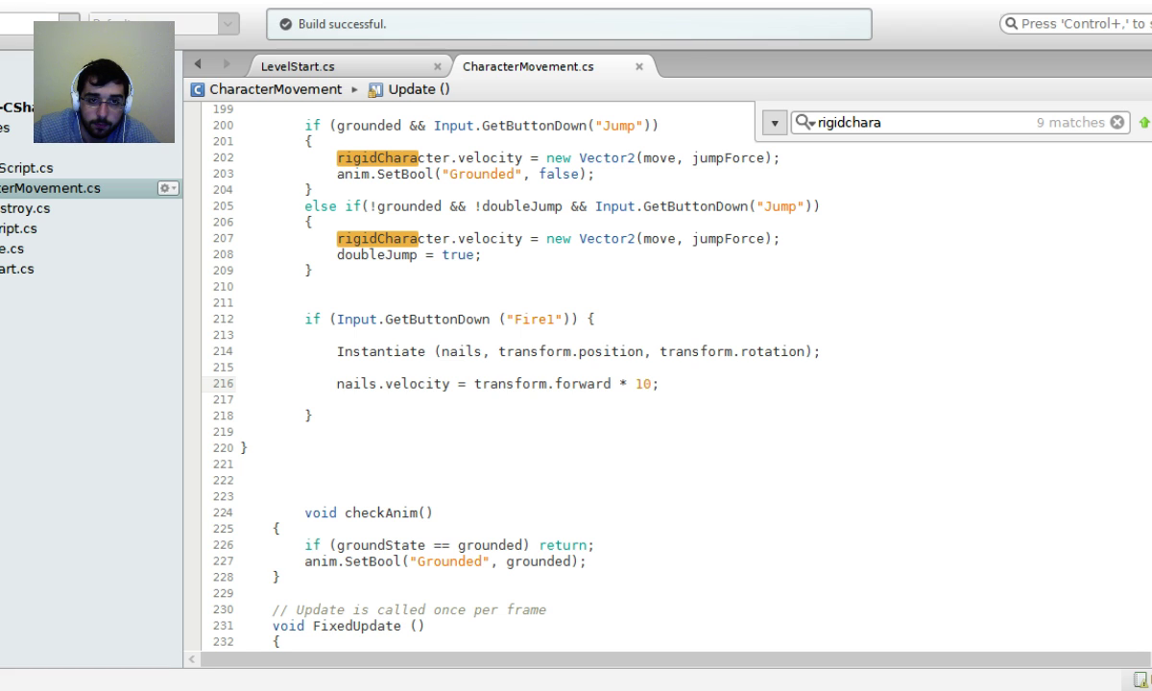
pyautogui.click(336, 351)
pyautogui.write('Rigidbody bulletClone = (Rigidbody)')
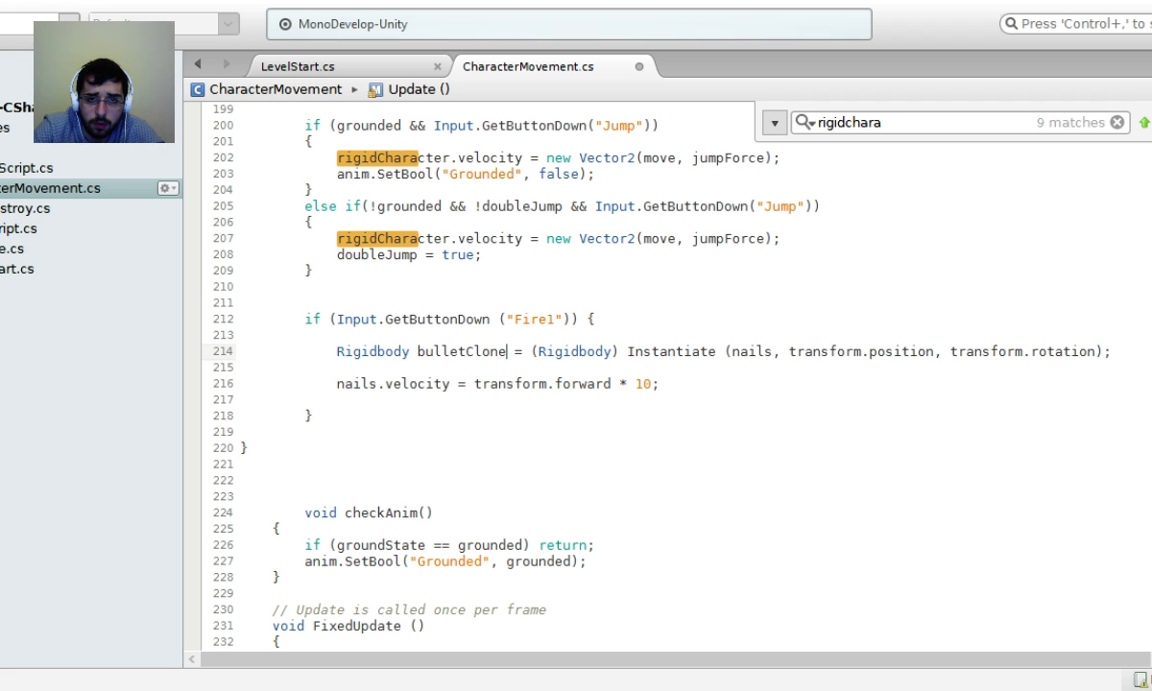
pyautogui.moveTo(506, 351); pyautogui.dragTo(418, 351)
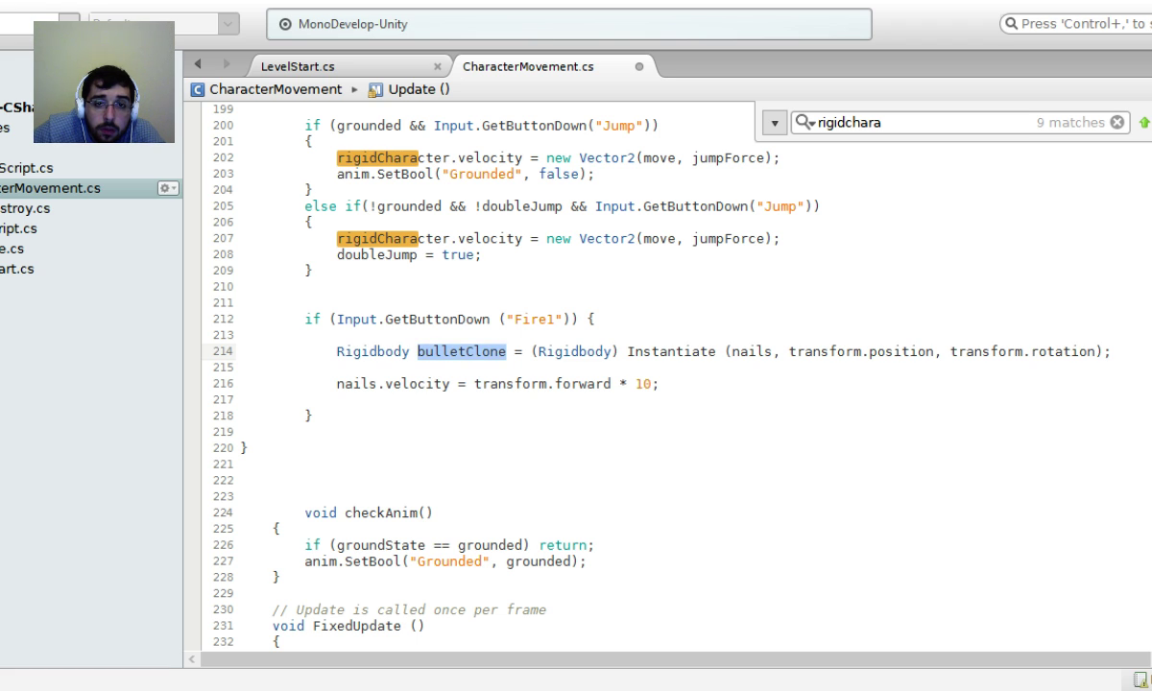
pyautogui.write('nails')
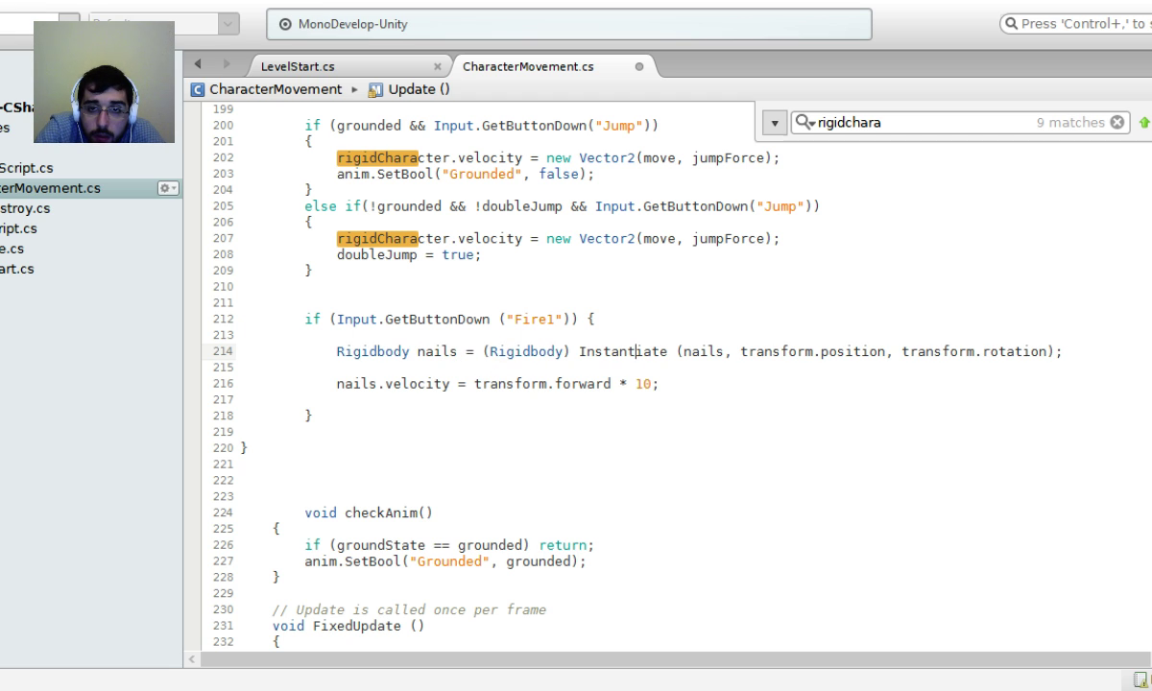
pyautogui.write('Clone')
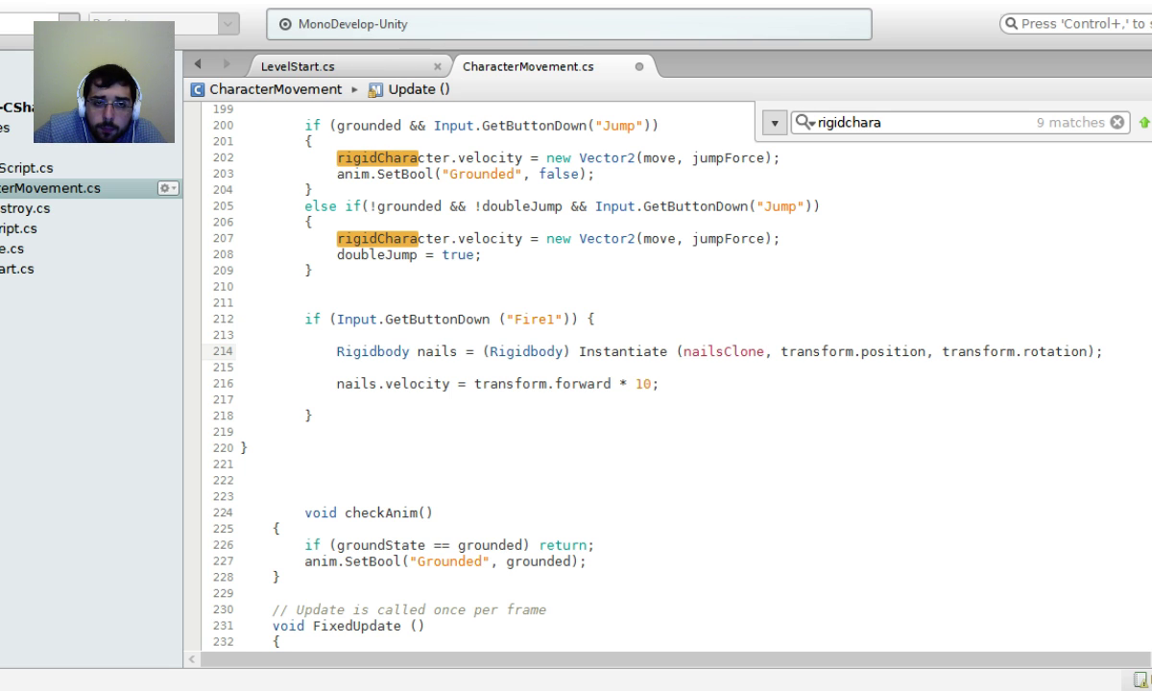
# Switch to Unity and start a playtest, moving the character both ways, jumping and firing nails.
pyautogui.hotkey('alt', 'Tab')
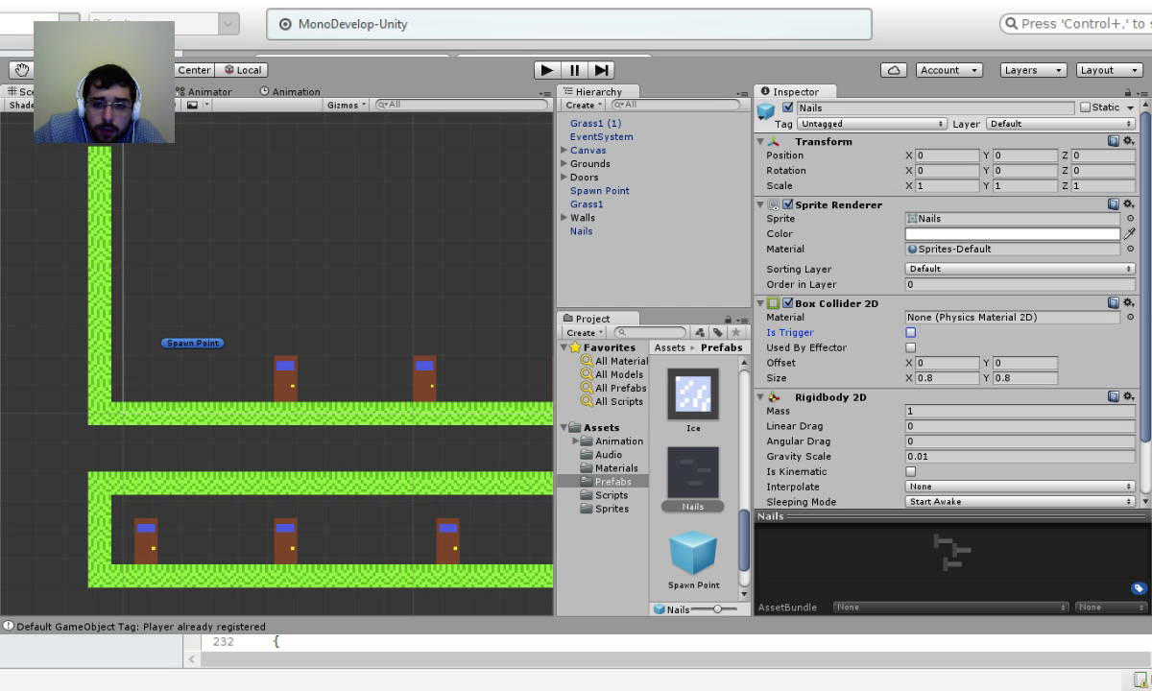
pyautogui.click(546, 69)
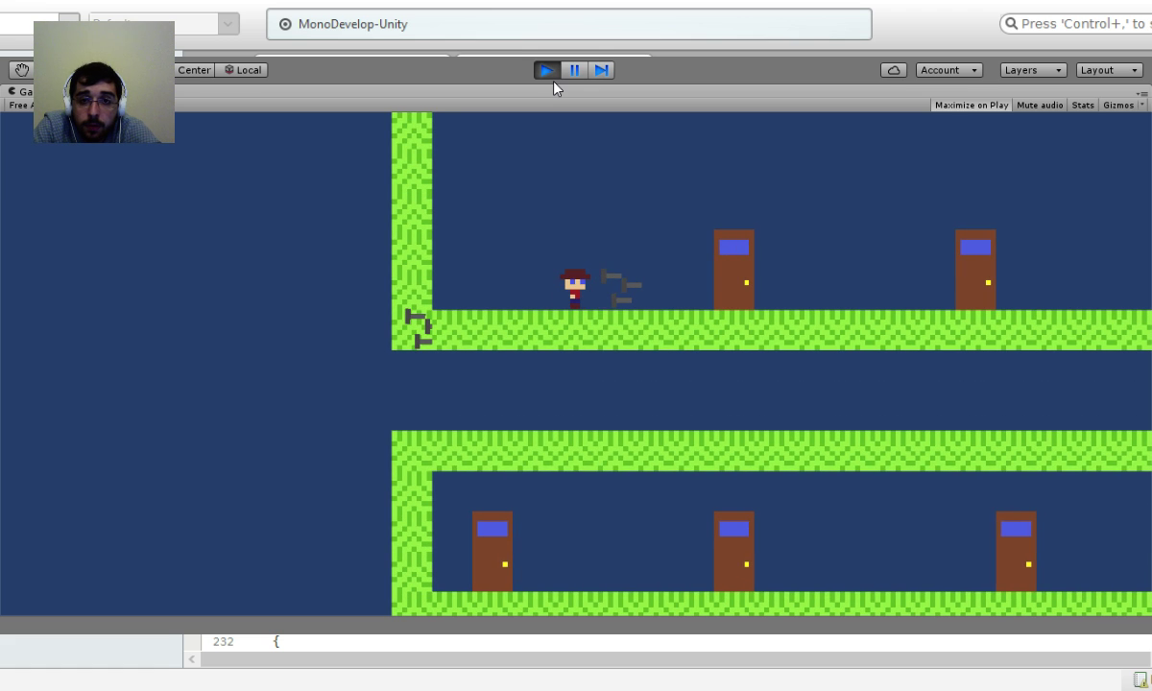
pyautogui.press('Right')
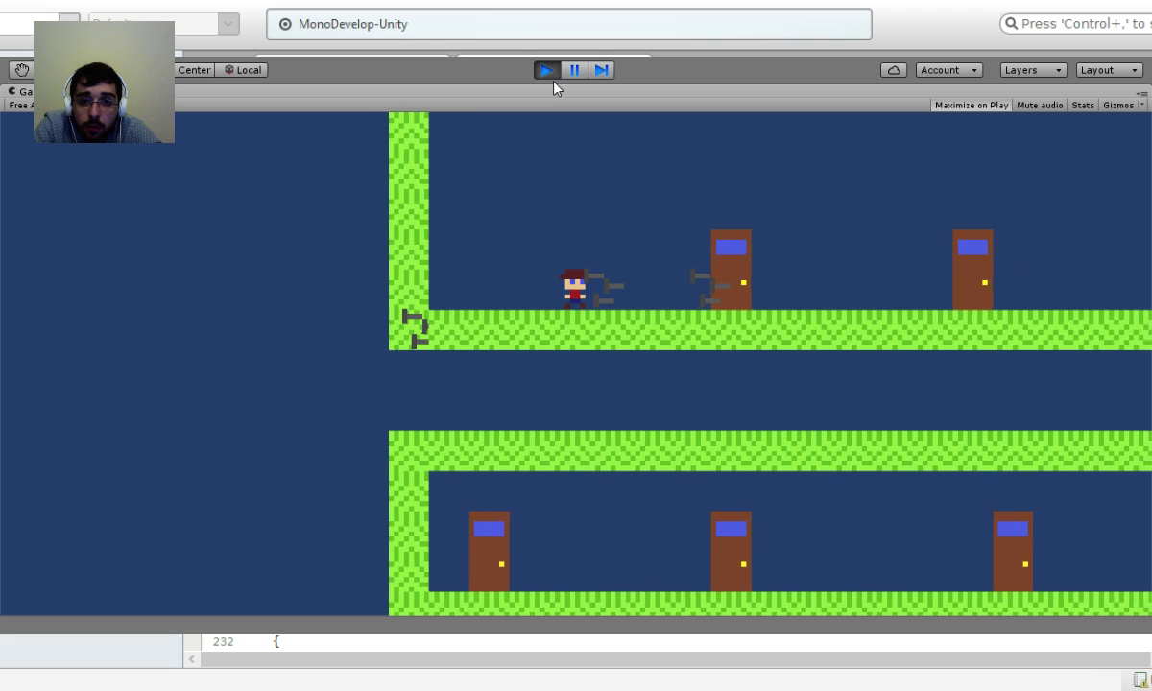
pyautogui.press('Right')
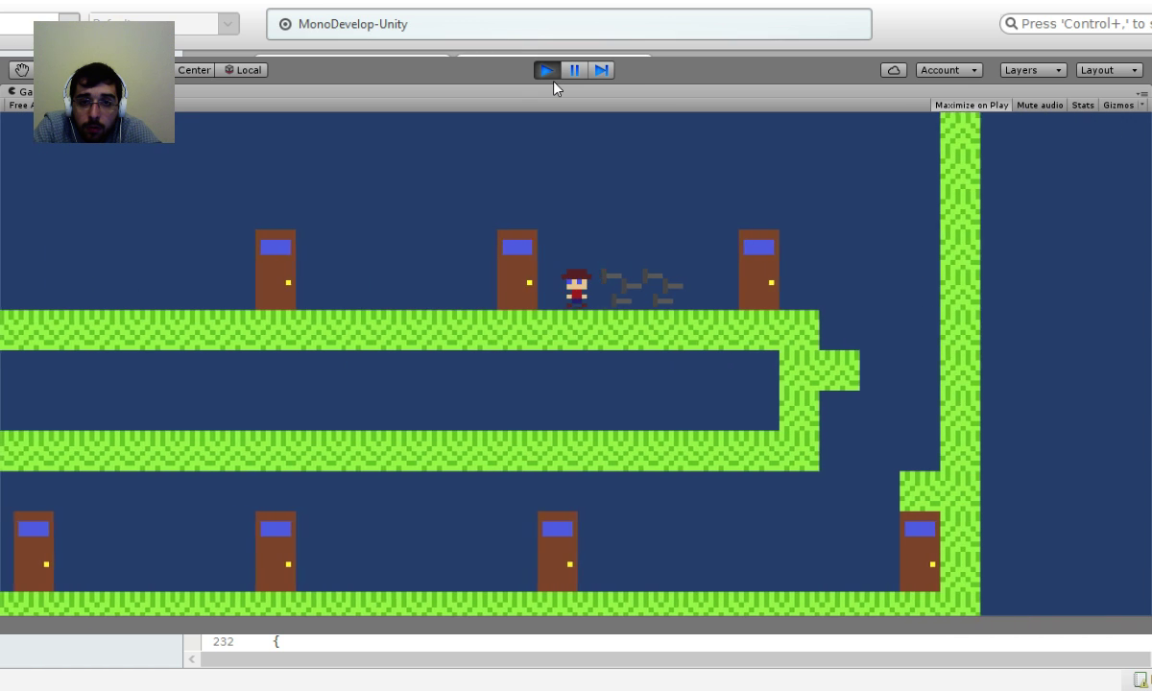
pyautogui.press('Right')
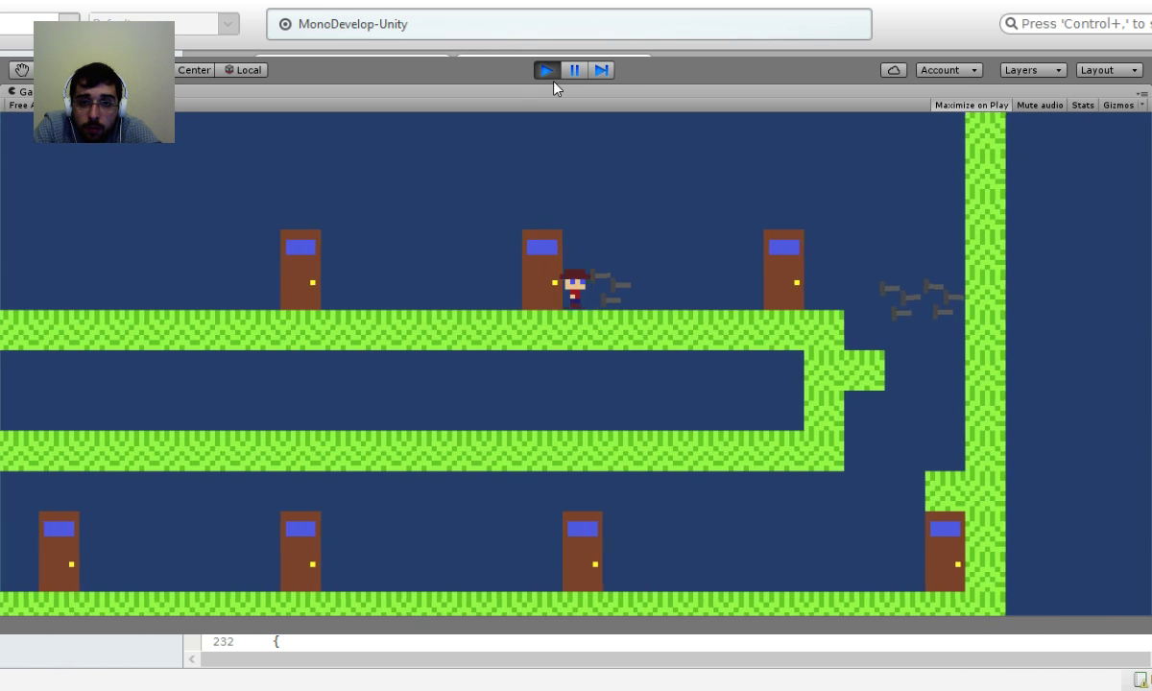
pyautogui.press('Left')
pyautogui.press('Left')
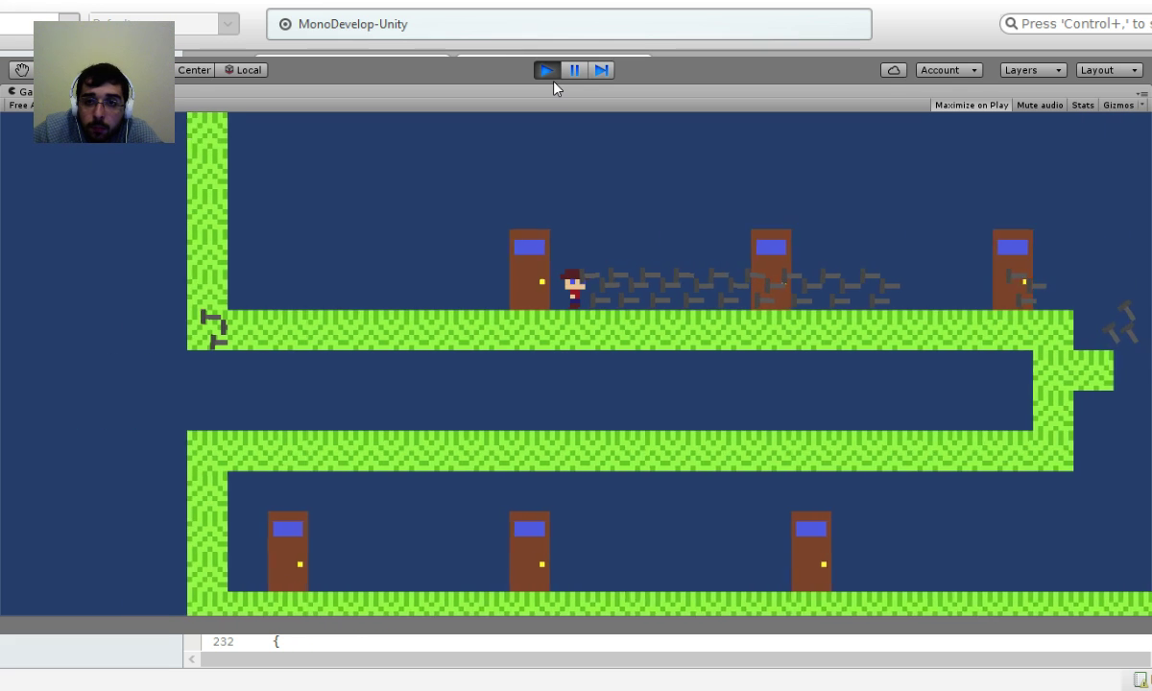
pyautogui.press('space')
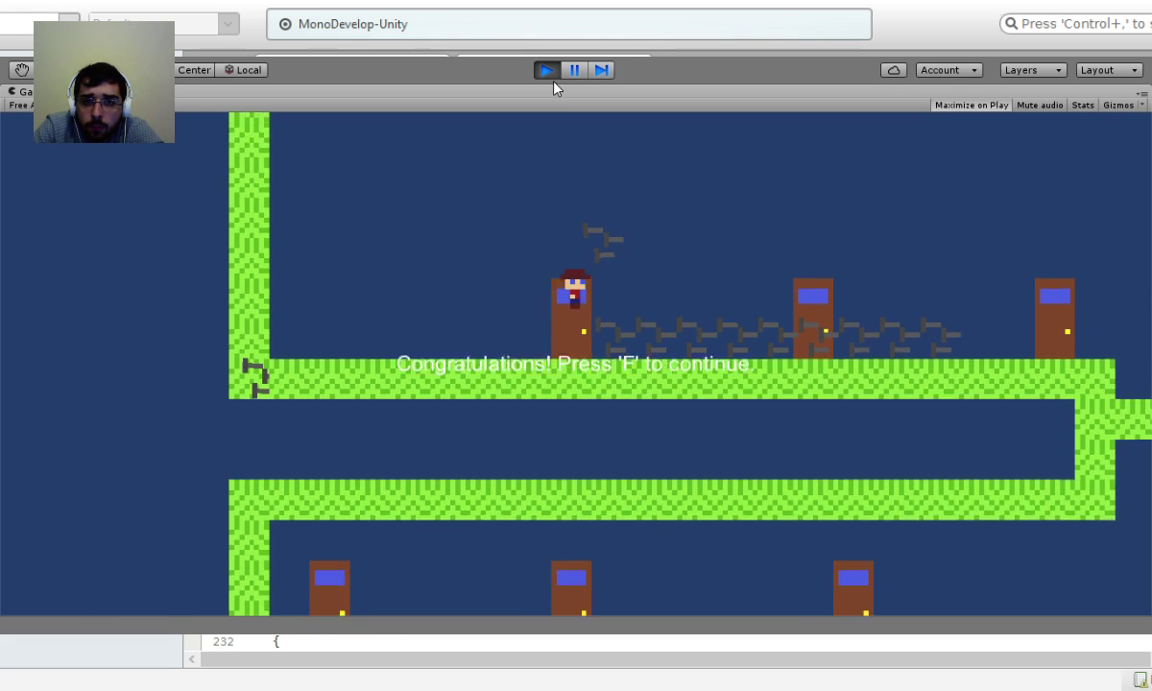
pyautogui.press('Left')
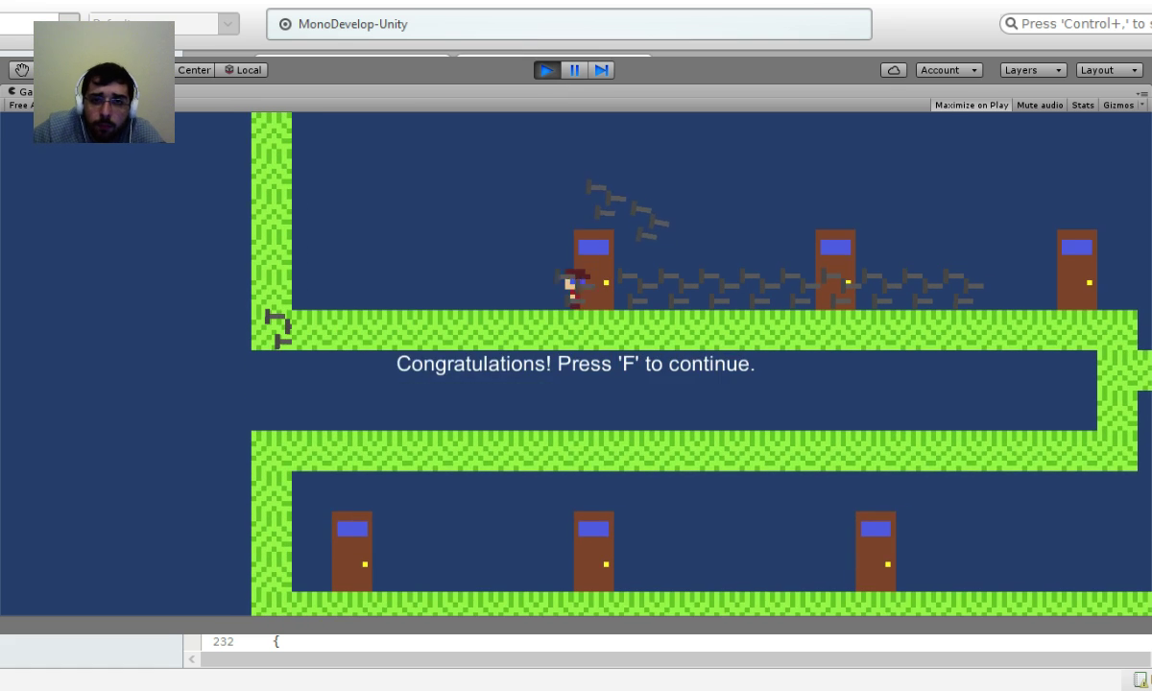
pyautogui.press('Left')
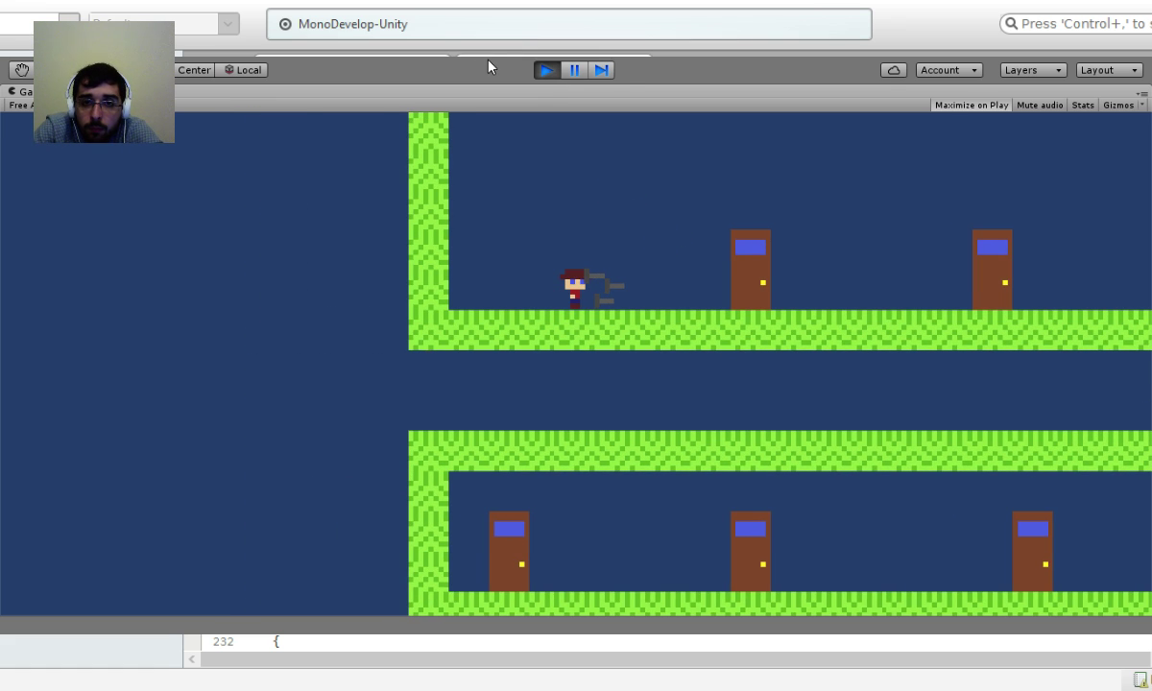
# Continue the playtest by firing a nail, moving the character to the first door and continuing from there.
pyautogui.press('Right')
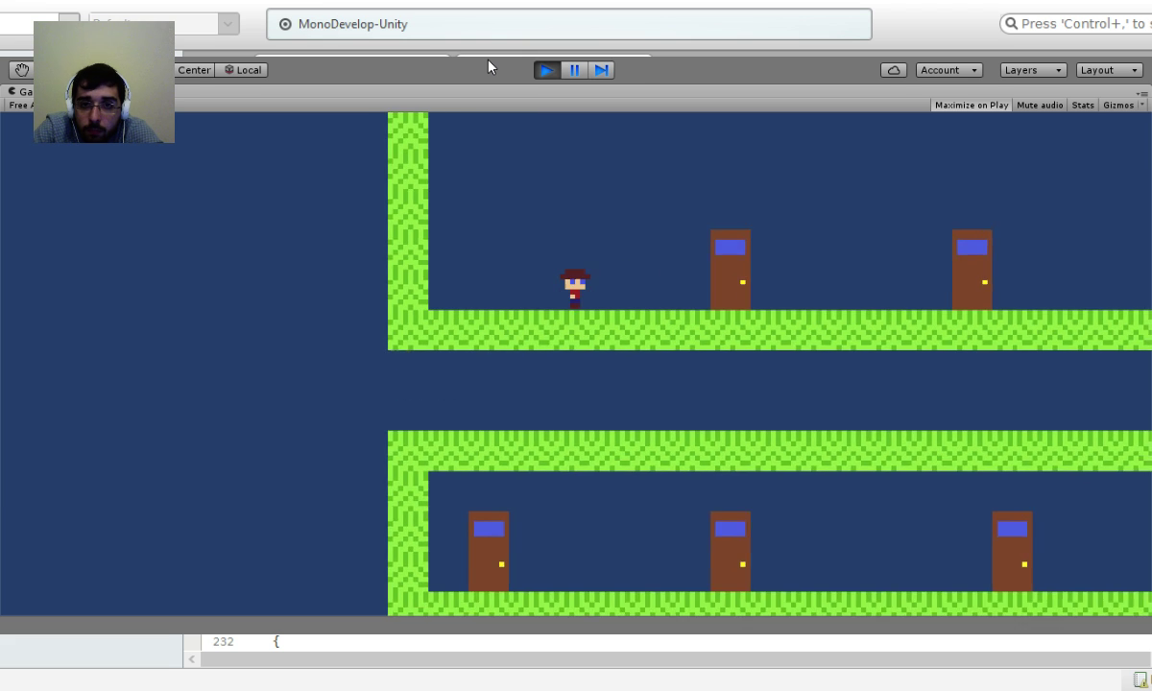
pyautogui.press('space')
pyautogui.press('Left')
pyautogui.press('Right')
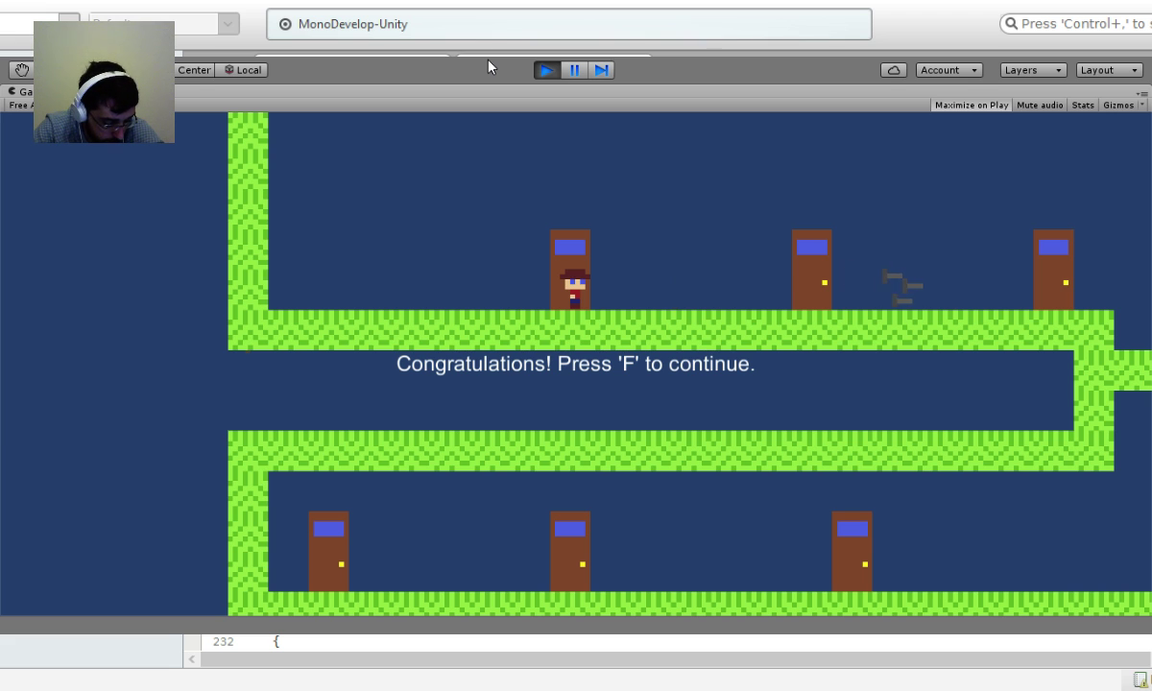
pyautogui.press('f')
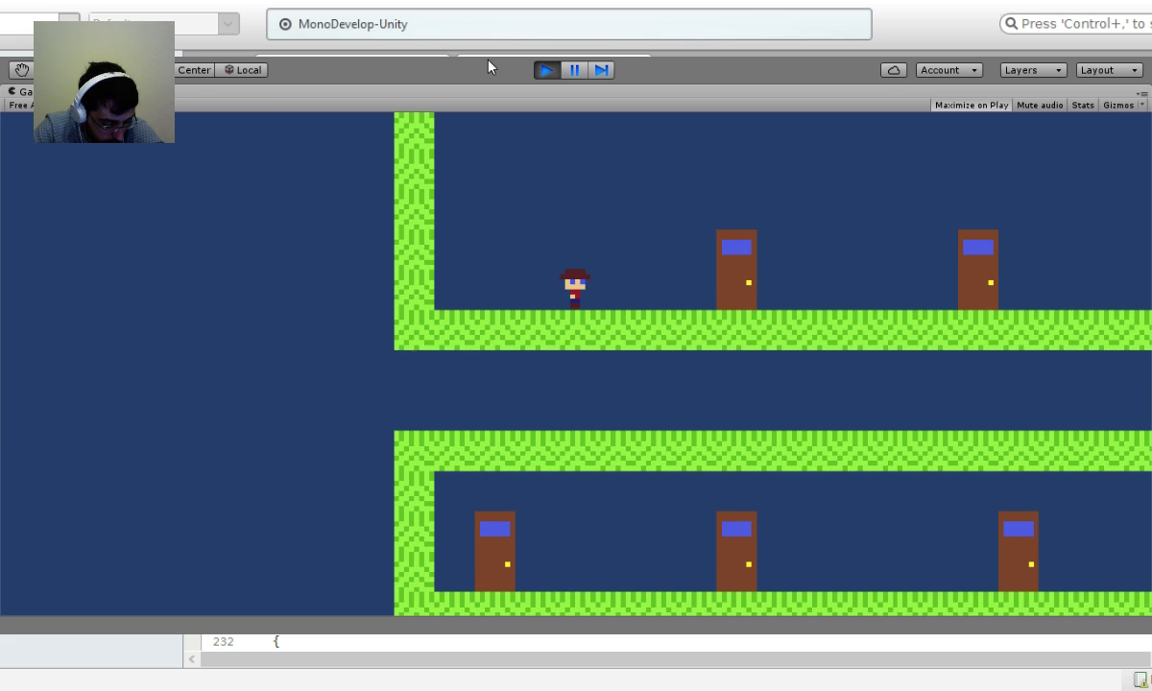
# In MonoDevelop, rename the Rigidbody variable declared in the Fire1 block's Instantiate line to nailsClone.
pyautogui.press('alt')
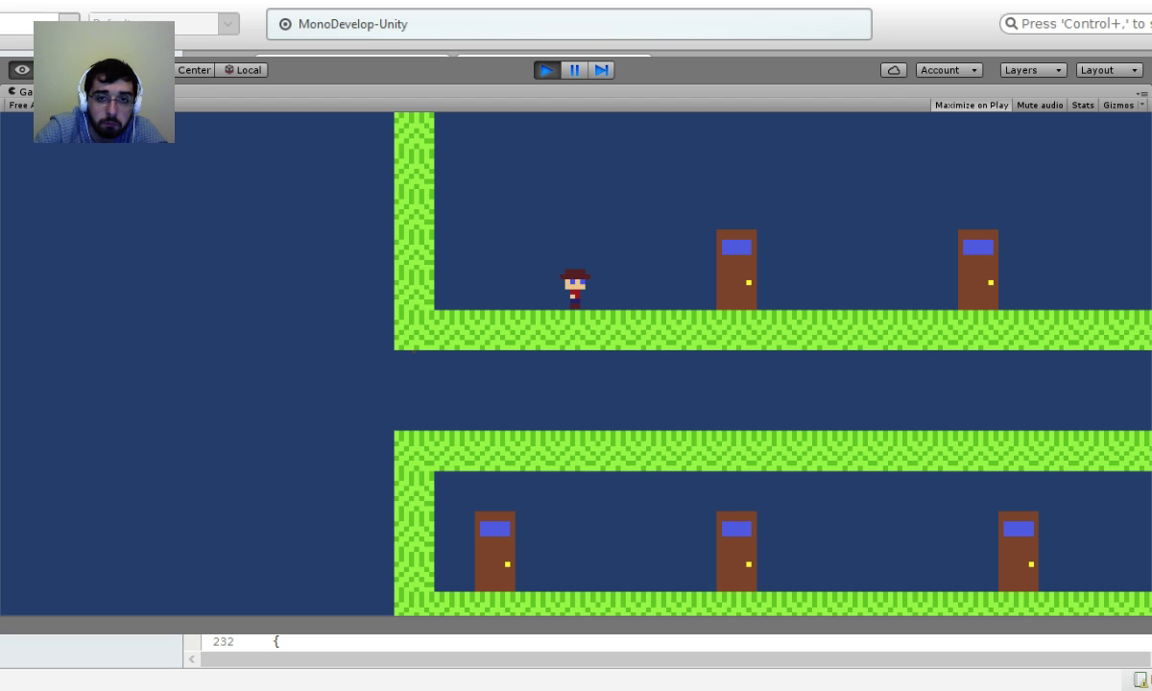
pyautogui.press('F8')
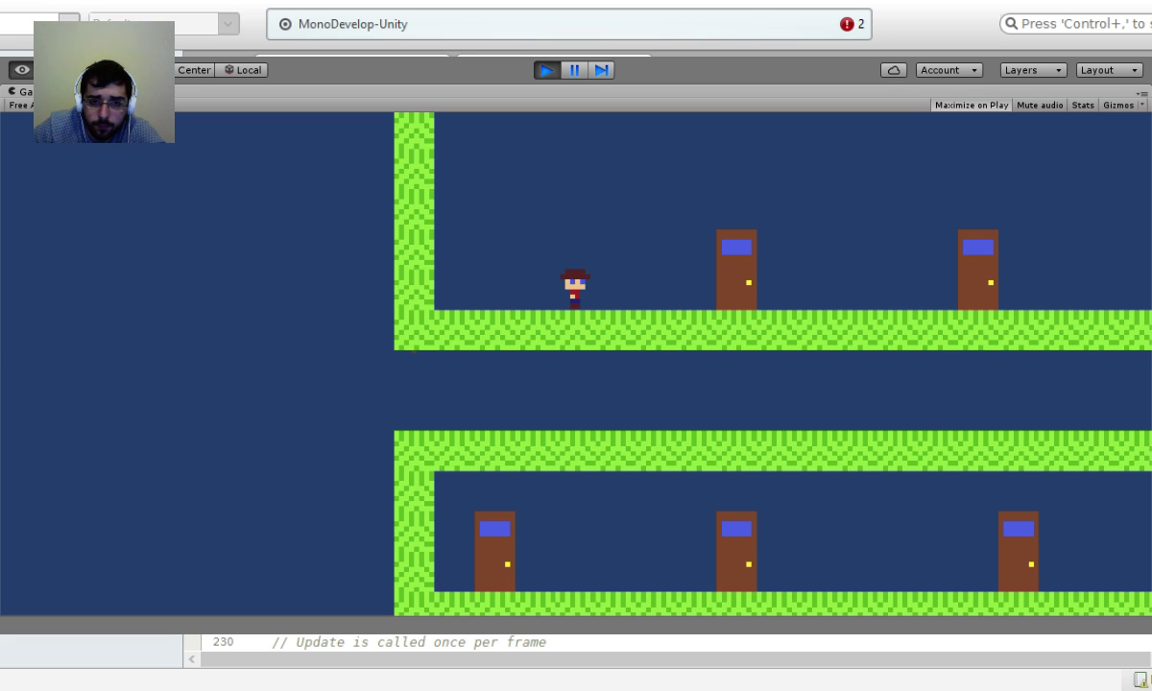
pyautogui.hotkey('alt', 'Tab')
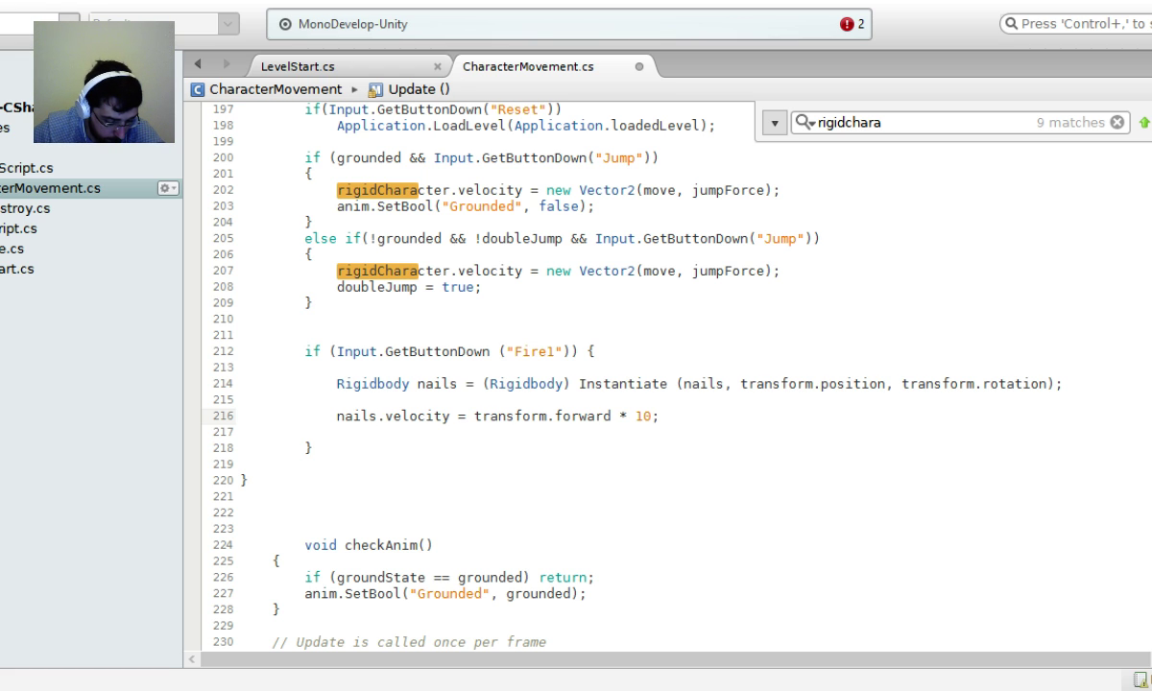
pyautogui.click(459, 383)
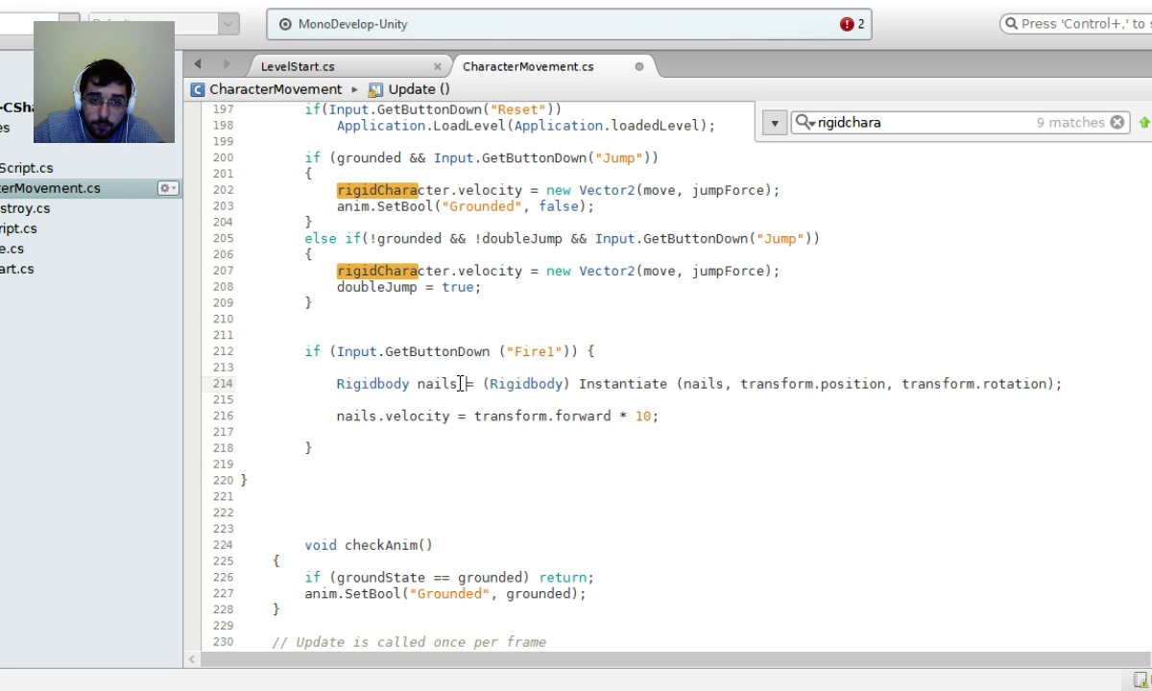
pyautogui.write('C')
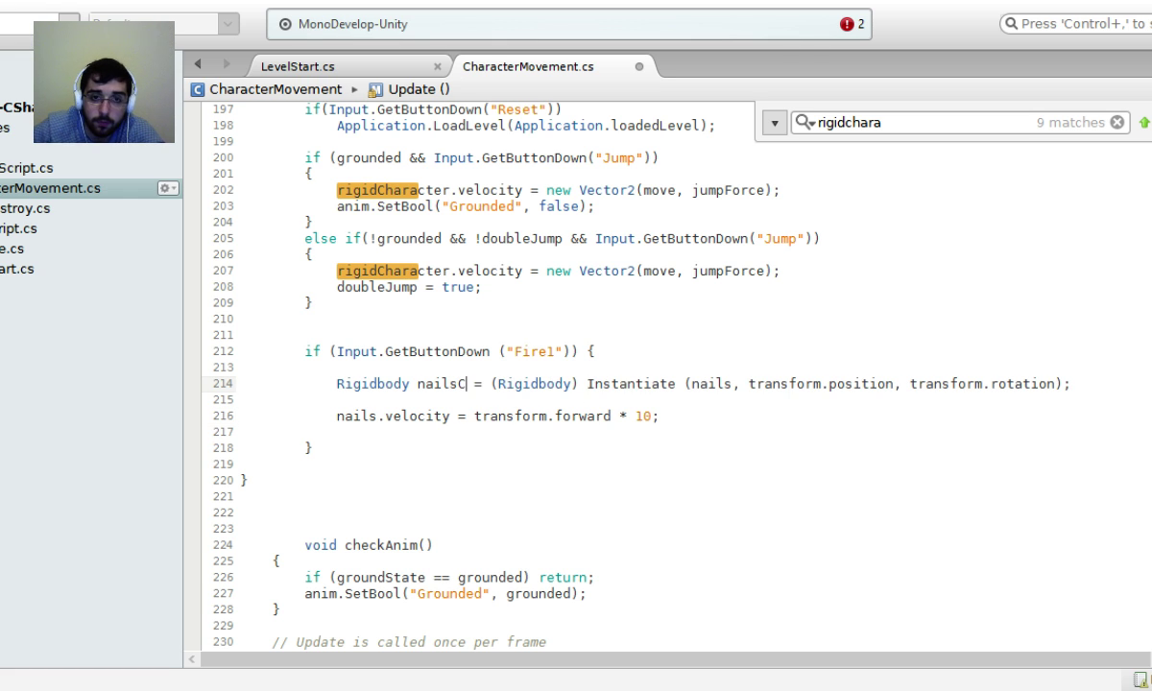
pyautogui.write('lone')
pyautogui.press('Right')
pyautogui.press('Right')
pyautogui.press('Right')
pyautogui.press('Right')
pyautogui.press('Right')
pyautogui.press('Right')
pyautogui.press('Right')
pyautogui.press('Right')
pyautogui.press('Right')
pyautogui.press('Right')
pyautogui.press('Right')
pyautogui.press('Right')
pyautogui.press('Right')
pyautogui.press('Right')
pyautogui.press('Right')
pyautogui.press('Right')
pyautogui.press('Right')
pyautogui.press('Right')
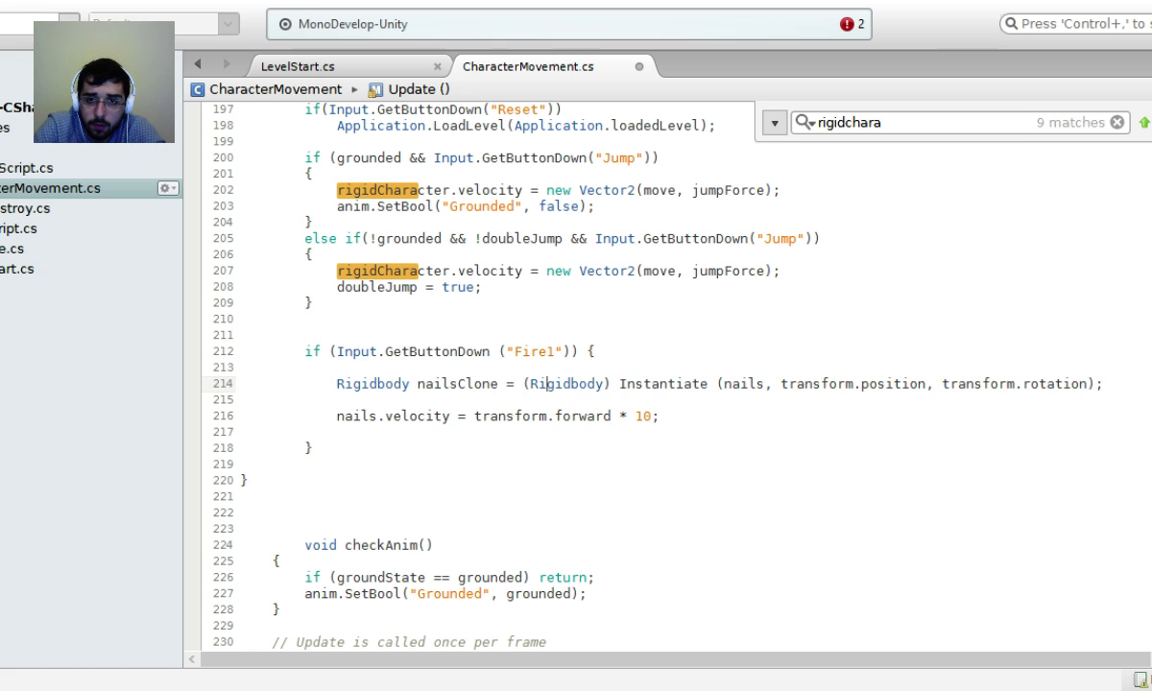
# Change nails.velocity to nailsClone.velocity in the Fire1 block and build the project.
pyautogui.press('Down')
pyautogui.press('Down')
pyautogui.press('Right')
pyautogui.press('Right')
pyautogui.press('Right')
pyautogui.press('Right')
pyautogui.press('Right')
pyautogui.press('Right')
pyautogui.press('Right')
pyautogui.press('Right')
pyautogui.press('Right')
pyautogui.press('Right')
pyautogui.press('Right')
pyautogui.press('Right')
pyautogui.press('Right')
pyautogui.press('Right')
pyautogui.press('Right')
pyautogui.press('Right')
pyautogui.press('Right')
pyautogui.press('Right')
pyautogui.press('Right')
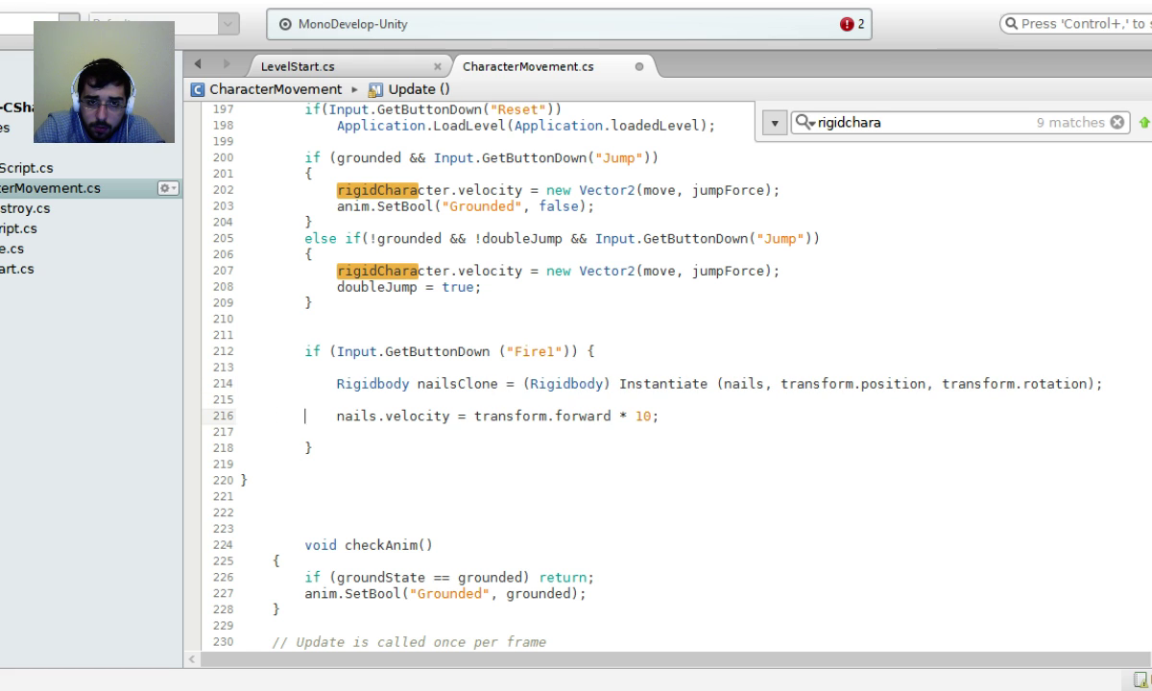
pyautogui.press('Left')
pyautogui.press('Left')
pyautogui.press('Left')
pyautogui.press('Right')
pyautogui.press('Right')
pyautogui.write('Clone')
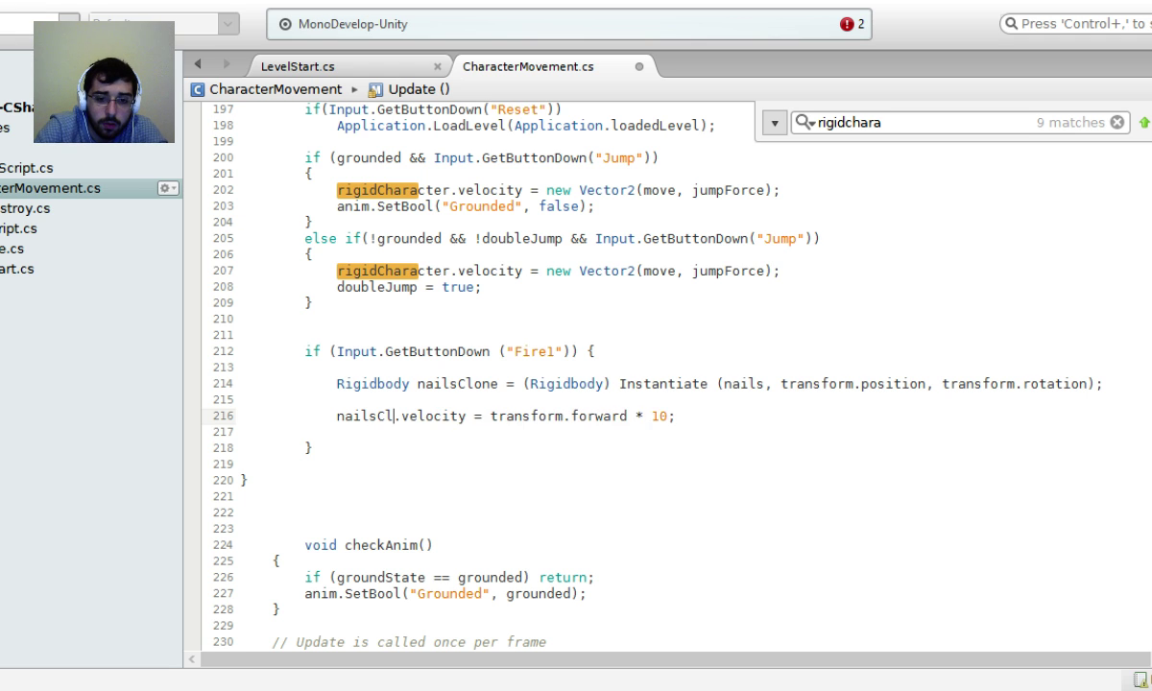
pyautogui.press('F8')
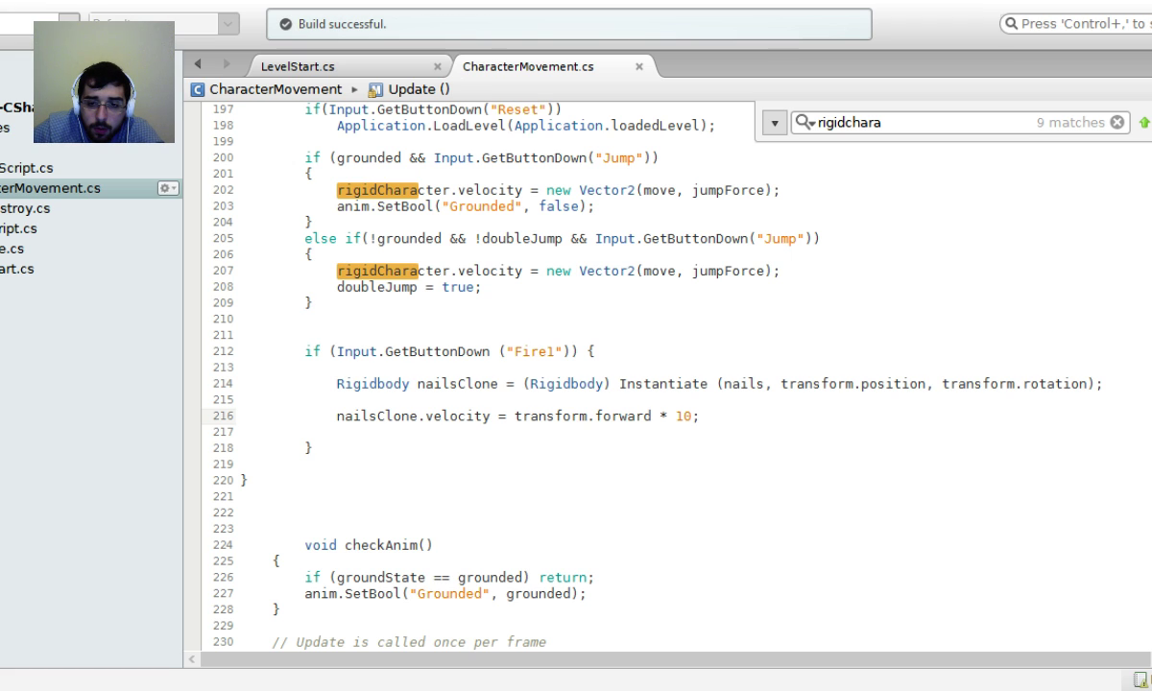
# Switch to Unity, end the running game, playtest the nail firing again and exit play mode.
pyautogui.hotkey('alt', 'Tab')
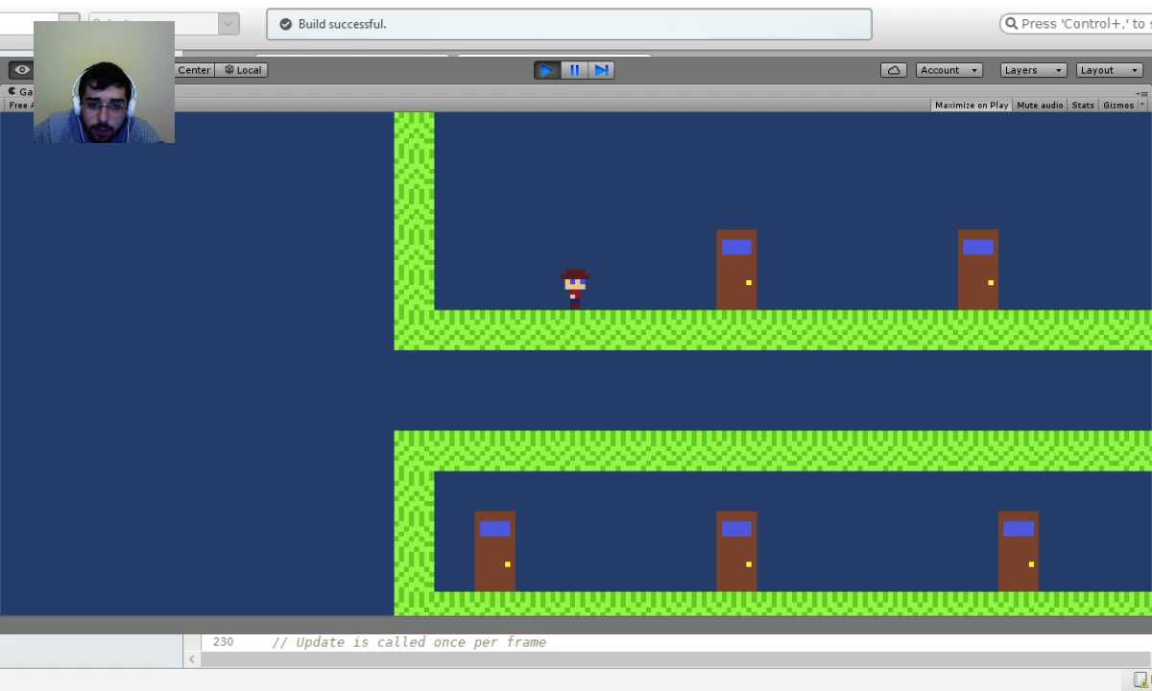
pyautogui.click(546, 70)
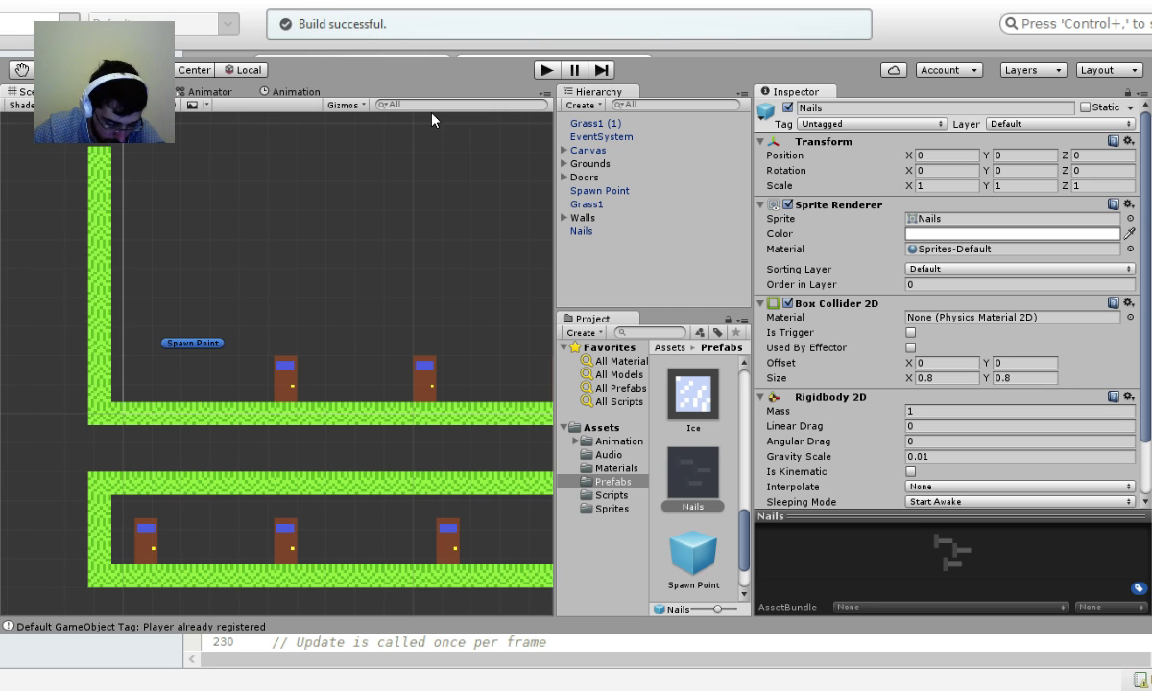
pyautogui.click(546, 71)
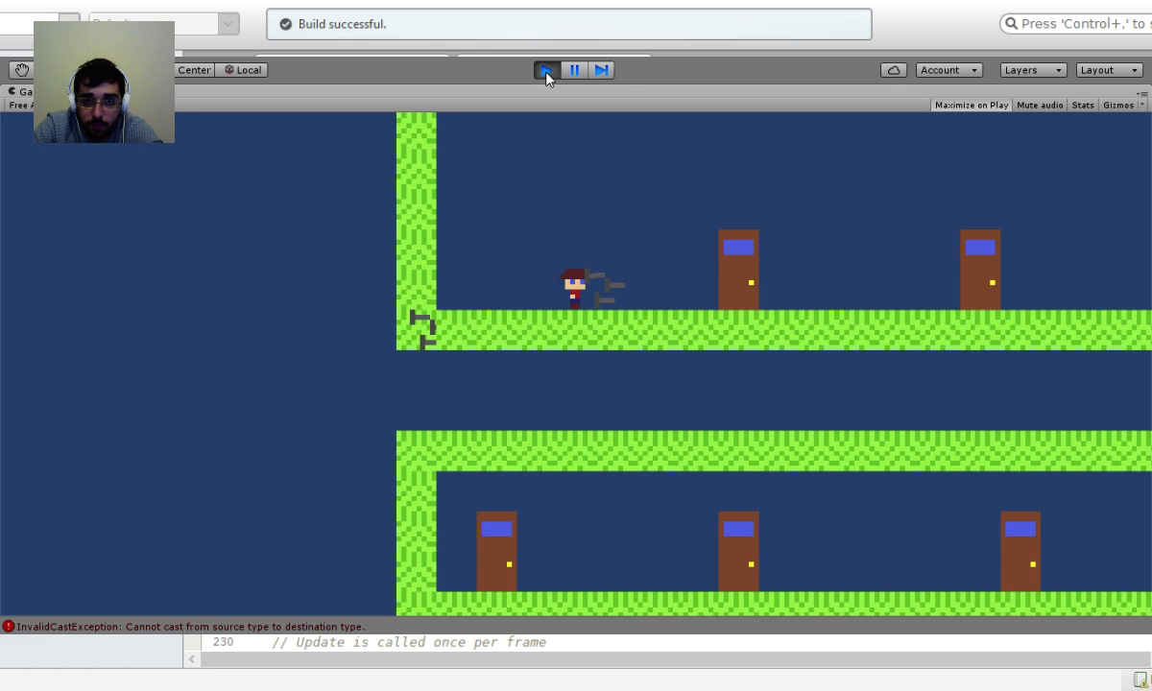
pyautogui.click(546, 71)
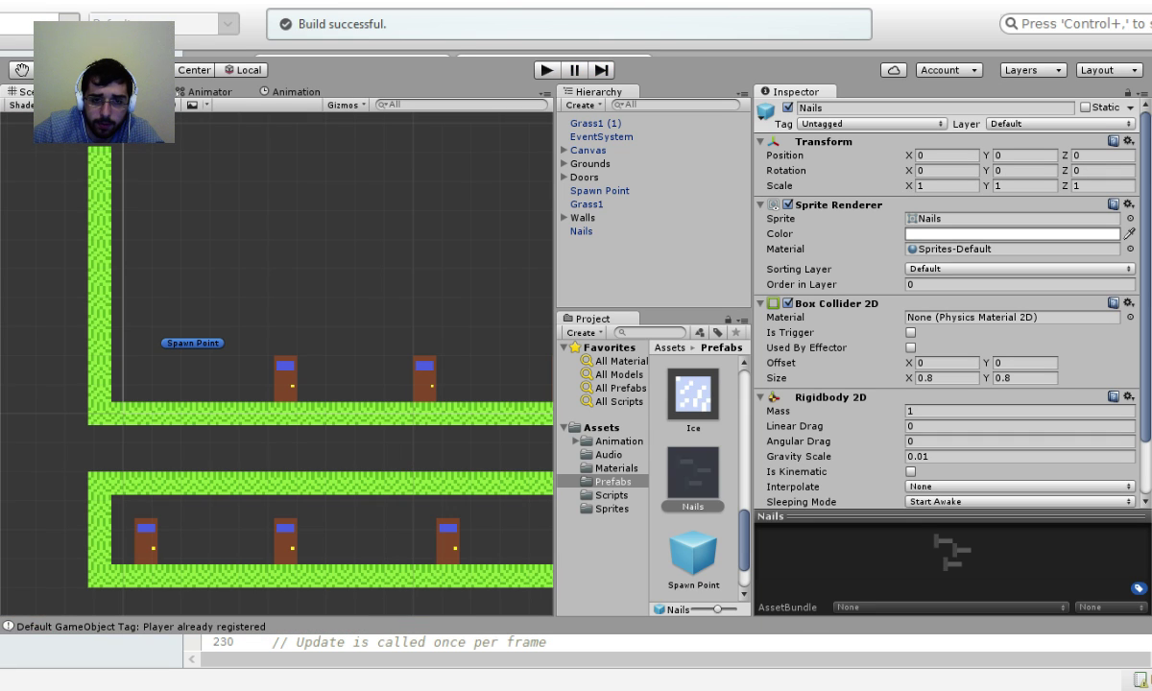
# In MonoDevelop, insert transform. before velocity in the nailsClone.velocity line.
pyautogui.hotkey('alt', 'Tab')
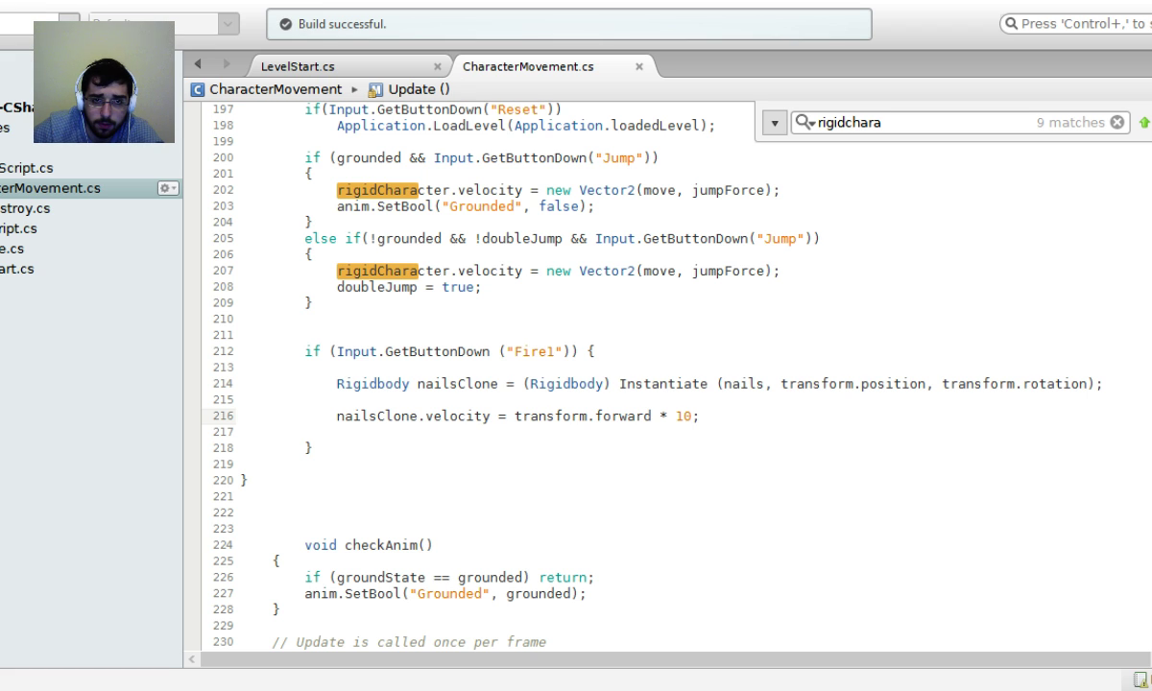
pyautogui.click(416, 415)
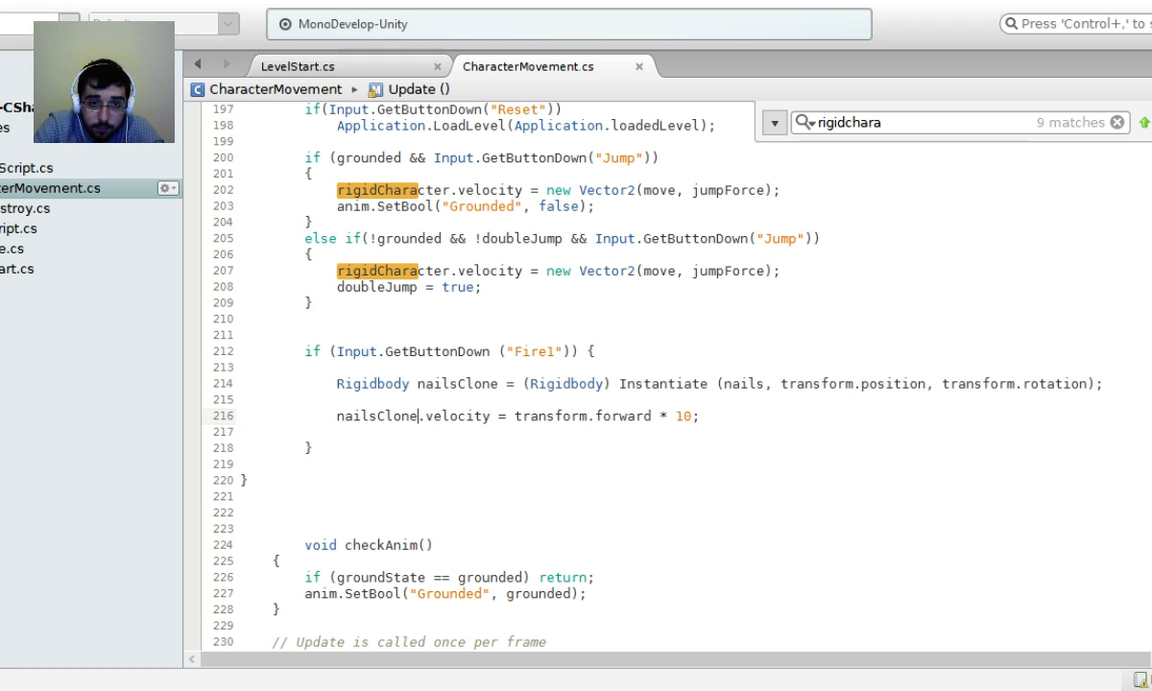
pyautogui.press('Right')
pyautogui.write('trans')
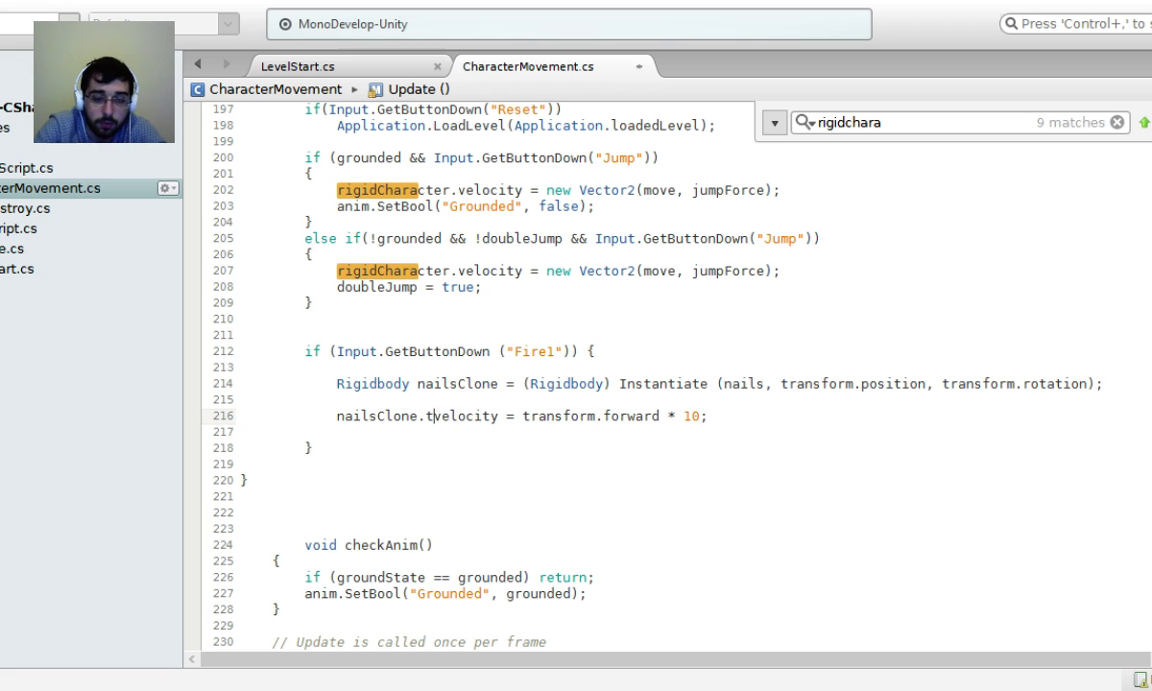
pyautogui.write('form.')
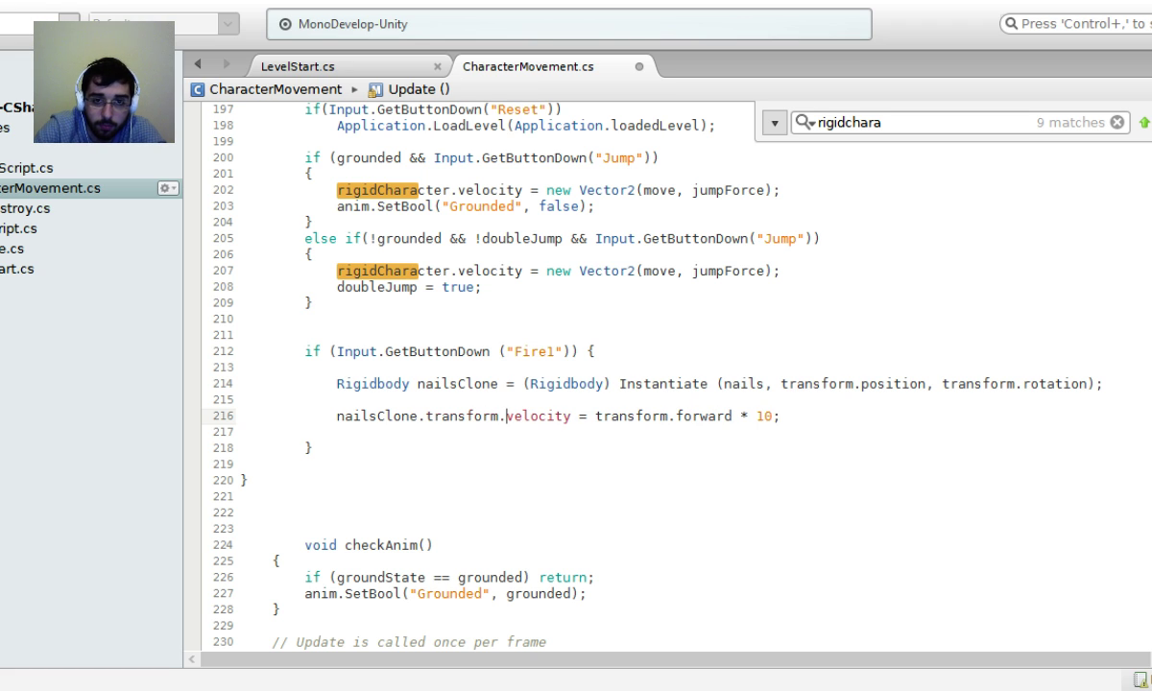
# Replace transform.forward * 10 in the velocity assignment with new Vector2 (10, 0), then save and build the script.
pyautogui.press('Right')
pyautogui.press('Right')
pyautogui.press('Right')
pyautogui.press('Right')
pyautogui.press('Right')
pyautogui.press('Right')
pyautogui.press('Right')
pyautogui.press('Right')
pyautogui.press('Right')
pyautogui.press('Right')
pyautogui.press('Right')
pyautogui.press('Right')
pyautogui.press('Right')
pyautogui.press('Right')
pyautogui.press('Right')
pyautogui.press('Right')
pyautogui.press('Right')
pyautogui.press('Right')
pyautogui.press('Right')
pyautogui.press('Right')
pyautogui.press('Right')
pyautogui.press('Right')
pyautogui.press('Right')
pyautogui.press('Right')
pyautogui.press('Right')
pyautogui.press('Right')
pyautogui.press('Right')
pyautogui.press('Right')
pyautogui.press('Right')
pyautogui.press('Right')
pyautogui.press('Right')
pyautogui.press('Right')
pyautogui.hotkey('shift', 'Right')
pyautogui.hotkey('shift', 'Left')
pyautogui.hotkey('shift', 'Left')
pyautogui.hotkey('shift', 'Left')
pyautogui.hotkey('shift', 'Left')
pyautogui.hotkey('shift', 'Left')
pyautogui.hotkey('shift', 'Left')
pyautogui.hotkey('shift', 'Left')
pyautogui.hotkey('shift', 'Left')
pyautogui.hotkey('shift', 'Left')
pyautogui.hotkey('shift', 'Left')
pyautogui.hotkey('shift', 'Left')
pyautogui.hotkey('shift', 'Left')
pyautogui.hotkey('shift', 'Left')
pyautogui.hotkey('shift', 'Left')
pyautogui.hotkey('shift', 'Left')
pyautogui.hotkey('shift', 'Left')
pyautogui.hotkey('shift', 'Left')
pyautogui.hotkey('shift', 'Left')
pyautogui.hotkey('shift', 'Left')
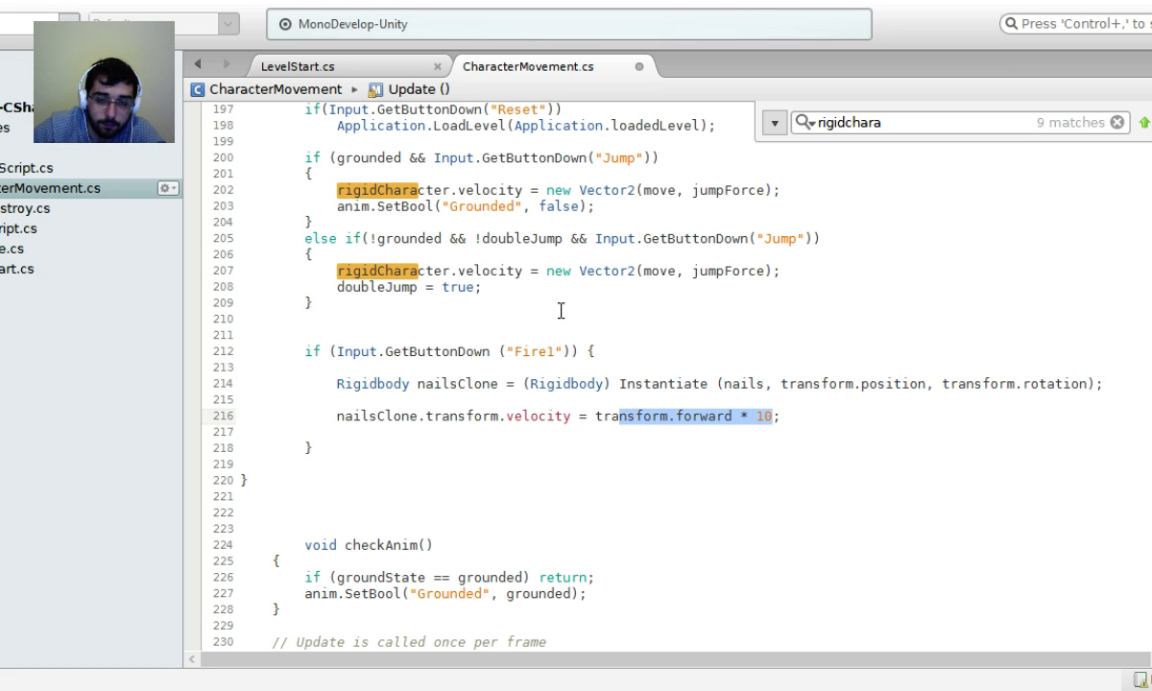
pyautogui.hotkey('shift', 'Left')
pyautogui.hotkey('shift', 'Left')
pyautogui.hotkey('shift', 'Left')
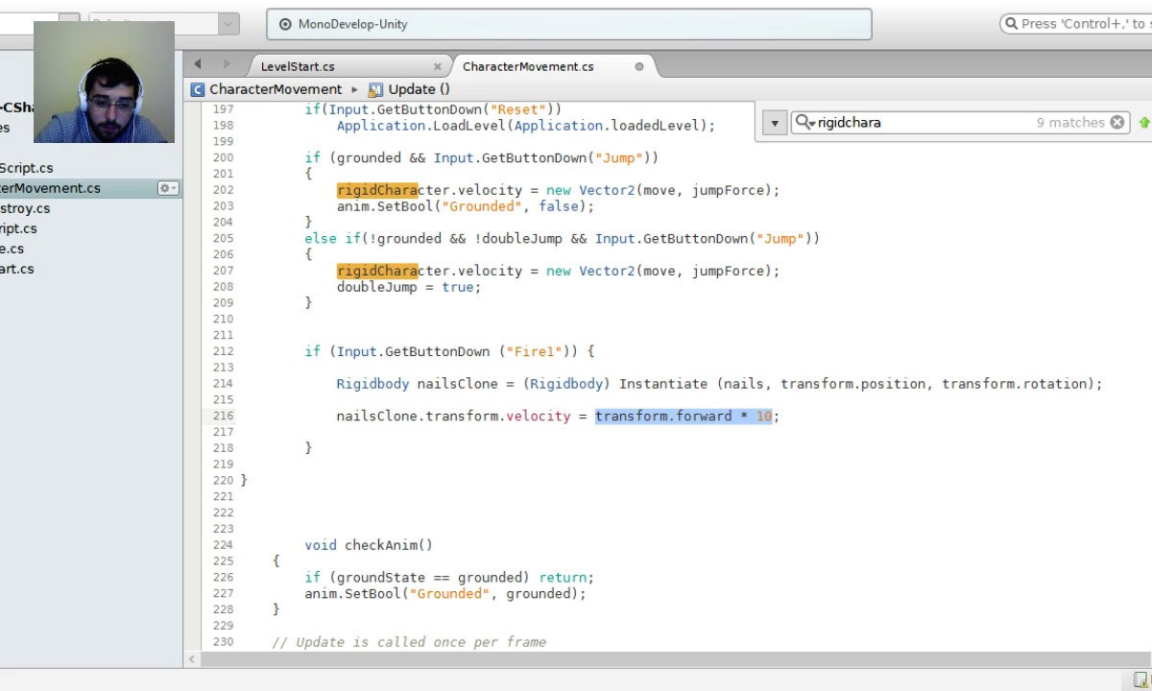
pyautogui.write('new Vector2 (10, 0')
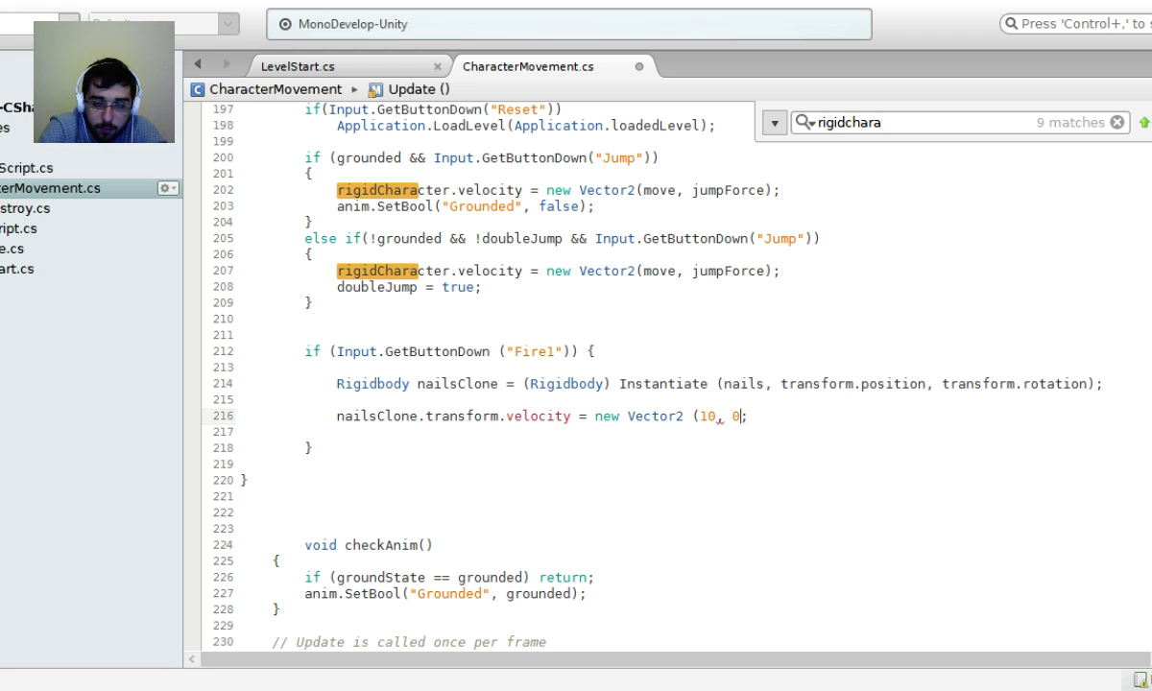
pyautogui.write(')')
pyautogui.hotkey('ctrl', 's')
# Remove transform. from the assignment so it reads nailsClone.velocity = new Vector2 (10, 0); and rebuild the project.
pyautogui.scroll(-1, 560, 310)
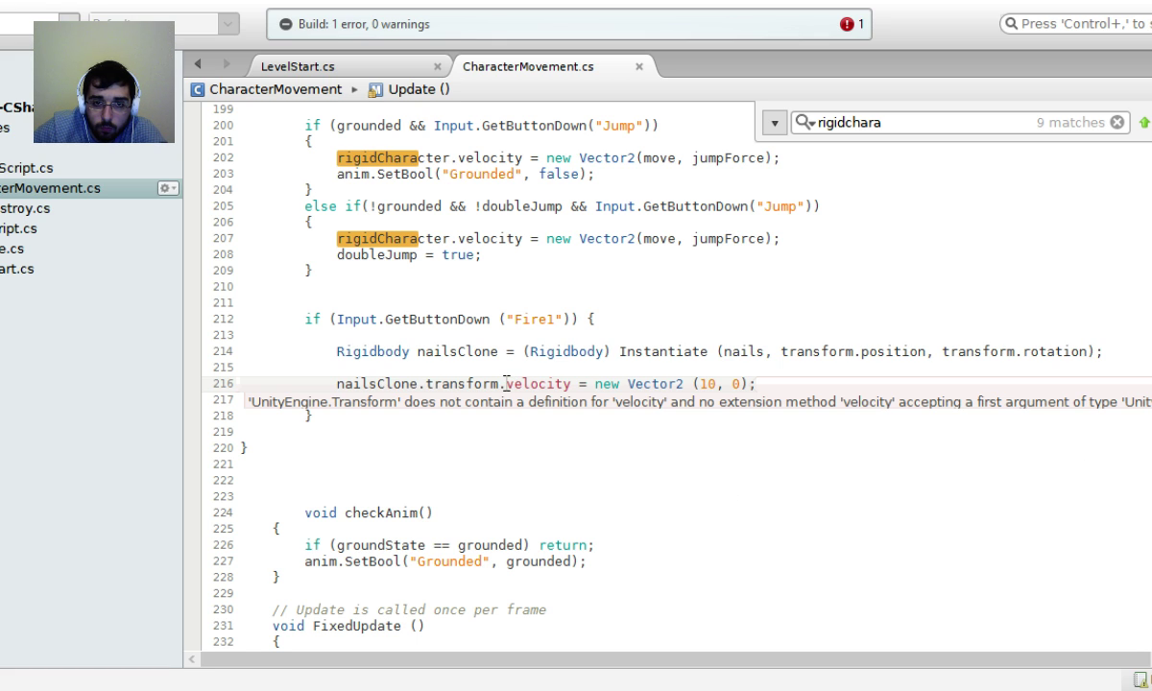
pyautogui.press('BackSpace')
pyautogui.press('BackSpace')
pyautogui.press('BackSpace')
pyautogui.press('BackSpace')
pyautogui.press('BackSpace')
pyautogui.press('BackSpace')
pyautogui.press('BackSpace')
pyautogui.press('BackSpace')
pyautogui.press('BackSpace')
pyautogui.press('BackSpace')
pyautogui.press('BackSpace')
pyautogui.press('BackSpace')
pyautogui.press('BackSpace')
pyautogui.press('BackSpace')
pyautogui.press('BackSpace')
pyautogui.press('BackSpace')
pyautogui.press('BackSpace')
pyautogui.press('BackSpace')
pyautogui.write('velocity')
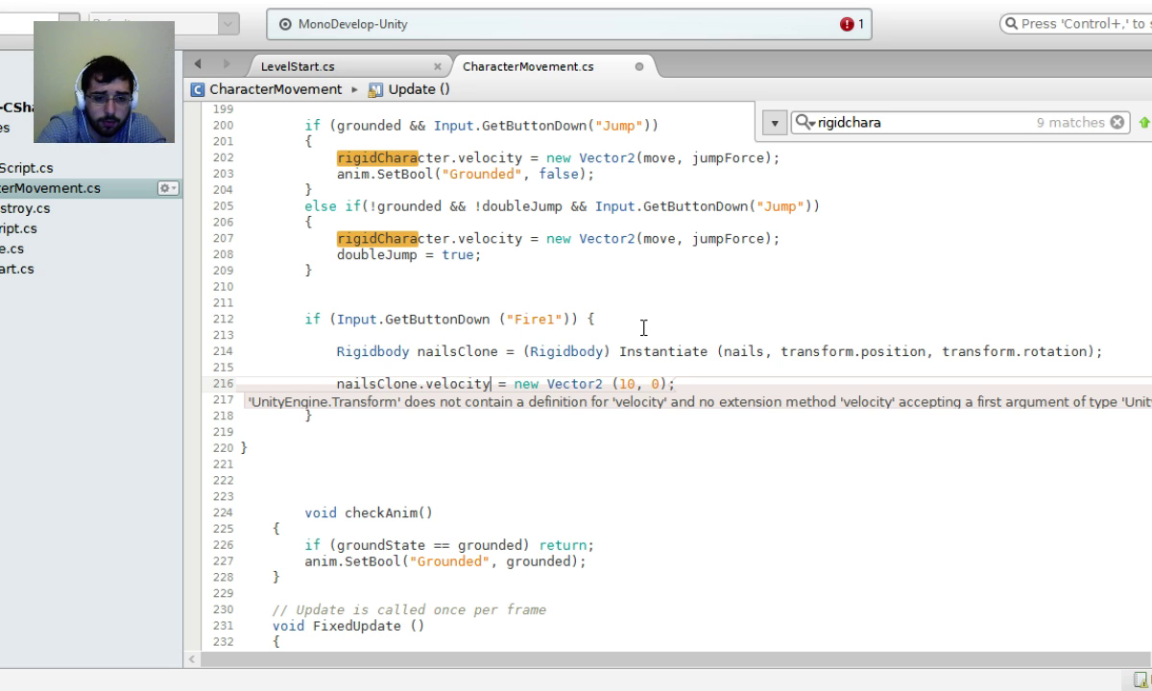
pyautogui.press('F8')
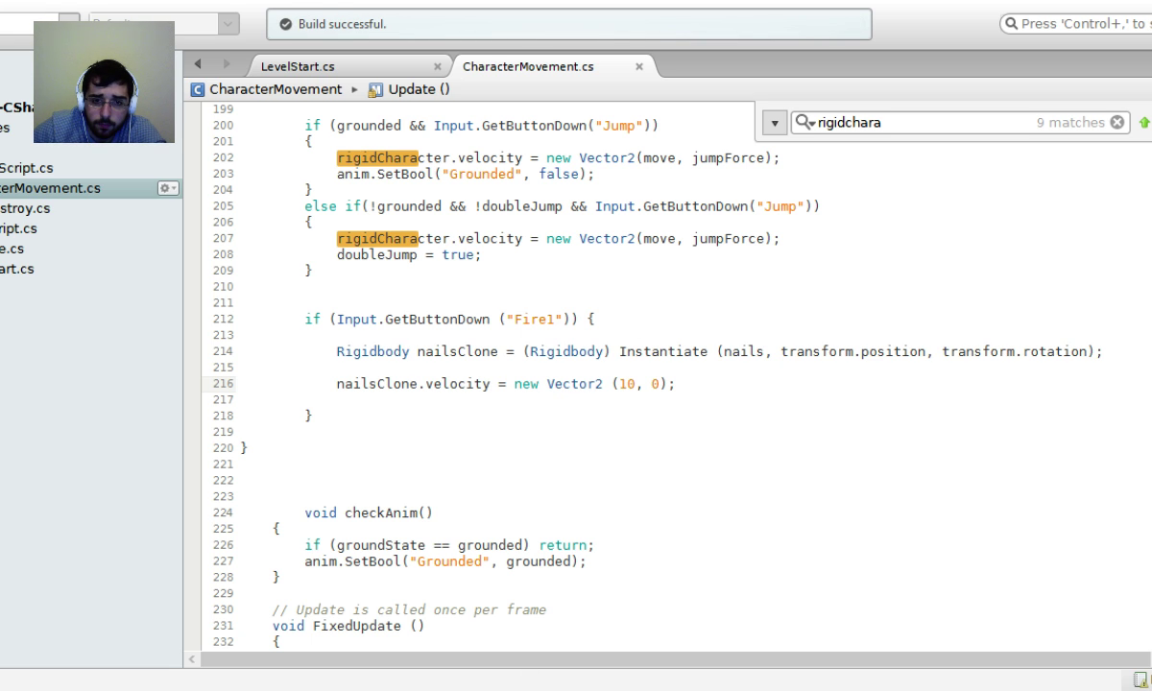
# Switch to Unity, run the game and playtest the nail firing while moving the character to the right.
pyautogui.hotkey('alt', 'Tab')
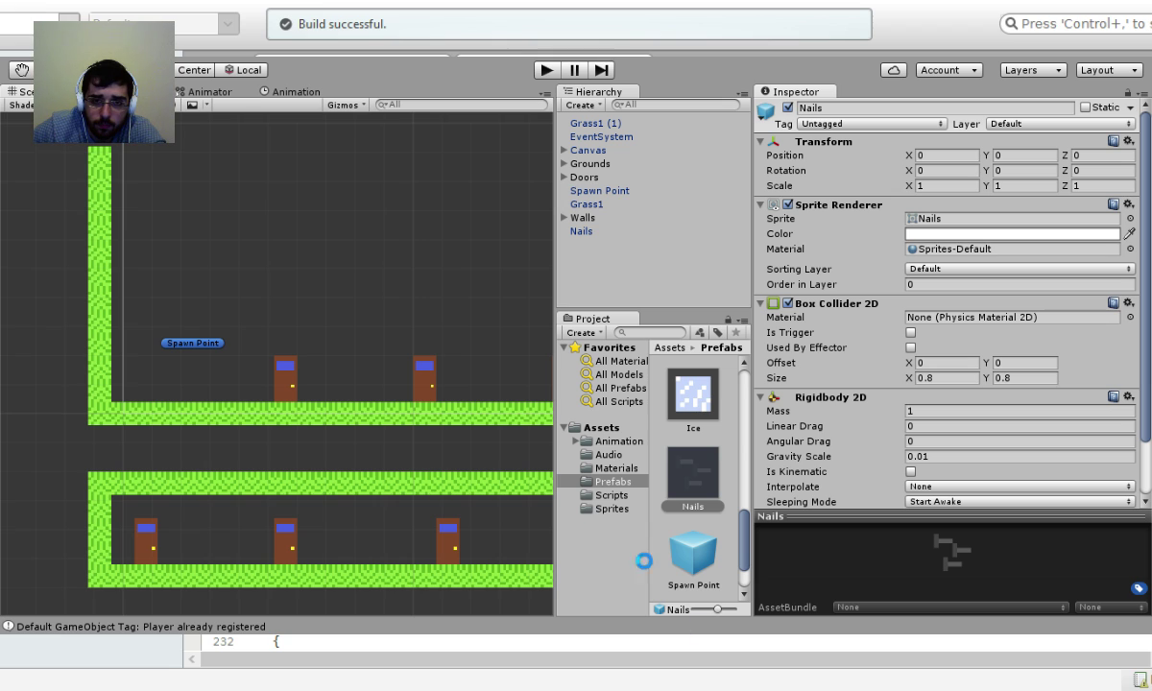
pyautogui.click(554, 69)
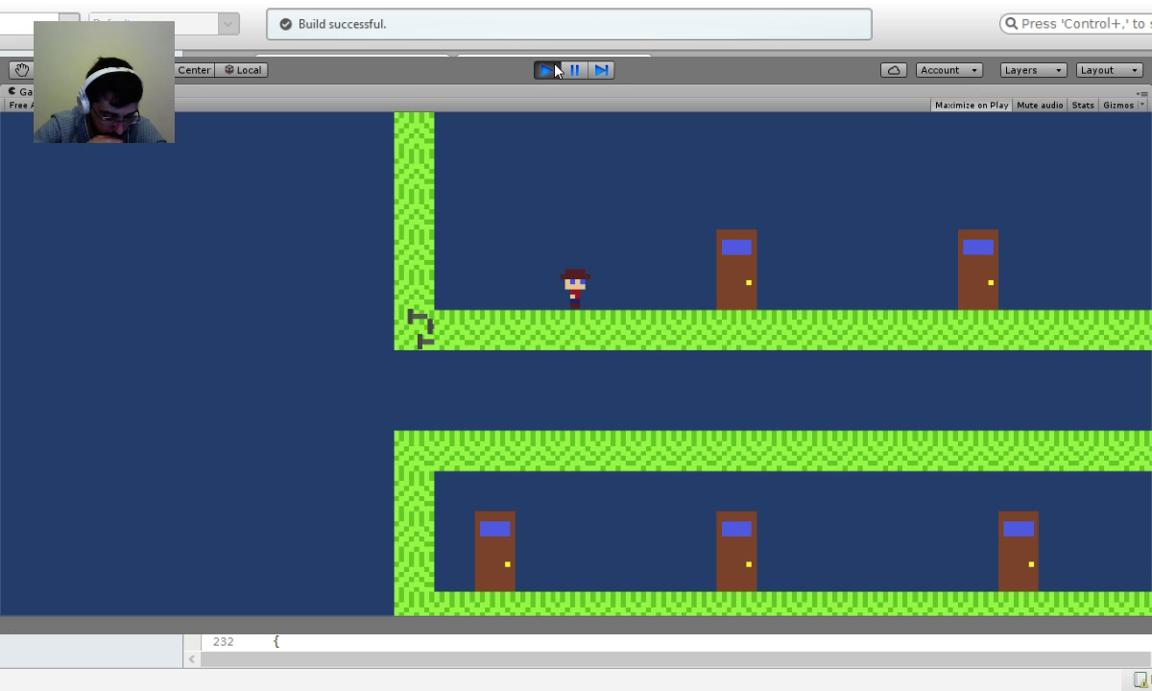
pyautogui.press('Right')
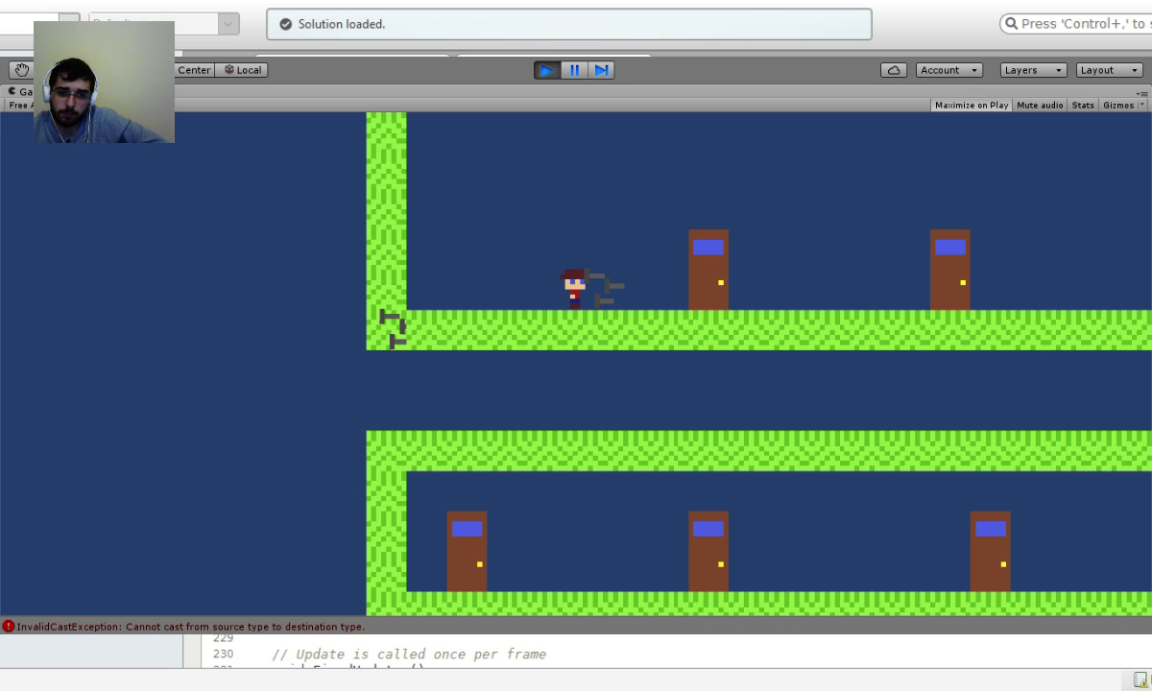
# In MonoDevelop, declare Rigidbody2D projectile; as the first statement of the Fire1 block in CharacterMovement.cs.
pyautogui.hotkey('alt', 'Tab')
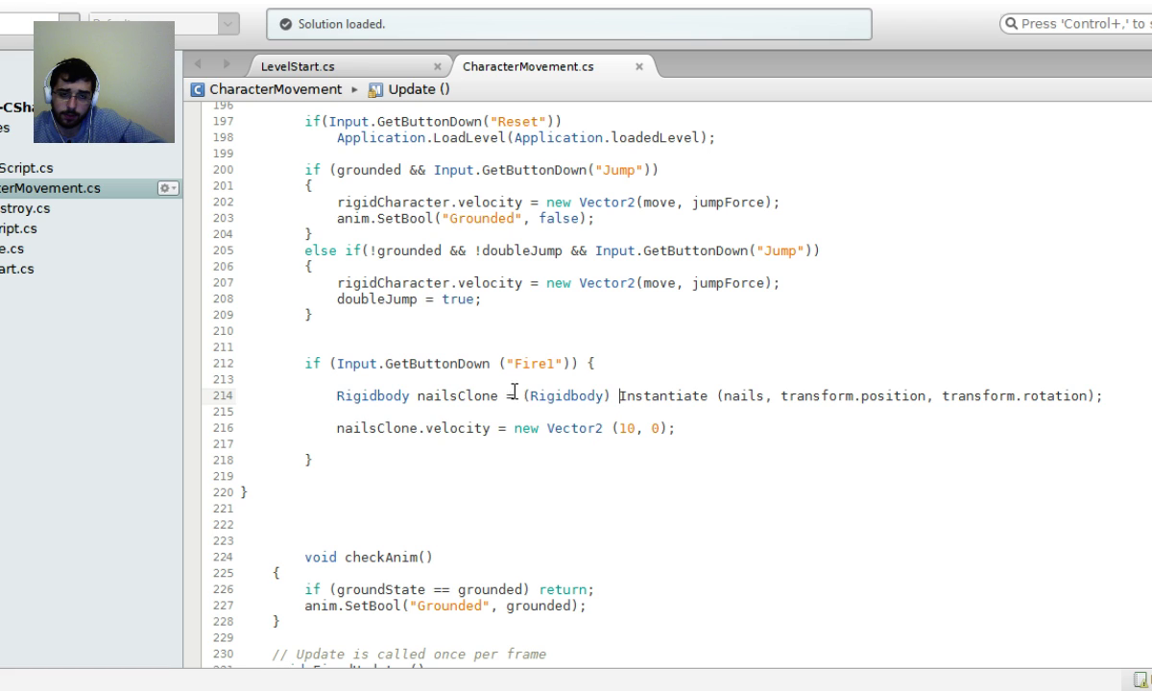
pyautogui.click(678, 376)
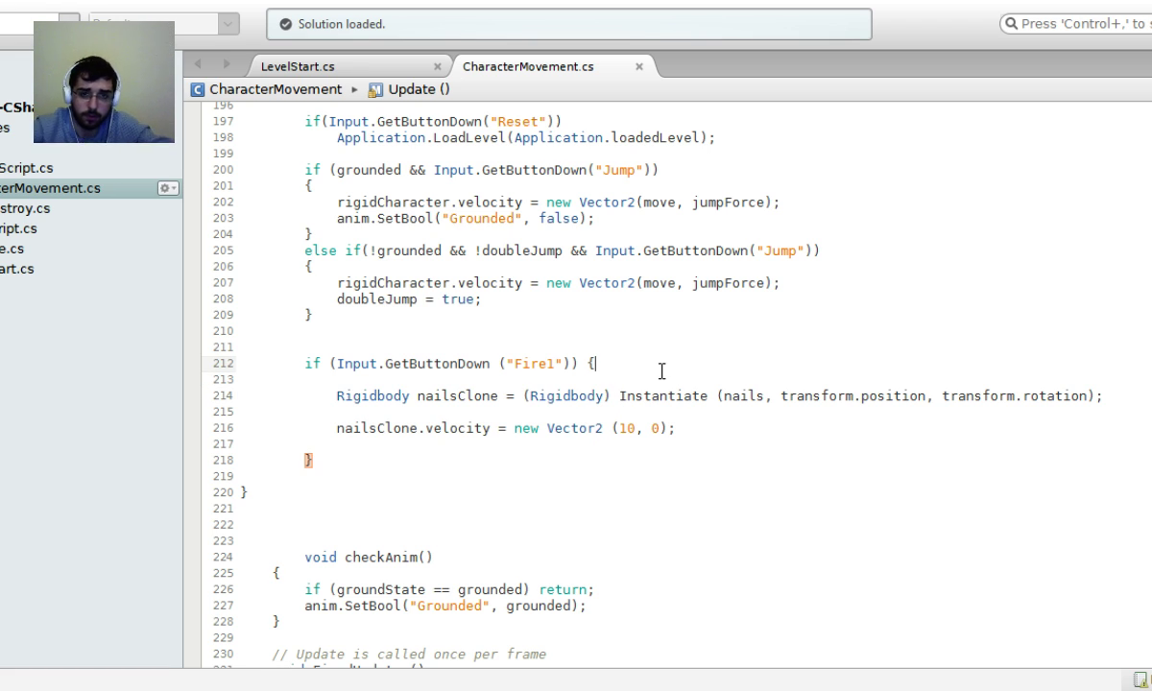
pyautogui.press('Return')
pyautogui.press('Return')
pyautogui.press('Up')
pyautogui.write('gi')
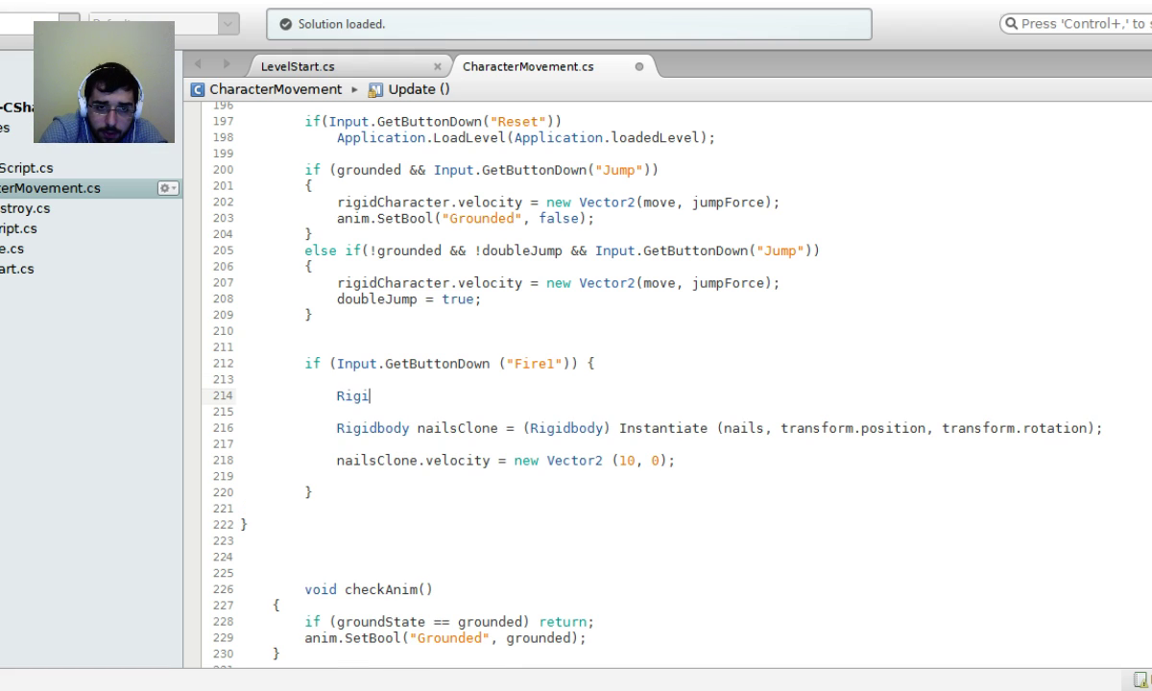
pyautogui.write('dBody2D')
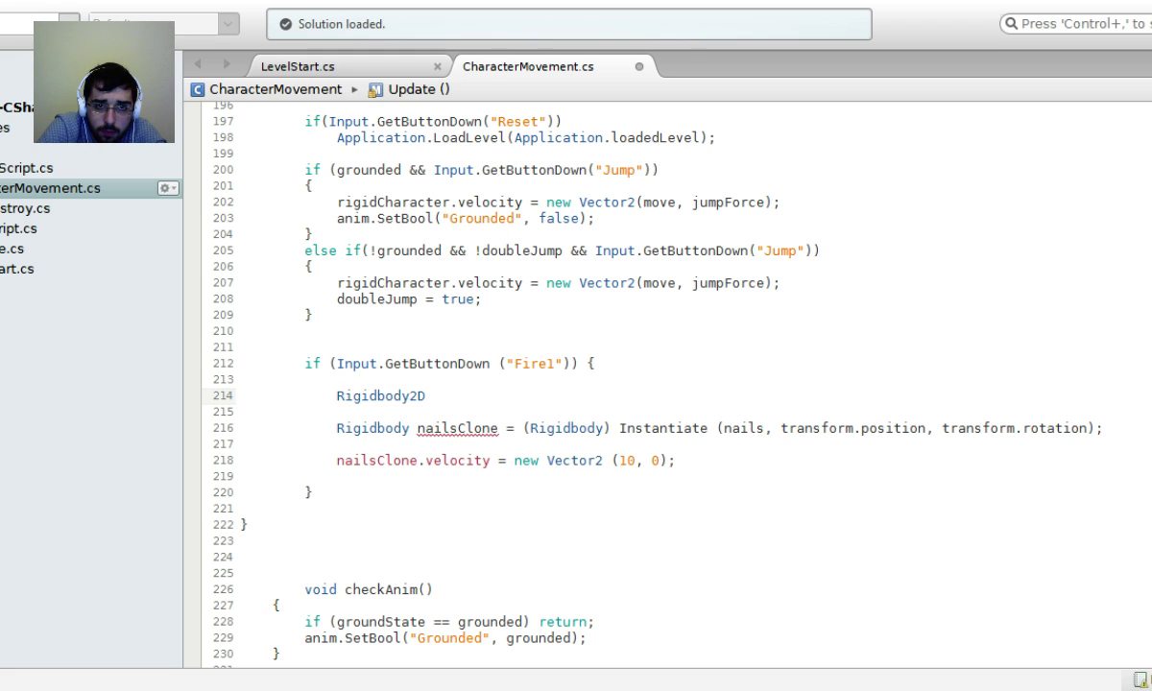
pyautogui.write(' p')
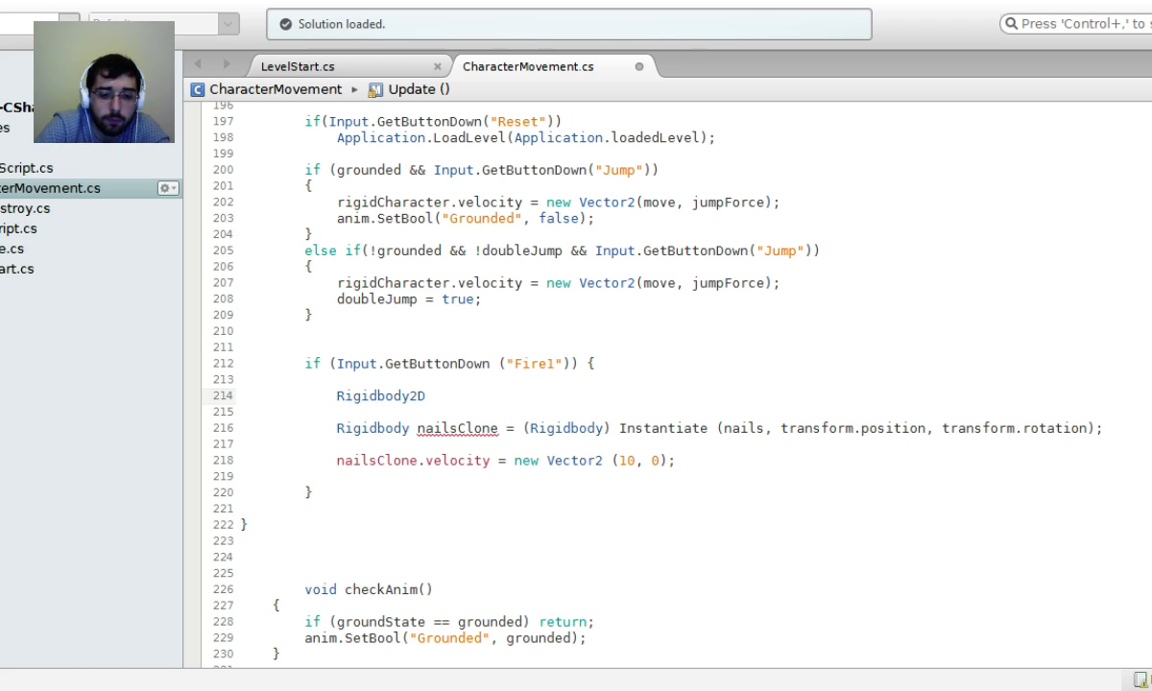
pyautogui.write('roject')
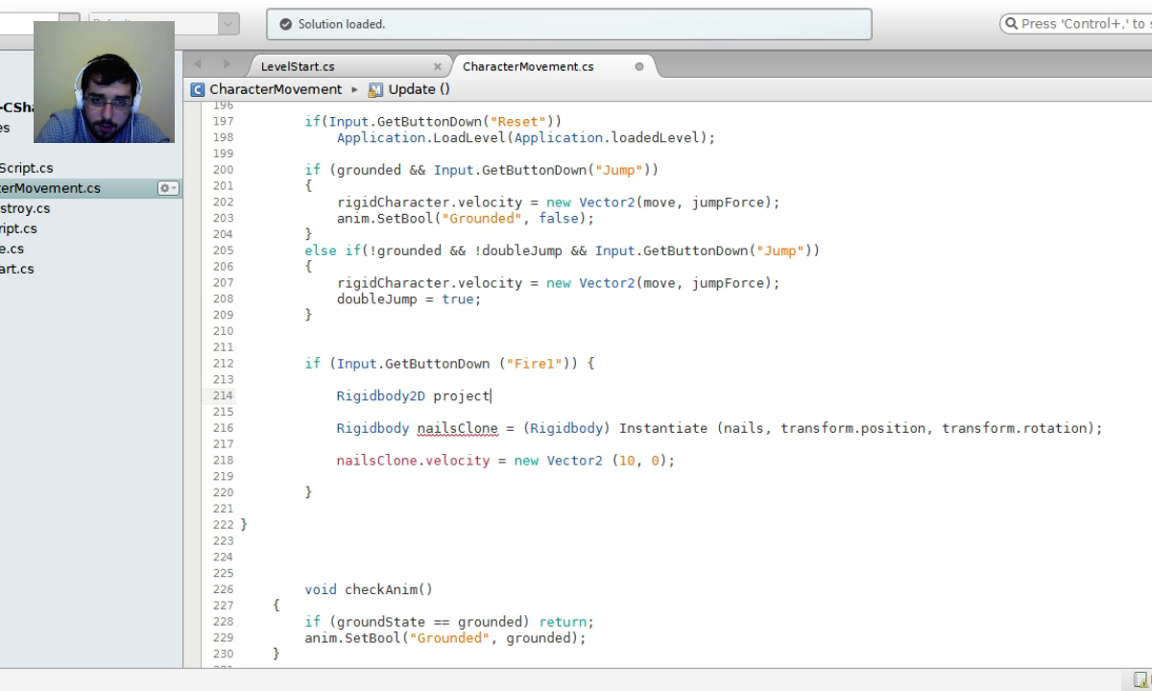
pyautogui.write('ile:')
pyautogui.press('BackSpace')
pyautogui.write(';')
pyautogui.press('Return')
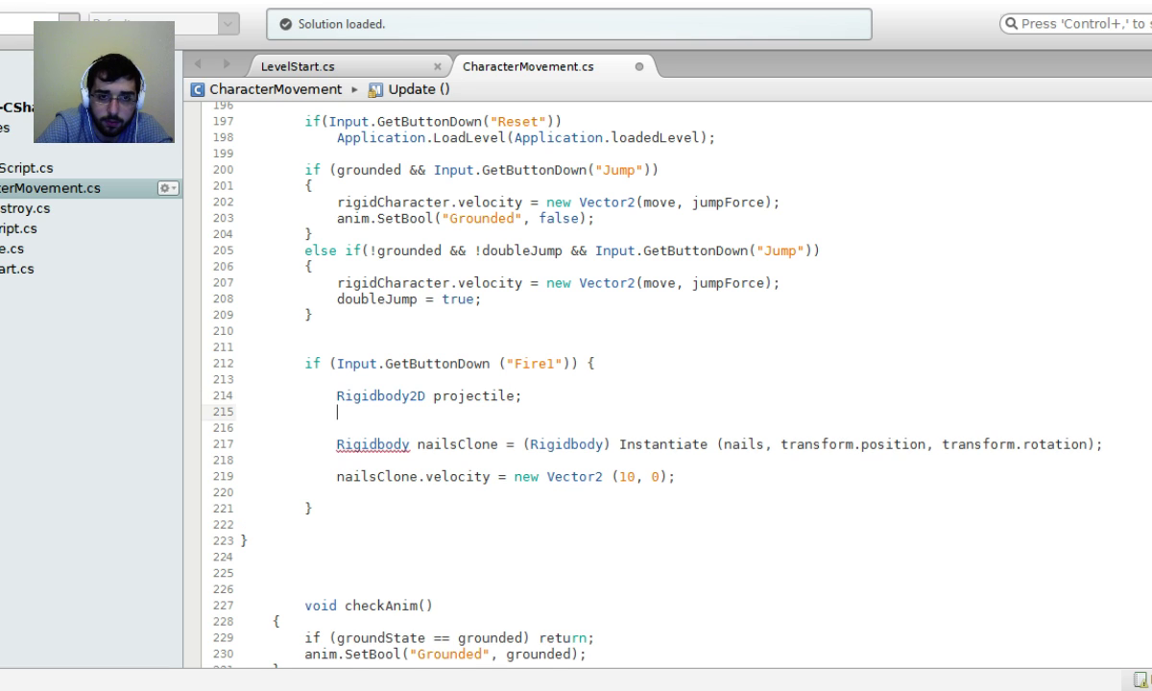
pyautogui.press('Return')
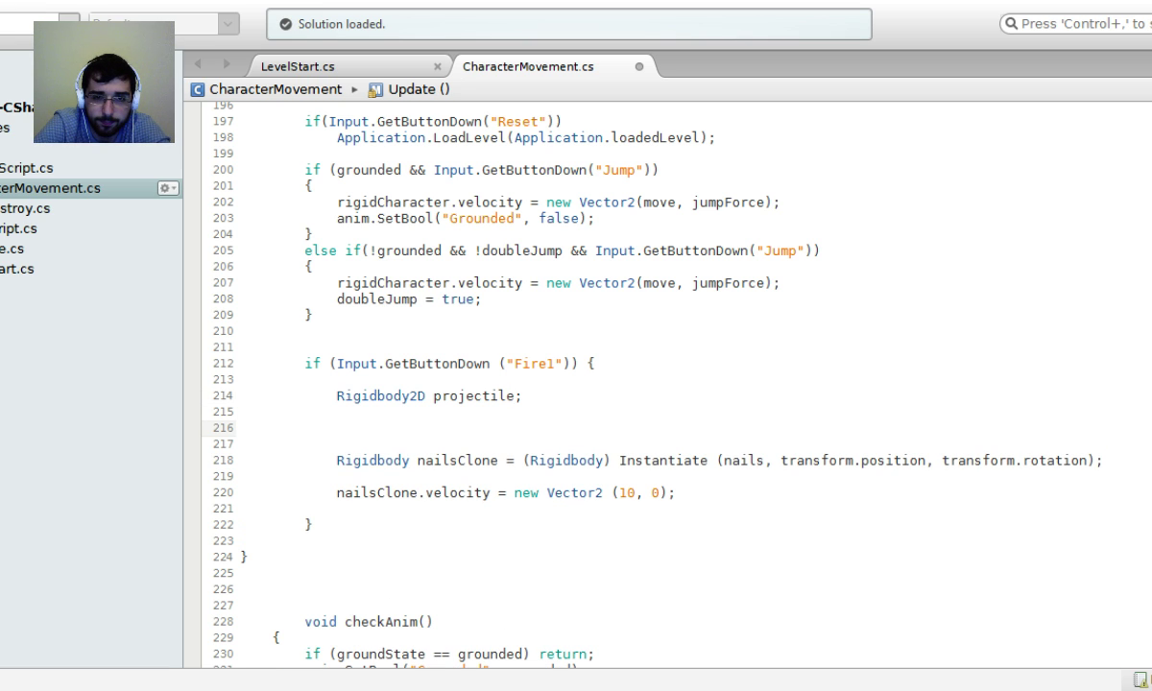
# Switch to Unity, restart the game and playtest the nail firing while moving the character right and left.
pyautogui.hotkey('alt', 'Tab')
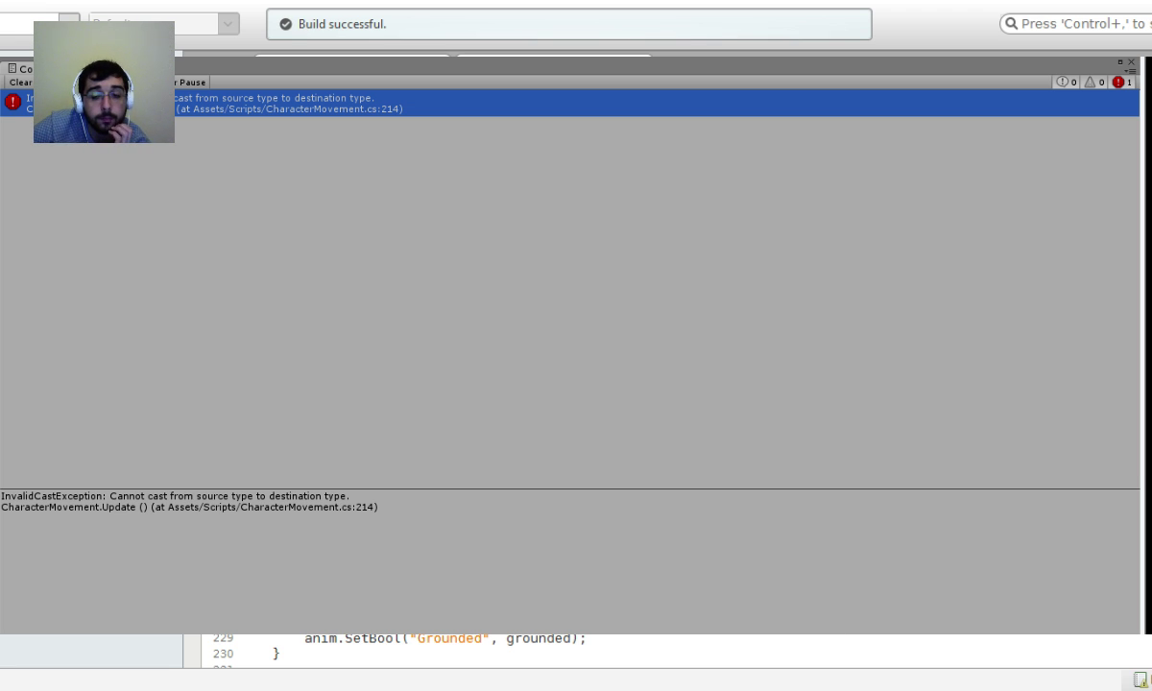
pyautogui.click(634, 64)
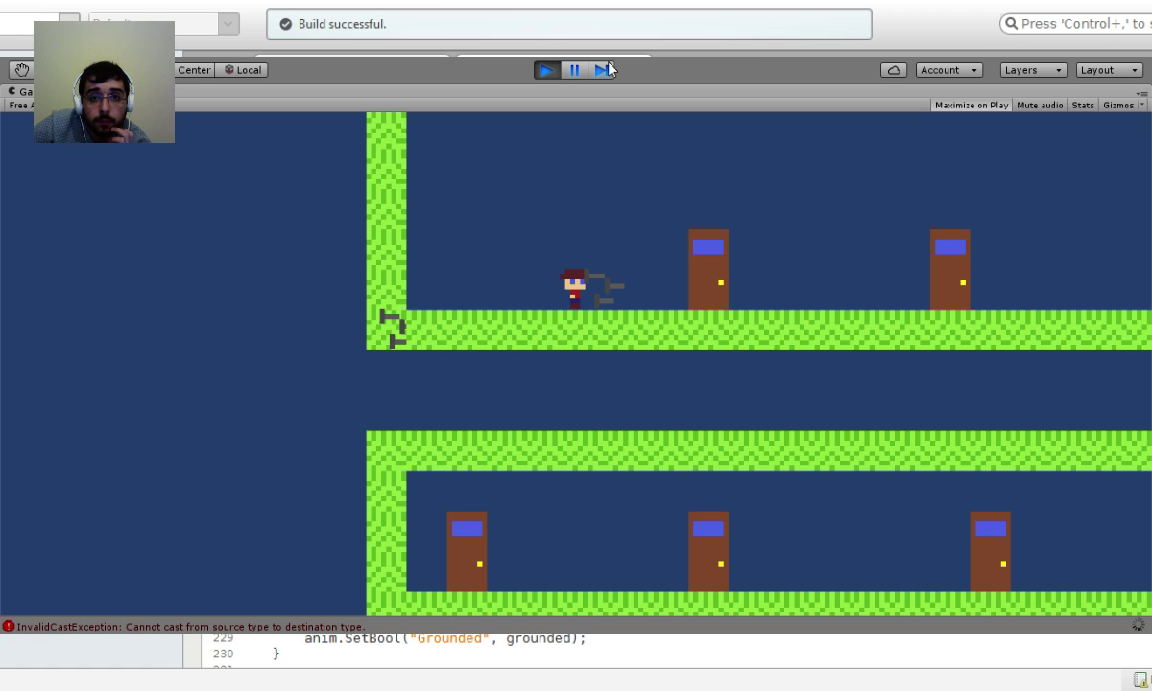
pyautogui.click(546, 70)
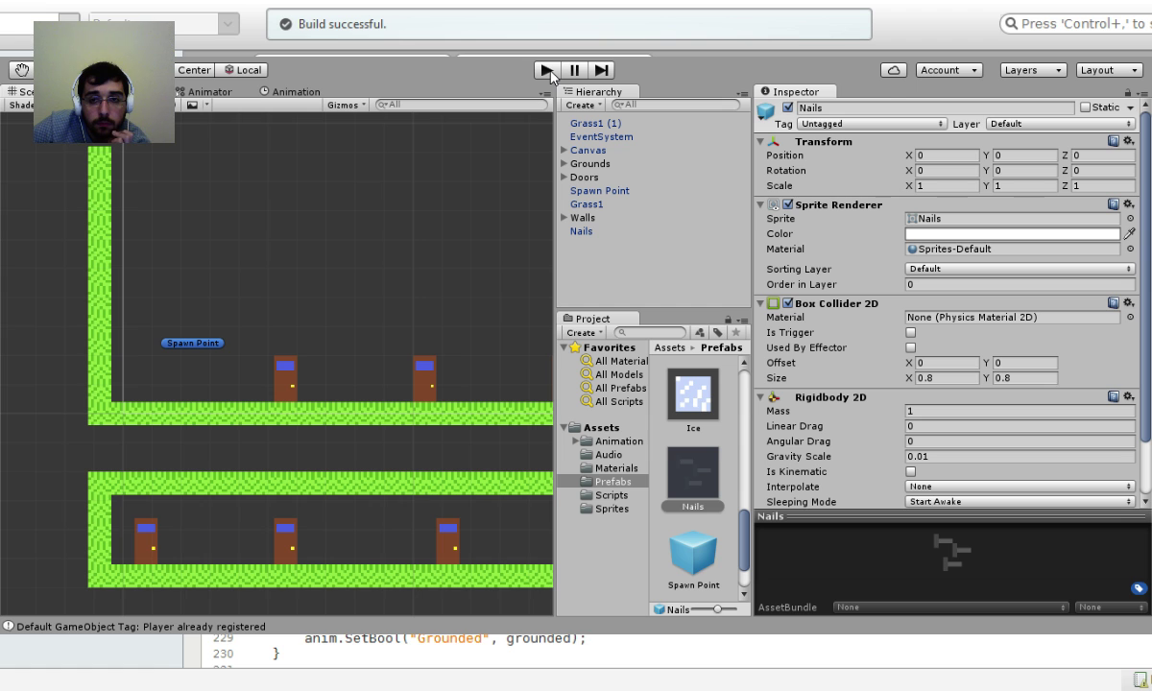
pyautogui.click(549, 71)
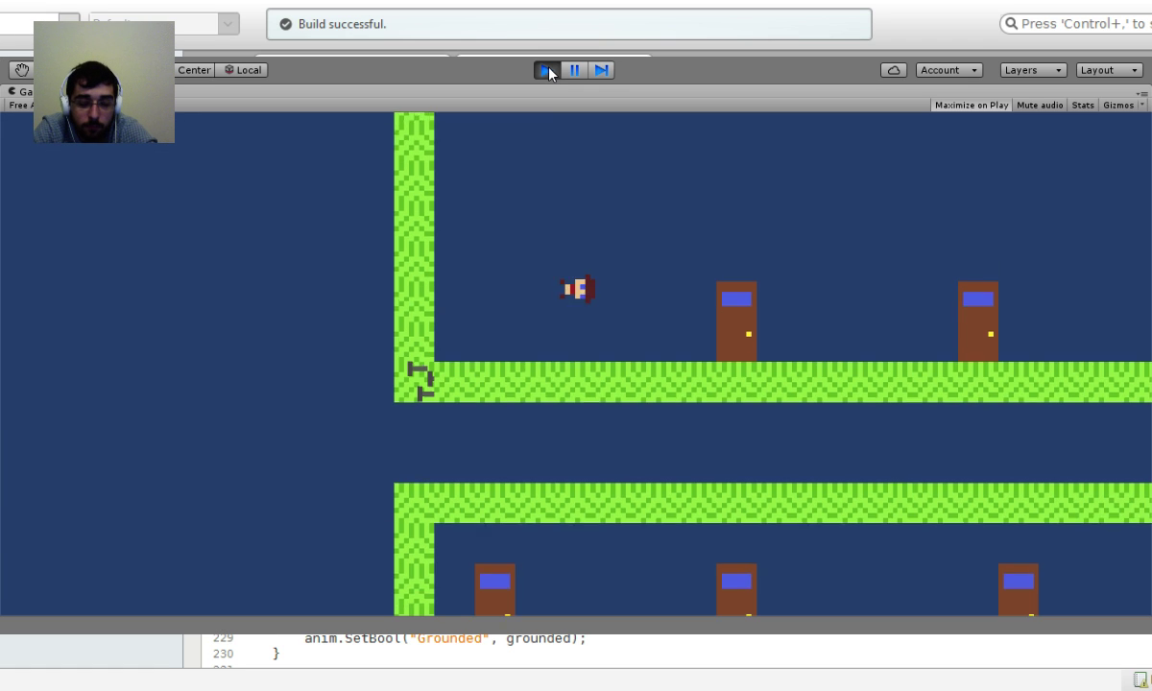
pyautogui.press('Right')
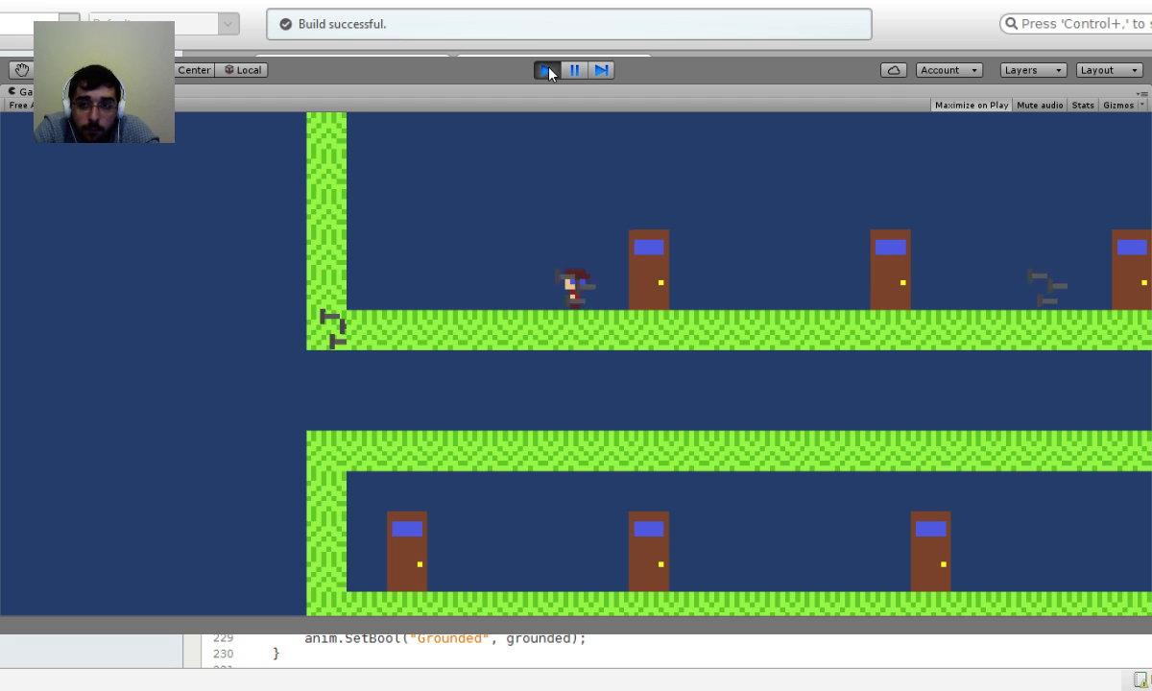
pyautogui.press('Left')
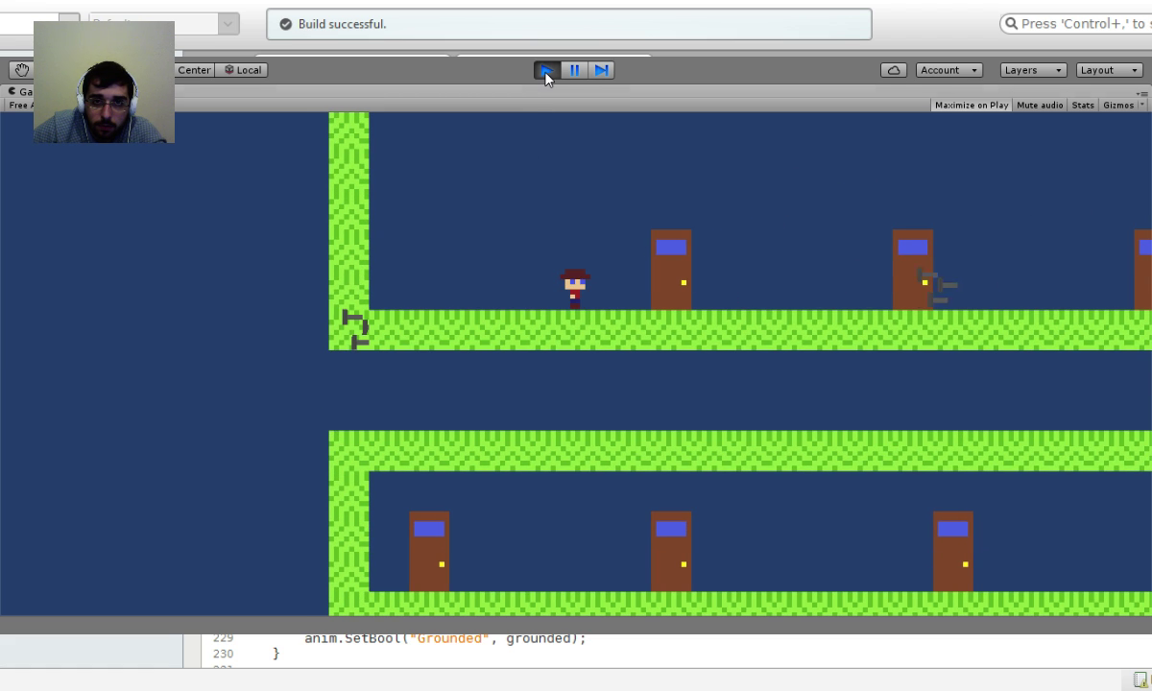
# Exit play mode and delete the Nails object from the scene.
pyautogui.click(545, 70)
pyautogui.click(576, 230)
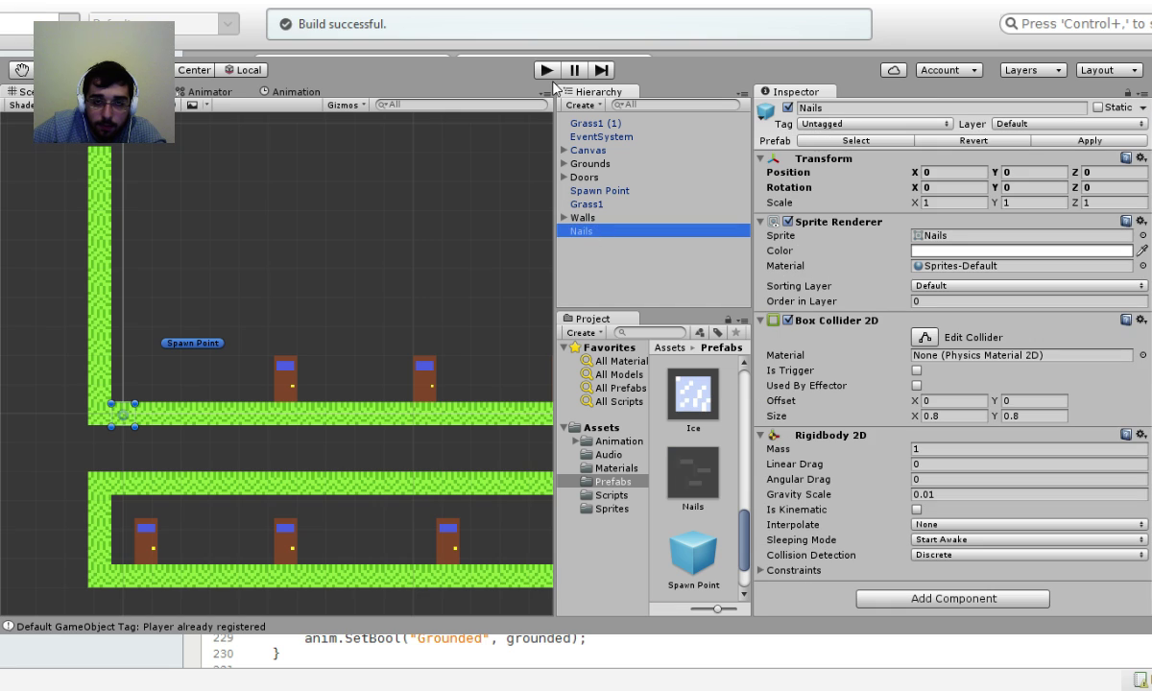
pyautogui.press('Delete')
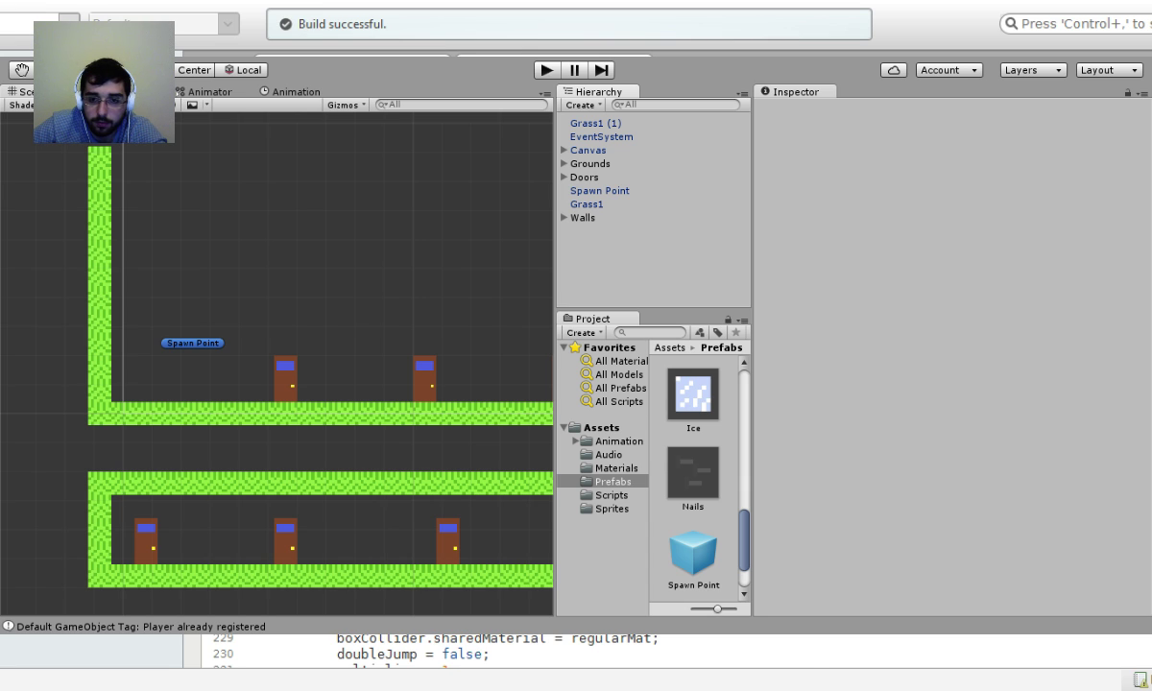
# Create a new C# script named Shooting in the project's Scripts folder.
pyautogui.click(611, 495)
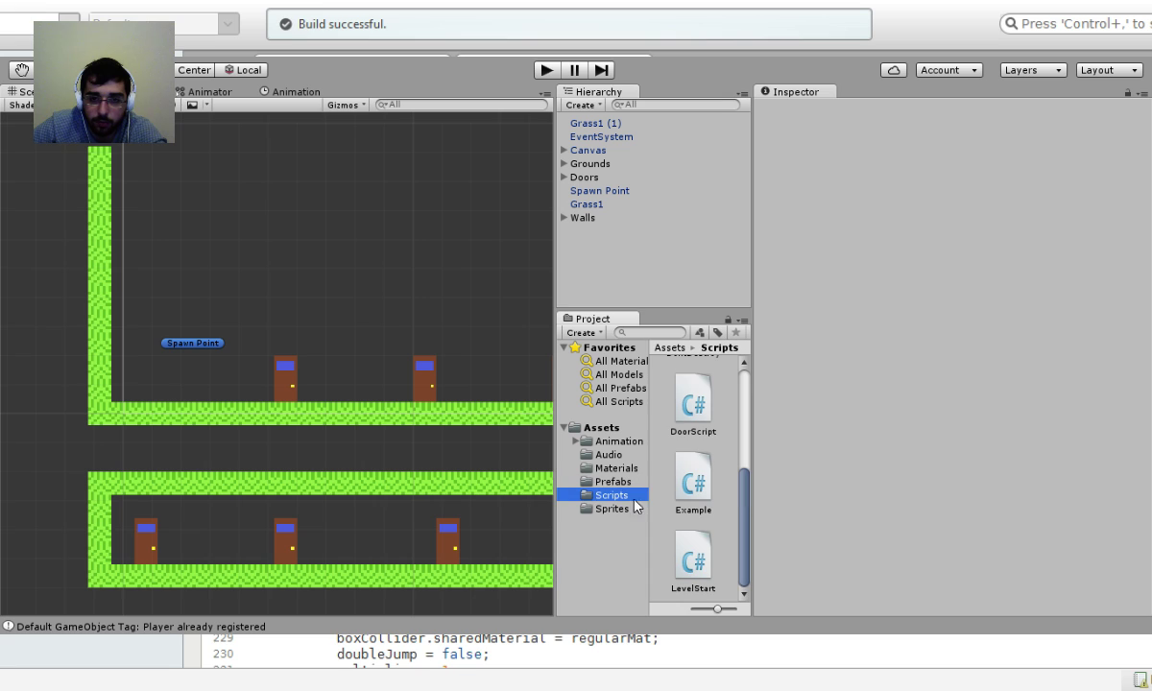
pyautogui.click(722, 527)
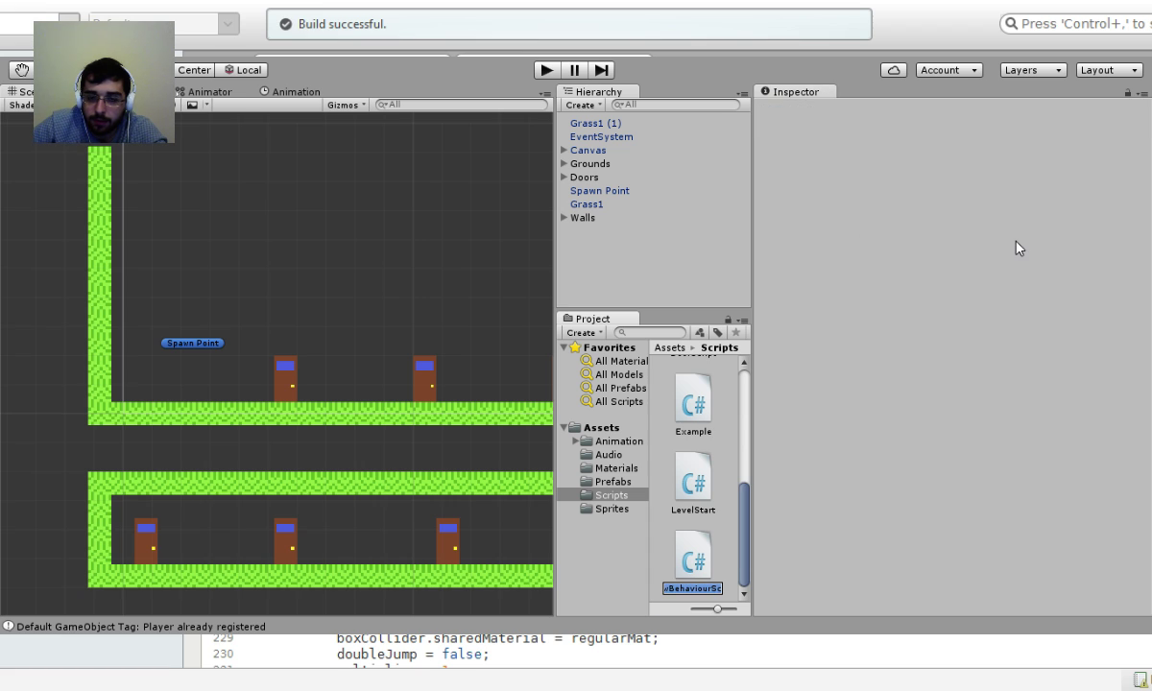
pyautogui.write('shootingS')
pyautogui.press('BackSpace')
pyautogui.press('BackSpace')
pyautogui.press('BackSpace')
pyautogui.press('BackSpace')
pyautogui.press('BackSpace')
pyautogui.press('BackSpace')
pyautogui.press('BackSpace')
pyautogui.press('BackSpace')
pyautogui.press('BackSpace')
pyautogui.write('Shooting')
pyautogui.press('Return')
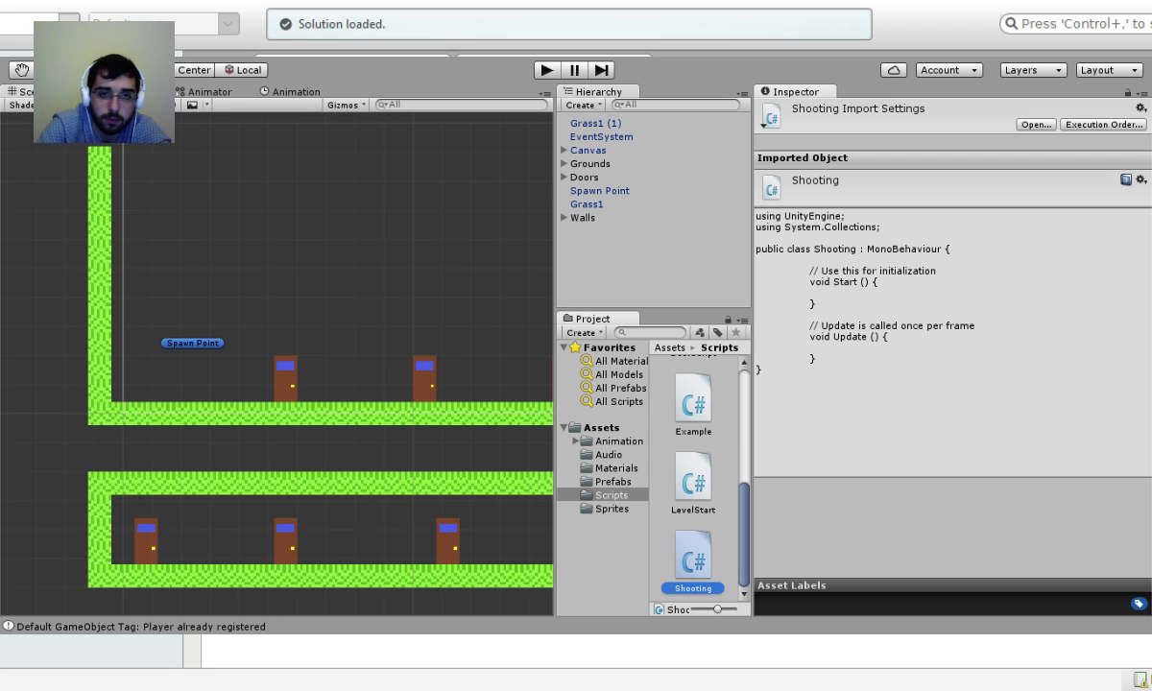
# Build the project with the Shooting script and review its Fire1 projectile code in MonoDevelop.
pyautogui.press('F7')
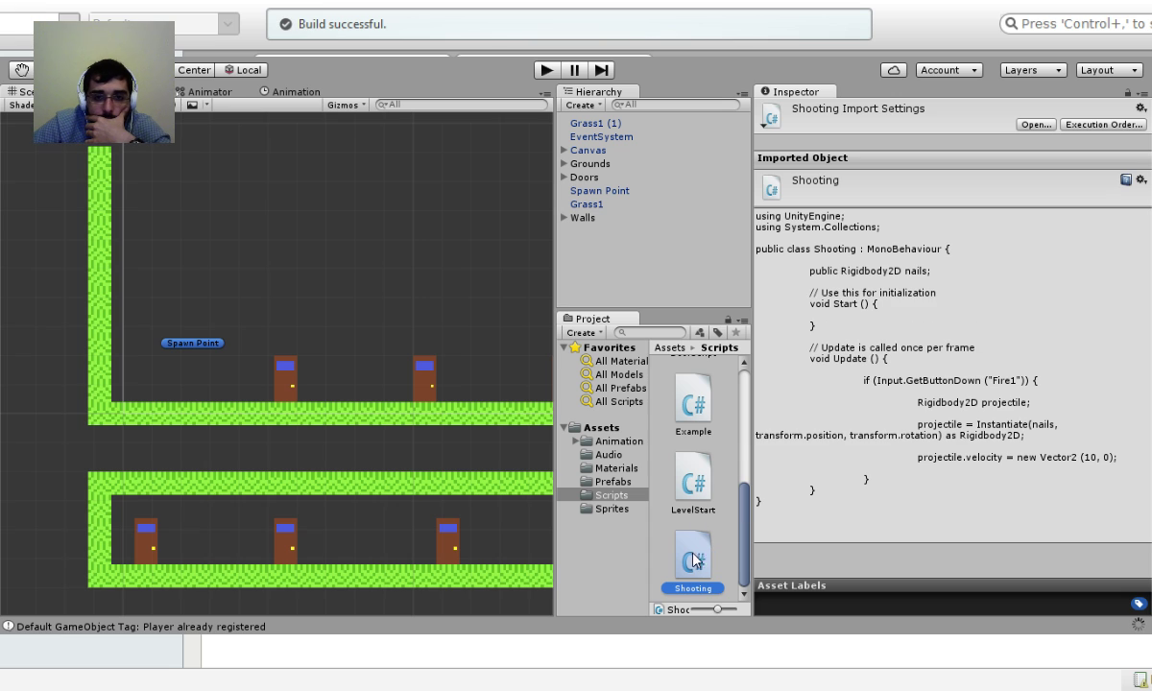
pyautogui.click(686, 484)
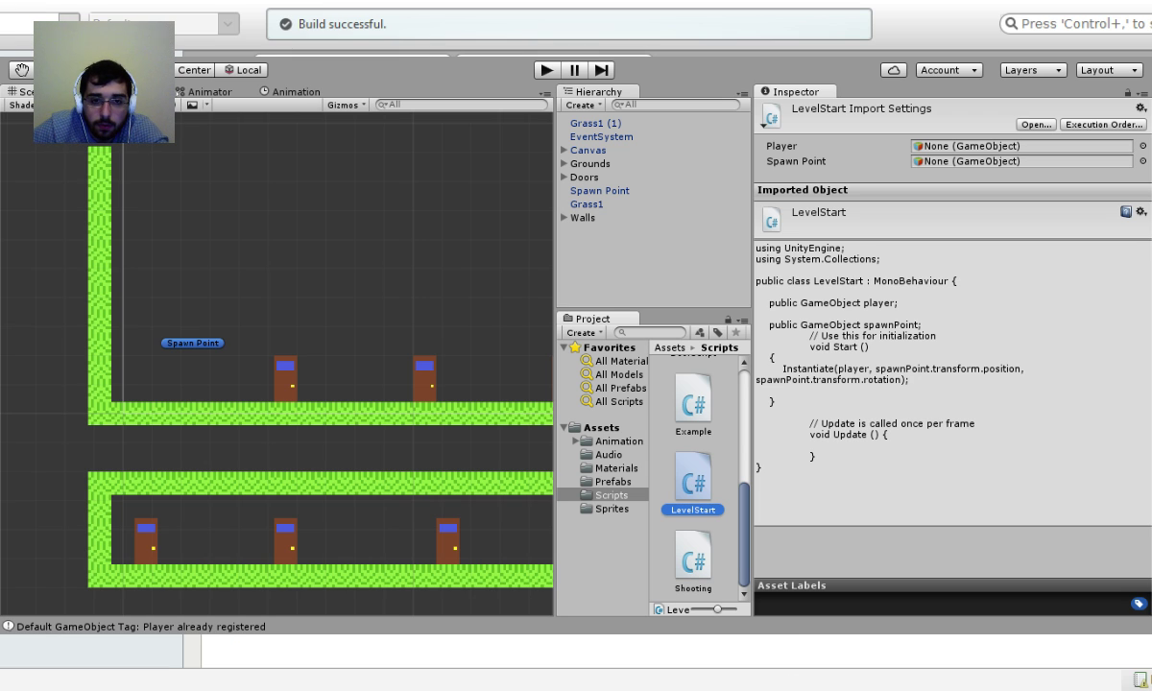
pyautogui.hotkey('alt', 'Tab')
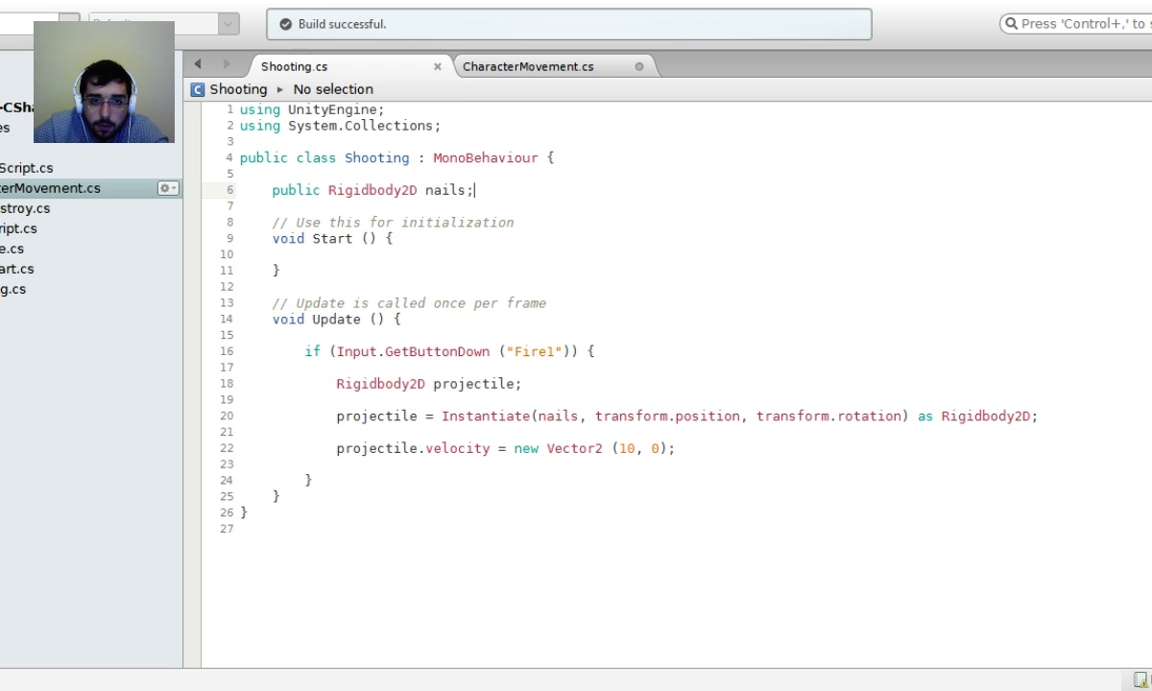
pyautogui.click(338, 384)
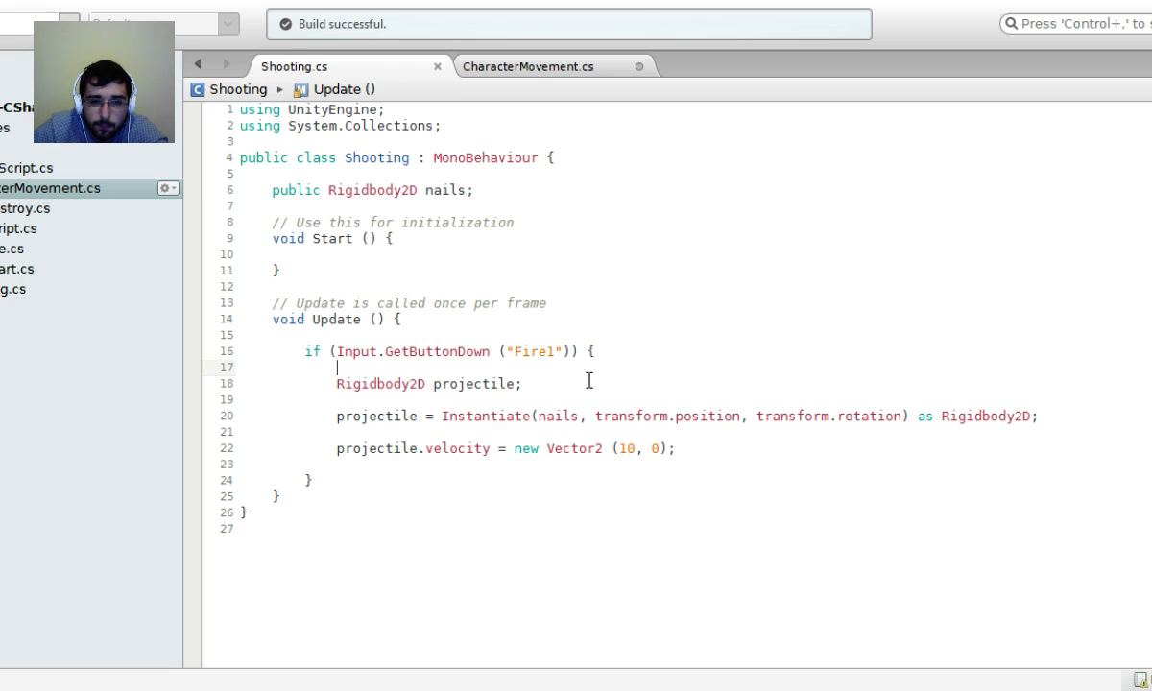
pyautogui.click(678, 482)
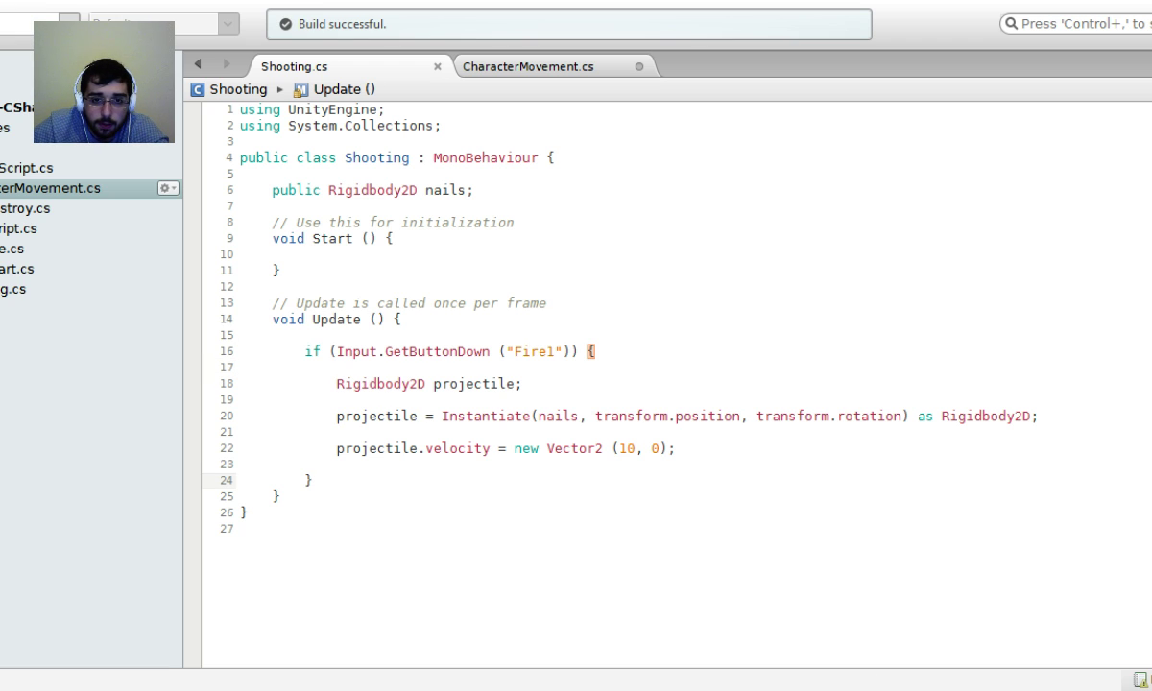
# Back in Unity, select the Character prefab and attach the Shooting script to it as a component.
pyautogui.hotkey('alt', 'Tab')
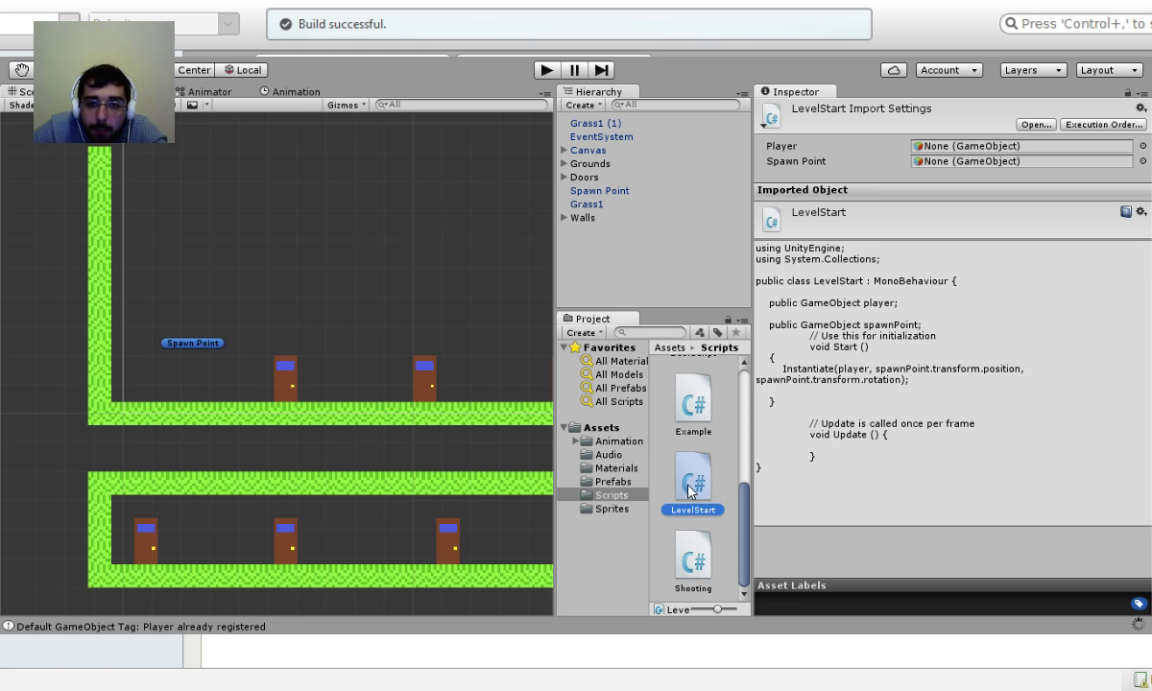
pyautogui.click(614, 482)
pyautogui.scroll(2, 701, 415)
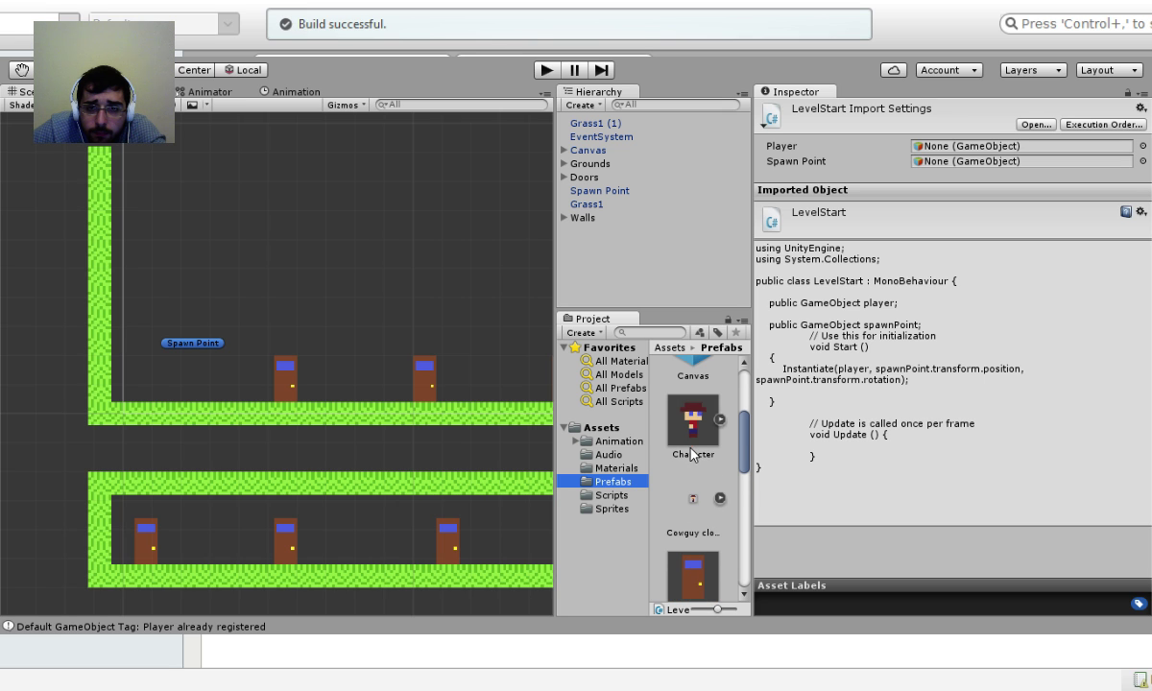
pyautogui.click(695, 432)
pyautogui.scroll(-7, 841, 424)
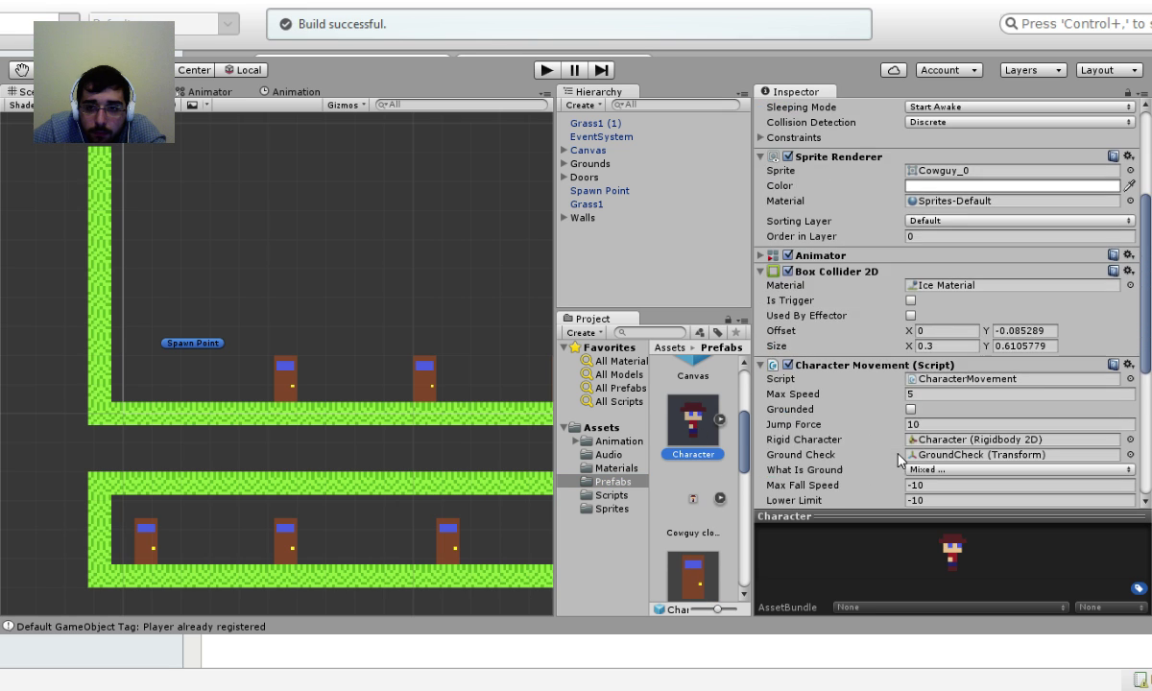
pyautogui.click(761, 213)
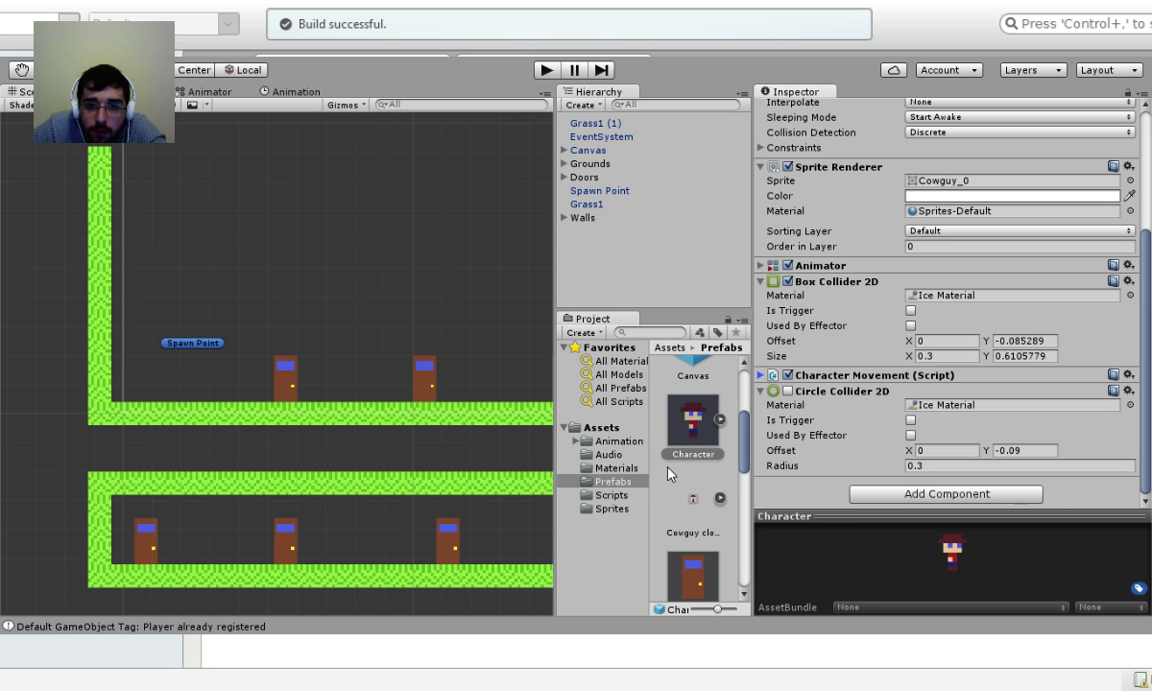
pyautogui.click(610, 495)
pyautogui.scroll(-2, 672, 480)
pyautogui.moveTo(692, 564); pyautogui.dragTo(921, 494)
pyautogui.scroll(-2, 879, 466)
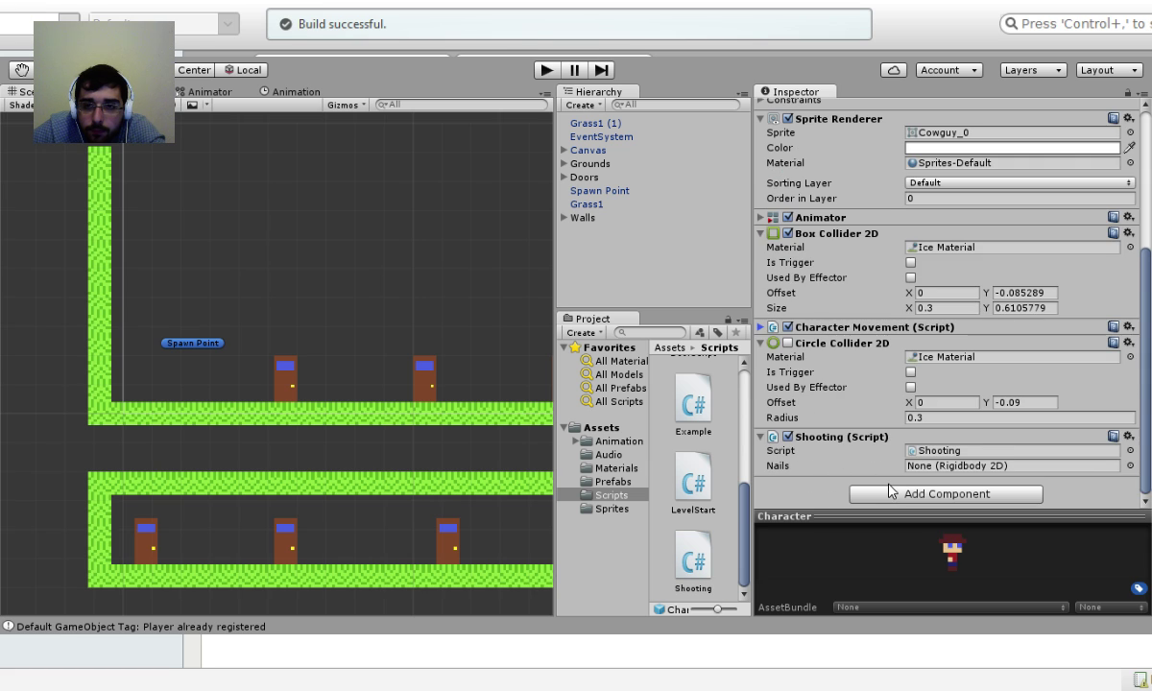
# Assign the Nails prefab to the Nails field of the Character prefab's Shooting component.
pyautogui.scroll(3, 689, 515)
pyautogui.click(613, 481)
pyautogui.scroll(-4, 691, 460)
pyautogui.scroll(-3, 703, 540)
pyautogui.moveTo(693, 393); pyautogui.dragTo(935, 475)
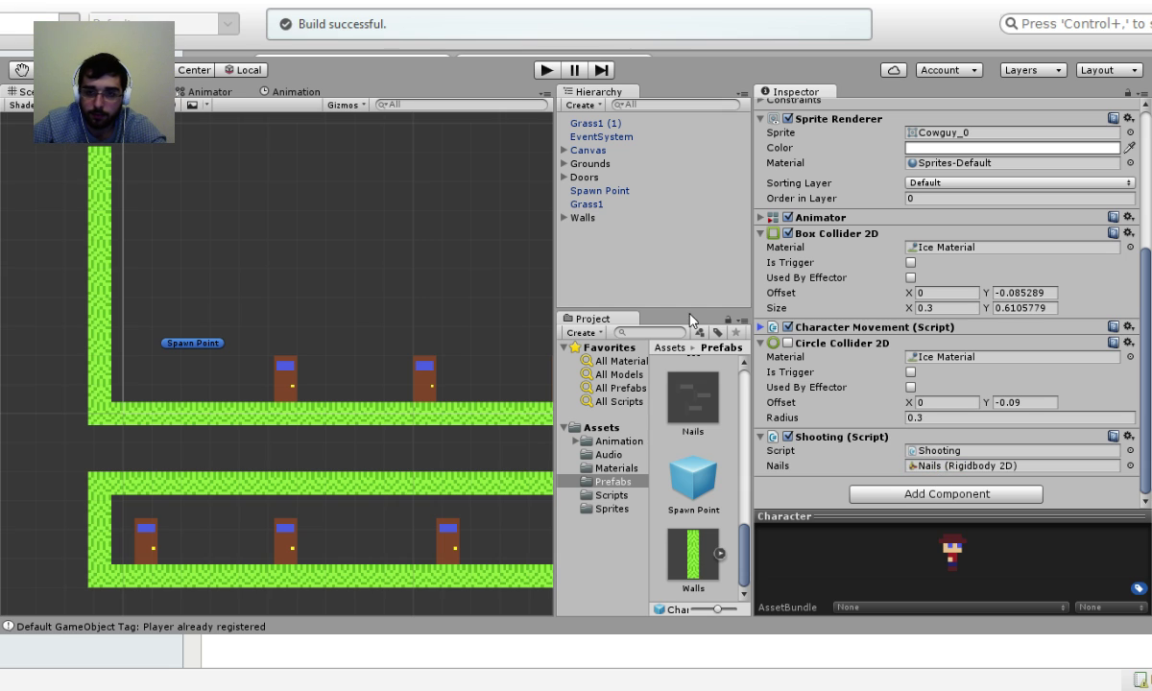
# Run the game to playtest firing through the Shooting script, and exit play mode.
pyautogui.click(546, 70)
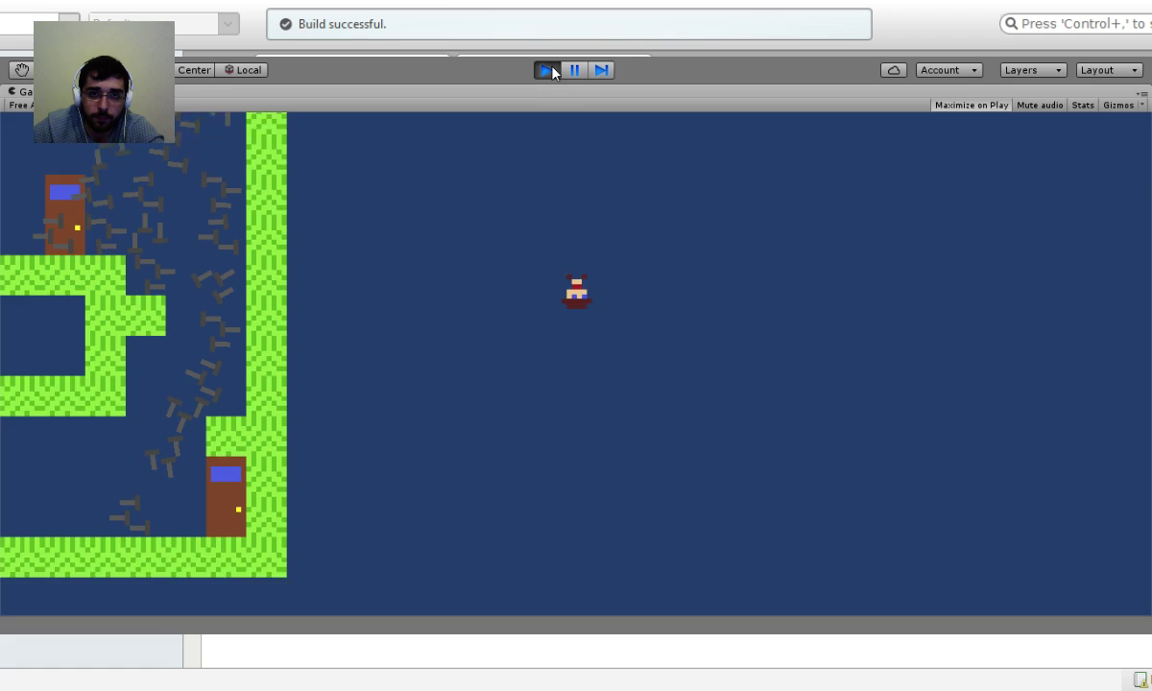
pyautogui.click(546, 69)
# Enable Is Trigger on the Nails prefab's Box Collider 2D, and briefly playtest firing the nails.
pyautogui.click(693, 415)
pyautogui.click(888, 381)
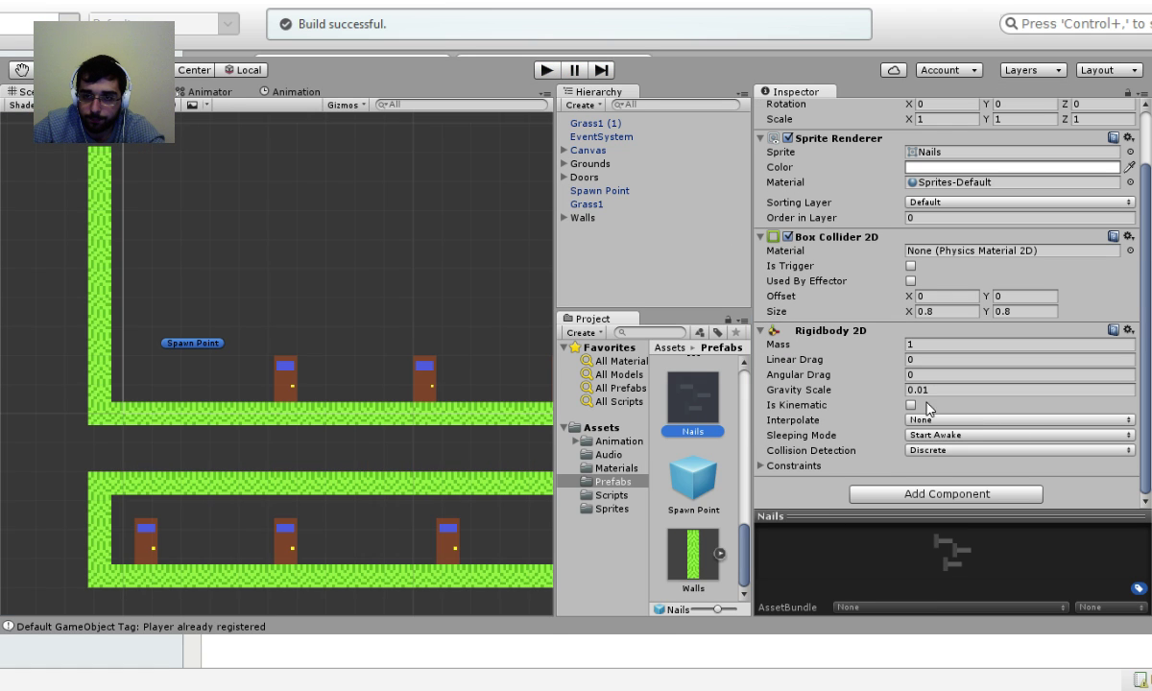
pyautogui.click(910, 266)
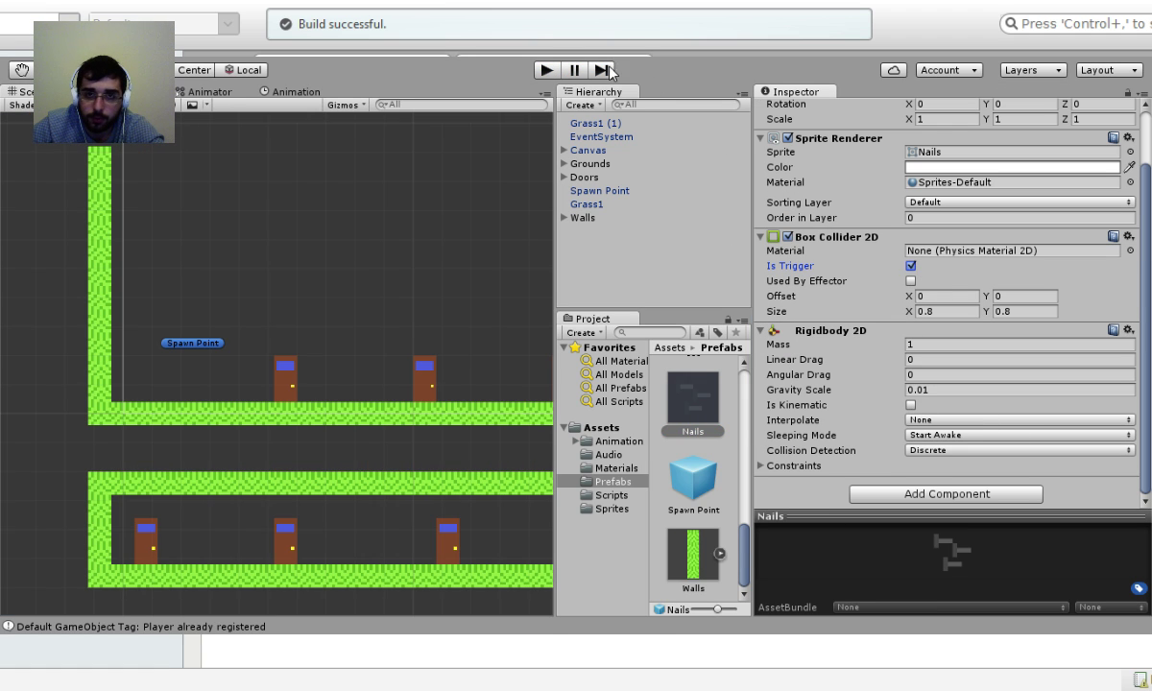
pyautogui.click(546, 70)
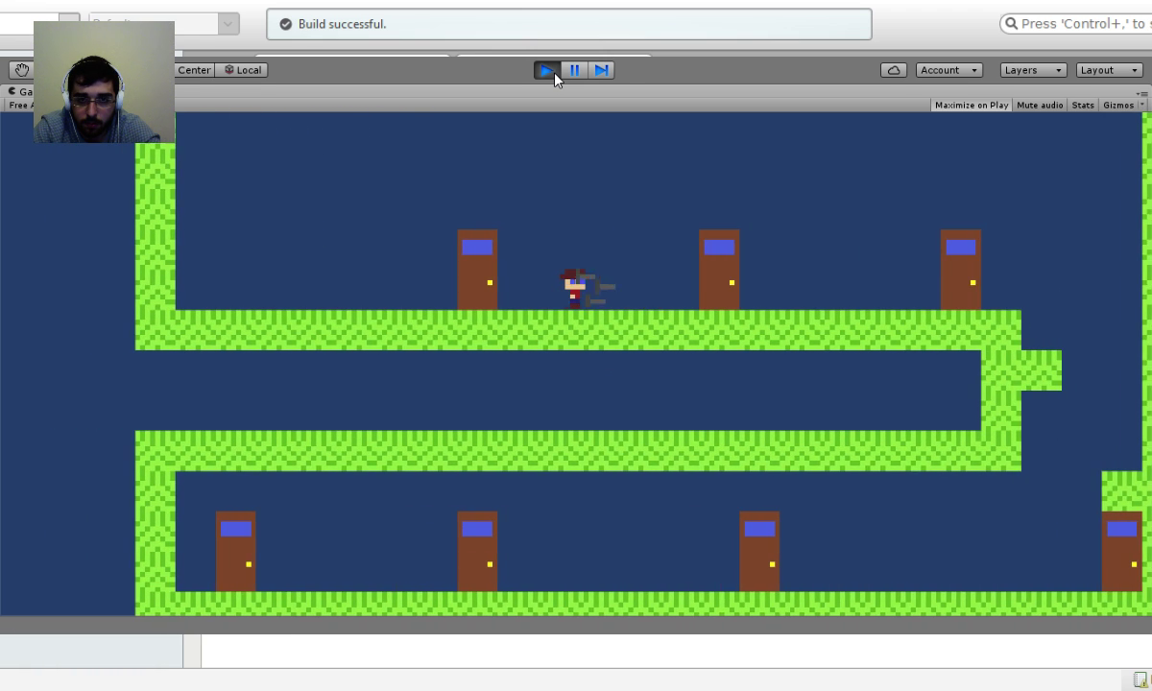
pyautogui.click(554, 74)
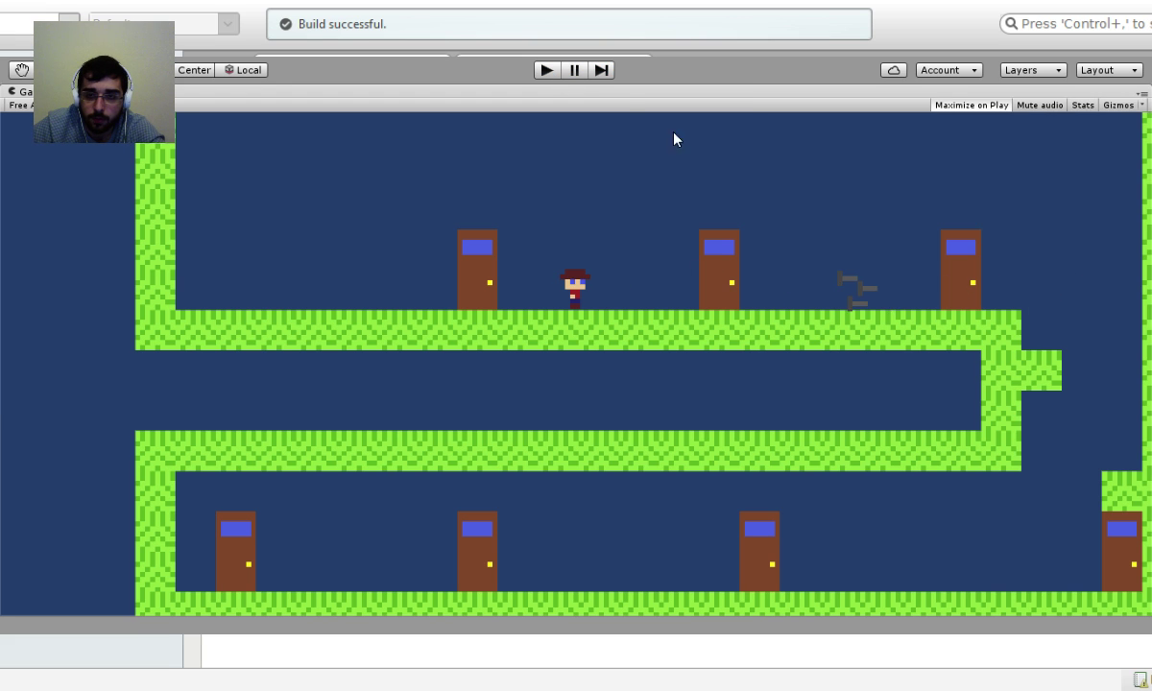
# Set the Gravity Scale of the Nails prefab's Rigidbody 2D to 0.
pyautogui.click(948, 390)
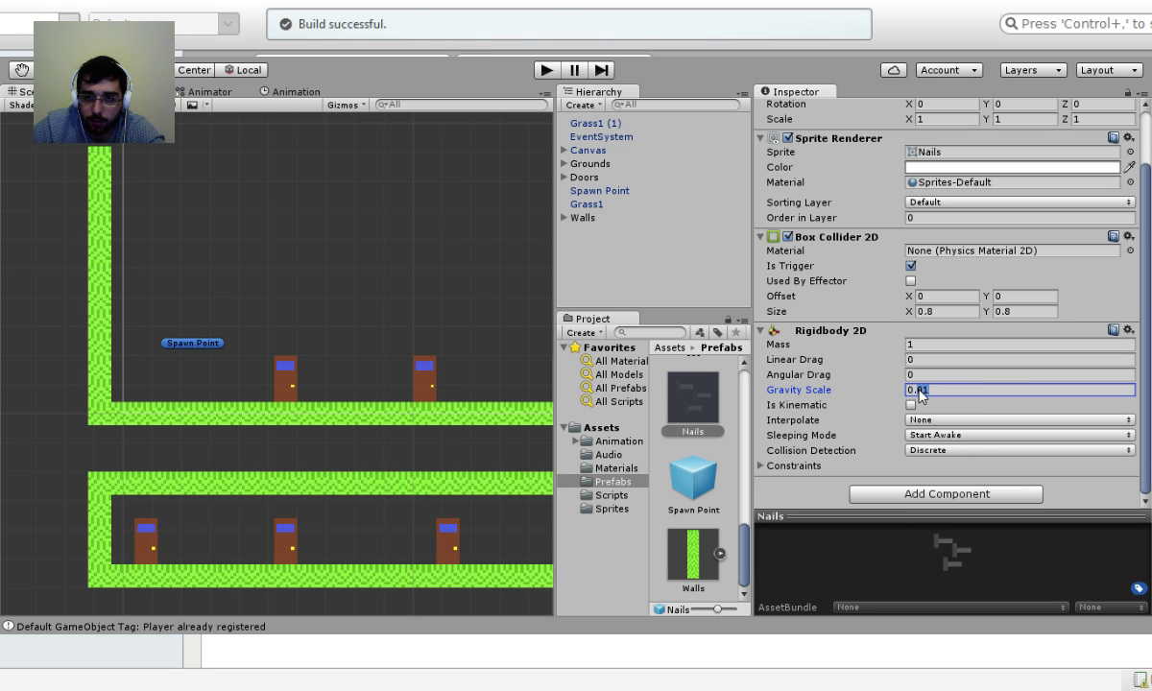
pyautogui.doubleClick(918, 393)
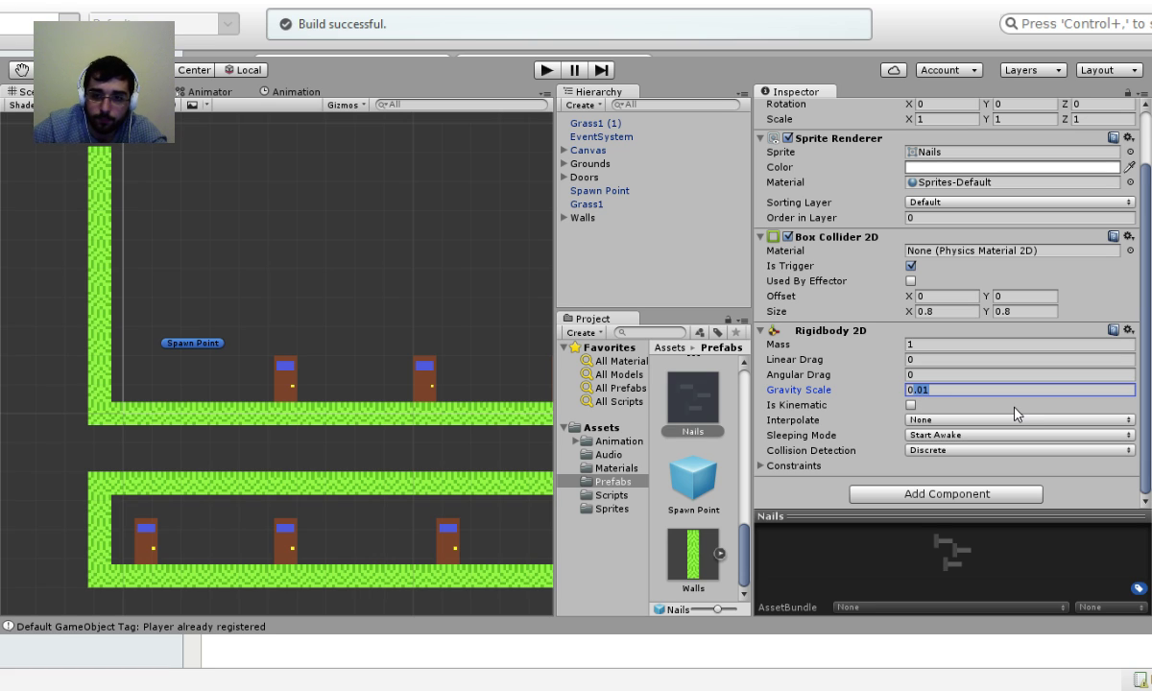
pyautogui.write('0')
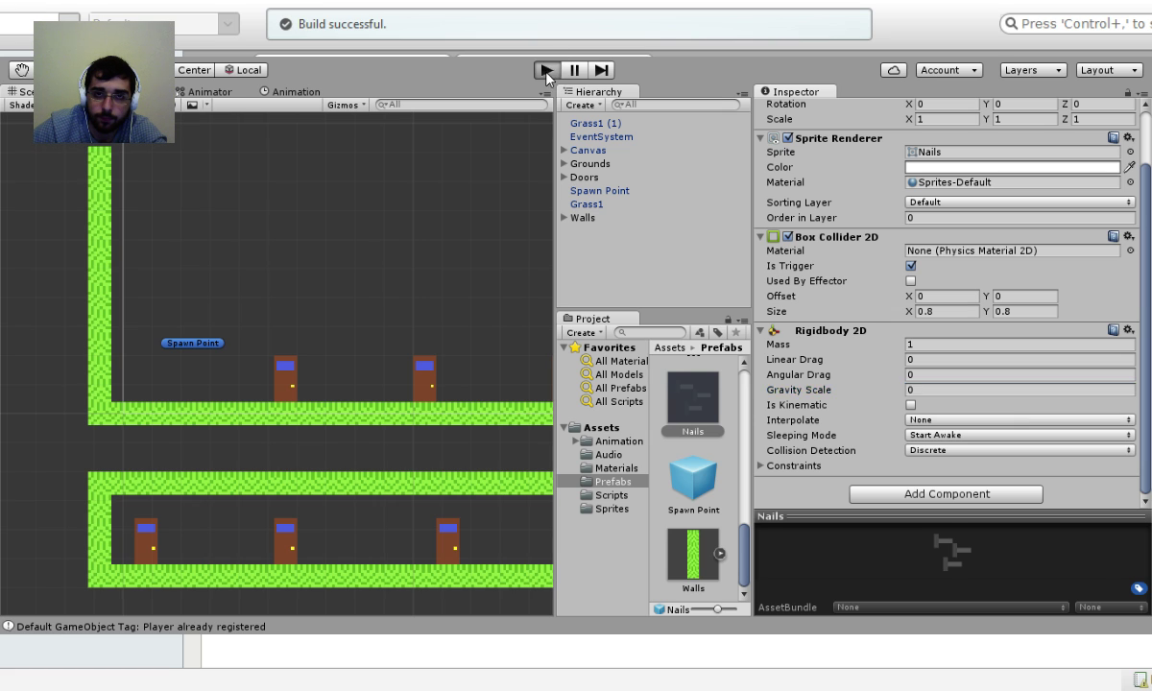
# Run the game, move the character both ways while firing nails to check their flight, and exit play mode.
pyautogui.click(546, 70)
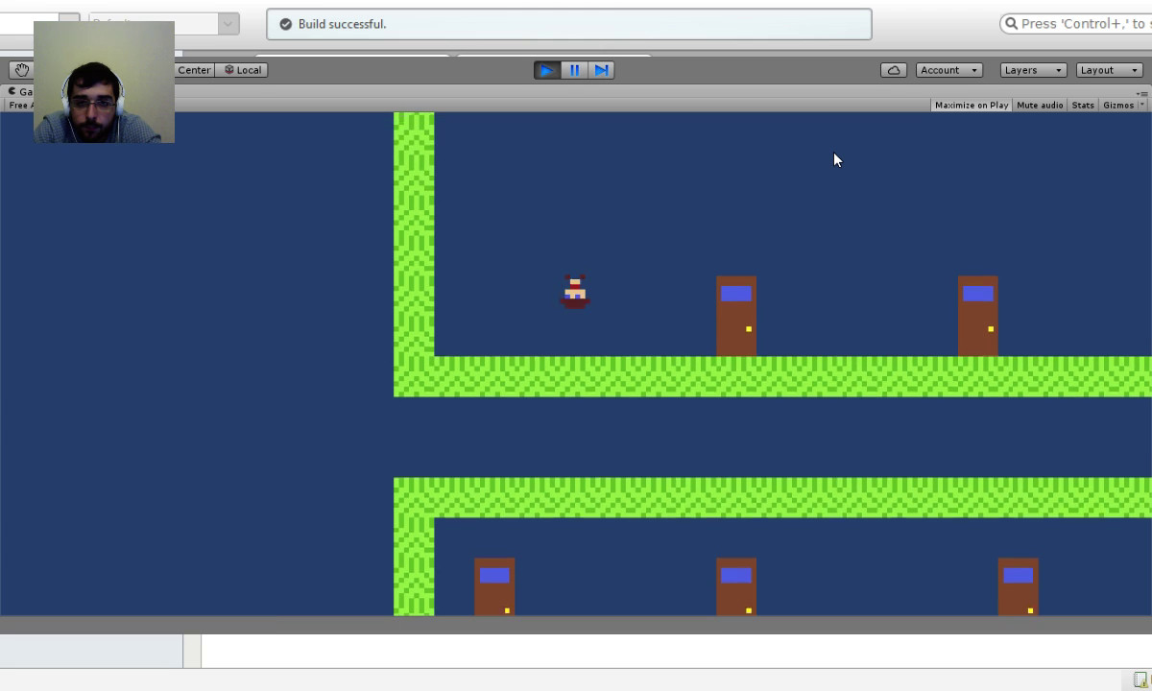
pyautogui.press('Right')
pyautogui.press('Right')
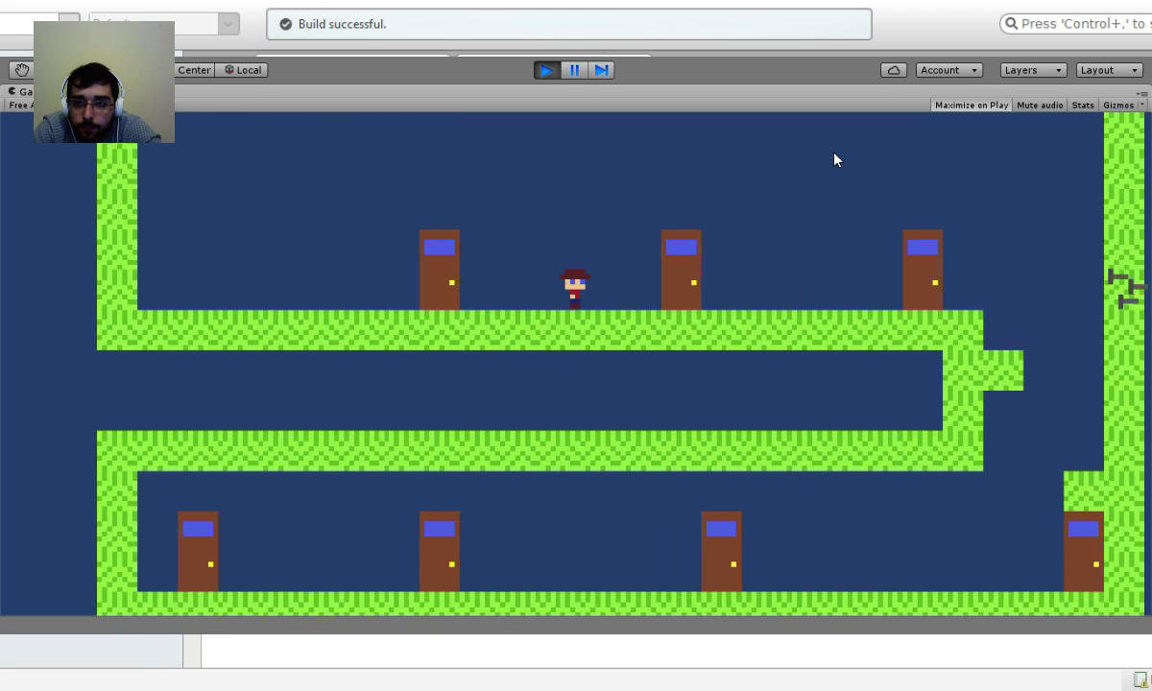
pyautogui.press('space')
pyautogui.press('Left')
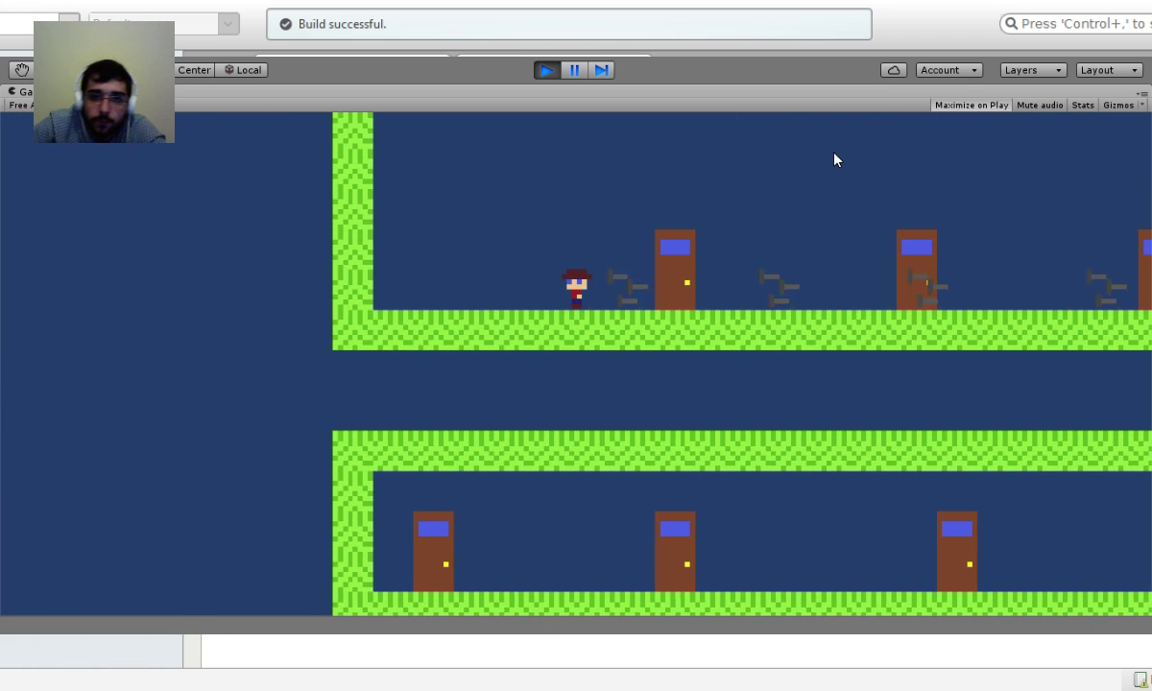
pyautogui.click(548, 72)
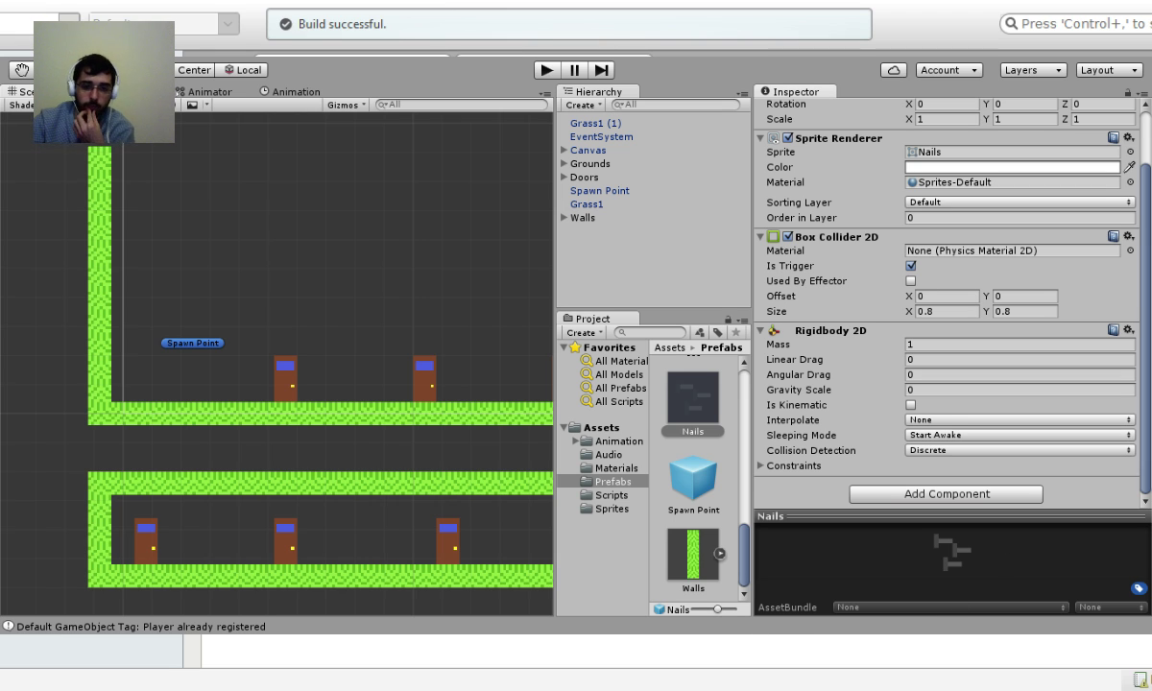
# Switch to MonoDevelop, search CharacterMovement.cs for "right", and examine the facingRight checks and its declaration.
pyautogui.hotkey('alt', 'Tab')
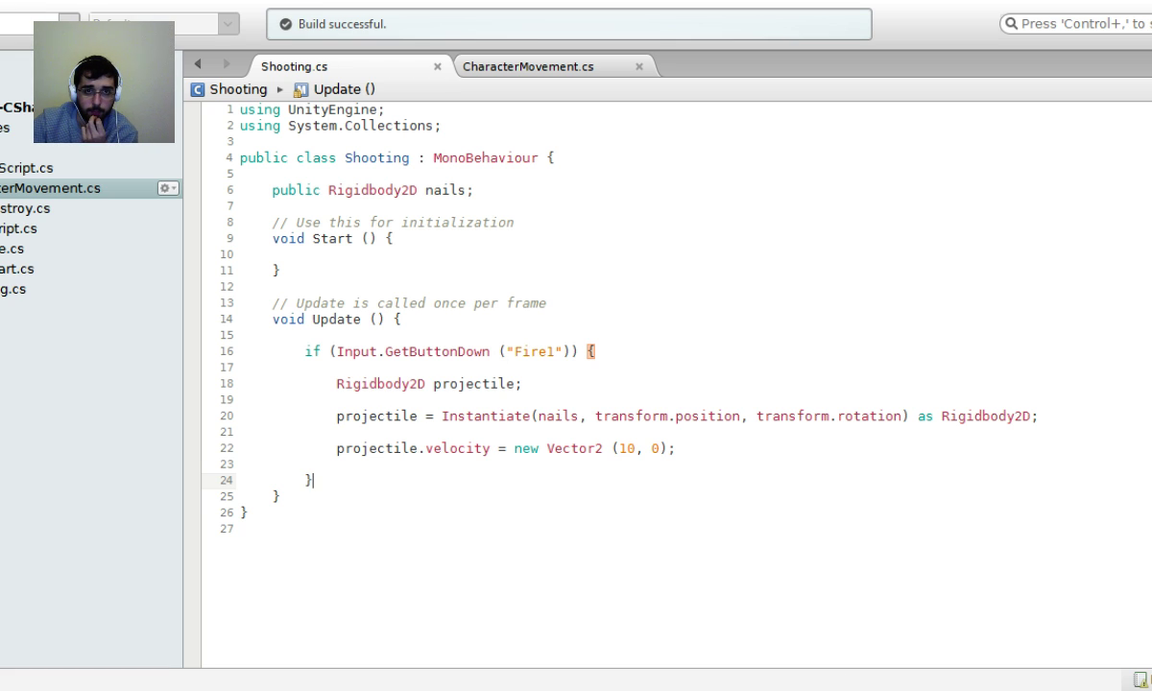
pyautogui.click(507, 67)
pyautogui.scroll(-5, 528, 447)
pyautogui.hotkey('ctrl', 'f')
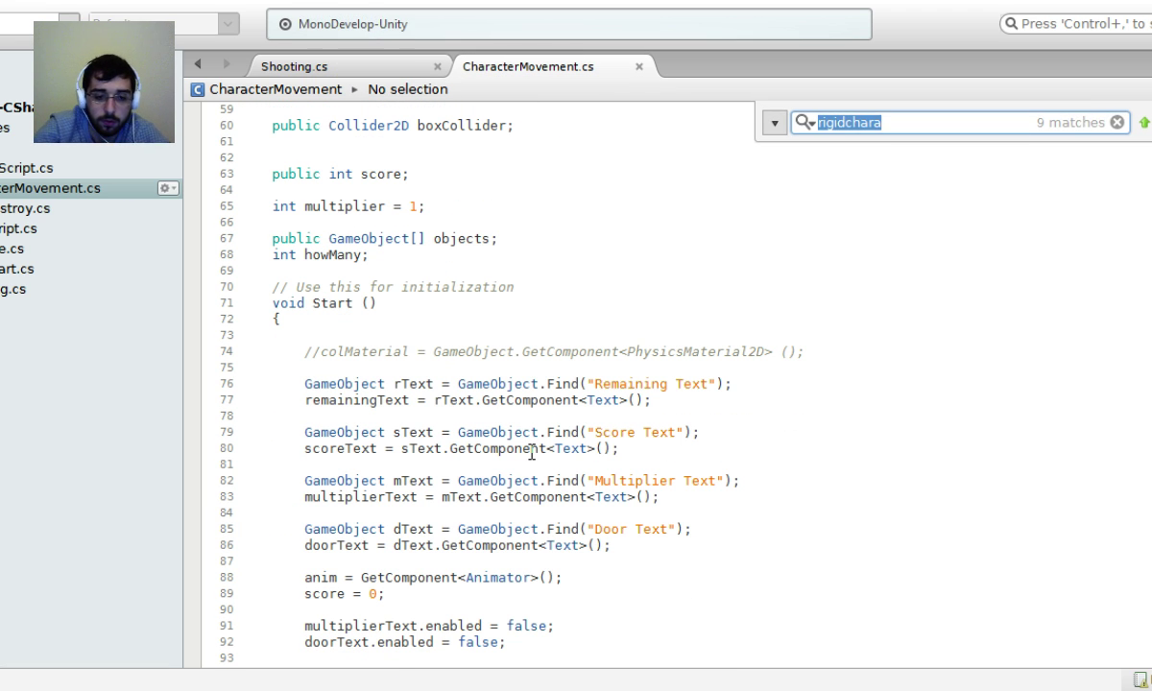
pyautogui.write('right')
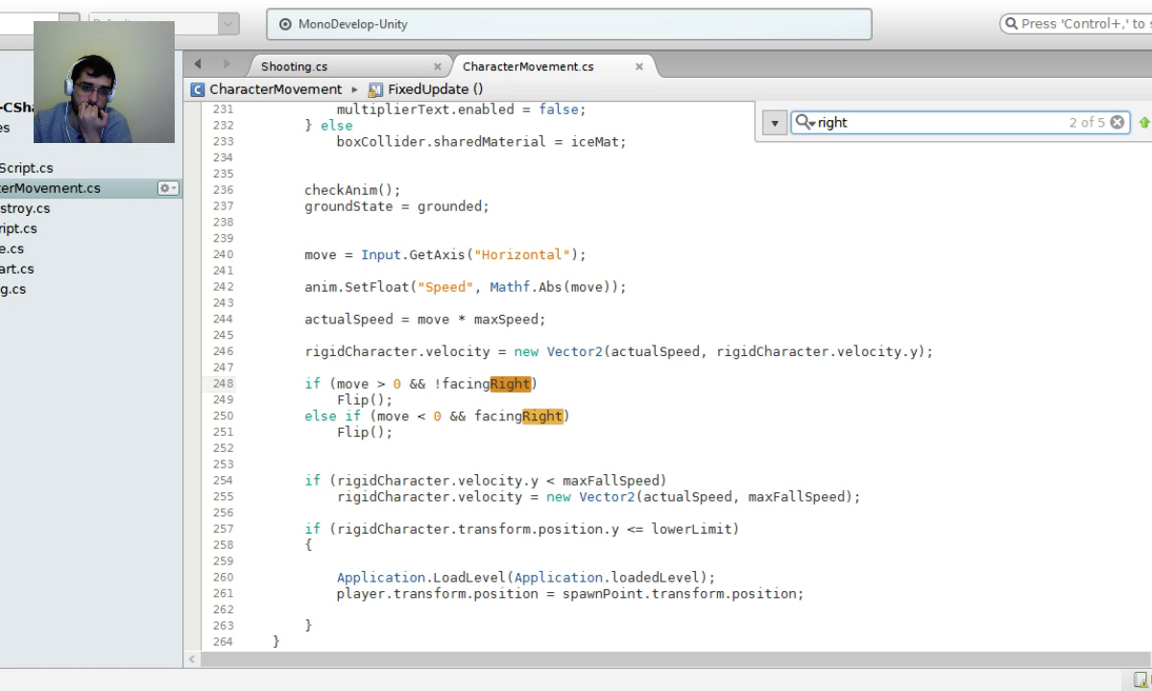
pyautogui.scroll(20, 596, 459)
pyautogui.scroll(20, 602, 473)
pyautogui.scroll(12, 602, 480)
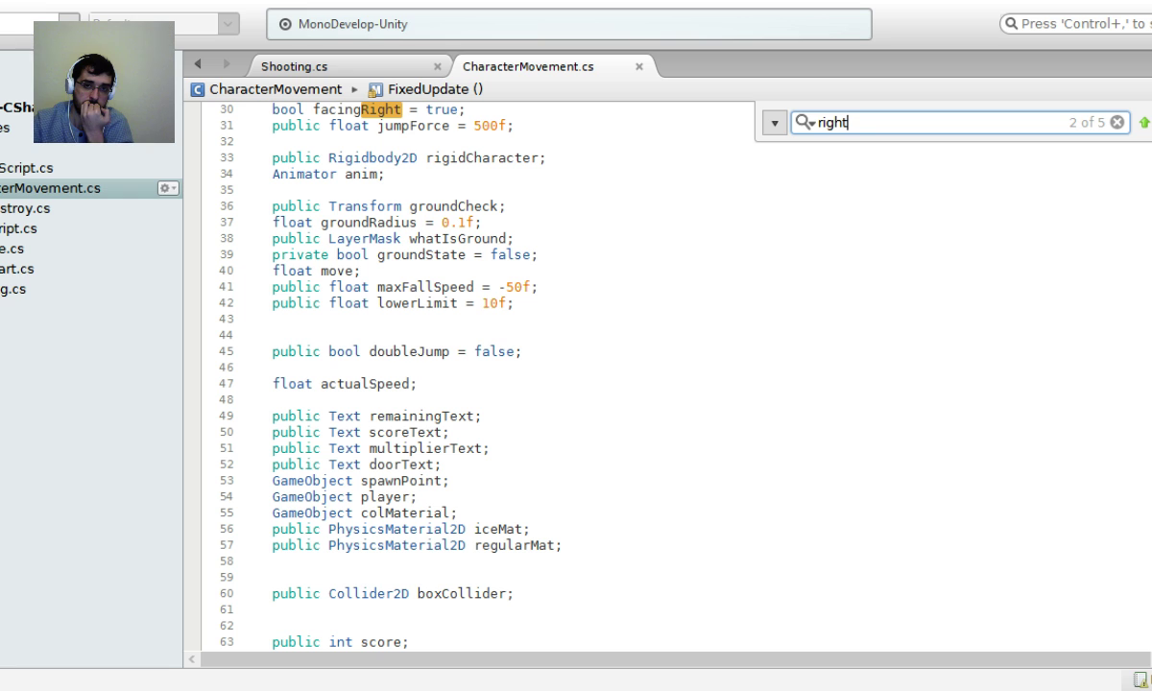
# Search CharacterMovement.cs for "component" and step through the matches to the BalloonScript lookup in OnTriggerEnter2D.
pyautogui.doubleClick(830, 124)
pyautogui.write('component')
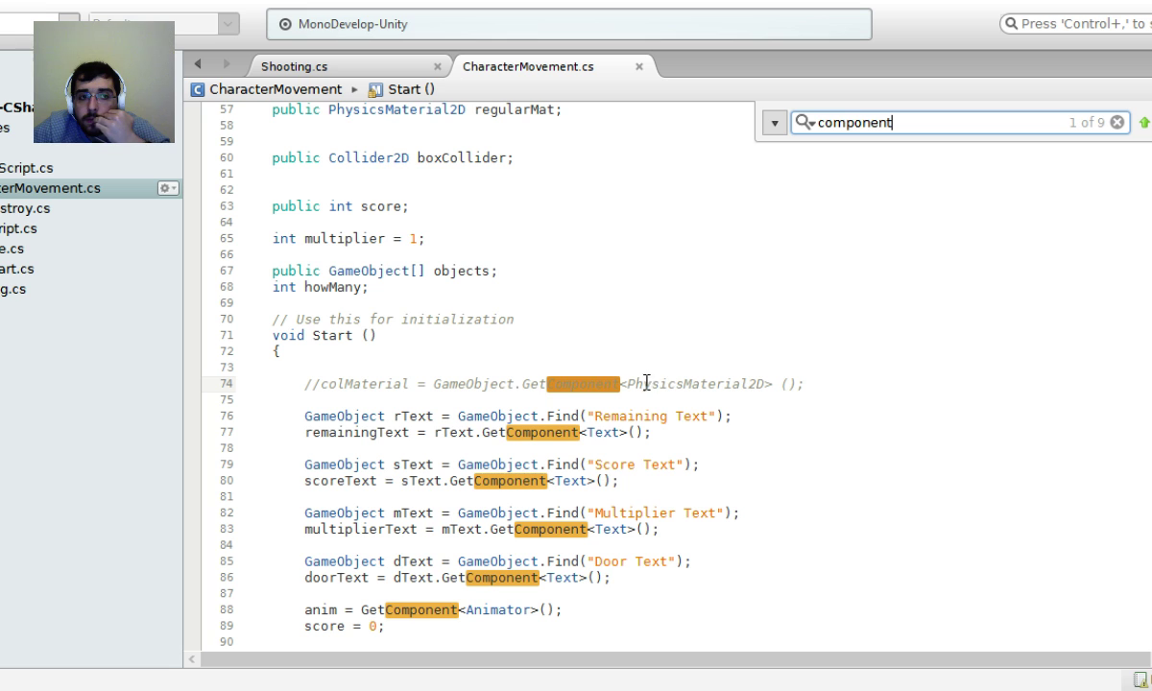
pyautogui.scroll(-2, 598, 451)
pyautogui.scroll(-2, 598, 451)
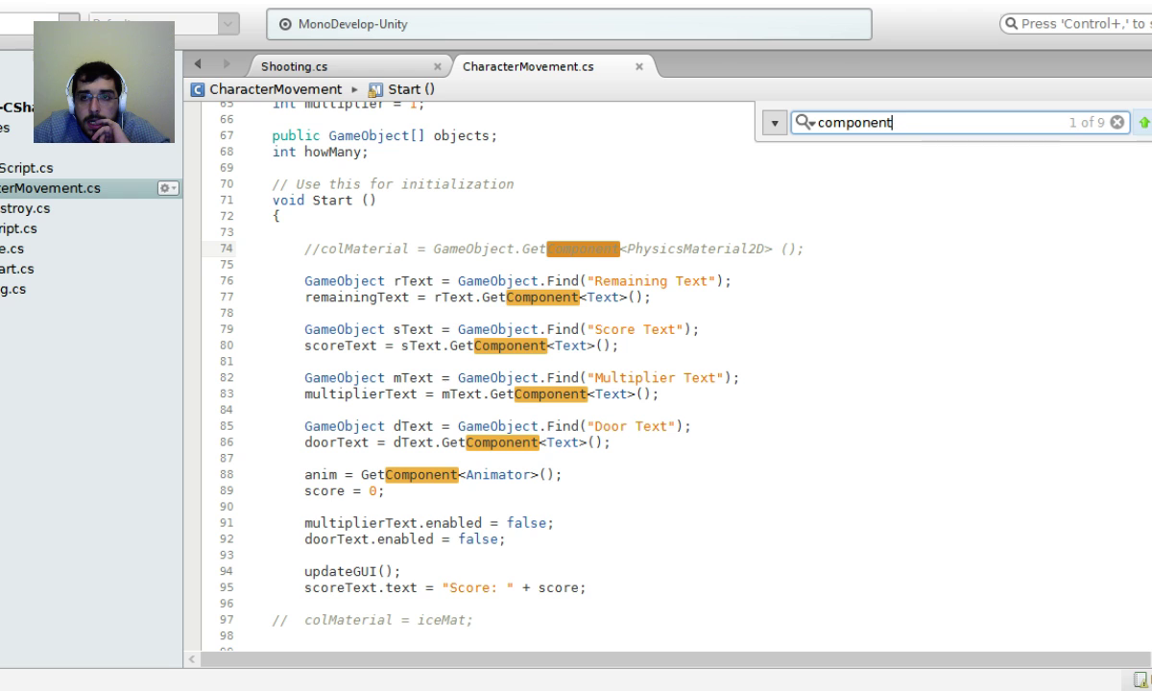
pyautogui.press('Return')
pyautogui.press('Return')
pyautogui.press('Return')
pyautogui.press('Return')
pyautogui.press('Return')
pyautogui.press('Return')
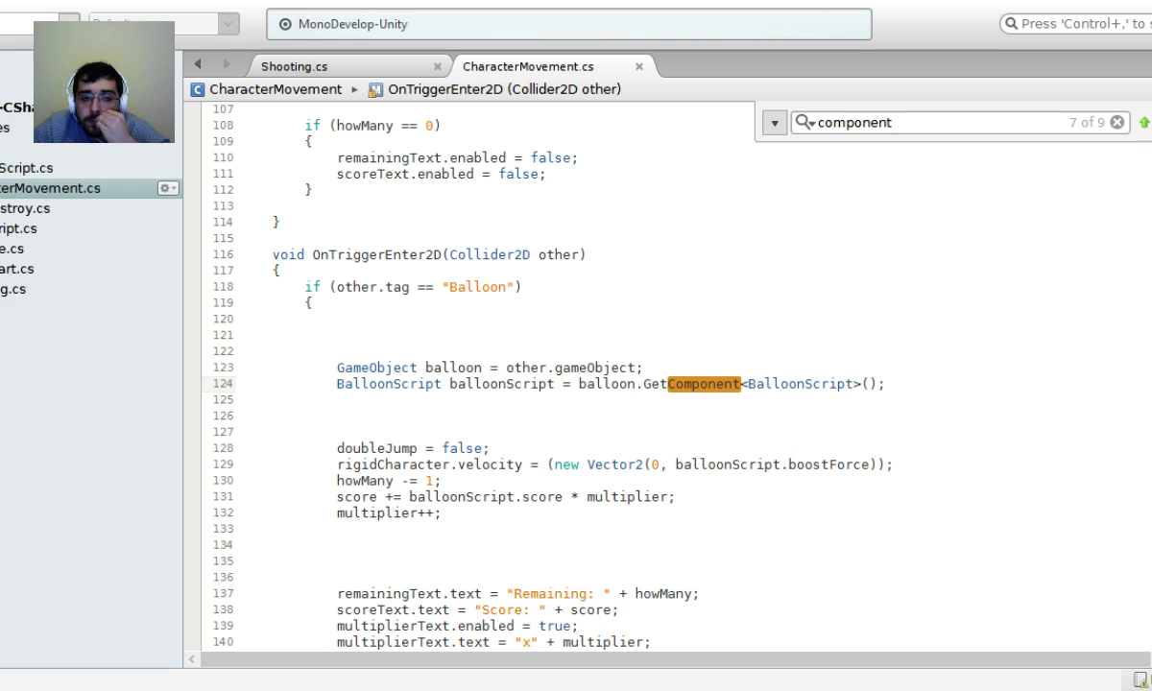
pyautogui.scroll(-3, 836, 482)
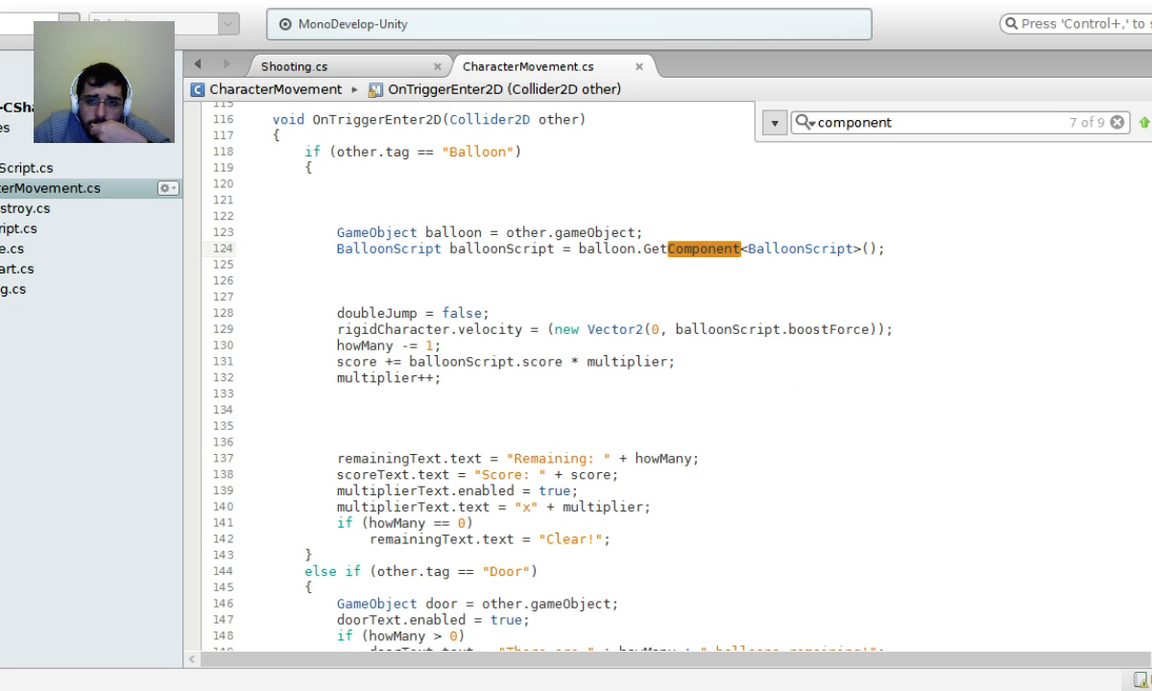
# Copy the BalloonScript GetComponent line from CharacterMovement.cs and try it below the Fire1 block in Shooting.cs.
pyautogui.moveTo(887, 249); pyautogui.dragTo(337, 246)
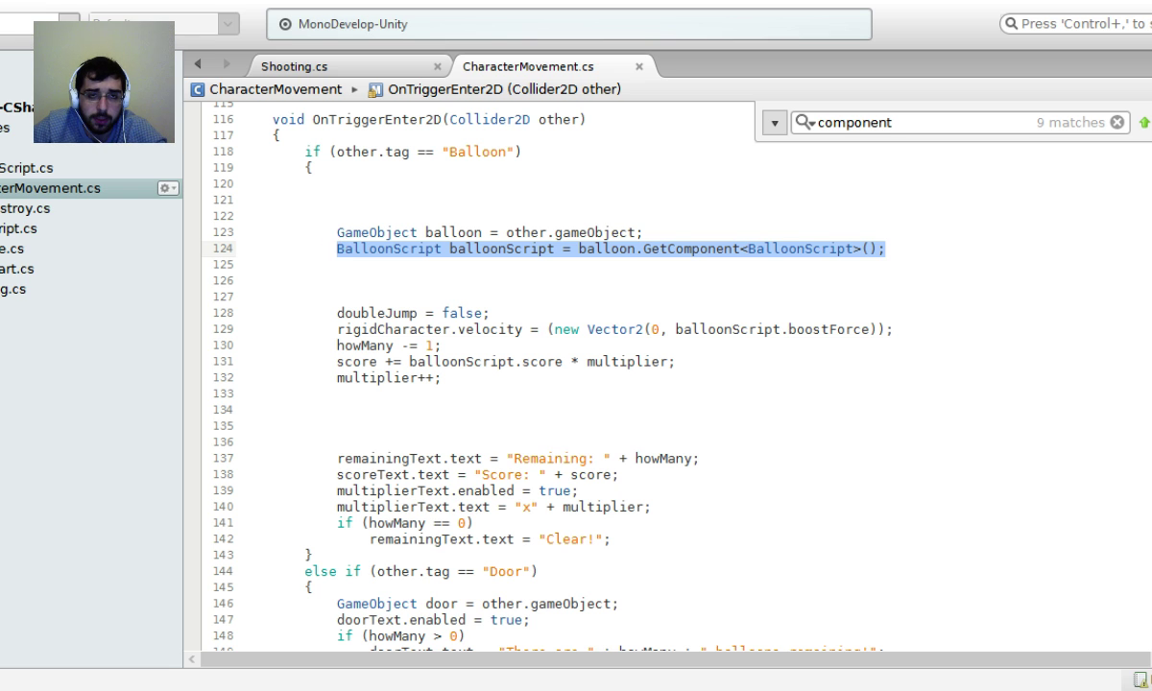
pyautogui.click(294, 66)
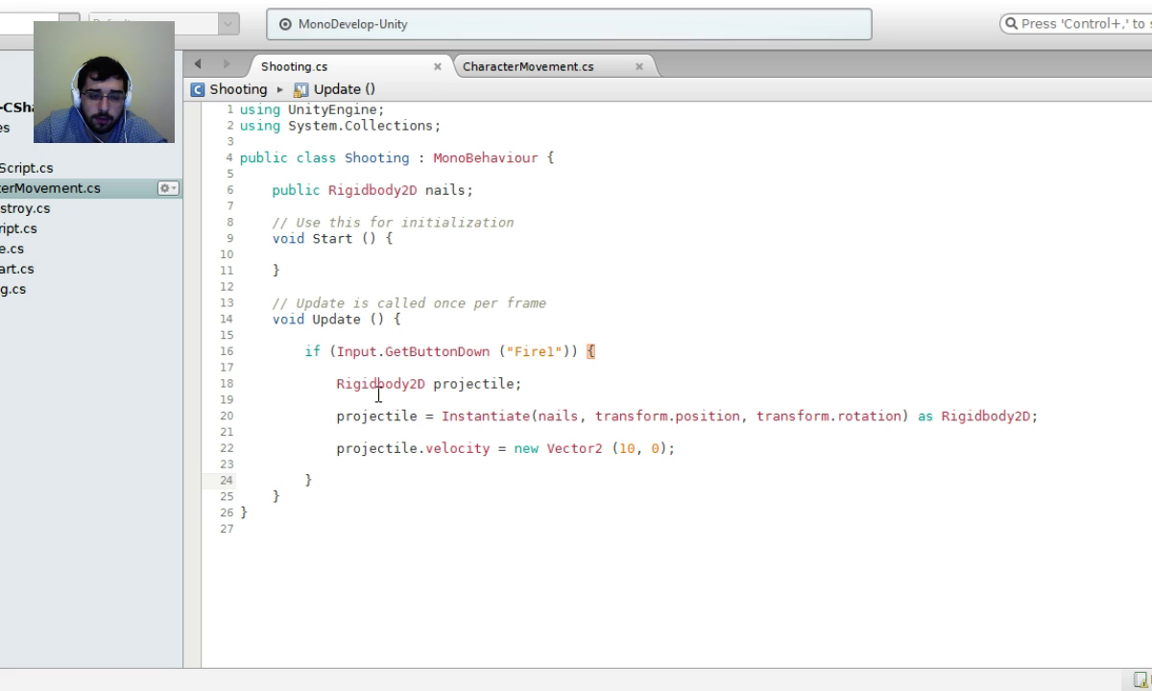
pyautogui.press('Return')
pyautogui.press('Return')
pyautogui.write('BalloonScript balloonScript = balloon.GetComponent<BalloonScript>();')
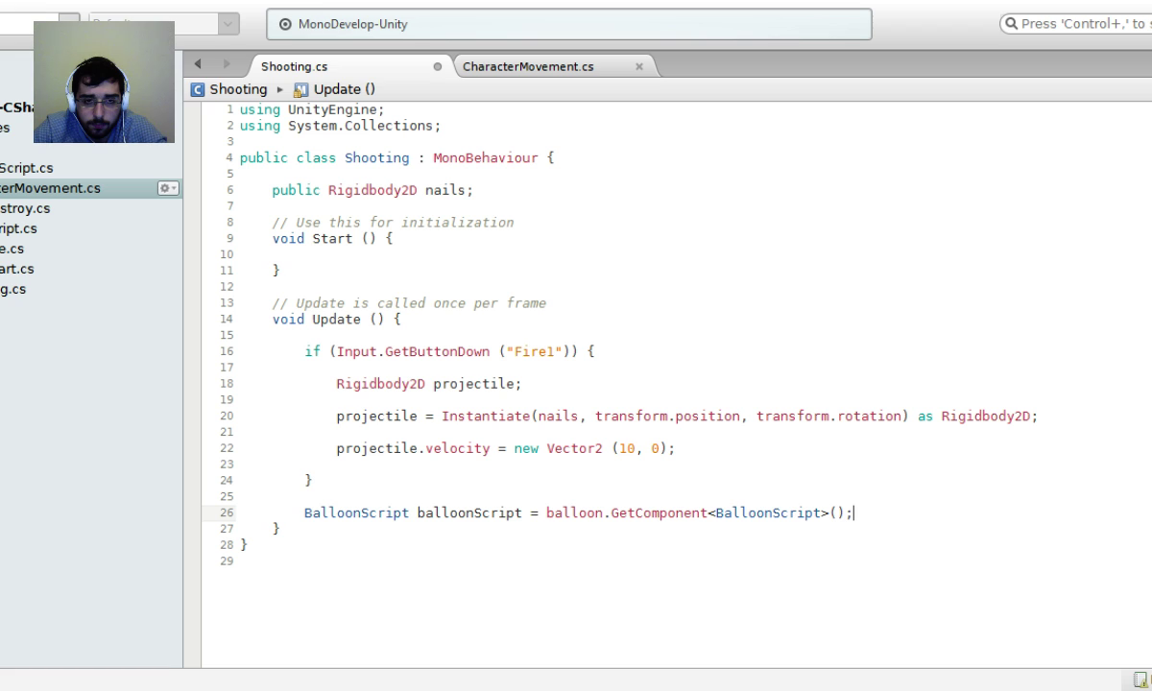
pyautogui.hotkey('ctrl', 'z')
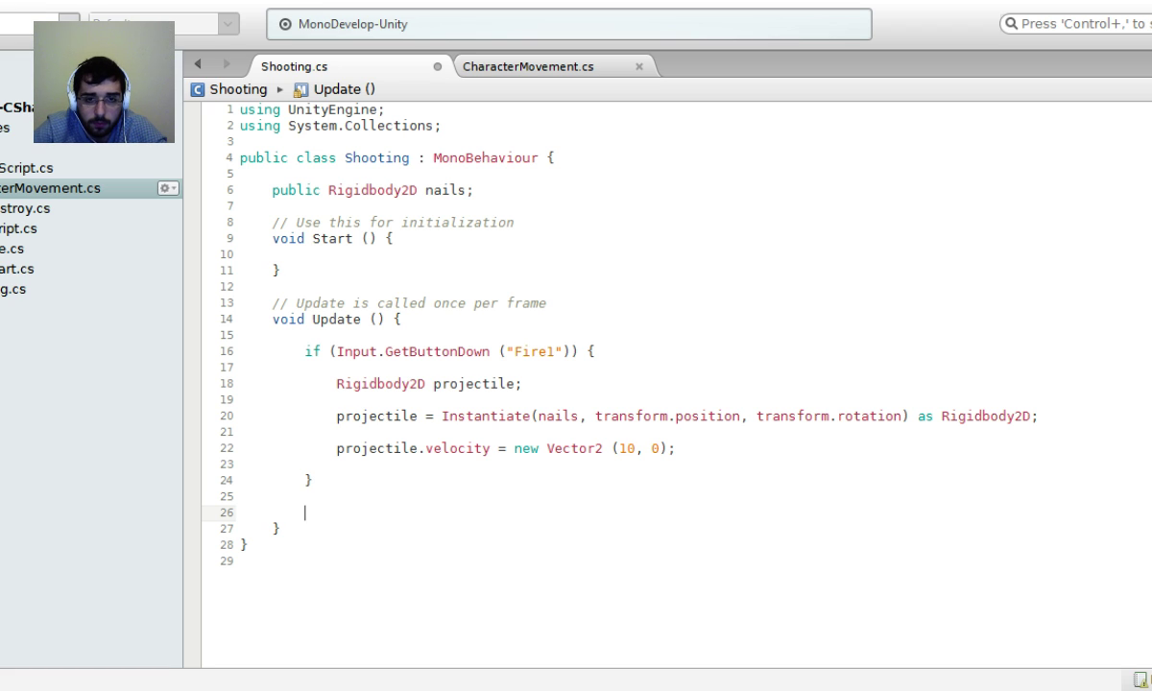
# Insert the copied BalloonScript GetComponent line inside the Fire1 block, above the Rigidbody2D projectile declaration.
pyautogui.press('Up')
pyautogui.press('Up')
pyautogui.press('Up')
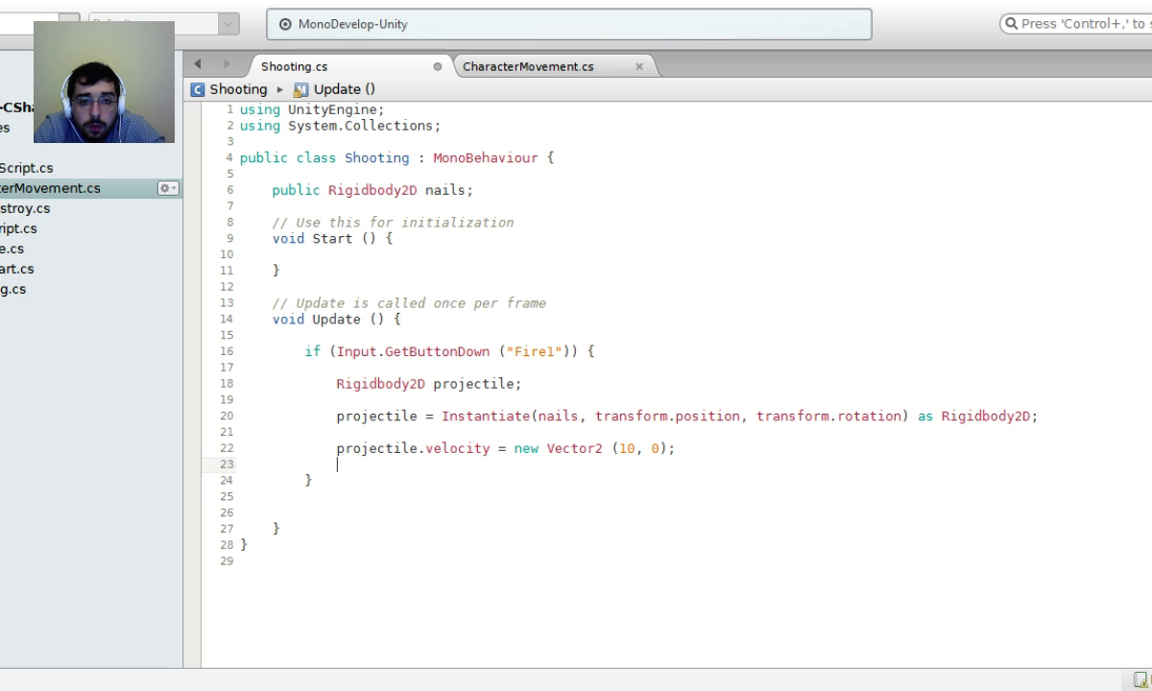
pyautogui.press('Up')
pyautogui.press('Up')
pyautogui.press('Up')
pyautogui.press('Up')
pyautogui.press('Up')
pyautogui.press('Up')
pyautogui.press('Up')
pyautogui.press('Down')
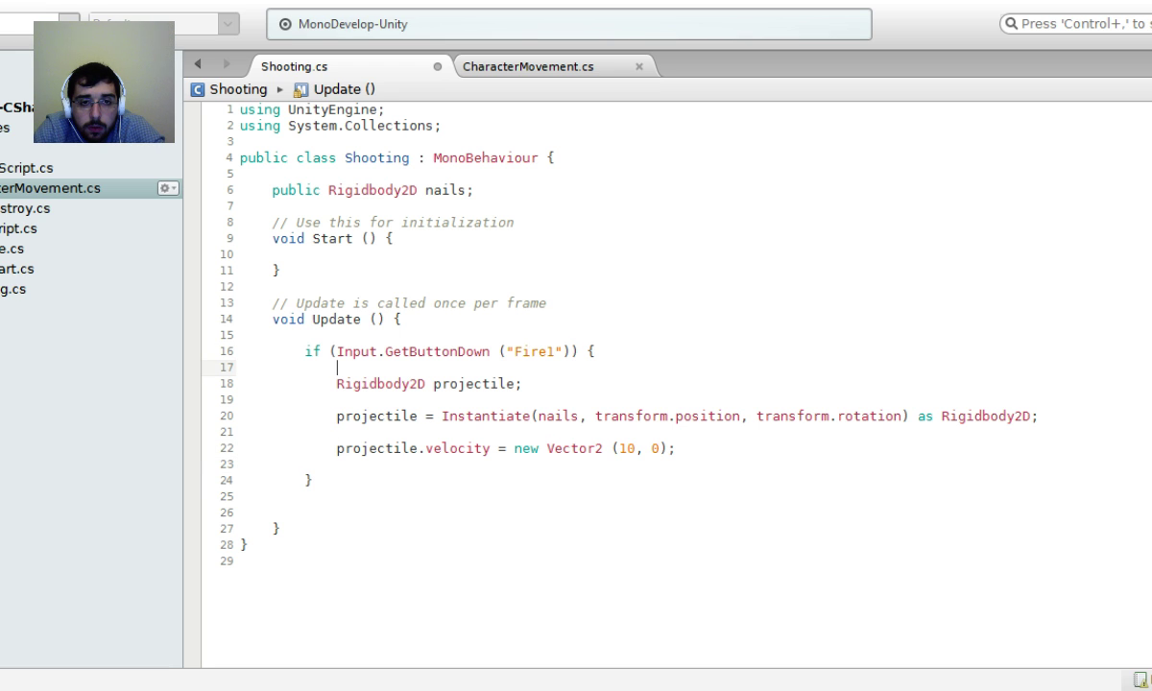
pyautogui.write('BalloonScript balloonScript = balloon.GetComponent<BalloonScript>();')
pyautogui.press('Return')
# Change the declared type on the inserted line to CharacterMovement.
pyautogui.press('Up')
pyautogui.hotkey('shift', 'Right')
pyautogui.hotkey('shift', 'Right')
pyautogui.hotkey('shift', 'Right')
pyautogui.hotkey('shift', 'Right')
pyautogui.hotkey('shift', 'Right')
pyautogui.hotkey('shift', 'Right')
pyautogui.hotkey('shift', 'Right')
pyautogui.hotkey('shift', 'Right')
pyautogui.hotkey('shift', 'Right')
pyautogui.hotkey('shift', 'Right')
pyautogui.hotkey('shift', 'Right')
pyautogui.hotkey('shift', 'Right')
pyautogui.hotkey('shift', 'Right')
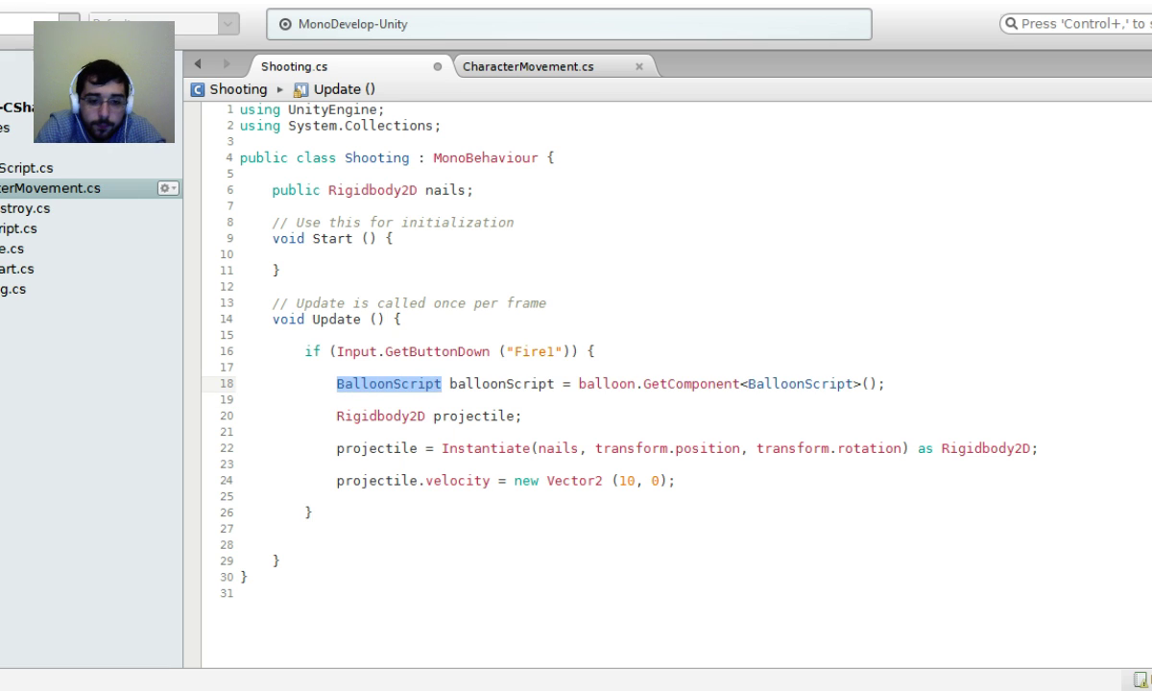
pyautogui.write('CharacterMovement')
# Rename the balloonScript variable on the inserted line to characterMovement.
pyautogui.press('Right')
pyautogui.hotkey('shift', 'Right')
pyautogui.hotkey('shift', 'Right')
pyautogui.hotkey('shift', 'Right')
pyautogui.hotkey('shift', 'Right')
pyautogui.hotkey('shift', 'Right')
pyautogui.hotkey('shift', 'Right')
pyautogui.hotkey('shift', 'Right')
pyautogui.hotkey('shift', 'Right')
pyautogui.hotkey('shift', 'Right')
pyautogui.hotkey('shift', 'Right')
pyautogui.hotkey('shift', 'Right')
pyautogui.hotkey('shift', 'Right')
pyautogui.hotkey('shift', 'Right')
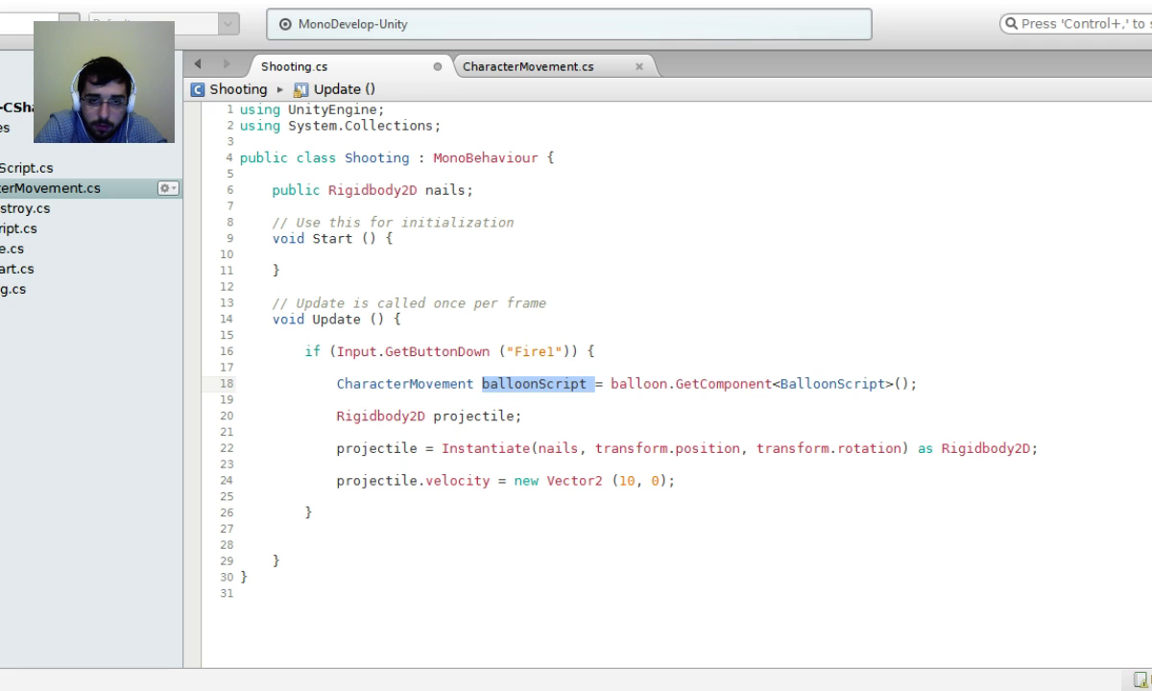
pyautogui.write('characterMovement')
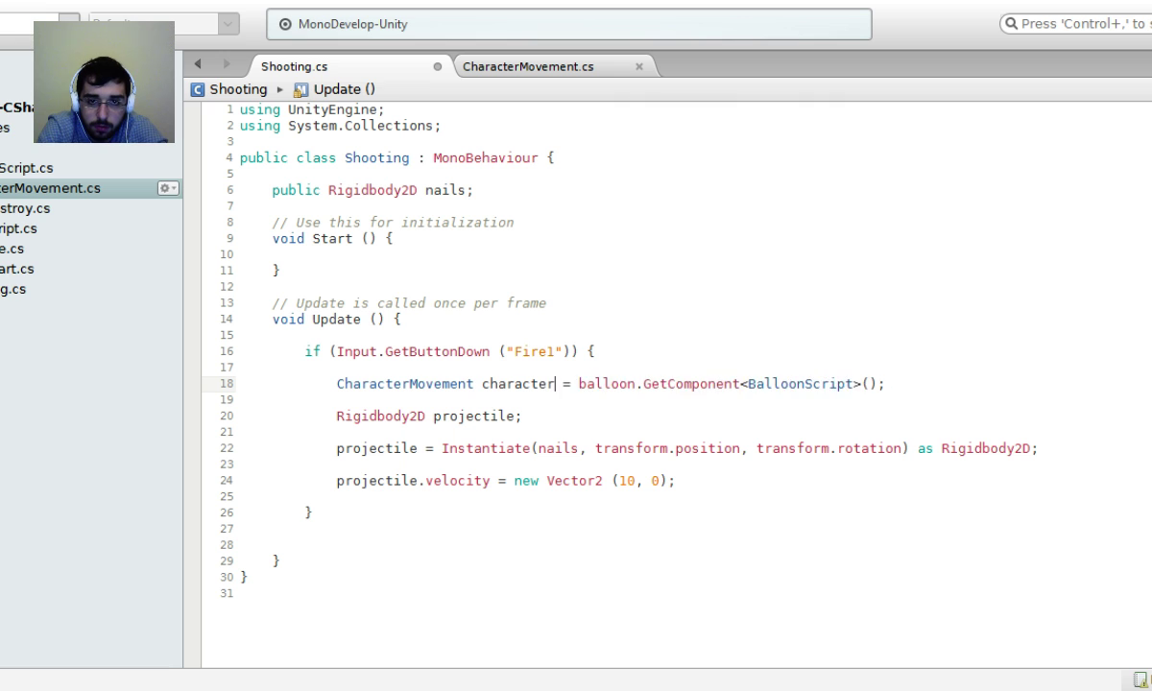
# Remove the "balloon." prefix from the GetComponent call in the characterMovement assignment.
pyautogui.press('Right')
pyautogui.press('Right')
pyautogui.press('Right')
pyautogui.hotkey('shift', 'Right')
pyautogui.hotkey('shift', 'Right')
pyautogui.hotkey('shift', 'Right')
pyautogui.hotkey('shift', 'Right')
pyautogui.hotkey('shift', 'Right')
pyautogui.hotkey('shift', 'Right')
pyautogui.hotkey('shift', 'Right')
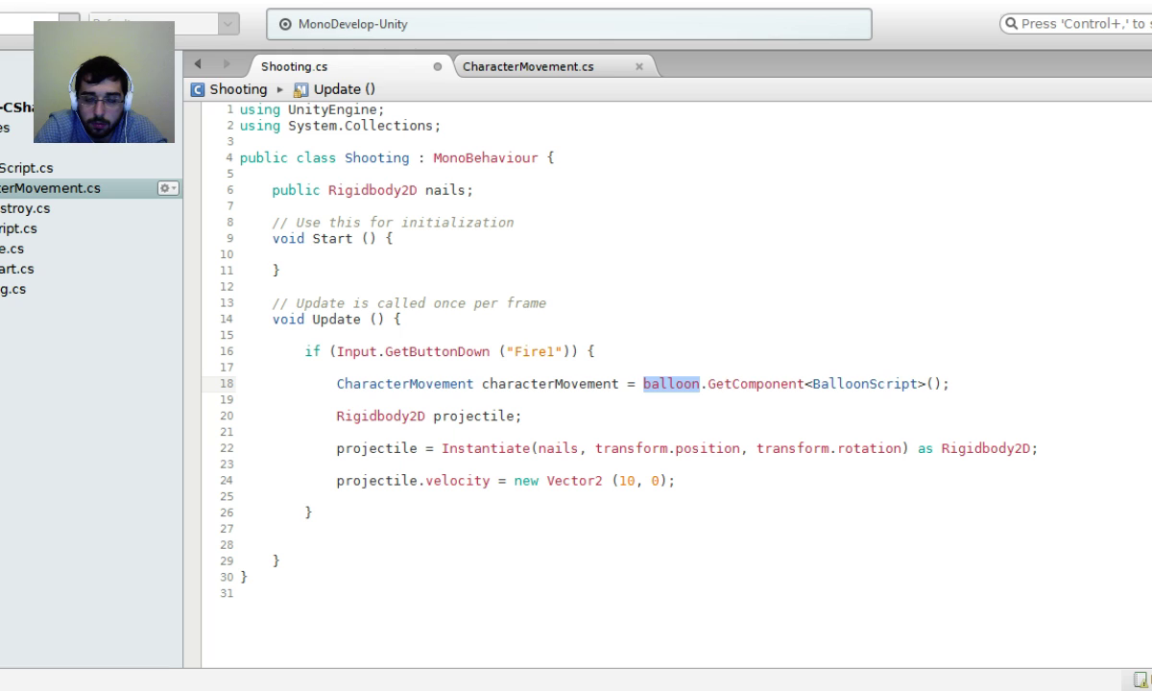
pyautogui.hotkey('shift', 'Right')
pyautogui.press('BackSpace')
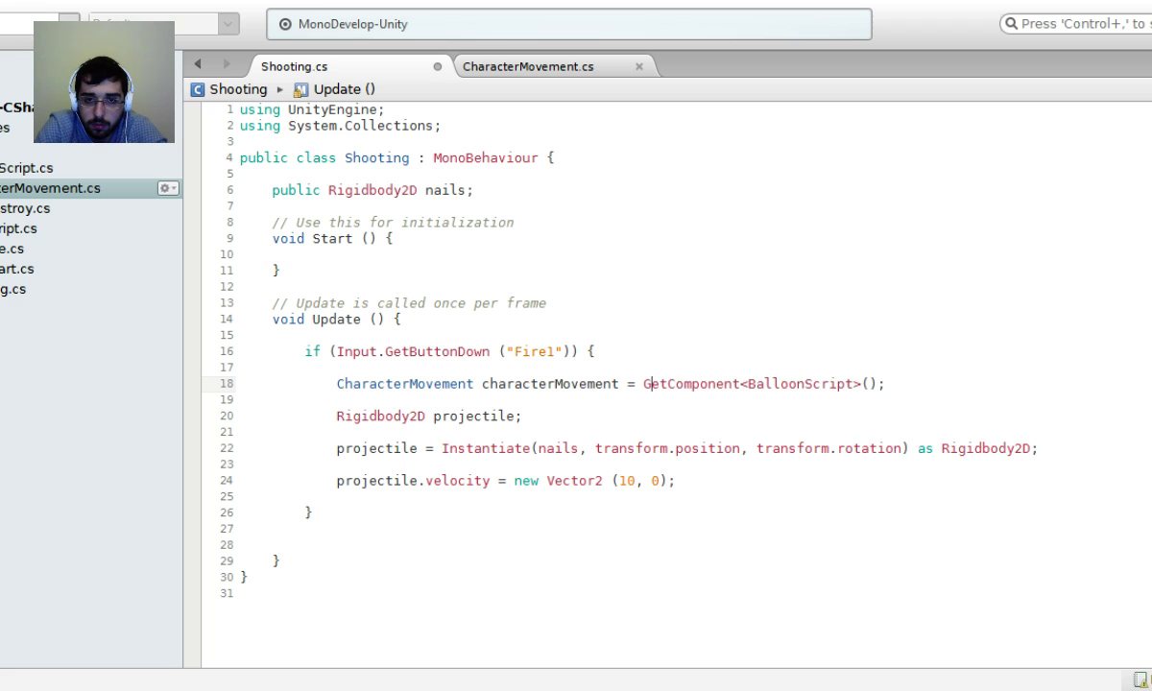
# Prefix the GetComponent call in the characterMovement assignment with "transform.".
pyautogui.press('Left')
pyautogui.press('Left')
pyautogui.write('t')
pyautogui.press('BackSpace')
pyautogui.write('transform')
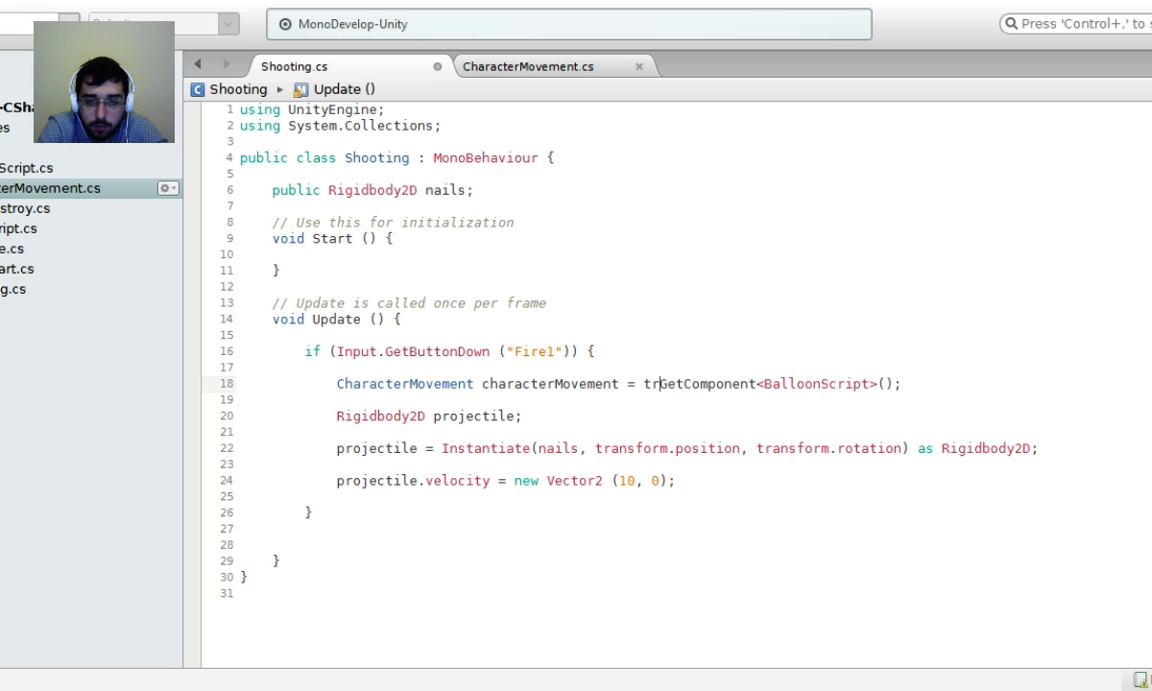
pyautogui.write('.')
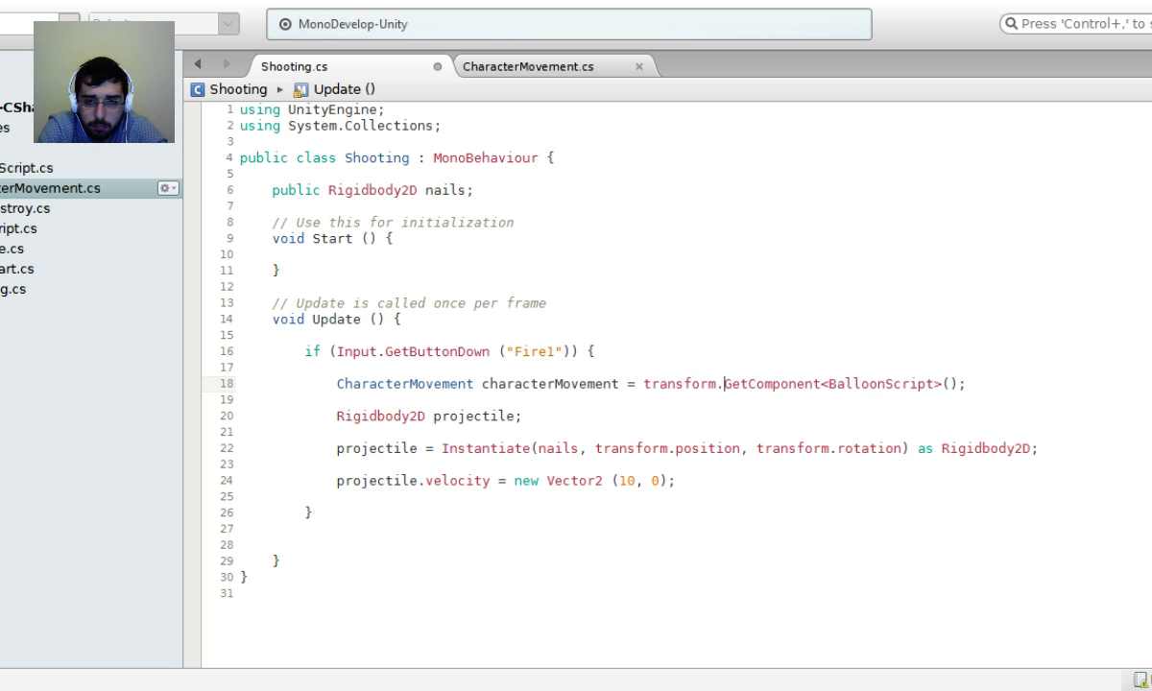
# Replace the transform prefix of the GetComponent call with "GameObject.".
pyautogui.press('BackSpace')
pyautogui.press('BackSpace')
pyautogui.press('BackSpace')
pyautogui.press('BackSpace')
pyautogui.press('BackSpace')
pyautogui.press('BackSpace')
pyautogui.press('BackSpace')
pyautogui.press('BackSpace')
pyautogui.press('BackSpace')
pyautogui.press('BackSpace')
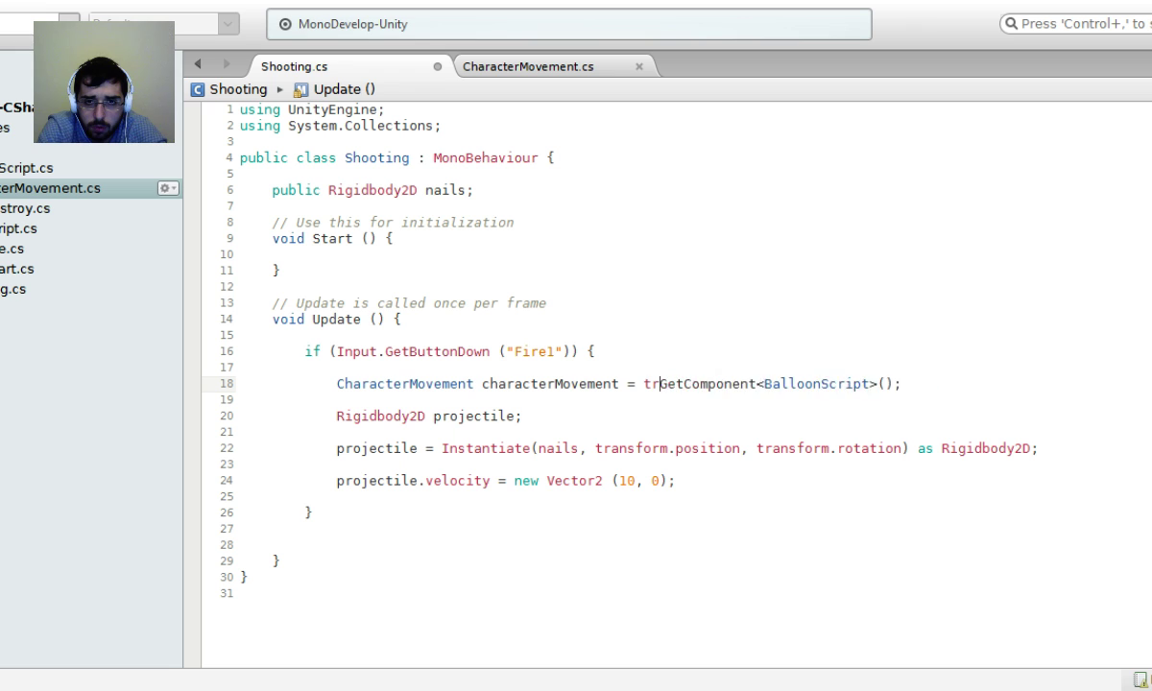
pyautogui.write('GameObject.')
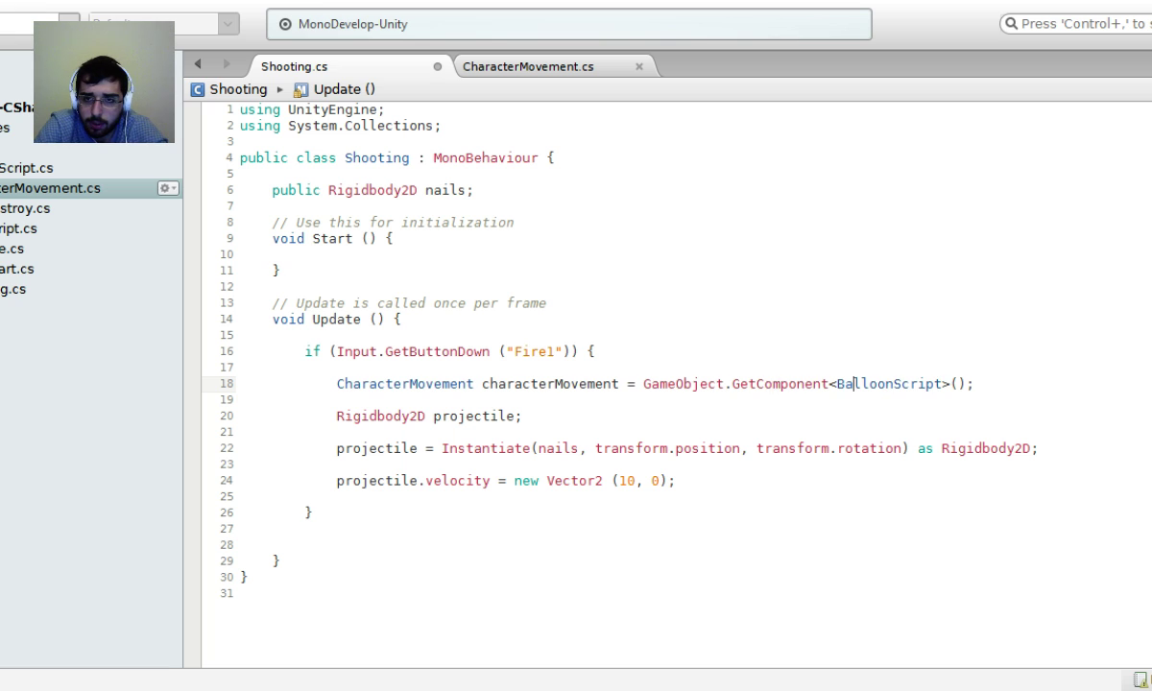
# Change the GetComponent type argument from BalloonScript to CharacterMovement.
pyautogui.click(941, 384)
pyautogui.moveTo(942, 384); pyautogui.dragTo(836, 384)
pyautogui.write('CharacterMovement')
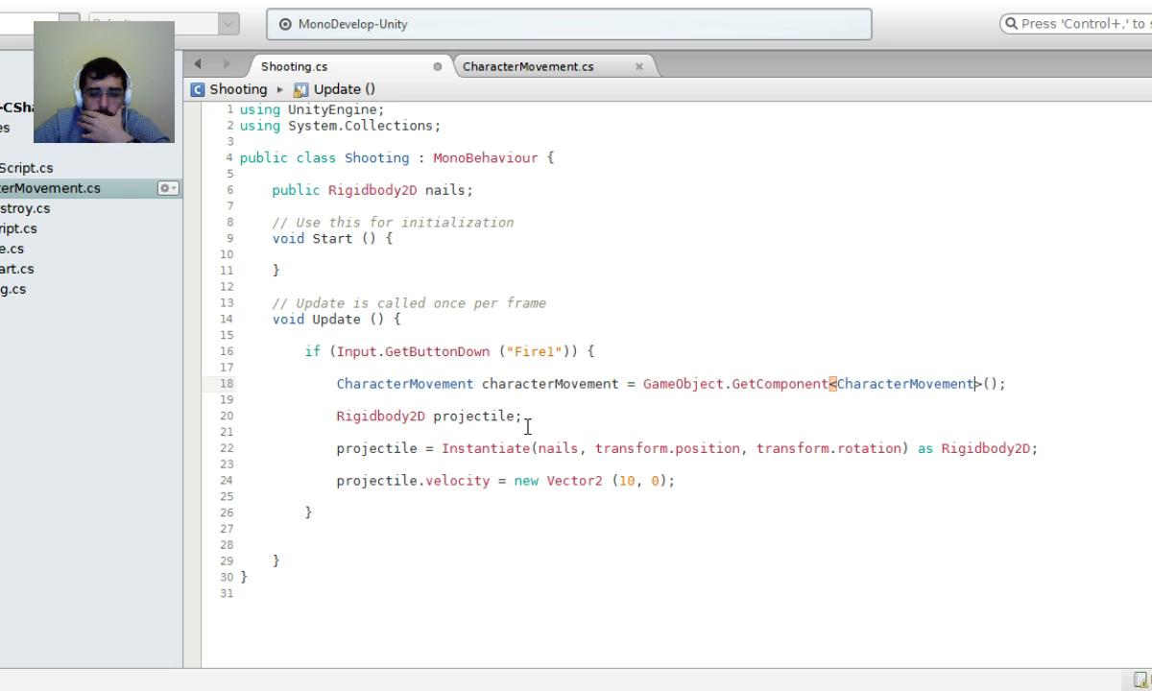
pyautogui.click(1041, 384)
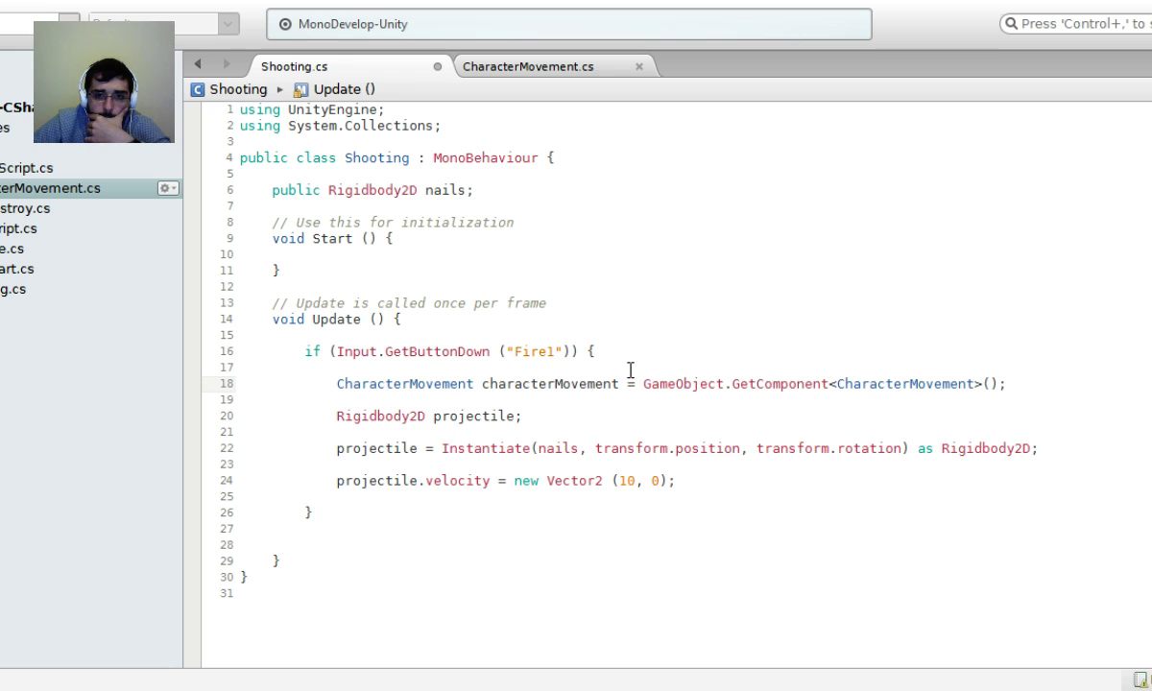
# Build the project and examine the build feedback on the characterMovement assignment line.
pyautogui.press('F8')
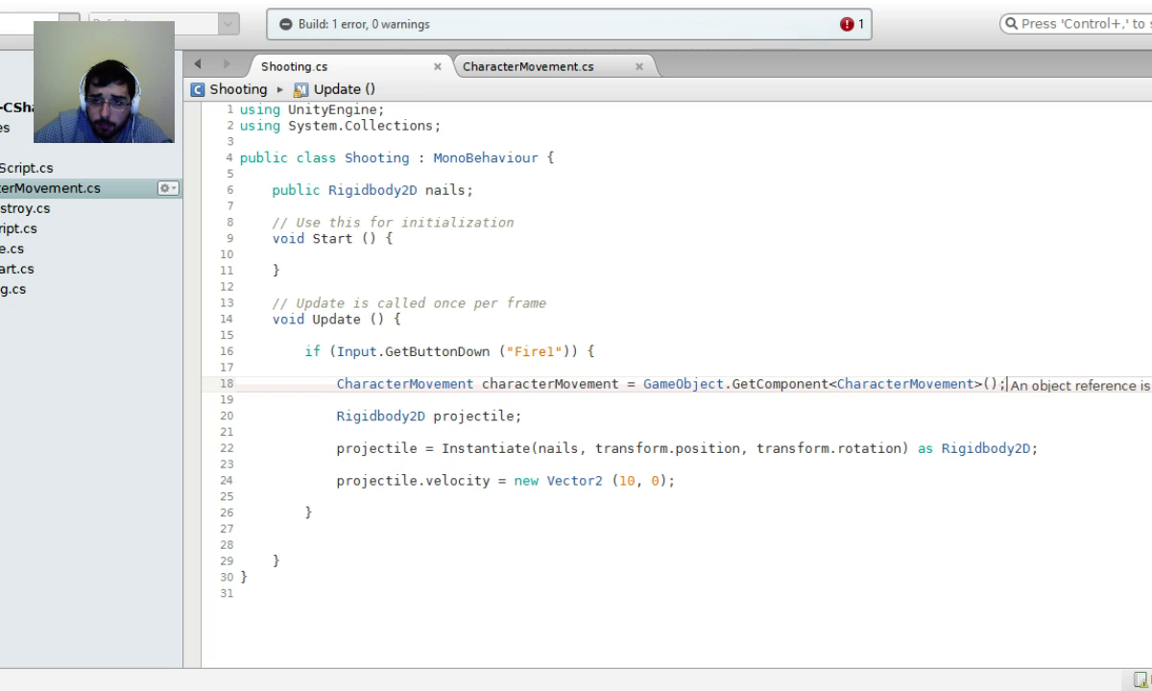
pyautogui.press('End')
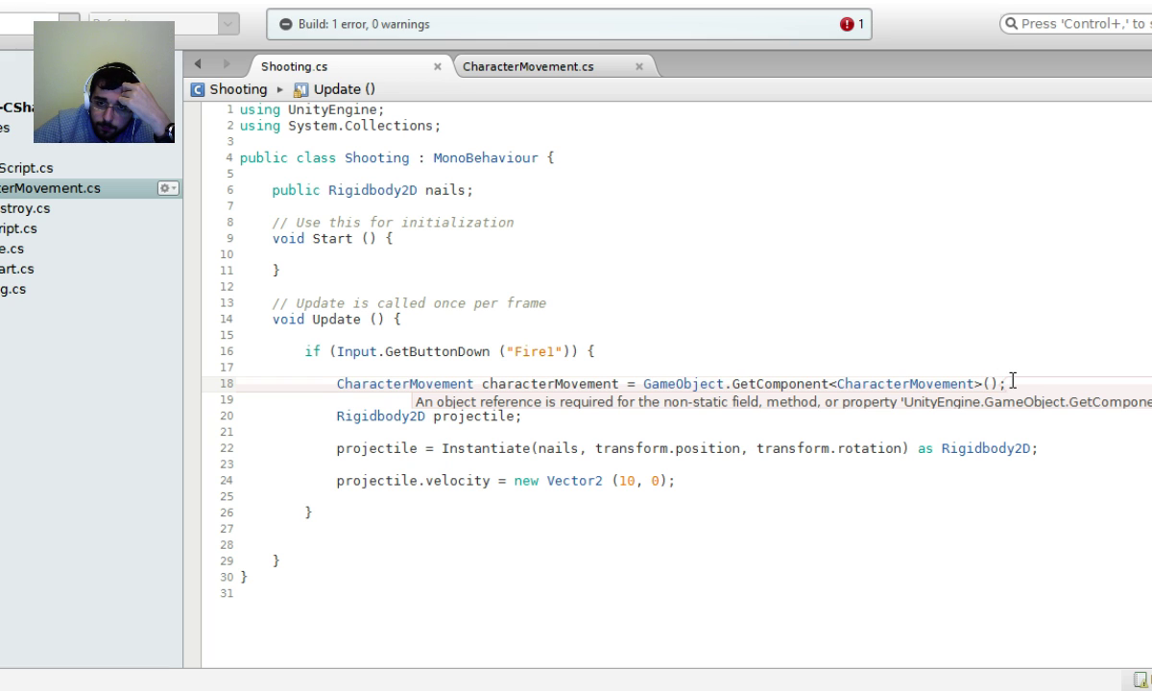
pyautogui.moveTo(1008, 380); pyautogui.dragTo(652, 392)
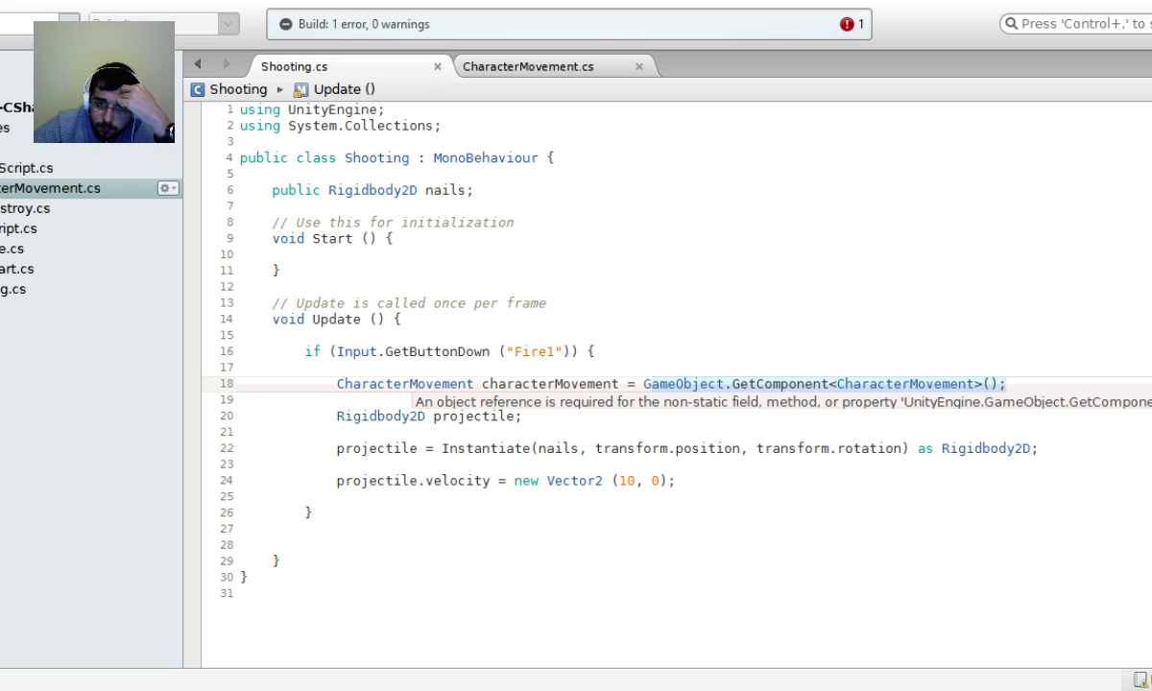
# Search CharacterMovement.cs for "right" and examine the facingRight conditions that call Flip() in FixedUpdate.
pyautogui.click(478, 64)
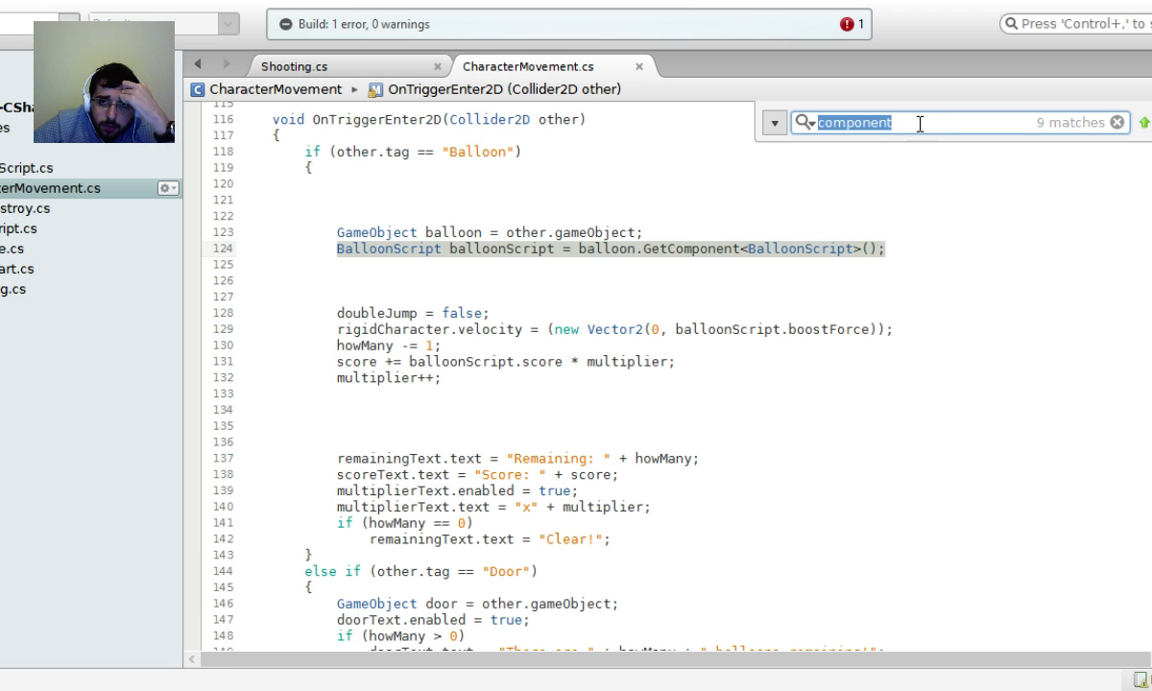
pyautogui.write('right')
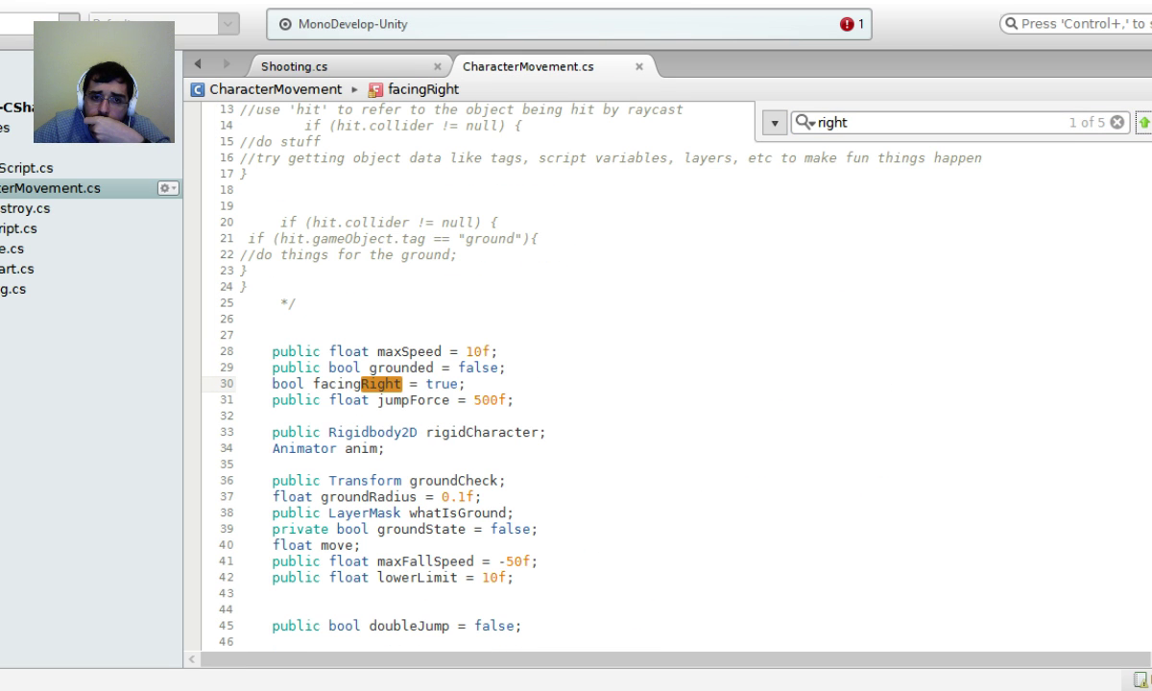
pyautogui.press('Return')
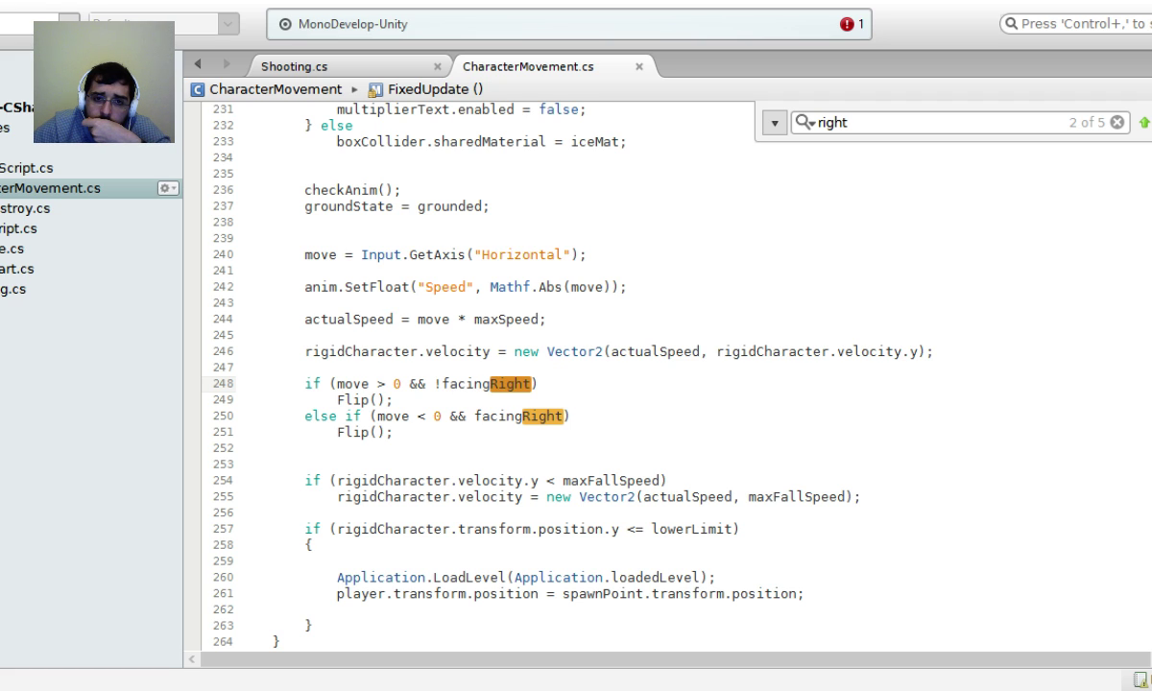
pyautogui.moveTo(437, 431); pyautogui.dragTo(300, 383)
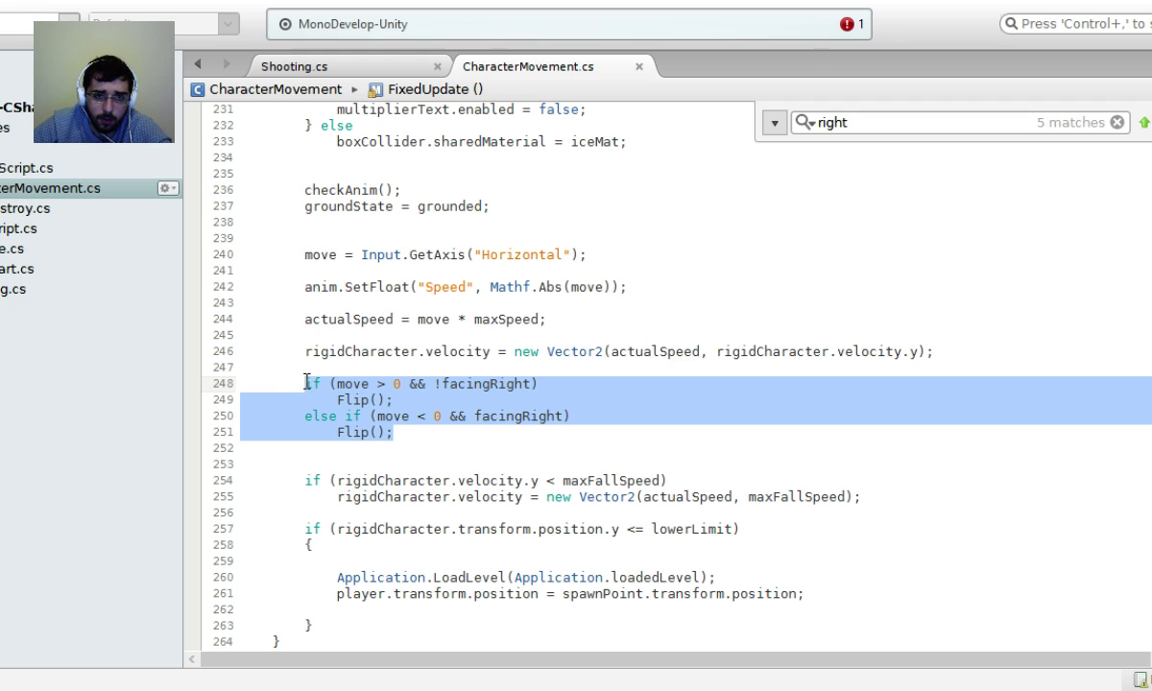
# Delete the CharacterMovement GetComponent line from the Fire1 block in Shooting.cs.
pyautogui.click(325, 69)
pyautogui.click(1017, 368)
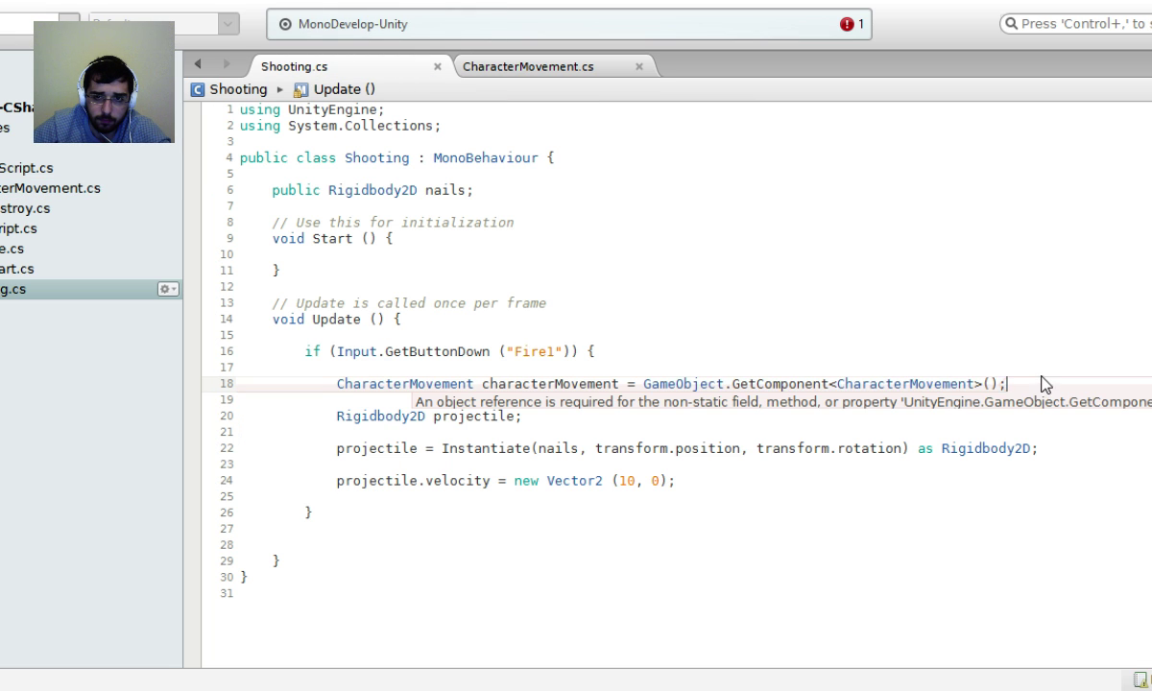
pyautogui.moveTo(430, 372); pyautogui.dragTo(1018, 399)
pyautogui.press('BackSpace')
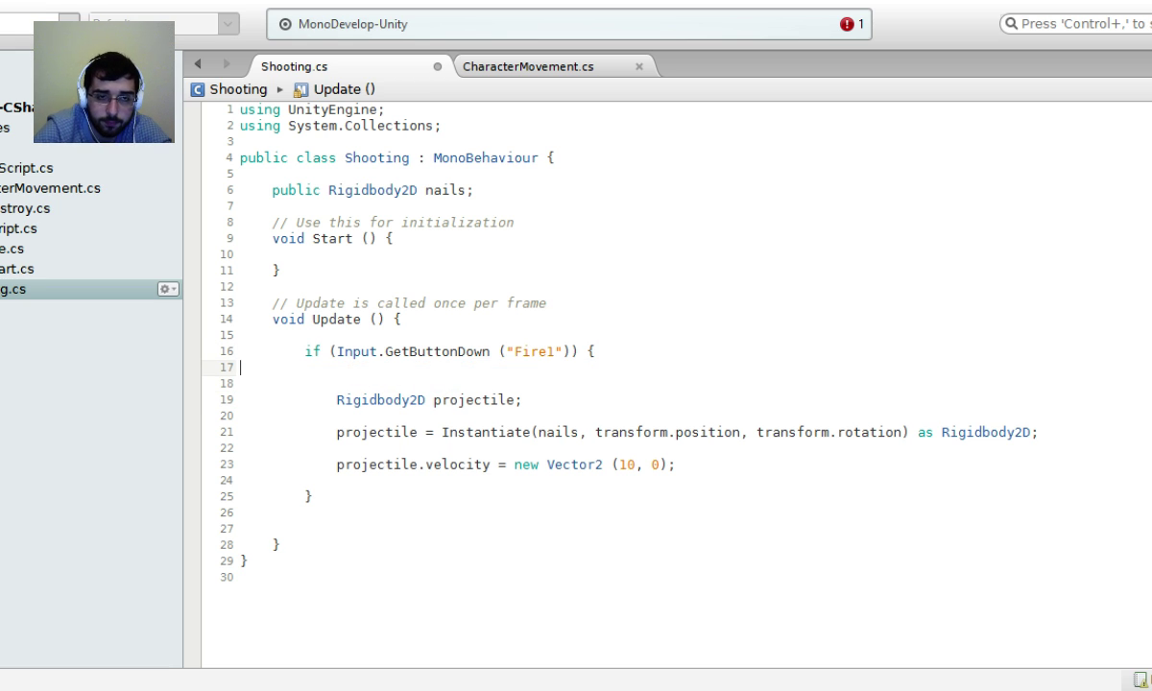
pyautogui.write('facing')
pyautogui.press('BackSpace')
pyautogui.press('BackSpace')
pyautogui.press('BackSpace')
pyautogui.press('BackSpace')
pyautogui.press('BackSpace')
pyautogui.press('BackSpace')
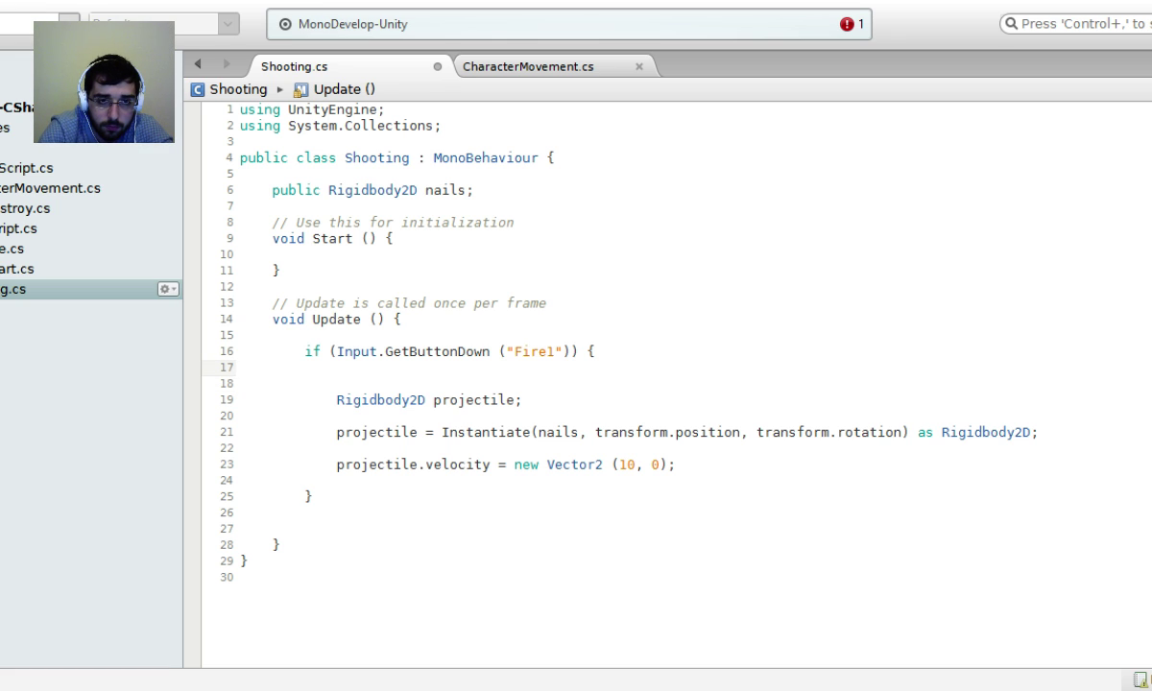
pyautogui.press('Tab')
pyautogui.write('C')
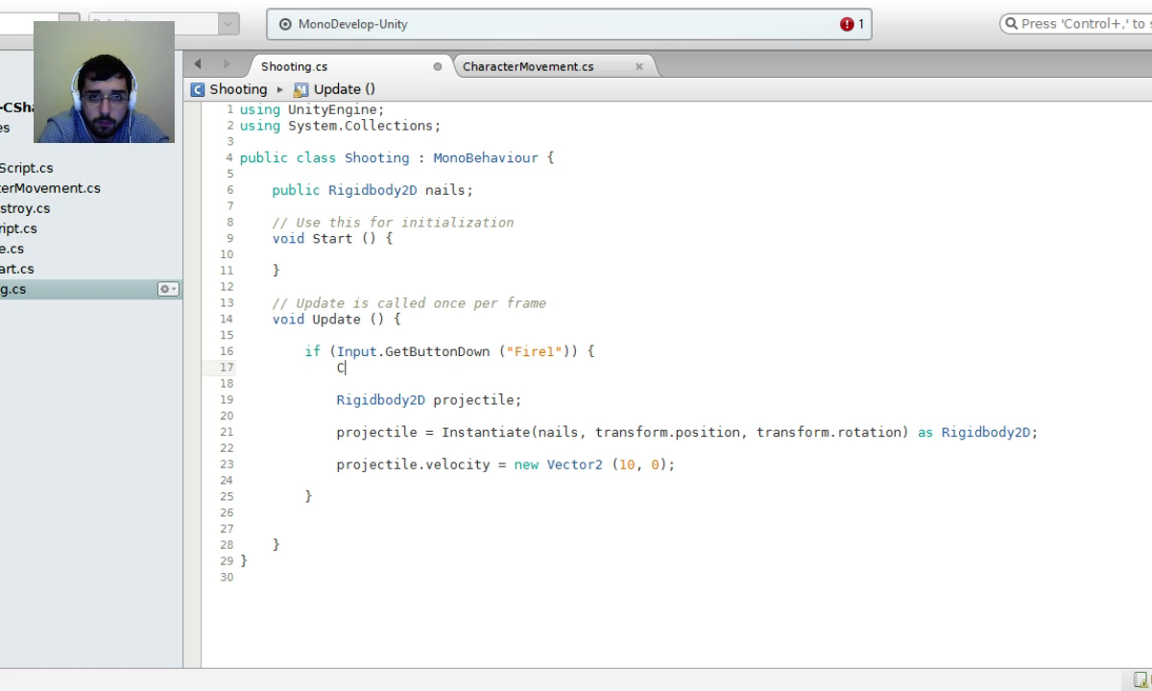
pyautogui.write('haracter')
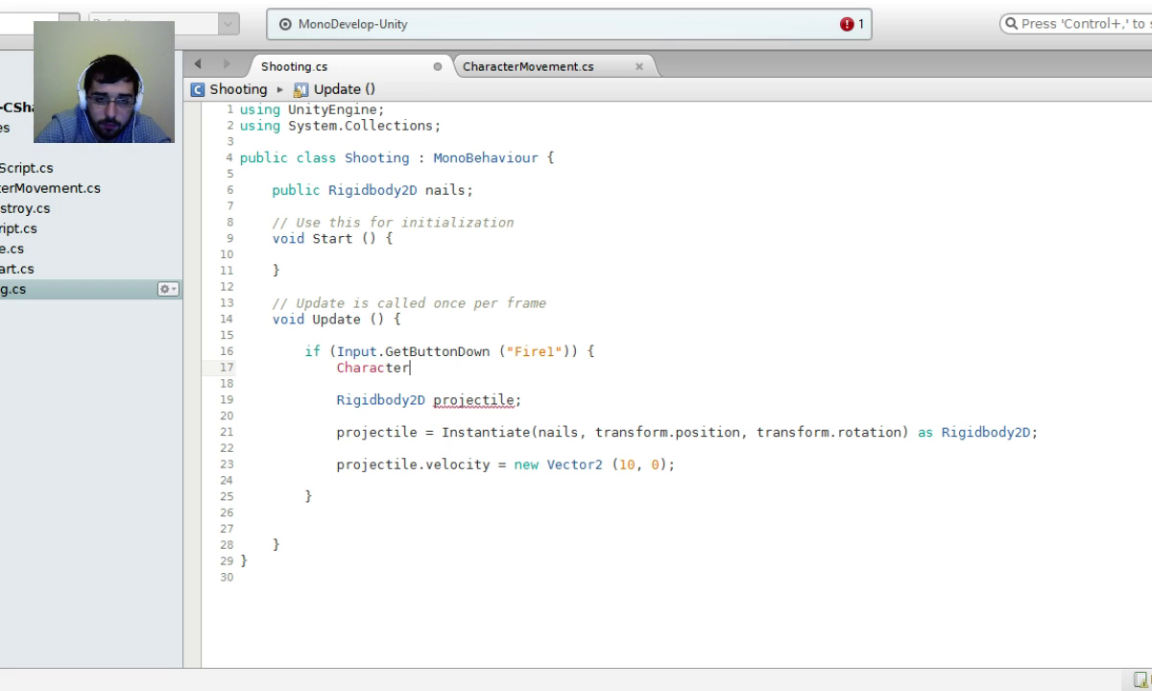
pyautogui.write('Movement.')
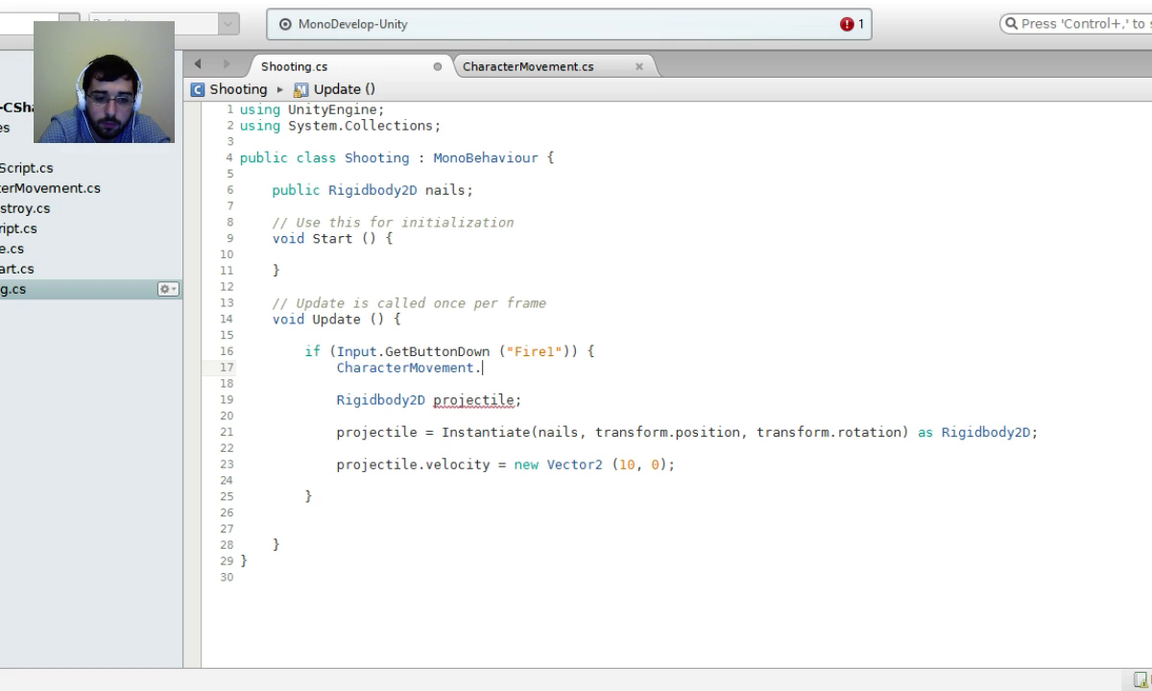
pyautogui.write('fac')
pyautogui.press('BackSpace')
pyautogui.press('BackSpace')
pyautogui.press('BackSpace')
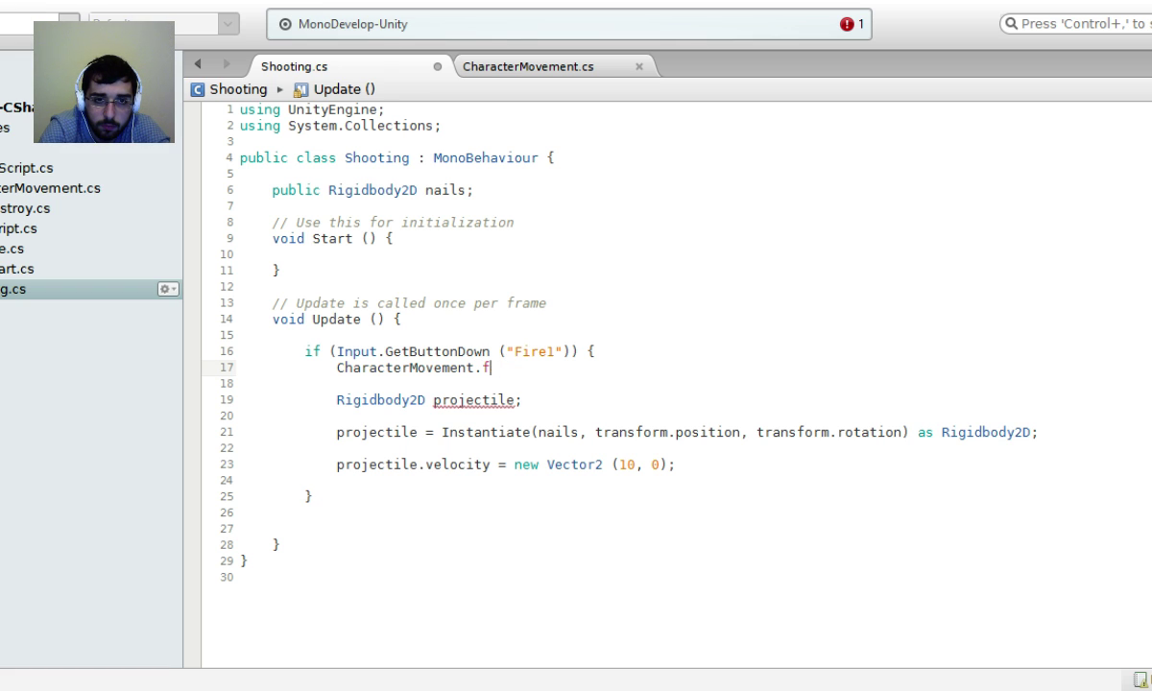
pyautogui.write('ge')
pyautogui.press('BackSpace')
pyautogui.press('BackSpace')
pyautogui.press('BackSpace')
pyautogui.press('BackSpace')
pyautogui.press('BackSpace')
pyautogui.press('BackSpace')
pyautogui.press('BackSpace')
pyautogui.press('BackSpace')
pyautogui.press('BackSpace')
pyautogui.press('BackSpace')
pyautogui.press('BackSpace')
pyautogui.press('BackSpace')
pyautogui.press('BackSpace')
pyautogui.press('BackSpace')
pyautogui.press('BackSpace')
pyautogui.press('BackSpace')
pyautogui.press('BackSpace')
pyautogui.press('BackSpace')
pyautogui.press('BackSpace')
pyautogui.press('BackSpace')
# Insert BalloonScript balloonScript = balloon.GetComponent<BalloonScript>(); at the start of the Fire1 block and replace balloon with player.
pyautogui.write('BalloonScript balloonScript = balloon.GetComponent<BalloonScript>();')
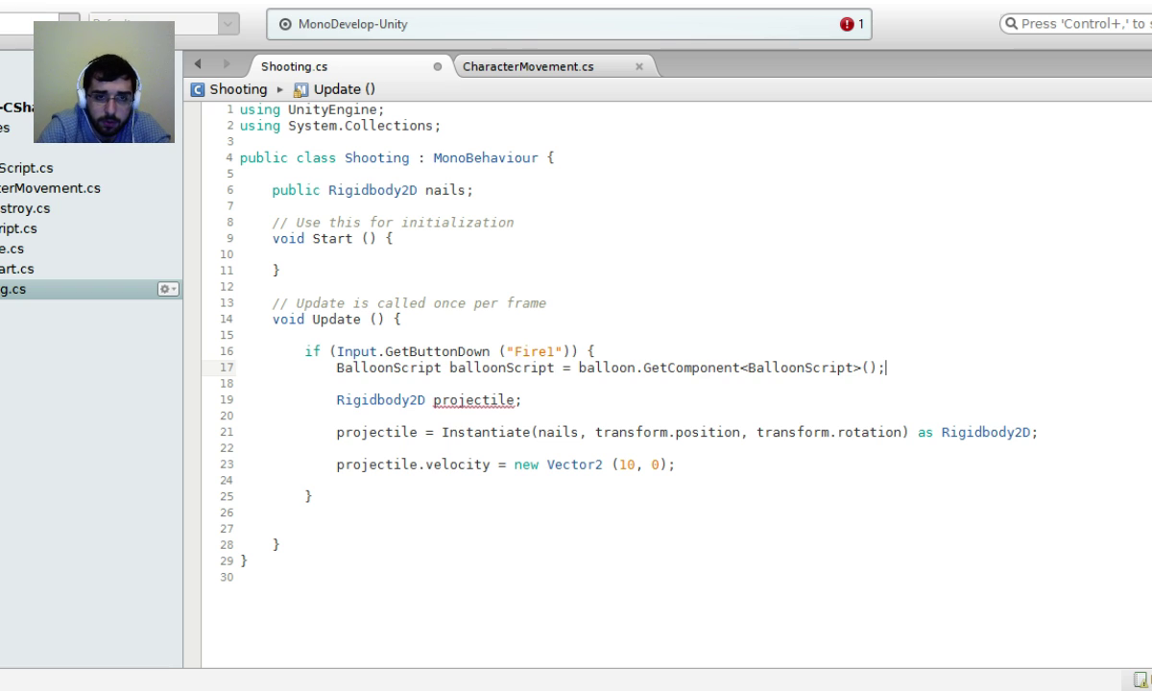
pyautogui.press('Down')
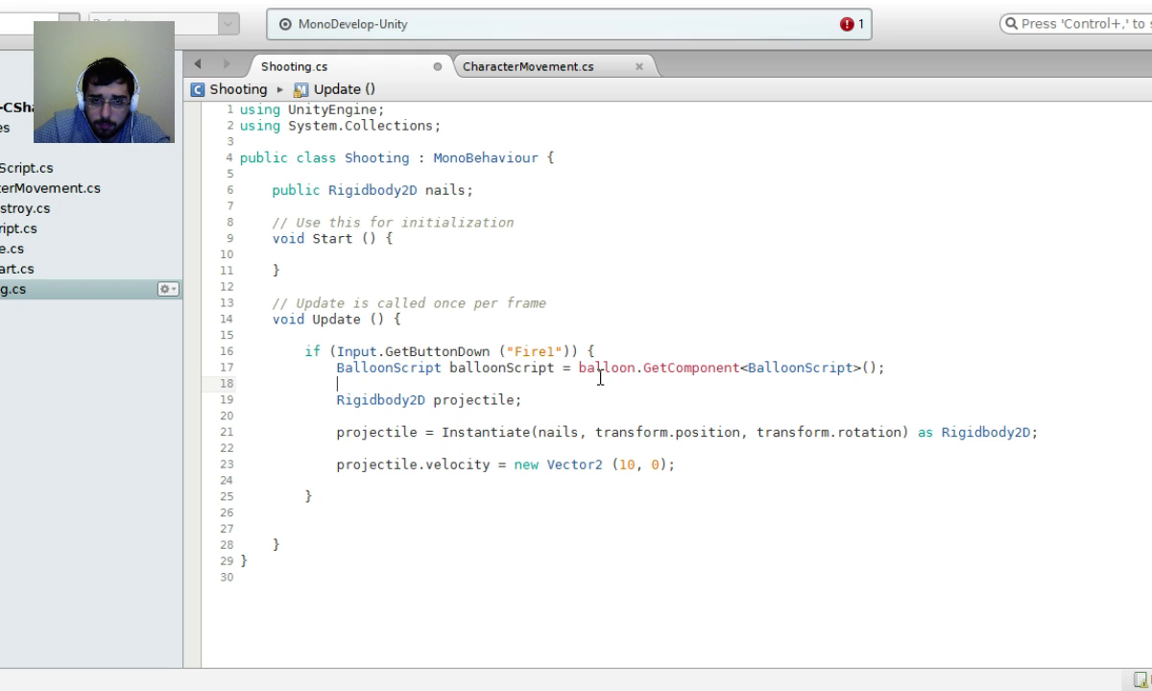
pyautogui.doubleClick(602, 368)
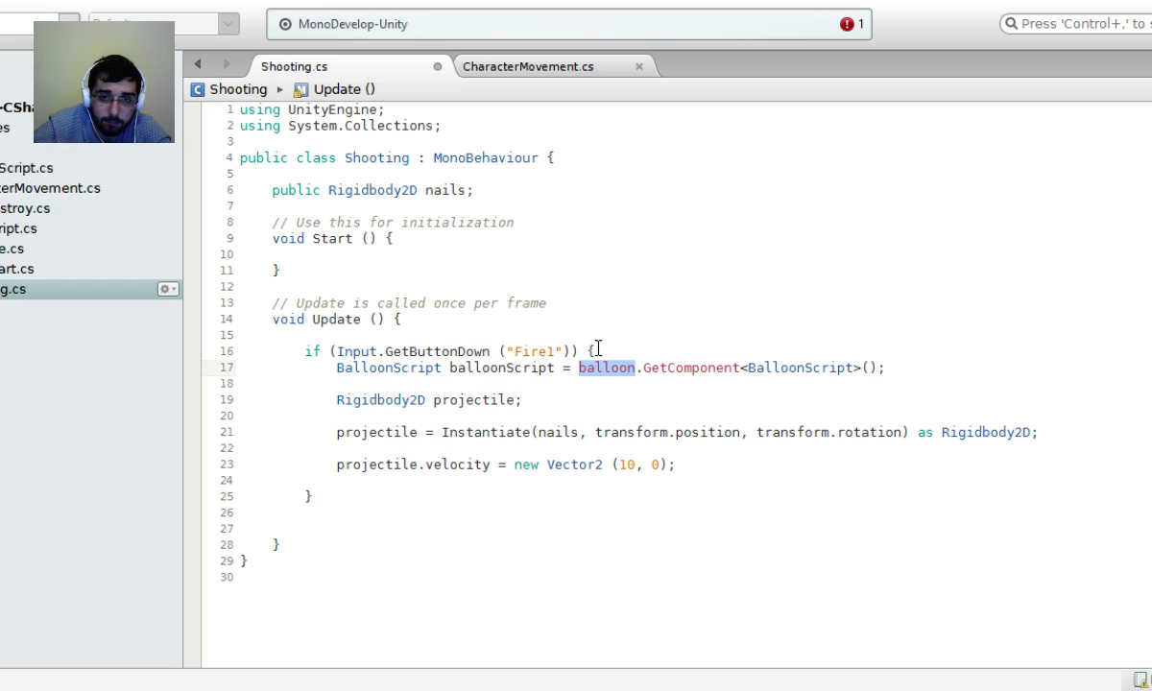
pyautogui.write('player')
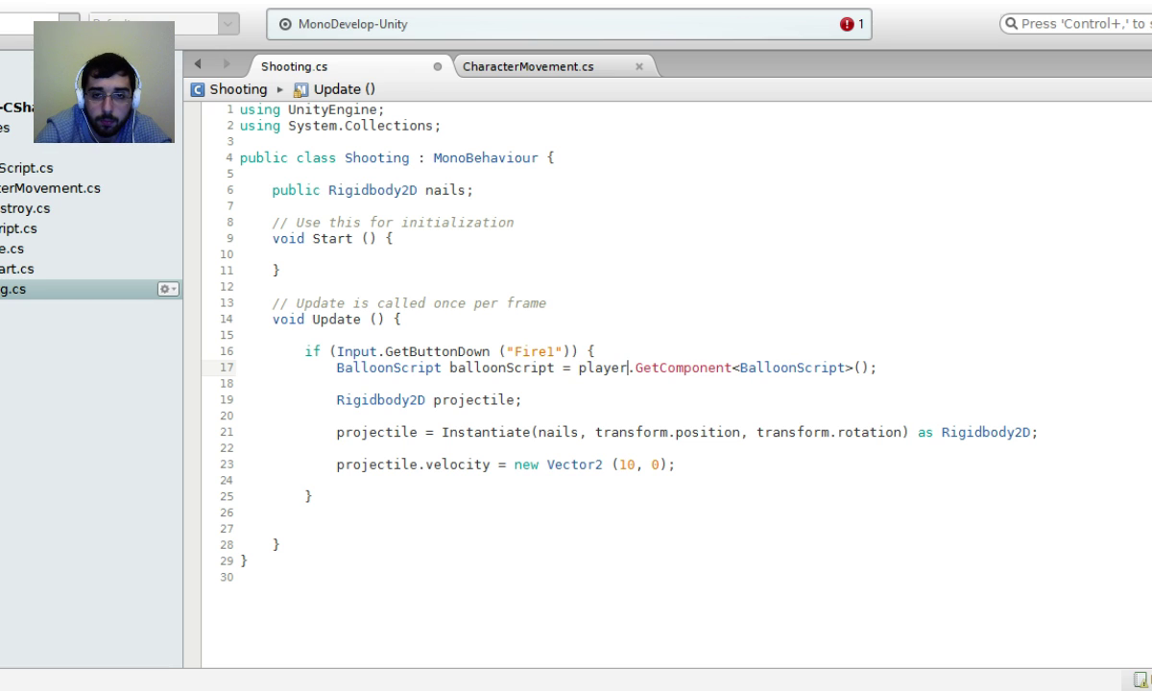
pyautogui.click(610, 267)
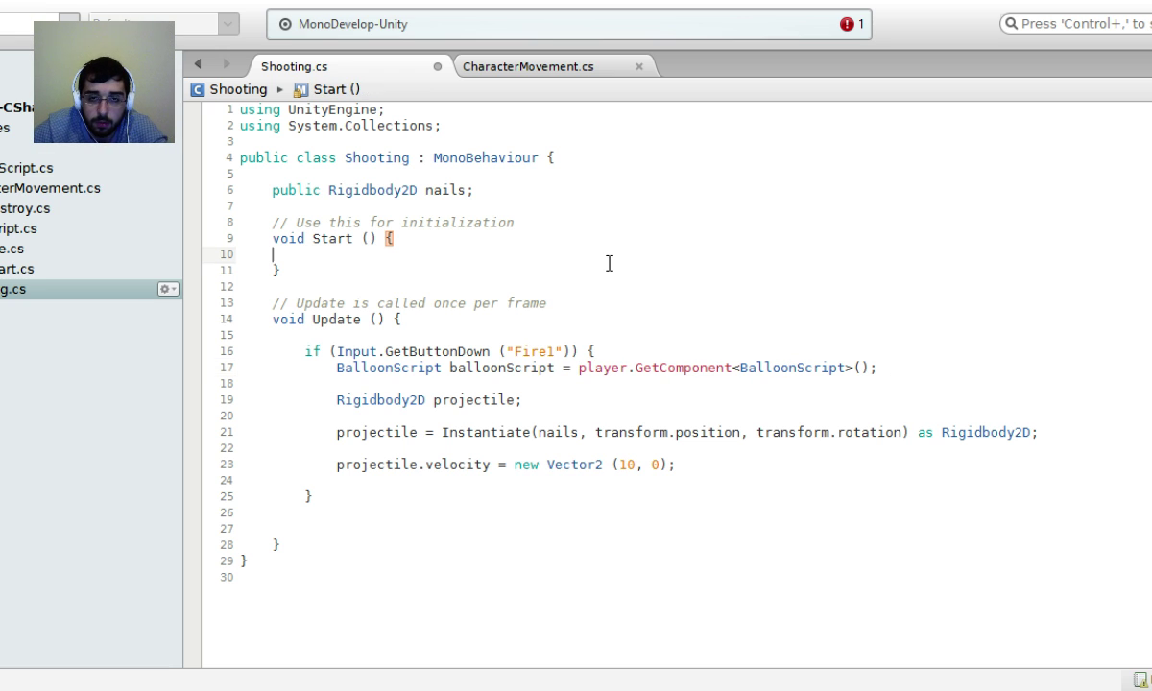
pyautogui.click(600, 244)
pyautogui.click(595, 335)
pyautogui.click(594, 367)
pyautogui.doubleClick(594, 367)
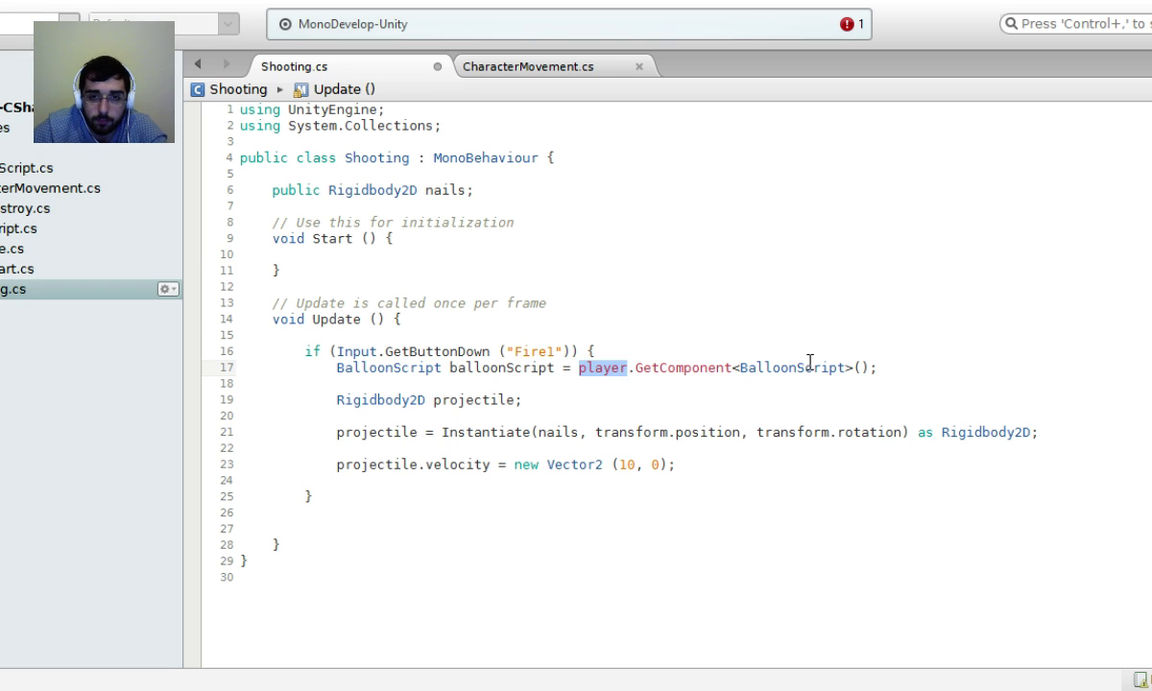
# Search CharacterMovement.cs for "balloon.ge" and examine how OnTriggerEnter2D declares balloon and calls GetComponent on it.
pyautogui.click(508, 67)
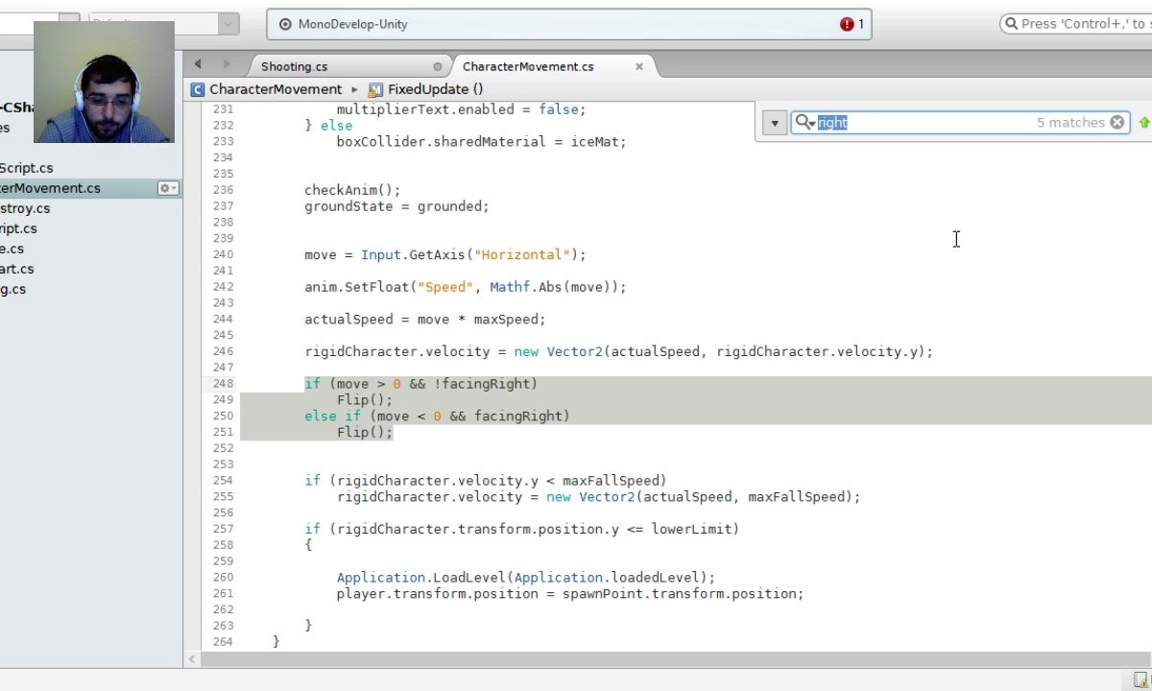
pyautogui.write('balloon.ge')
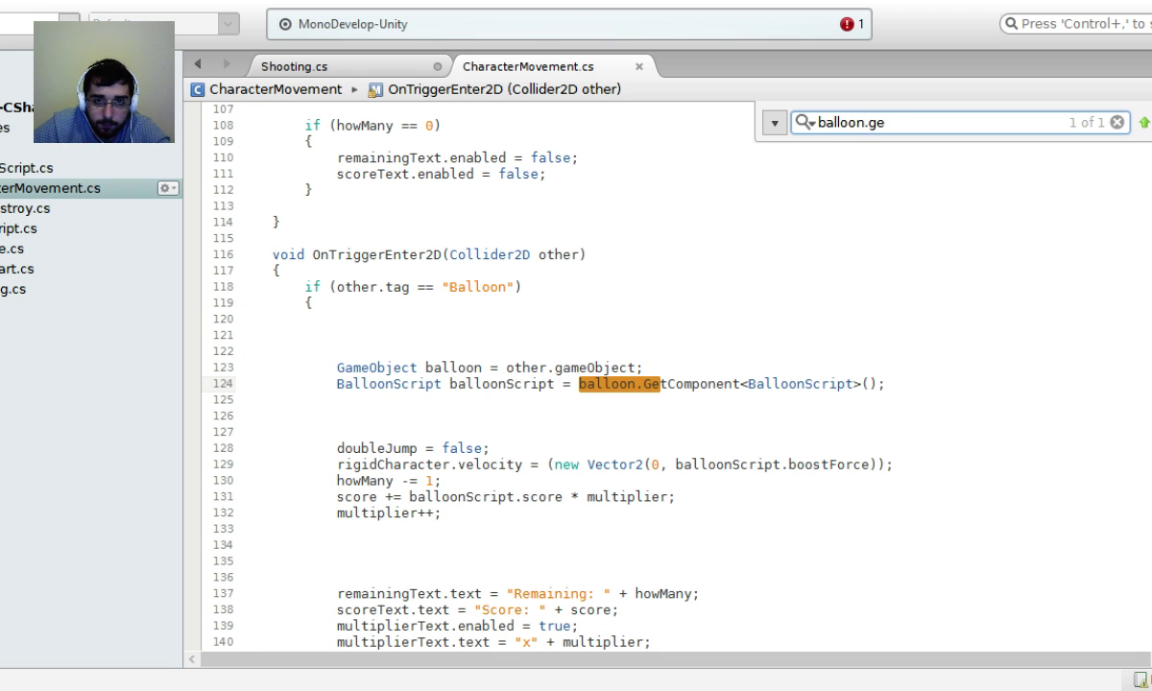
pyautogui.moveTo(611, 247); pyautogui.dragTo(272, 255)
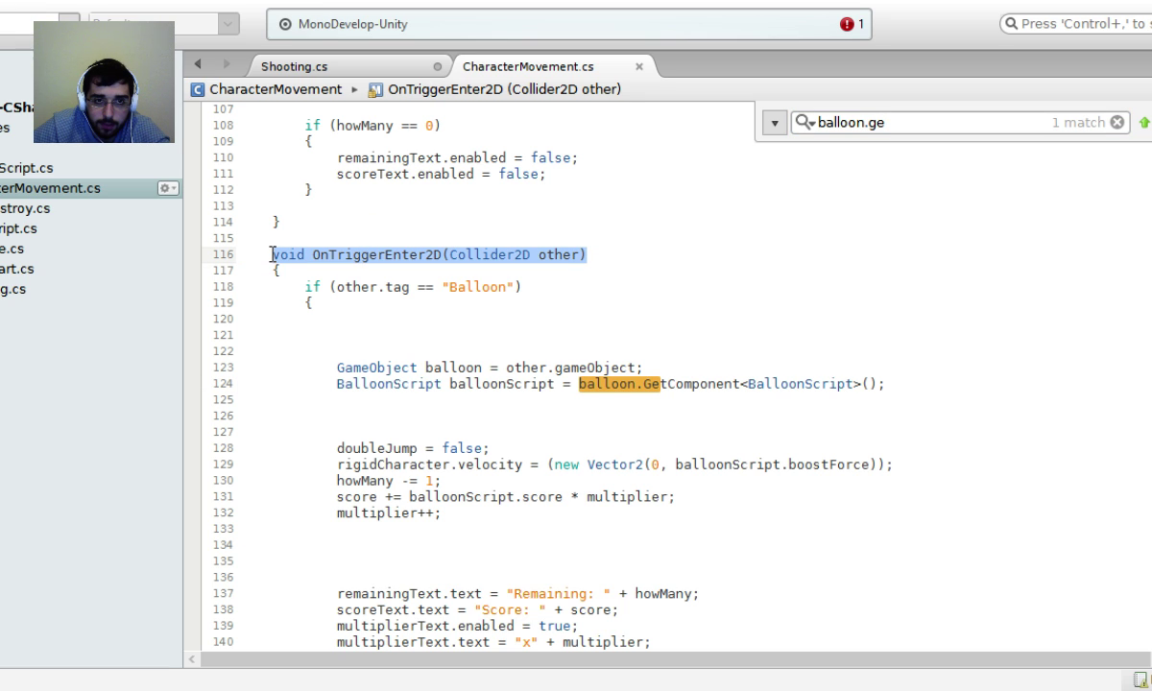
pyautogui.click(582, 247)
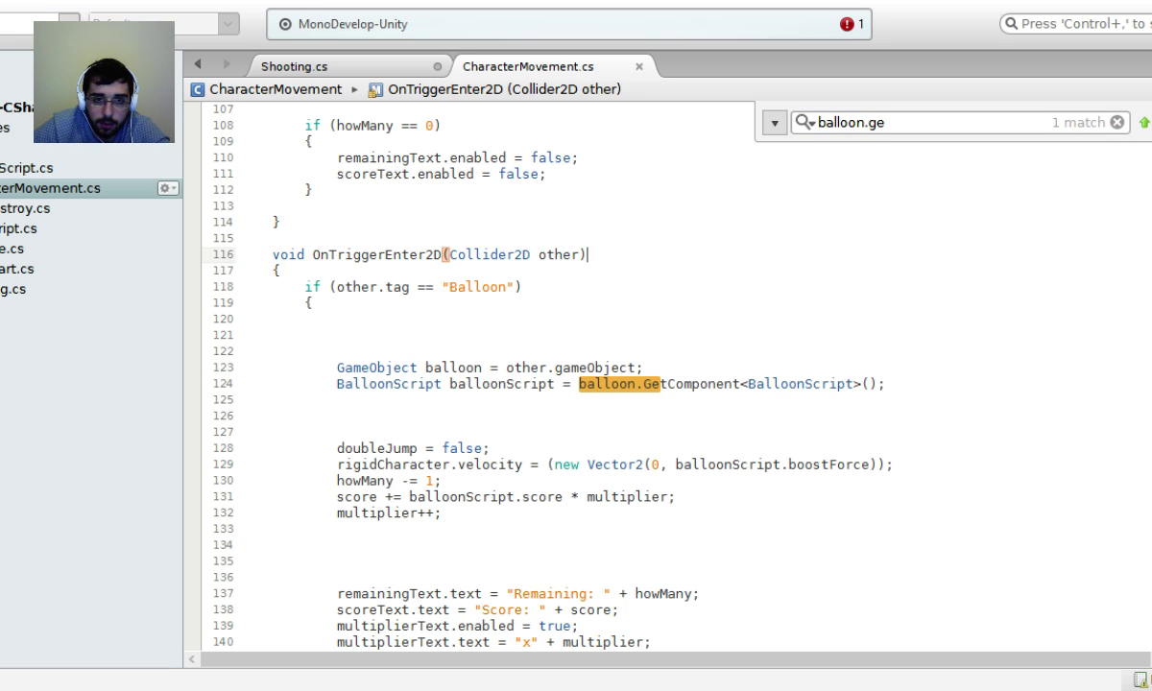
pyautogui.moveTo(335, 367); pyautogui.dragTo(485, 365)
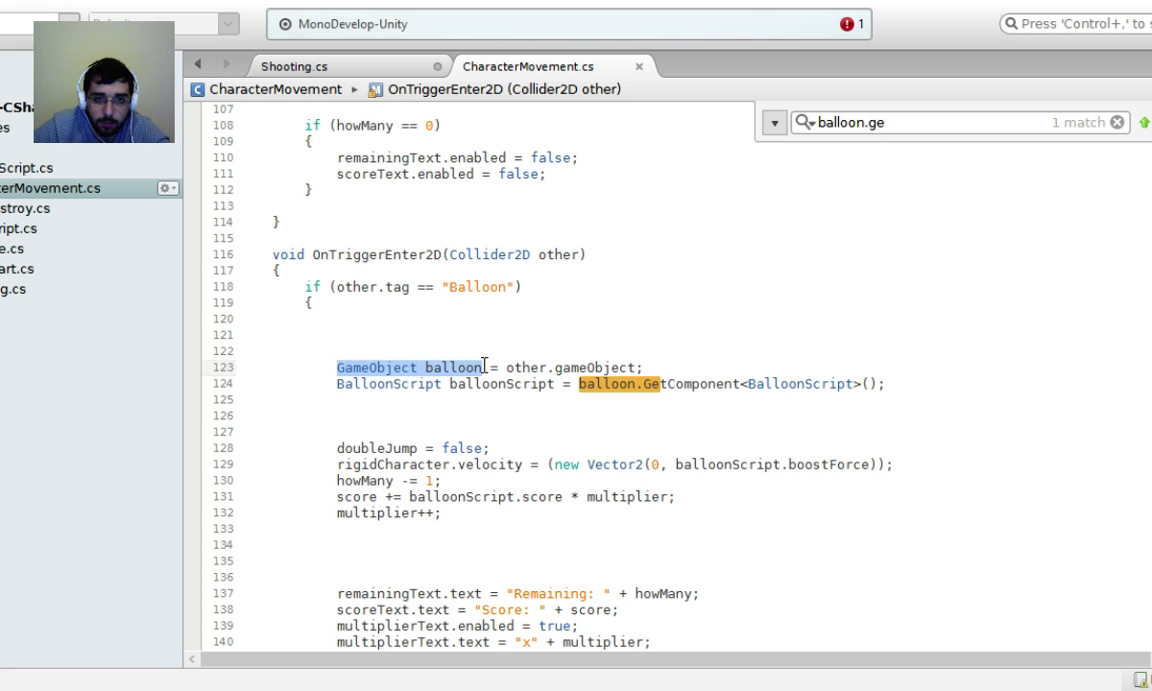
pyautogui.click(484, 366)
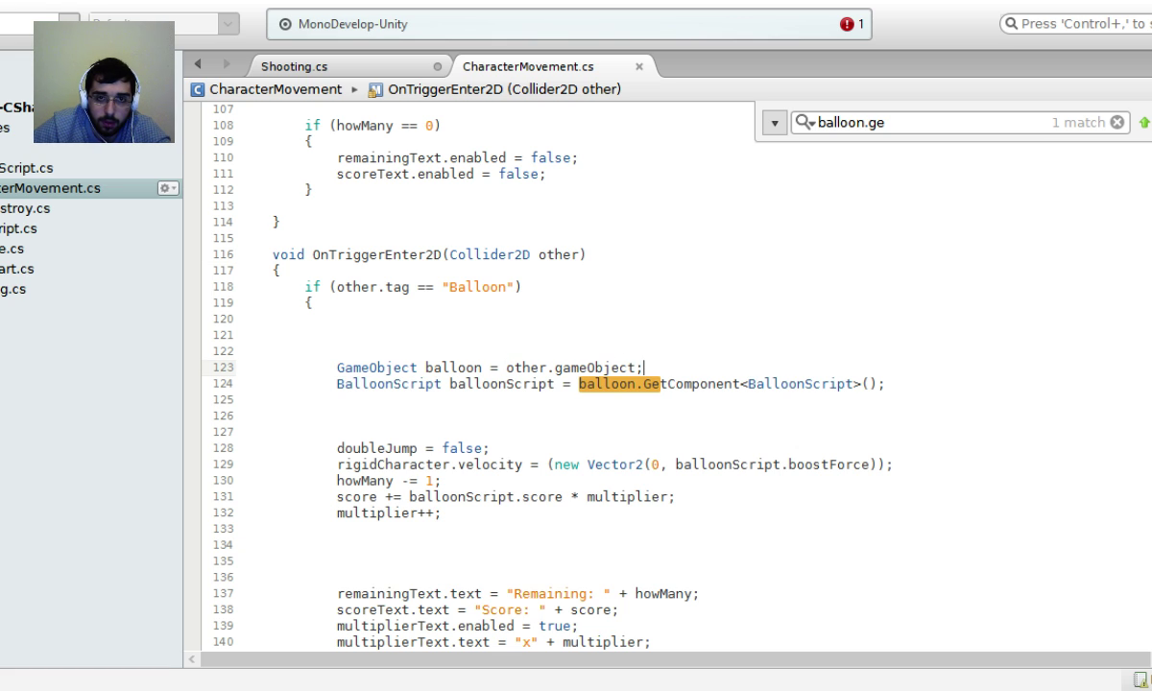
pyautogui.moveTo(381, 357); pyautogui.dragTo(470, 321)
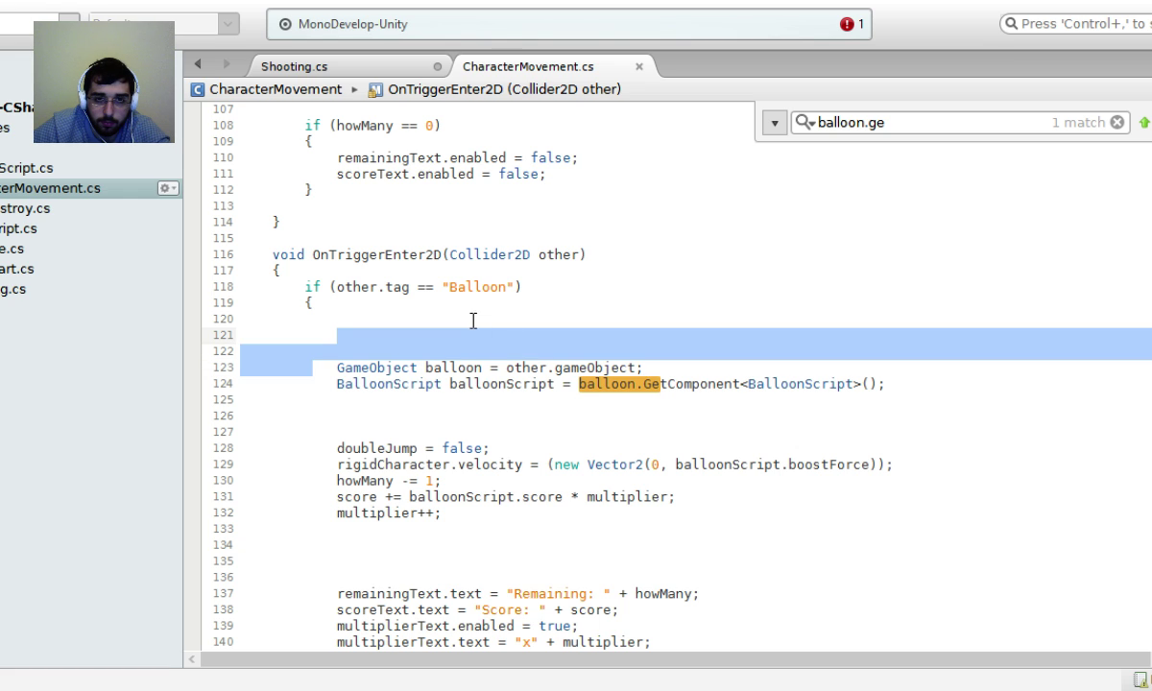
pyautogui.press('Down')
pyautogui.click(441, 384)
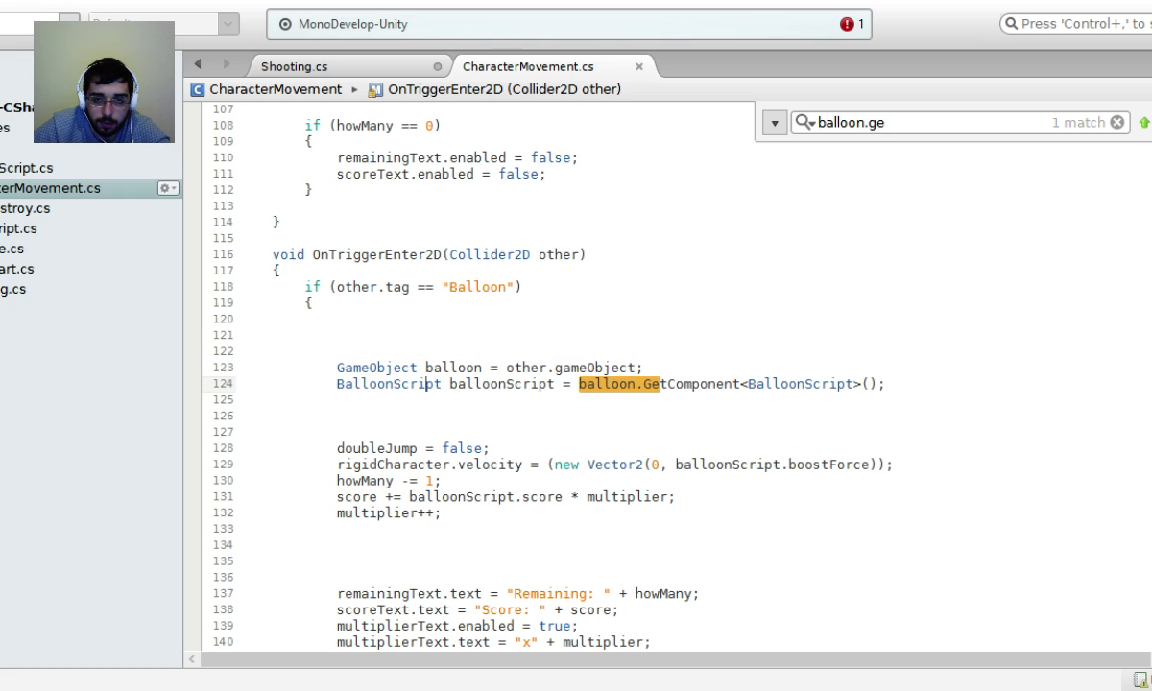
pyautogui.doubleClick(614, 384)
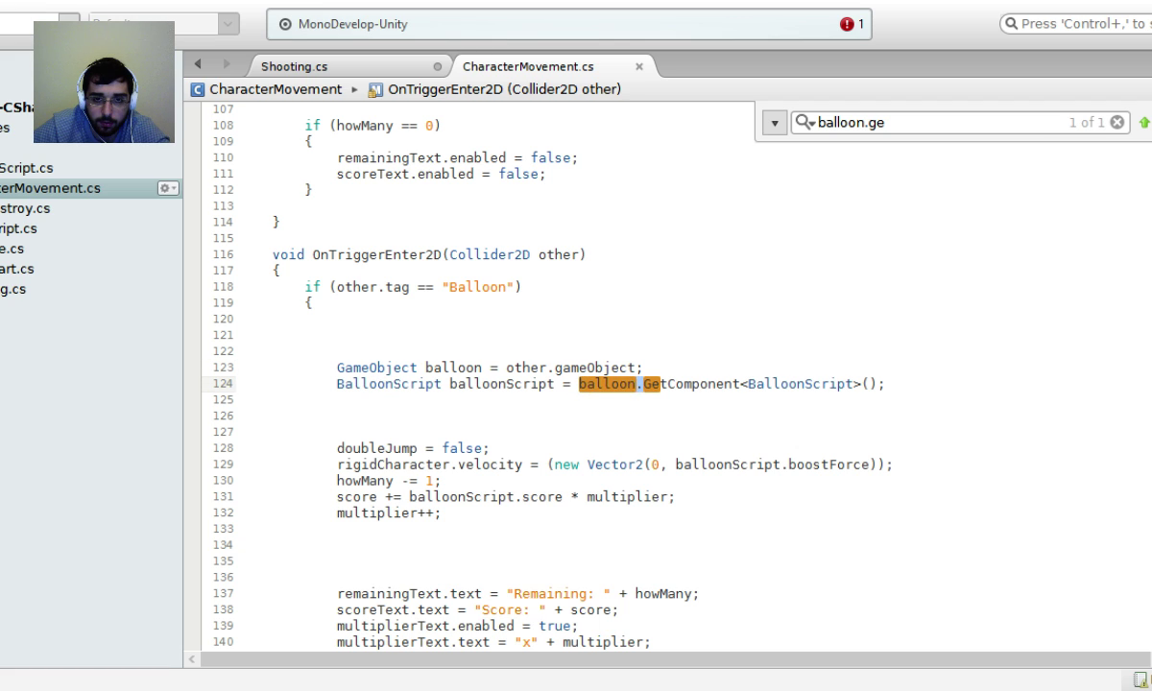
pyautogui.tripleClick(620, 385)
pyautogui.doubleClick(595, 384)
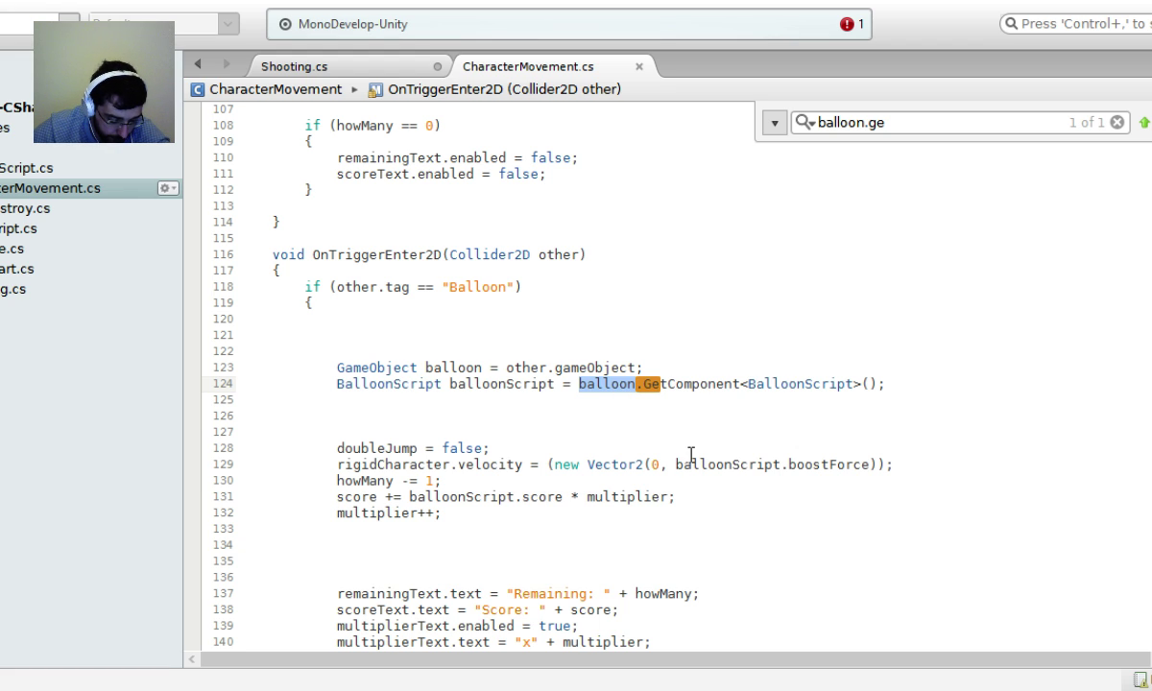
# Remove the player. prefix from the GetComponent call in Shooting.cs.
pyautogui.click(345, 69)
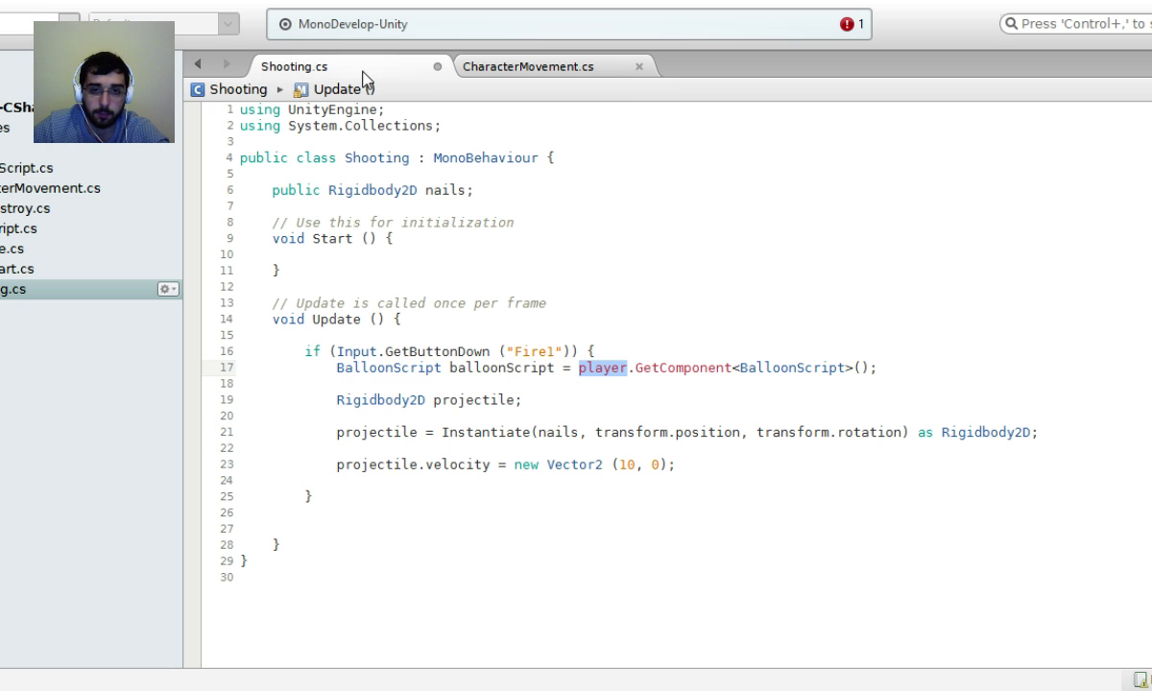
pyautogui.click(633, 367)
pyautogui.press('BackSpace')
pyautogui.press('BackSpace')
pyautogui.press('BackSpace')
pyautogui.press('BackSpace')
pyautogui.press('BackSpace')
pyautogui.press('BackSpace')
pyautogui.press('BackSpace')
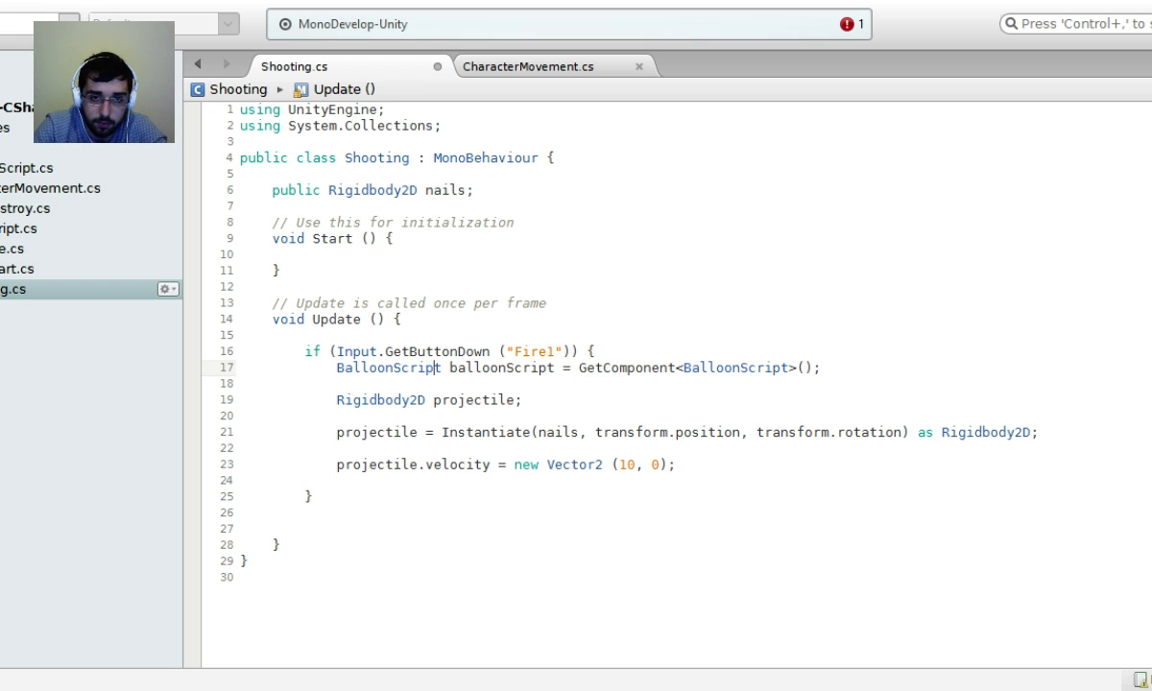
# Change the variable's declared type to CharacterMovement and rename balloonScript to characterMovement.
pyautogui.doubleClick(438, 368)
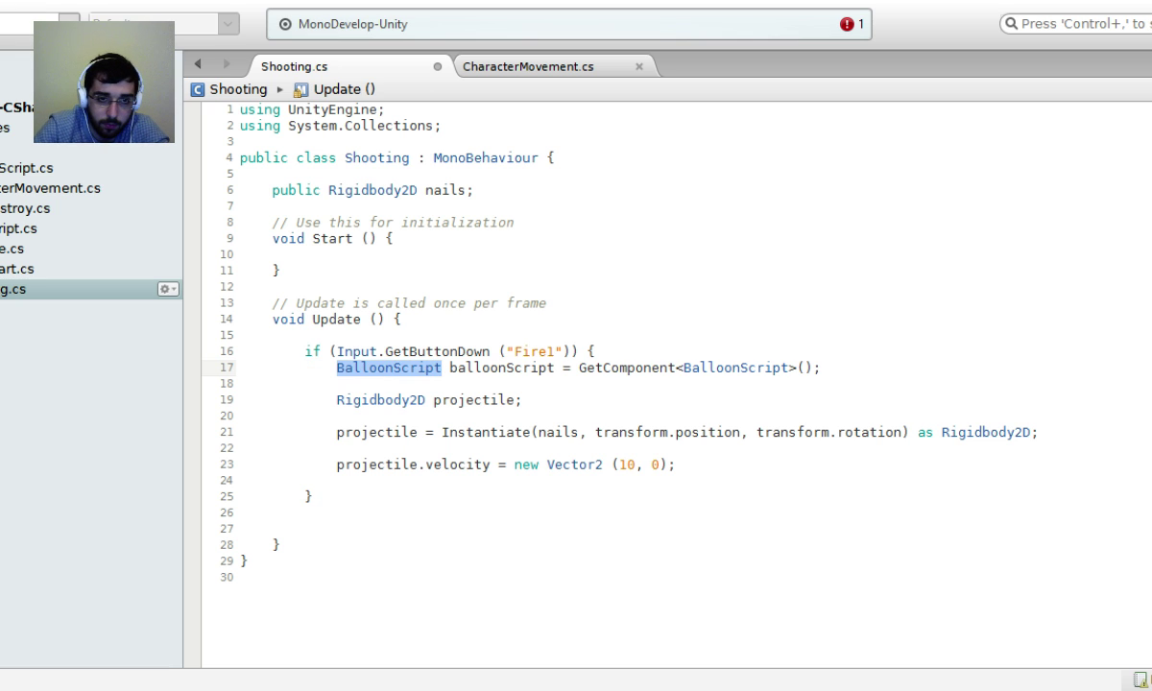
pyautogui.write('Charac')
pyautogui.write('terMovement')
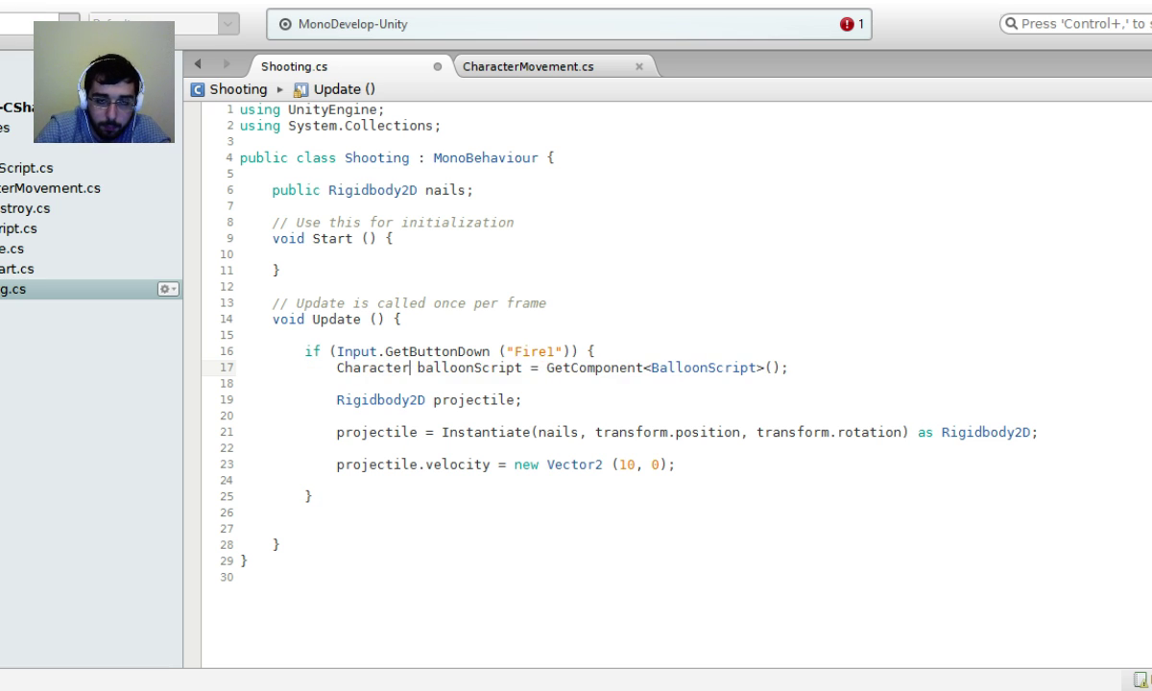
pyautogui.click(482, 368)
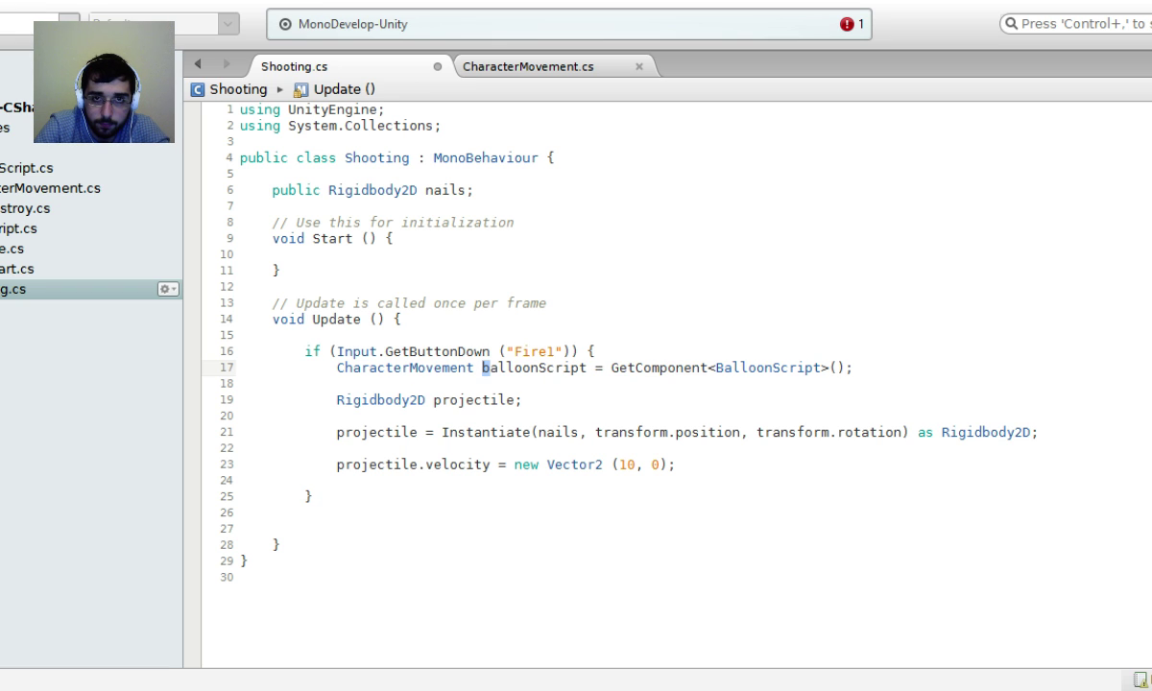
pyautogui.moveTo(482, 368); pyautogui.dragTo(586, 368)
pyautogui.write('characterMovement')
# Replace BalloonScript with CharacterMovement as the GetComponent type argument and build the project.
pyautogui.press('Right')
pyautogui.press('Right')
pyautogui.press('Right')
pyautogui.press('Right')
pyautogui.press('Right')
pyautogui.press('Right')
pyautogui.press('Right')
pyautogui.press('Right')
pyautogui.press('Right')
pyautogui.press('Right')
pyautogui.press('Right')
pyautogui.press('Right')
pyautogui.press('Right')
pyautogui.press('Right')
pyautogui.press('Right')
pyautogui.press('Right')
pyautogui.hotkey('ctrl', 'shift', 'Right')
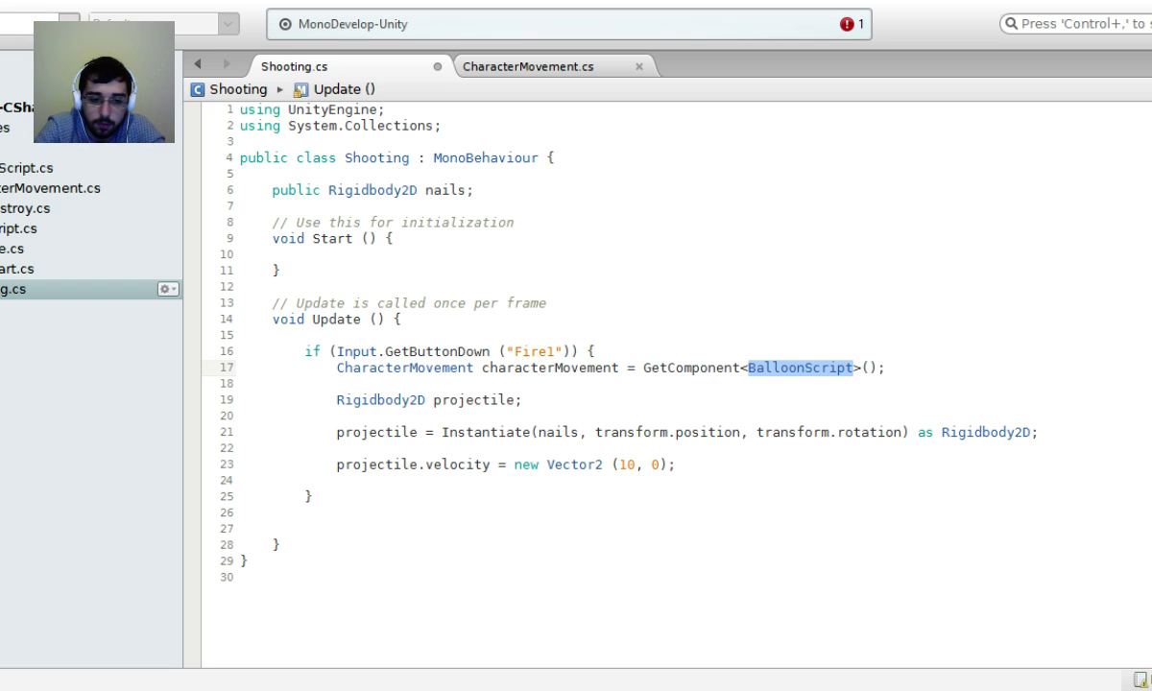
pyautogui.write('CharacterMovement')
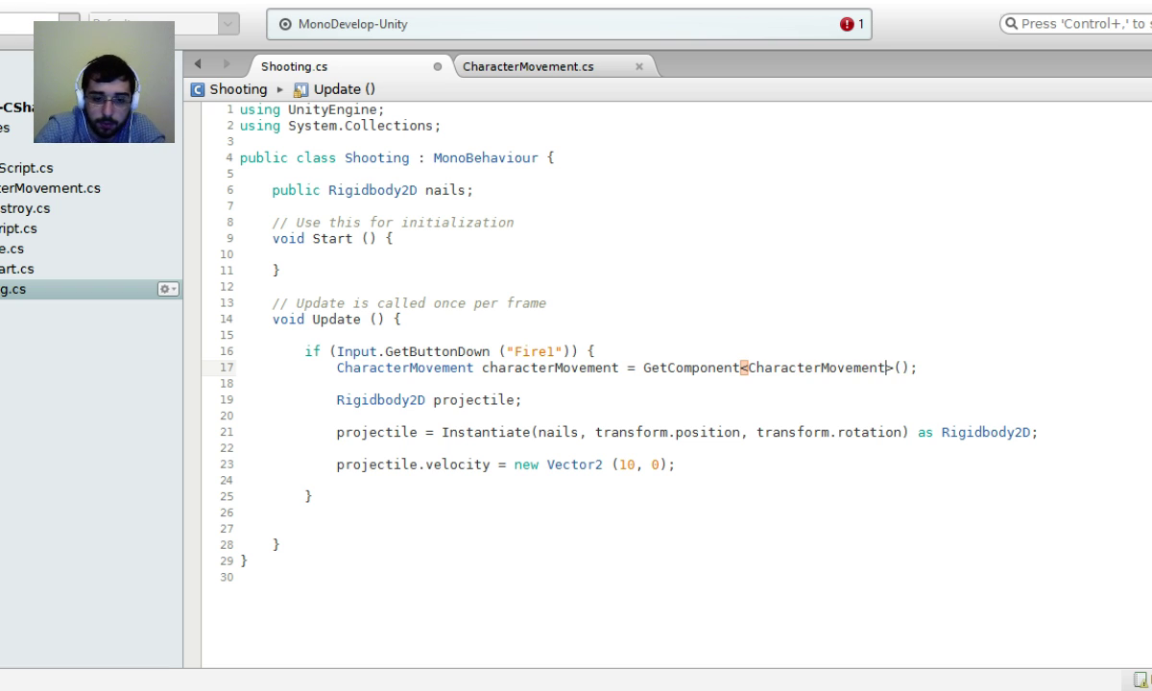
pyautogui.press('F8')
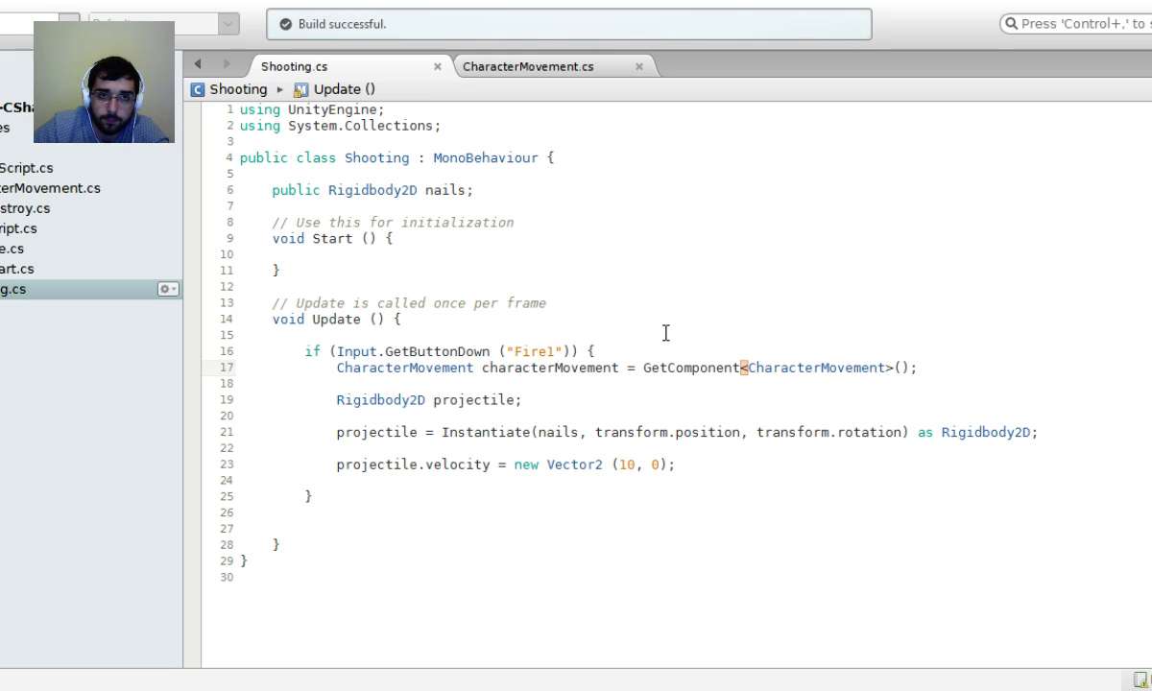
pyautogui.click(946, 372)
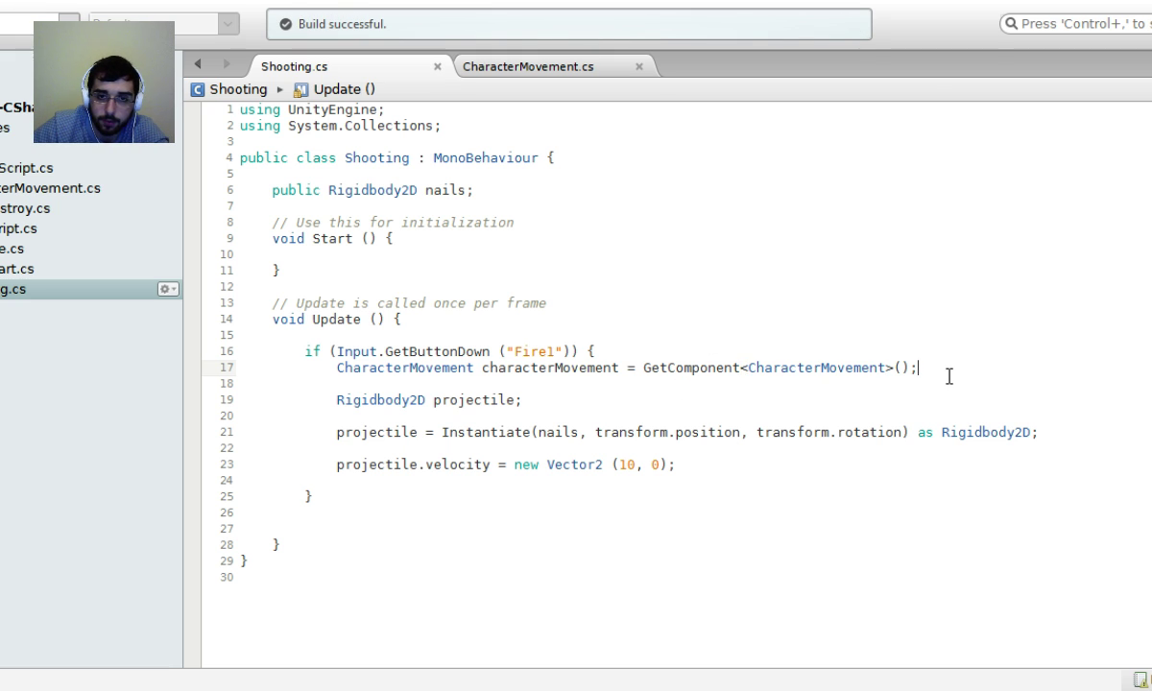
pyautogui.click(964, 382)
pyautogui.press('Down')
pyautogui.press('Down')
pyautogui.press('Down')
pyautogui.press('Down')
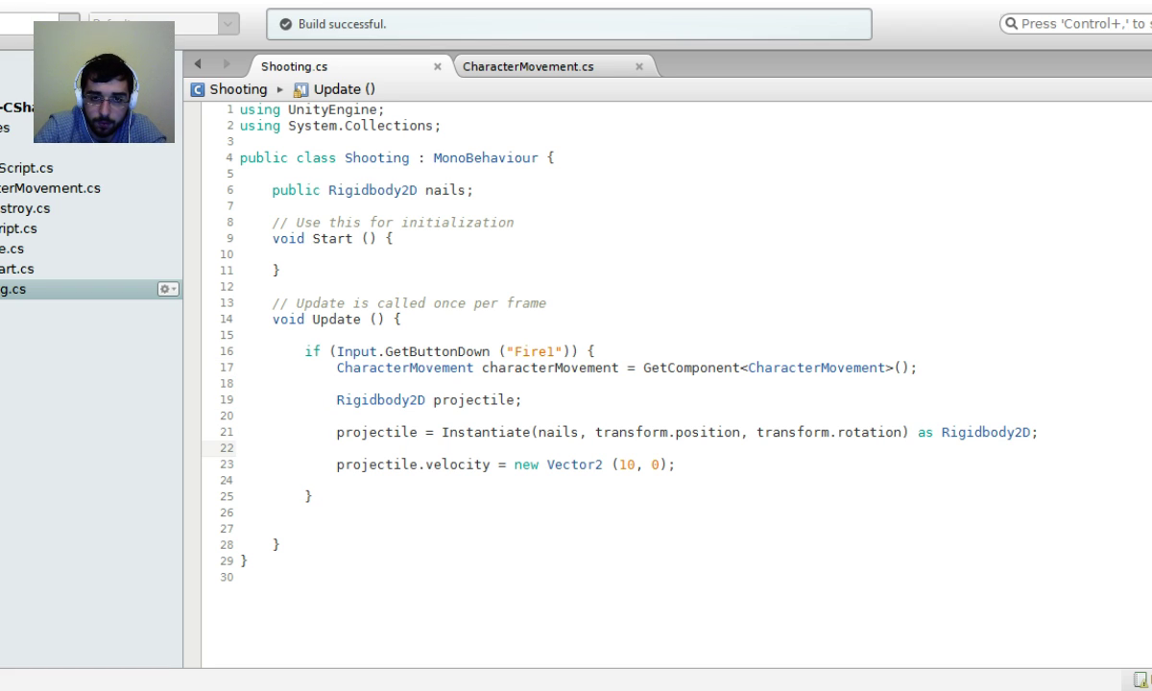
pyautogui.press('Down')
pyautogui.press('Right')
pyautogui.press('Right')
pyautogui.press('Right')
pyautogui.press('Right')
pyautogui.press('Right')
pyautogui.press('Right')
pyautogui.press('Right')
pyautogui.press('Right')
pyautogui.press('Right')
pyautogui.press('Right')
pyautogui.press('Right')
pyautogui.press('Right')
pyautogui.press('Right')
pyautogui.press('Right')
pyautogui.press('Right')
pyautogui.press('Right')
pyautogui.press('Right')
pyautogui.press('Right')
pyautogui.press('Right')
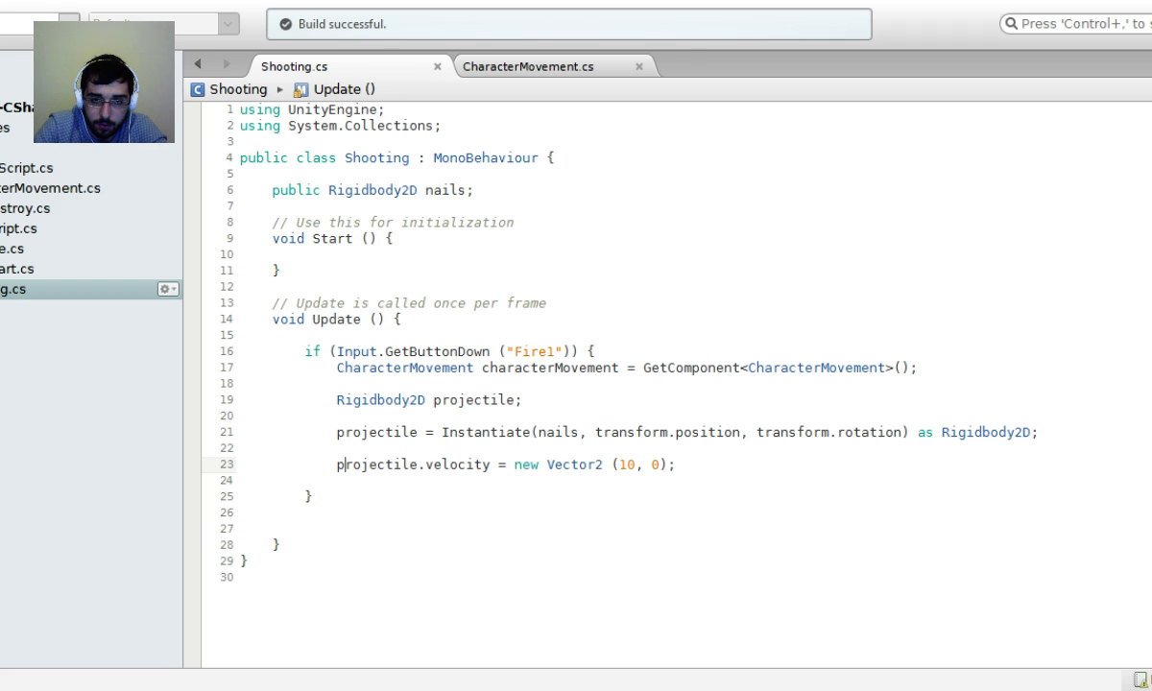
pyautogui.press('Right')
pyautogui.press('Right')
pyautogui.press('Right')
pyautogui.press('Right')
pyautogui.press('Right')
pyautogui.press('Right')
pyautogui.press('Right')
pyautogui.press('Right')
pyautogui.press('Right')
pyautogui.press('Right')
pyautogui.press('Right')
pyautogui.press('Right')
pyautogui.press('Right')
pyautogui.press('Right')
pyautogui.press('Right')
pyautogui.click(337, 448)
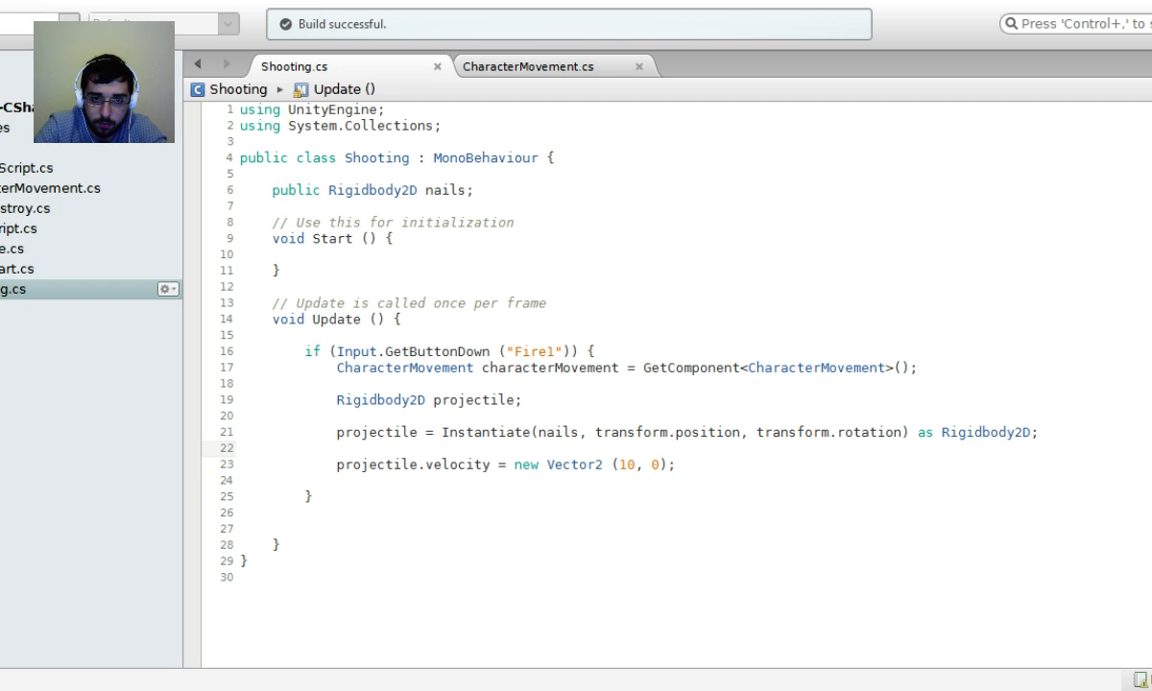
pyautogui.click(521, 400)
# Start an if condition on characterMovement, up to the member dot, below the GetComponent line in Shooting.cs.
pyautogui.click(337, 383)
pyautogui.press('Return')
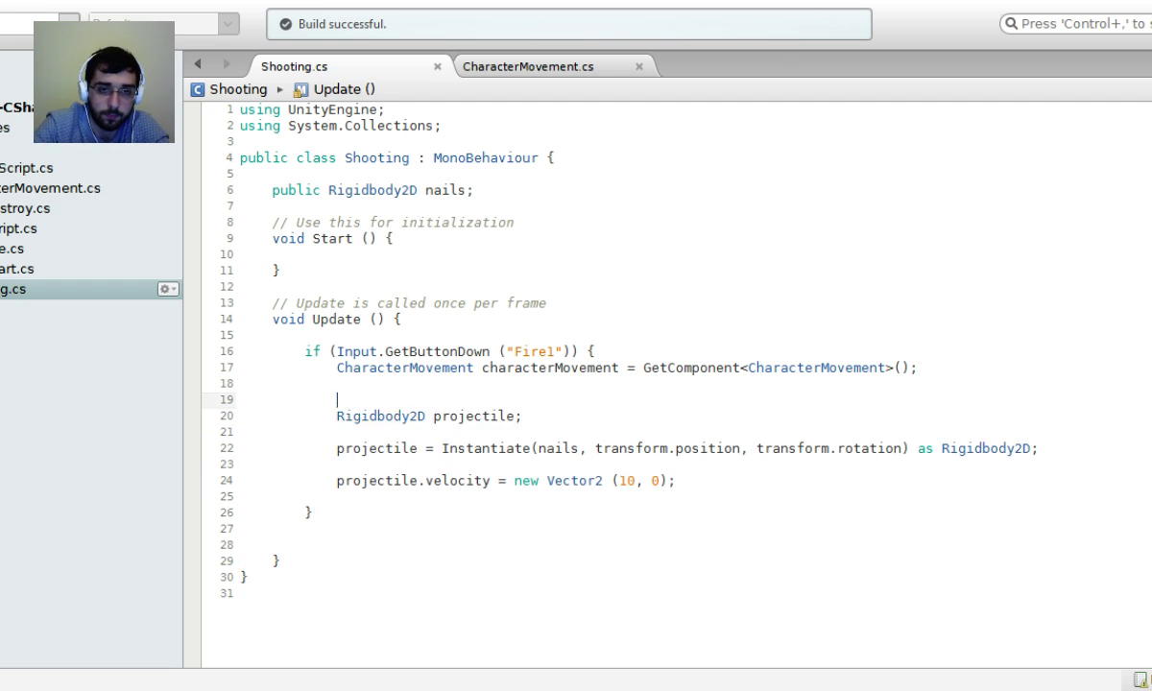
pyautogui.write('if(chara')
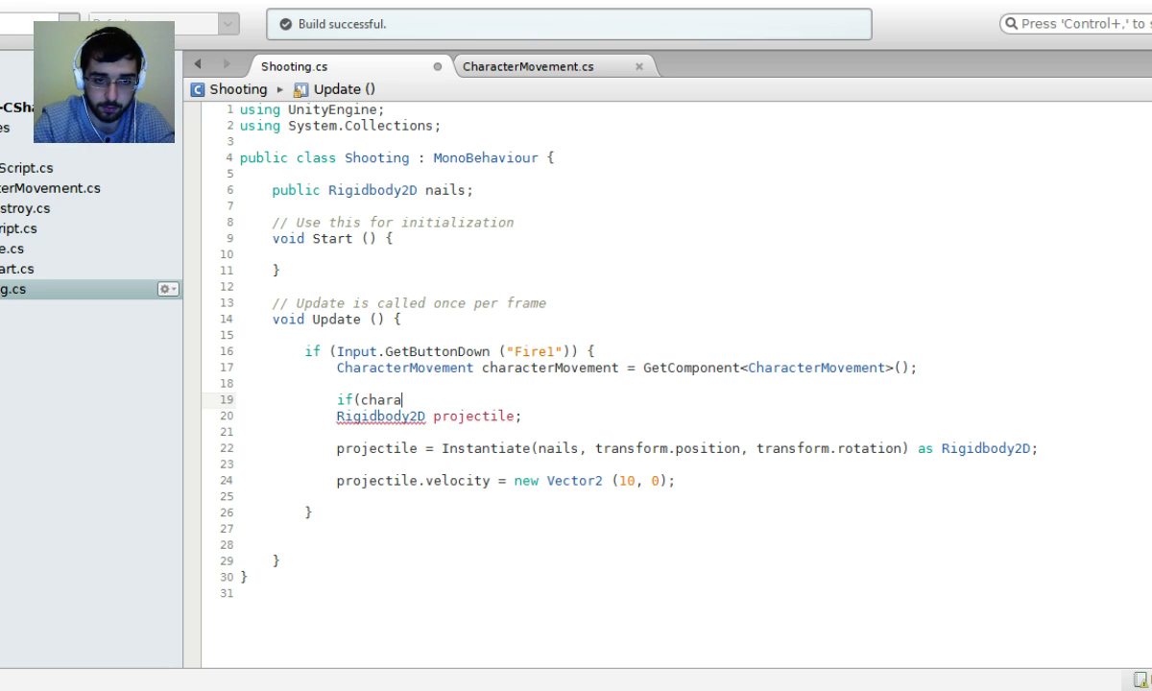
pyautogui.write('cterMovement.f')
pyautogui.write('a')
pyautogui.press('BackSpace')
pyautogui.press('BackSpace')
pyautogui.write('Facin')
pyautogui.press('BackSpace')
pyautogui.press('BackSpace')
pyautogui.press('BackSpace')
pyautogui.press('BackSpace')
pyautogui.press('BackSpace')
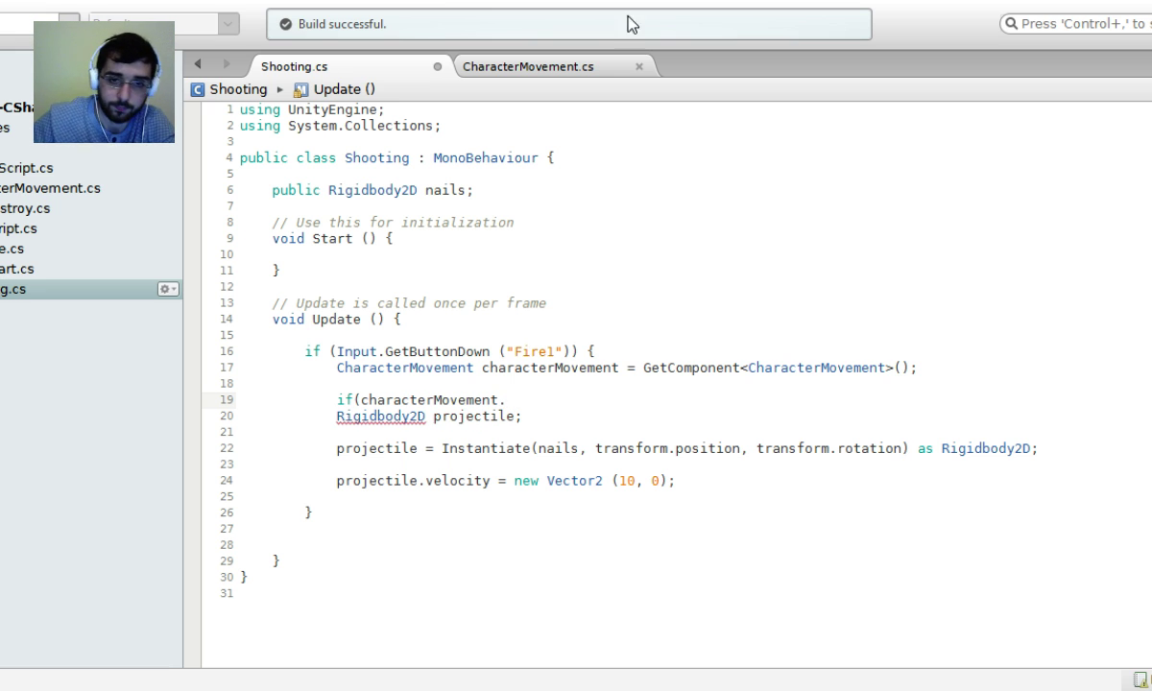
# Search CharacterMovement.cs for "facing" to look up the facing variable's name, and return to Shooting.cs.
pyautogui.click(561, 69)
pyautogui.write('fa')
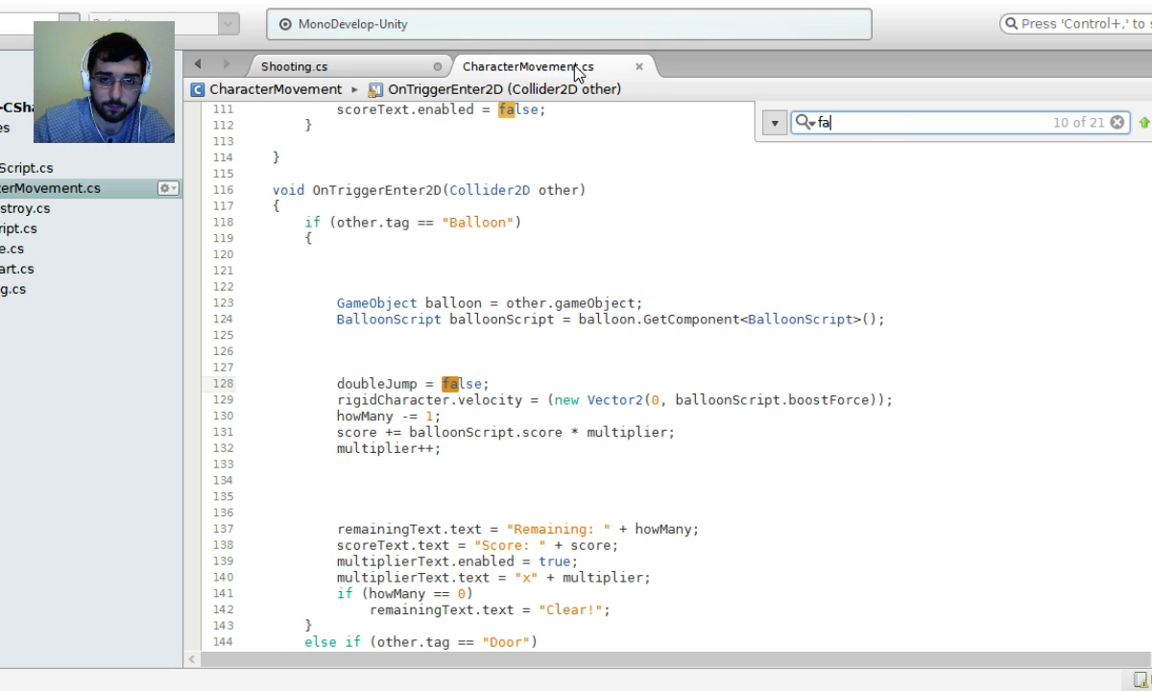
pyautogui.write('cing')
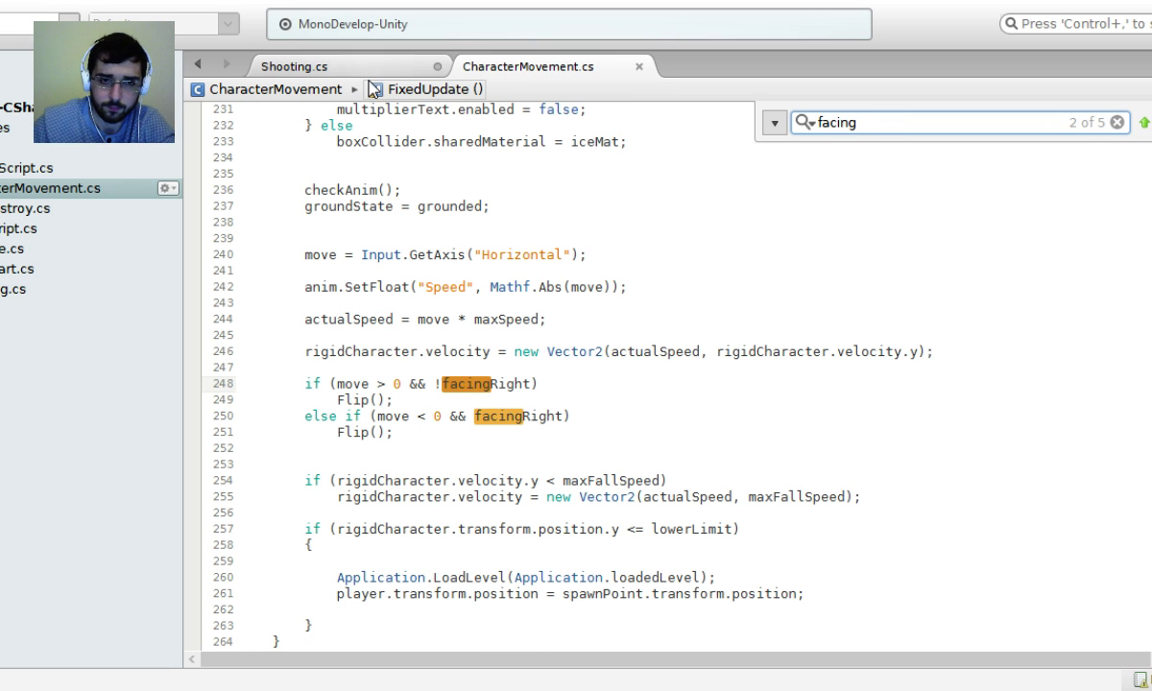
pyautogui.click(380, 67)
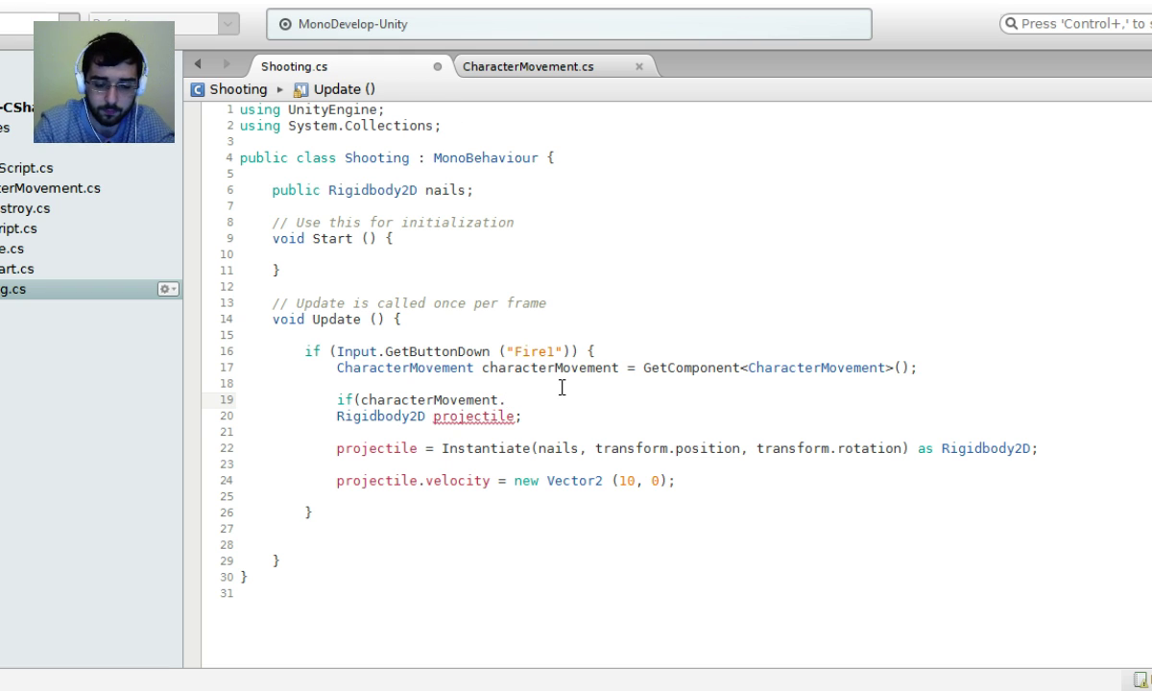
# Complete the condition as characterMovement.facingRight == true, then save and build the project.
pyautogui.write('facingRight ')
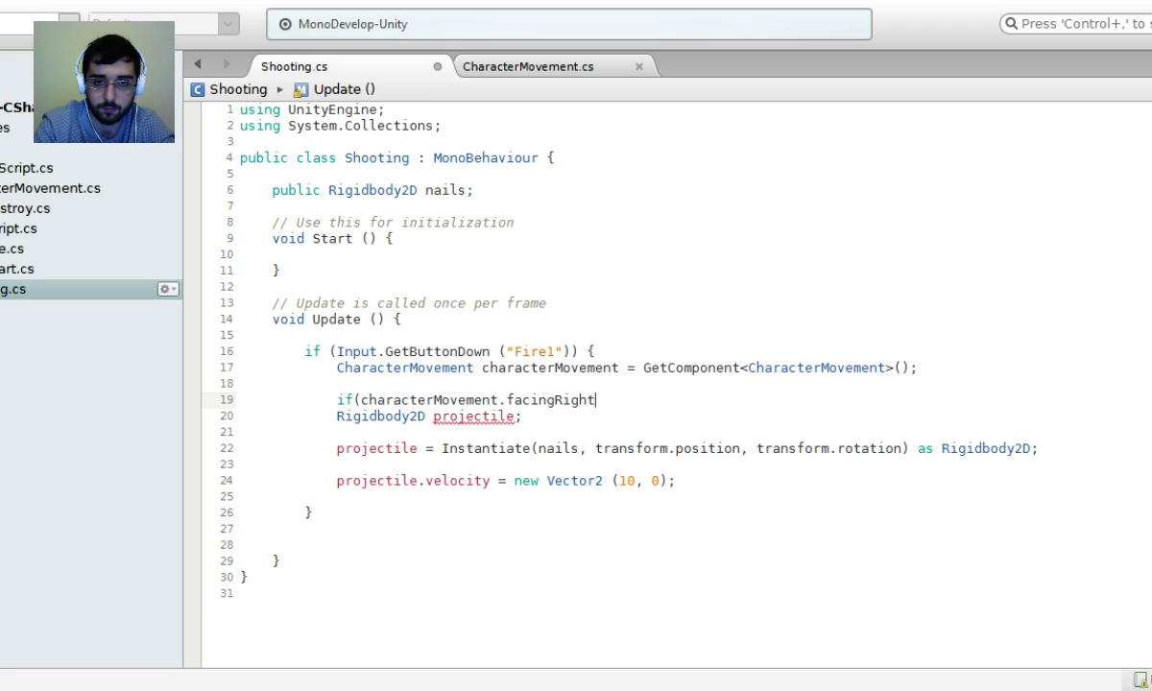
pyautogui.write('== true=')
pyautogui.press('BackSpace')
pyautogui.write(')')
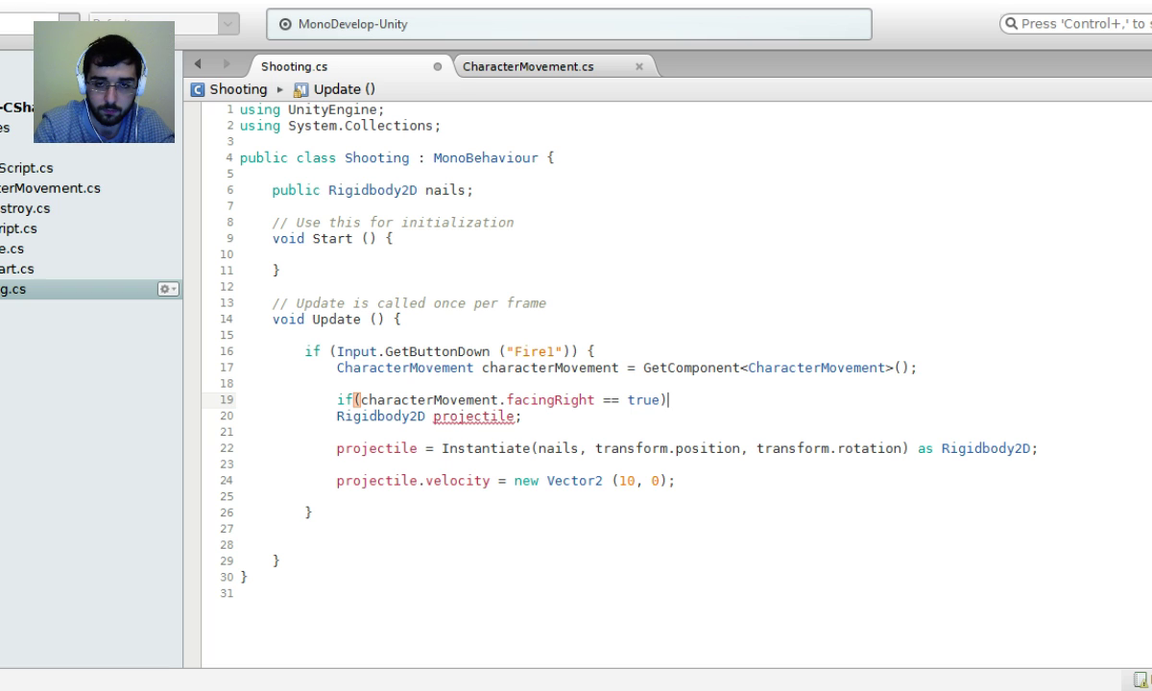
pyautogui.hotkey('ctrl', 's')
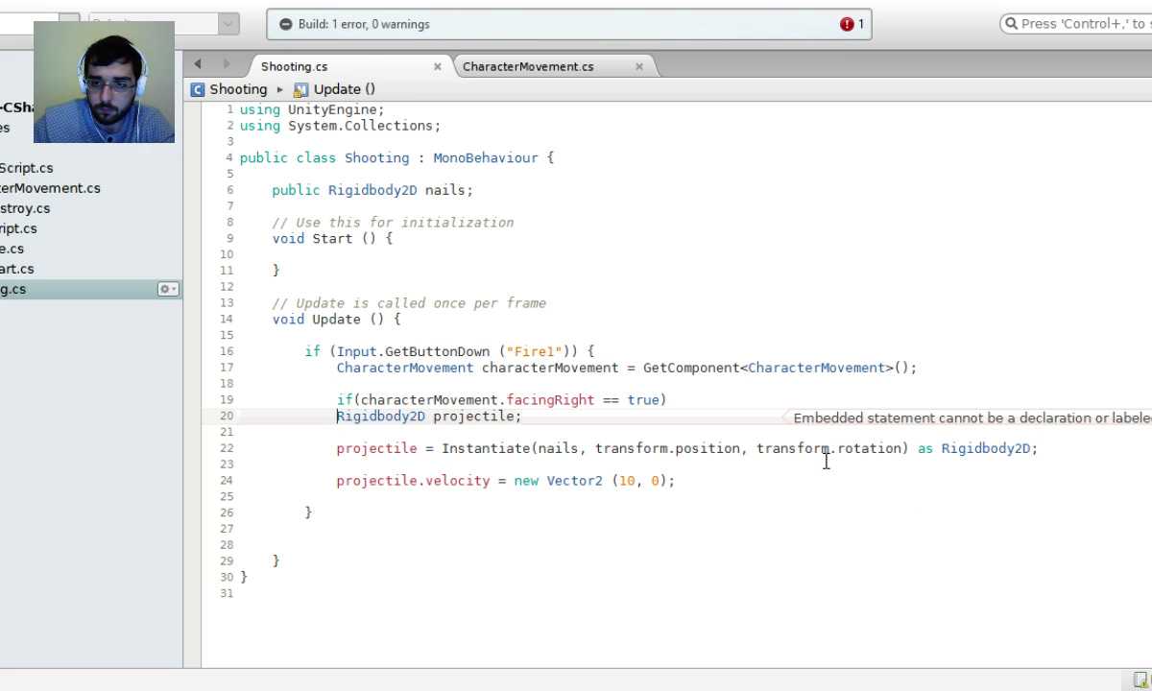
# Add an empty brace block beneath the facingRight condition.
pyautogui.click(747, 397)
pyautogui.press('Return')
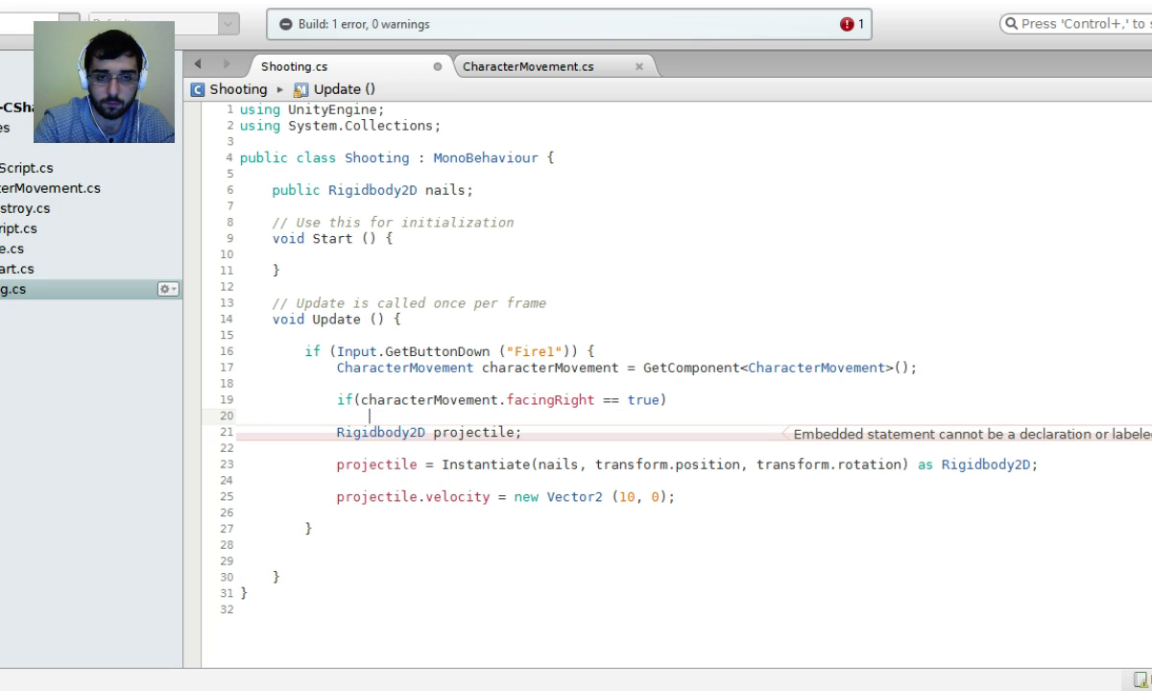
pyautogui.write('{')
pyautogui.press('Return')
pyautogui.write('}')
pyautogui.press('Up')
pyautogui.press('Return')
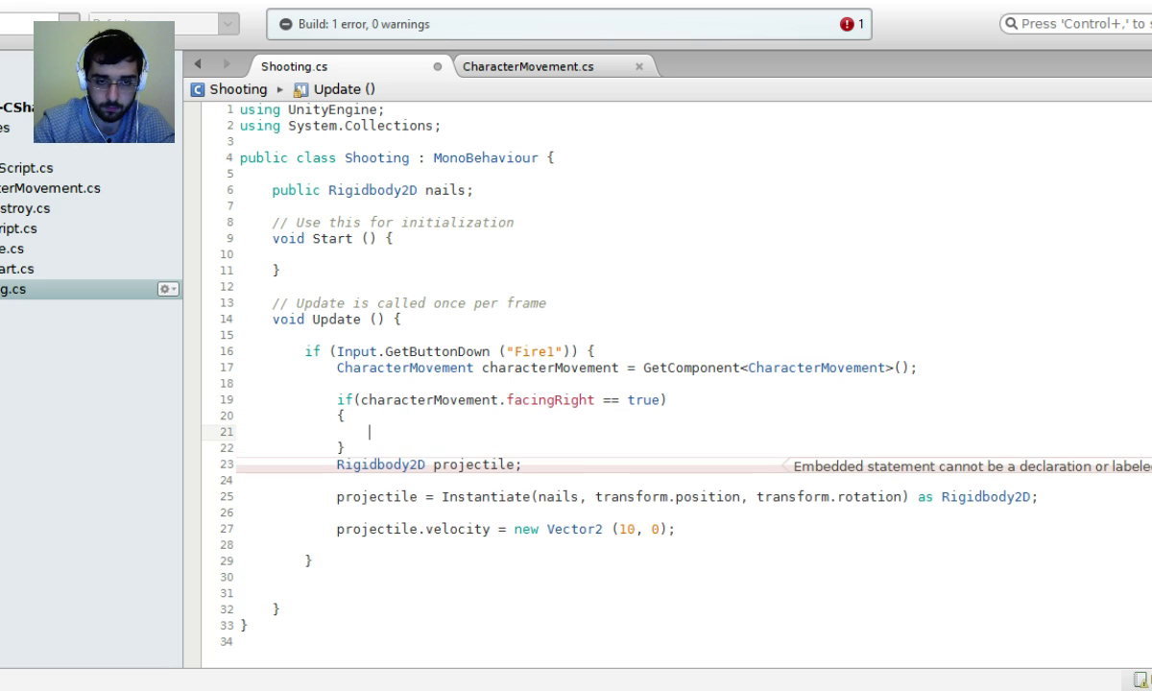
pyautogui.write('proj')
pyautogui.press('BackSpace')
pyautogui.press('BackSpace')
pyautogui.press('BackSpace')
pyautogui.press('BackSpace')
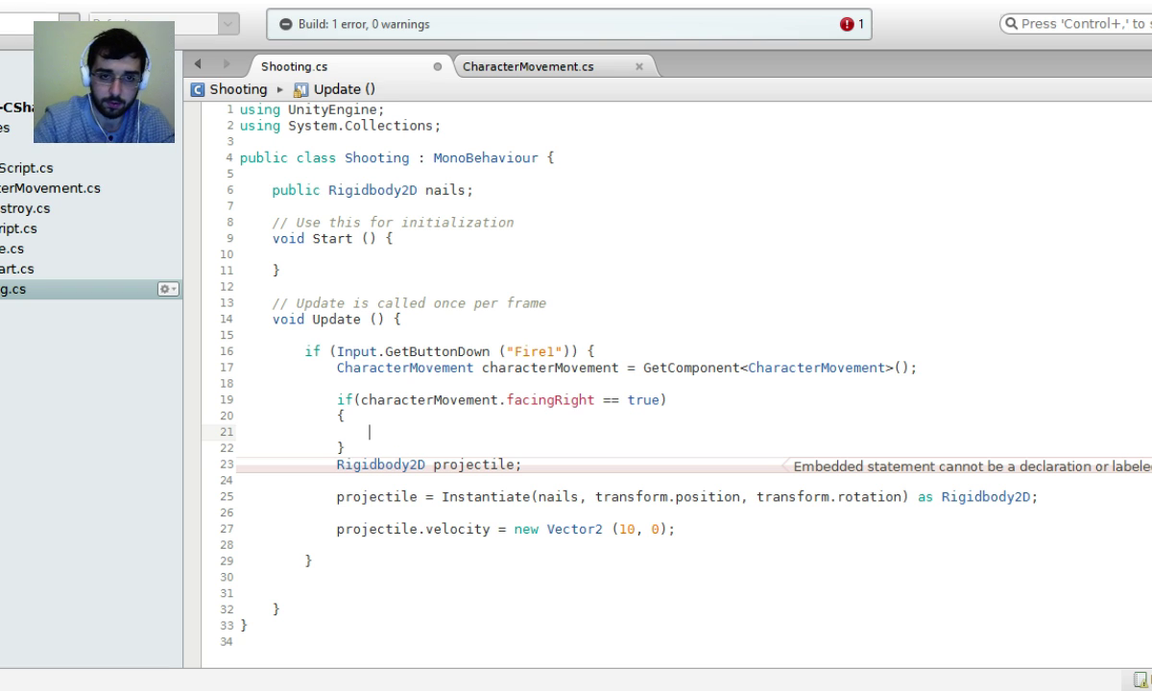
# Declare an int field named projectileSpeed below the nails field in the Shooting class.
pyautogui.click(601, 190)
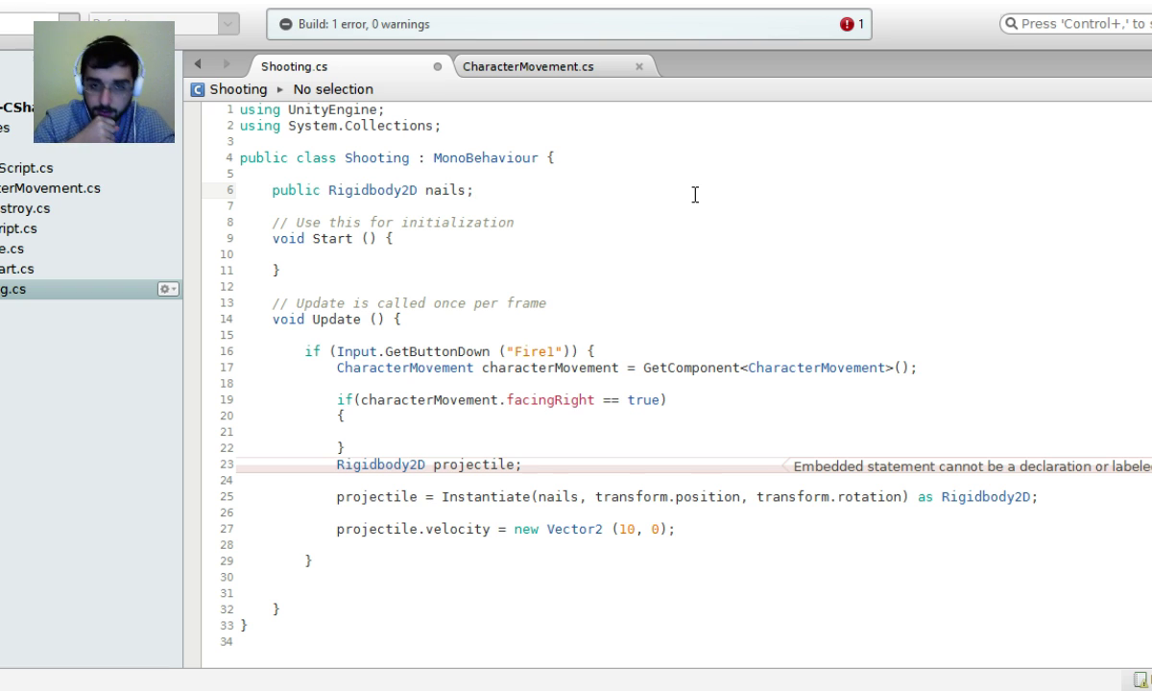
pyautogui.press('Return')
pyautogui.press('Return')
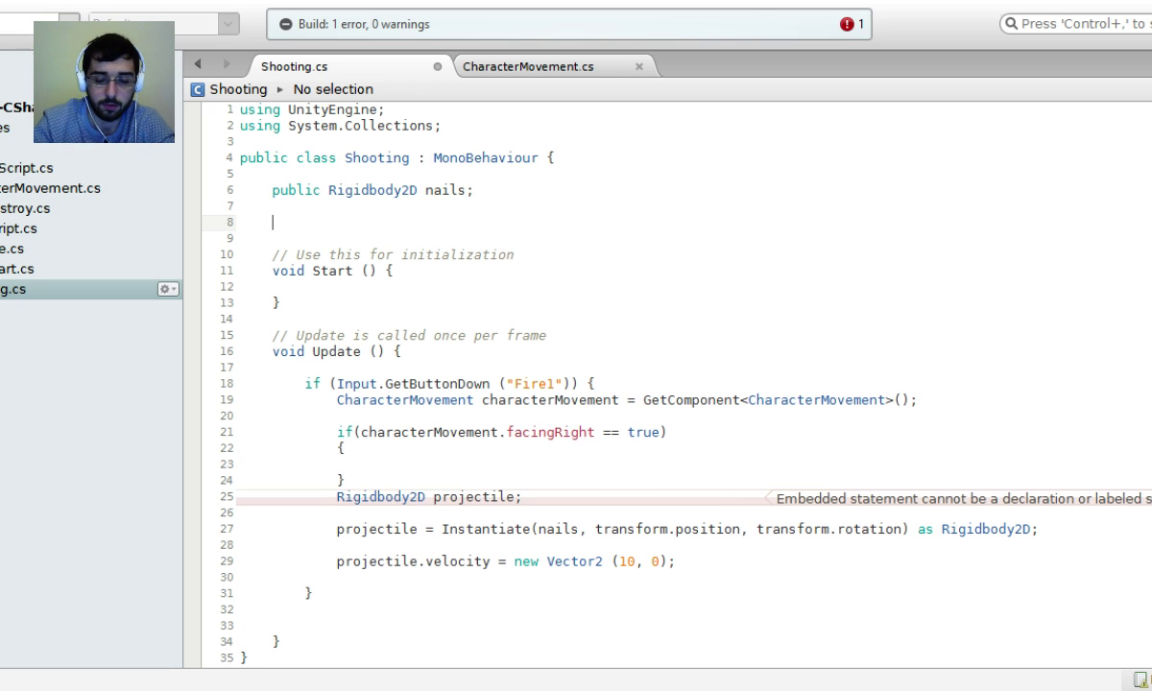
pyautogui.write('int ')
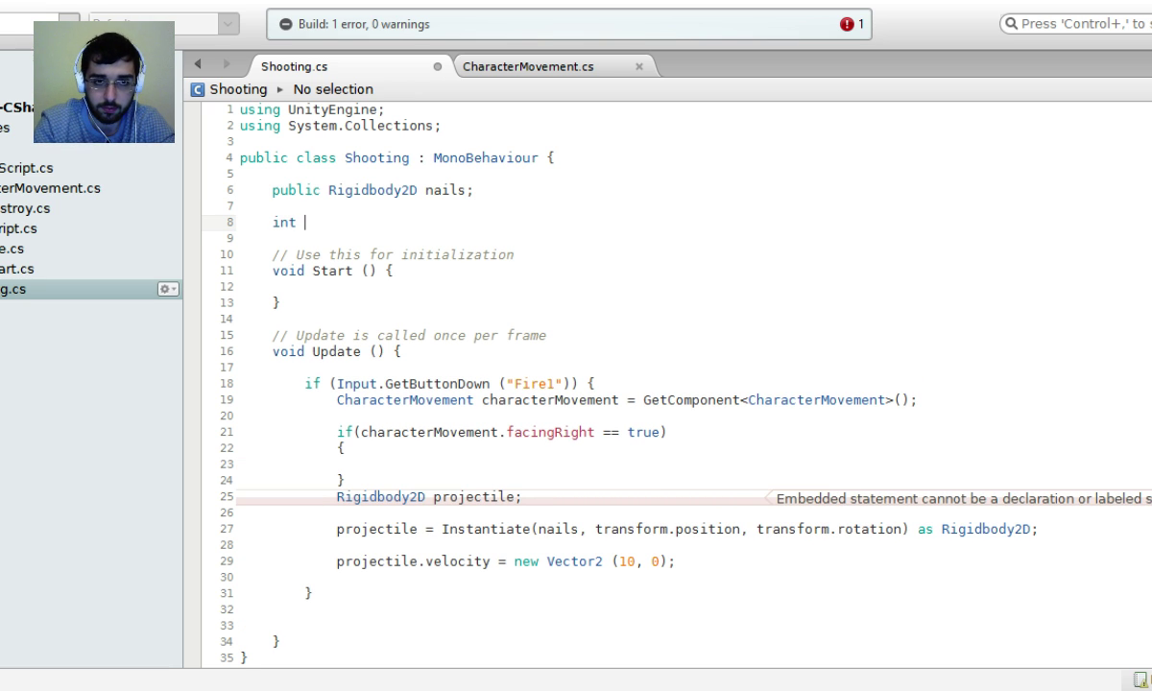
pyautogui.write('project')
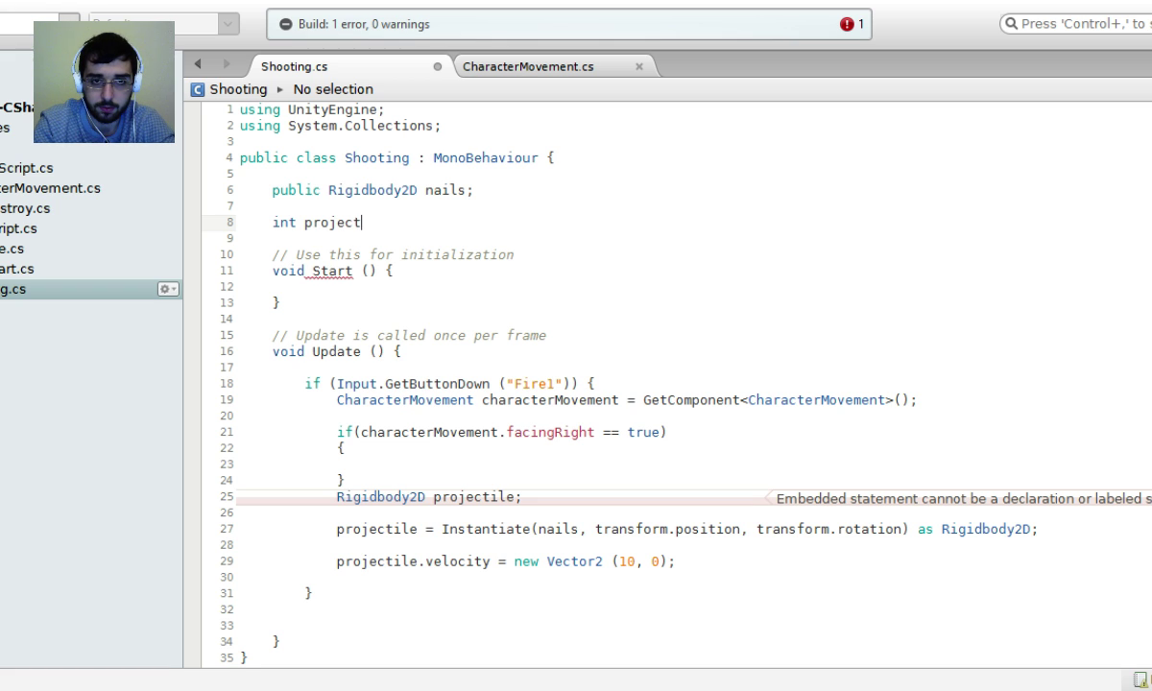
pyautogui.write('ileSpeed')
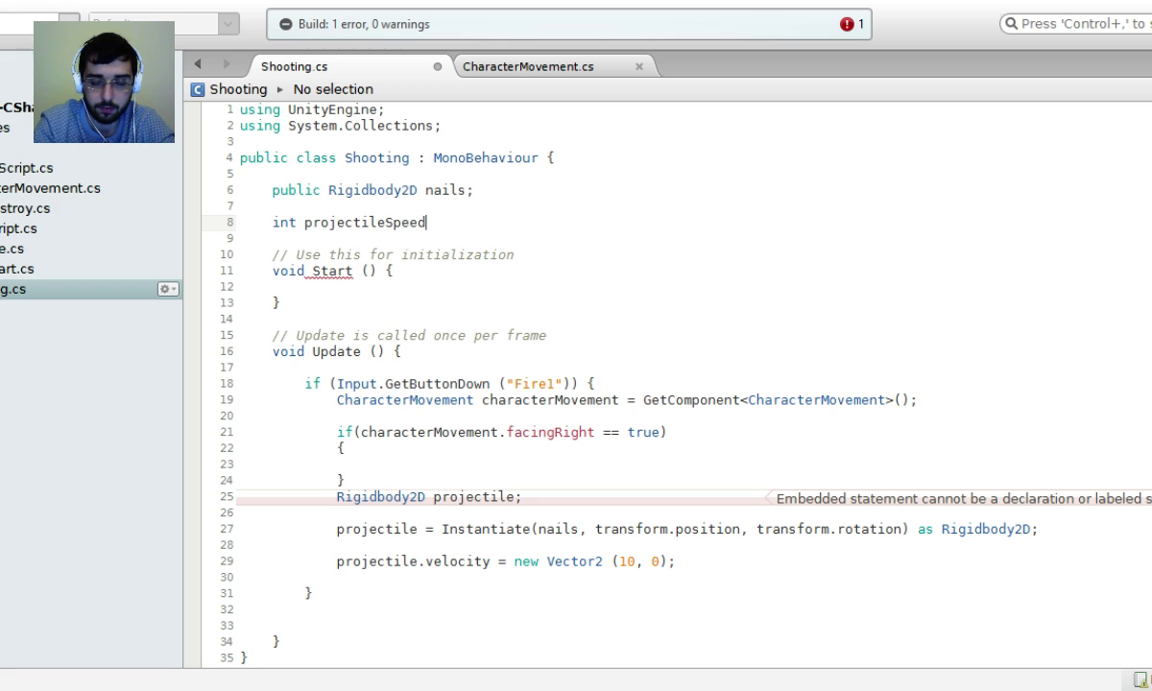
pyautogui.write(';')
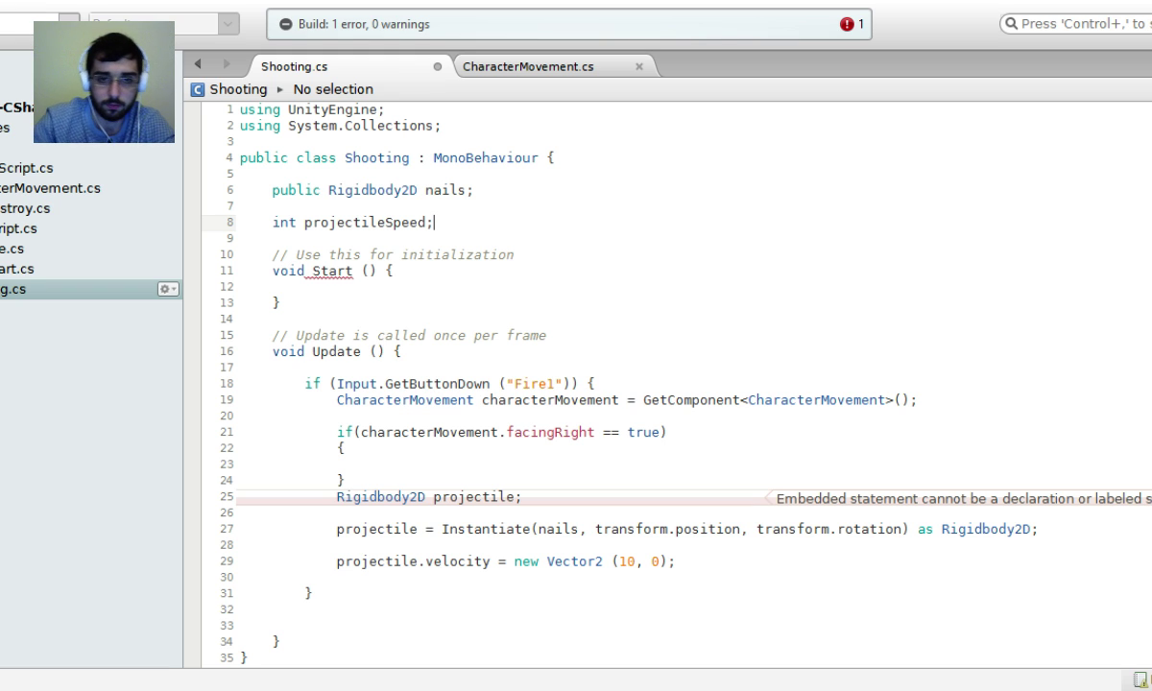
# Replace the empty braces under the facingRight condition with the statement projectileSpeed = 10;.
pyautogui.click(714, 434)
pyautogui.click(647, 479)
pyautogui.press('BackSpace')
pyautogui.click(344, 447)
pyautogui.press('BackSpace')
pyautogui.write('proje')
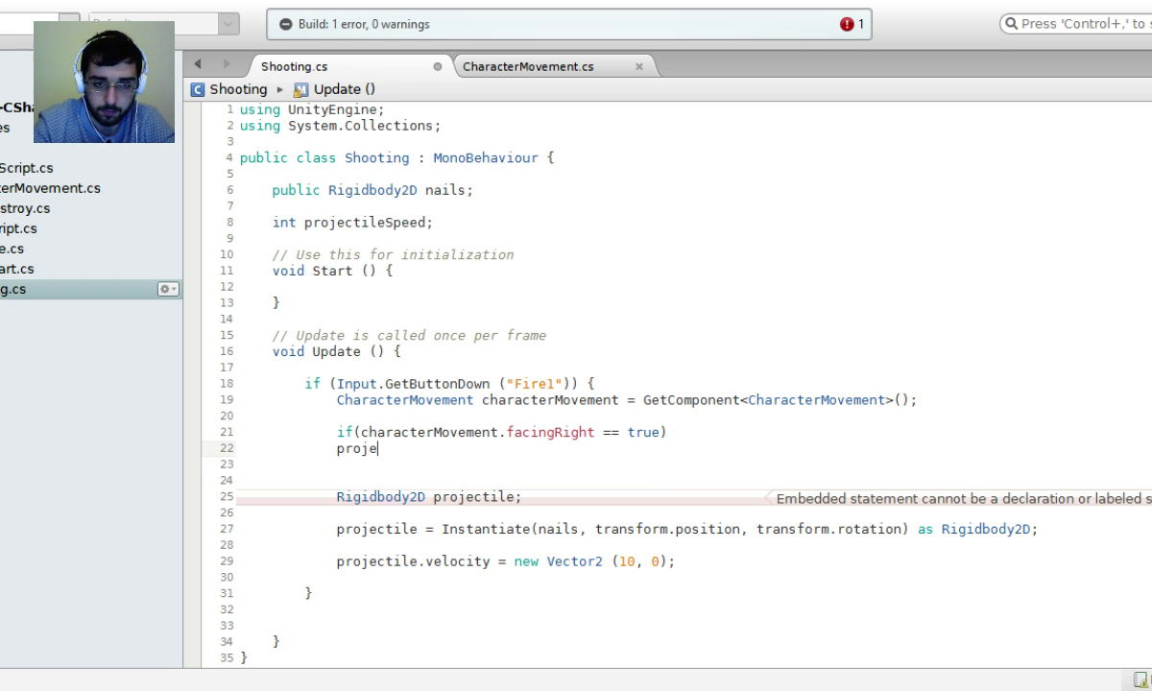
pyautogui.write('ctileSpeed = 10;')
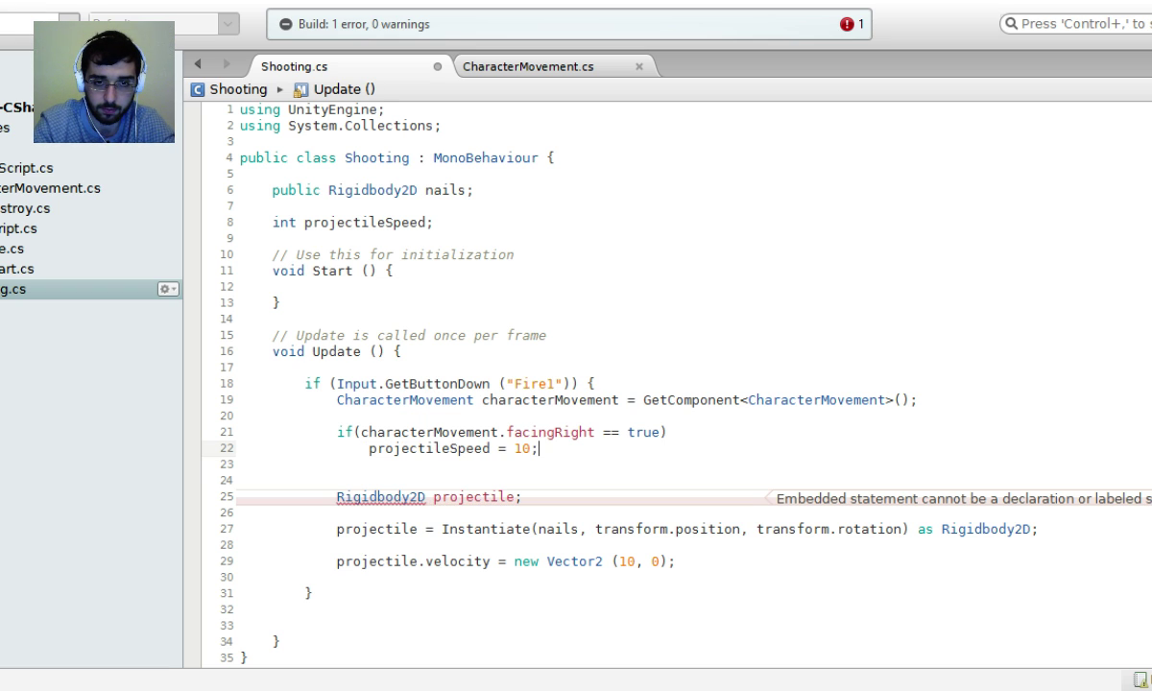
# Add an else branch that sets projectileSpeed = -10;, then save and build the project.
pyautogui.press('Return')
pyautogui.write('elsepr')
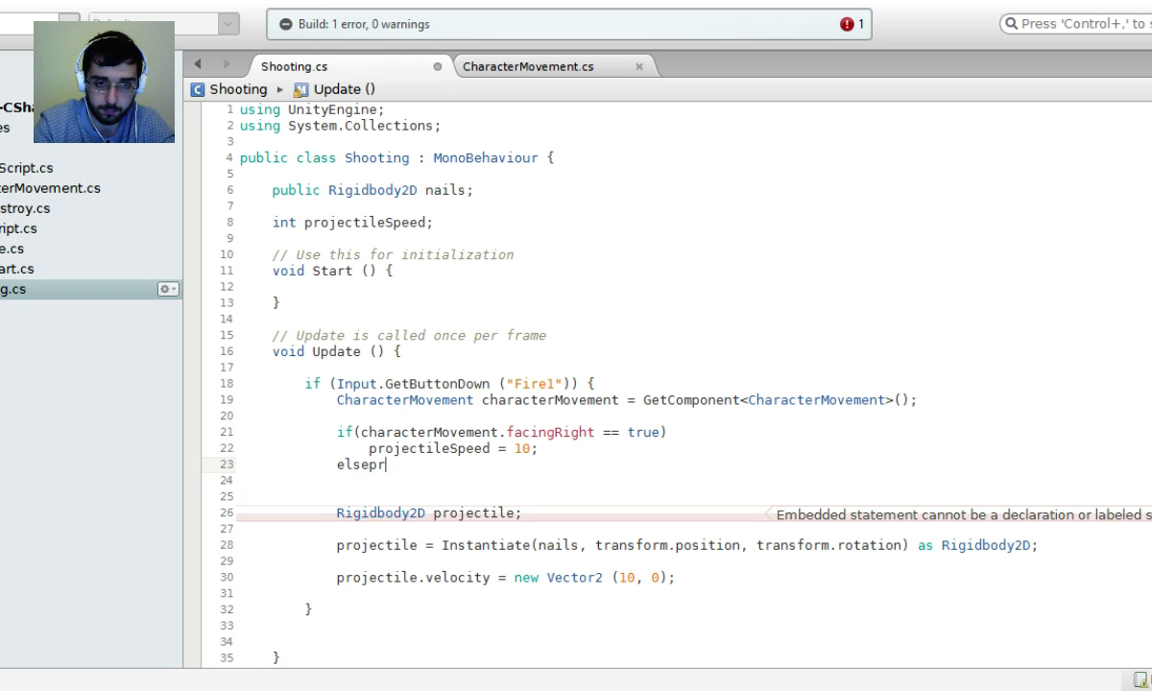
pyautogui.press('Return')
pyautogui.write('p')
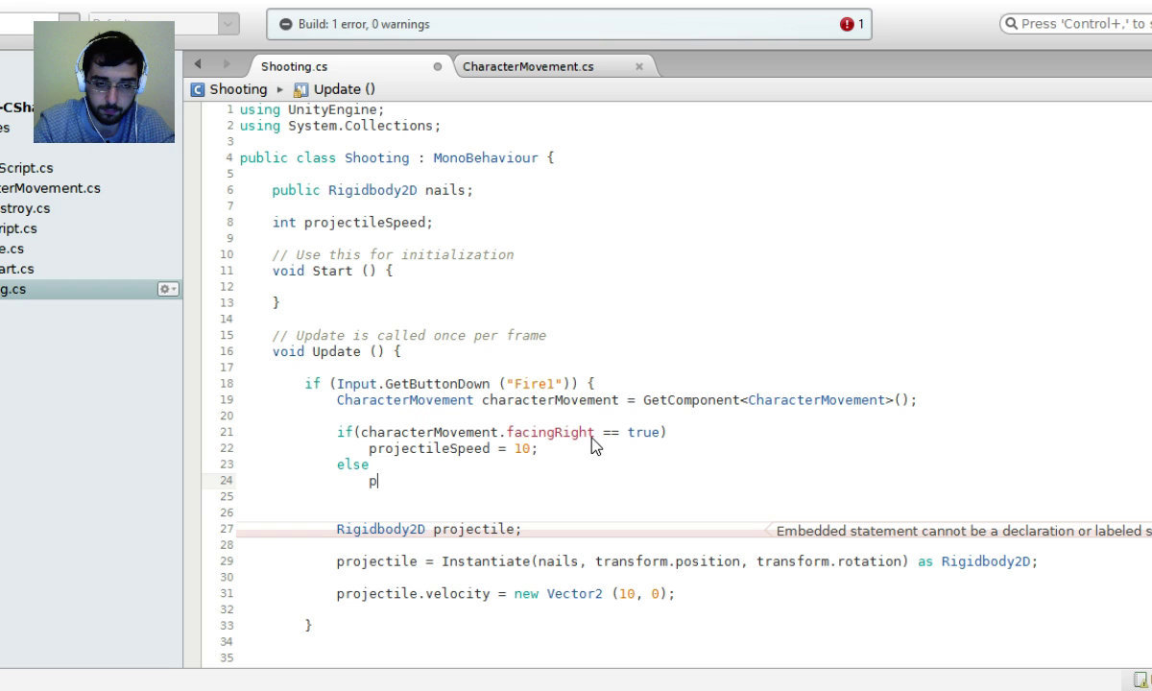
pyautogui.write('rojectileSpeed = ')
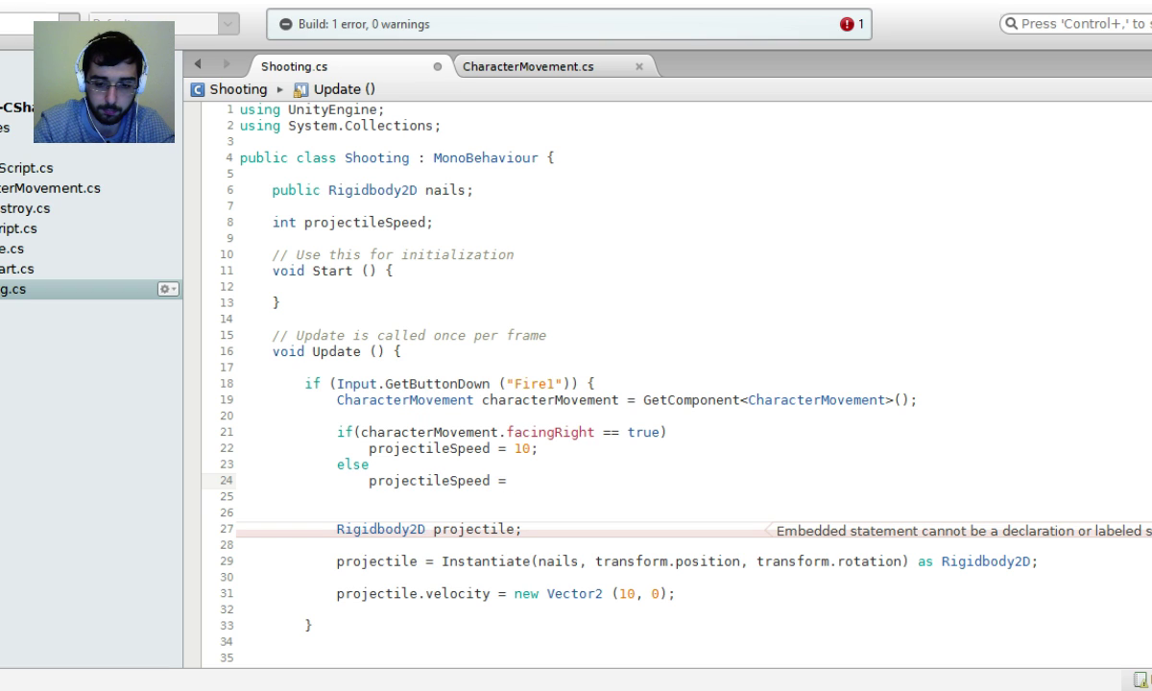
pyautogui.write('-10;')
pyautogui.hotkey('ctrl', 's')
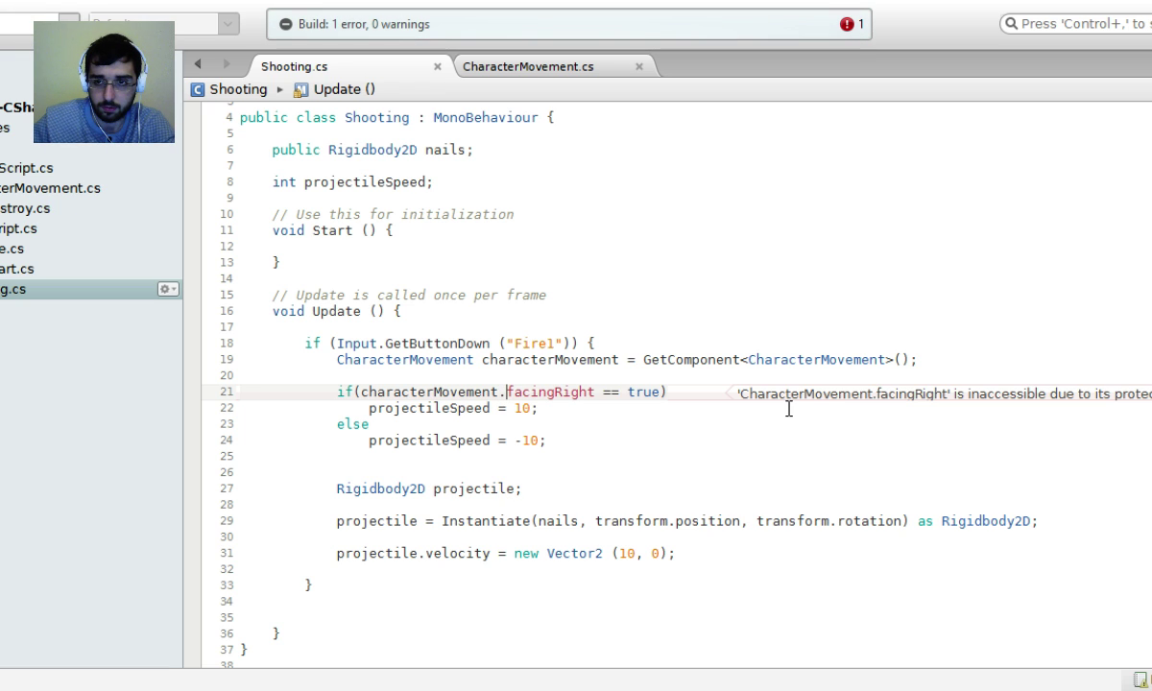
# Make the facingRight bool public in CharacterMovement.cs, then save and rebuild the project.
pyautogui.click(516, 69)
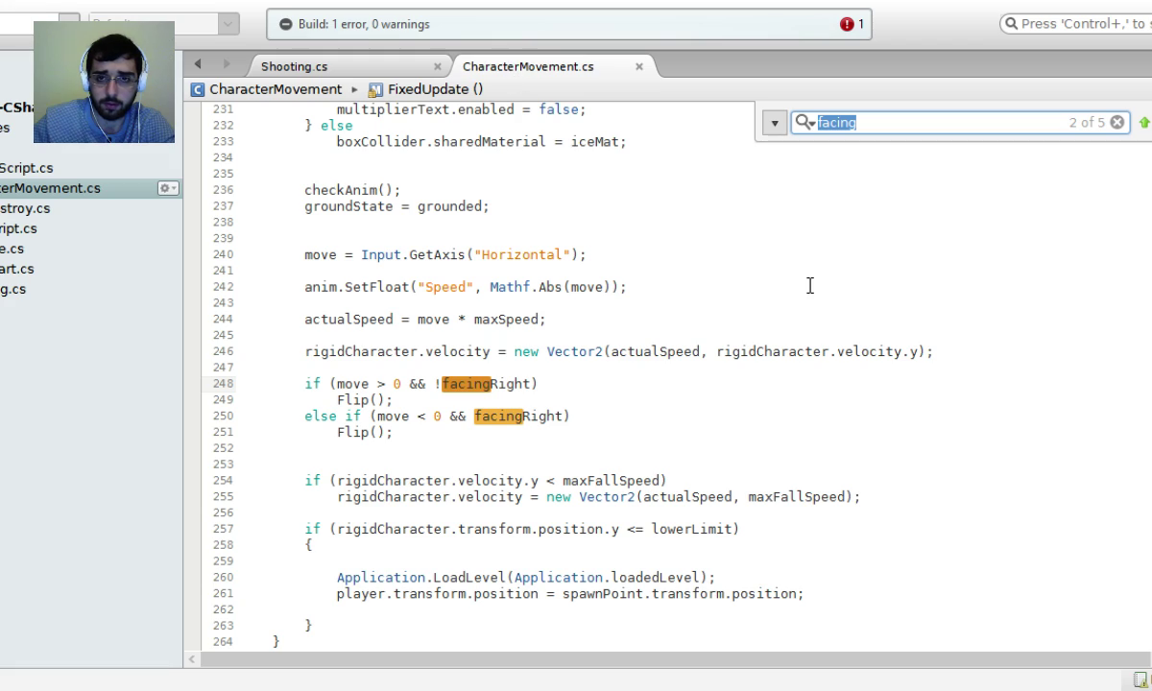
pyautogui.scroll(20, 614, 374)
pyautogui.scroll(-10, 614, 375)
pyautogui.scroll(2, 614, 375)
pyautogui.scroll(1, 384, 375)
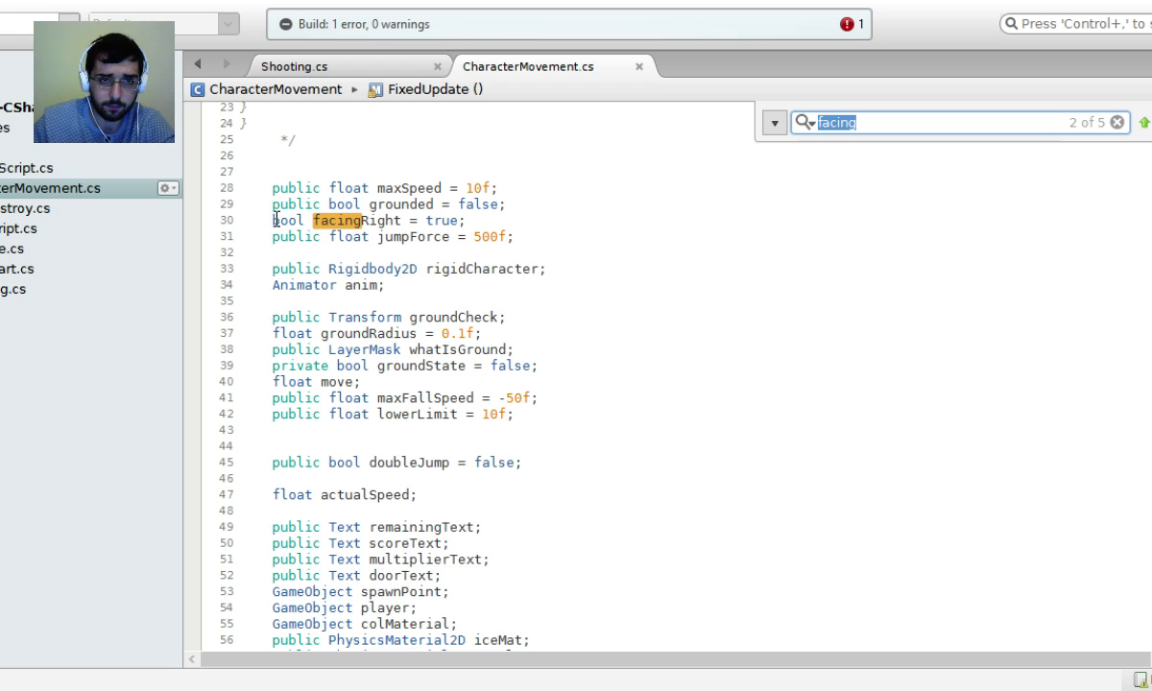
pyautogui.click(526, 217)
pyautogui.press('Home')
pyautogui.write('public')
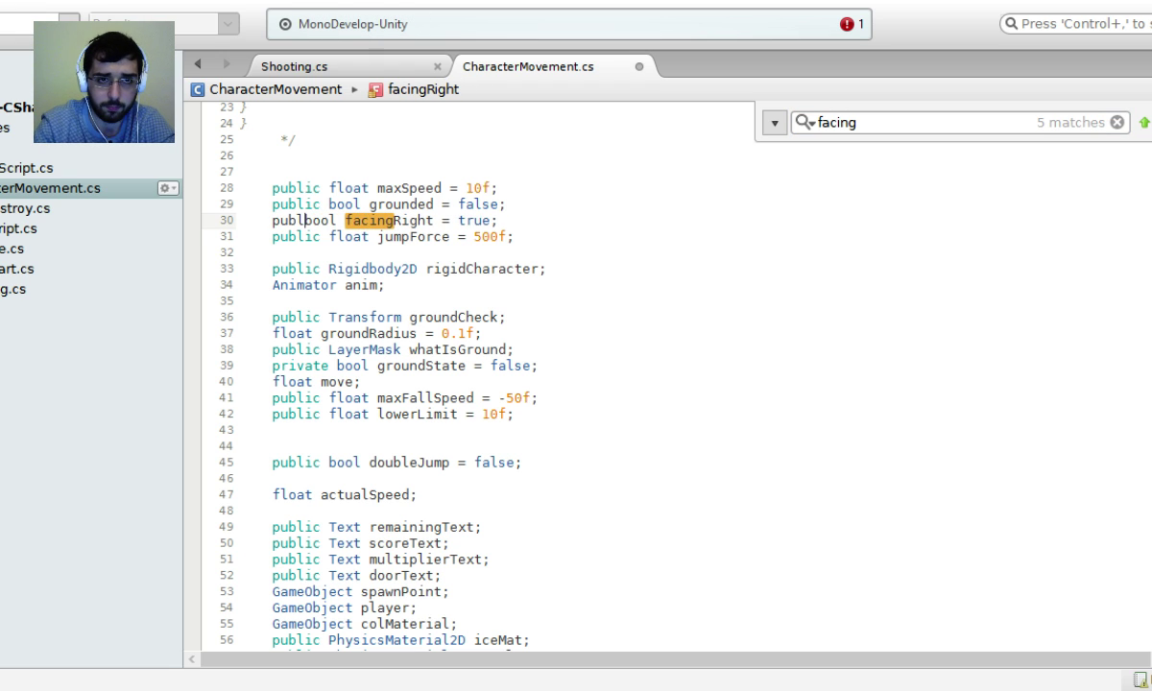
pyautogui.click(564, 172)
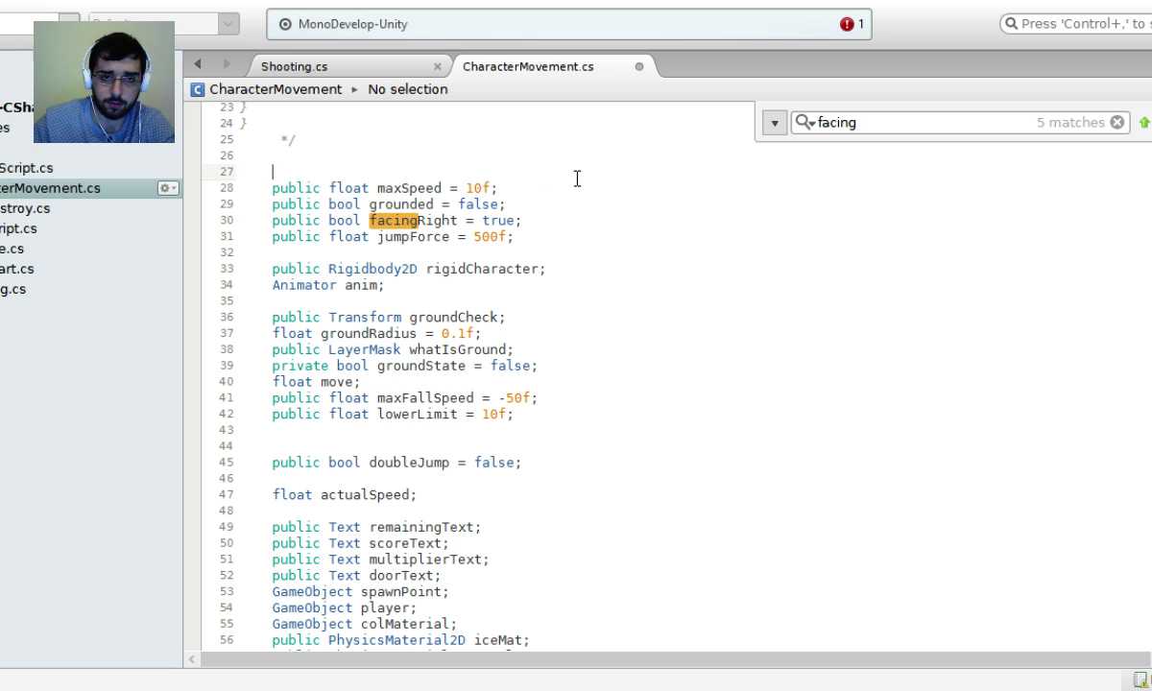
pyautogui.hotkey('ctrl', 's')
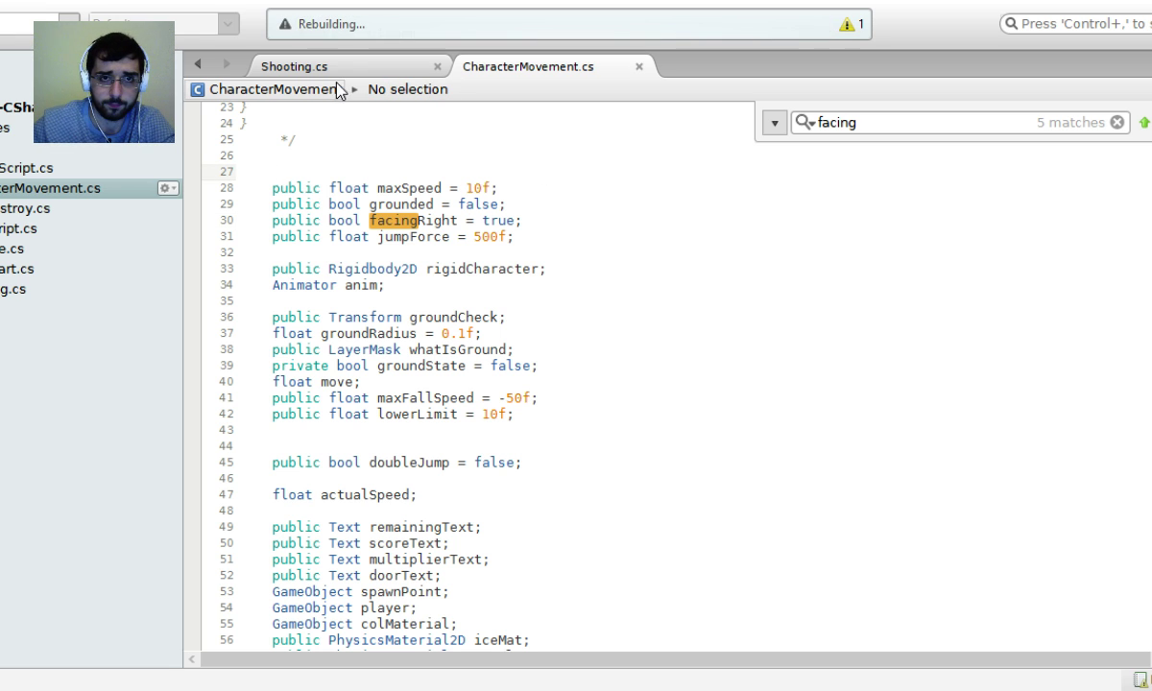
# Open the build warning from the error list and go to its source line in Shooting.cs.
pyautogui.click(847, 26)
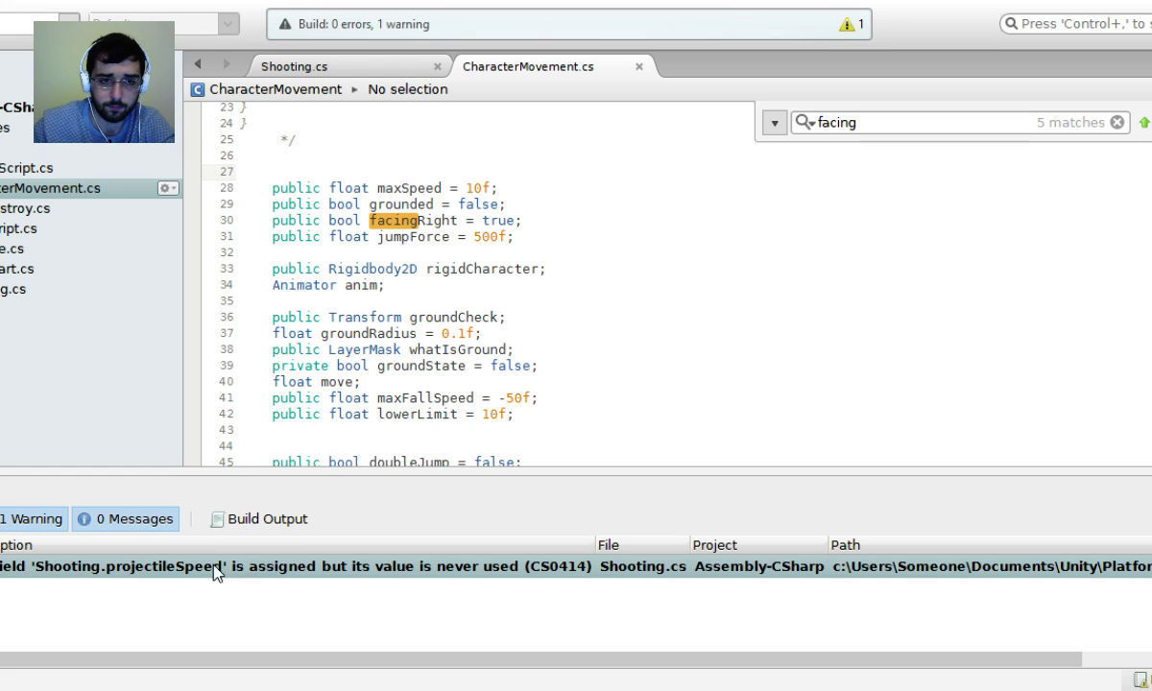
pyautogui.click(301, 566)
pyautogui.doubleClick(301, 566)
pyautogui.scroll(-1, 480, 422)
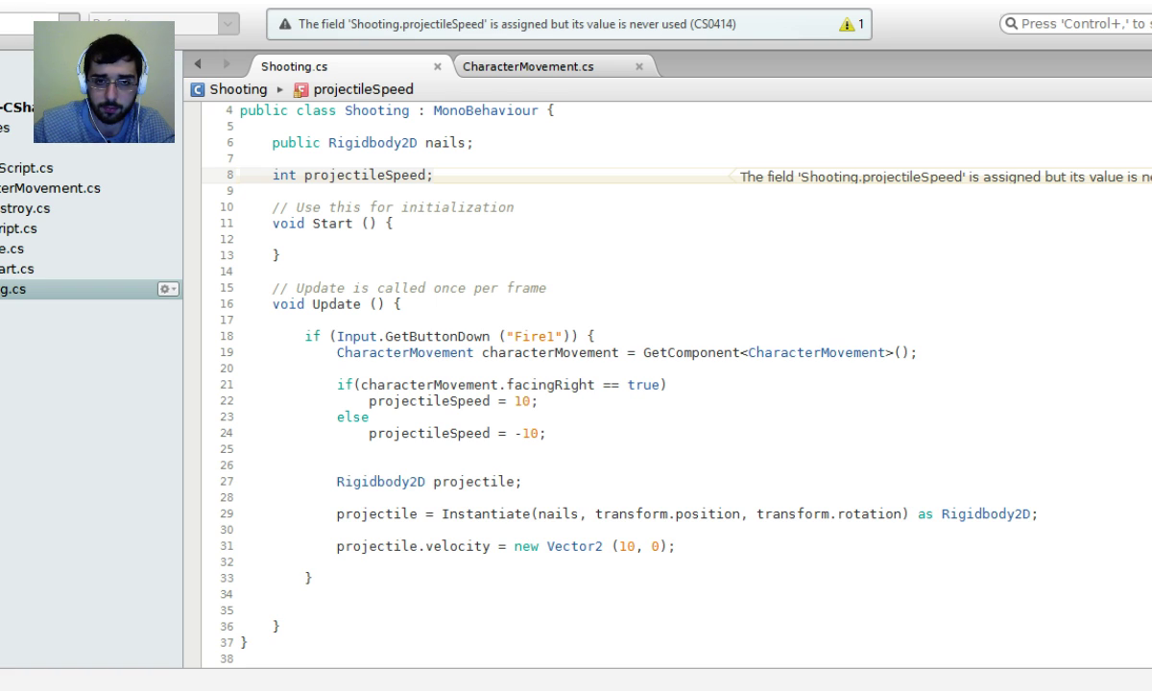
# Replace the 10 in the projectile's velocity Vector2 with projectileSpeed, then save and build the project.
pyautogui.doubleClick(622, 546)
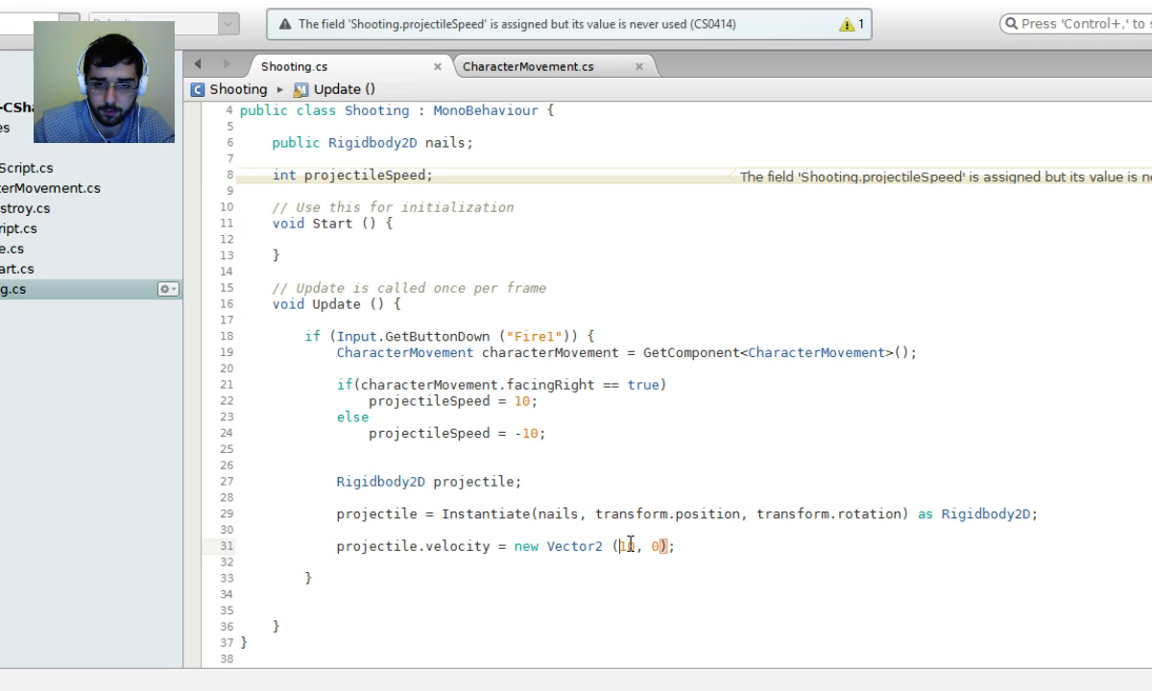
pyautogui.write('projectile')
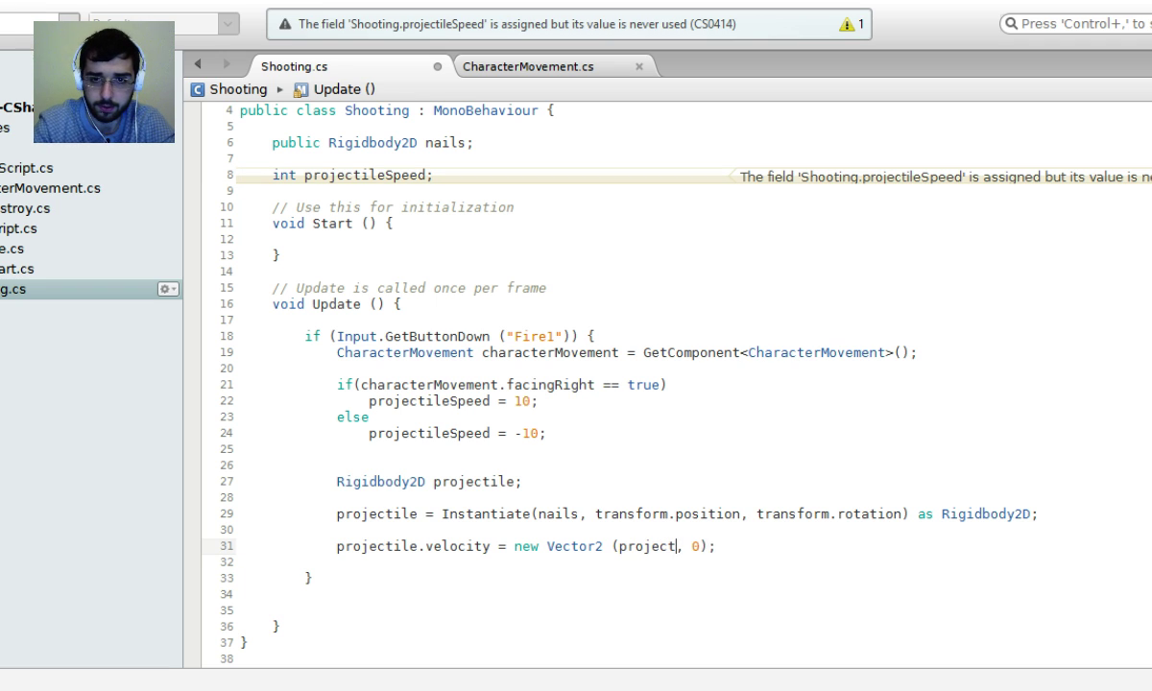
pyautogui.write('Speed')
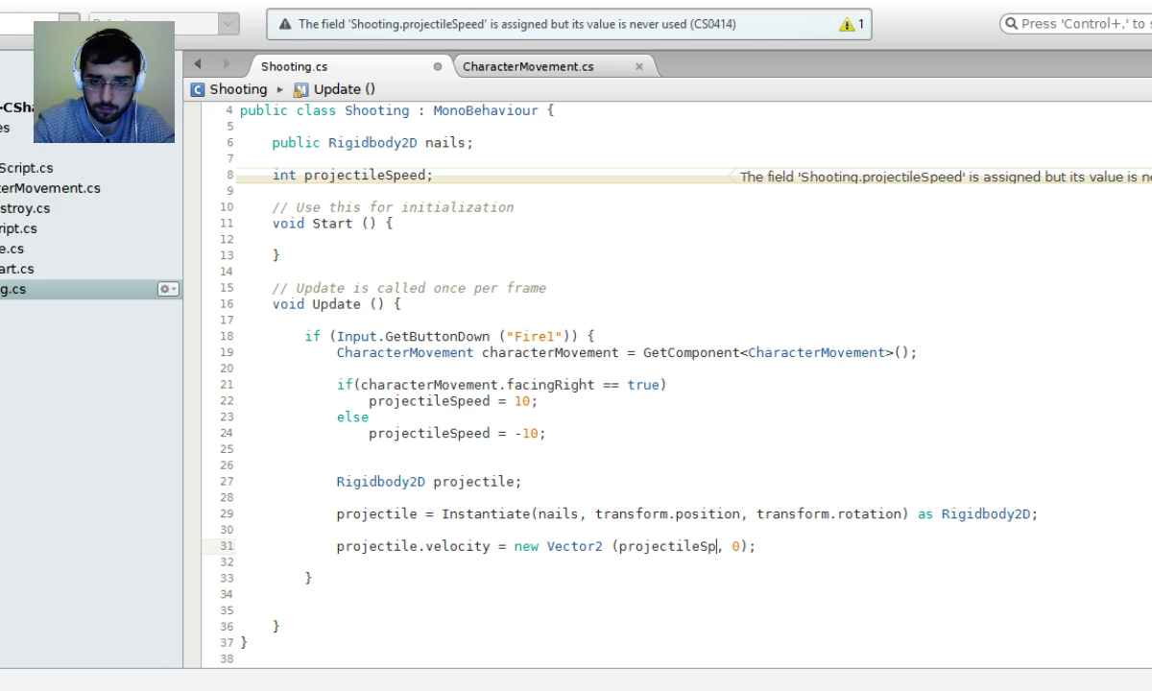
pyautogui.hotkey('ctrl', 's')
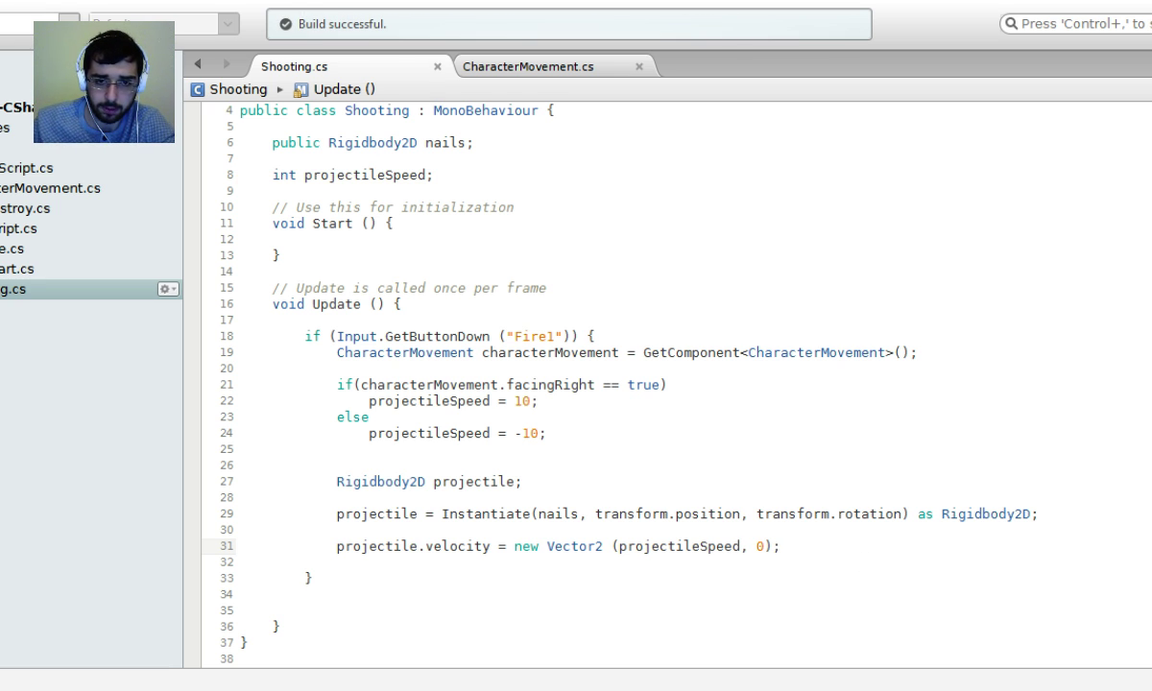
# Switch to Unity and play-test the level, firing nails while facing right and while facing left, then stop the game.
pyautogui.hotkey('alt', 'Tab')
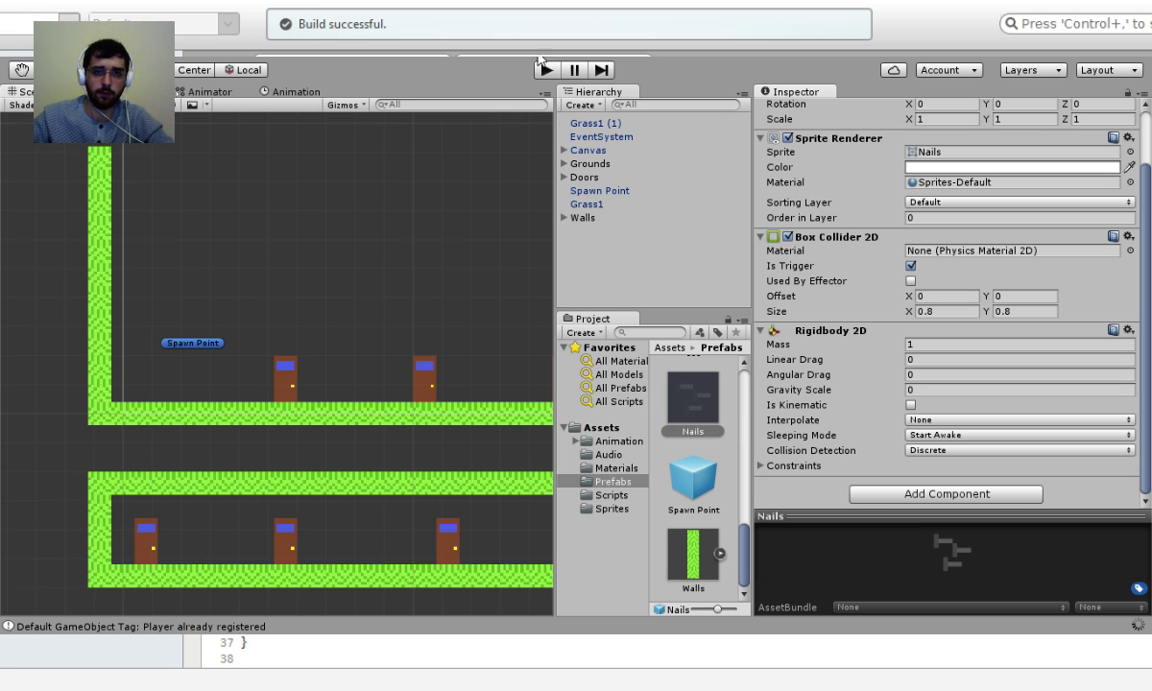
pyautogui.click(549, 71)
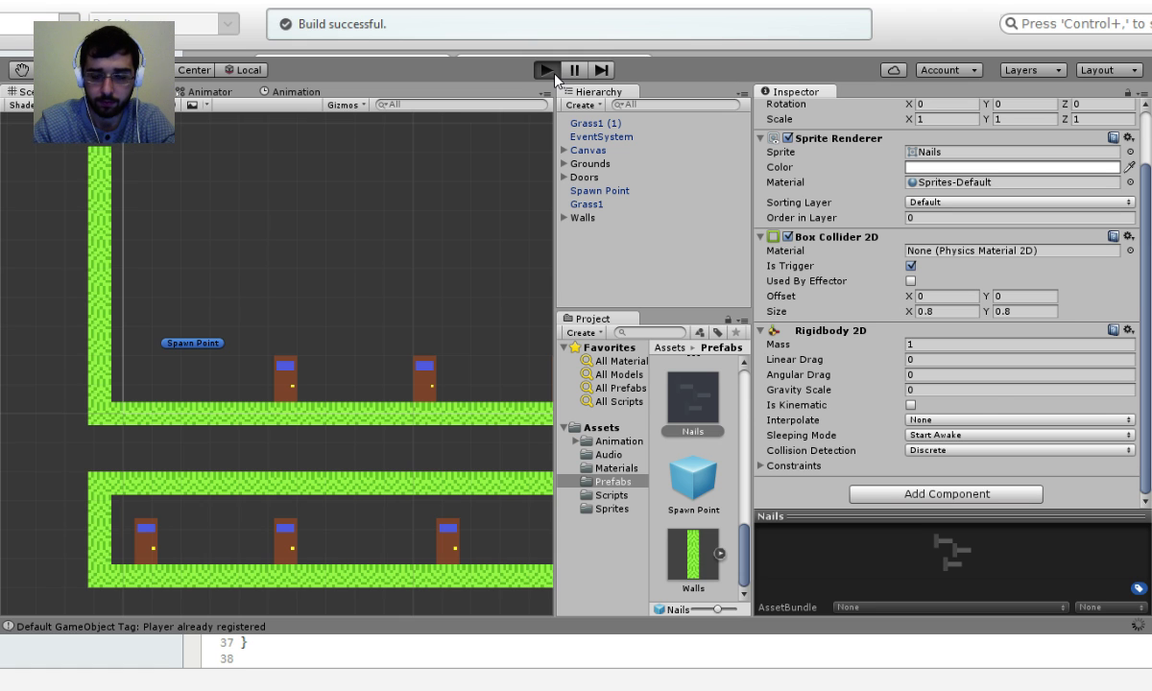
pyautogui.press('Right')
pyautogui.press('f')
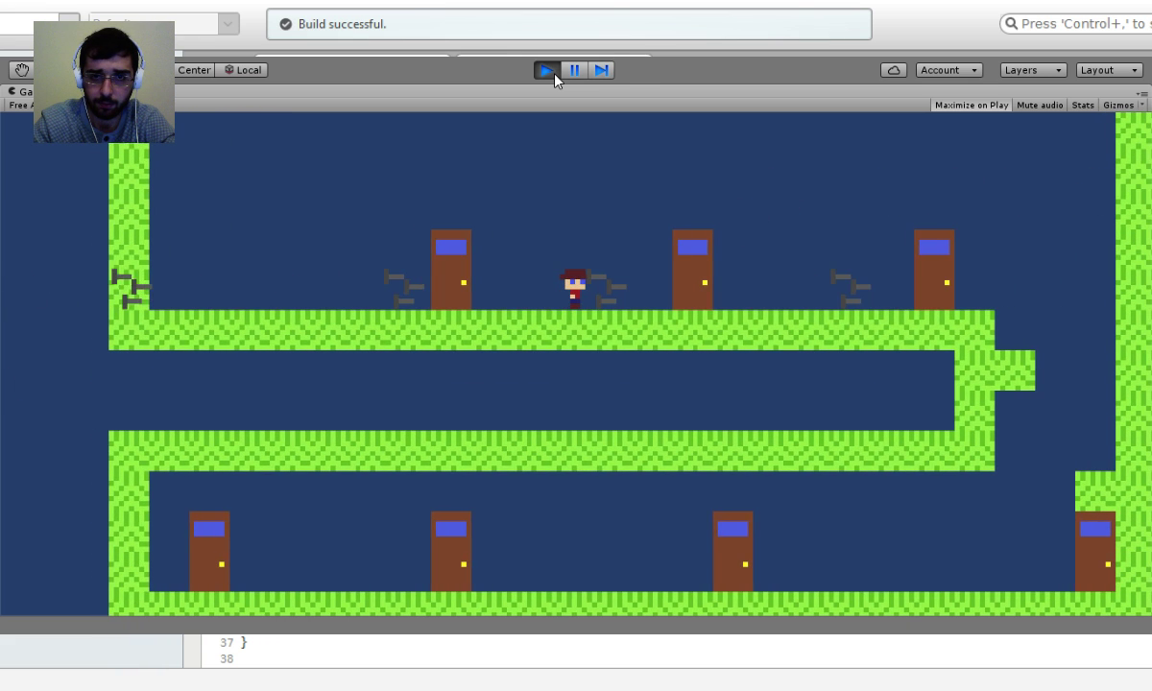
pyautogui.press('Left')
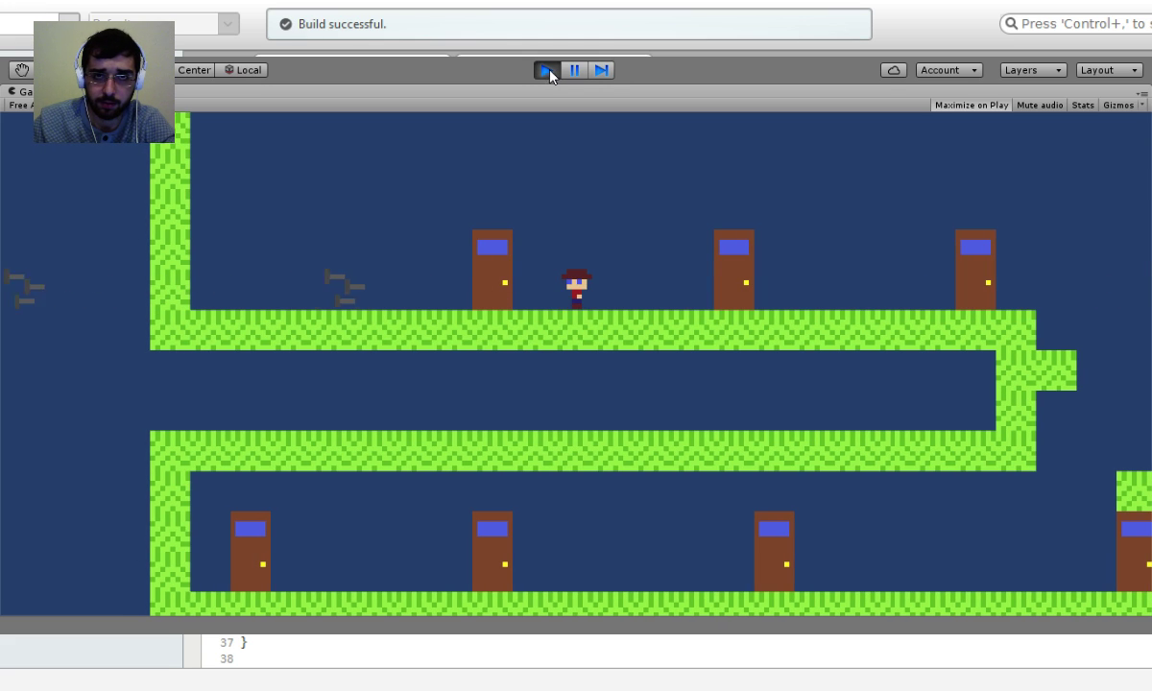
pyautogui.click(547, 70)
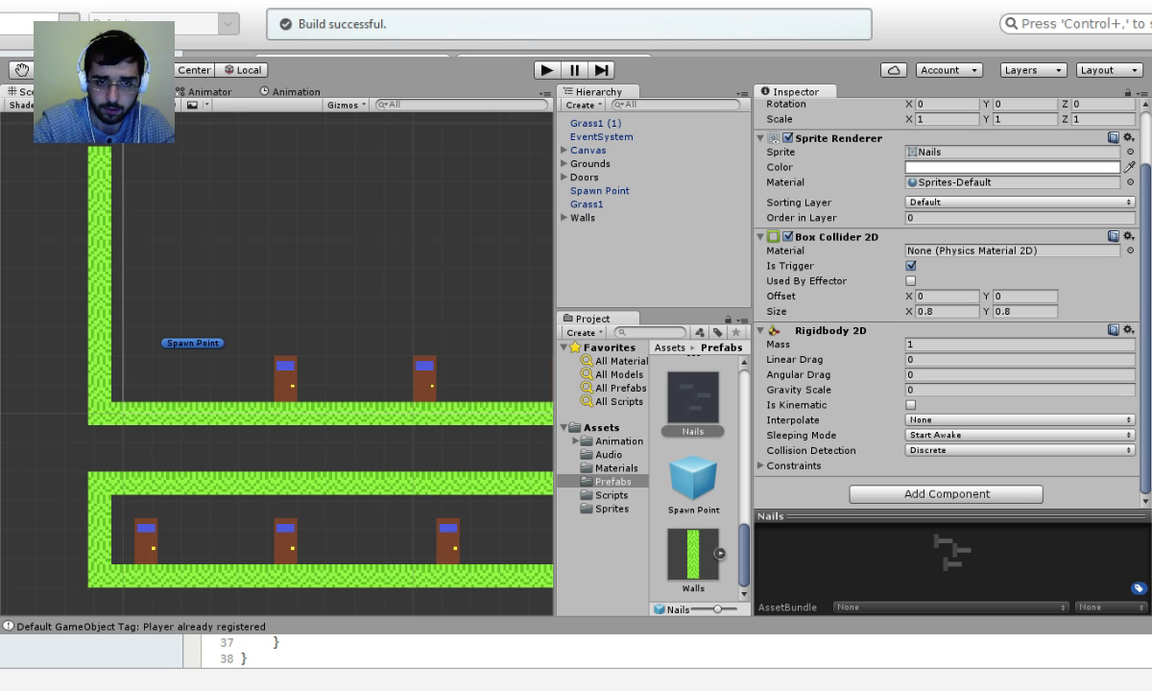
# Place the line projectile.velocity = new Vector2 (projectileSpeed, 0); after the facingRight if/else block in Shooting.cs.
pyautogui.hotkey('ctrl', 'z')
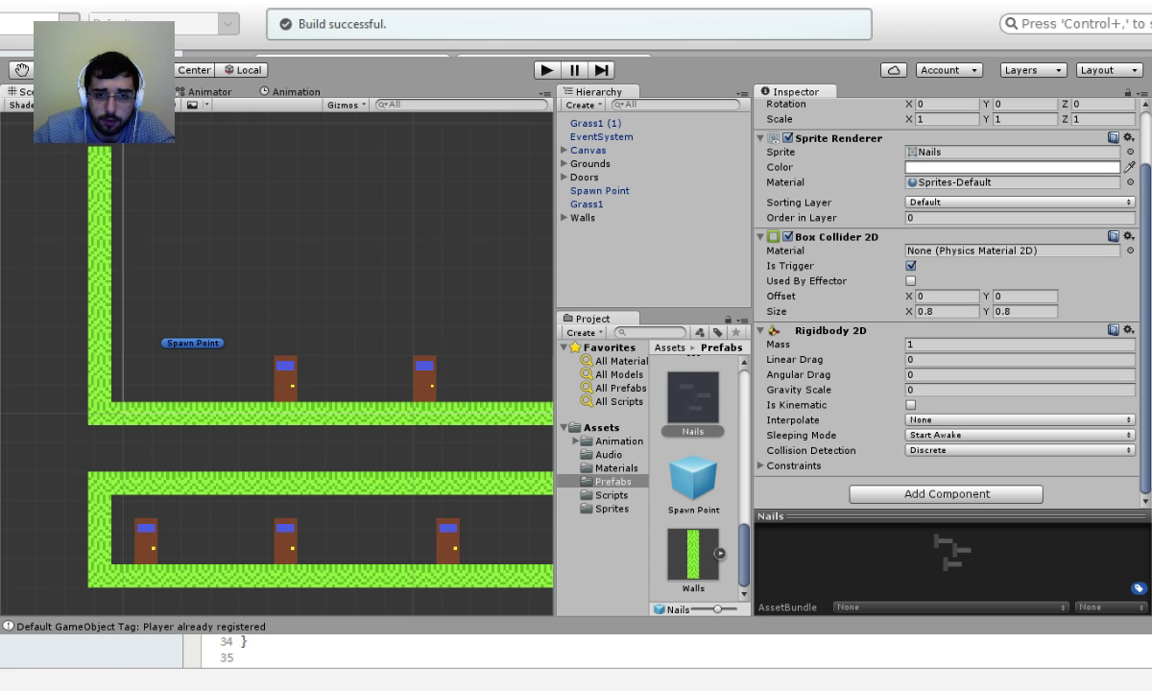
pyautogui.press('Return')
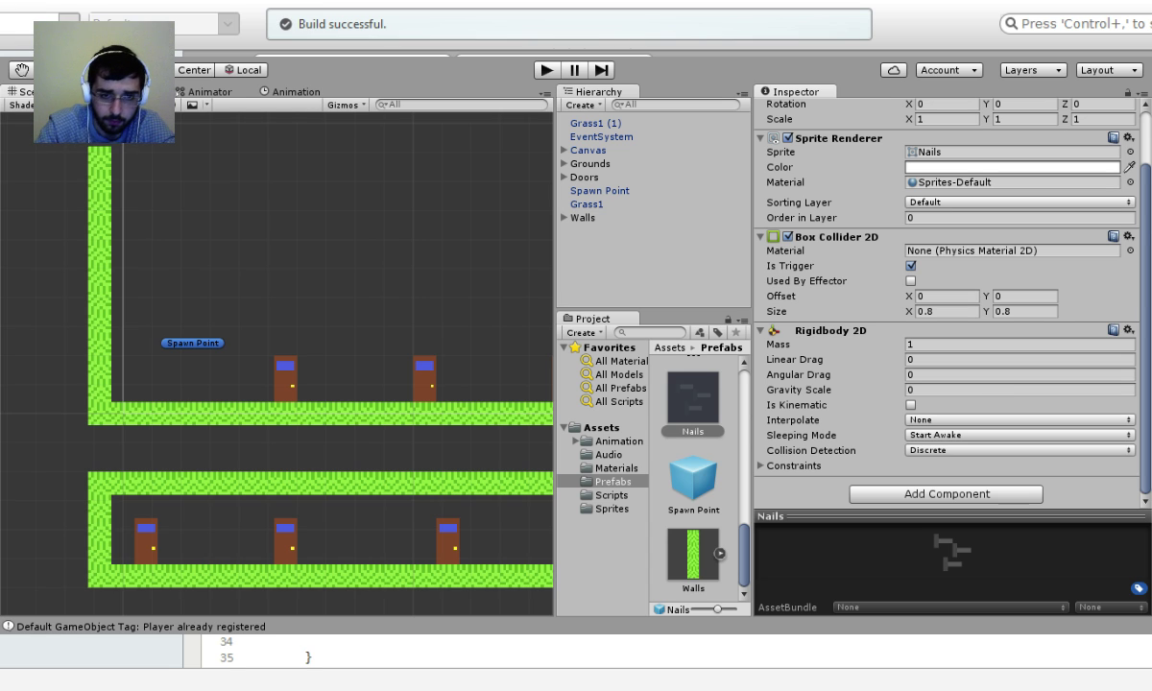
pyautogui.write('projectile.velocity = new Vector2 (projectileSpeed, 0);')
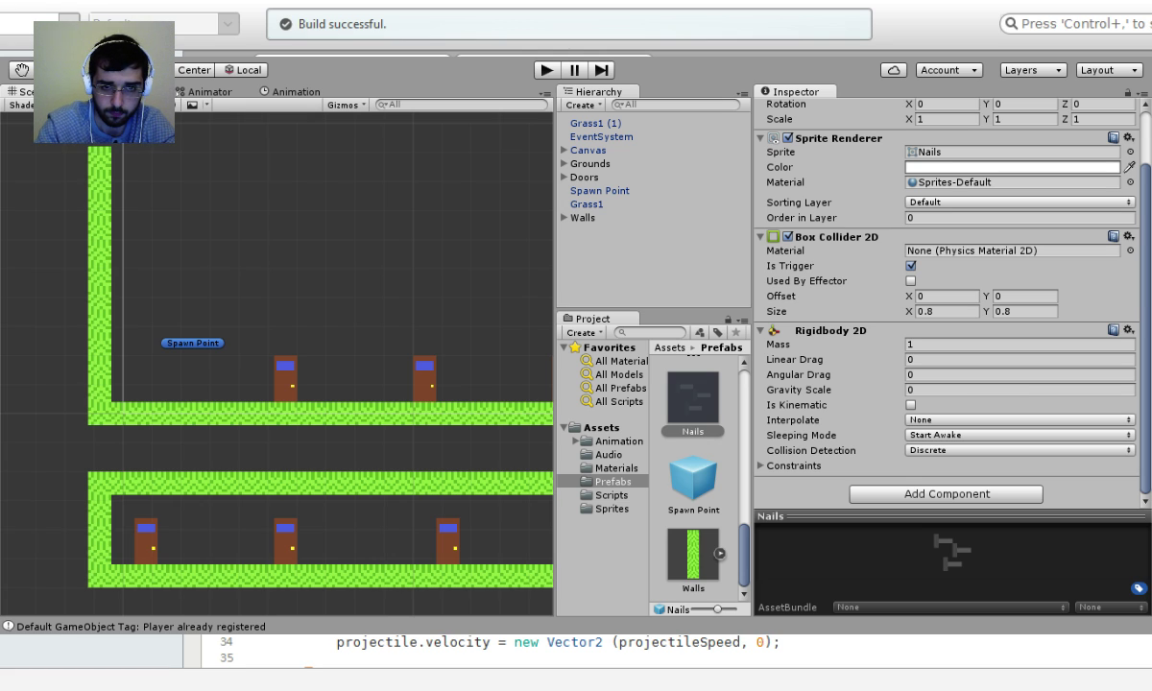
pyautogui.hotkey('ctrl', 'z')
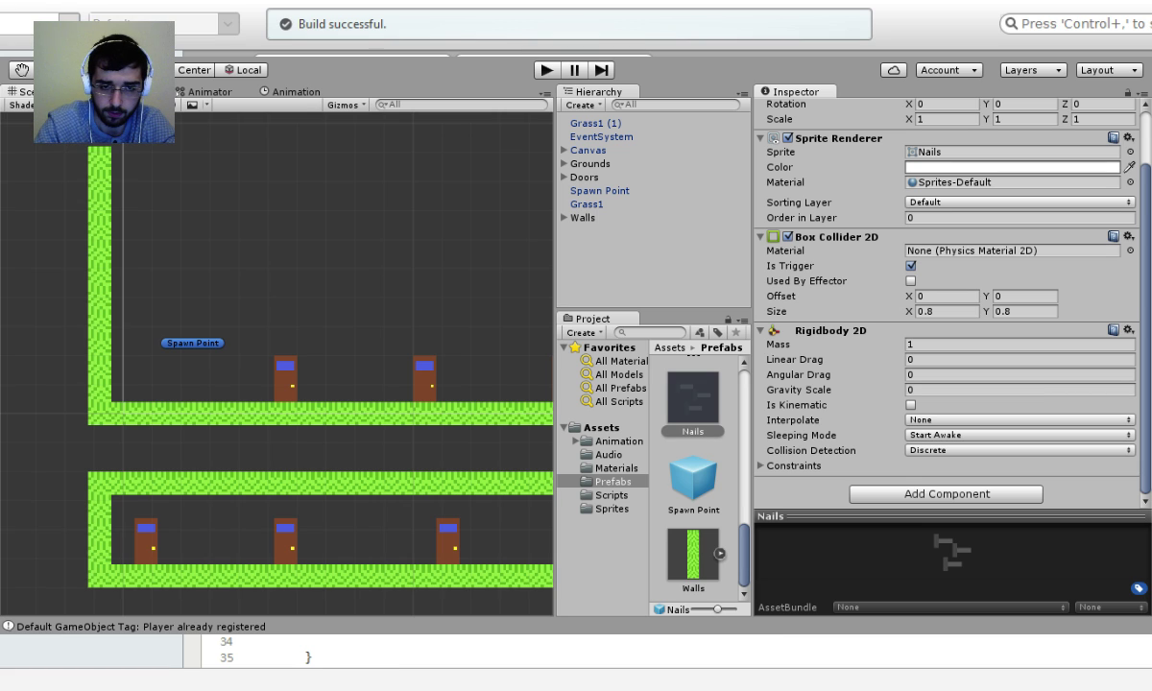
pyautogui.write('projectile.velocity = new Vector2 (projectileSpeed, 0);')
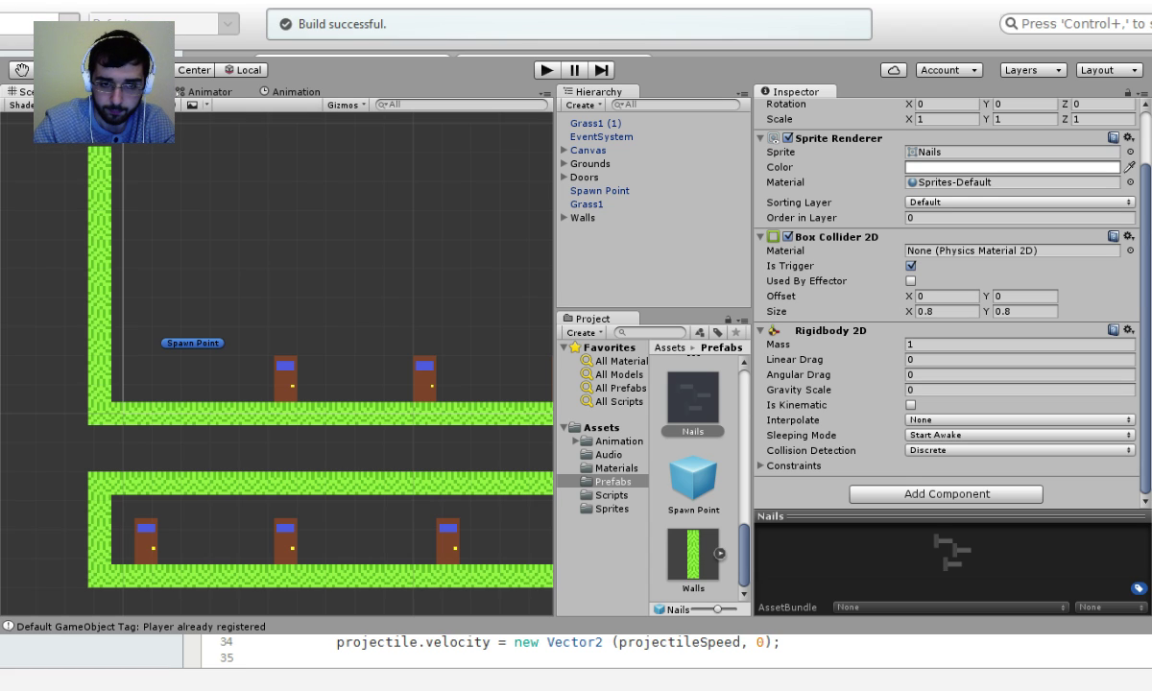
pyautogui.hotkey('ctrl', 'z')
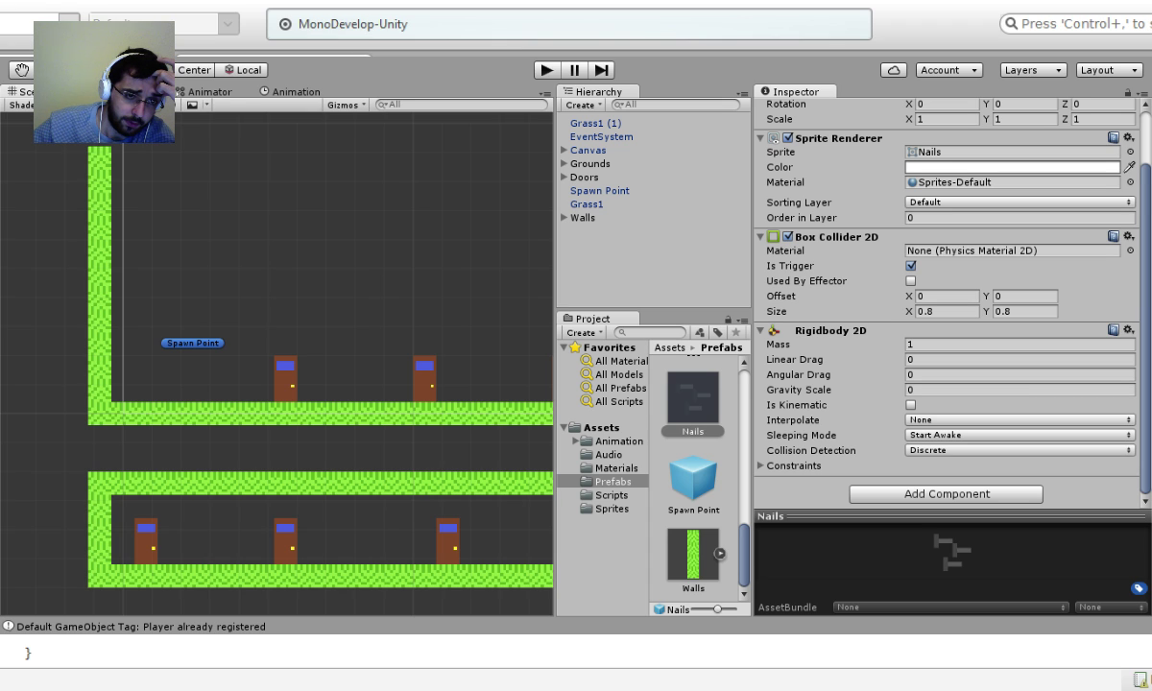
pyautogui.scroll(1, 576, 648)
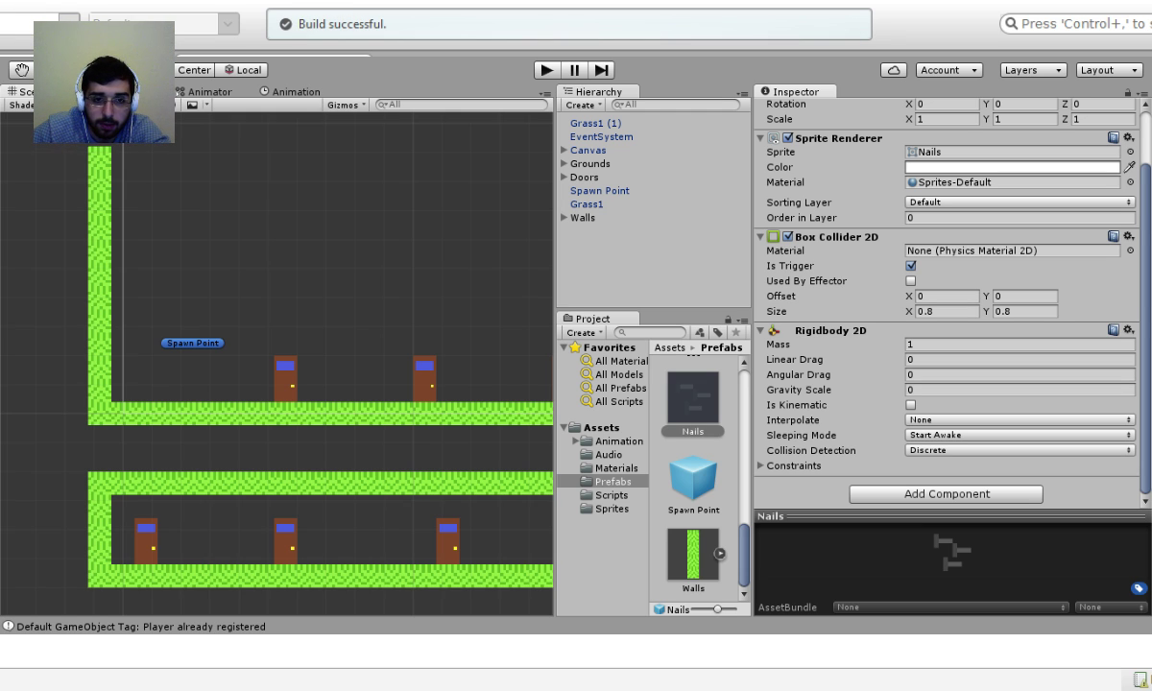
# In the else block of Shooting.cs, make theScale read from projectile.transform.localScale instead of the character's own transform.
pyautogui.hotkey('alt', 'Tab')
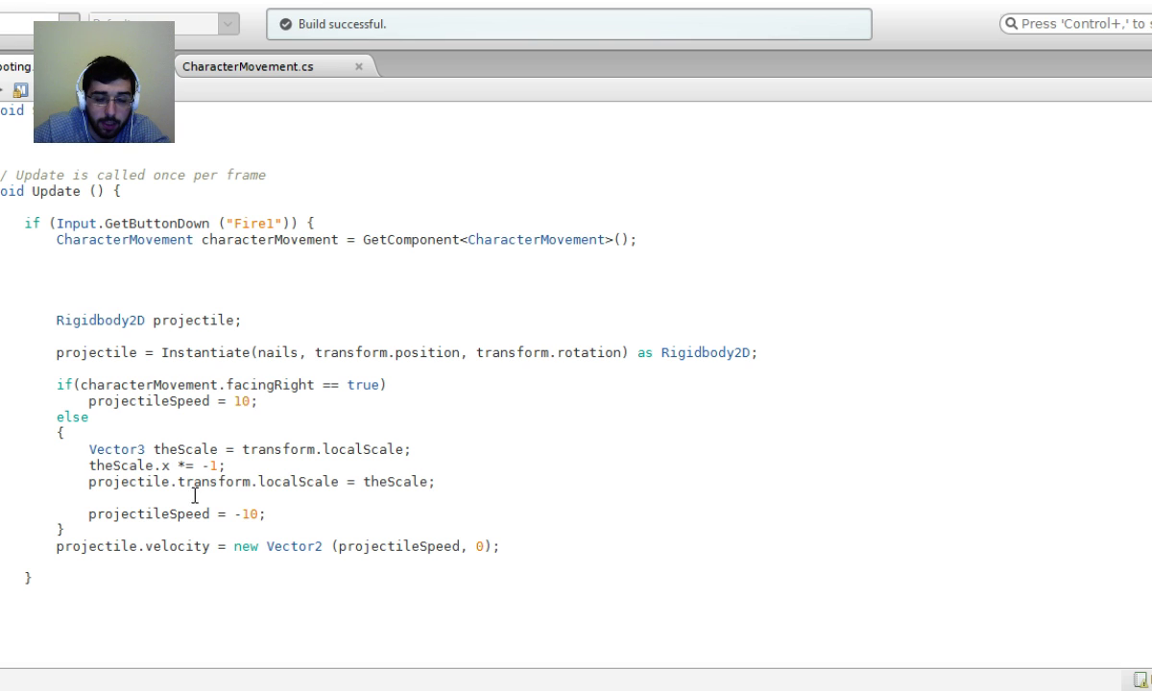
pyautogui.moveTo(179, 480); pyautogui.dragTo(93, 488)
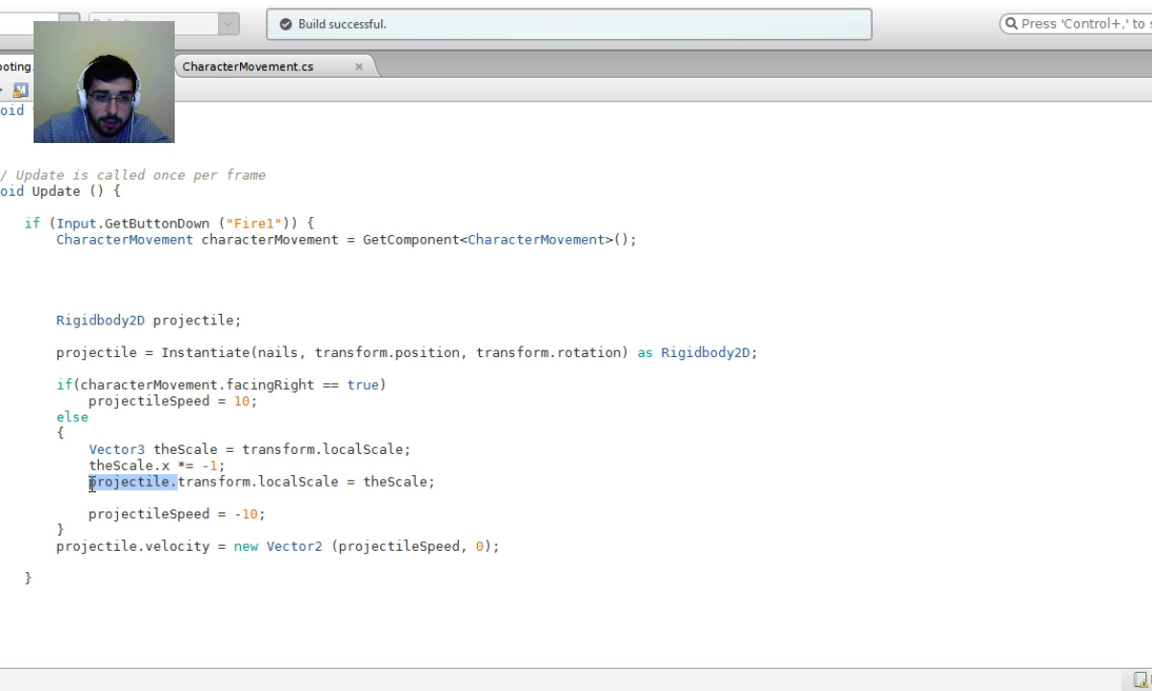
pyautogui.click(244, 448)
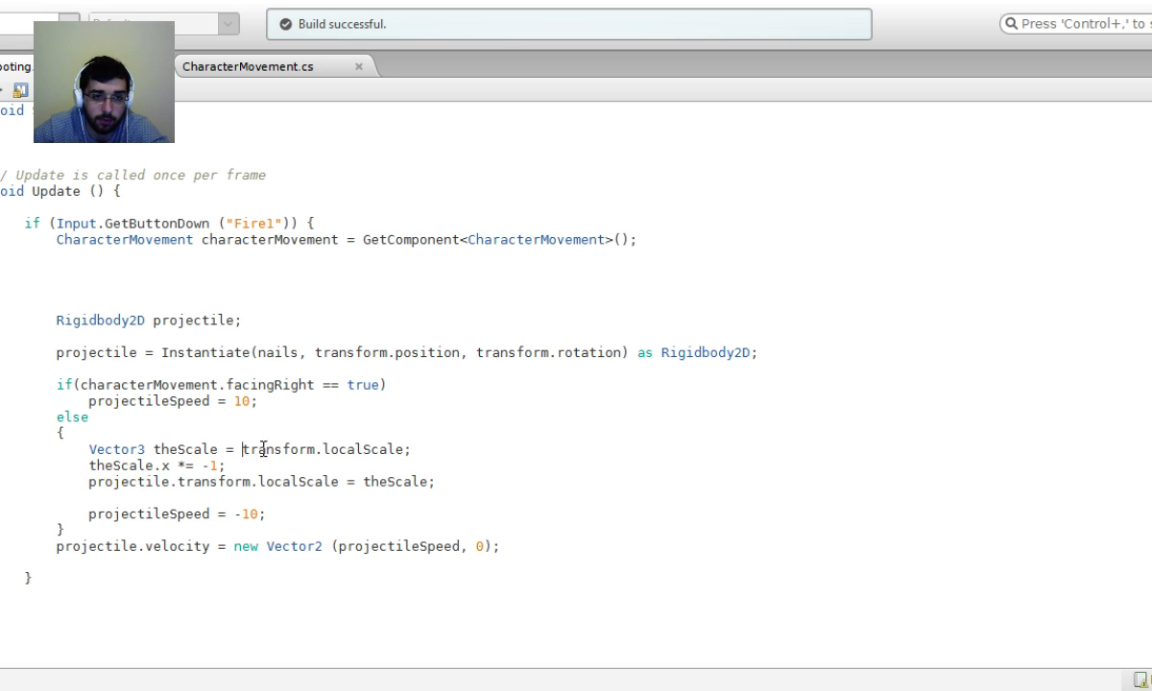
pyautogui.write('projectile.')
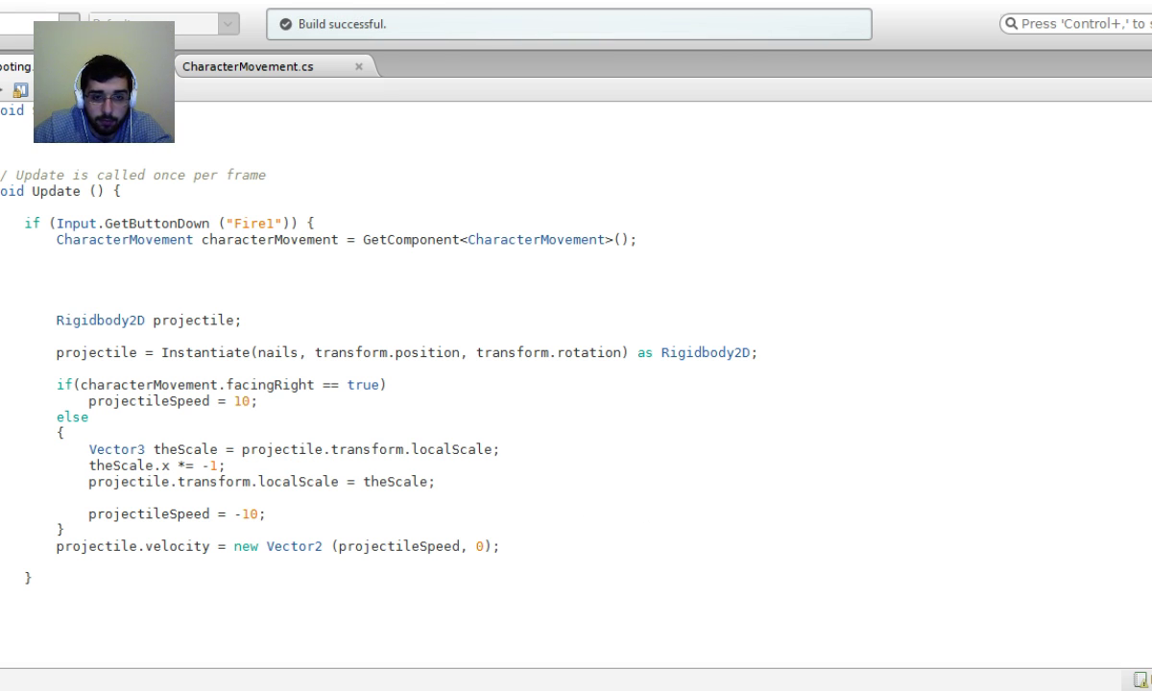
# Play-test the flipped nails in Unity by firing right, then left while jumping, and stop the game.
pyautogui.hotkey('alt', 'Tab')
pyautogui.click(546, 69)
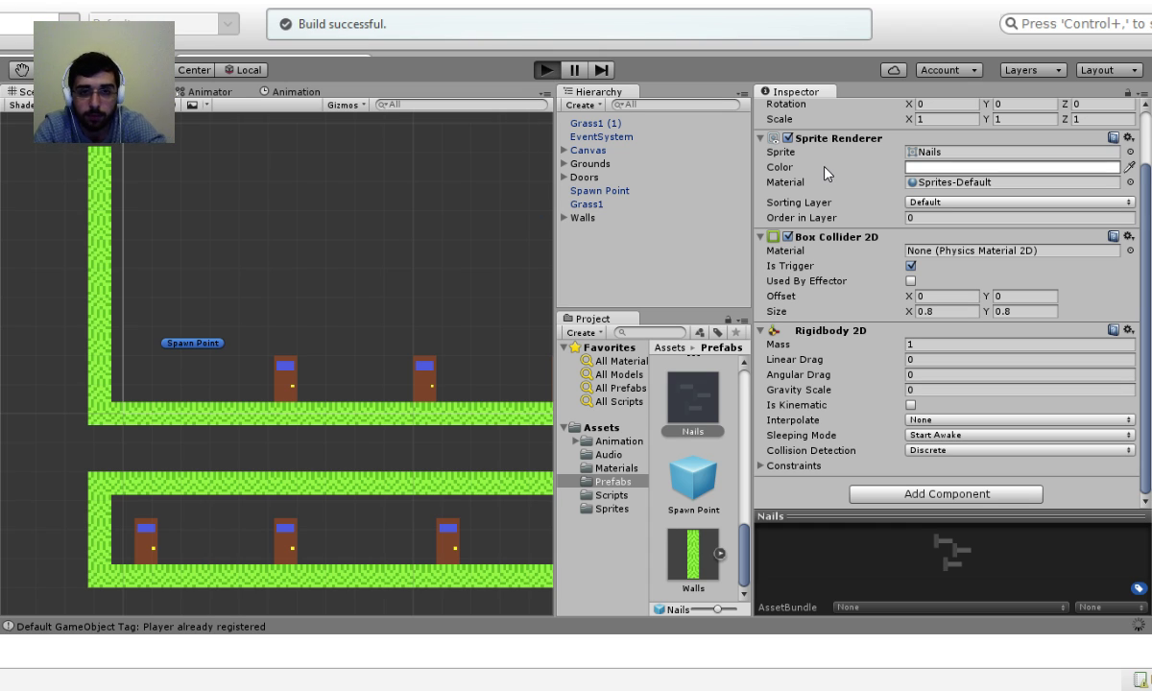
pyautogui.press('Right')
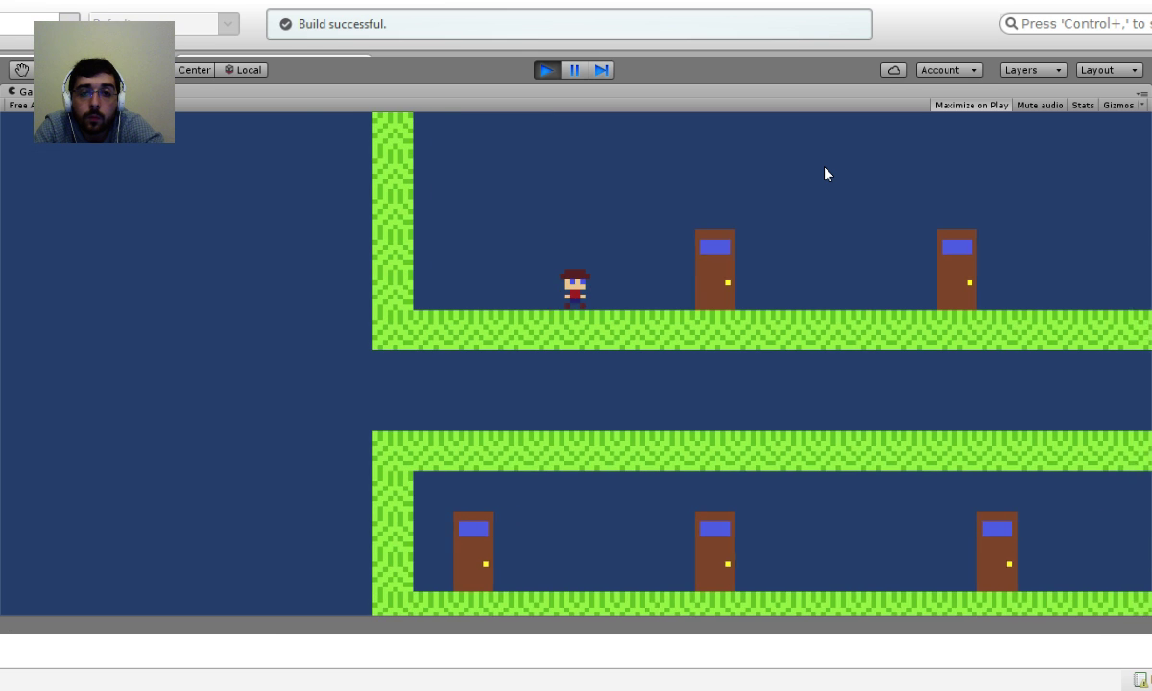
pyautogui.press('Right')
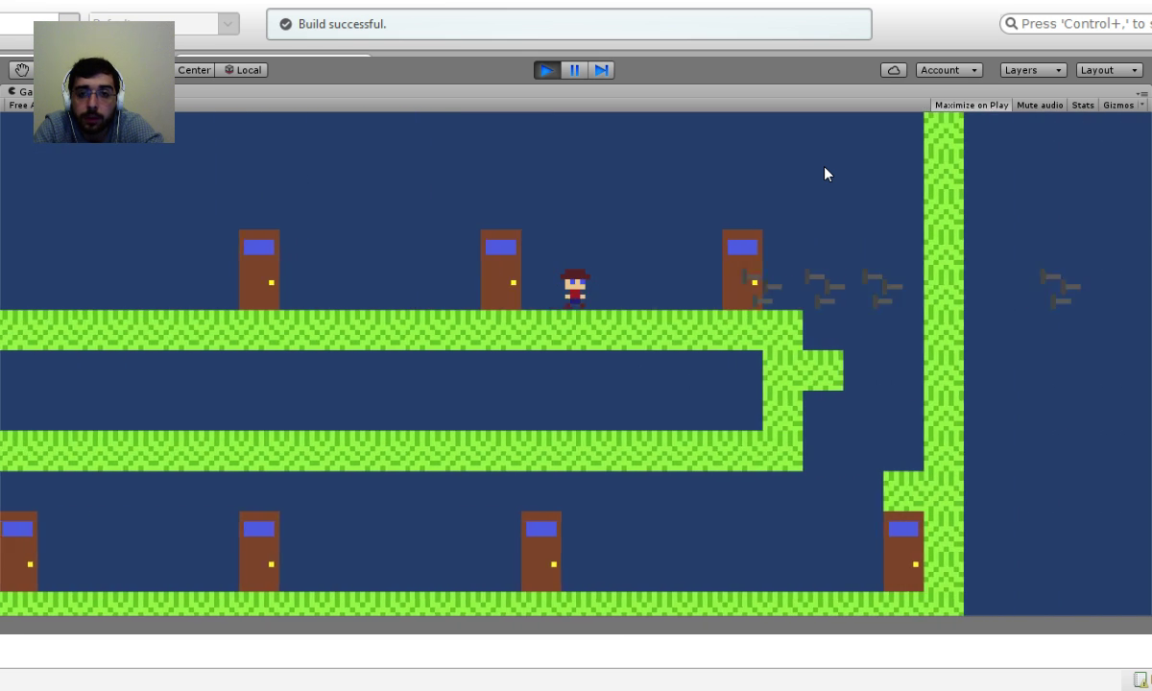
pyautogui.press('Left')
pyautogui.press('Up')
pyautogui.press('Up')
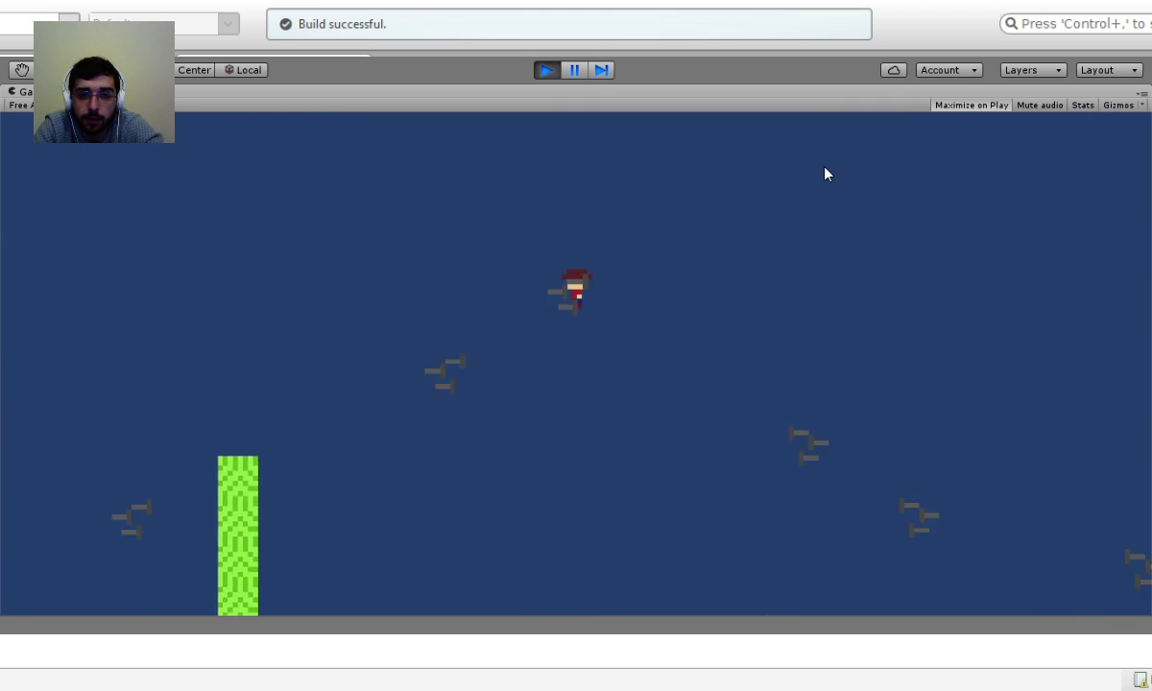
pyautogui.click(546, 72)
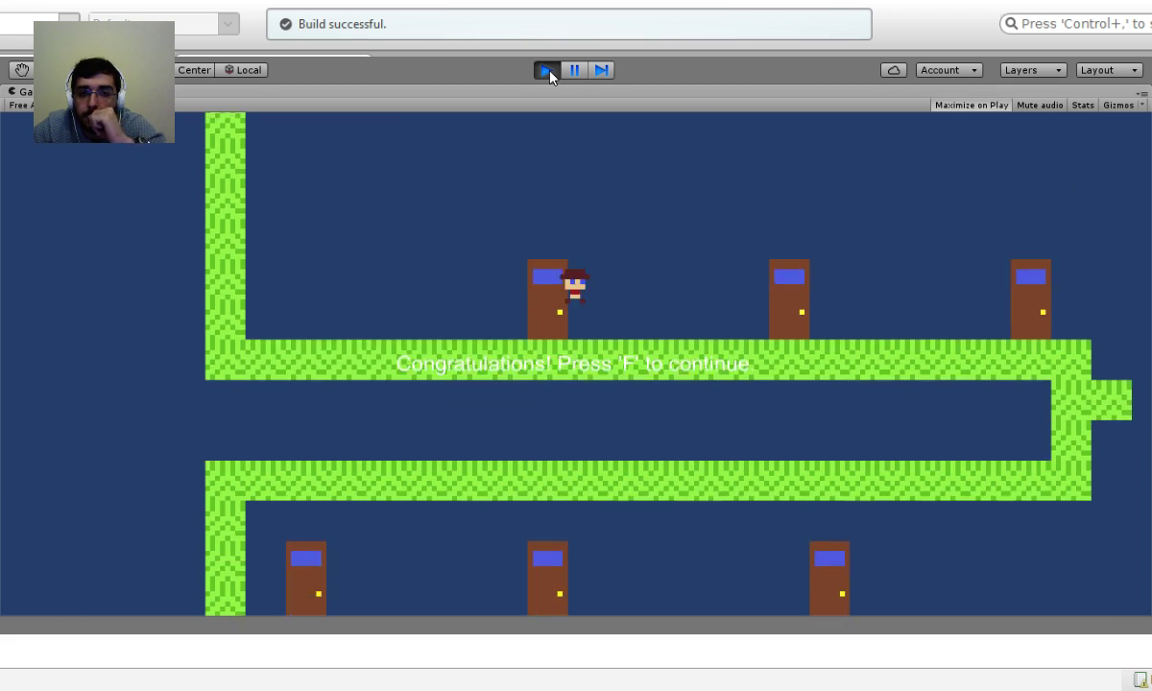
pyautogui.click(548, 72)
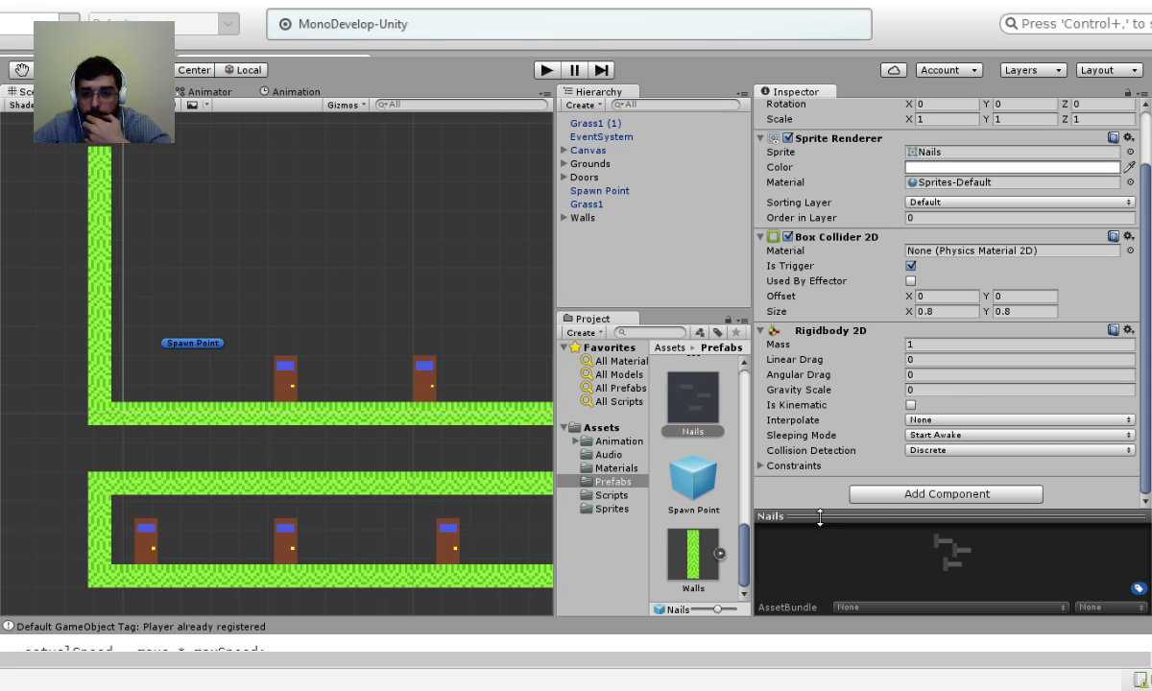
# Set What Is Ground to Ground in the Character Movement script of the Character prefab.
pyautogui.click(704, 547)
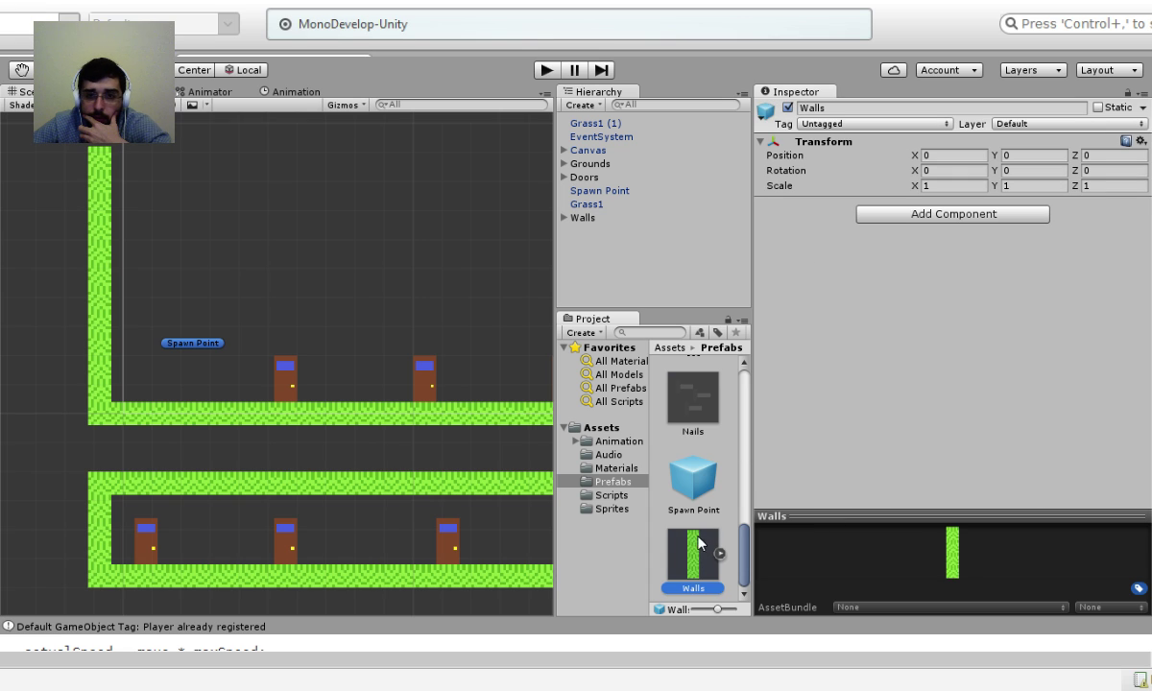
pyautogui.click(693, 485)
pyautogui.scroll(2, 692, 490)
pyautogui.scroll(6, 693, 492)
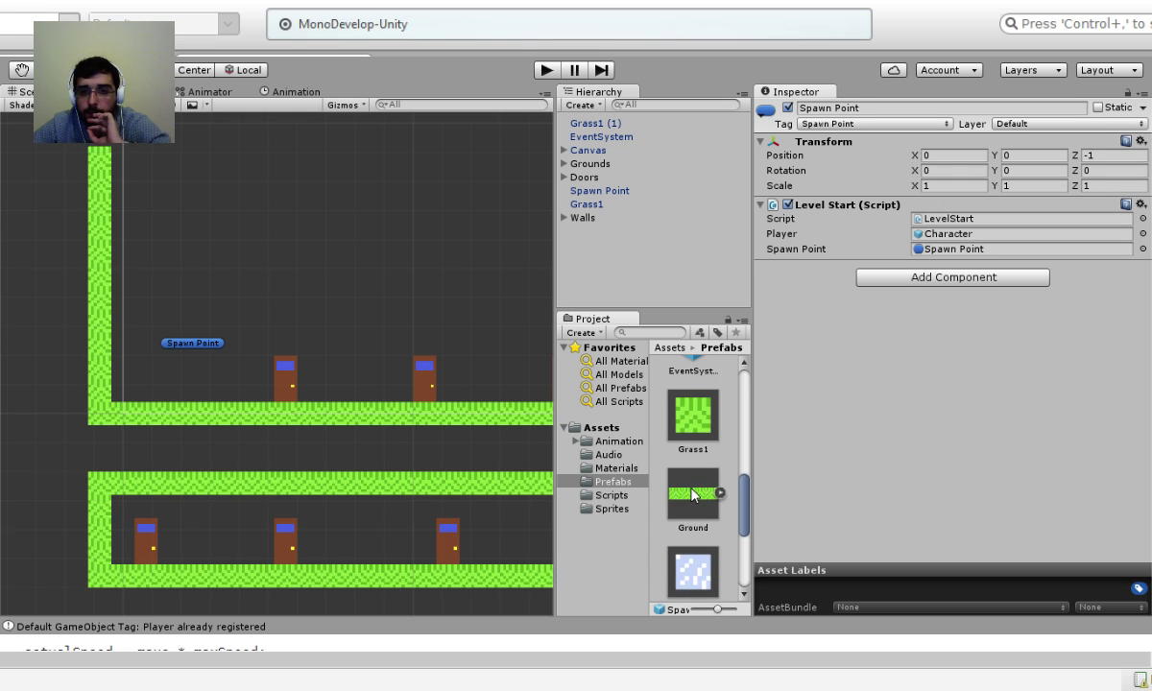
pyautogui.click(712, 483)
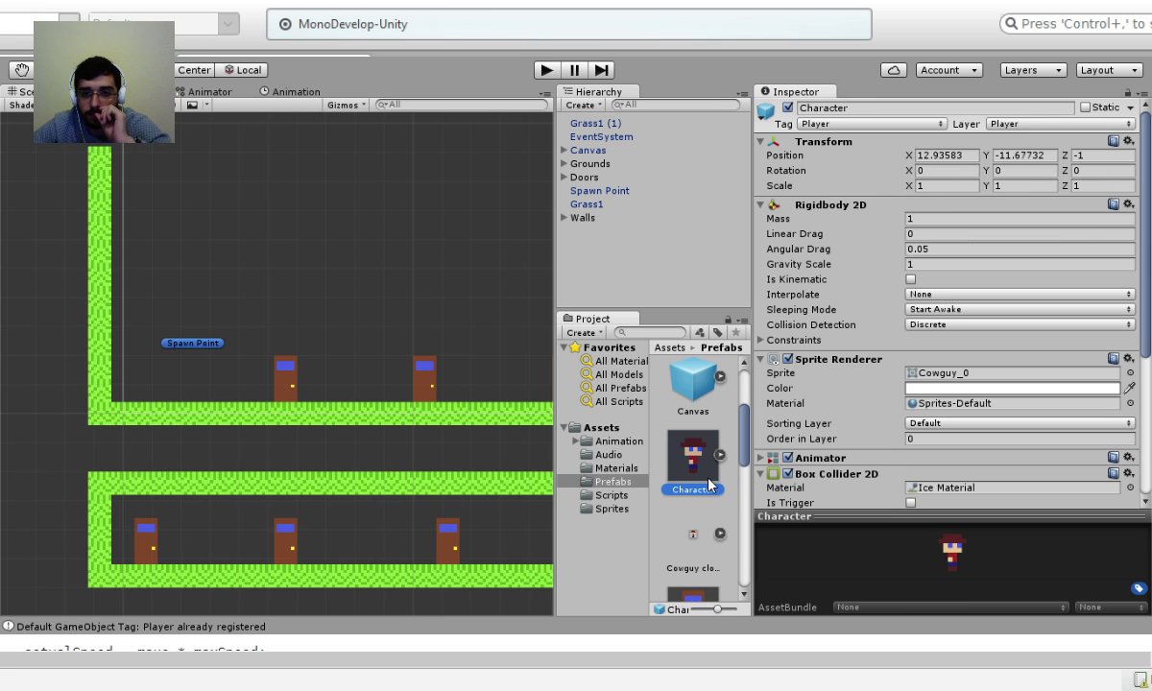
pyautogui.scroll(-2, 859, 386)
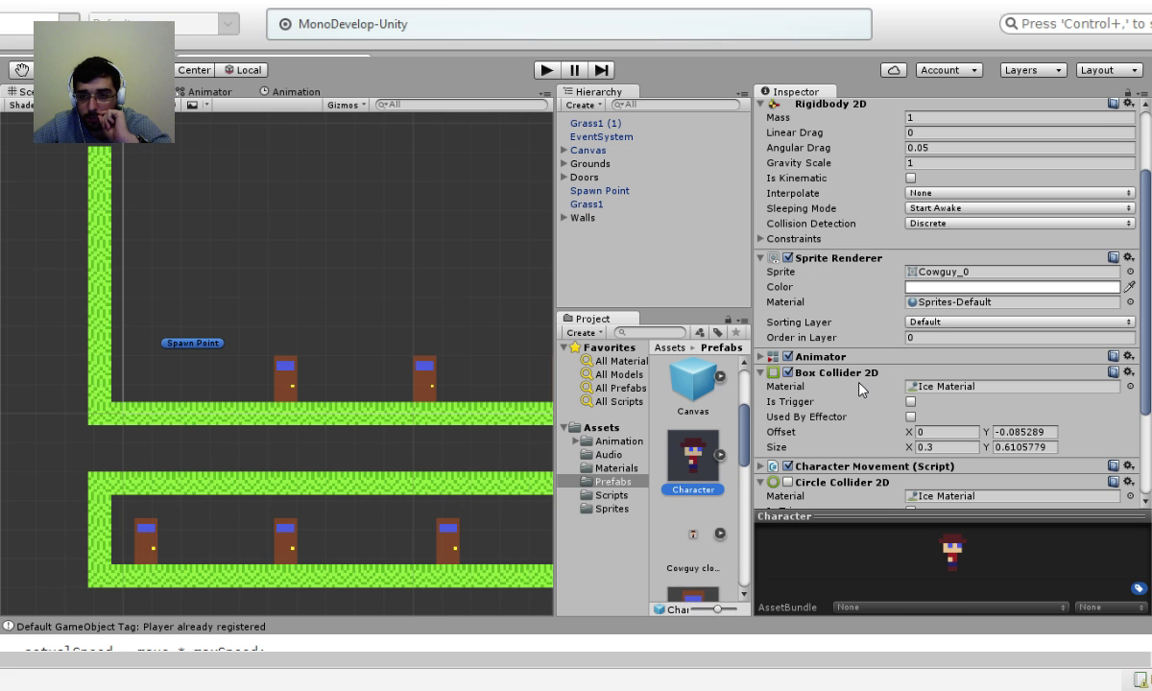
pyautogui.scroll(-3, 863, 388)
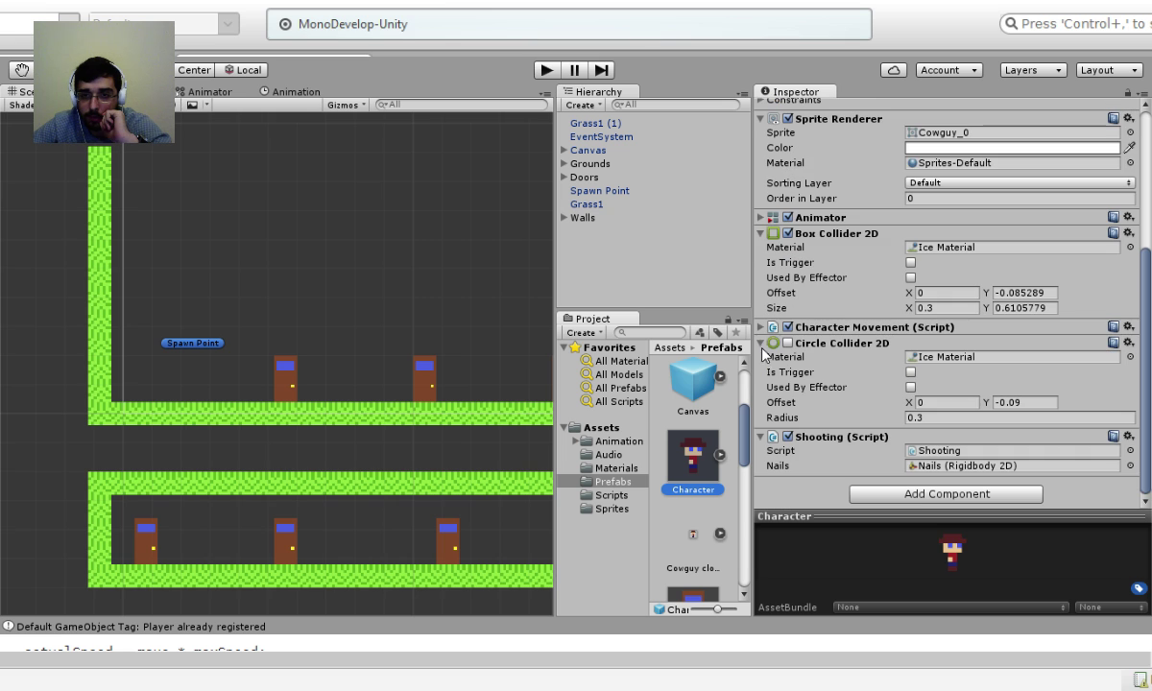
pyautogui.click(762, 352)
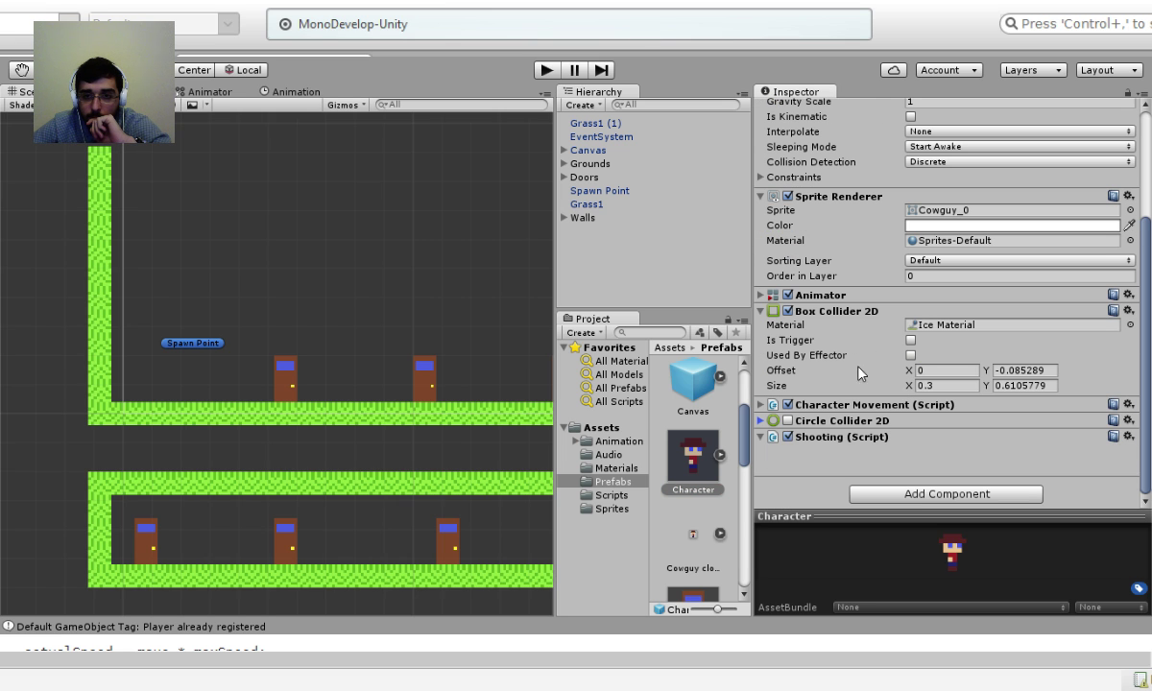
pyautogui.click(762, 404)
pyautogui.scroll(-5, 849, 412)
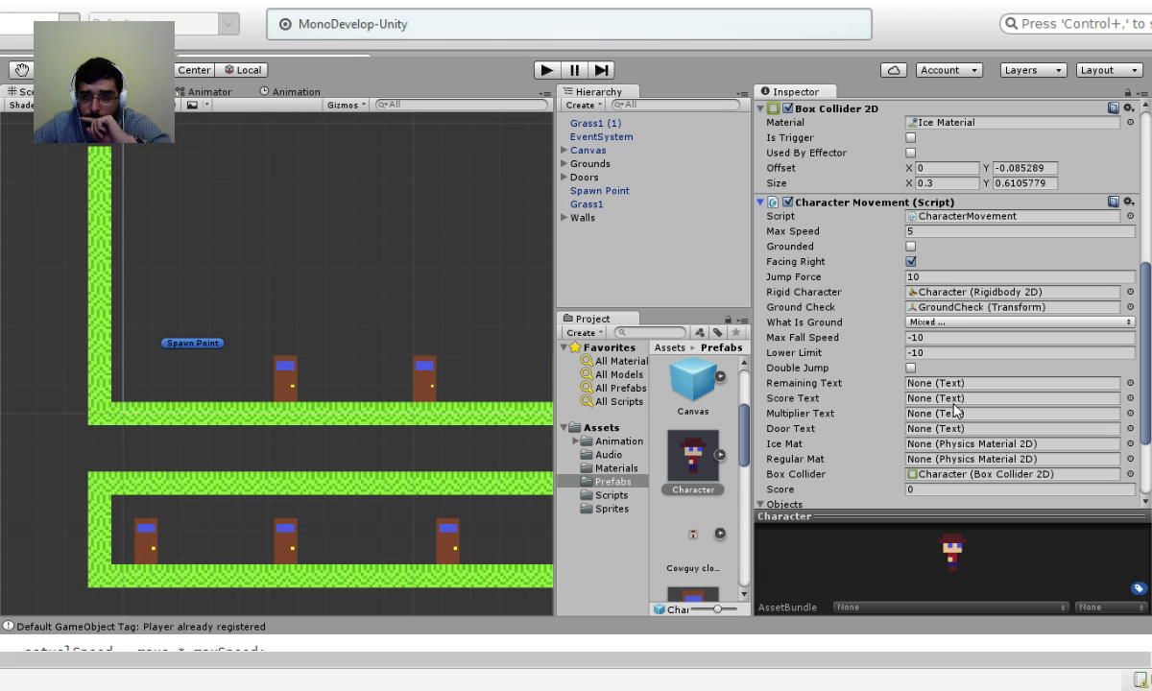
pyautogui.click(907, 323)
pyautogui.click(962, 337)
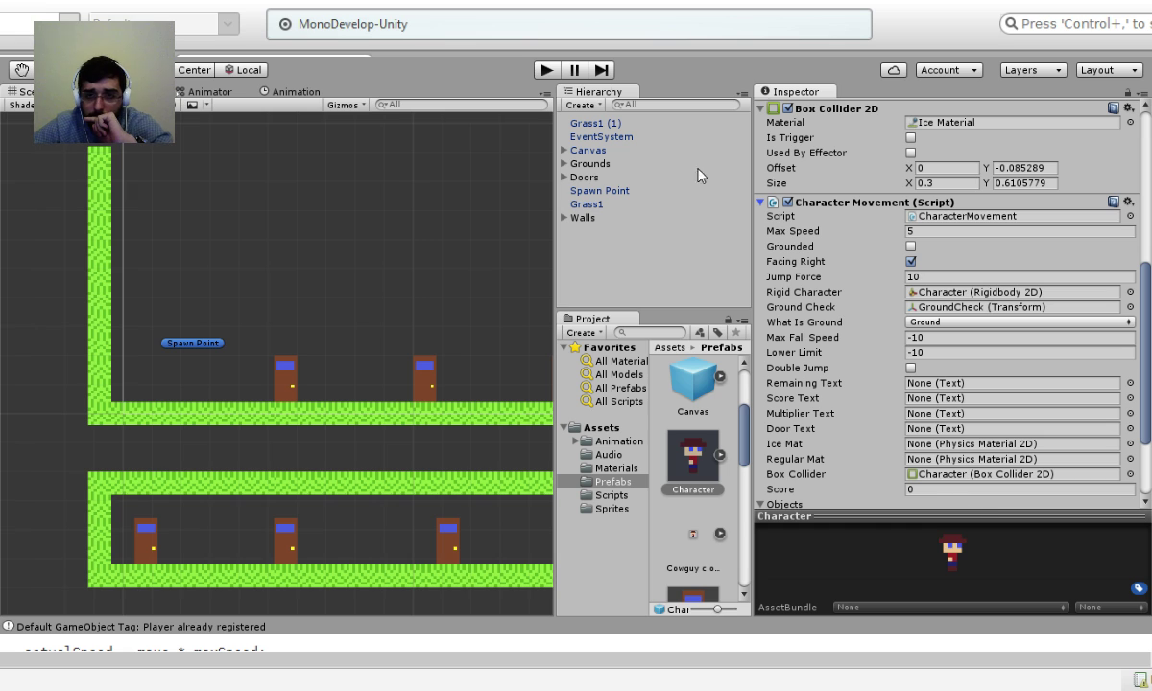
# Play-test the ground detection by running, jumping repeatedly and firing nails in both directions above the upper floor.
pyautogui.click(548, 71)
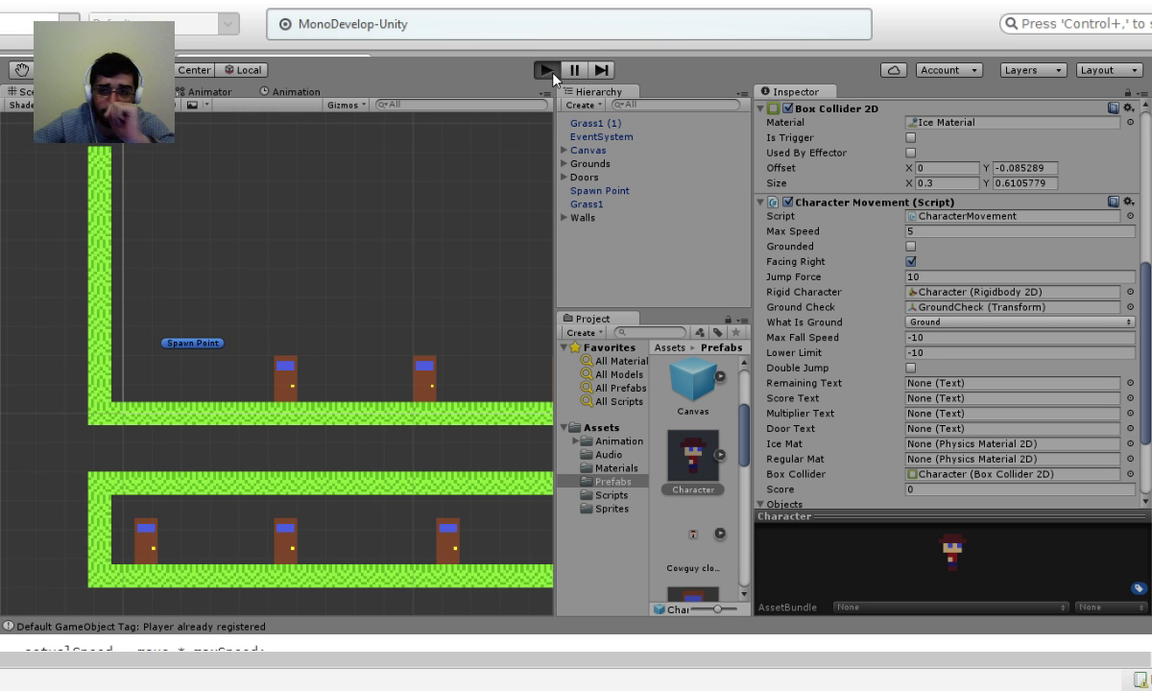
pyautogui.press('Right')
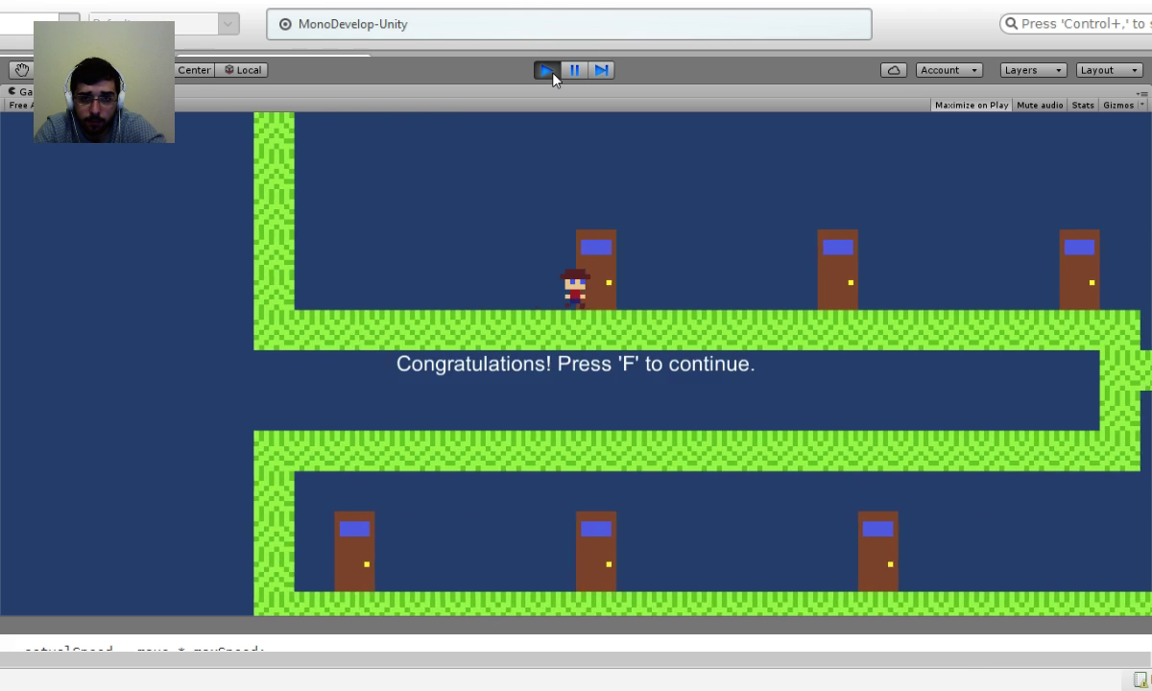
pyautogui.press('f')
pyautogui.press('Left')
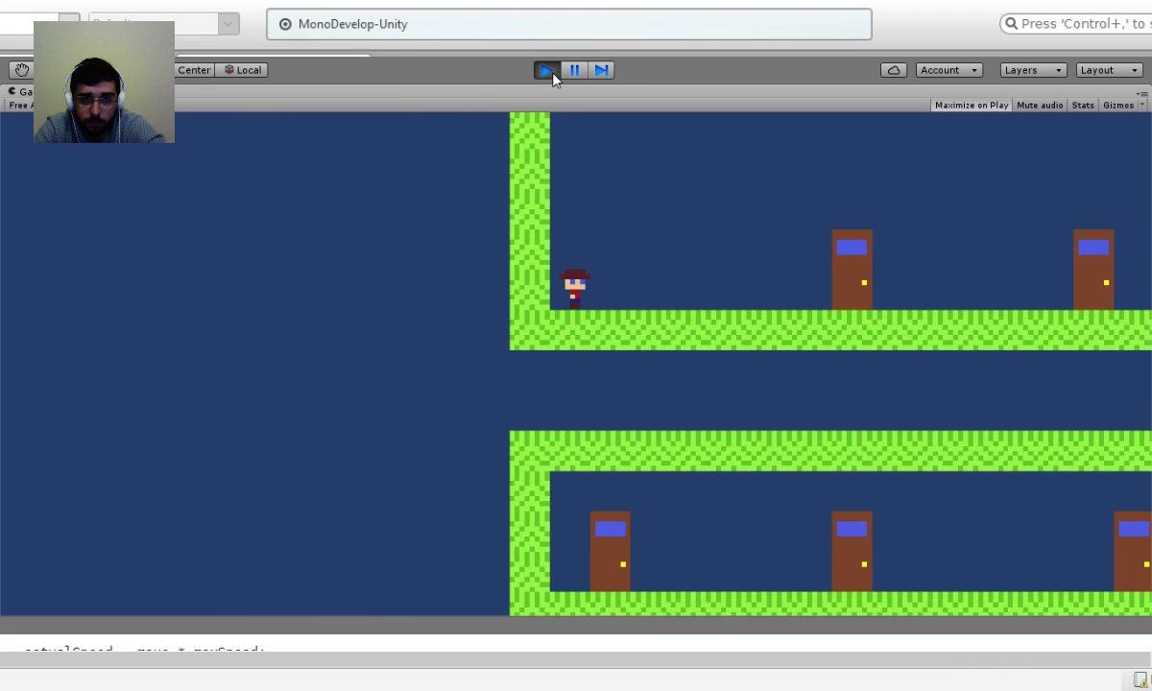
pyautogui.press('Right')
pyautogui.press('Left')
pyautogui.press('space')
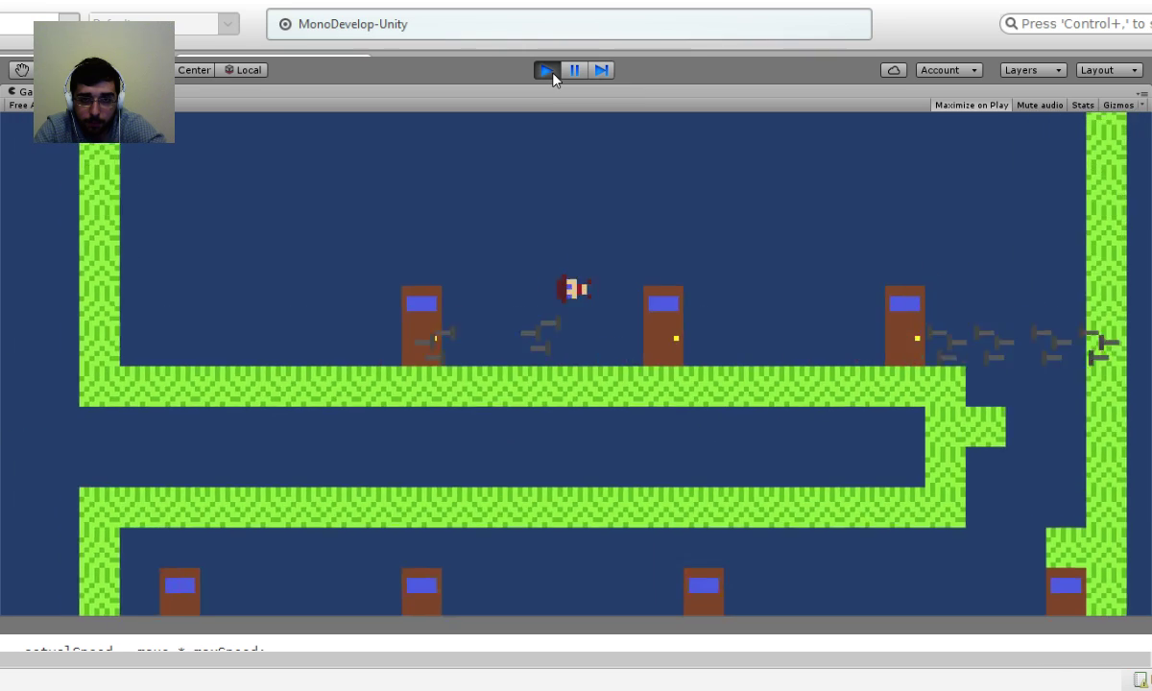
pyautogui.press('Right')
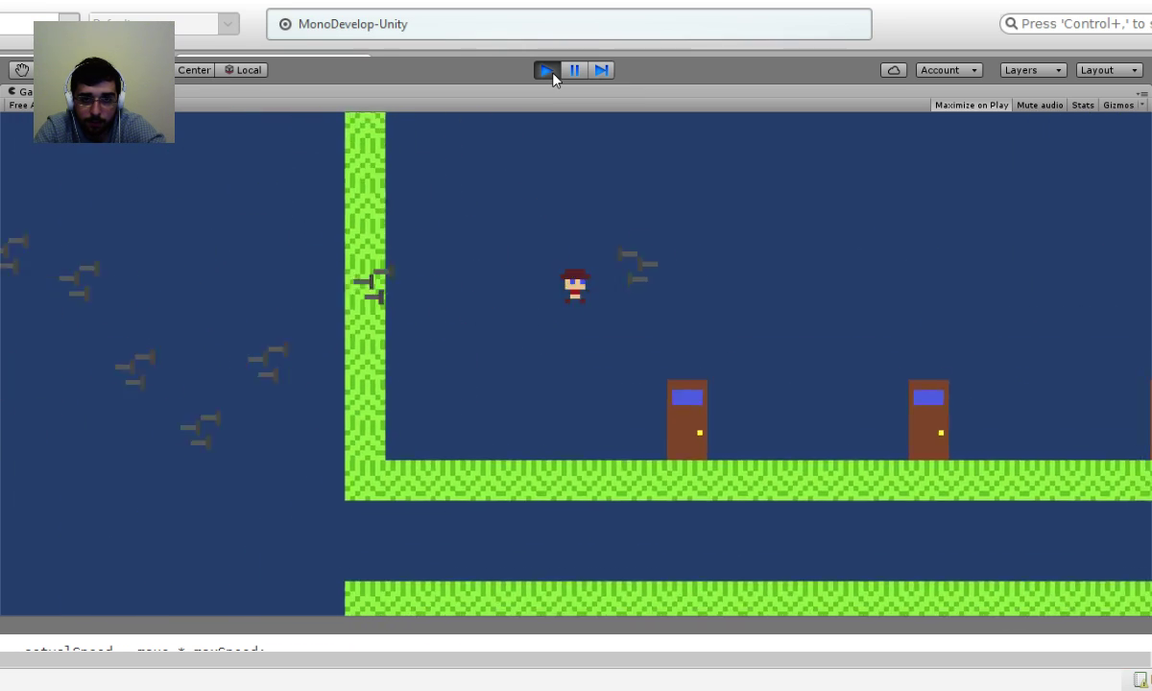
pyautogui.press('Right')
pyautogui.press('space')
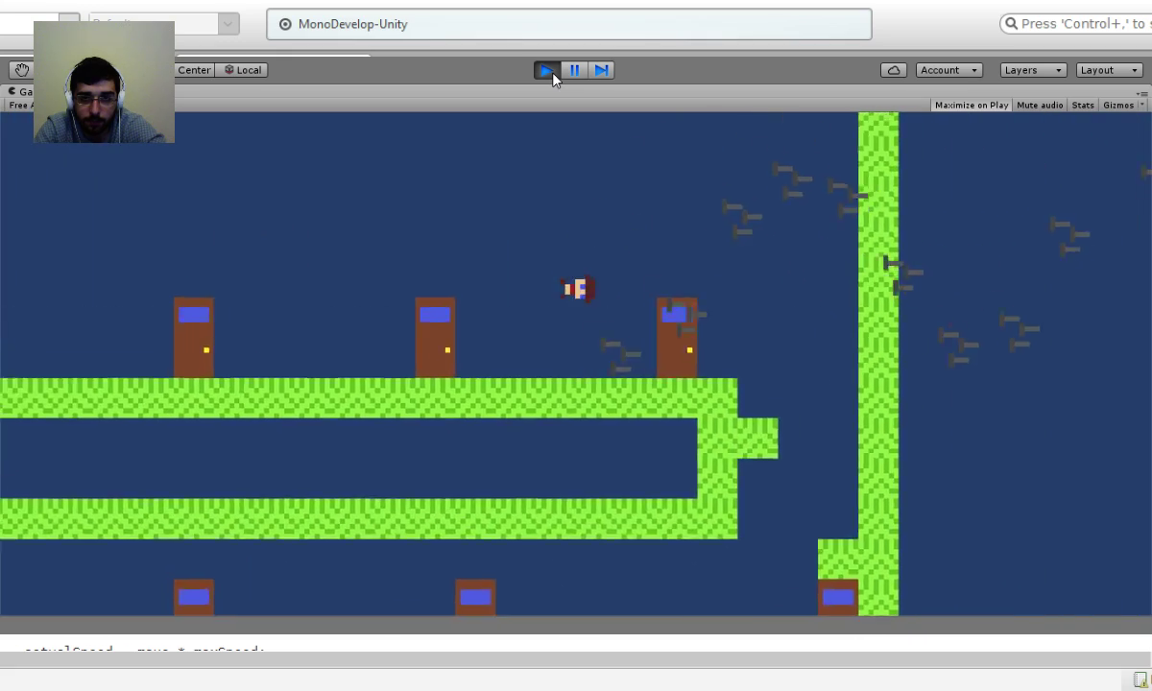
pyautogui.press('Left')
pyautogui.press('space')
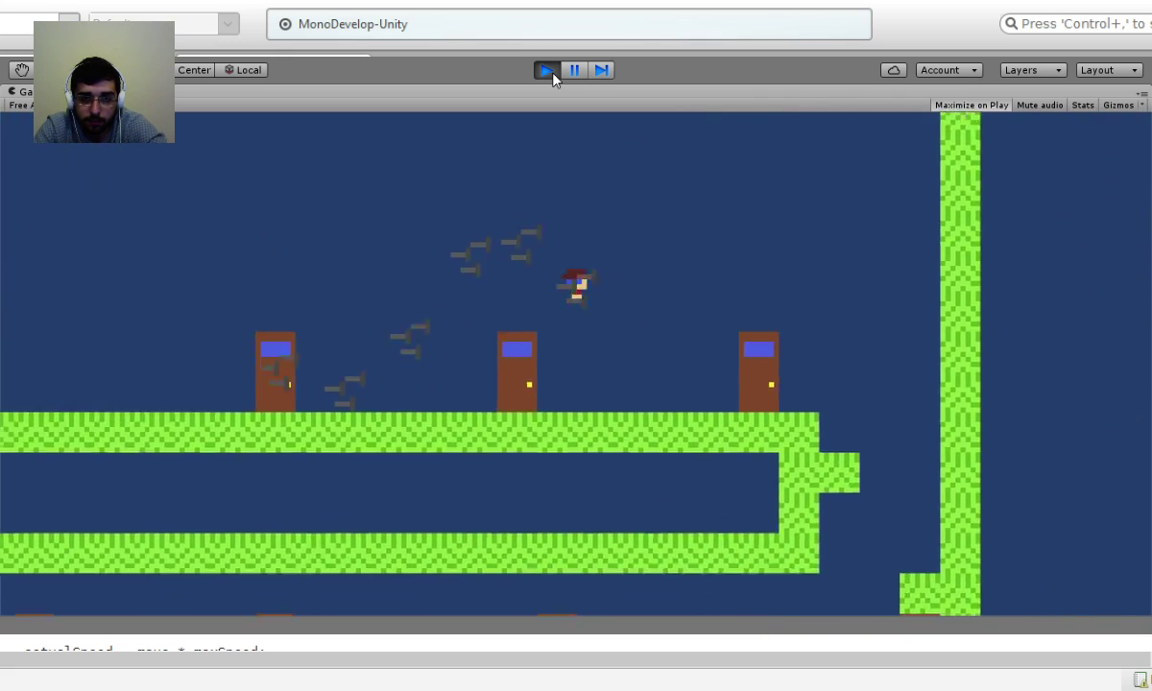
# Fire nails both ways while walking the upper floor and the lower corridor, and stop the game.
pyautogui.press('Right')
pyautogui.press('Right')
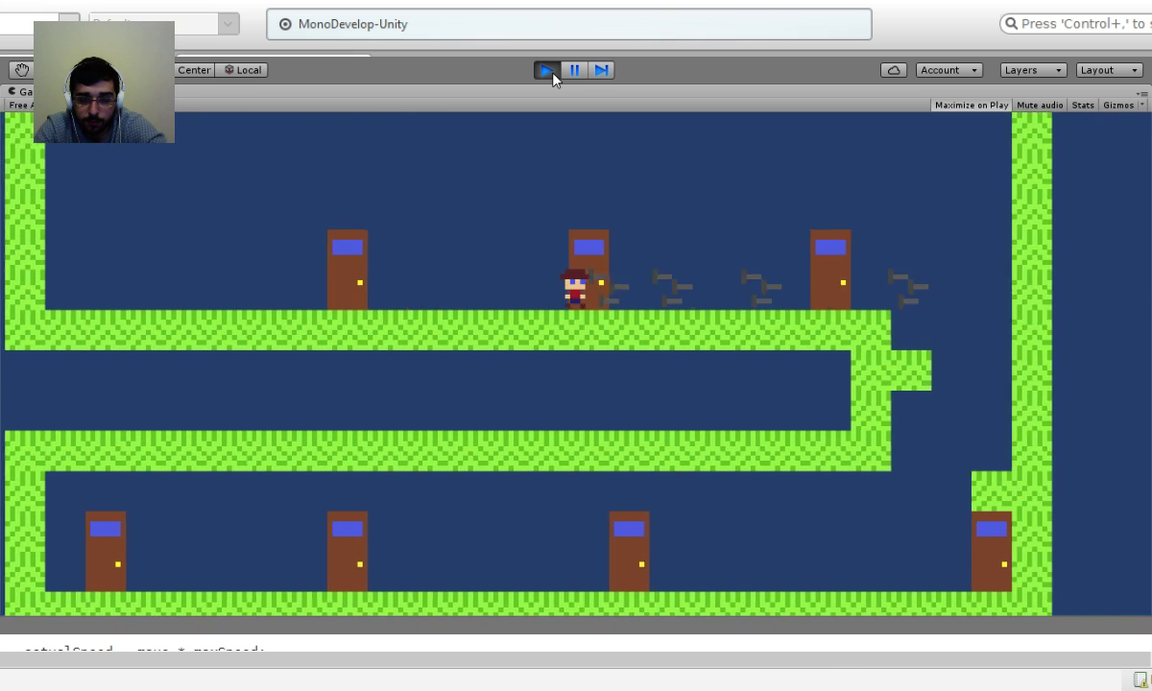
pyautogui.press('Right')
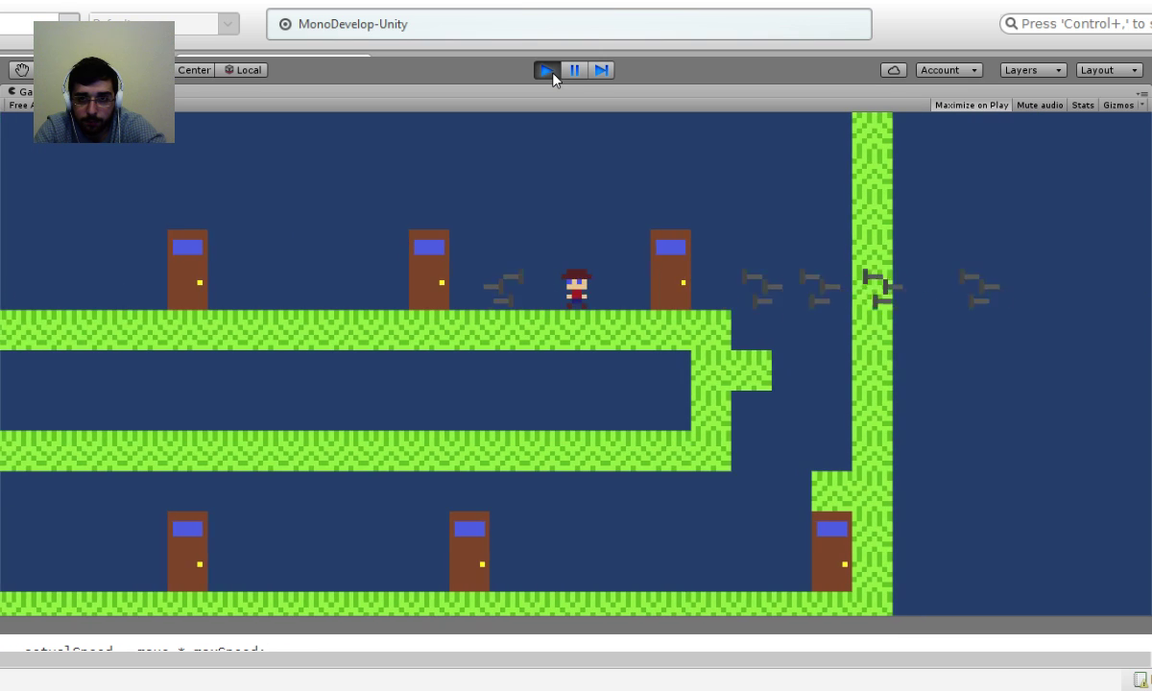
pyautogui.press('Left')
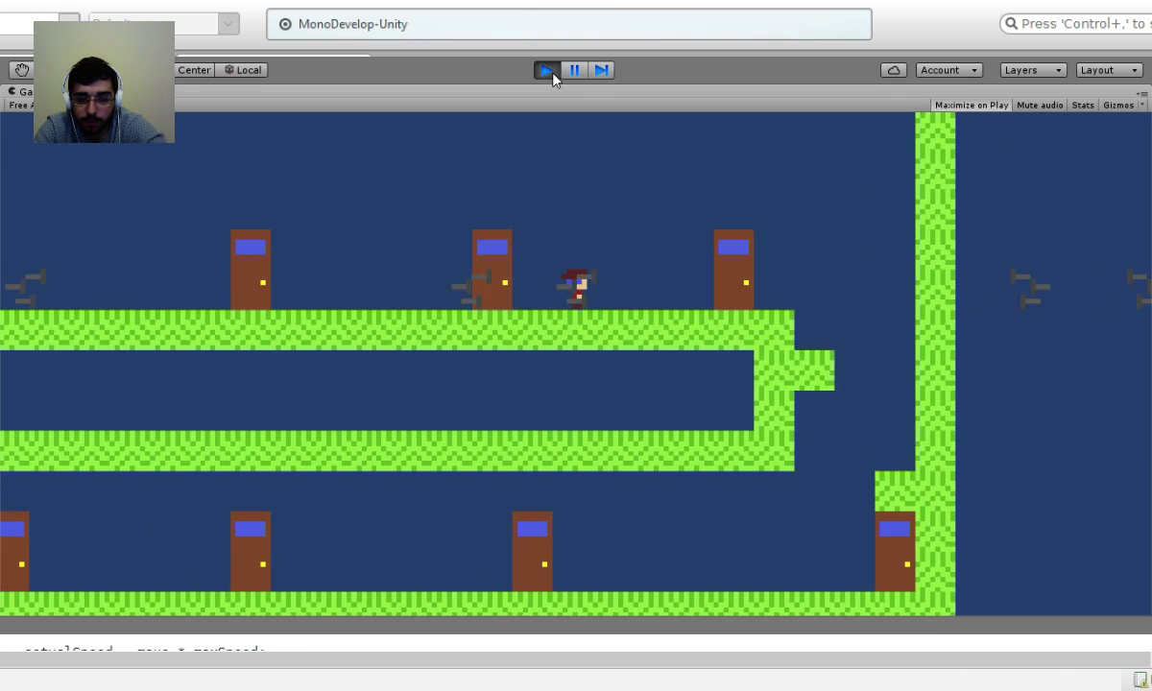
pyautogui.press('Left')
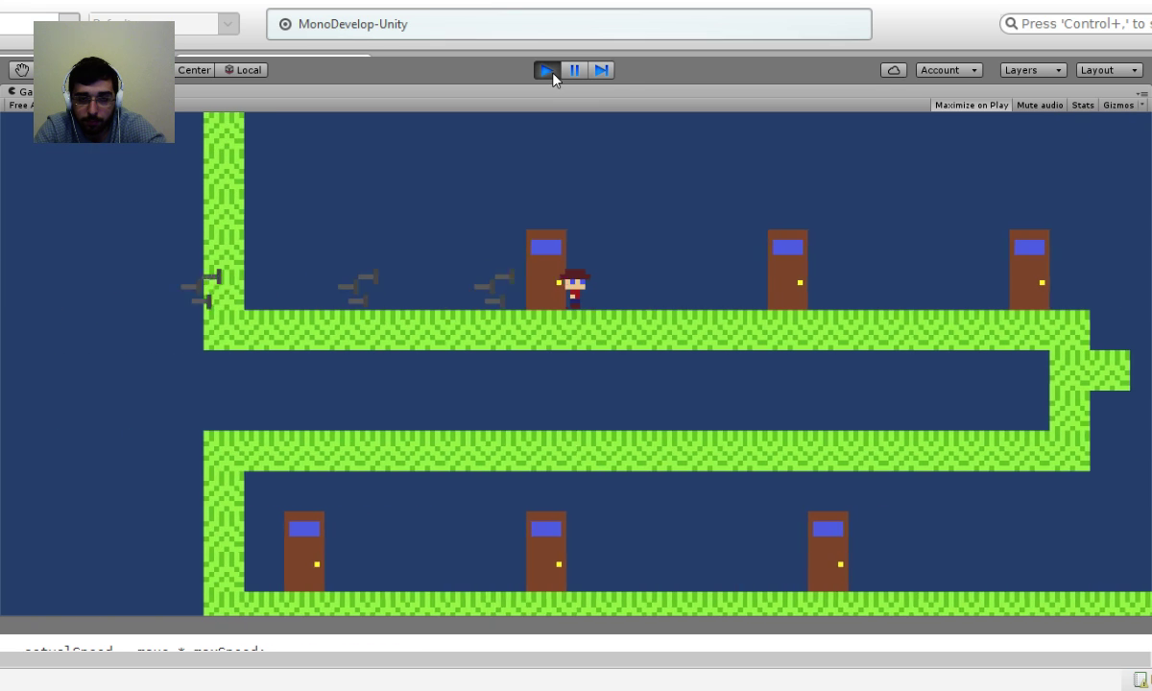
pyautogui.press('Right')
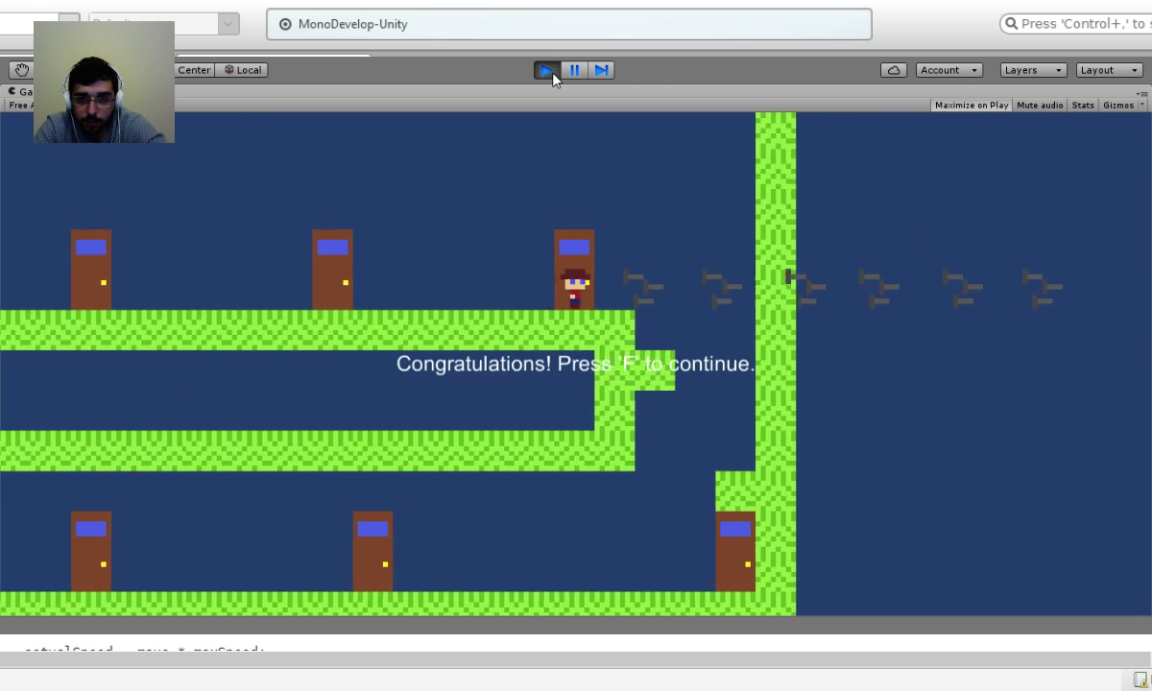
pyautogui.press('Left')
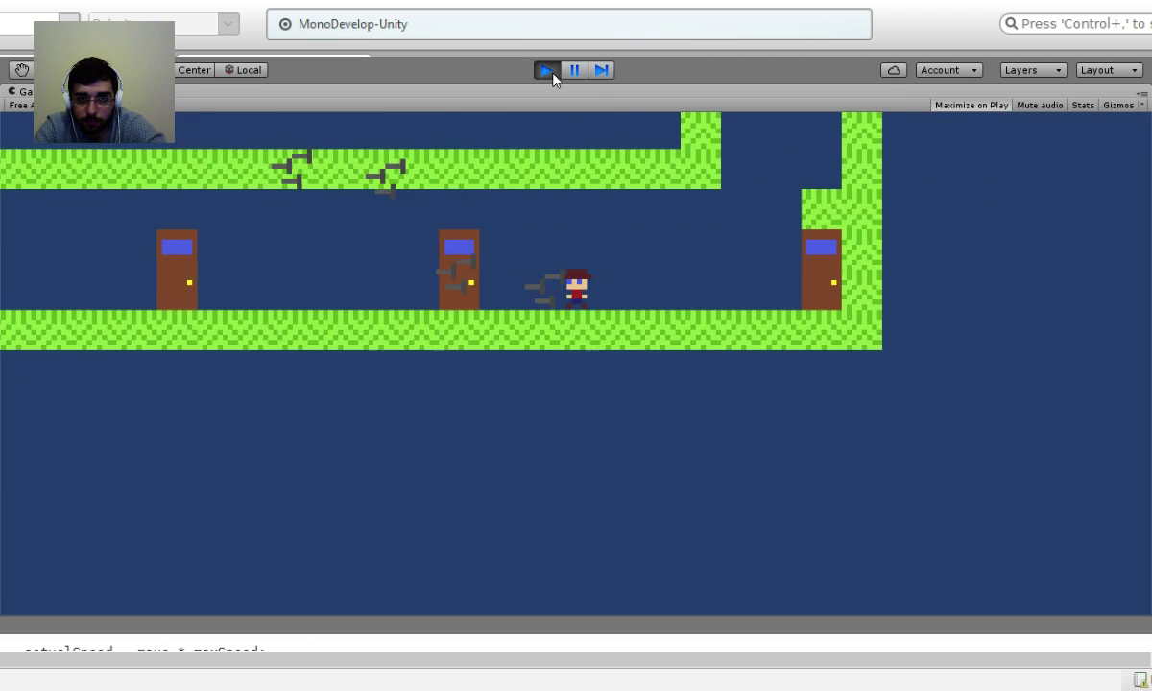
pyautogui.press('Left')
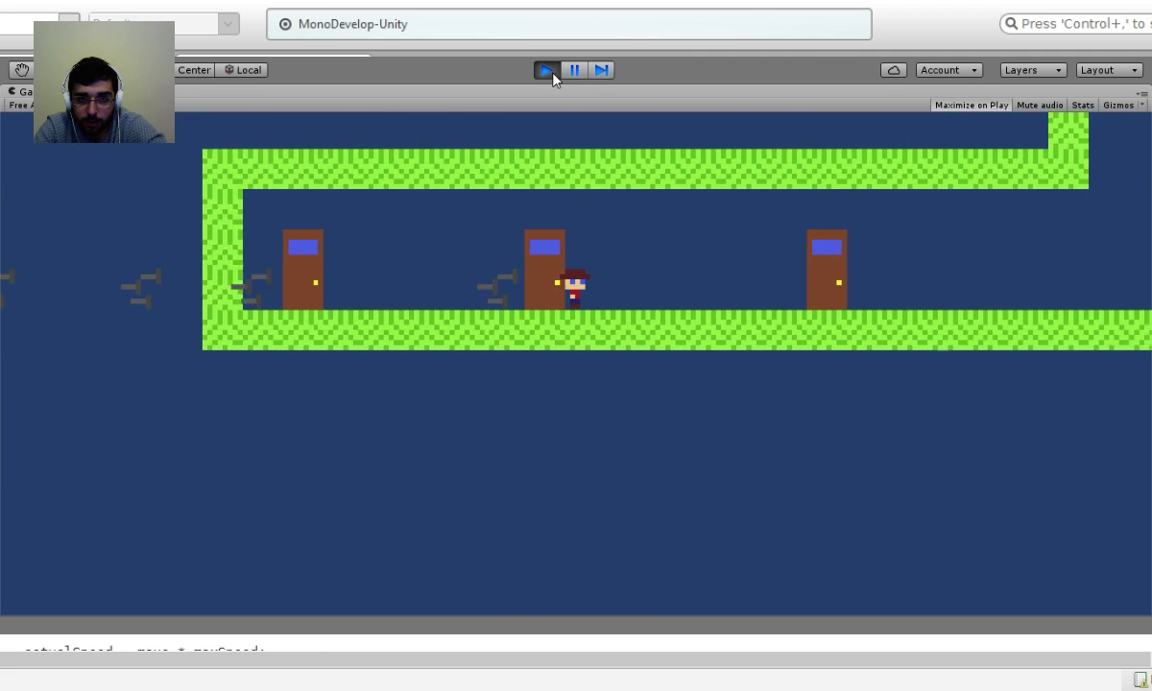
pyautogui.press('Right')
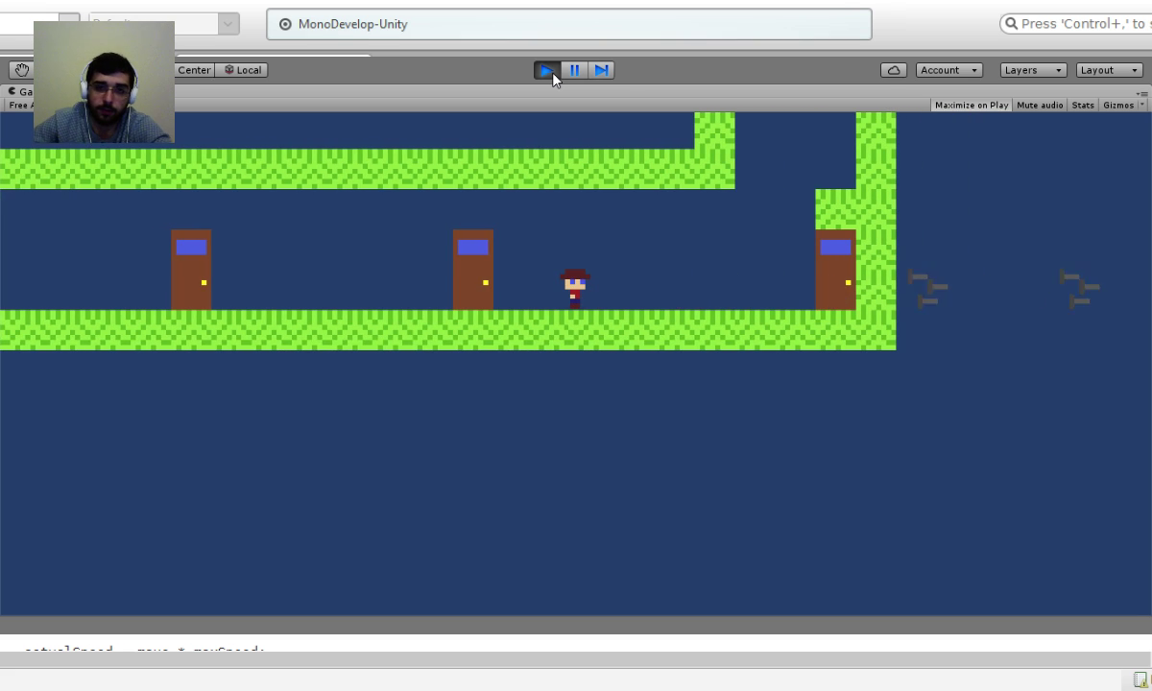
pyautogui.click(546, 70)
# Set the Z position of the Nails prefab to -1.
pyautogui.scroll(-8, 693, 557)
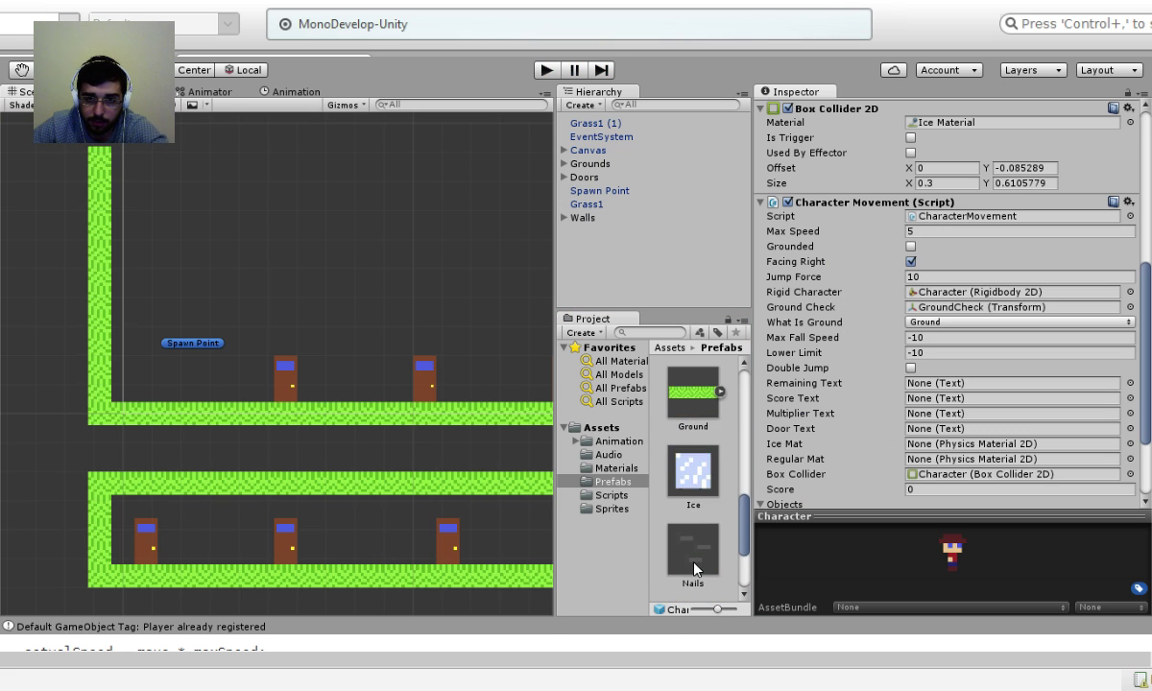
pyautogui.click(692, 395)
pyautogui.scroll(2, 931, 230)
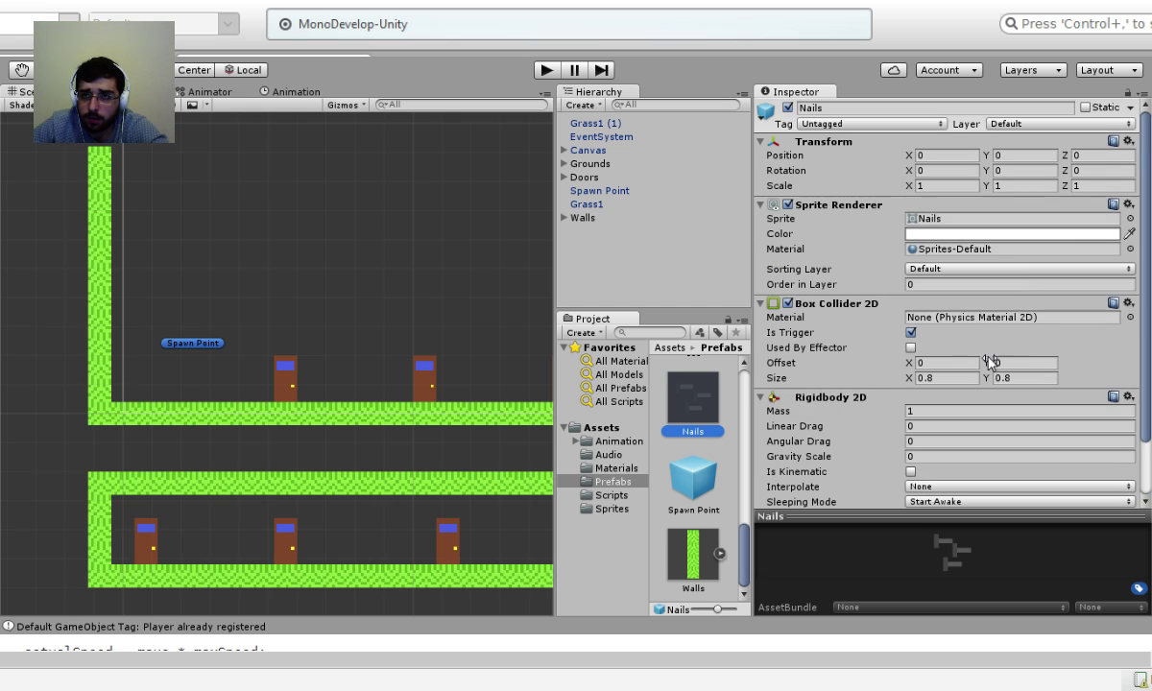
pyautogui.click(1097, 155)
pyautogui.write('-')
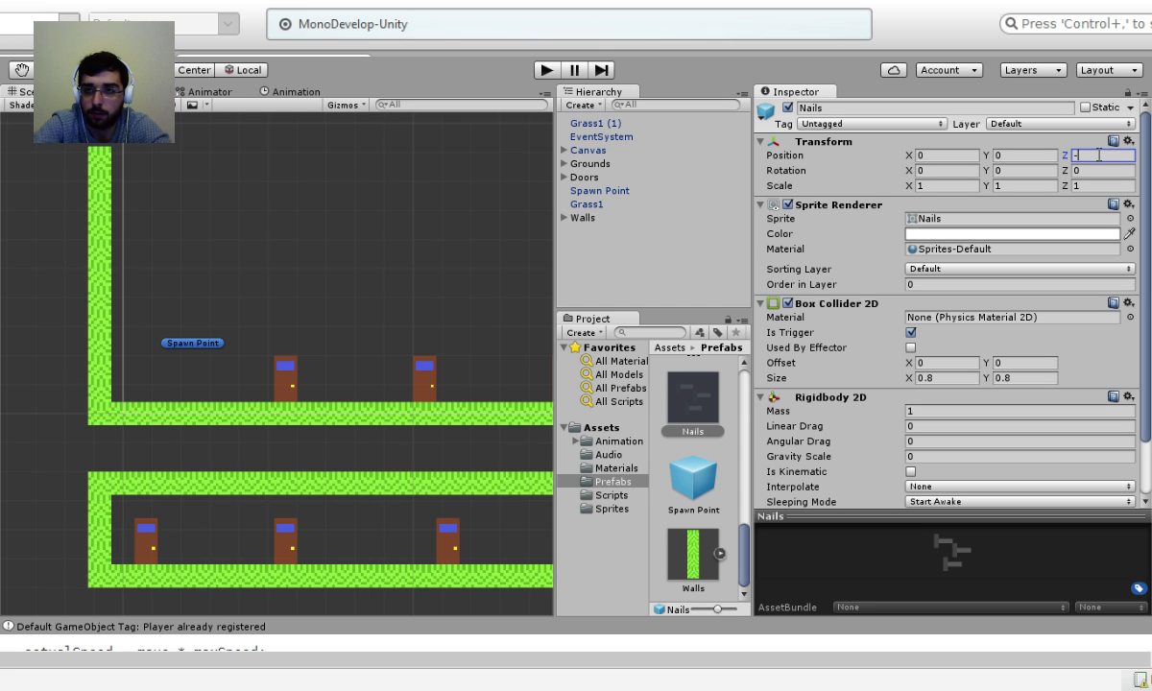
pyautogui.write('1')
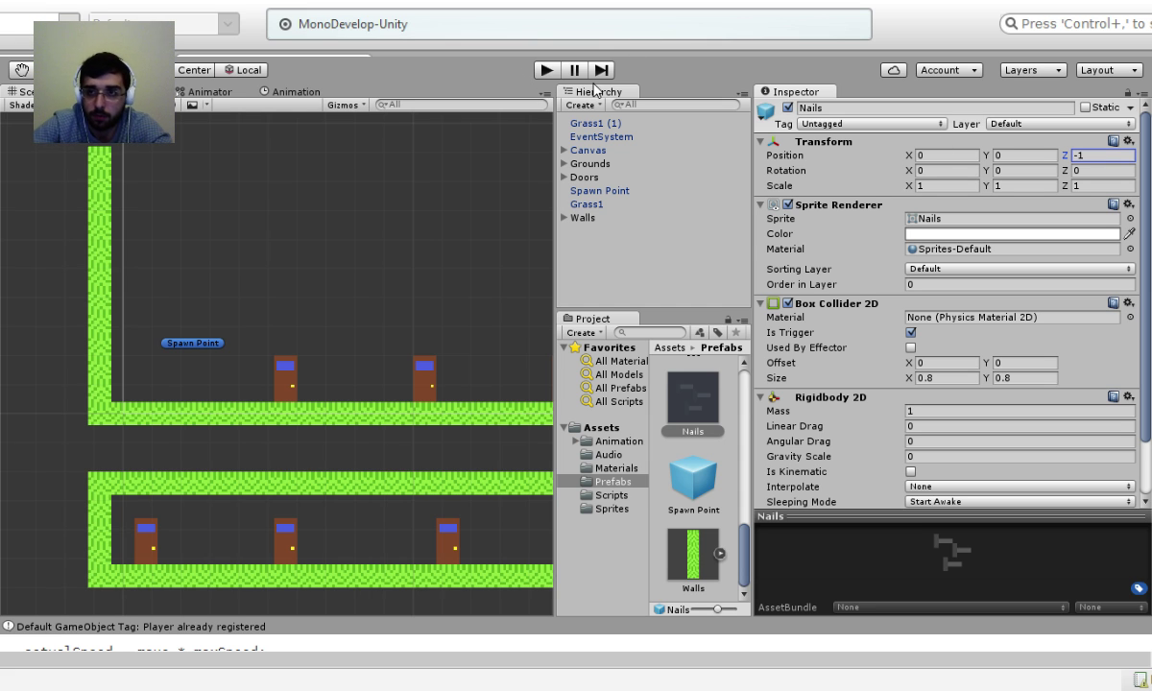
# Play-test how the nails are layered against the doors and walls by firing right and left, and stop the game.
pyautogui.click(551, 71)
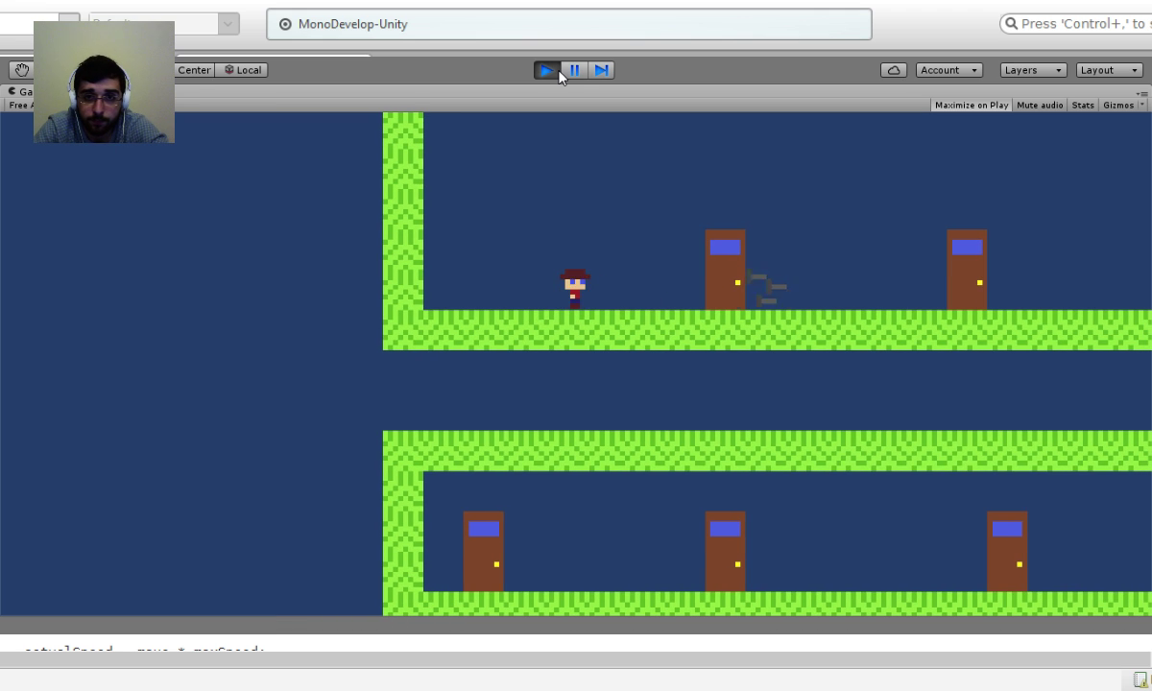
pyautogui.press('Left')
pyautogui.press('Right')
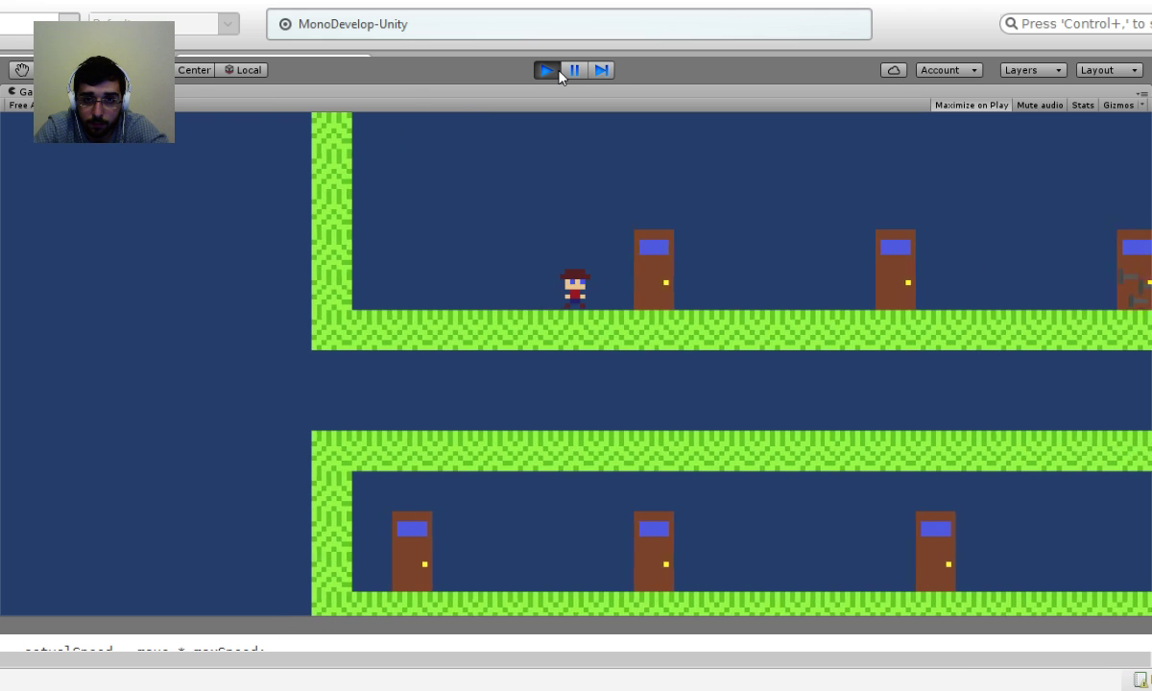
pyautogui.press('Left')
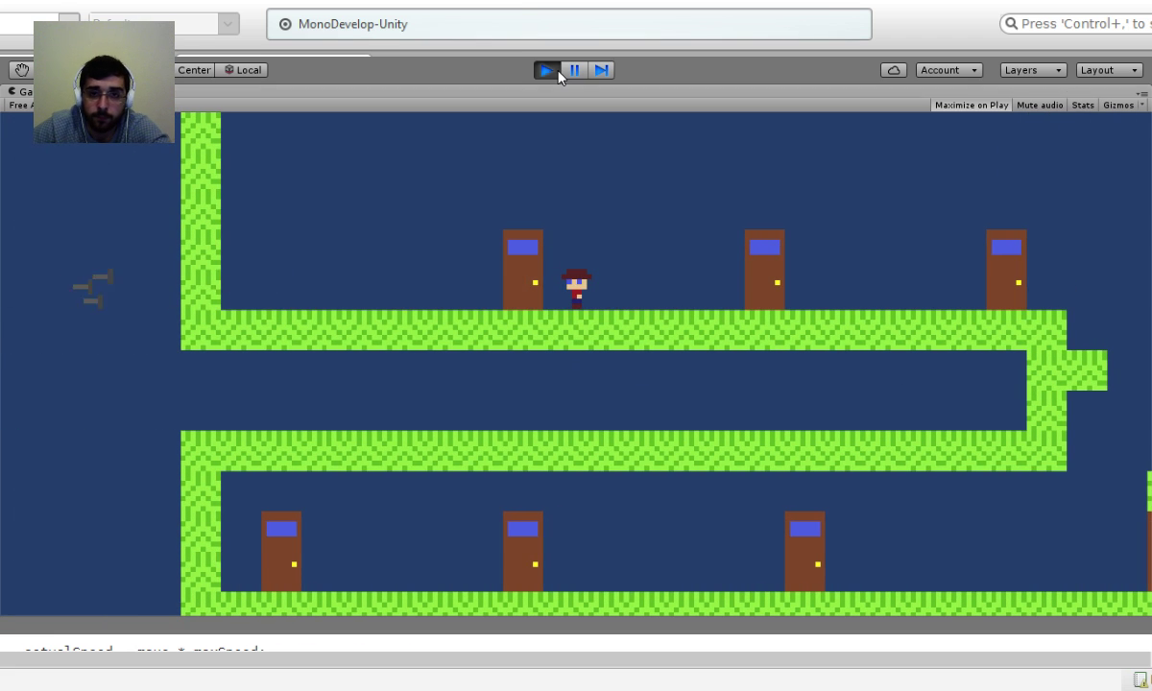
pyautogui.click(557, 71)
# Set the Z position of the Character prefab to 1.
pyautogui.scroll(5, 696, 466)
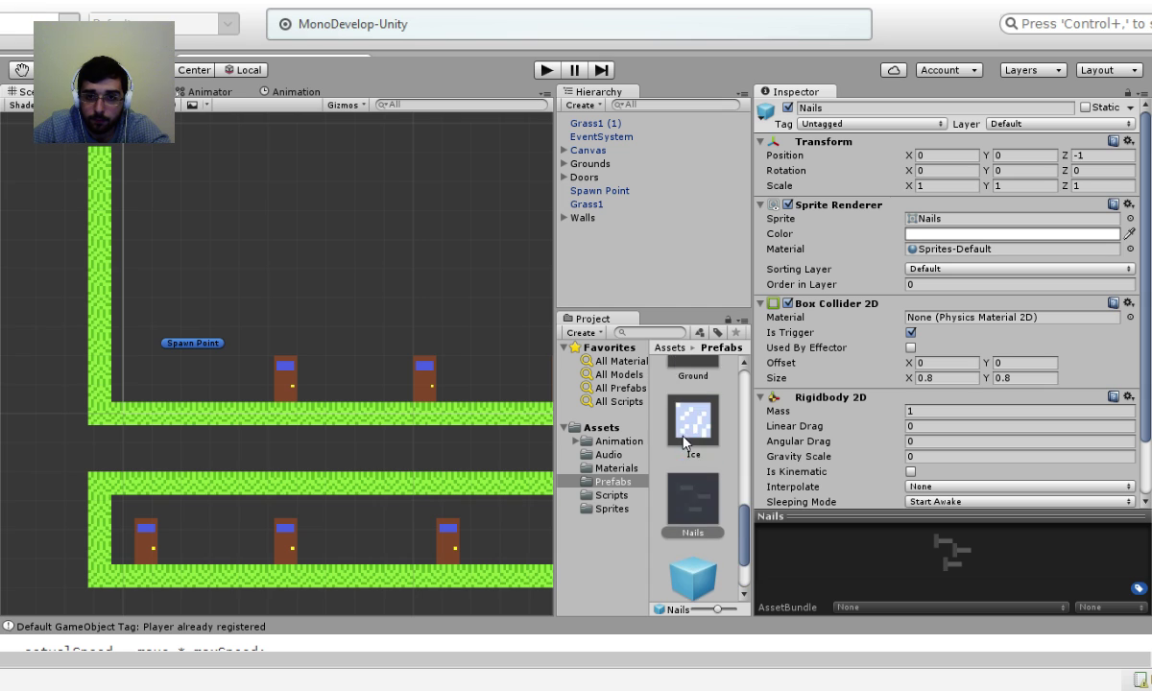
pyautogui.scroll(2, 694, 451)
pyautogui.click(693, 403)
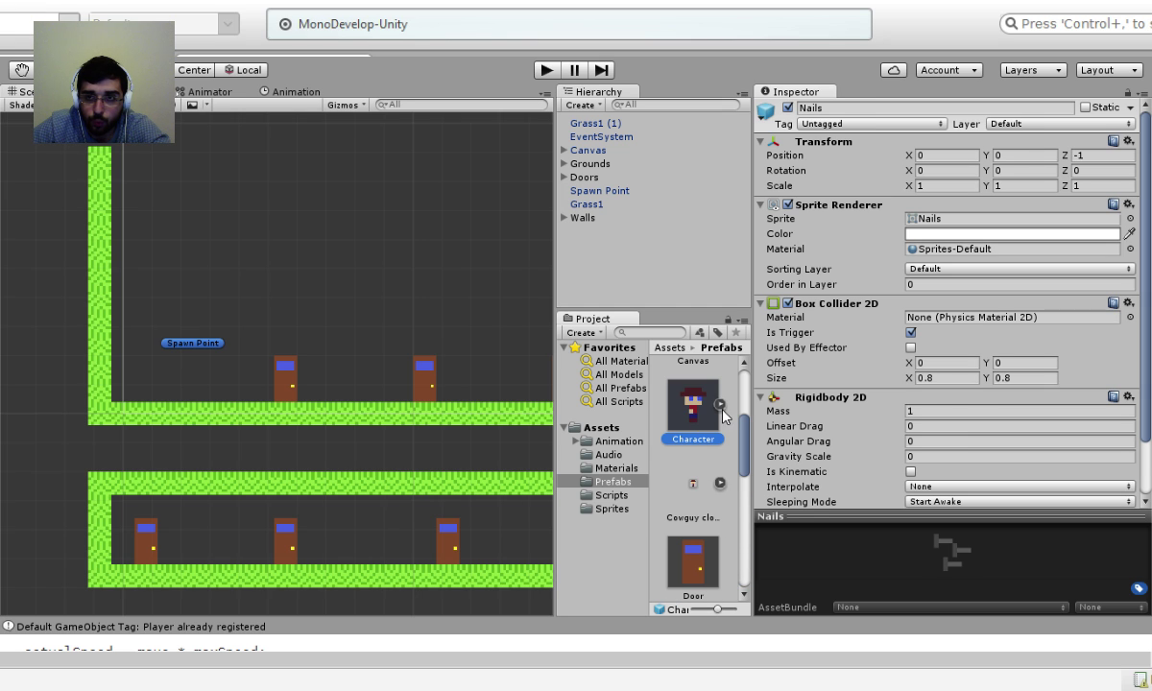
pyautogui.click(1067, 156)
pyautogui.write('1')
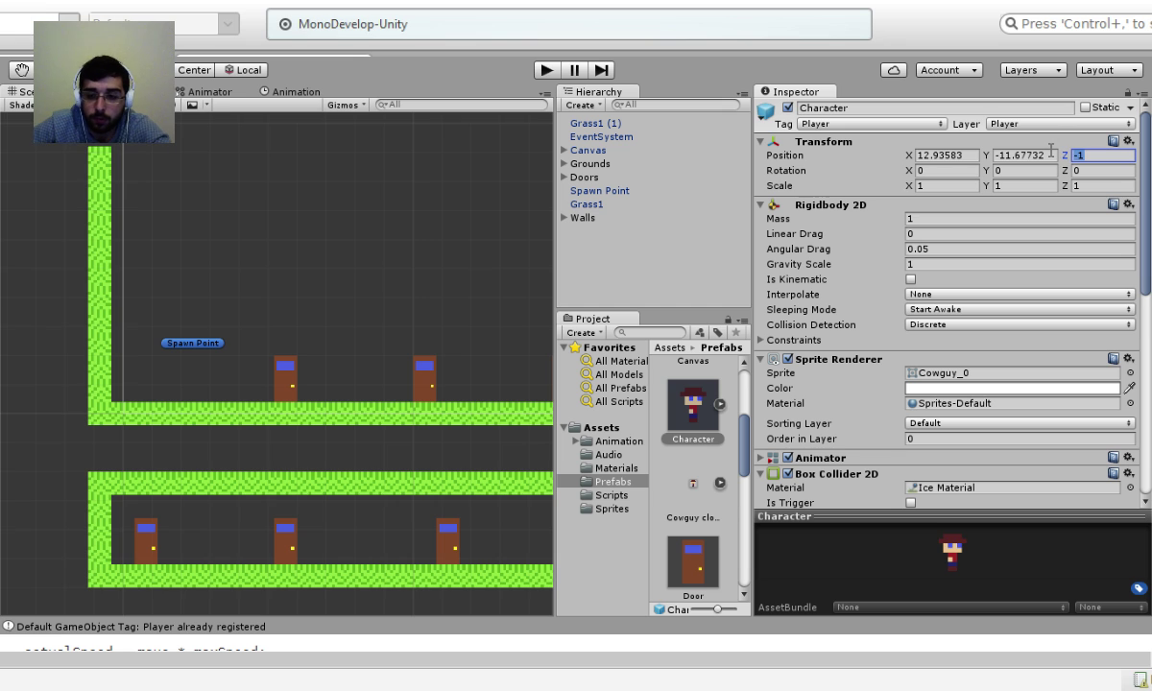
# Play-test the character's new depth by walking past the upper doors and firing nails, and stop the game.
pyautogui.click(545, 70)
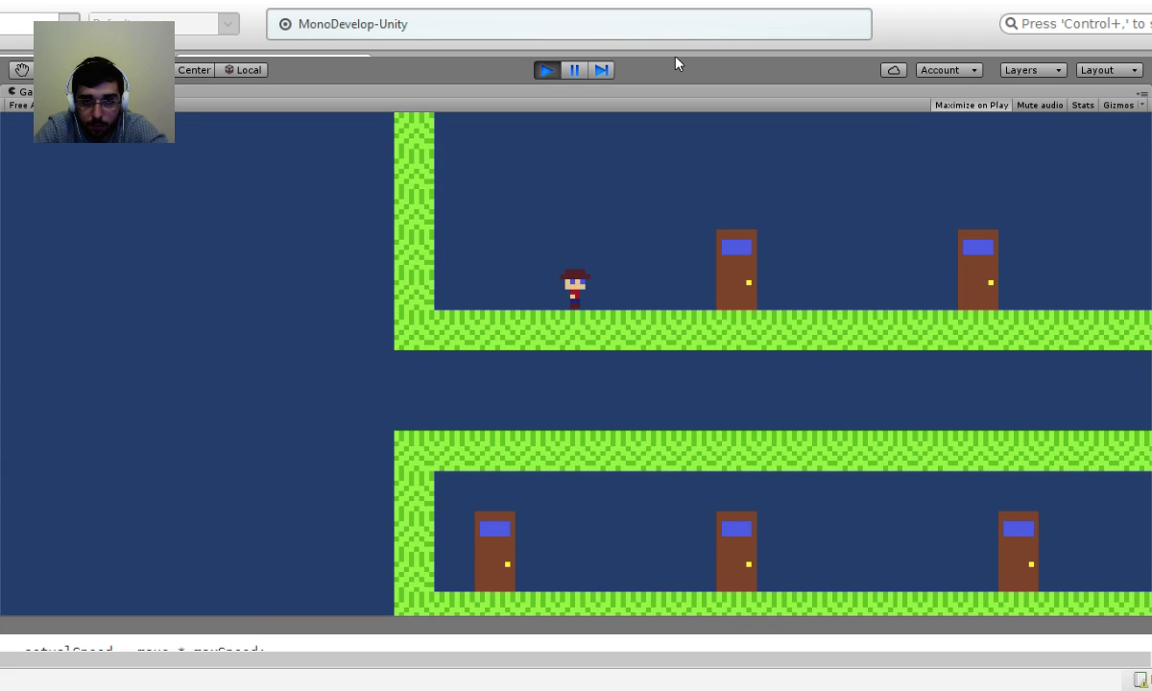
pyautogui.click(629, 203)
pyautogui.press('space')
pyautogui.press('Right')
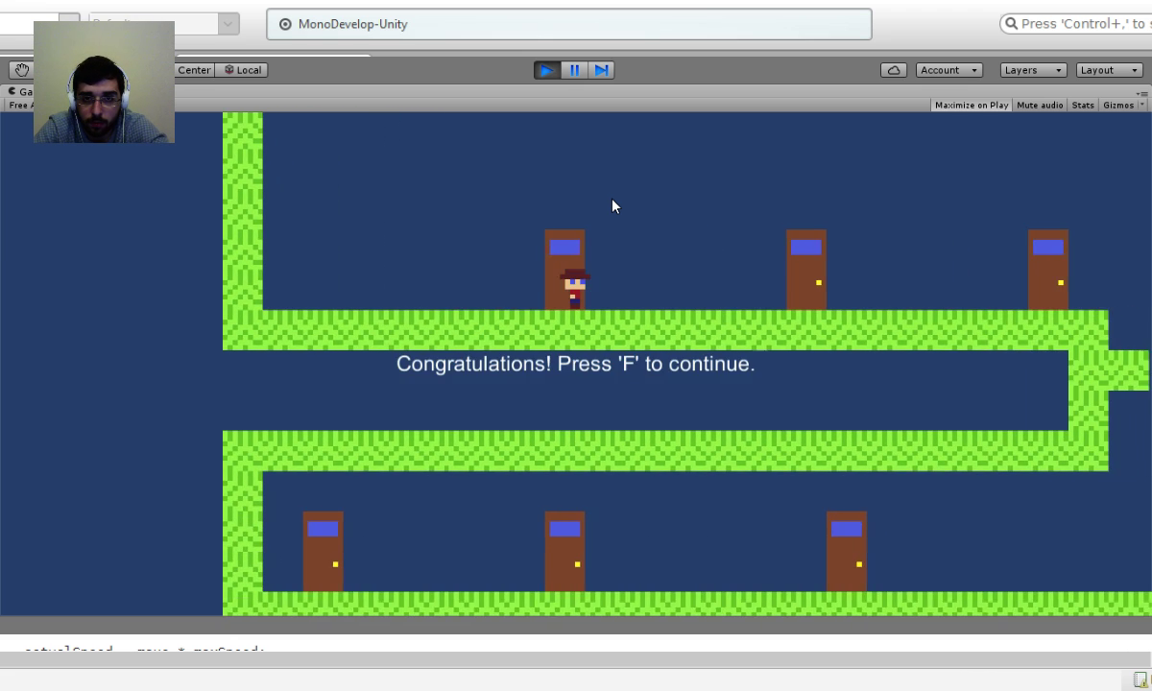
pyautogui.press('f')
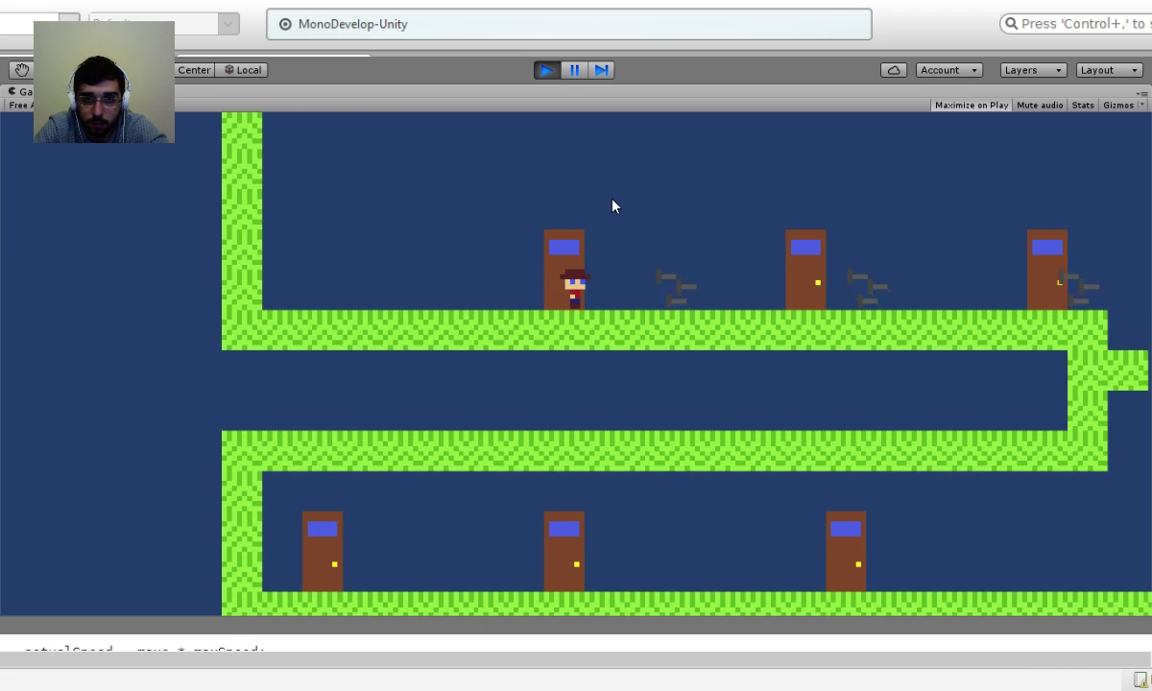
pyautogui.press('space')
pyautogui.press('Right')
pyautogui.press('Right')
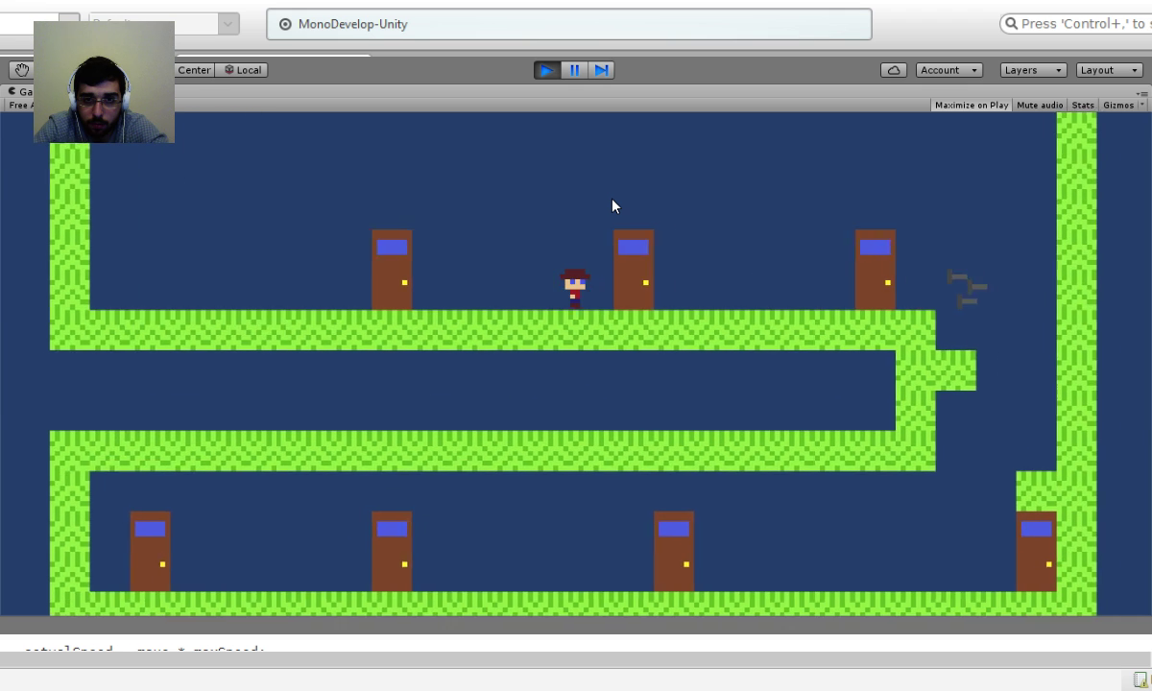
pyautogui.press('Right')
pyautogui.press('Right')
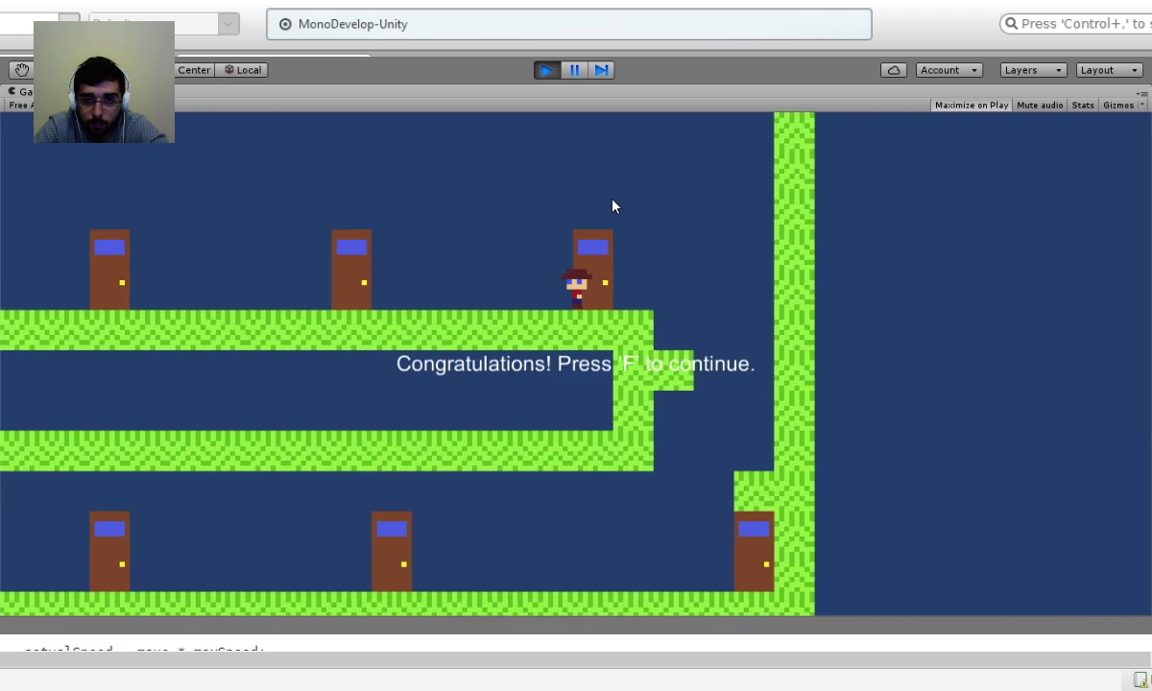
pyautogui.press('Right')
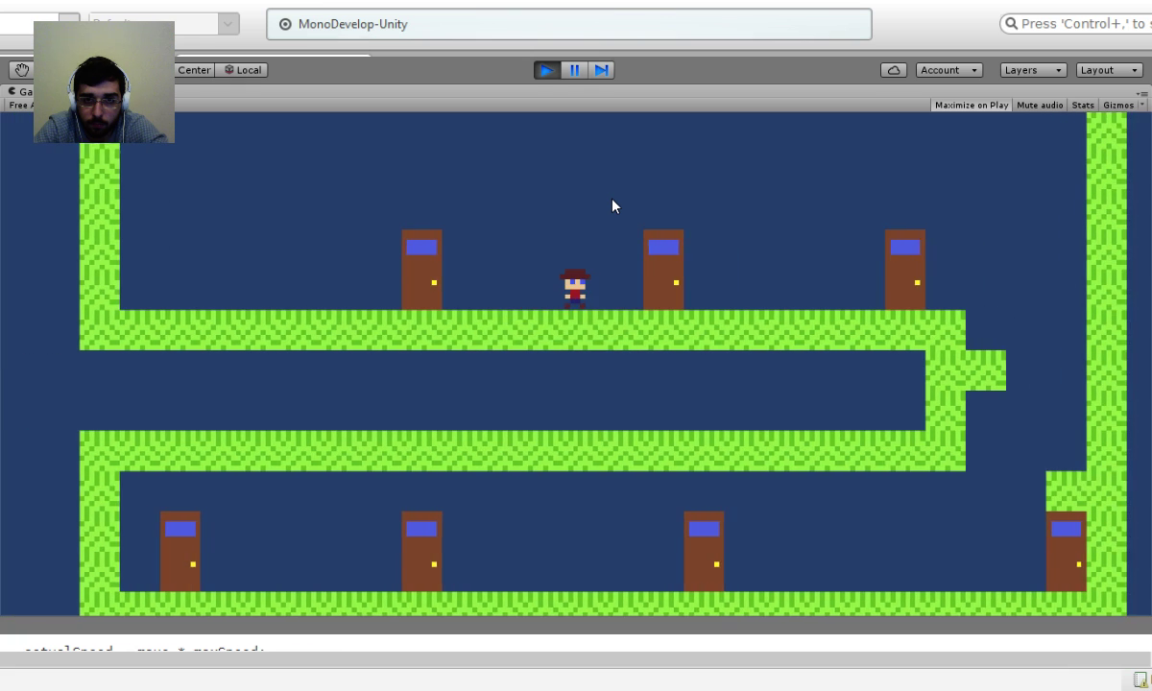
pyautogui.press('Left')
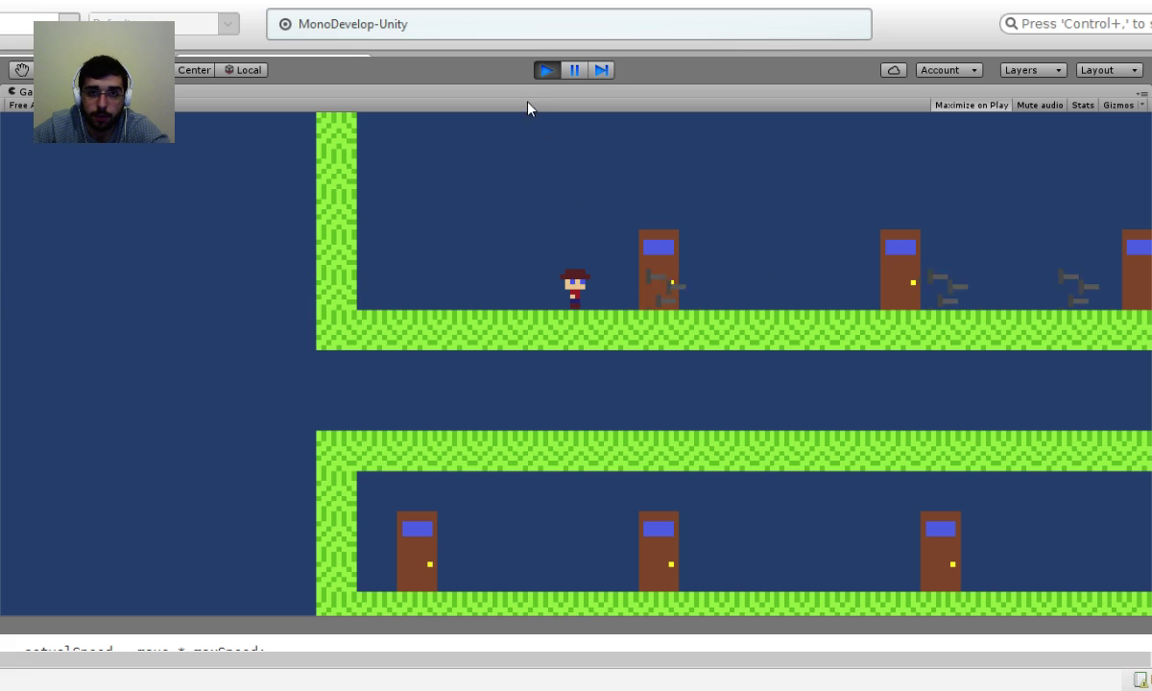
pyautogui.click(545, 70)
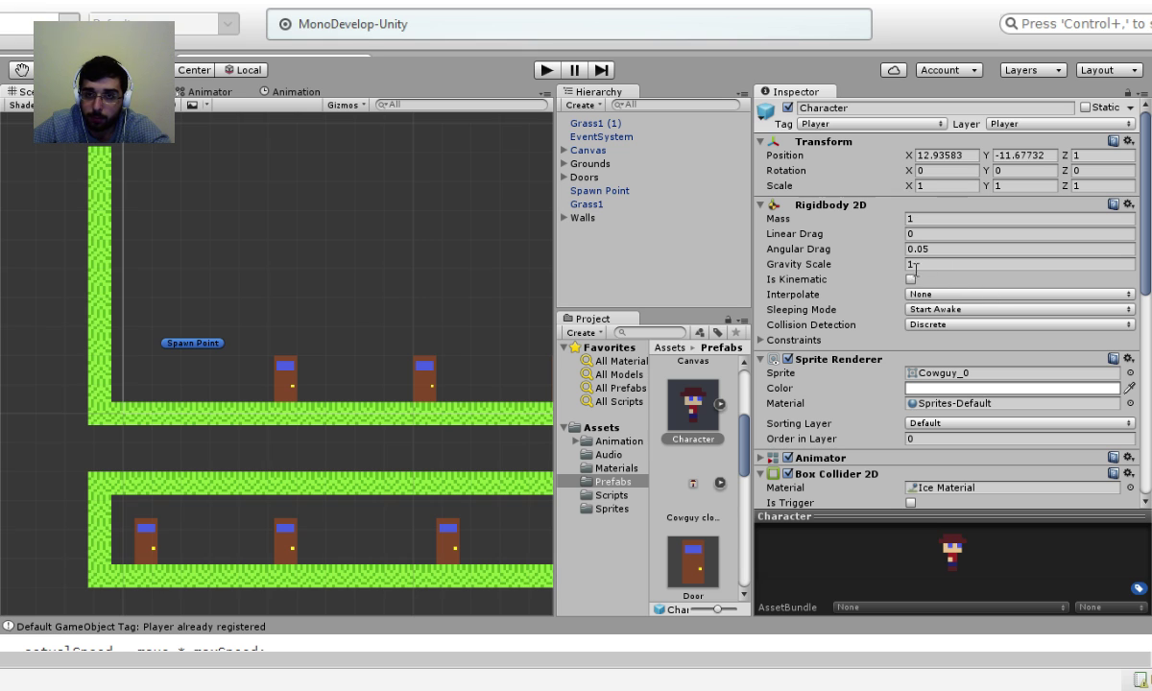
# Set the X and Y position of the Character prefab to 0.
pyautogui.scroll(-2, 895, 416)
pyautogui.scroll(2, 896, 414)
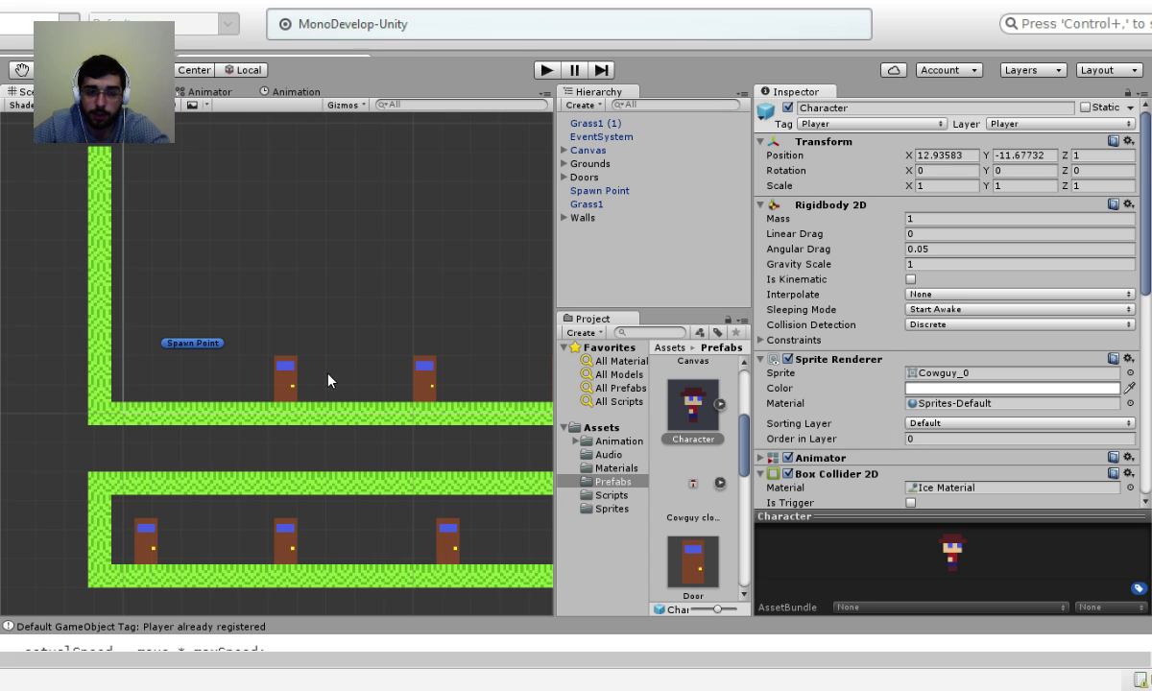
pyautogui.click(936, 154)
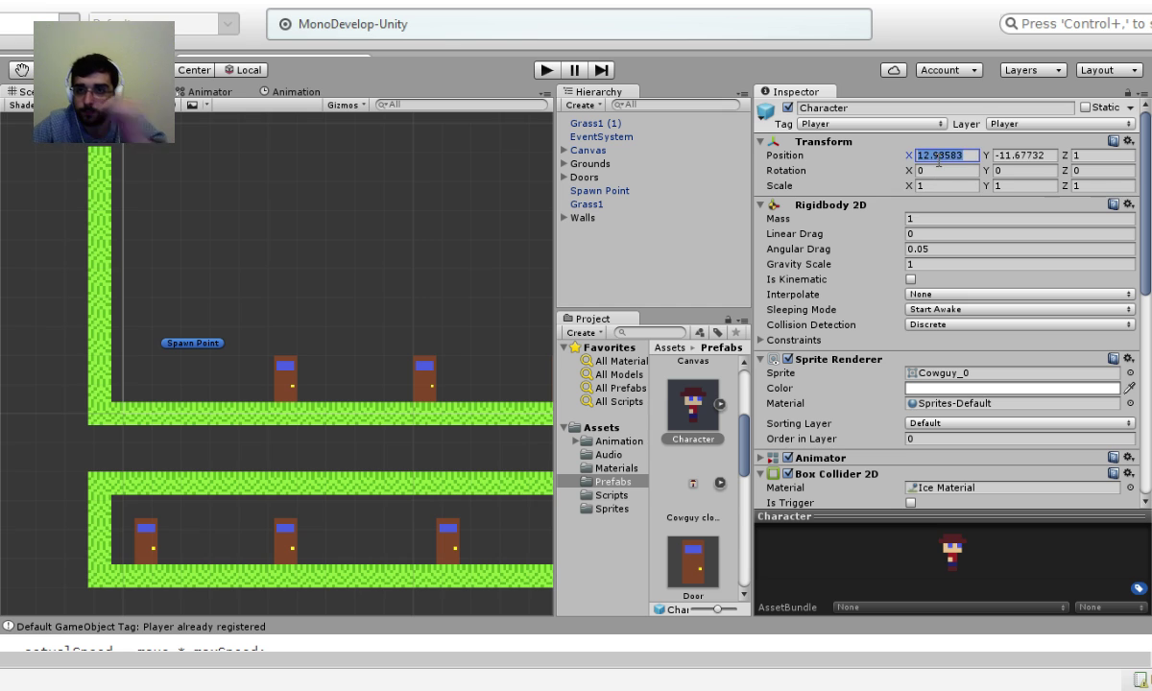
pyautogui.write('0')
pyautogui.click(1003, 154)
pyautogui.write('0')
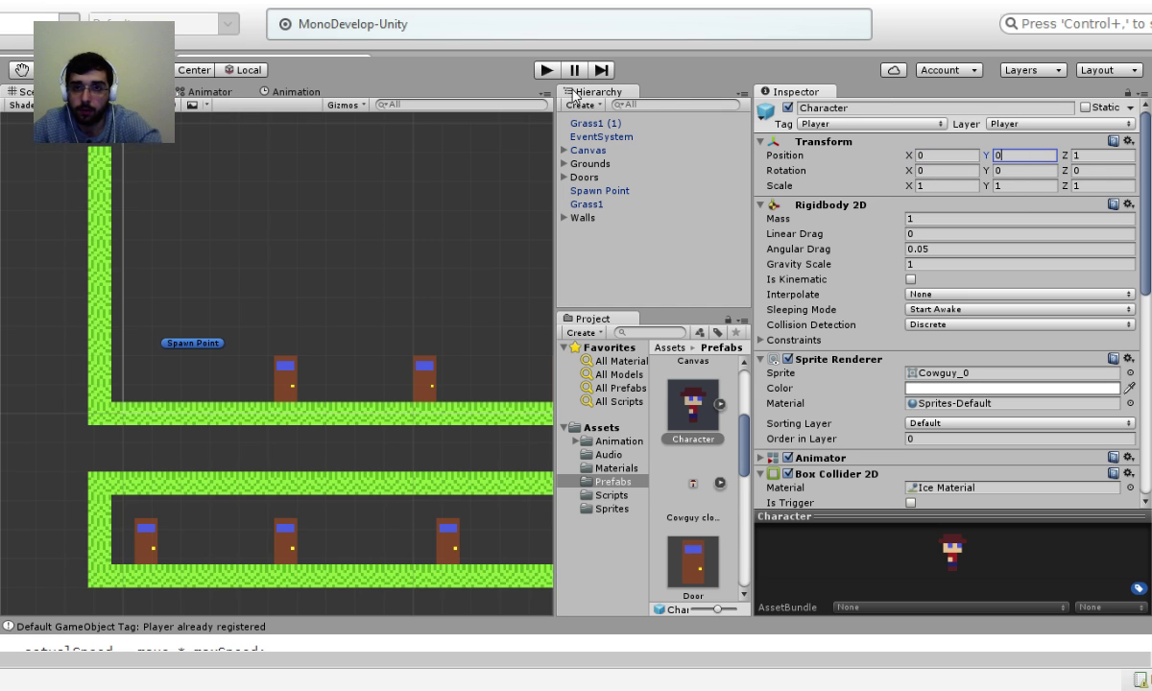
# Play-test the character by walking past the upper doors and firing nails while jumping in both directions, and stop the game.
pyautogui.click(546, 70)
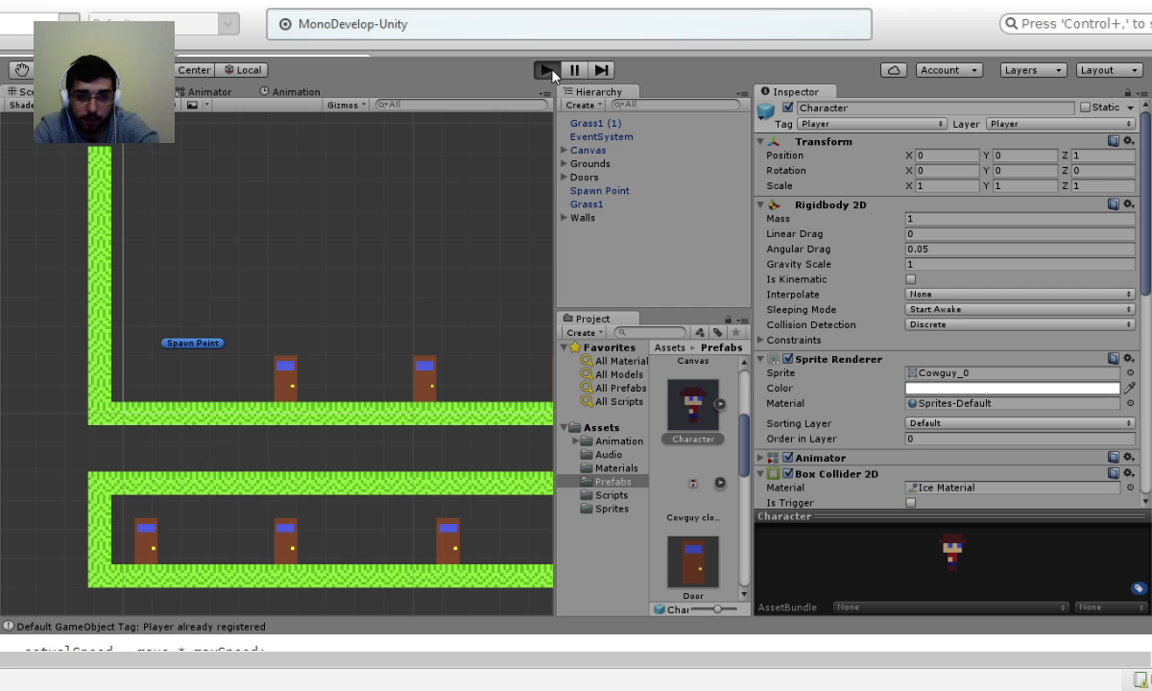
pyautogui.press('Right')
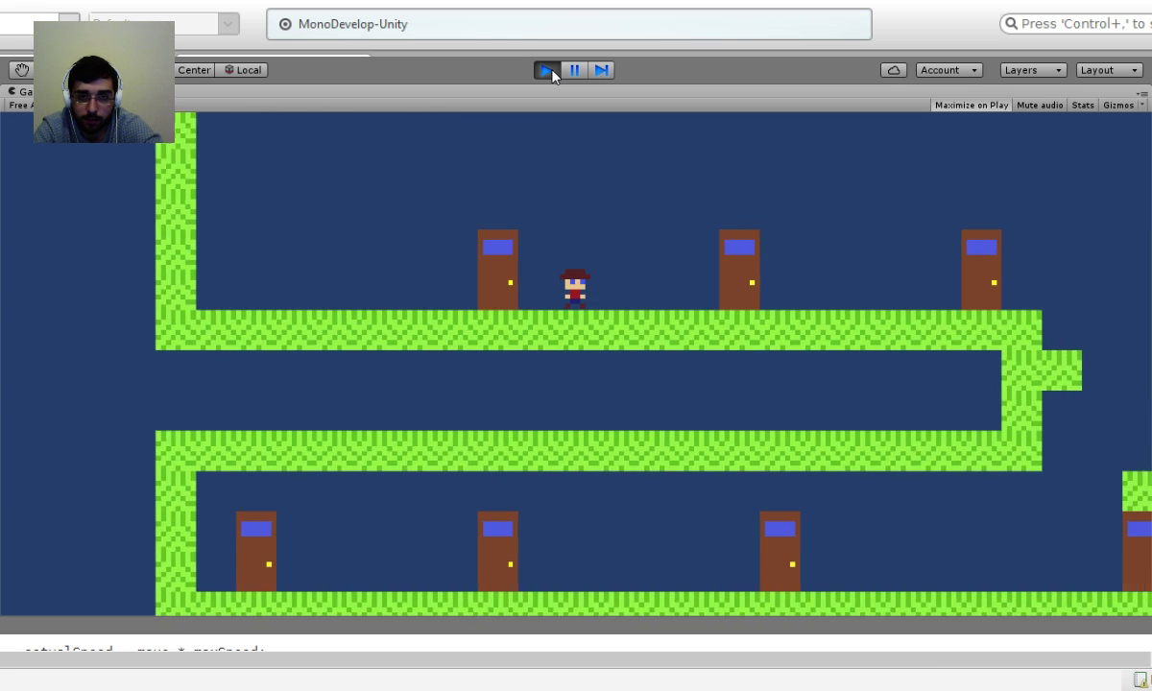
pyautogui.press('Right')
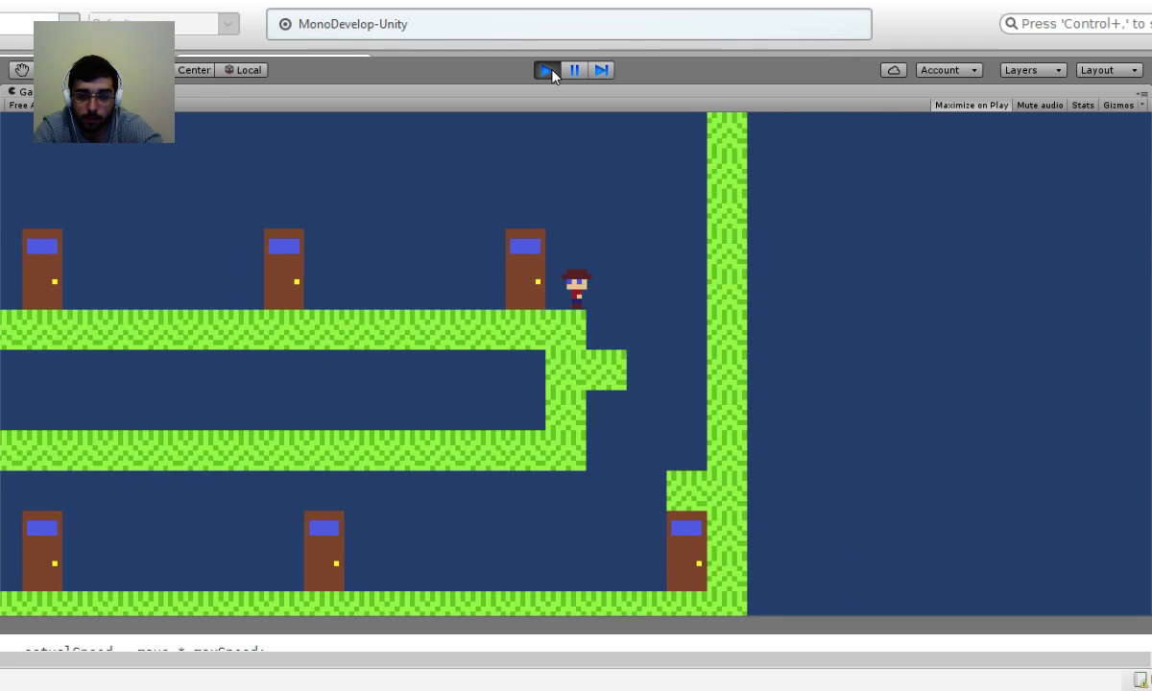
pyautogui.press('Left')
pyautogui.press('space')
pyautogui.press('Right')
pyautogui.press('Right')
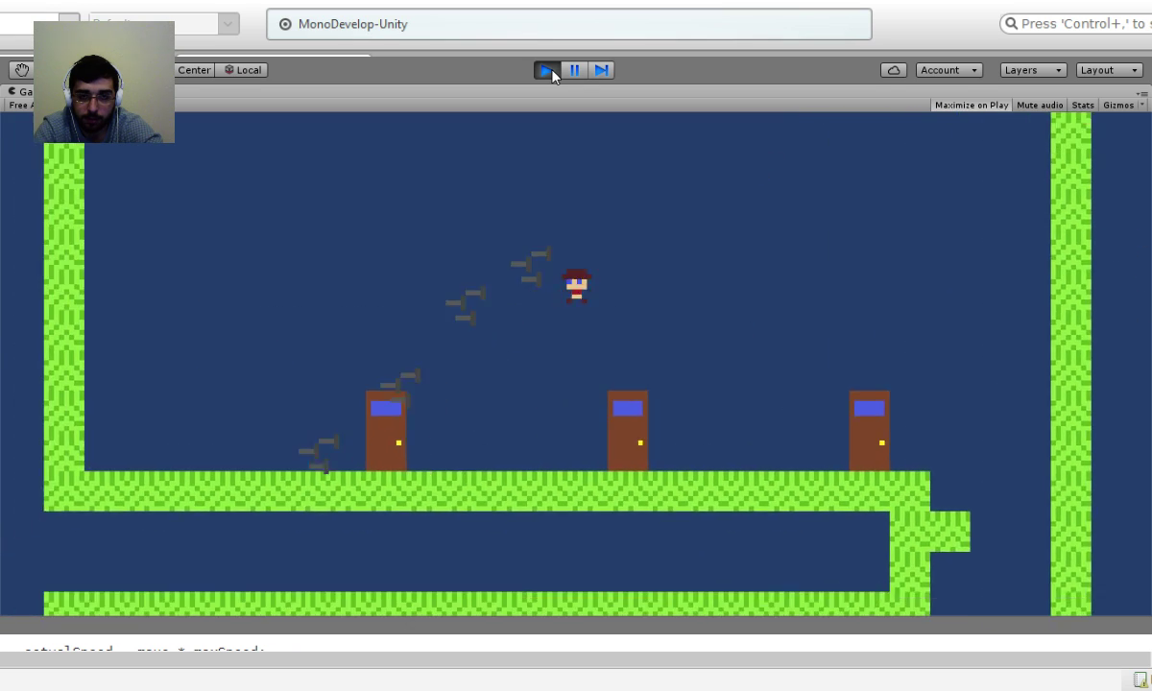
pyautogui.press('Left')
pyautogui.press('space')
pyautogui.press('Right')
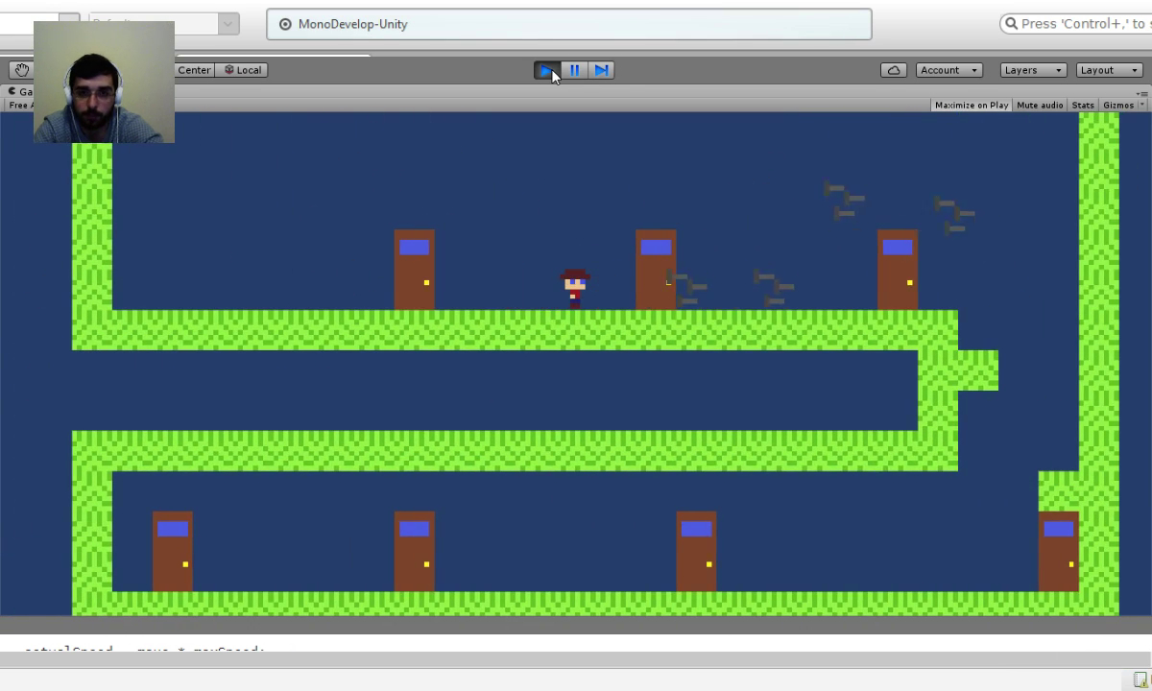
pyautogui.click(549, 71)
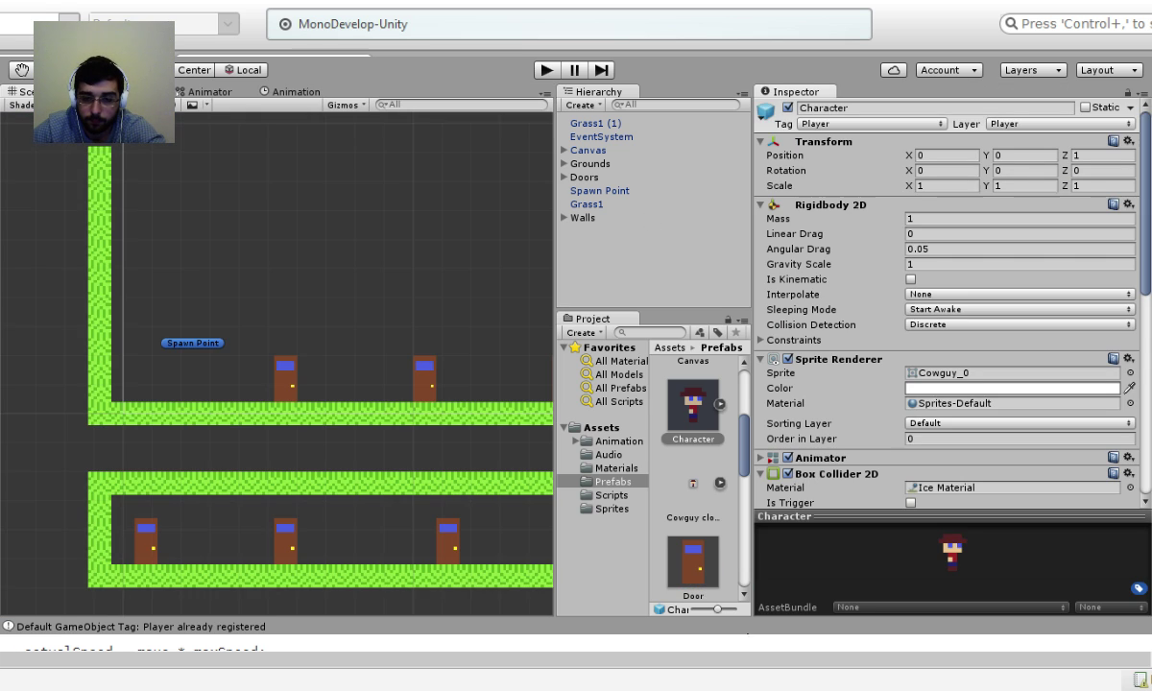
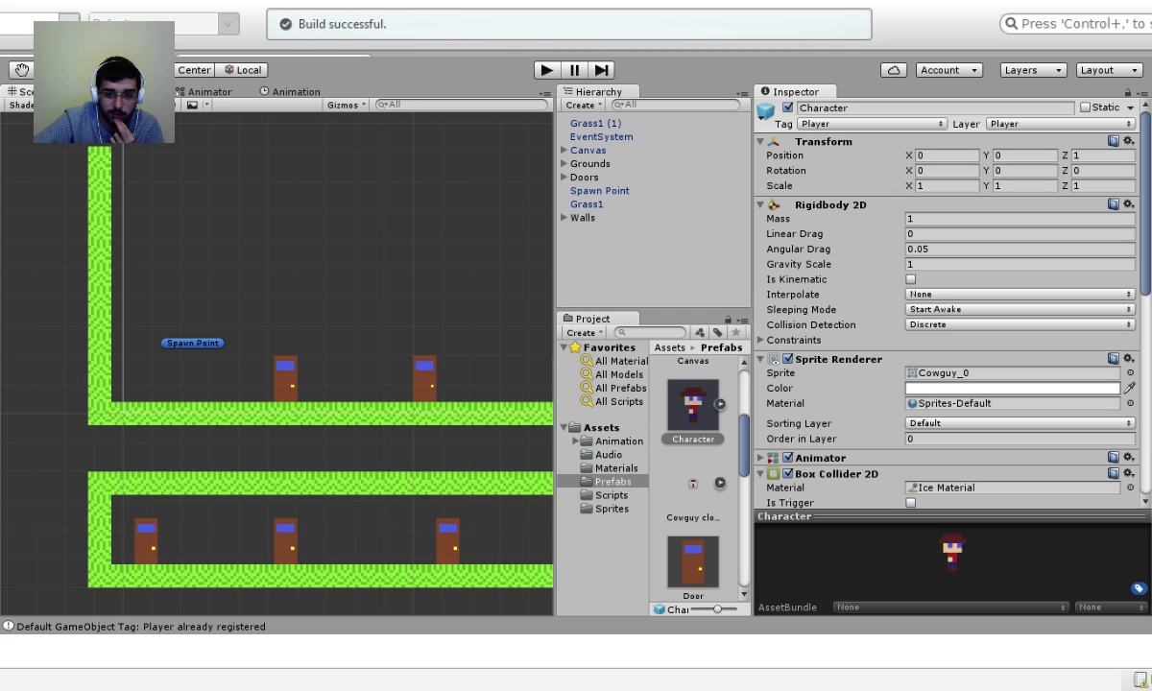
# Try to start the game again, look at the Shooting script in MonoDevelop, and return to Unity.
pyautogui.click(540, 69)
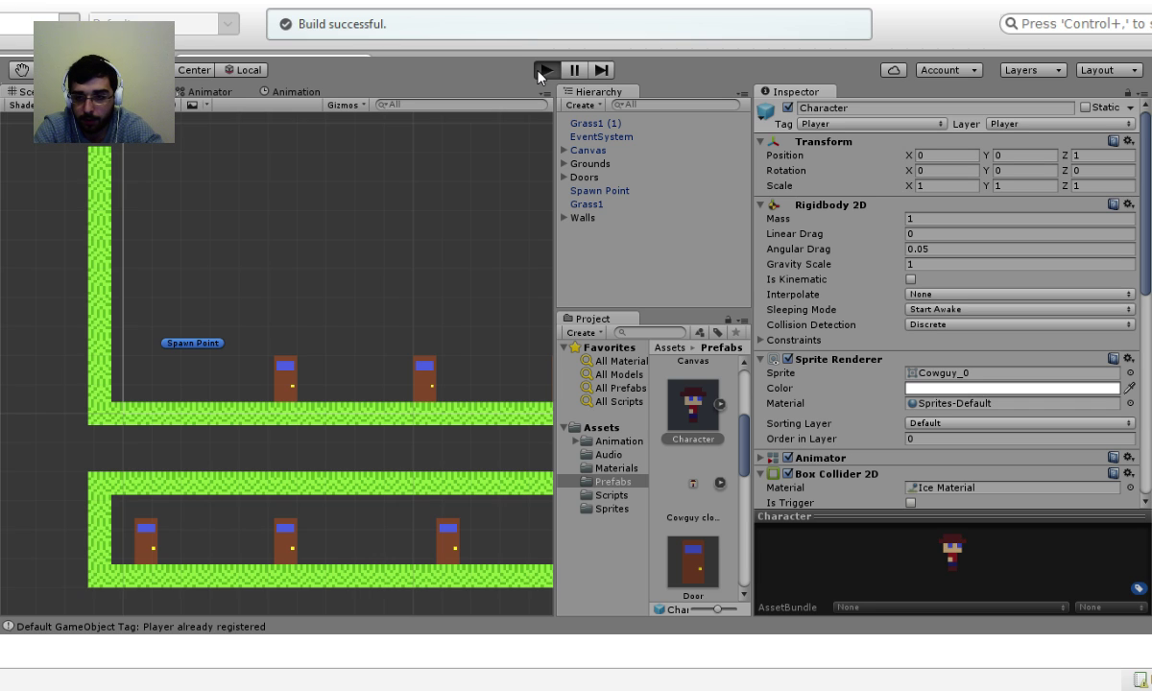
pyautogui.click(543, 70)
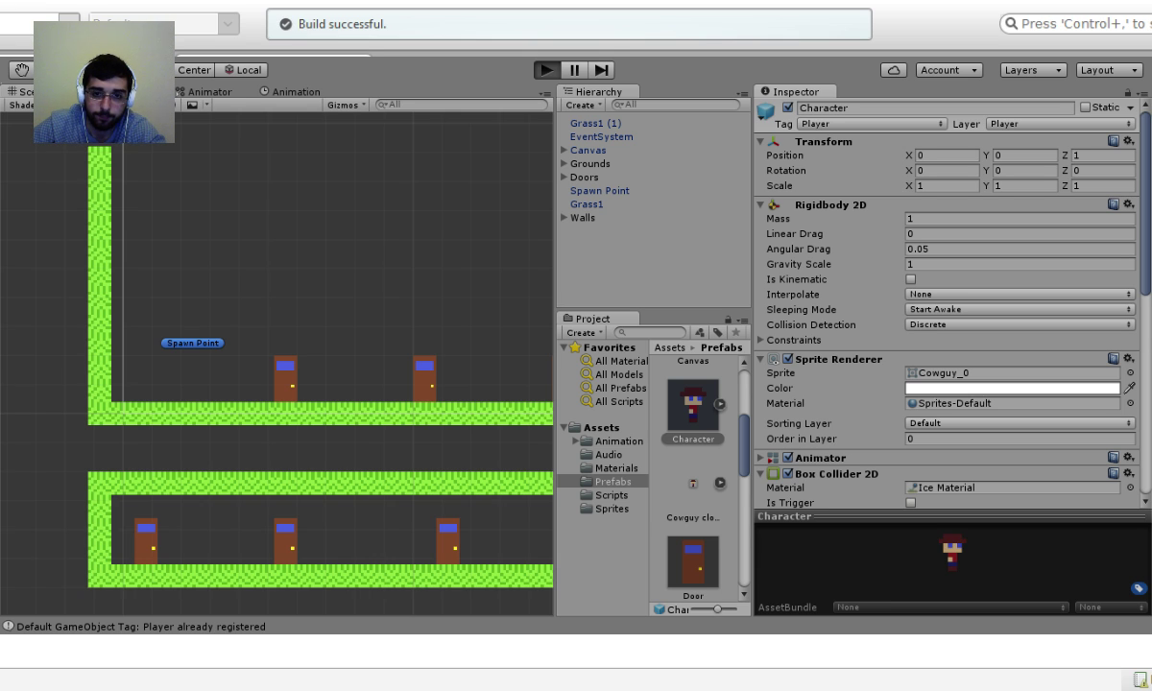
pyautogui.hotkey('alt', 'Tab')
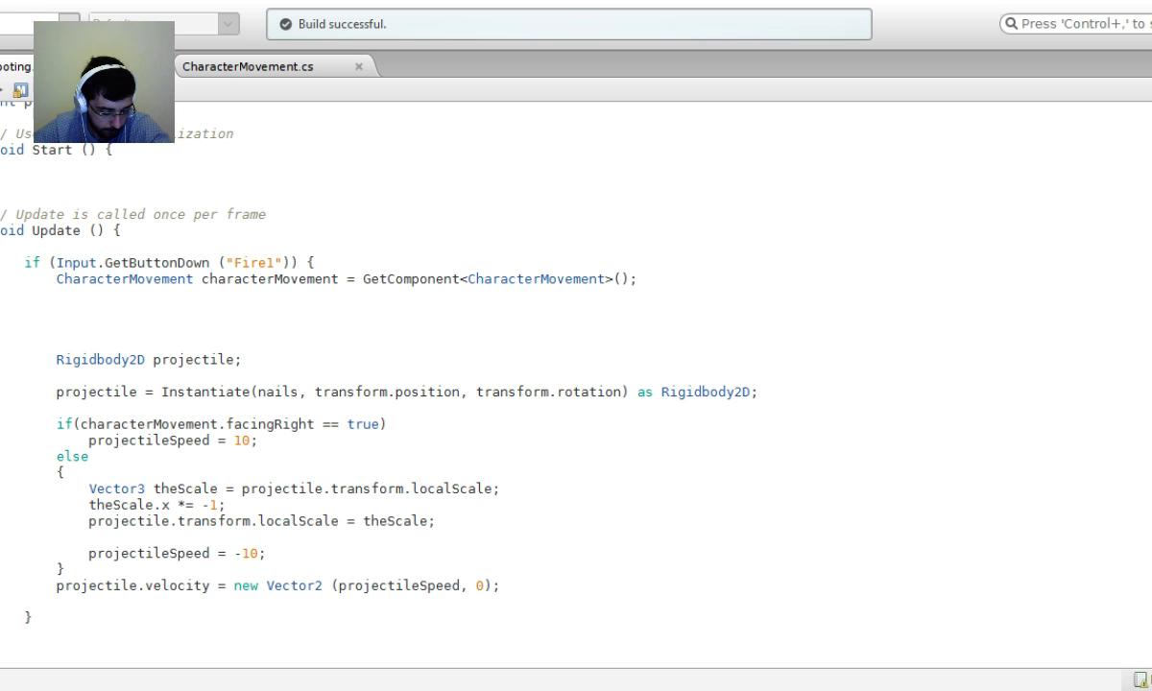
pyautogui.hotkey('alt', 'Tab')
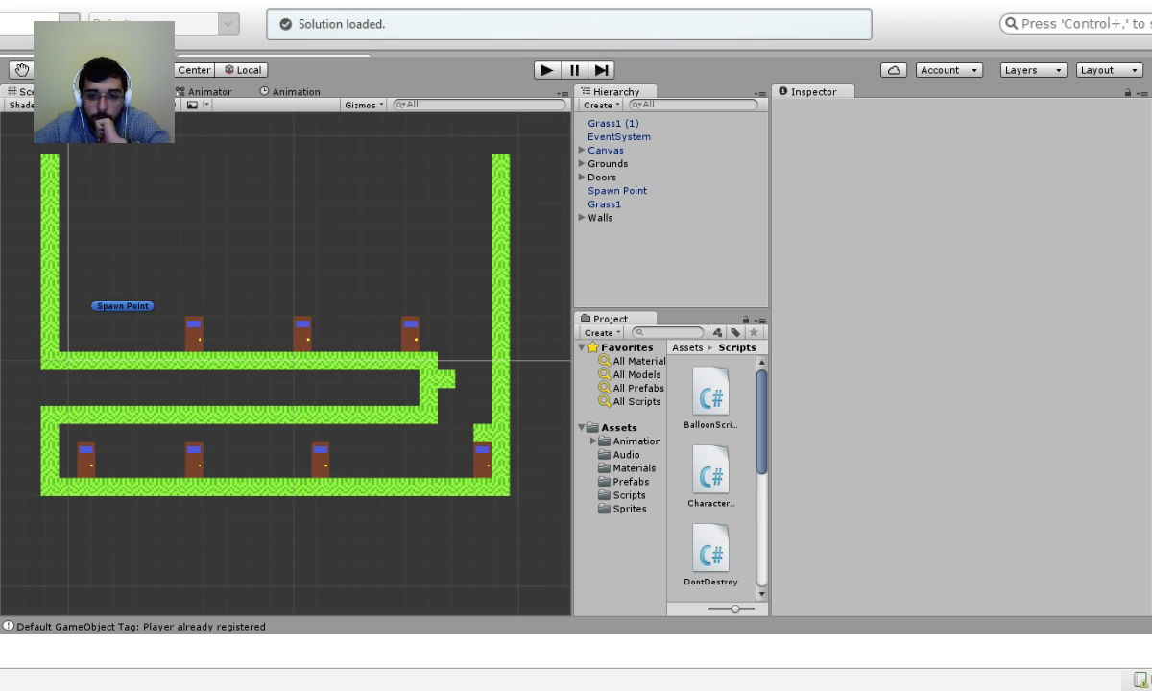
# Play-test the reloaded scene by walking to the first upper door and continuing into the balloon level, and stop the game.
pyautogui.click(547, 70)
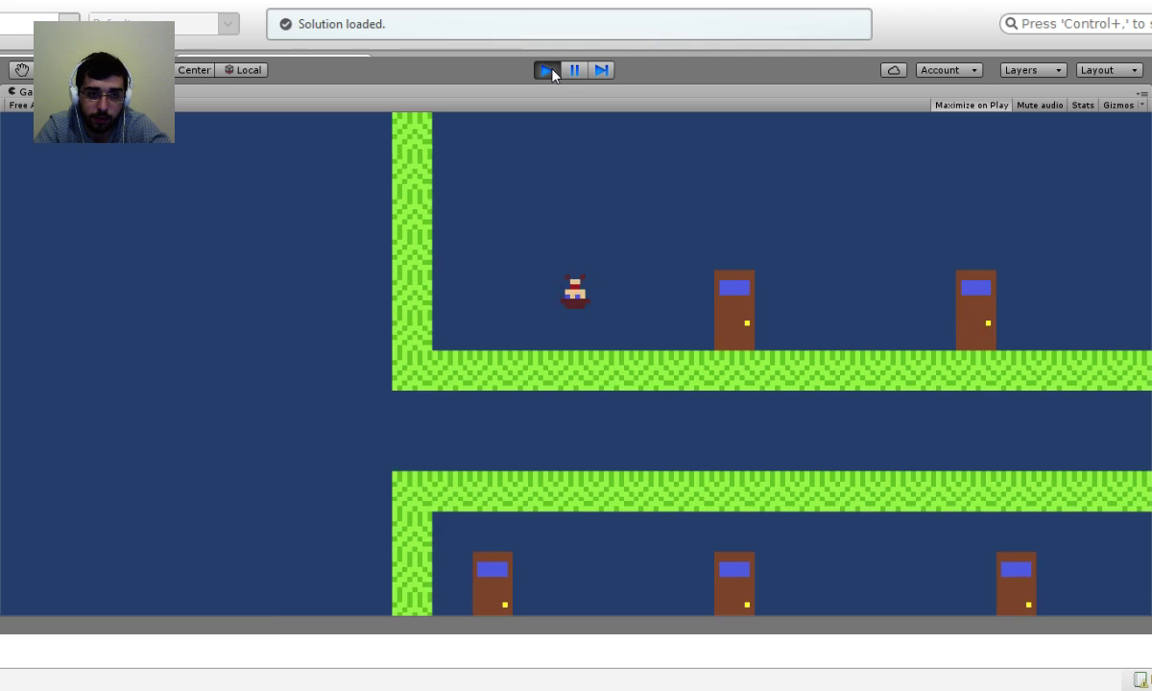
pyautogui.press('Right')
pyautogui.press('Left')
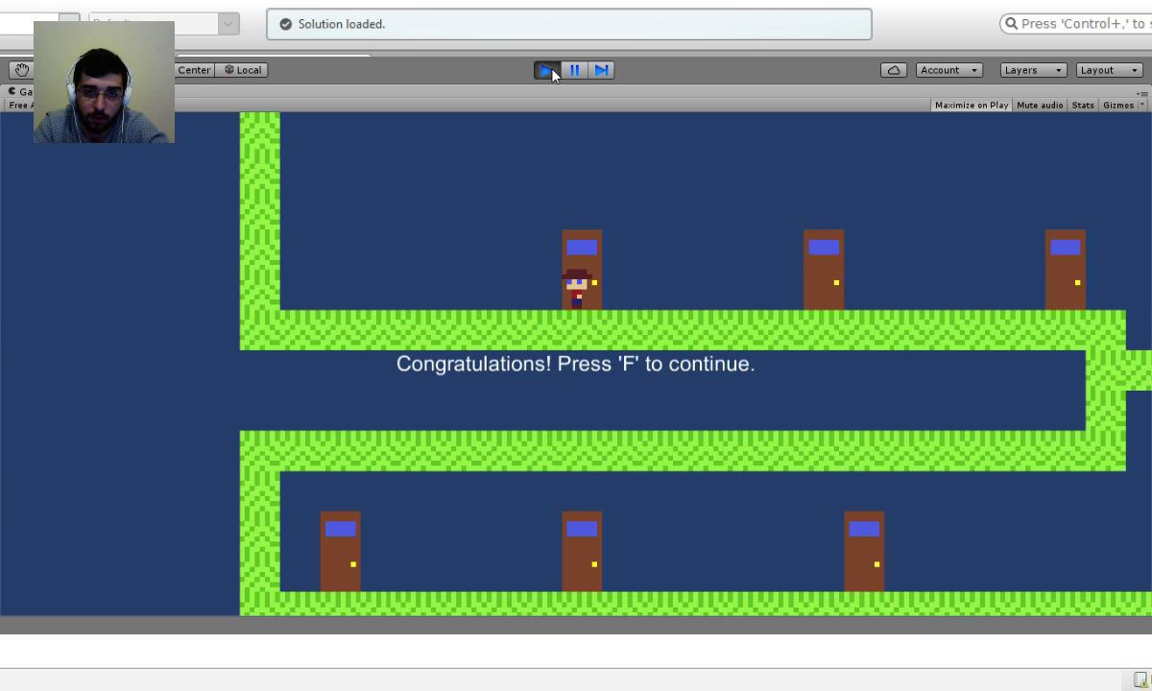
pyautogui.press('f')
pyautogui.press('Right')
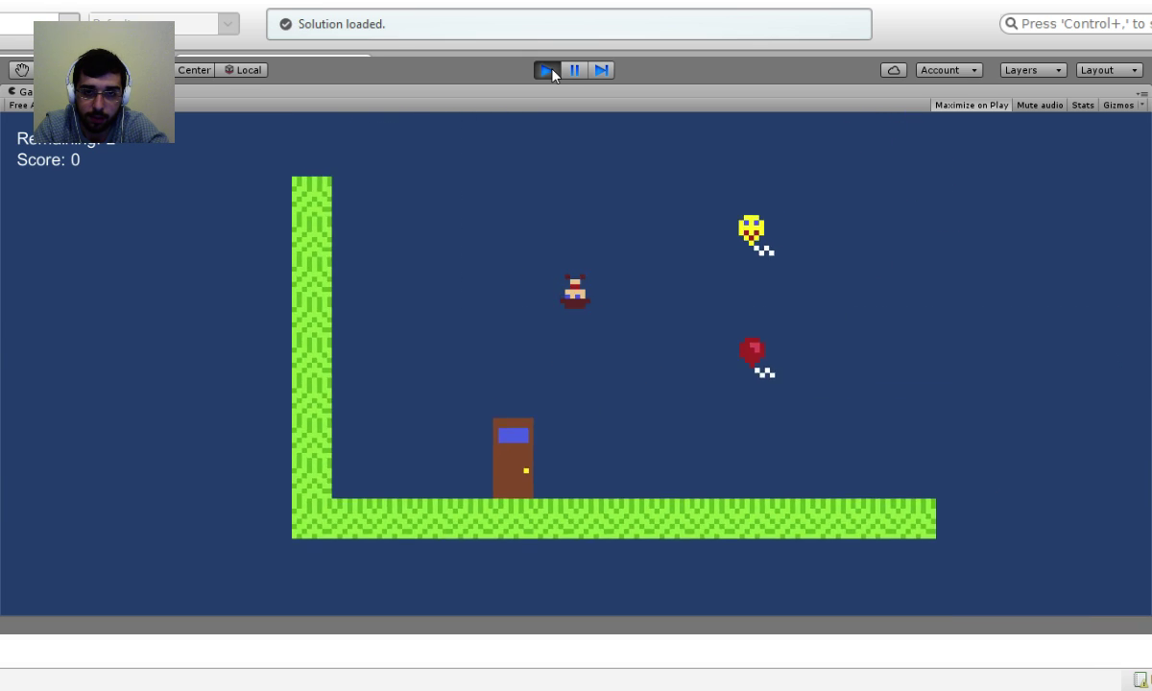
pyautogui.click(547, 70)
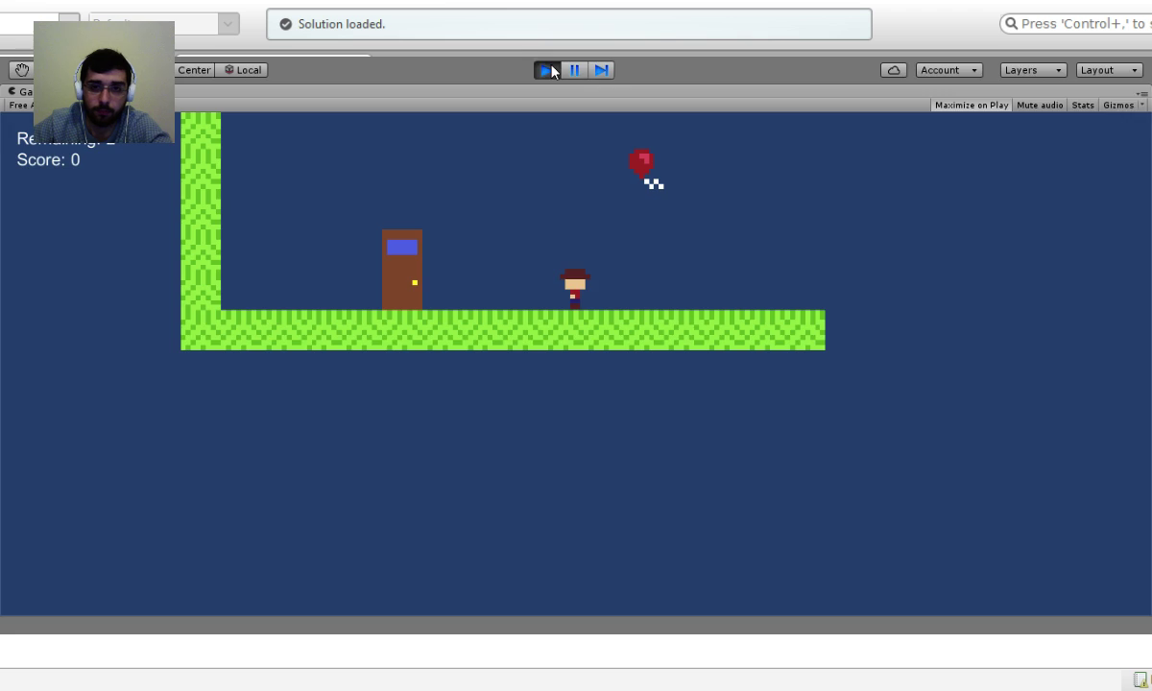
# Examine the Nails prefab and the components attached to the Character prefab.
pyautogui.click(630, 482)
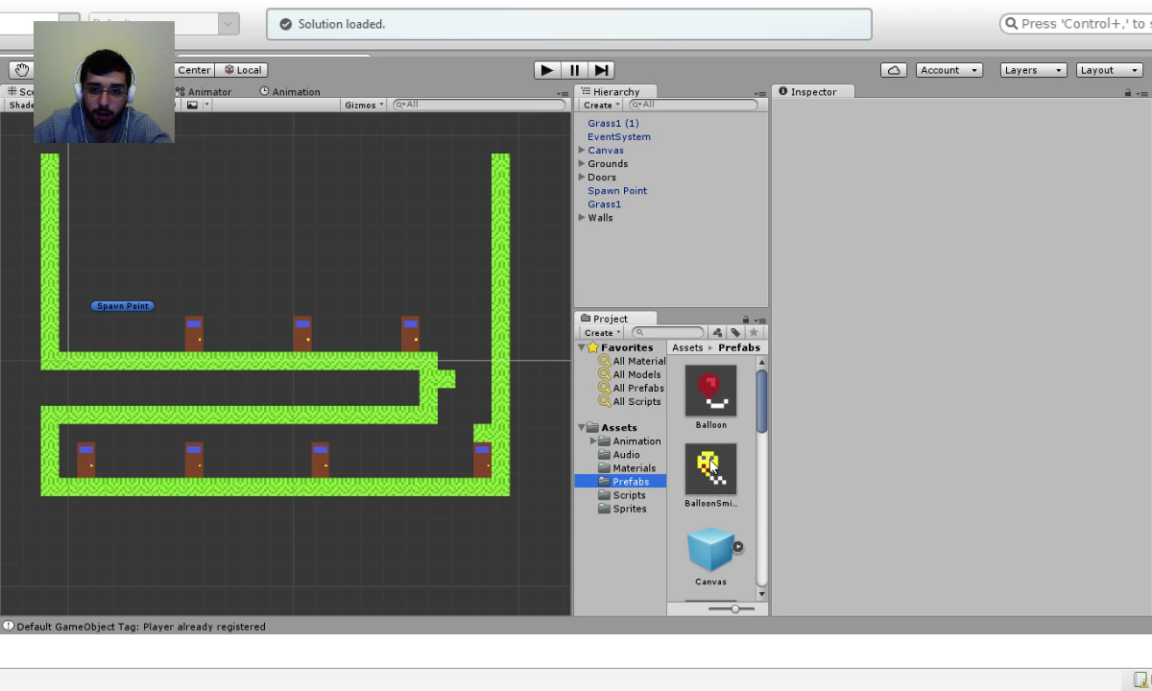
pyautogui.scroll(-6, 712, 470)
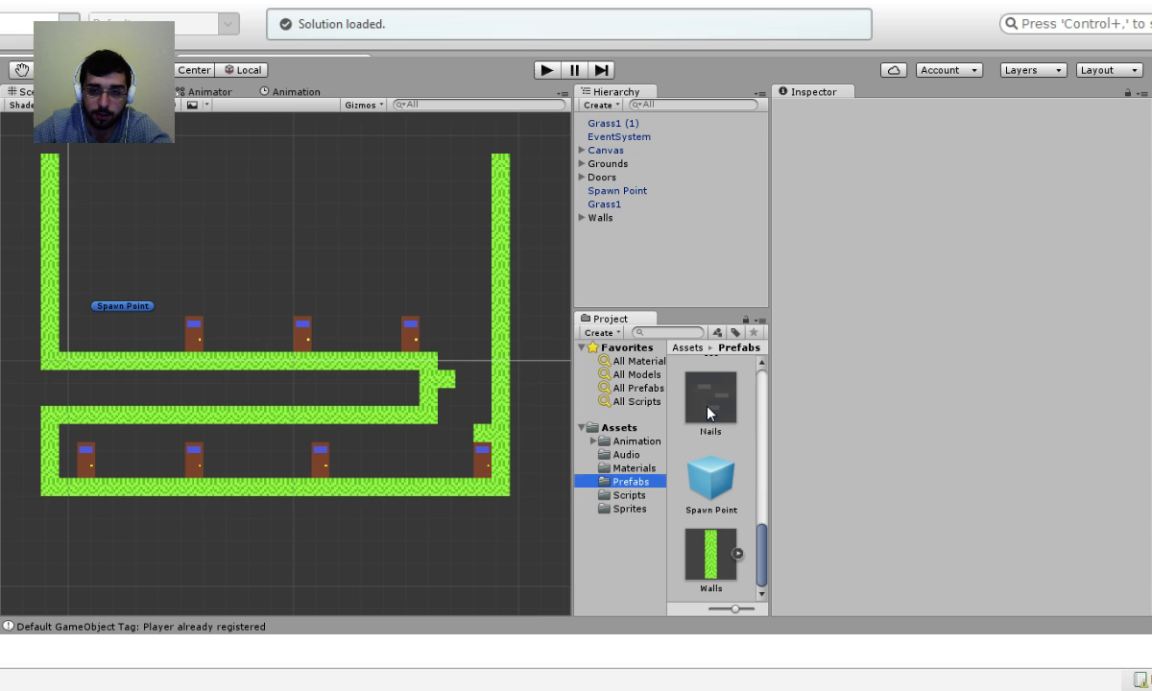
pyautogui.click(709, 415)
pyautogui.scroll(6, 710, 451)
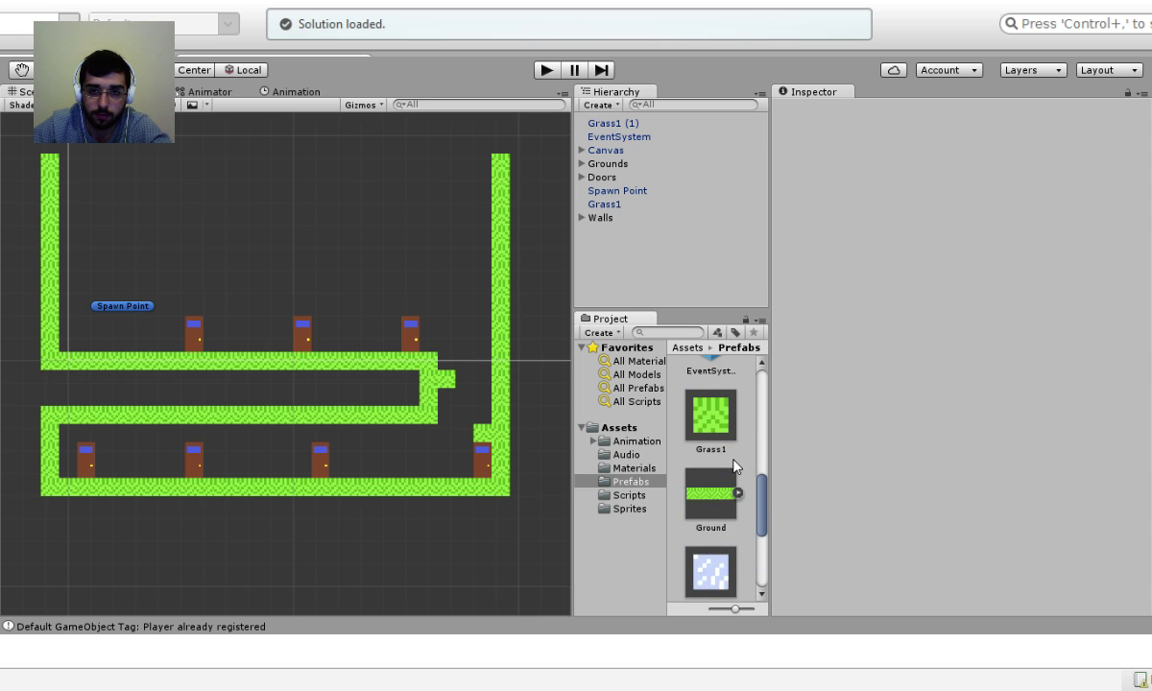
pyautogui.click(711, 408)
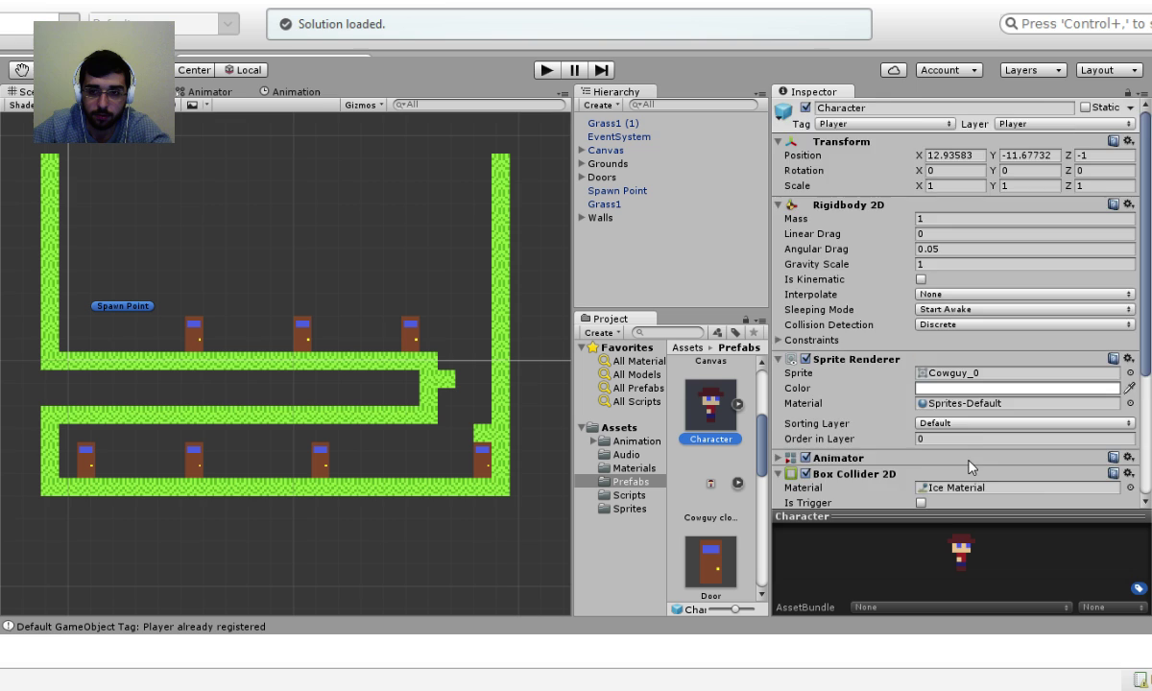
pyautogui.scroll(-5, 787, 269)
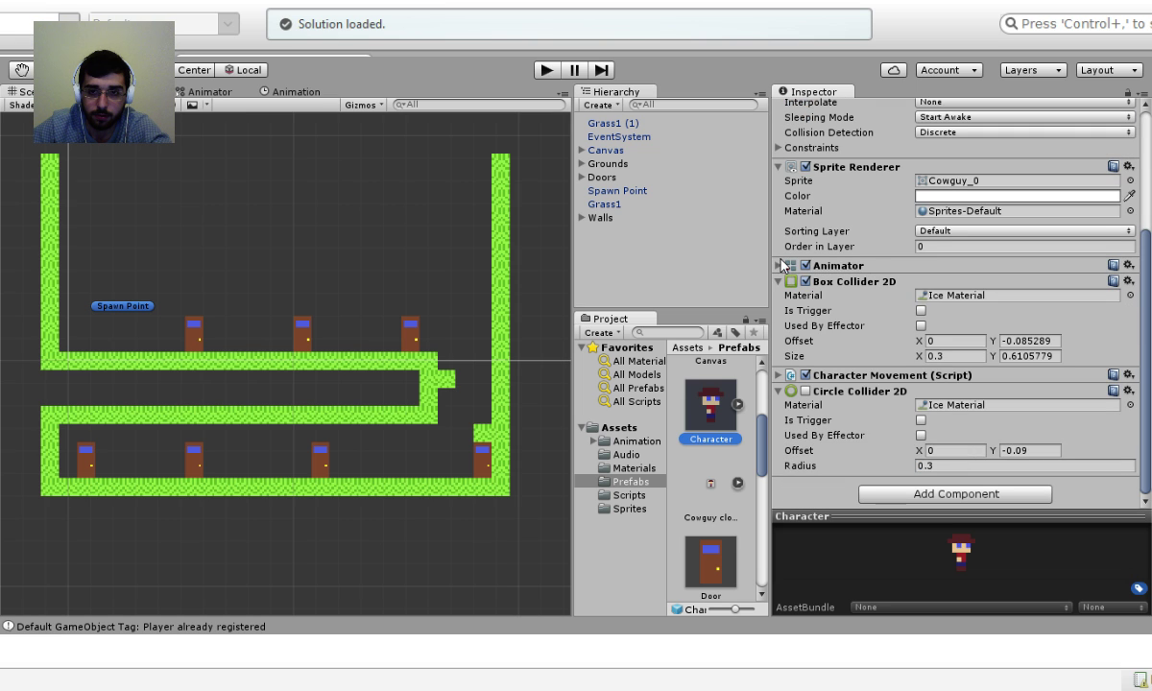
pyautogui.scroll(4, 923, 408)
pyautogui.scroll(-4, 923, 408)
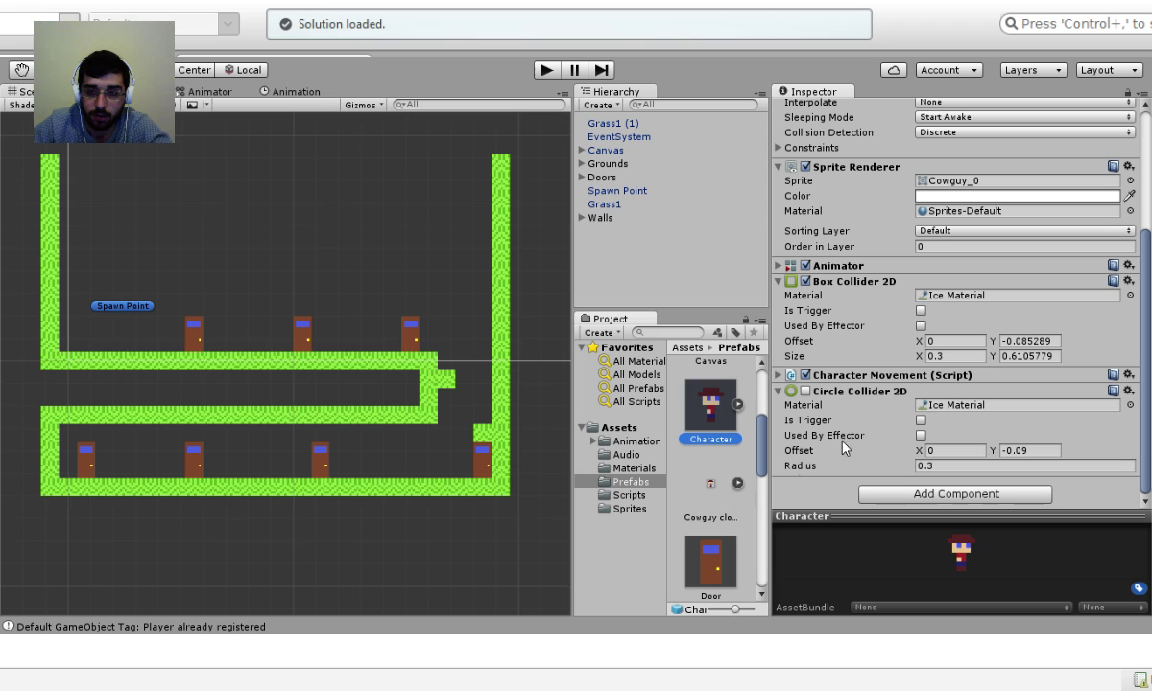
# Add the Shooting script as a component of the Character prefab.
pyautogui.click(629, 495)
pyautogui.scroll(-1, 710, 460)
pyautogui.moveTo(710, 484); pyautogui.dragTo(856, 470)
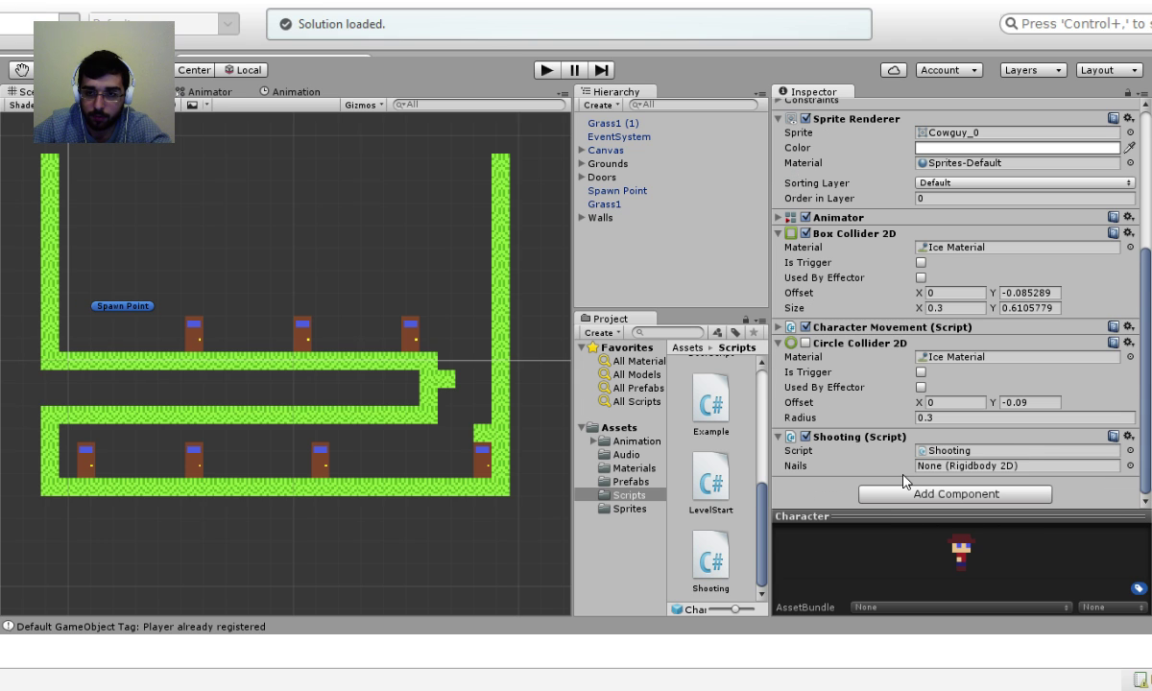
# Inspect the Nails prefab and the import settings of the Shooting script.
pyautogui.click(629, 481)
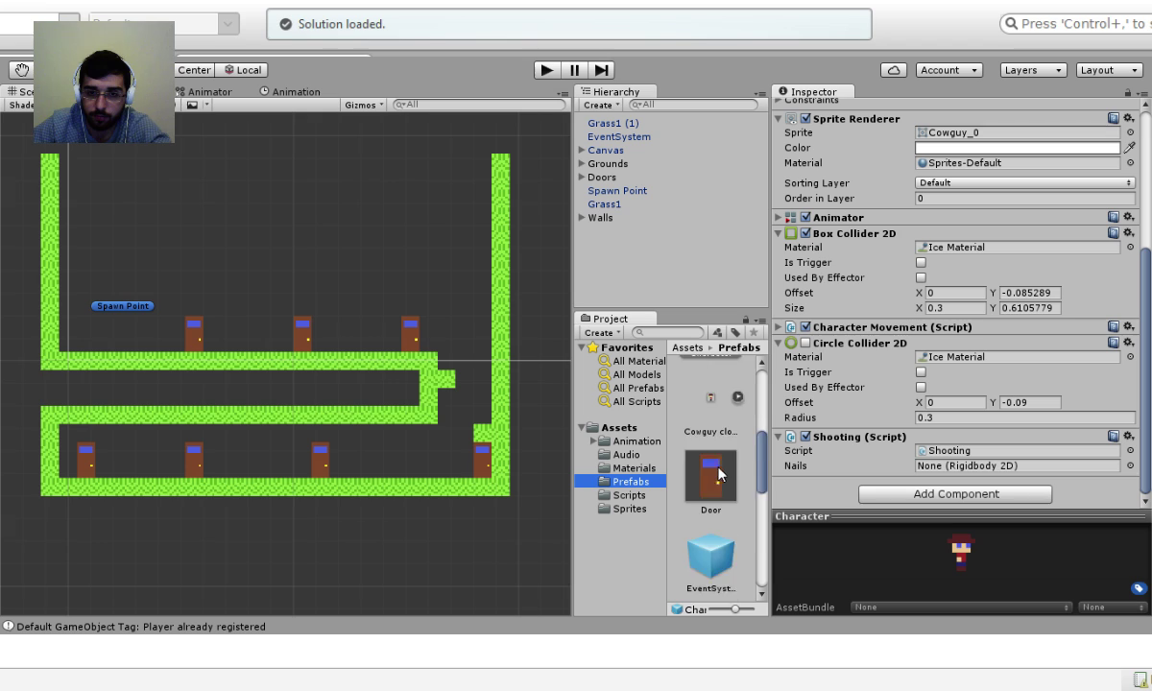
pyautogui.scroll(-3, 718, 472)
pyautogui.click(718, 411)
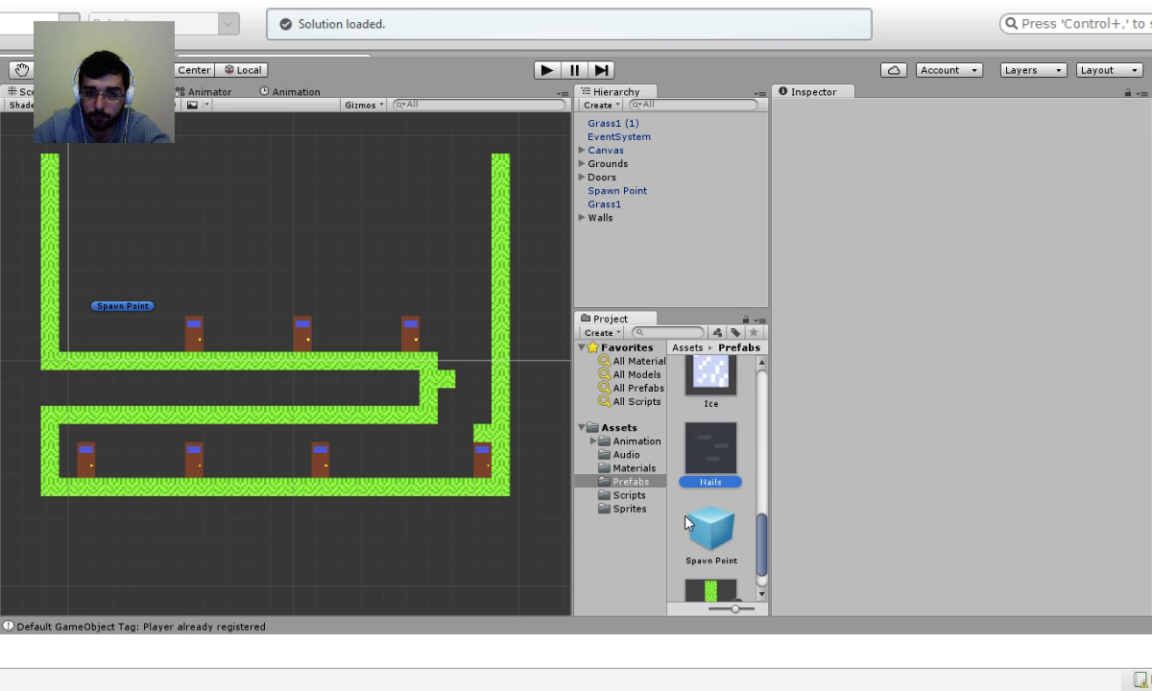
pyautogui.click(629, 507)
pyautogui.click(629, 494)
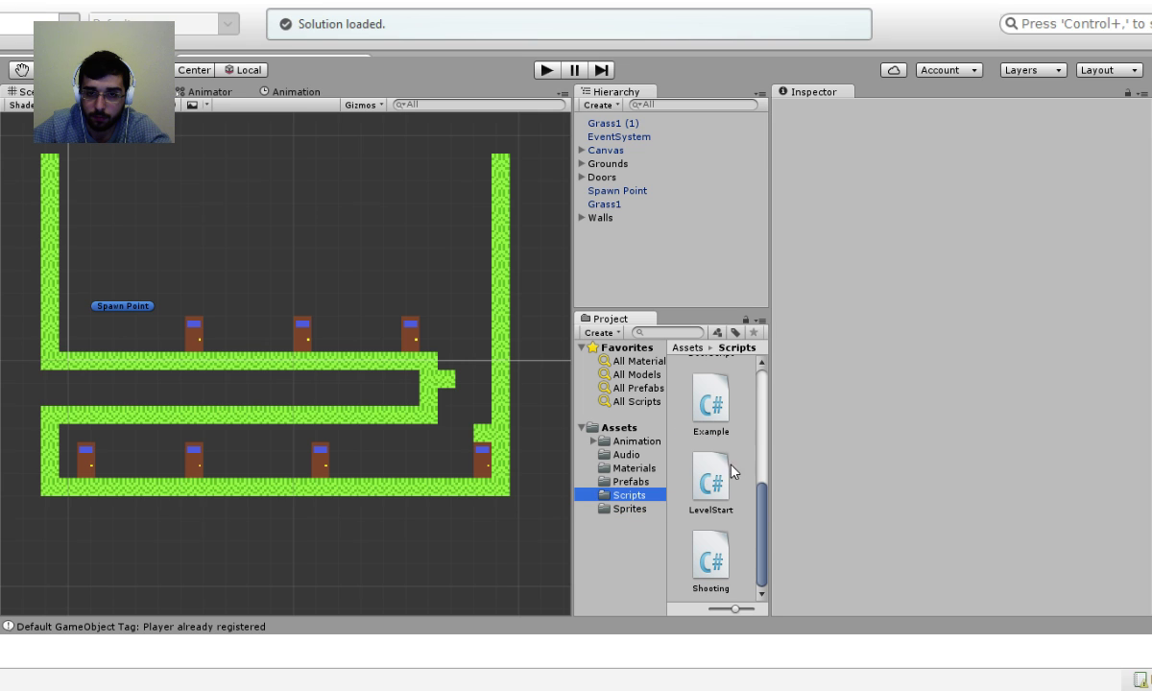
pyautogui.click(710, 547)
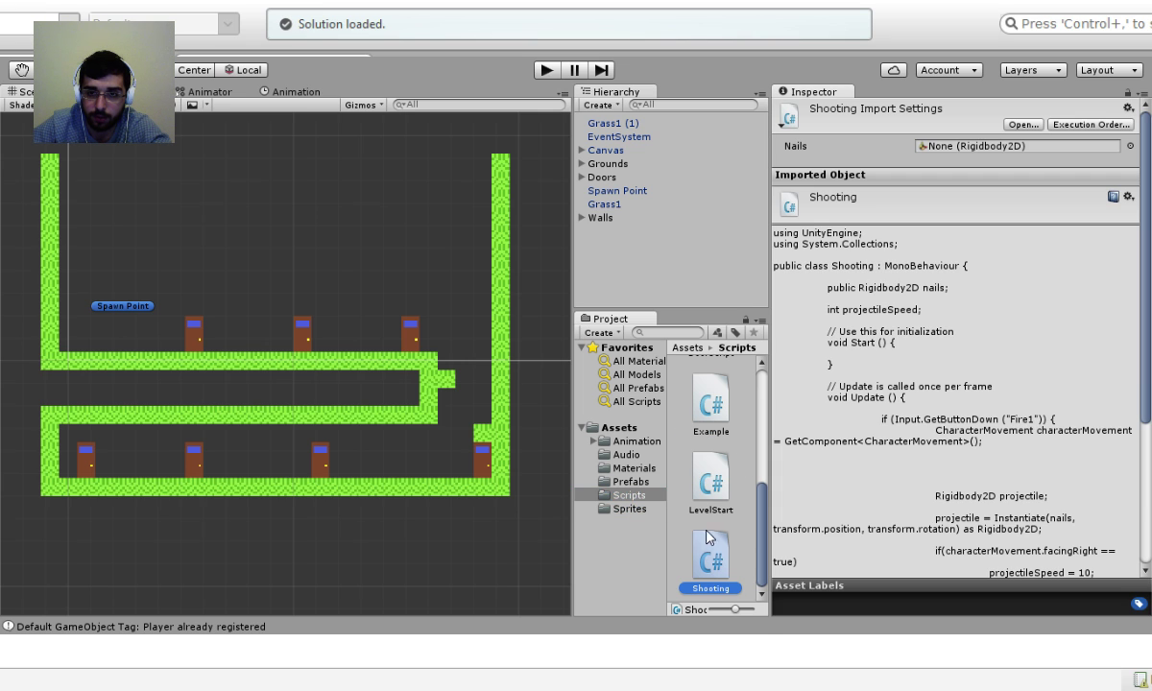
# Check the Nails reference of the Shooting component on the Character prefab.
pyautogui.click(629, 481)
pyautogui.scroll(-3, 730, 526)
pyautogui.scroll(4, 730, 526)
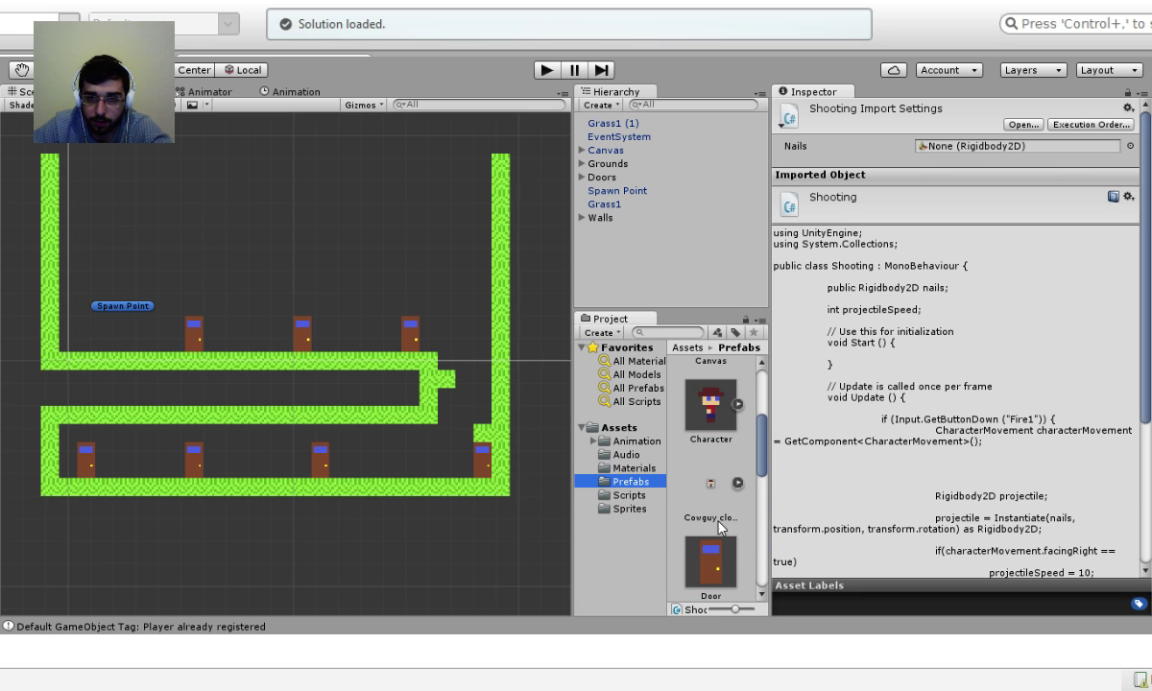
pyautogui.click(710, 405)
pyautogui.scroll(-5, 889, 484)
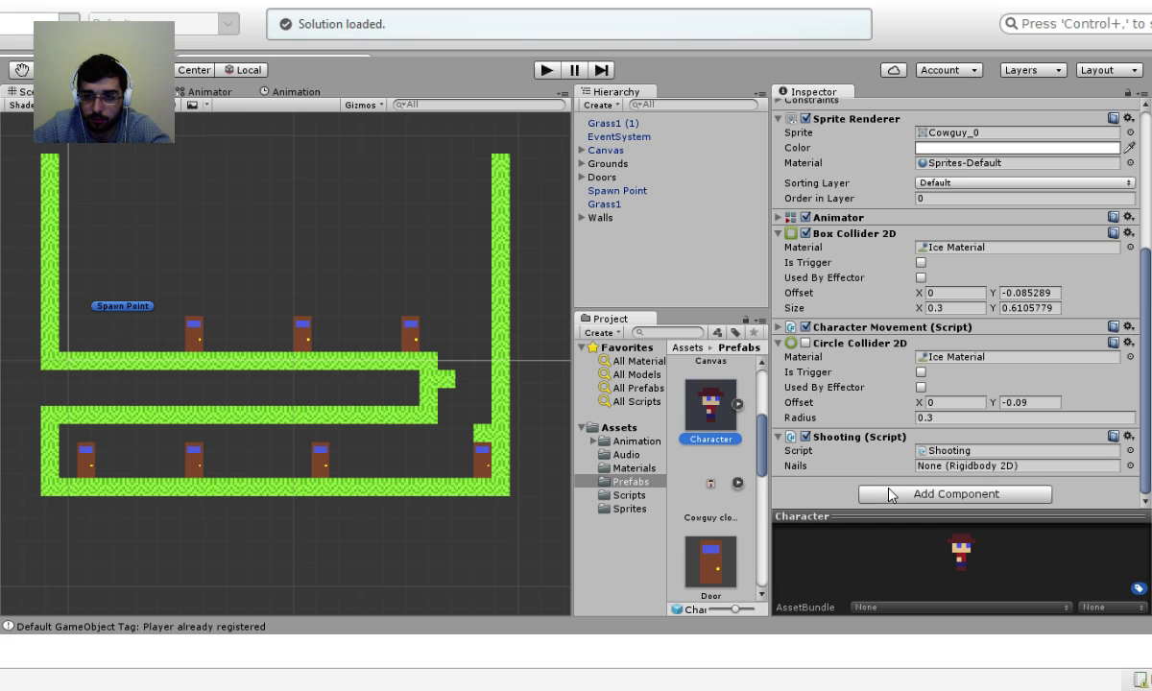
pyautogui.click(631, 493)
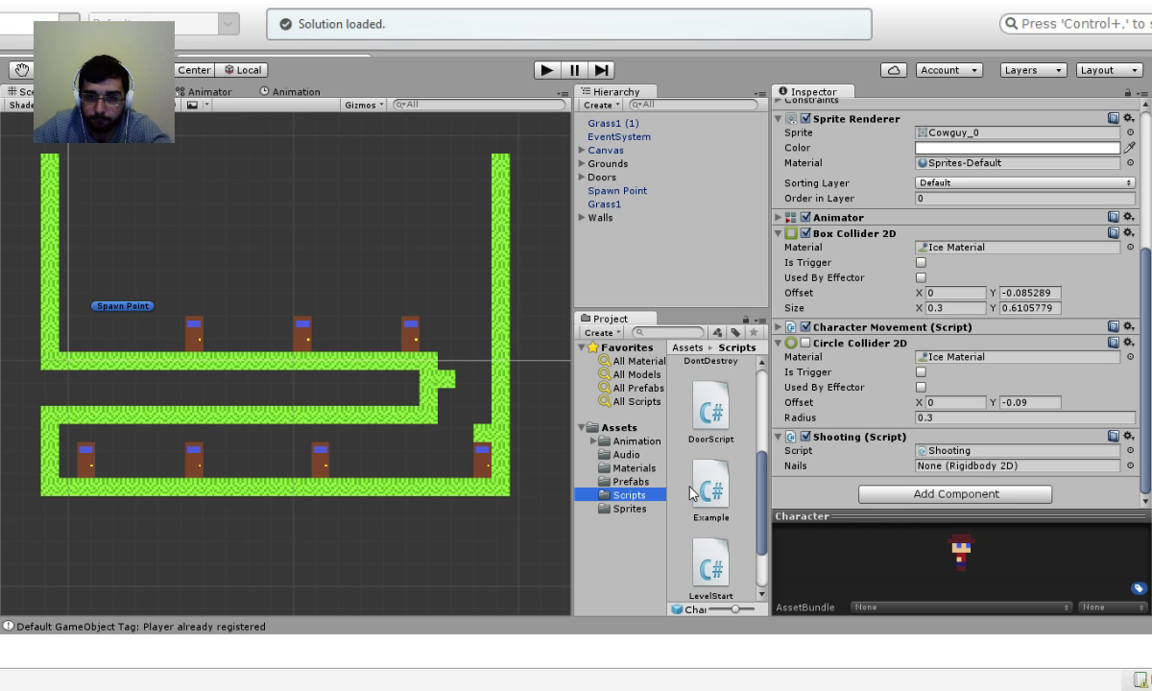
# Delete the Nails prefab from the Prefabs folder.
pyautogui.click(630, 481)
pyautogui.scroll(-3, 715, 499)
pyautogui.scroll(3, 715, 499)
pyautogui.click(717, 508)
pyautogui.moveTo(718, 509)
pyautogui.mouseDown()
pyautogui.moveTo(992, 469)
pyautogui.moveTo(724, 510)
pyautogui.mouseUp()
pyautogui.click(723, 510)
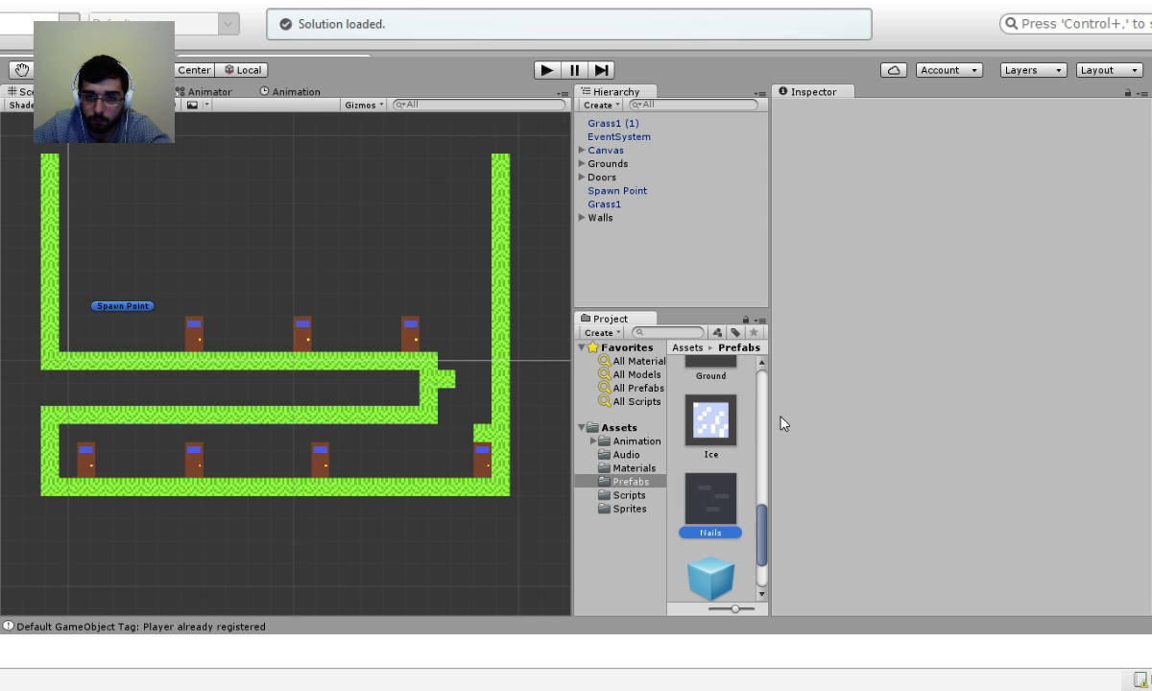
pyautogui.click(721, 511)
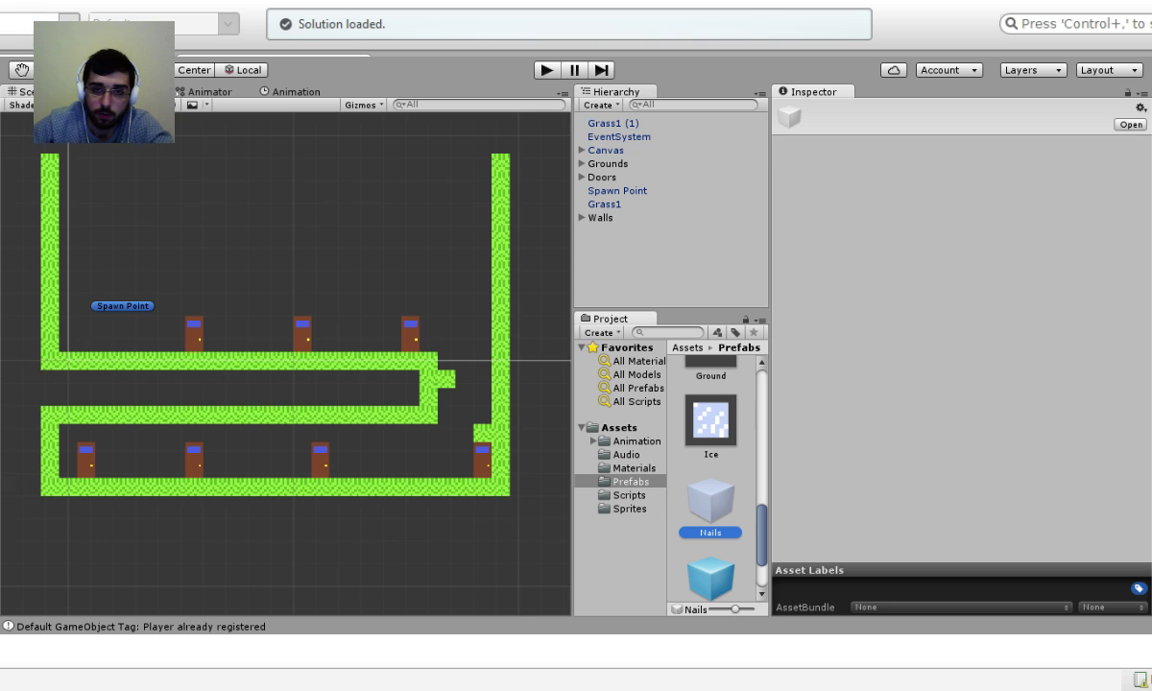
pyautogui.hotkey('shift', 'Delete')
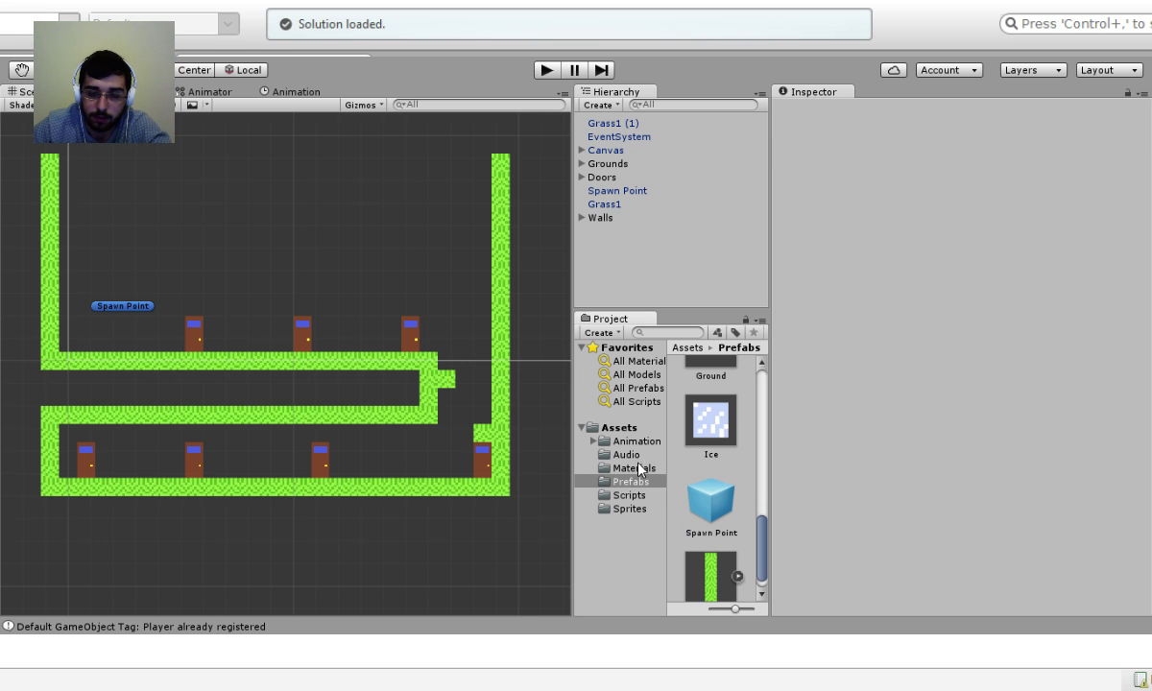
# Add the Nails sprite from the Sprites folder to the scene as a new object.
pyautogui.click(620, 428)
pyautogui.scroll(-5, 666, 533)
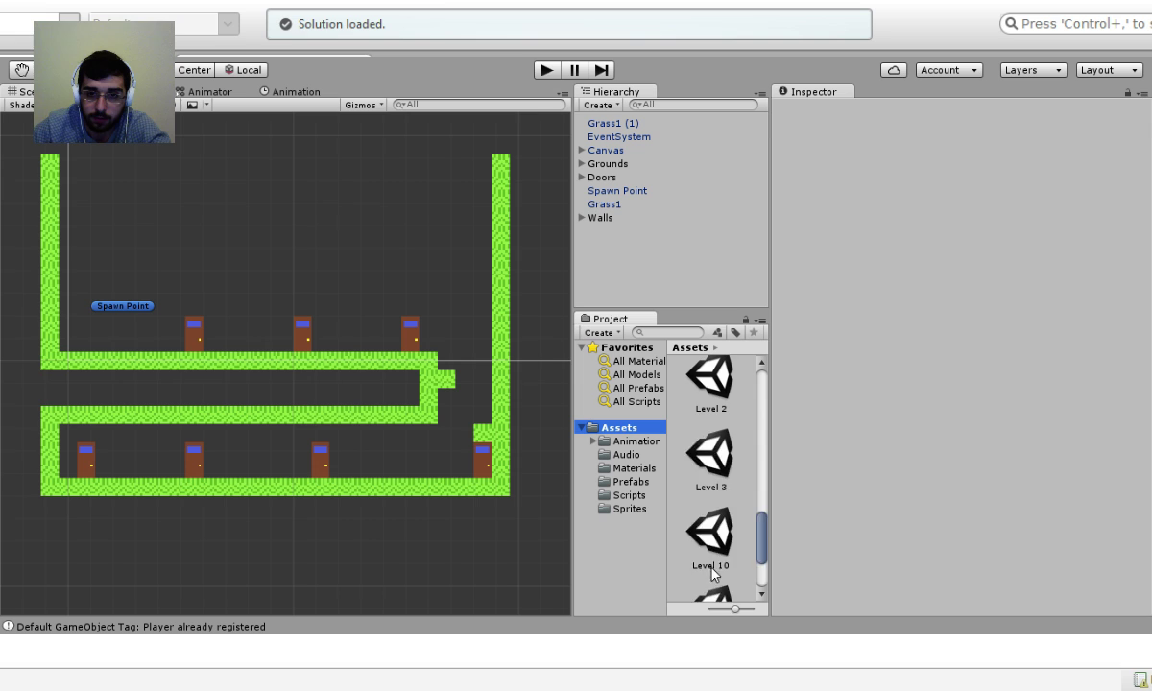
pyautogui.scroll(5, 675, 530)
pyautogui.scroll(8, 722, 574)
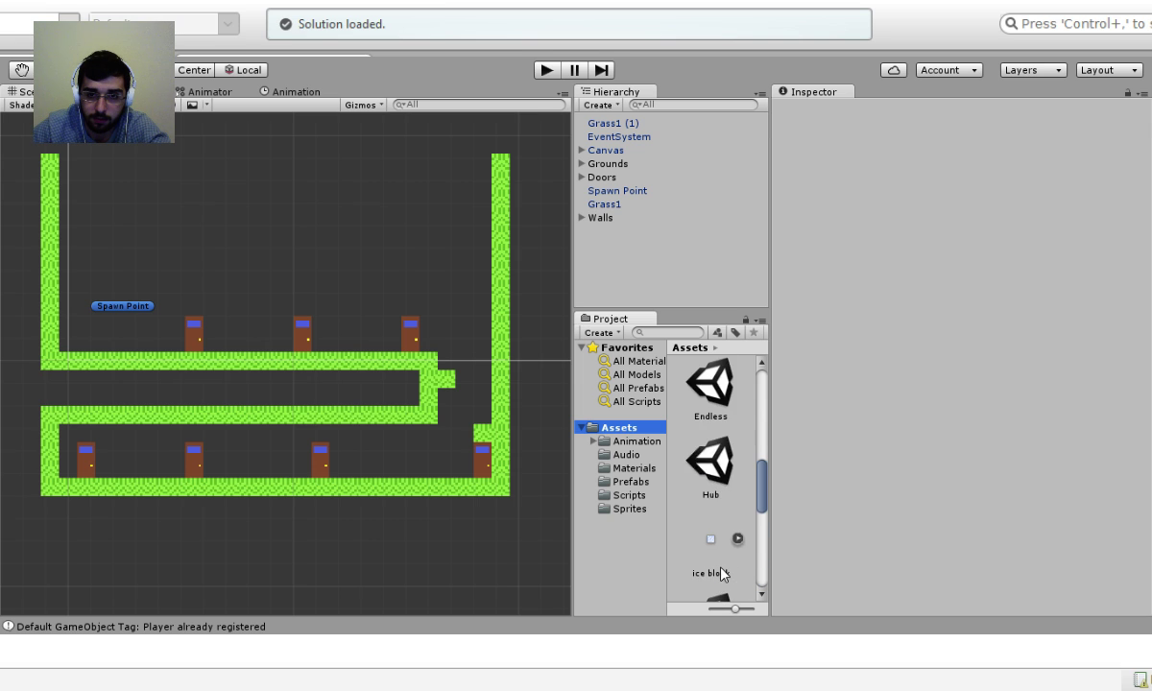
pyautogui.click(627, 509)
pyautogui.scroll(-3, 707, 526)
pyautogui.scroll(-5, 707, 526)
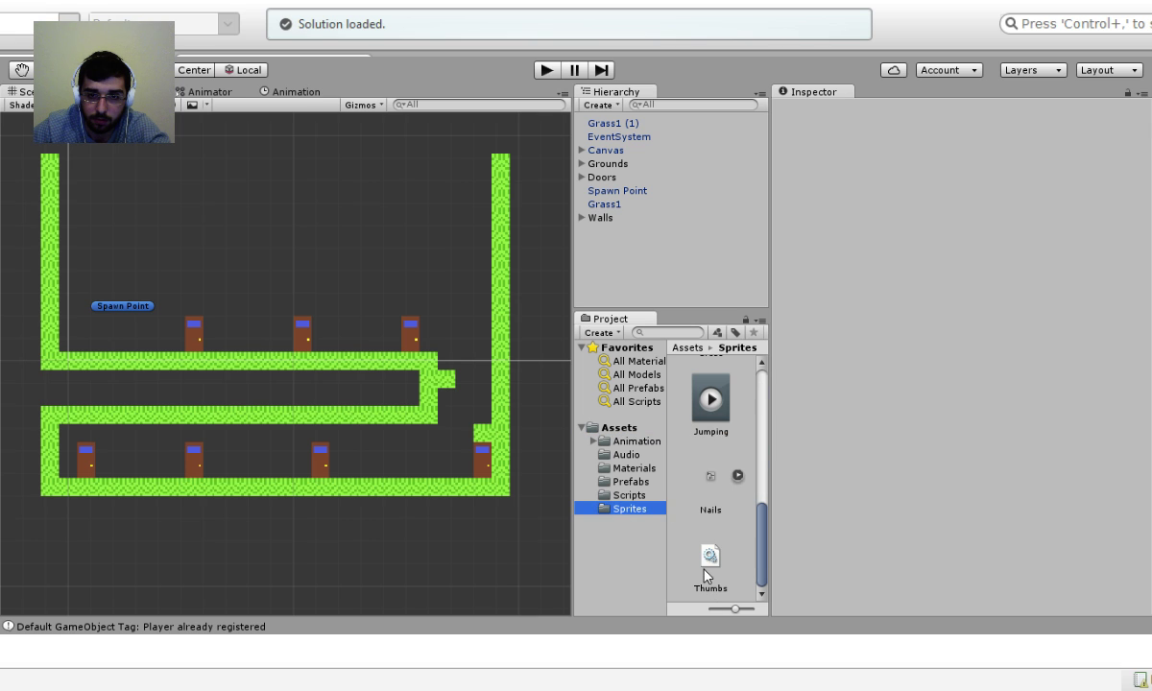
pyautogui.click(711, 487)
pyautogui.moveTo(711, 487); pyautogui.dragTo(645, 277)
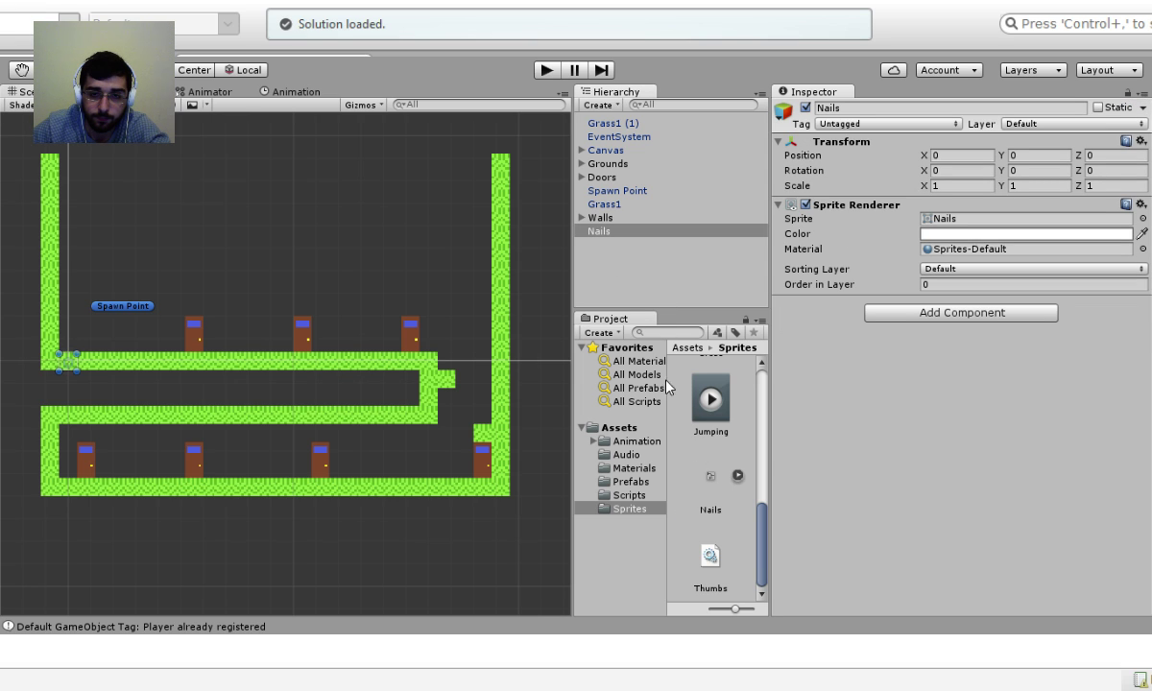
pyautogui.click(629, 481)
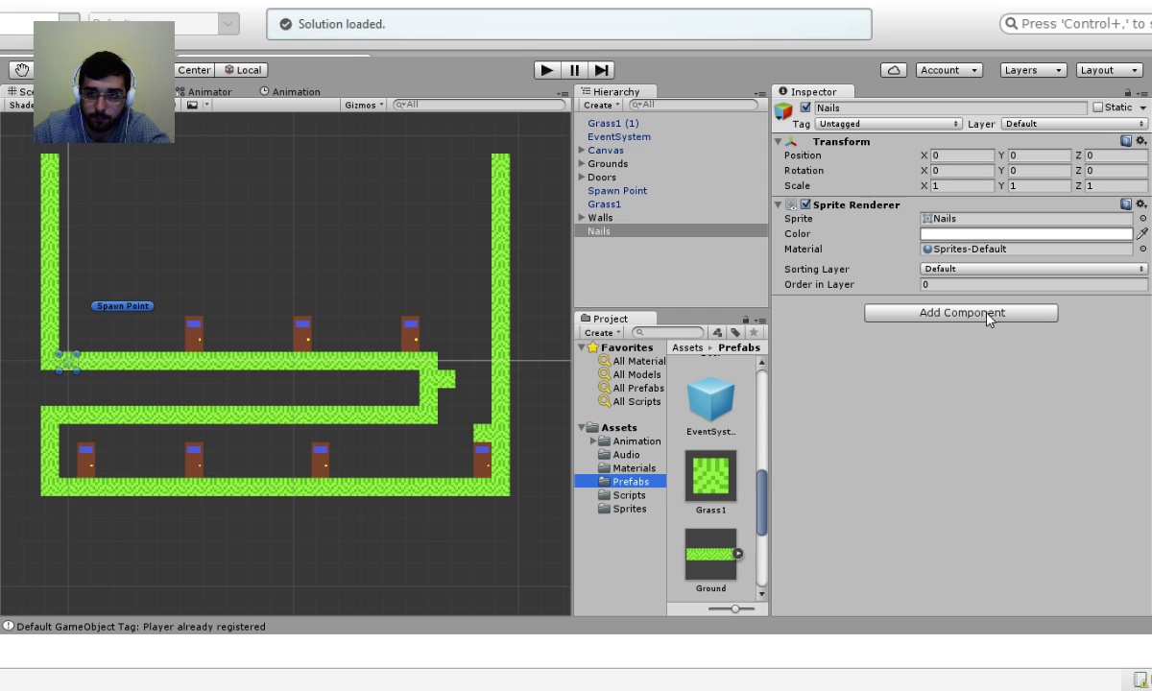
# Add a Rigidbody 2D to the Nails object with Gravity Scale 0 and Angular Drag 0.
pyautogui.click(928, 294)
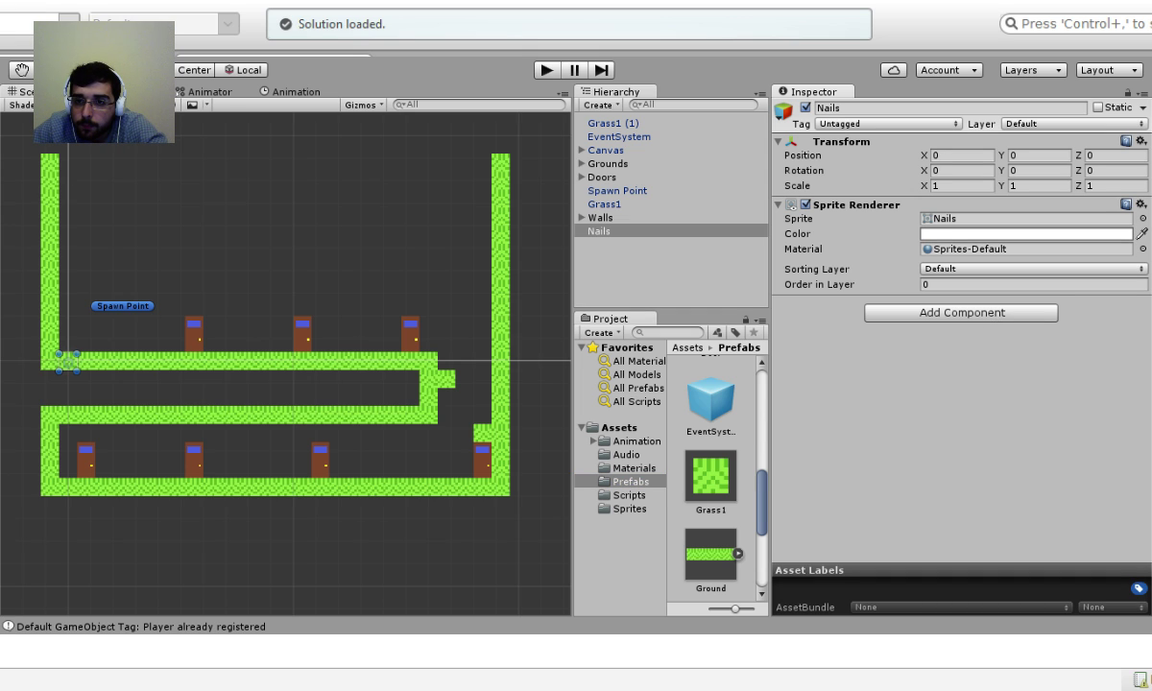
pyautogui.press('Return')
pyautogui.click(948, 363)
pyautogui.write('0')
pyautogui.click(869, 348)
pyautogui.write('0')
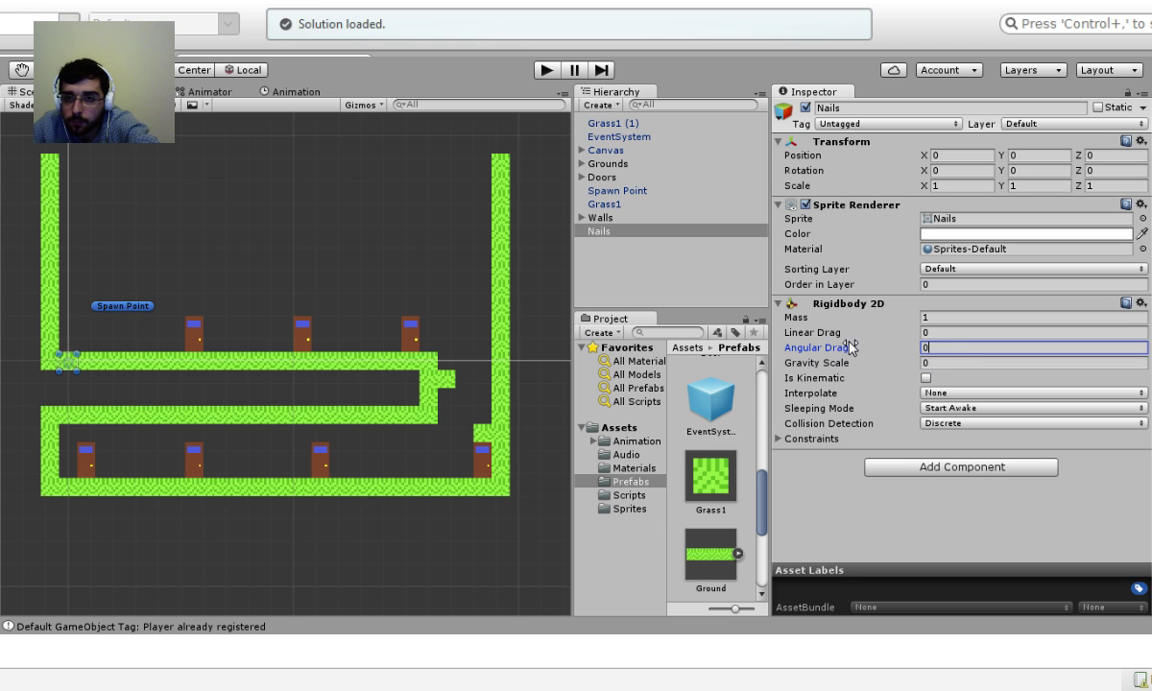
# Add a Box Collider 2D to the Nails object and make it a trigger.
pyautogui.click(868, 447)
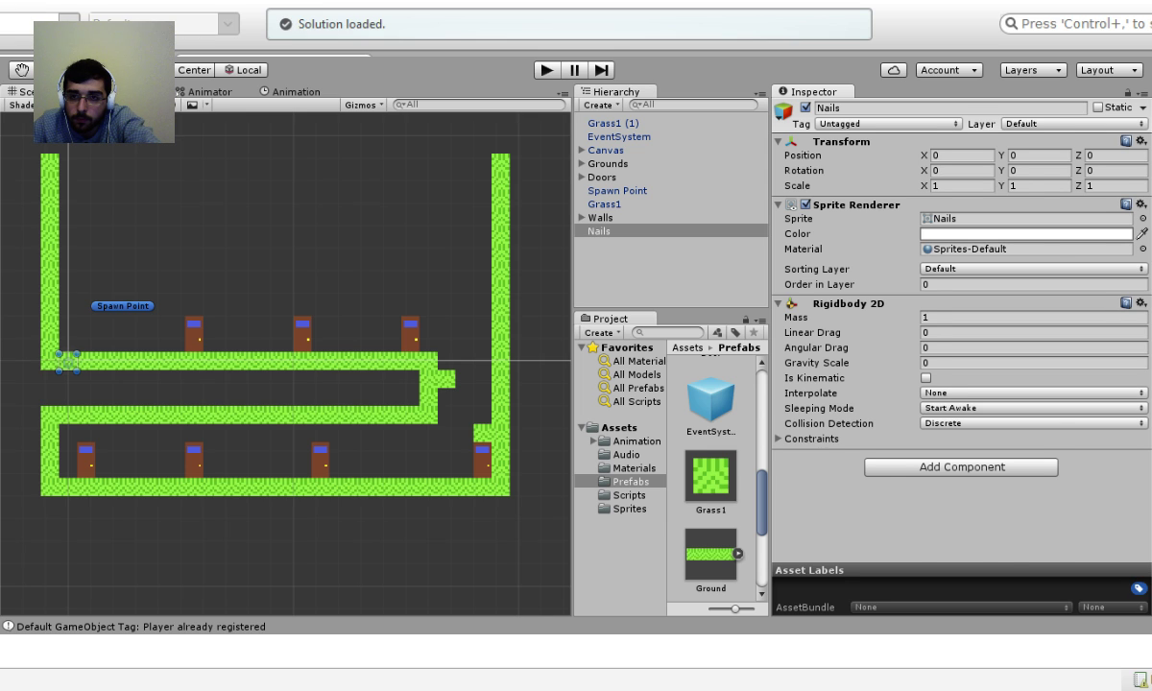
pyautogui.press('Return')
pyautogui.scroll(-1, 884, 475)
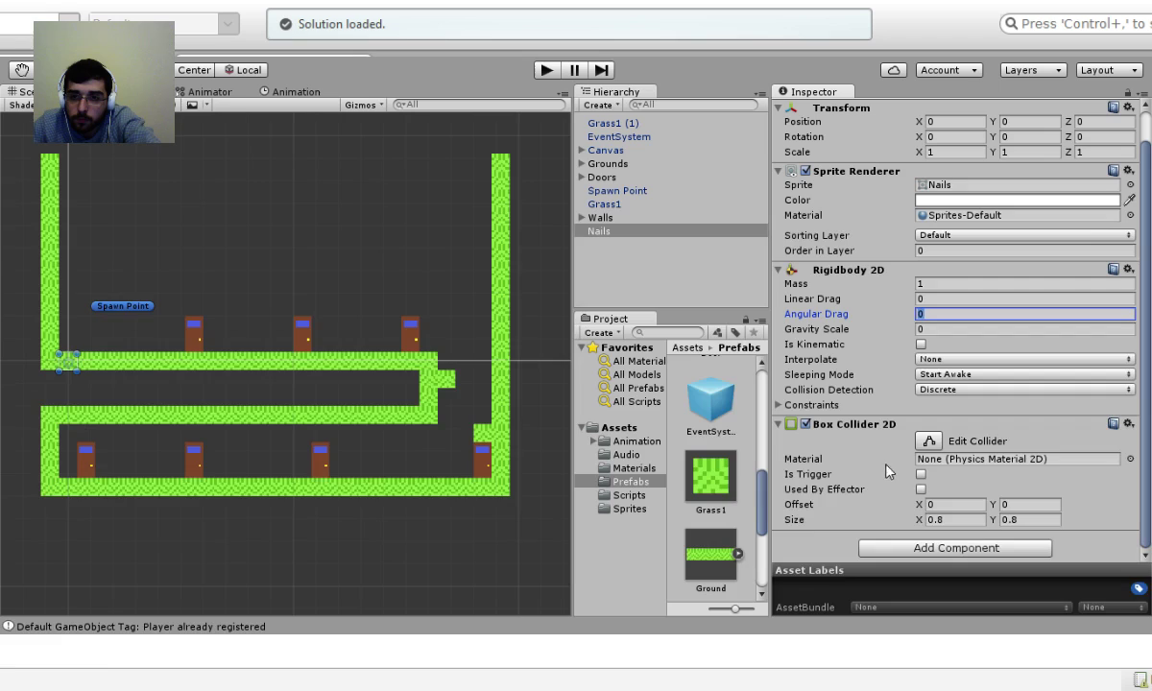
pyautogui.click(921, 474)
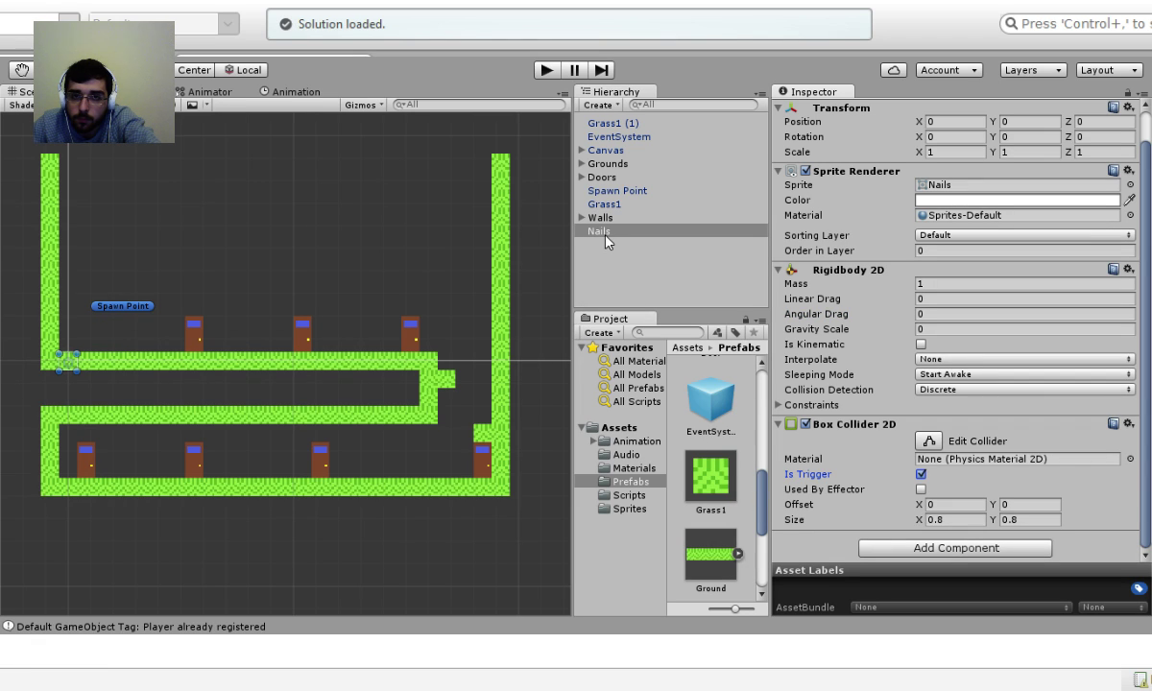
# Create a Nails prefab in the Prefabs folder from the Nails object in the scene.
pyautogui.click(629, 481)
pyautogui.scroll(-3, 721, 516)
pyautogui.scroll(-1, 722, 517)
pyautogui.moveTo(599, 230); pyautogui.dragTo(715, 470)
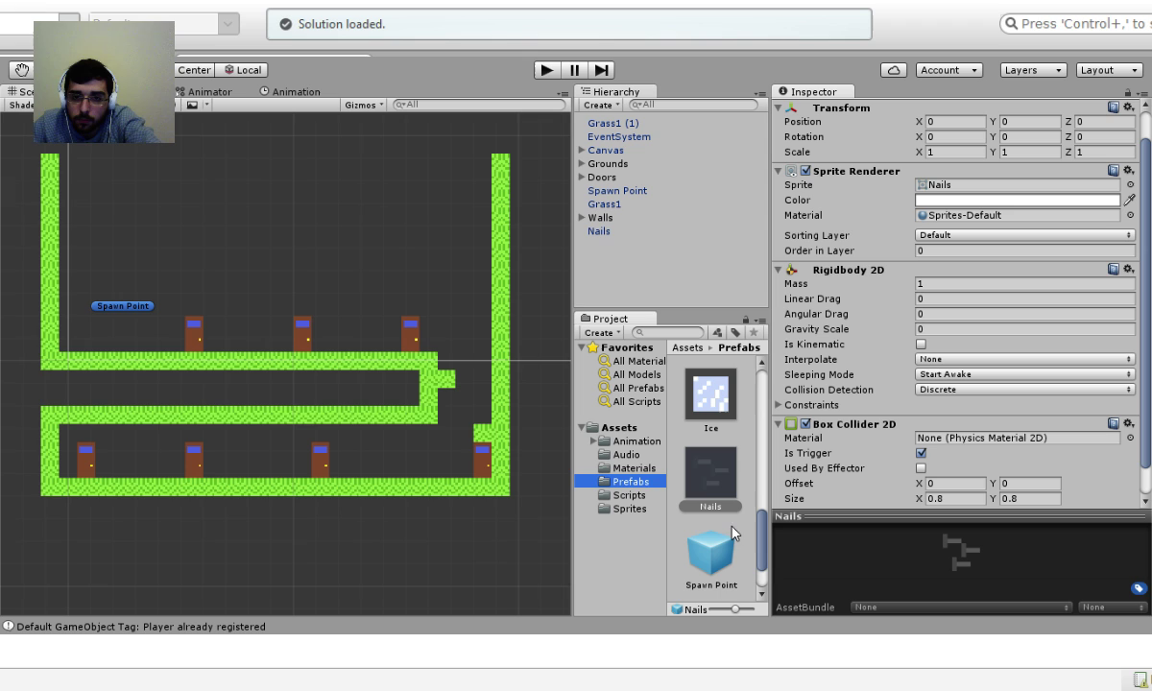
# Assign the new Nails prefab to the Nails reference of the Shooting component on the Character prefab.
pyautogui.scroll(6, 719, 480)
pyautogui.scroll(4, 674, 444)
pyautogui.click(710, 434)
pyautogui.scroll(-3, 729, 551)
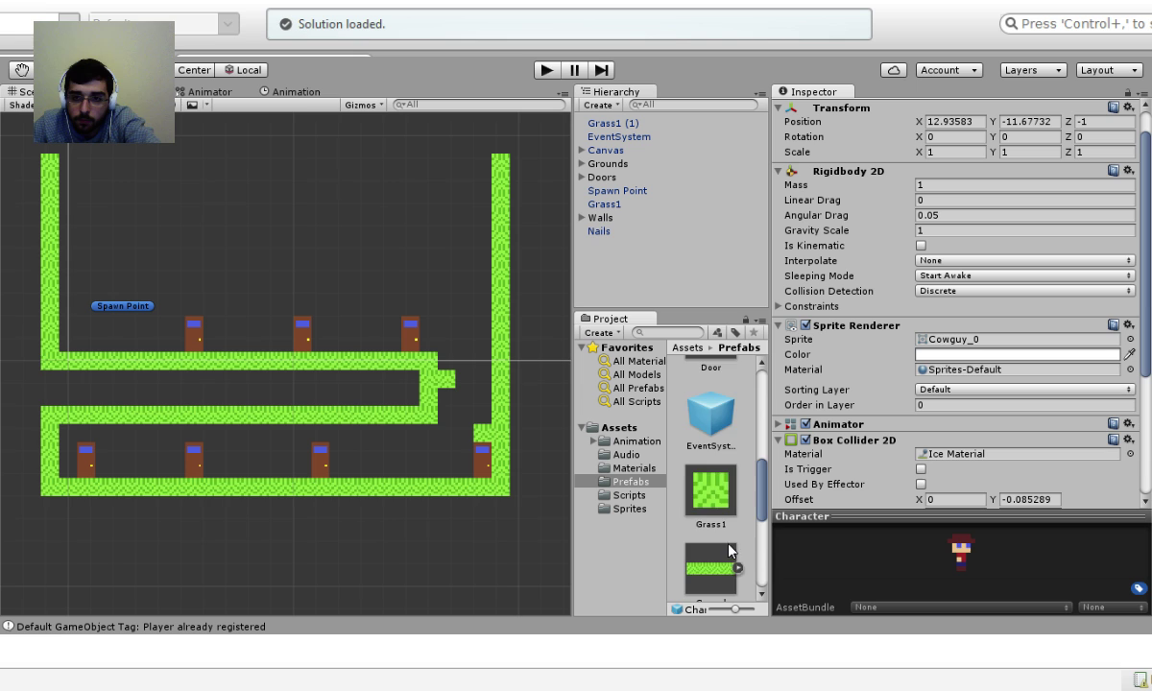
pyautogui.scroll(-4, 710, 518)
pyautogui.scroll(-5, 859, 399)
pyautogui.moveTo(715, 438); pyautogui.dragTo(959, 468)
# Run the game briefly to test the character in the hub scene, and stop it.
pyautogui.click(554, 70)
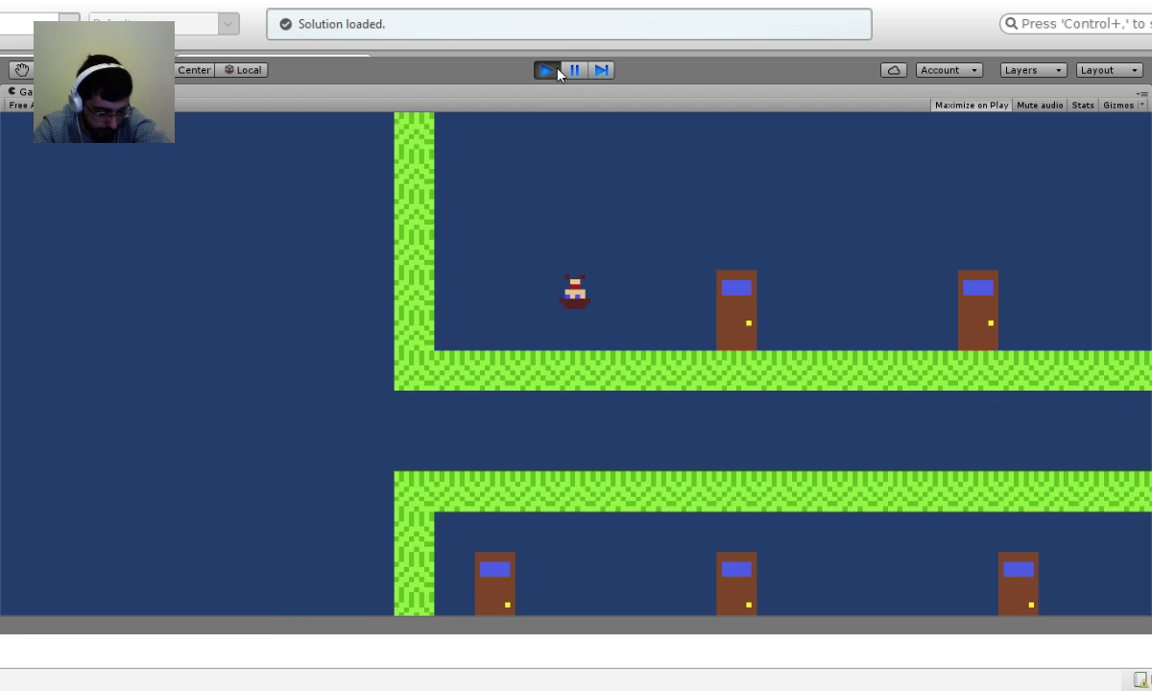
pyautogui.press('Right')
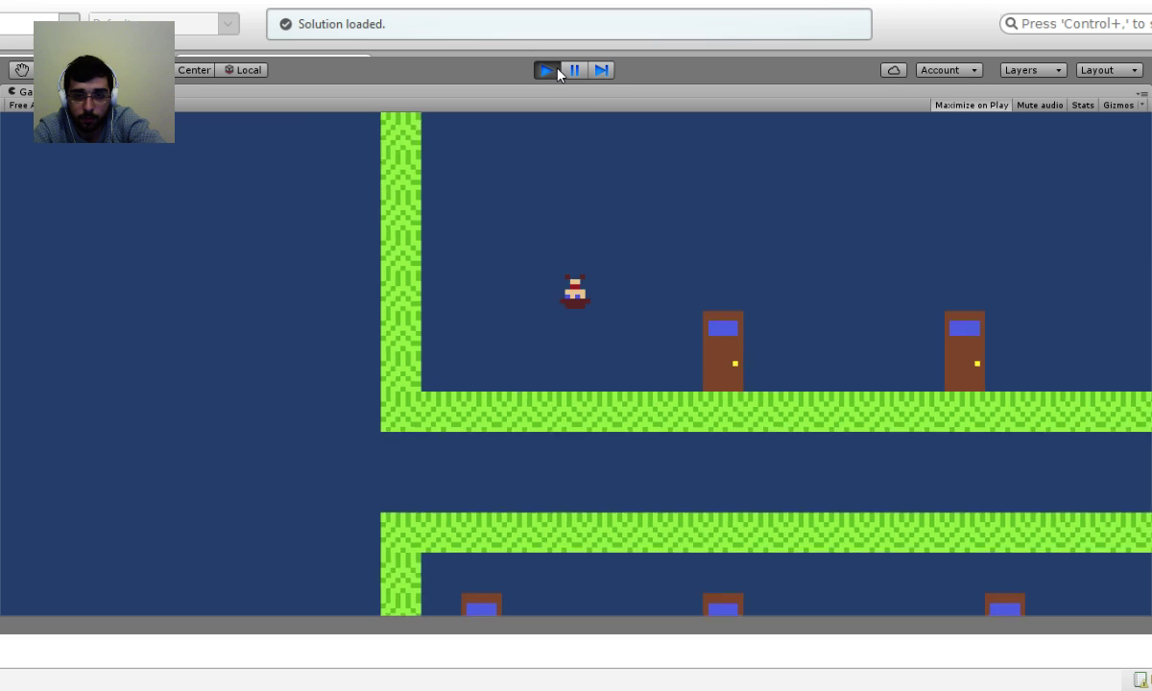
pyautogui.click(555, 70)
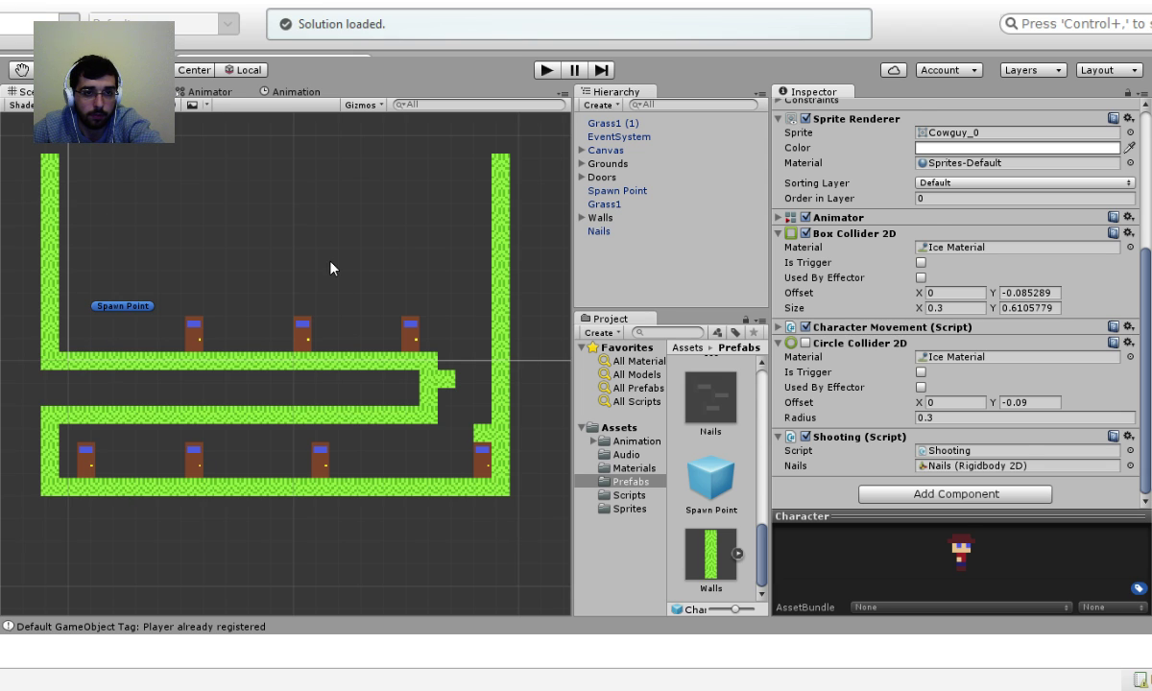
# Set the positive button of the Fire1 axis to z in the project's input settings.
pyautogui.hotkey('ctrl', 'z')
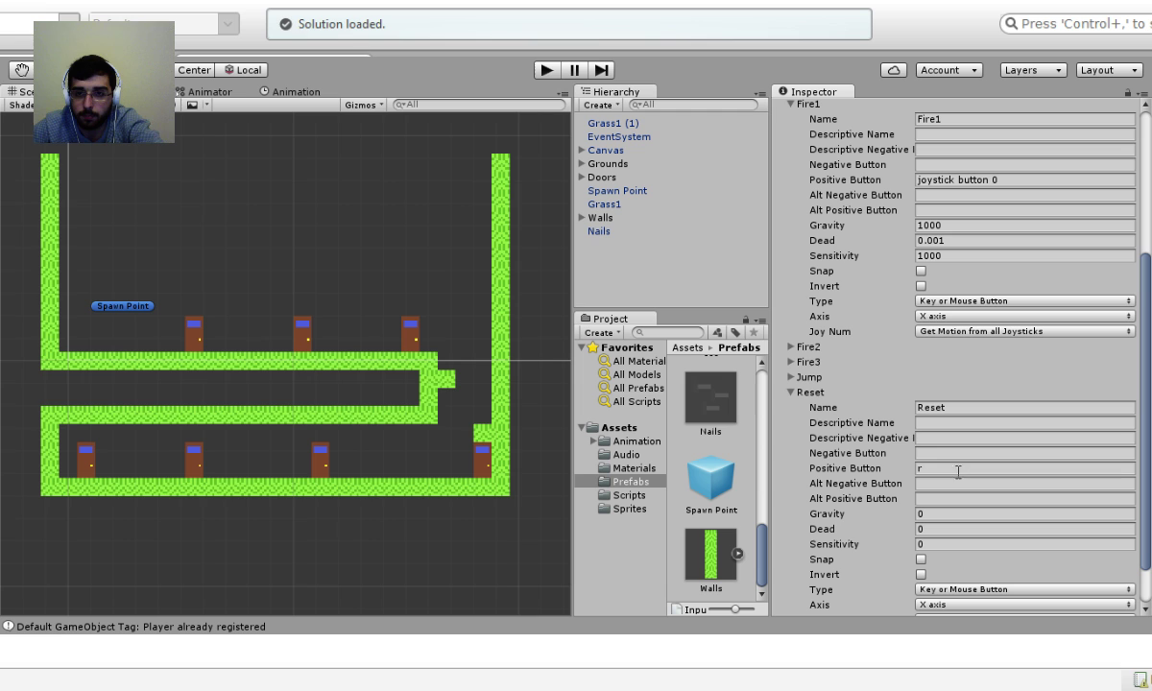
pyautogui.scroll(3, 947, 351)
pyautogui.click(958, 280)
pyautogui.write('z')
# Run the game to test firing nails while the character faces right and left, and stop it.
pyautogui.click(544, 70)
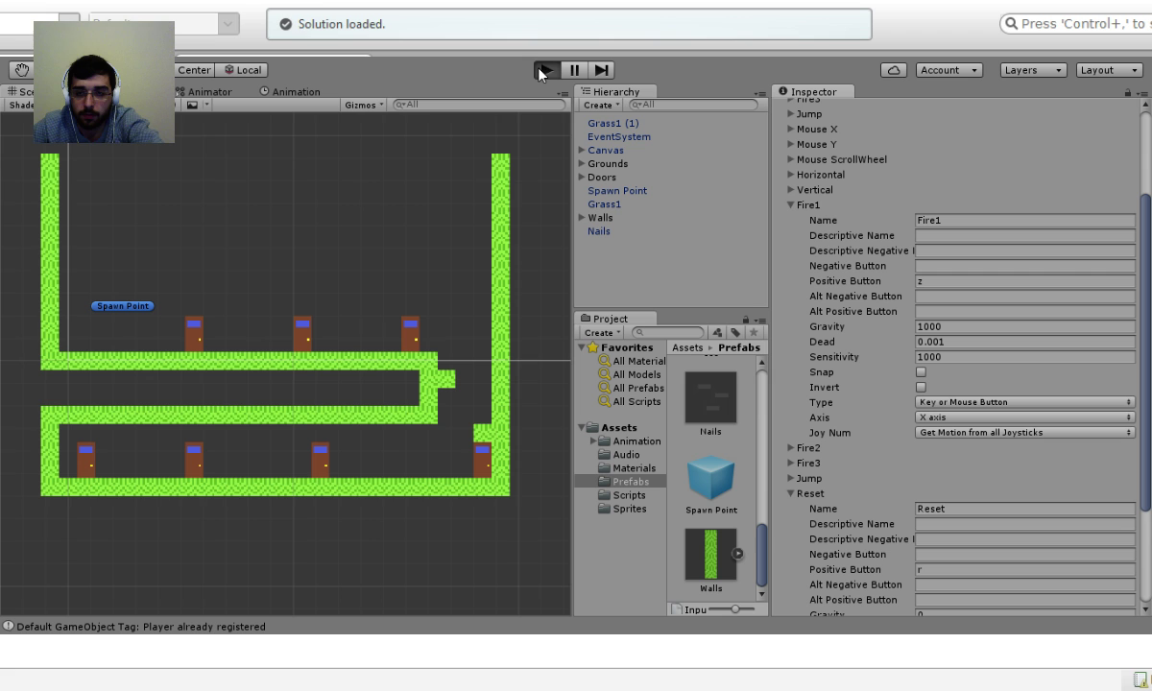
pyautogui.press('z')
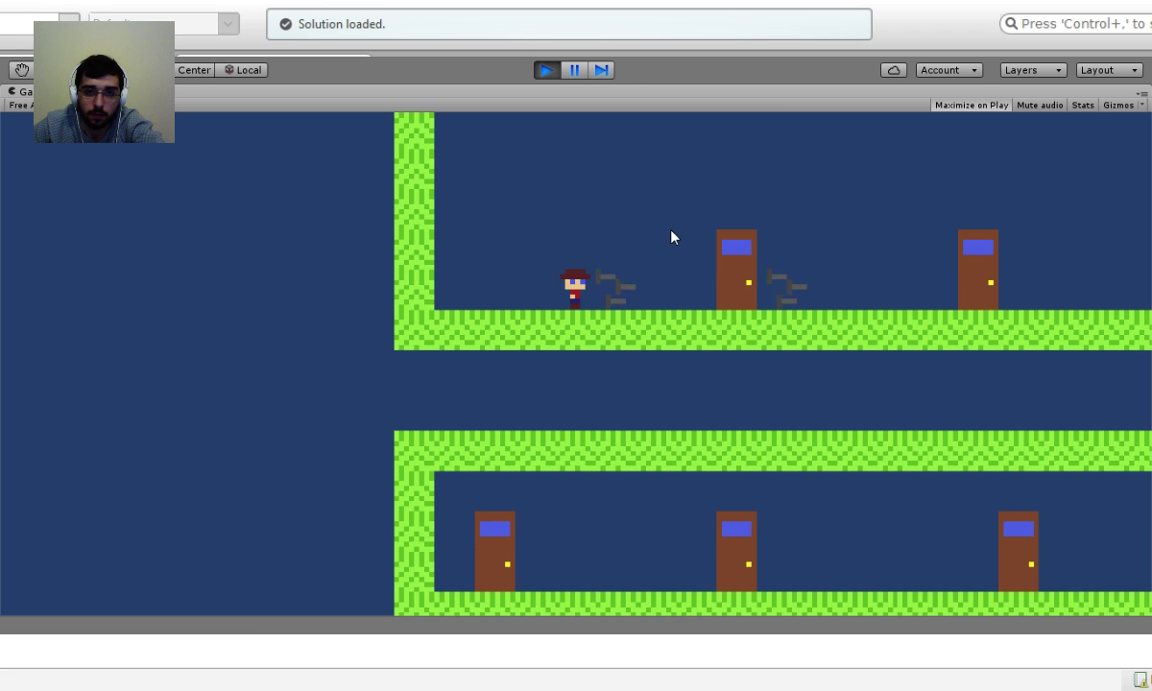
pyautogui.press('Right')
pyautogui.press('Left')
pyautogui.press('z')
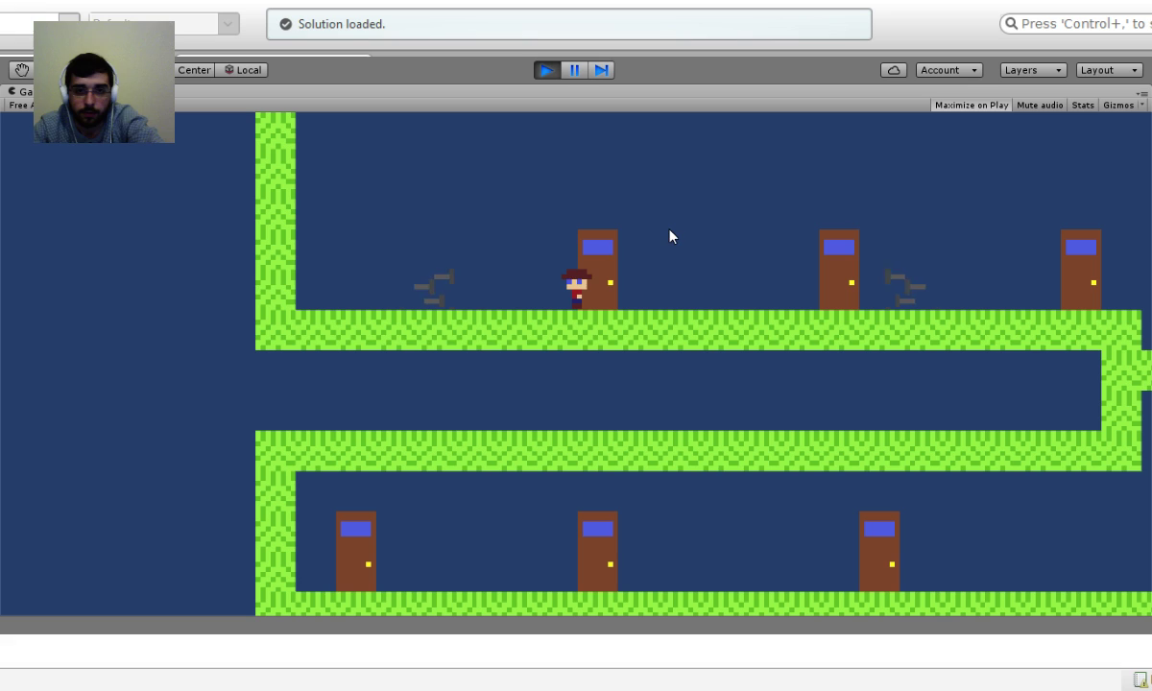
pyautogui.press('z')
pyautogui.press('z')
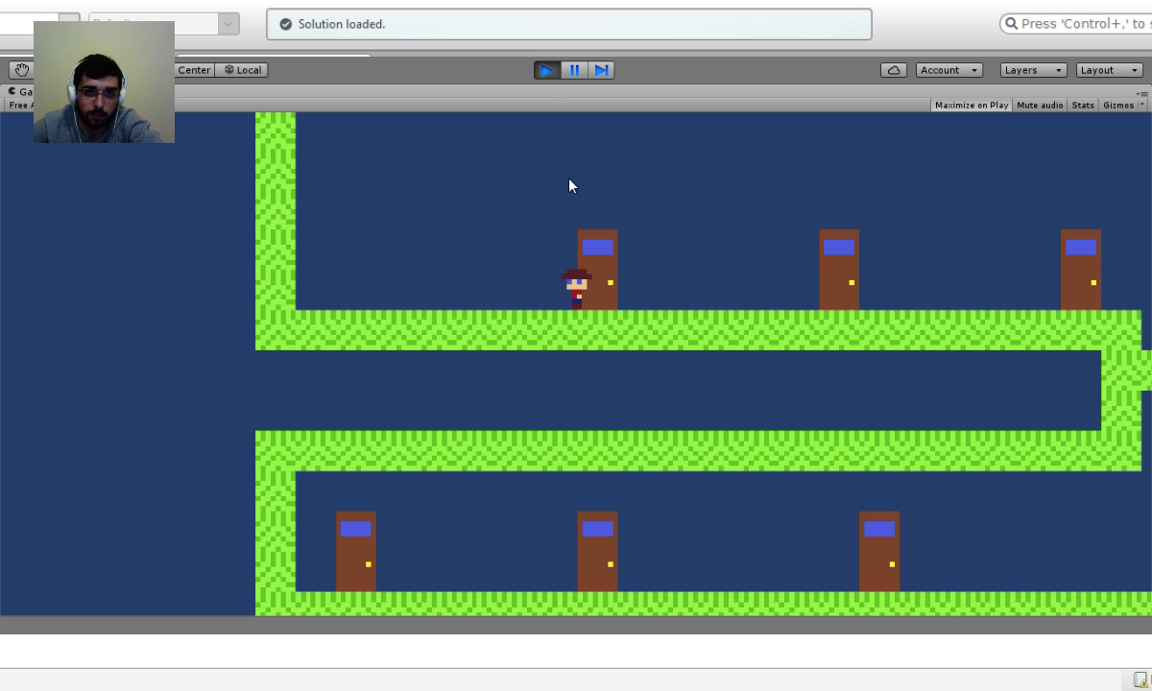
pyautogui.click(546, 75)
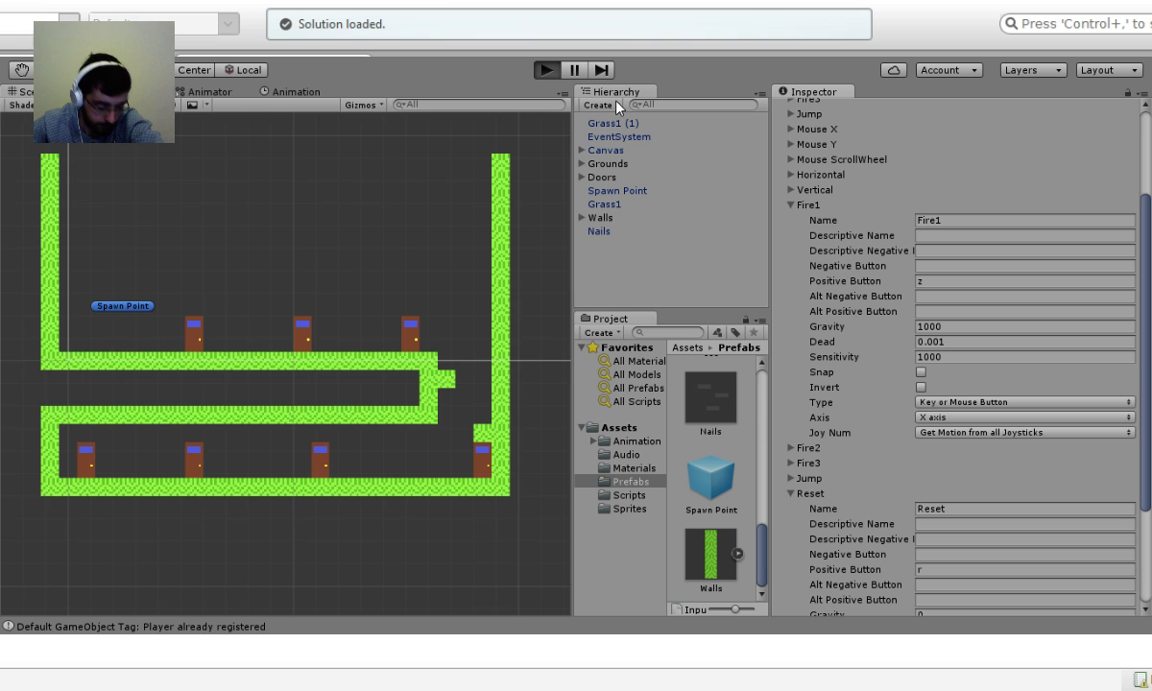
# Run the game again and enter the first level through the nearest hub door.
pyautogui.hotkey('ctrl', 'p')
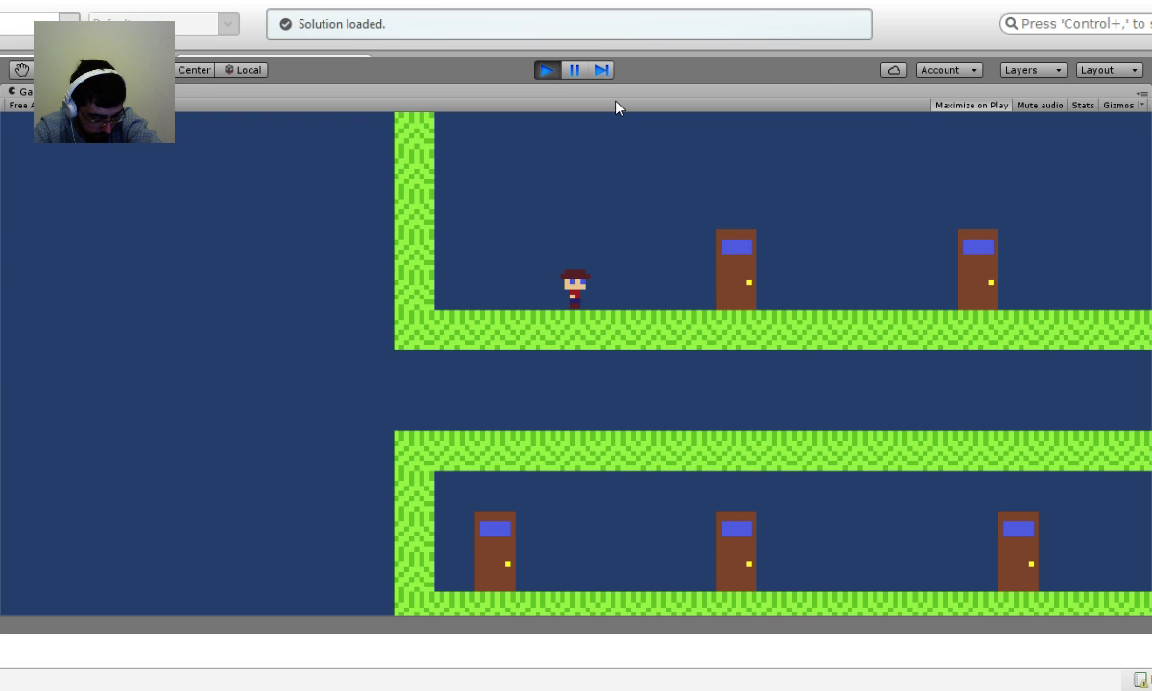
pyautogui.press('Right')
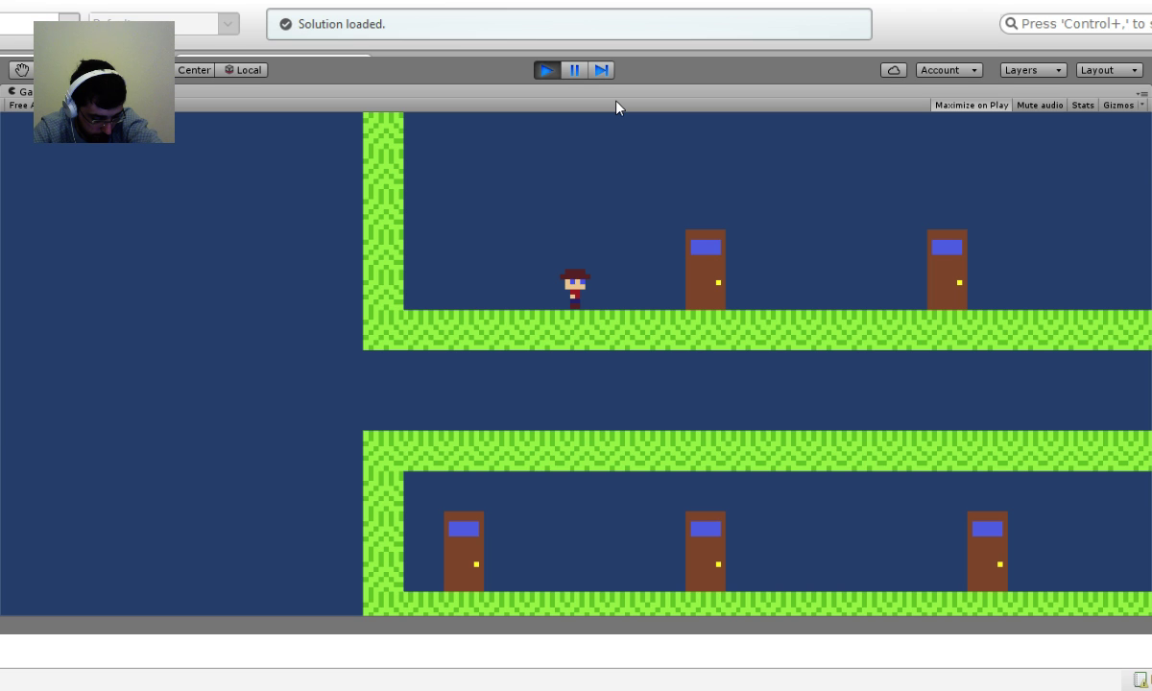
pyautogui.press('Right')
pyautogui.press('f')
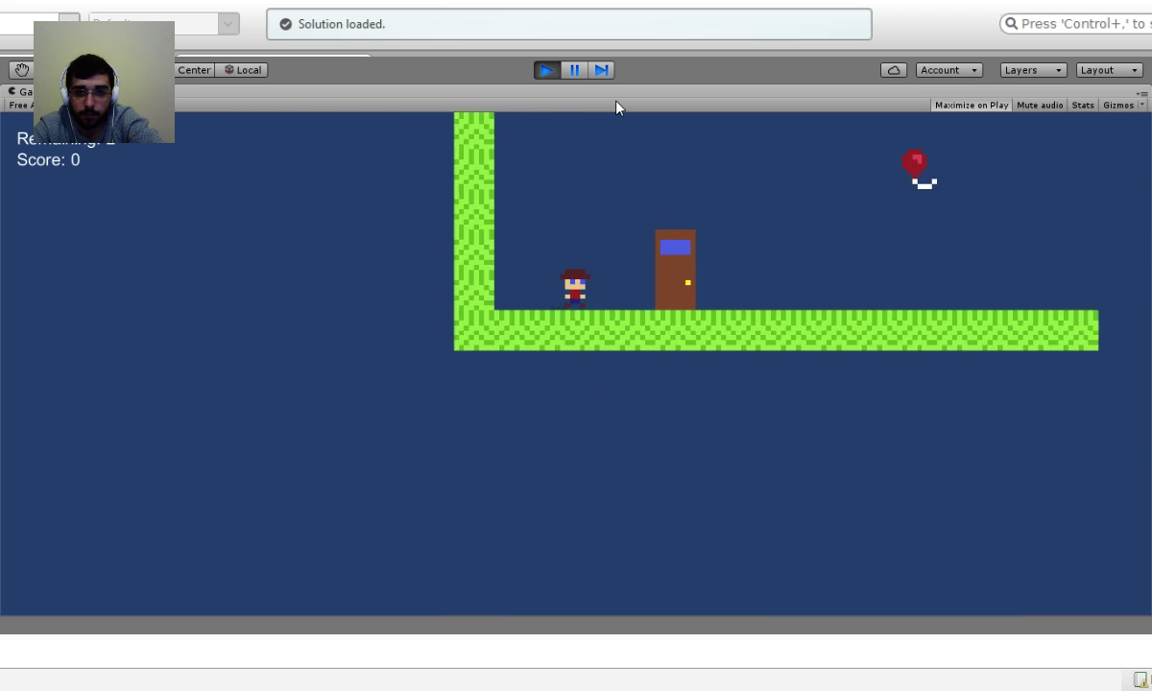
# Play the first level by jumping into its balloons, and continue to the next level through the door.
pyautogui.press('Right')
pyautogui.press('space')
pyautogui.press('space')
pyautogui.press('space')
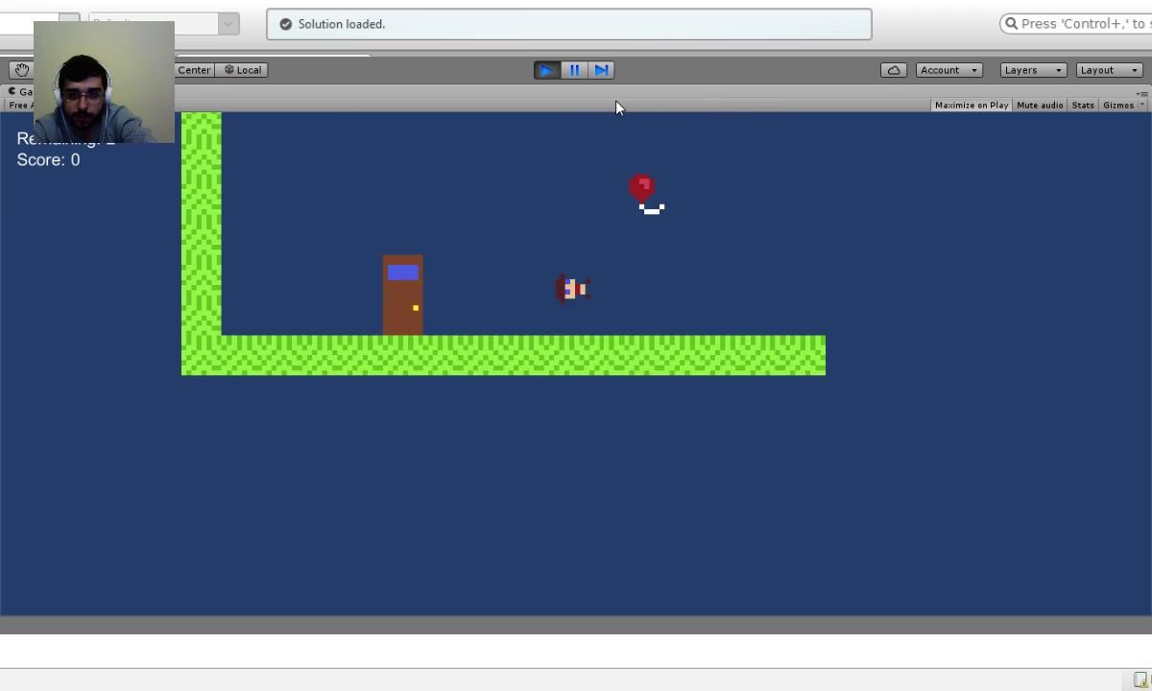
pyautogui.press('Right')
pyautogui.press('Left')
pyautogui.press('space')
pyautogui.press('space')
pyautogui.press('space')
pyautogui.press('space')
pyautogui.press('Left')
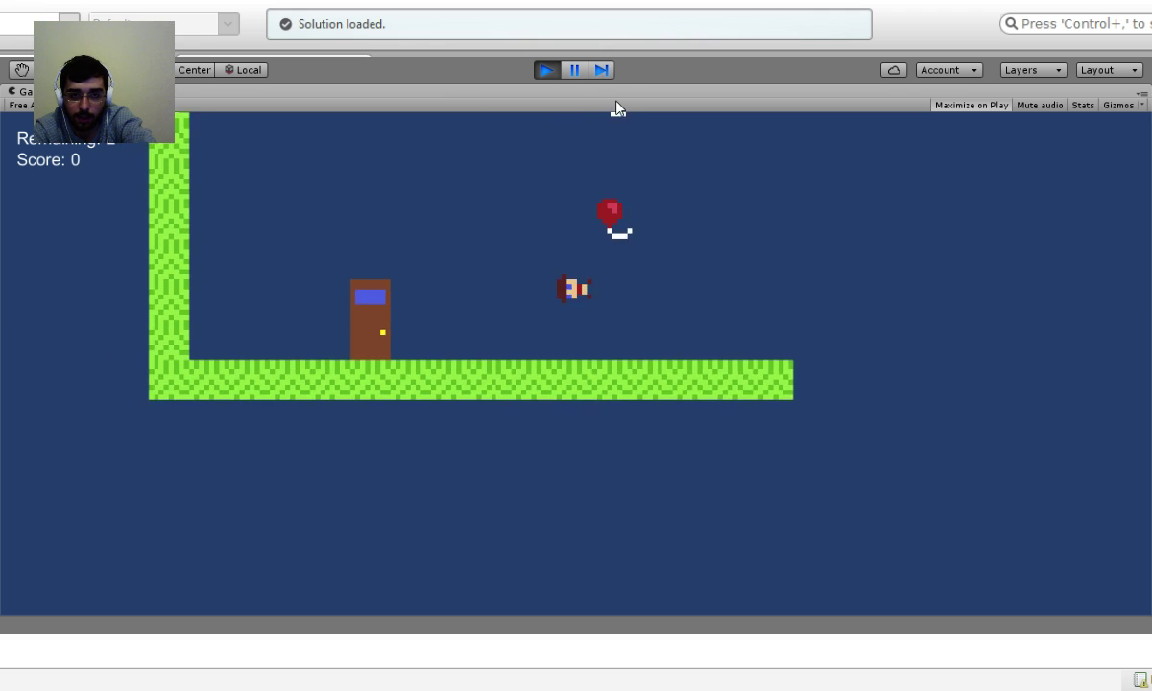
pyautogui.press('Right')
pyautogui.press('Left')
pyautogui.press('space')
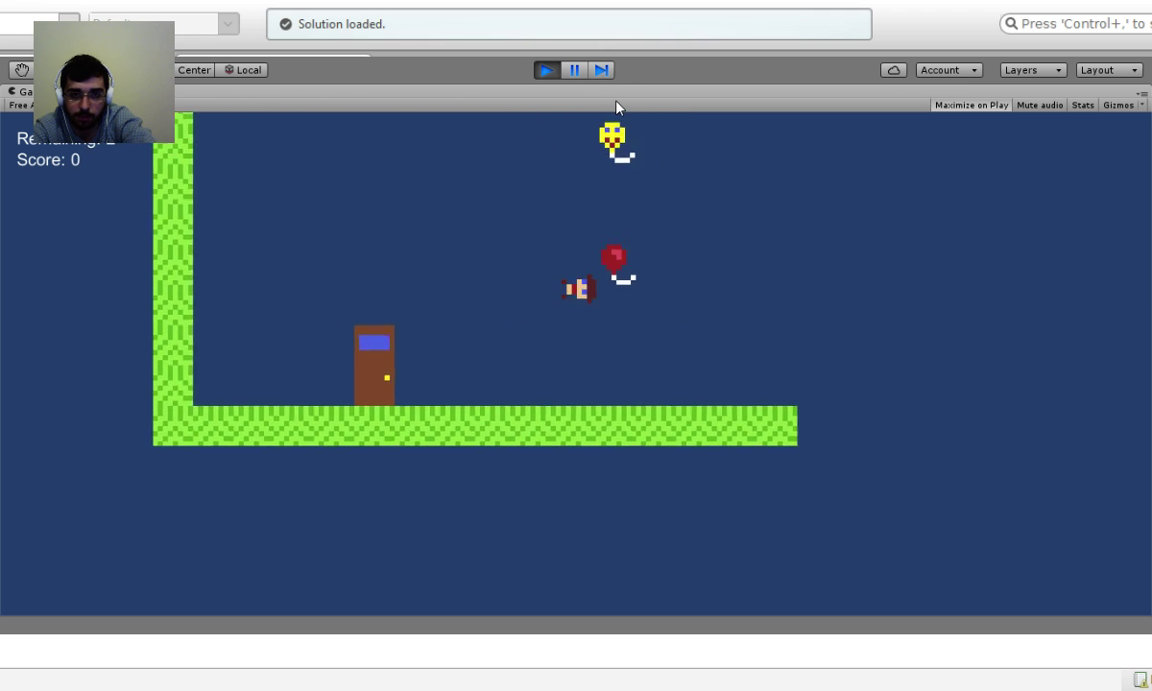
pyautogui.press('space')
pyautogui.press('space')
pyautogui.press('Right')
pyautogui.press('space')
pyautogui.press('Left')
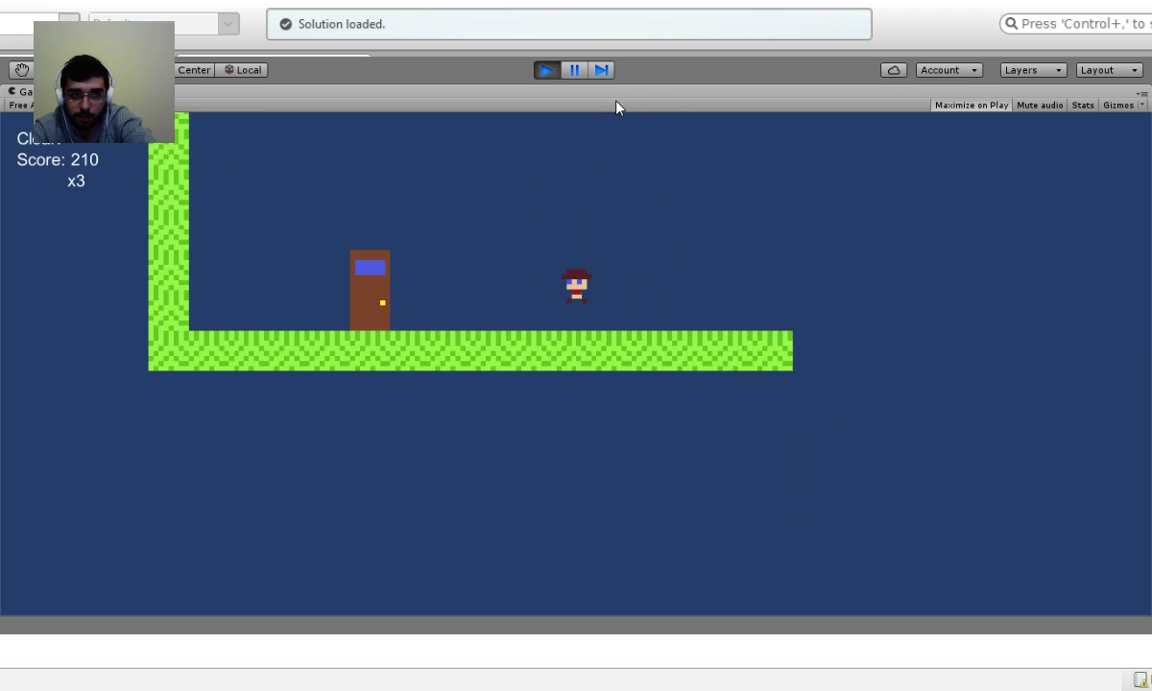
pyautogui.press('space')
pyautogui.press('space')
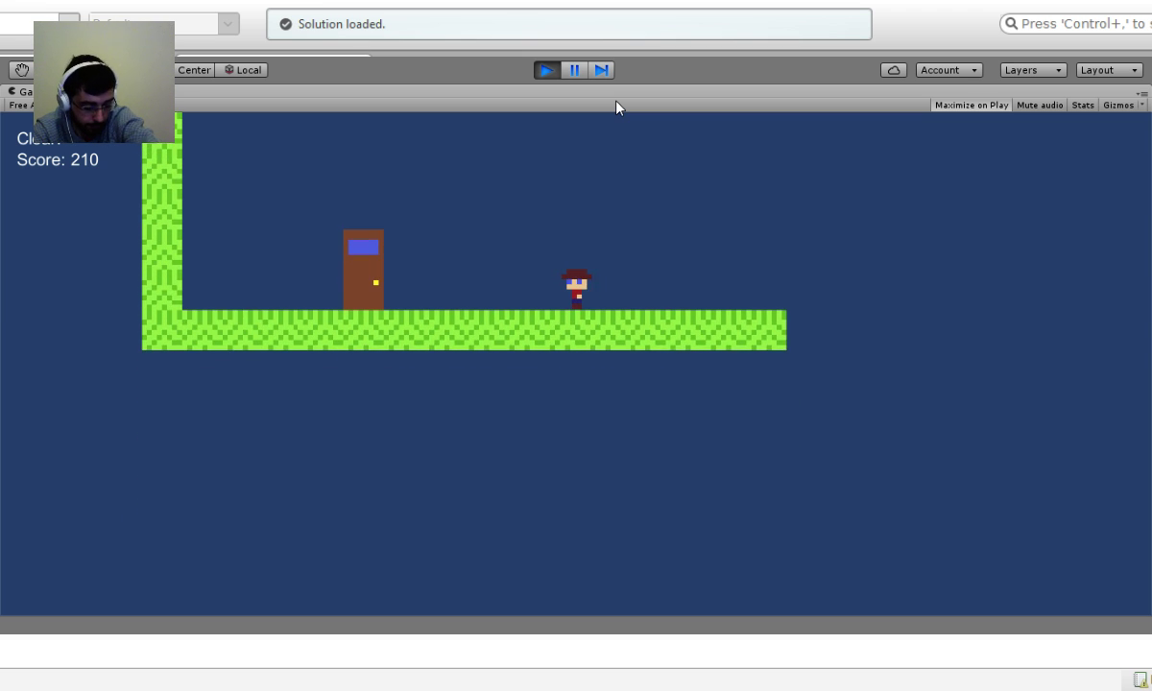
pyautogui.press('Left')
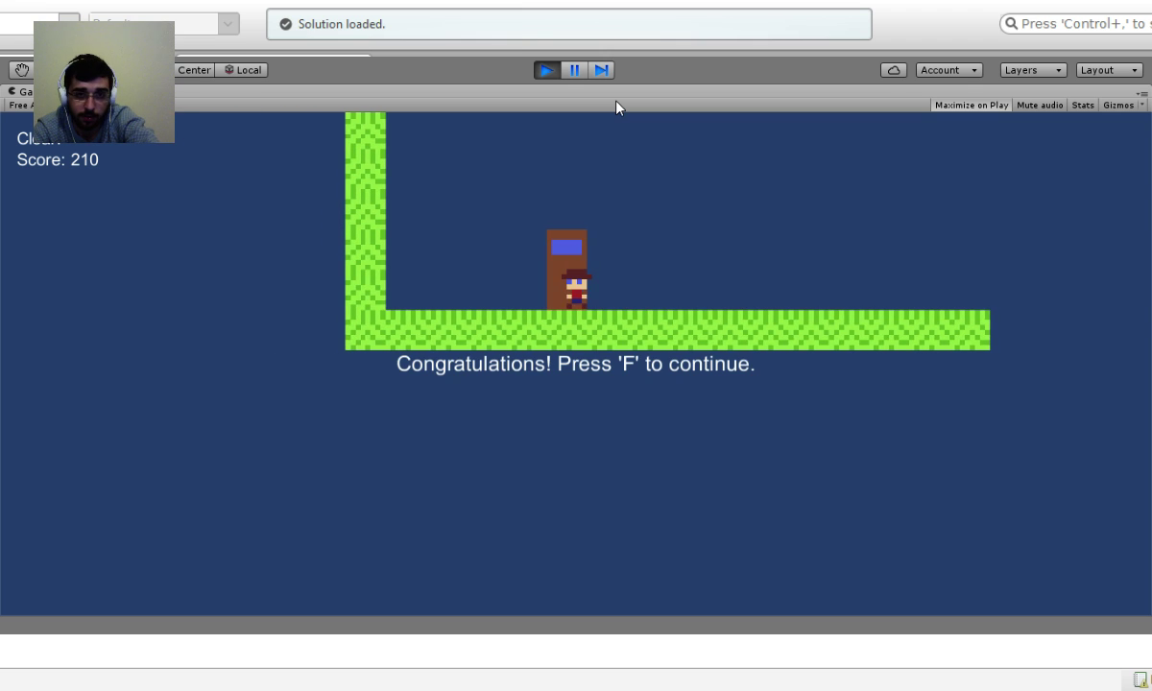
pyautogui.press('f')
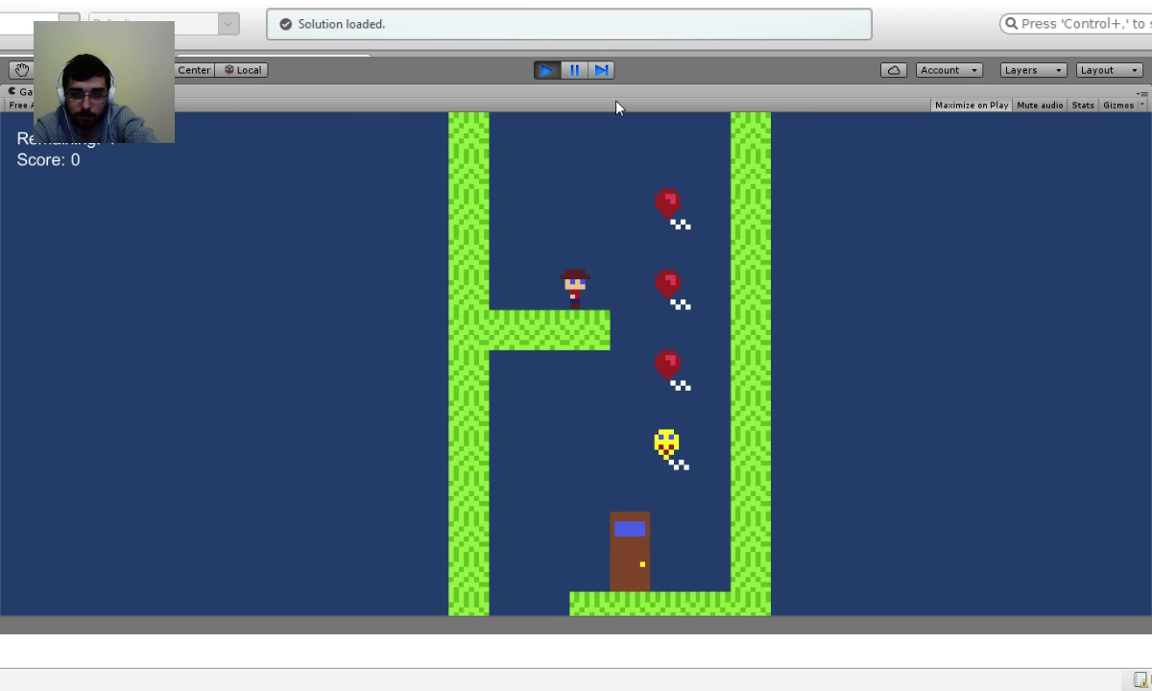
# Play through the following levels, continuing at each exit door, and stop the game.
pyautogui.press('Right')
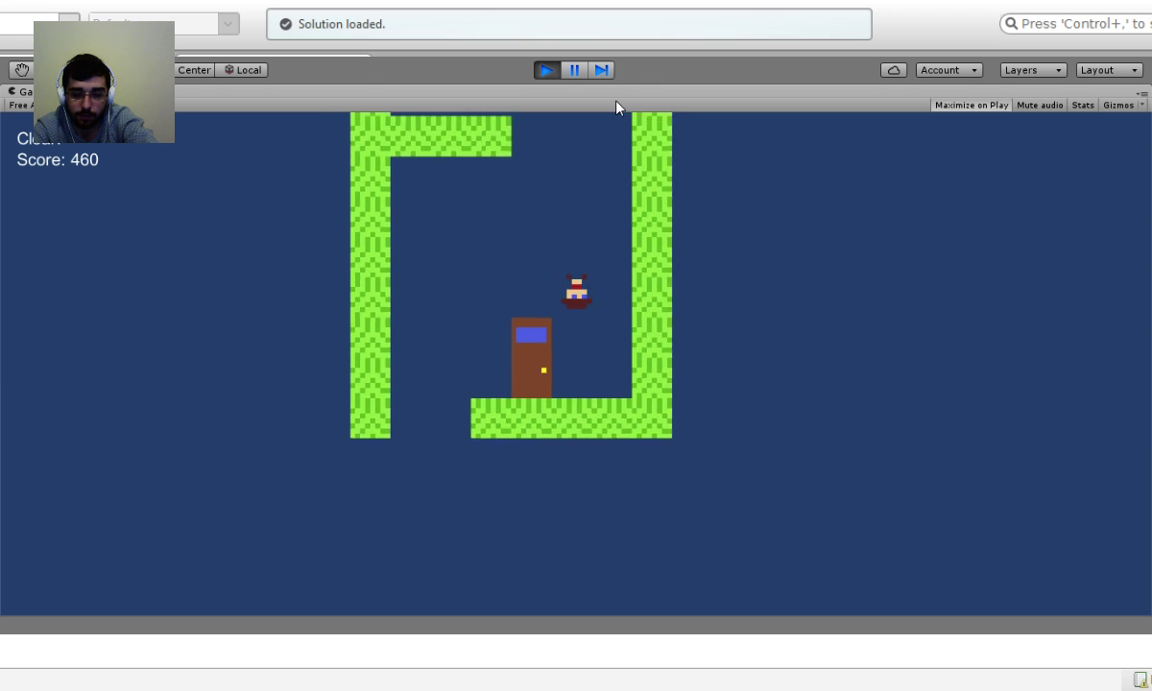
pyautogui.press('f')
pyautogui.press('f')
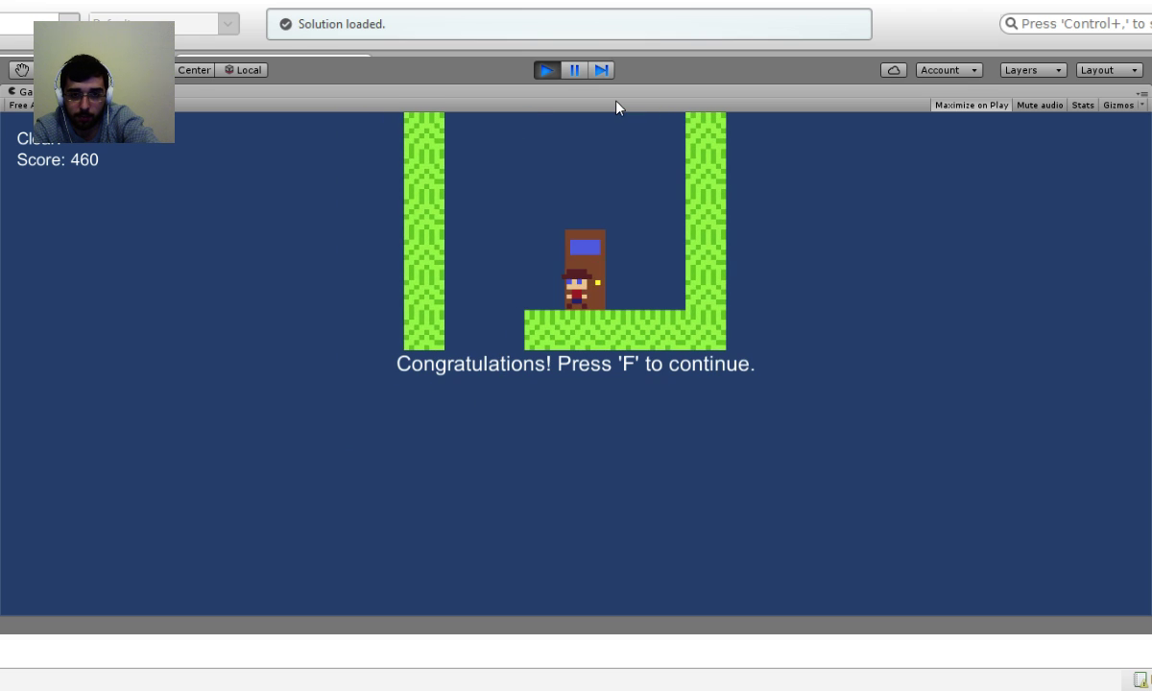
pyautogui.press('f')
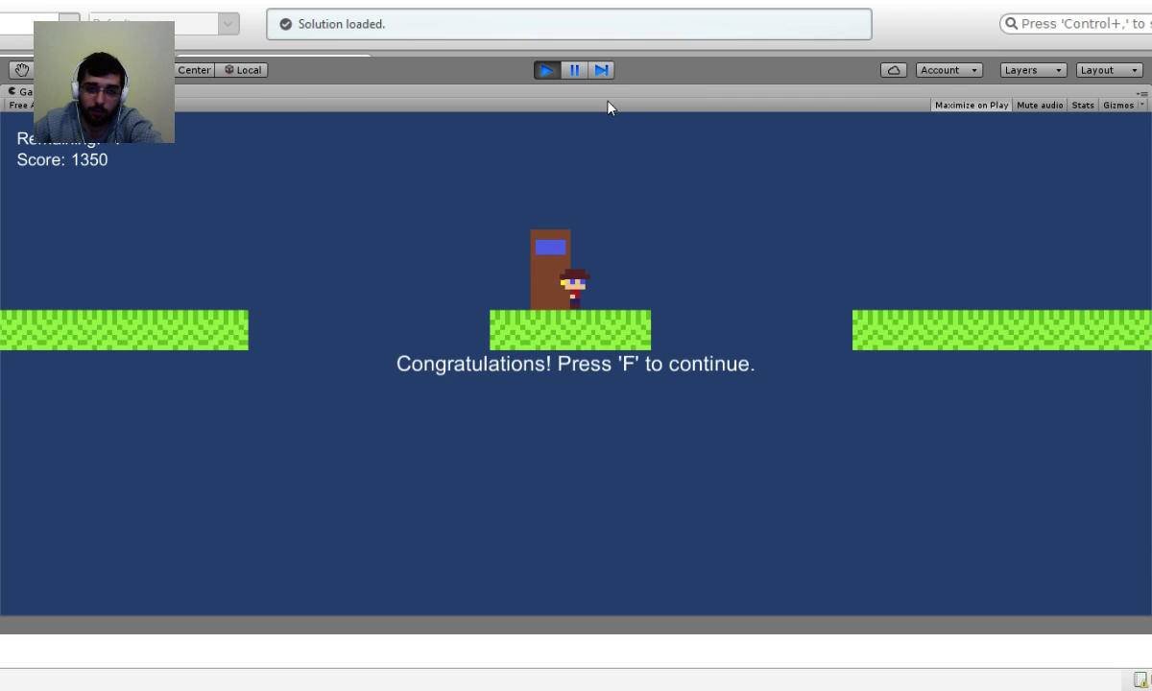
pyautogui.click(544, 70)
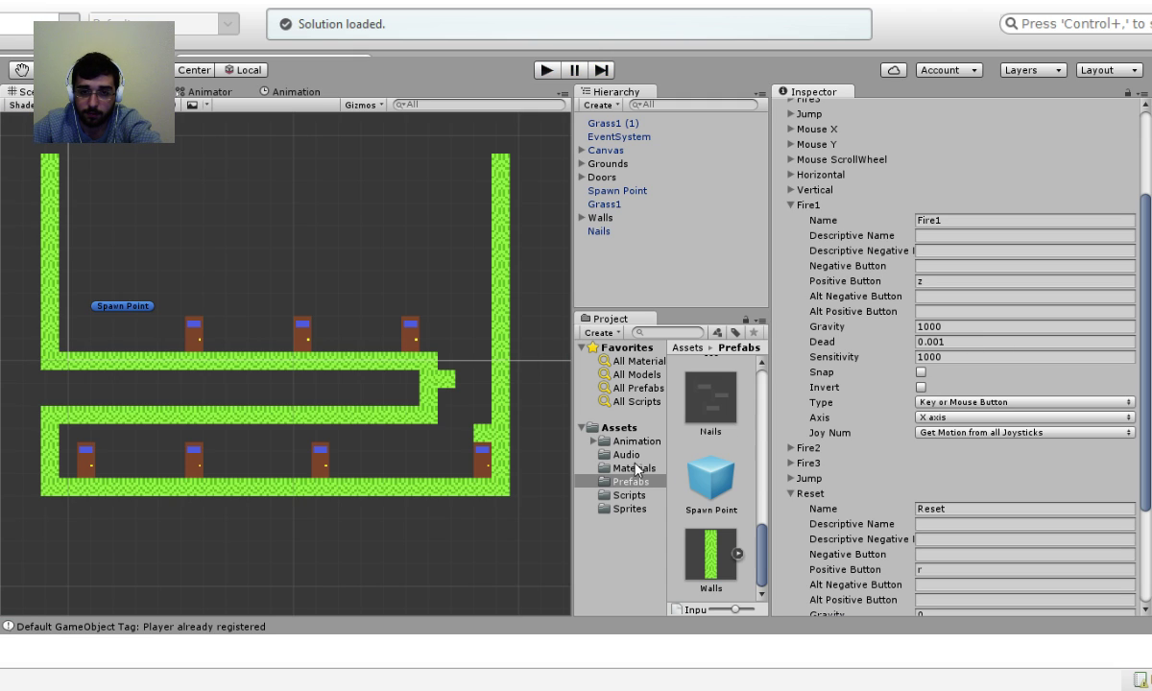
# Set the What Is Ground mask in the Character prefab's Character Movement script to Ground only.
pyautogui.scroll(5, 710, 461)
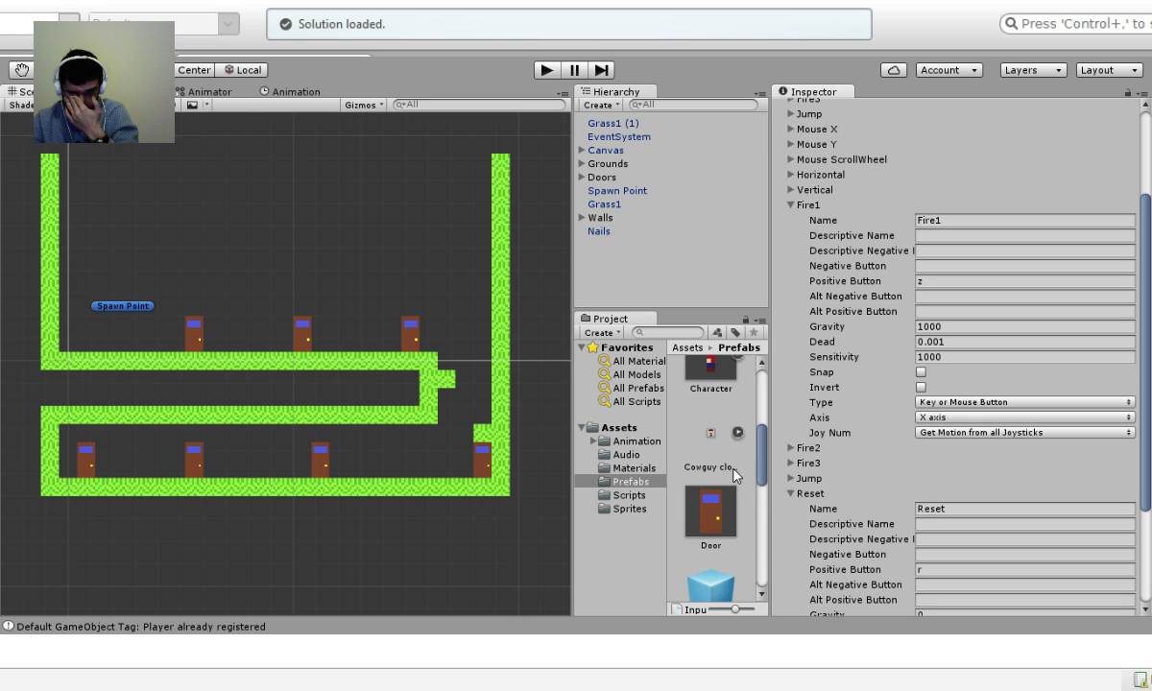
pyautogui.scroll(1, 725, 470)
pyautogui.click(711, 407)
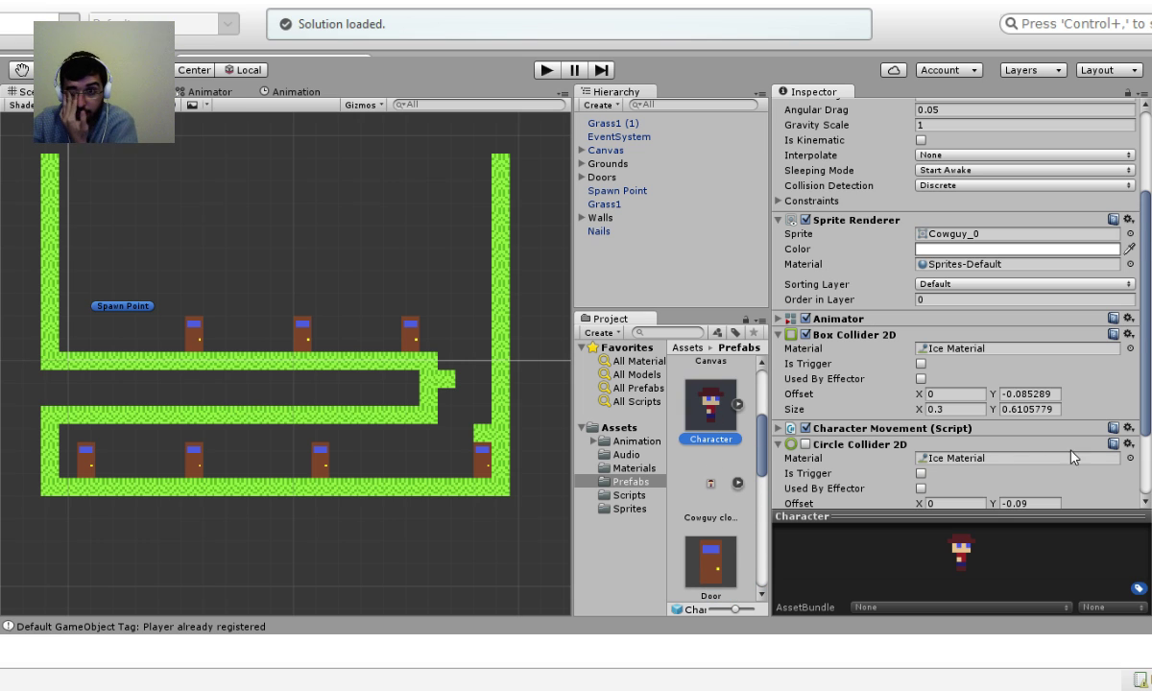
pyautogui.scroll(-2, 962, 359)
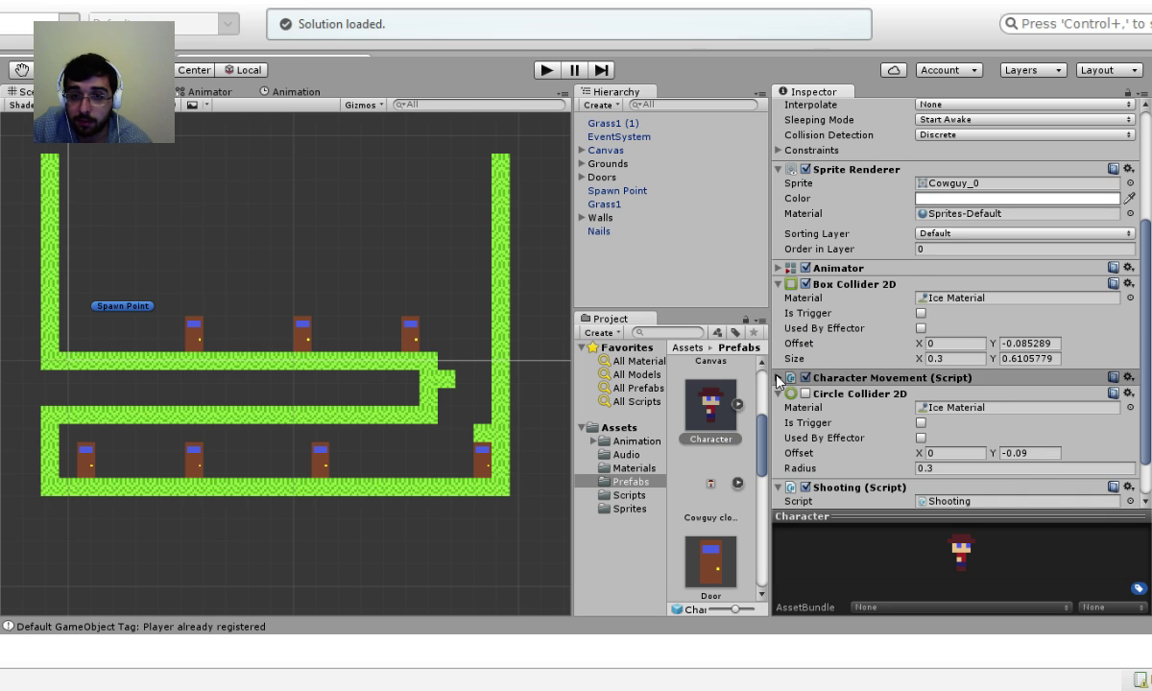
pyautogui.click(779, 378)
pyautogui.scroll(-5, 935, 362)
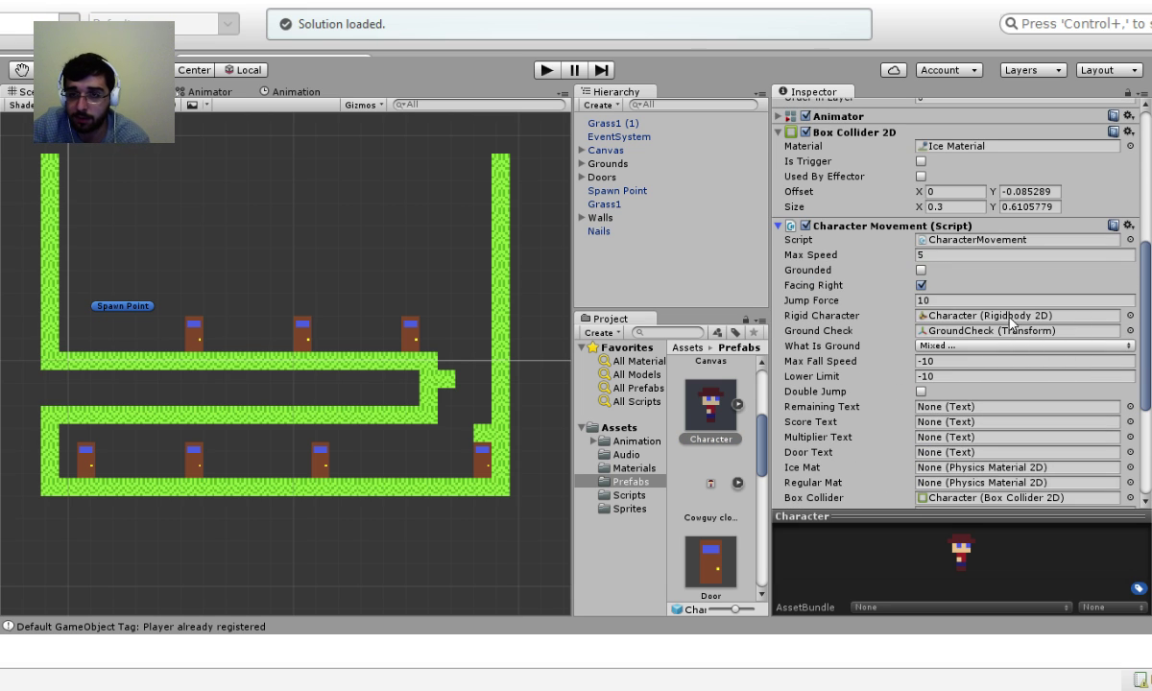
pyautogui.scroll(-5, 1013, 323)
pyautogui.scroll(3, 1011, 364)
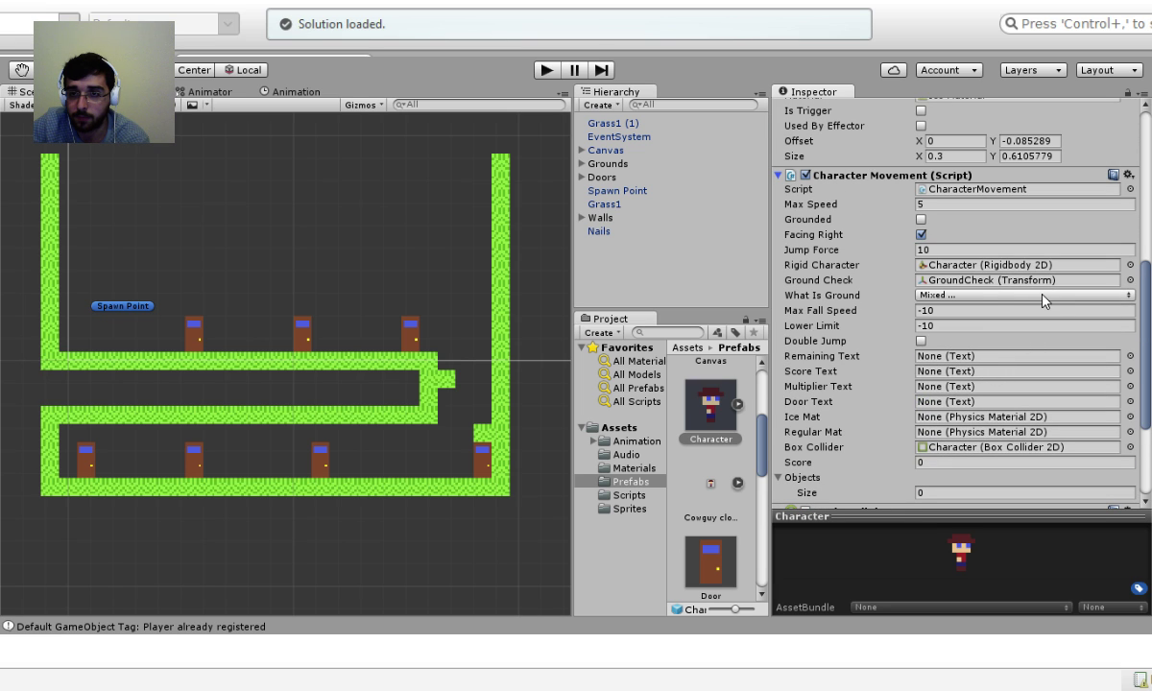
pyautogui.click(994, 297)
pyautogui.click(908, 446)
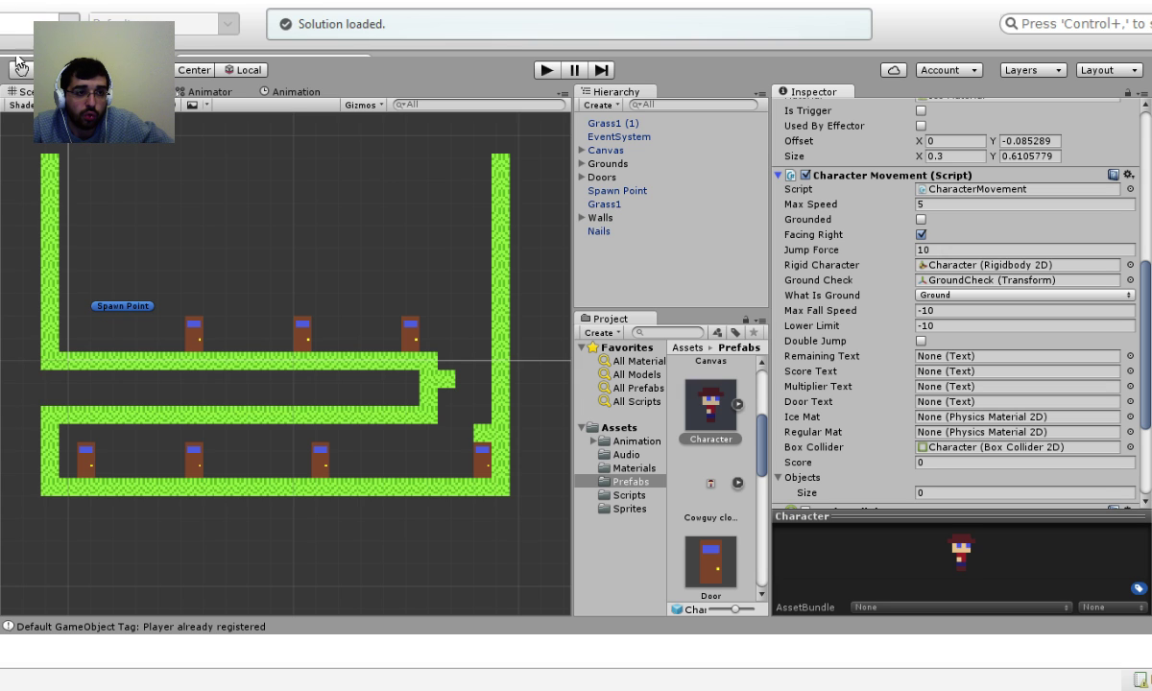
# Run the game to test walking the character to the nearest door and firing nails, and stop it.
pyautogui.click(546, 70)
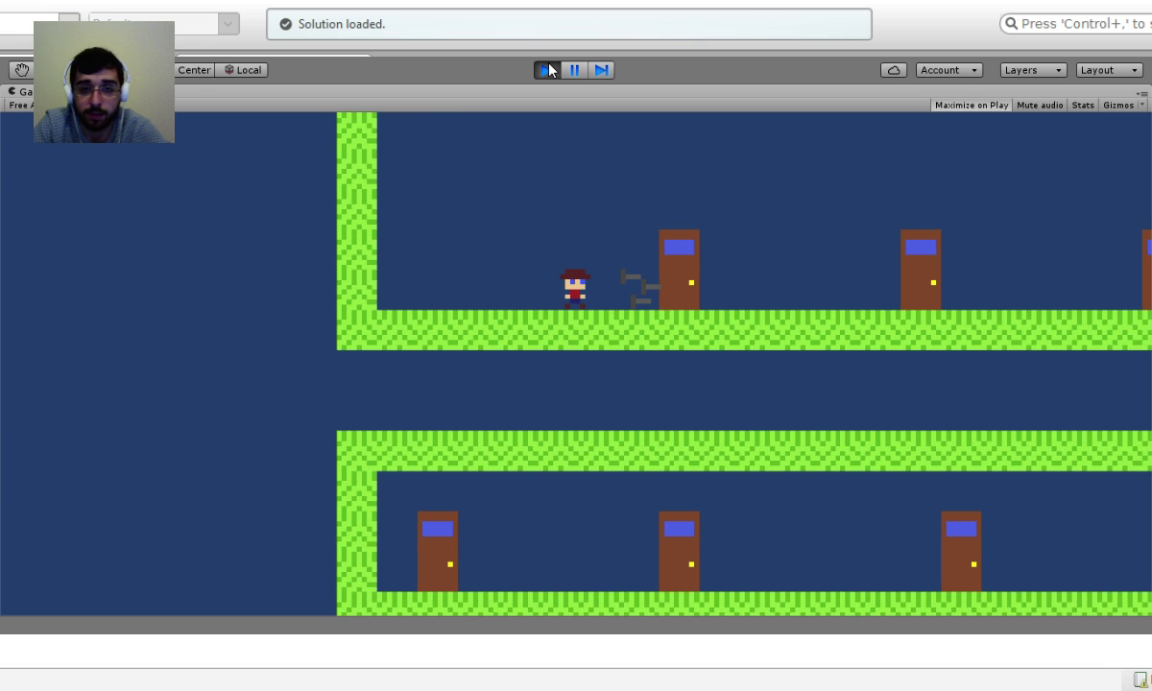
pyautogui.press('Right')
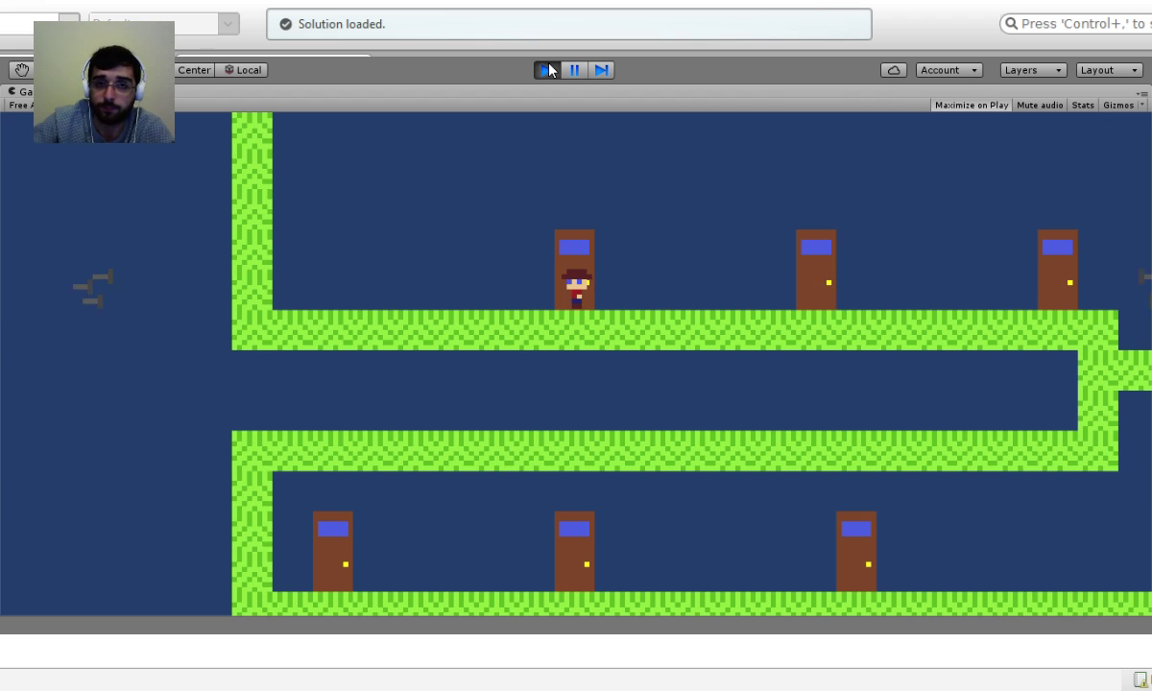
pyautogui.click(547, 70)
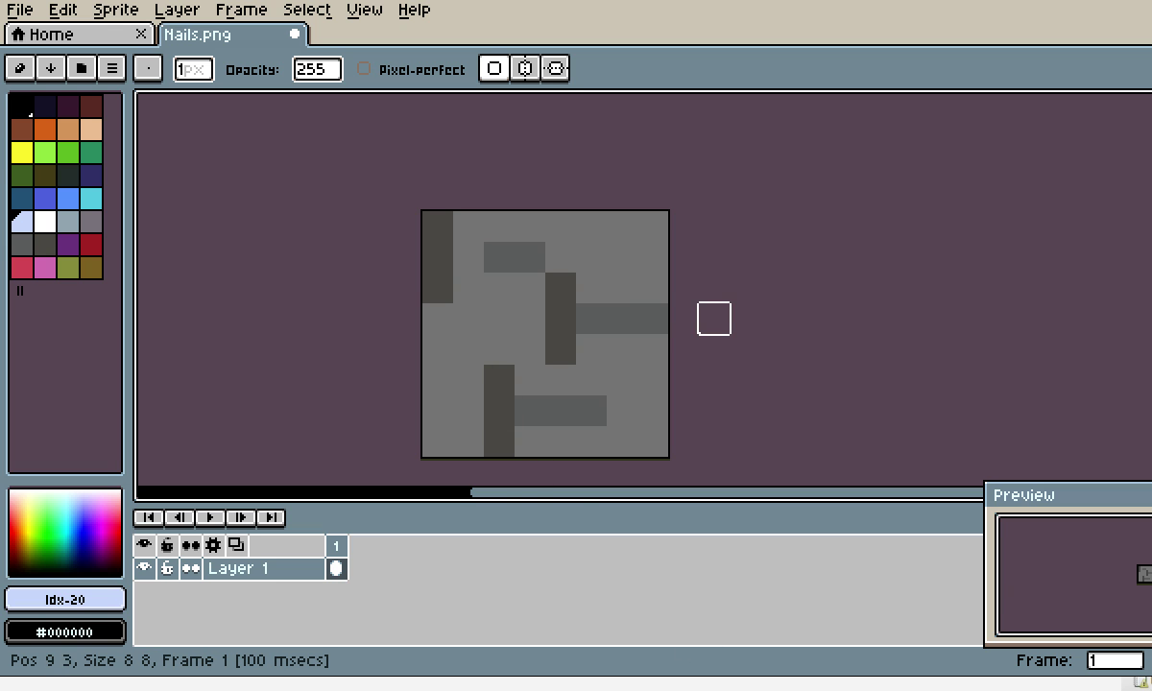
# In Aseprite, undo the last erasure on the Nails.png sprite and duplicate its frame to make three frames.
pyautogui.hotkey('ctrl', 'z')
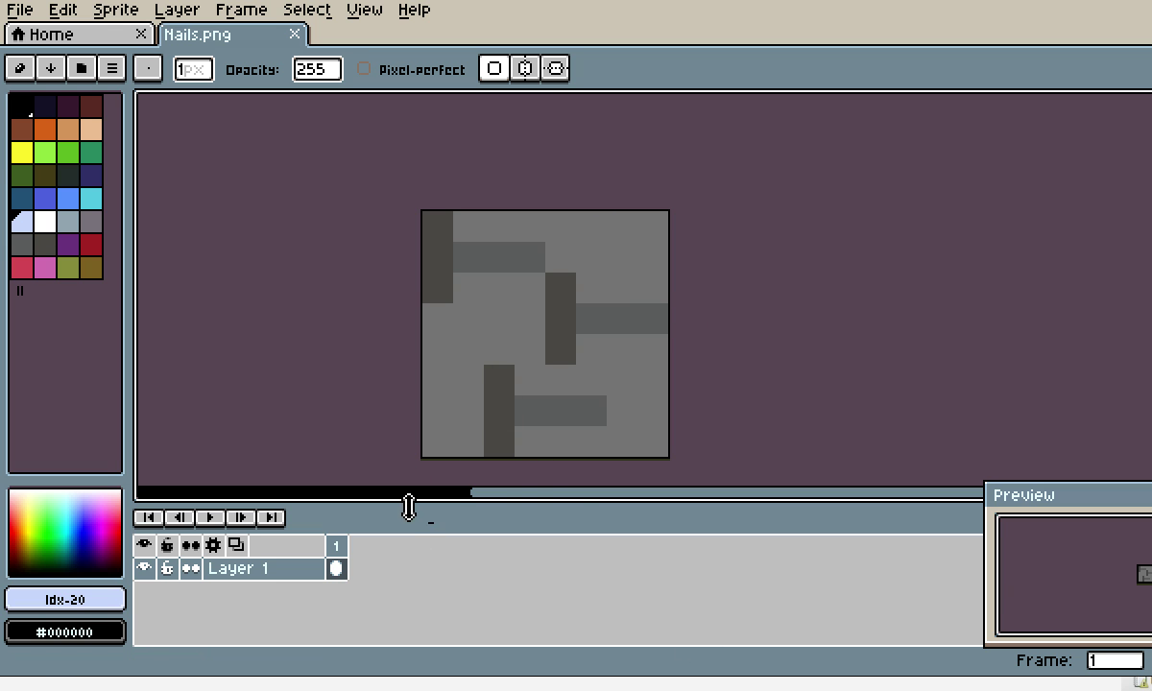
pyautogui.rightClick(338, 543)
pyautogui.click(448, 569)
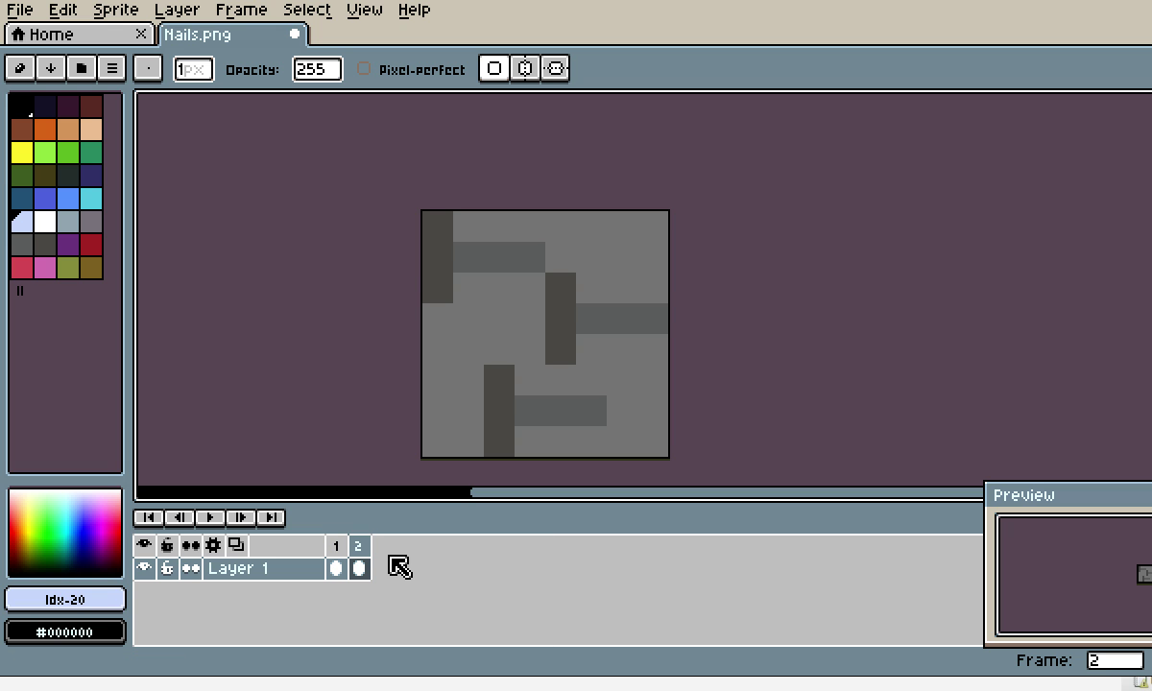
pyautogui.rightClick(363, 545)
pyautogui.click(387, 565)
pyautogui.click(336, 545)
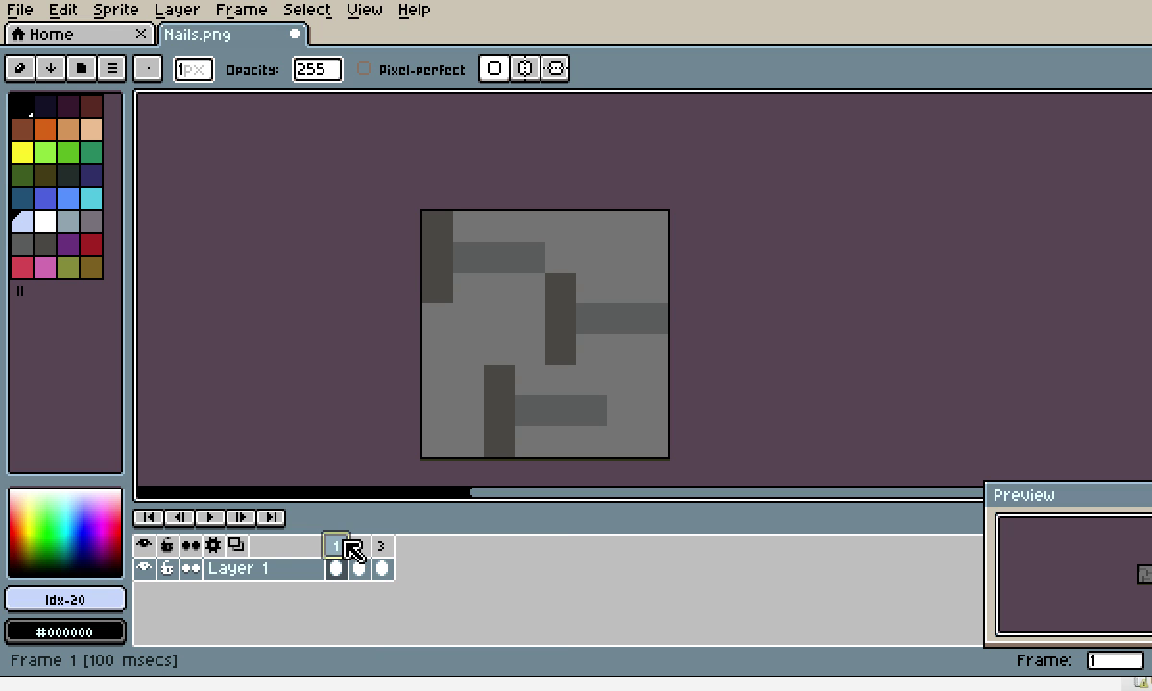
pyautogui.click(358, 546)
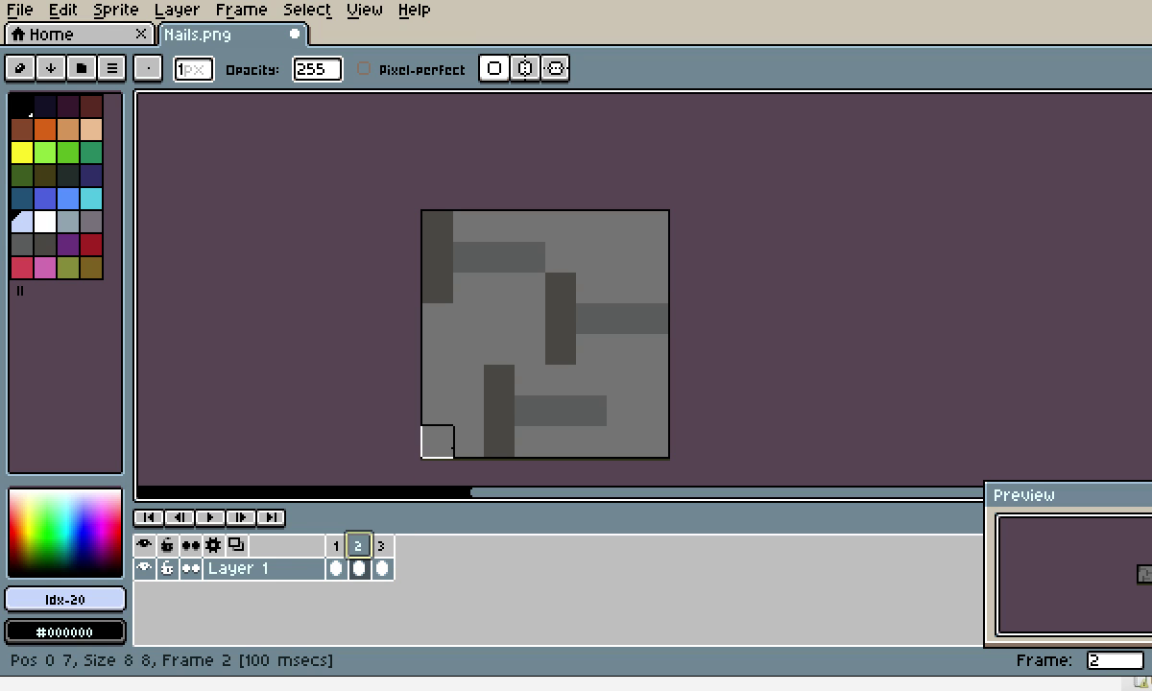
# Erase nails so frame 1 keeps only the middle nail and frame 2 the middle and lower nails, and compare the three frames.
pyautogui.click(335, 545)
pyautogui.moveTo(590, 411)
pyautogui.mouseDown()
pyautogui.moveTo(471, 409)
pyautogui.moveTo(498, 388)
pyautogui.moveTo(499, 470)
pyautogui.mouseUp()
pyautogui.moveTo(436, 285)
pyautogui.mouseDown()
pyautogui.moveTo(436, 217)
pyautogui.moveTo(461, 253)
pyautogui.moveTo(560, 250)
pyautogui.moveTo(530, 288)
pyautogui.moveTo(530, 258)
pyautogui.moveTo(468, 257)
pyautogui.moveTo(467, 225)
pyautogui.moveTo(437, 226)
pyautogui.moveTo(438, 349)
pyautogui.mouseUp()
pyautogui.click(358, 546)
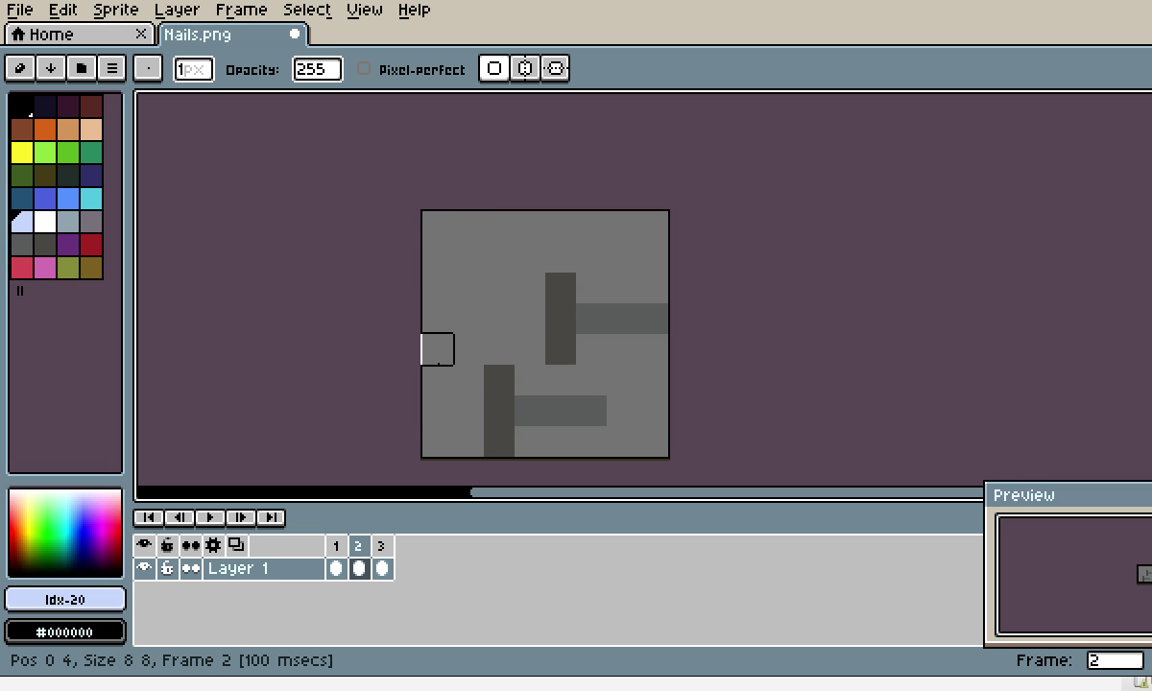
pyautogui.click(382, 546)
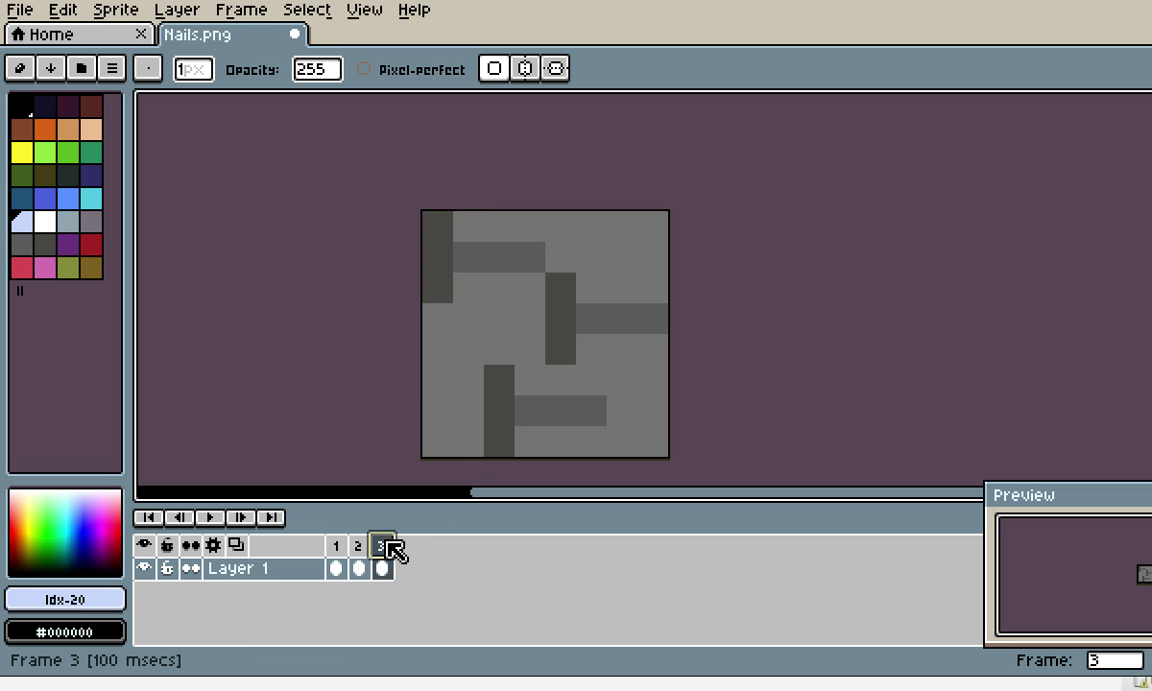
pyautogui.click(359, 546)
pyautogui.click(339, 546)
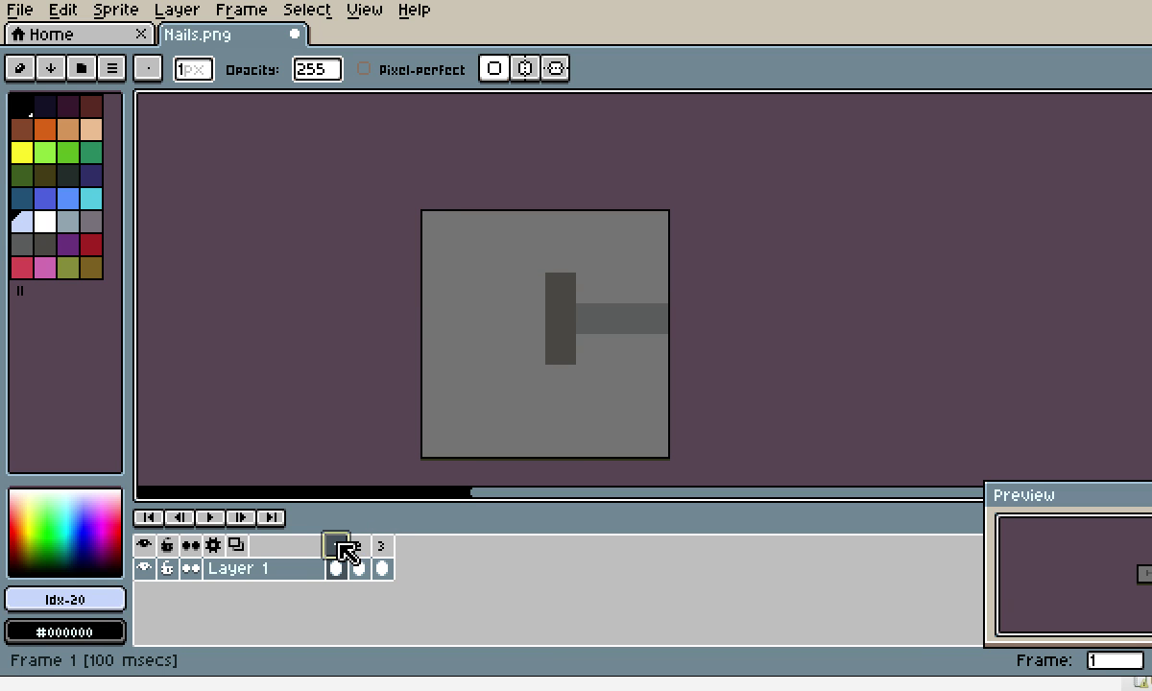
pyautogui.click(359, 546)
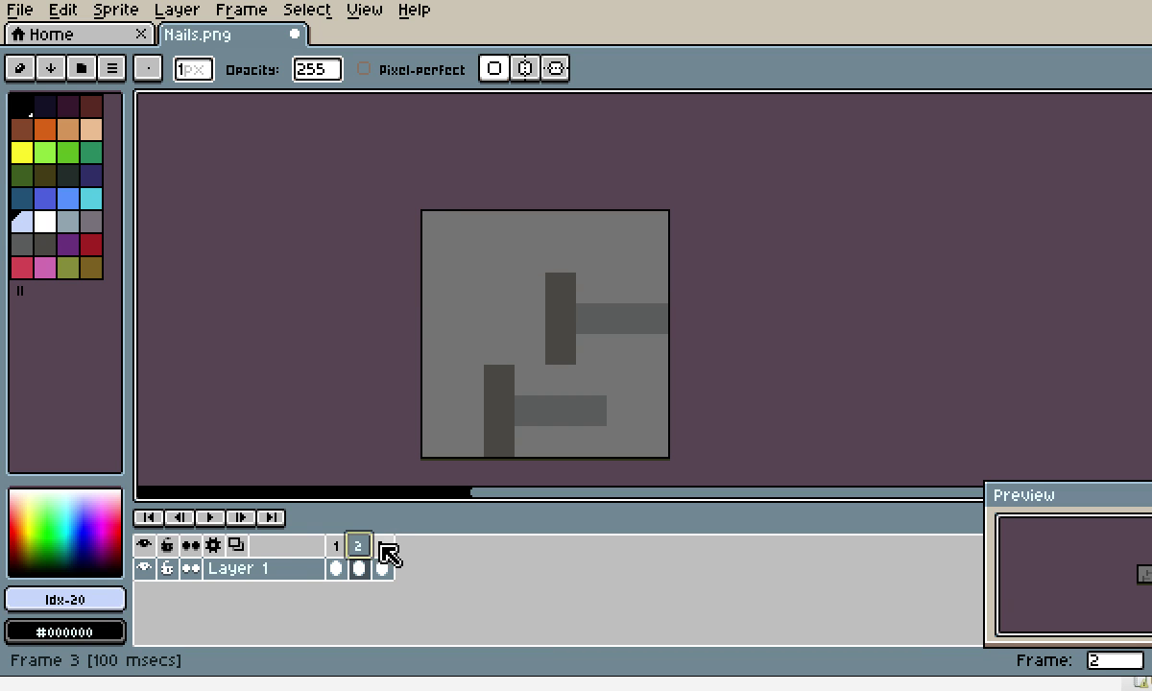
pyautogui.click(382, 546)
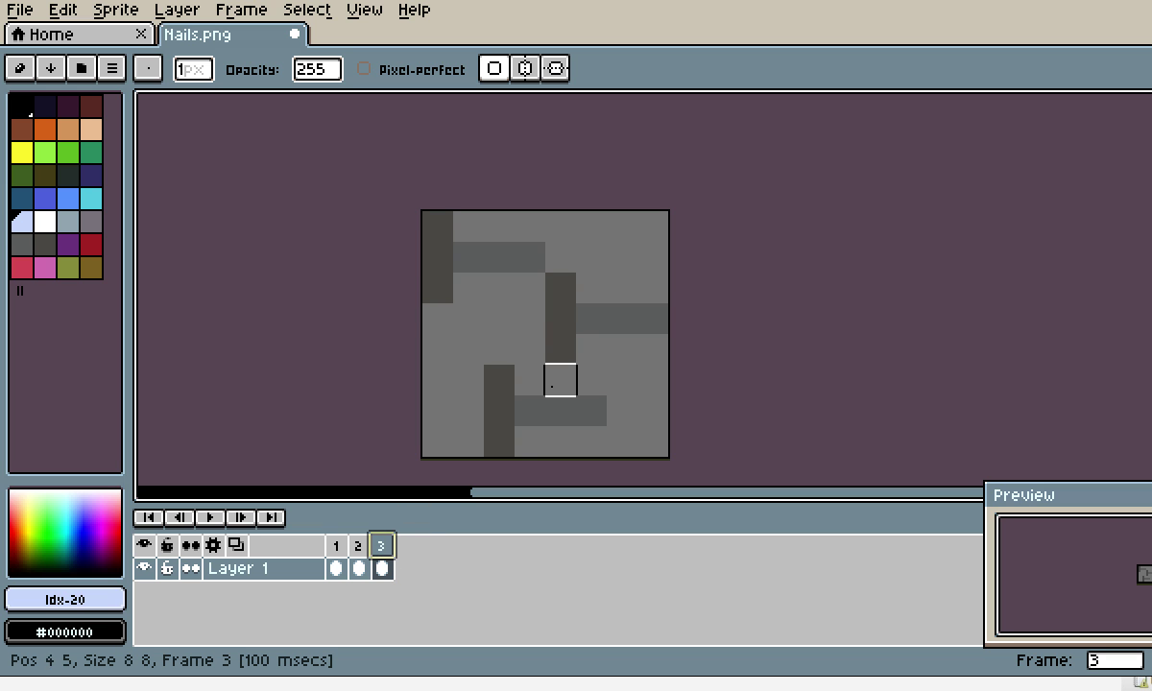
# Save the three-frame Nails.png sprite.
pyautogui.click(20, 12)
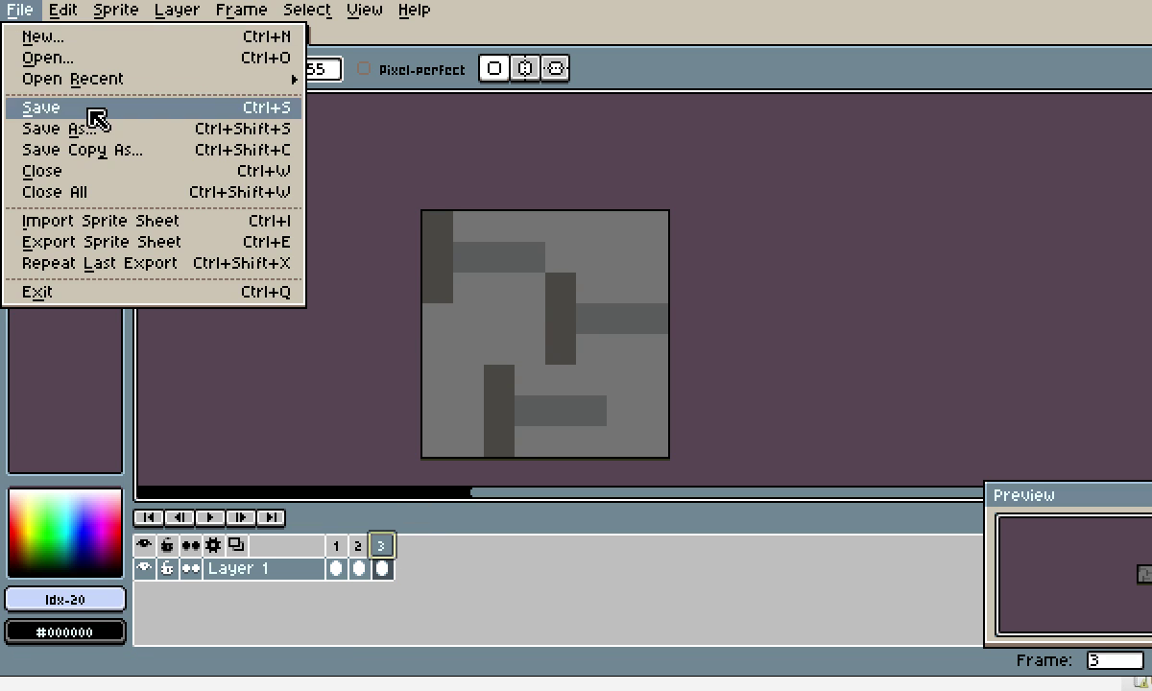
pyautogui.click(144, 110)
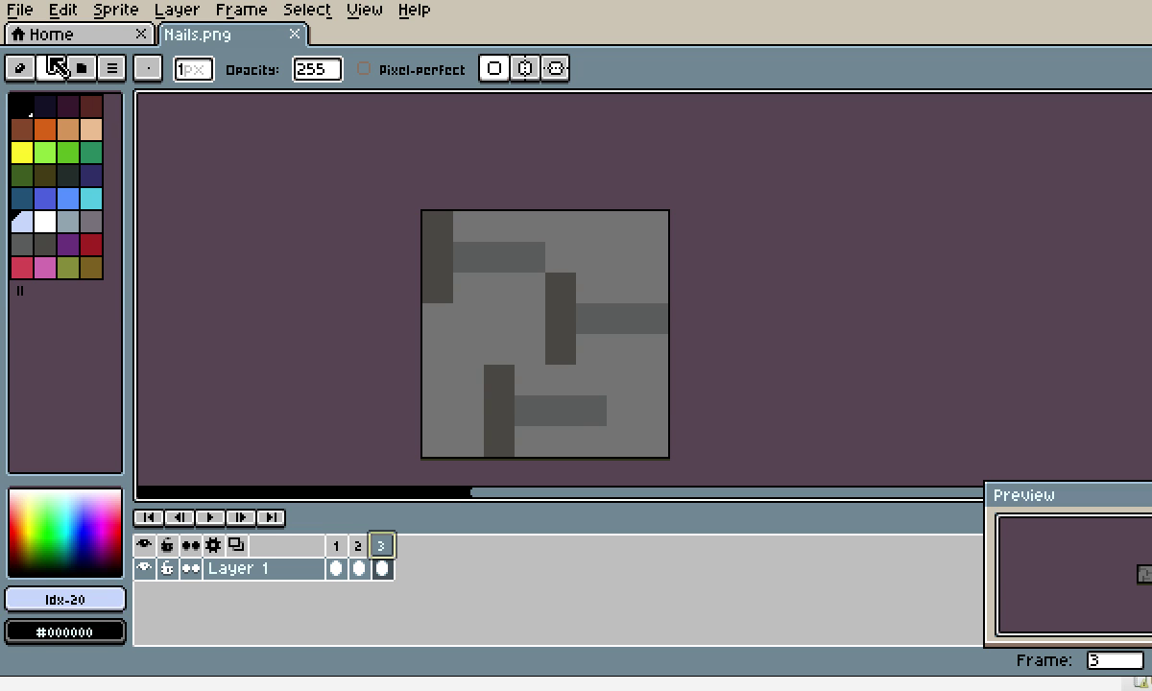
pyautogui.click(24, 13)
pyautogui.click(436, 538)
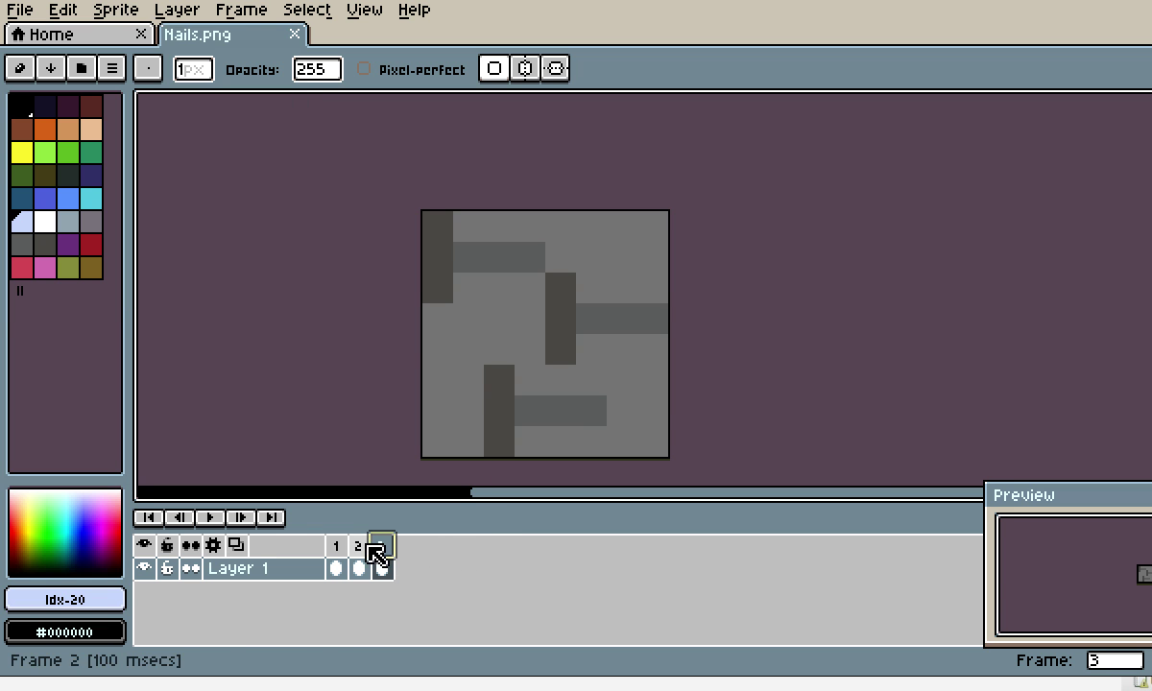
# Make the single-nail frame 1 active and save the sprite in the Sprites folder as Nail1.png.
pyautogui.click(358, 546)
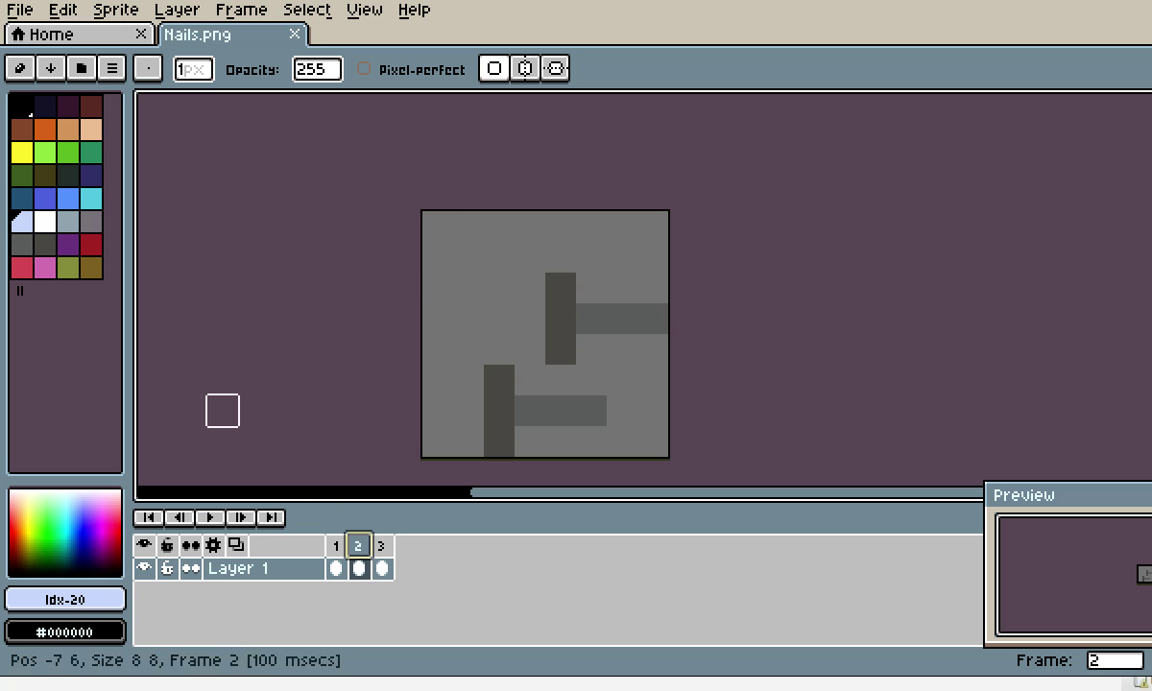
pyautogui.click(335, 555)
pyautogui.click(19, 11)
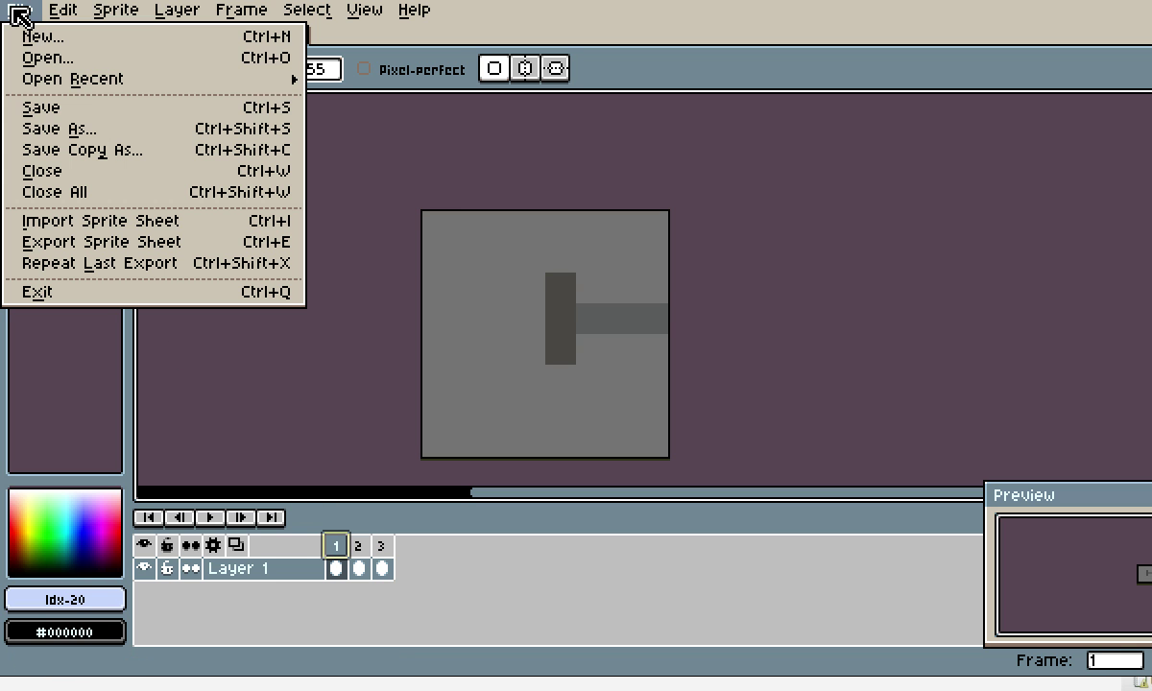
pyautogui.click(90, 132)
pyautogui.press('Left')
pyautogui.press('Left')
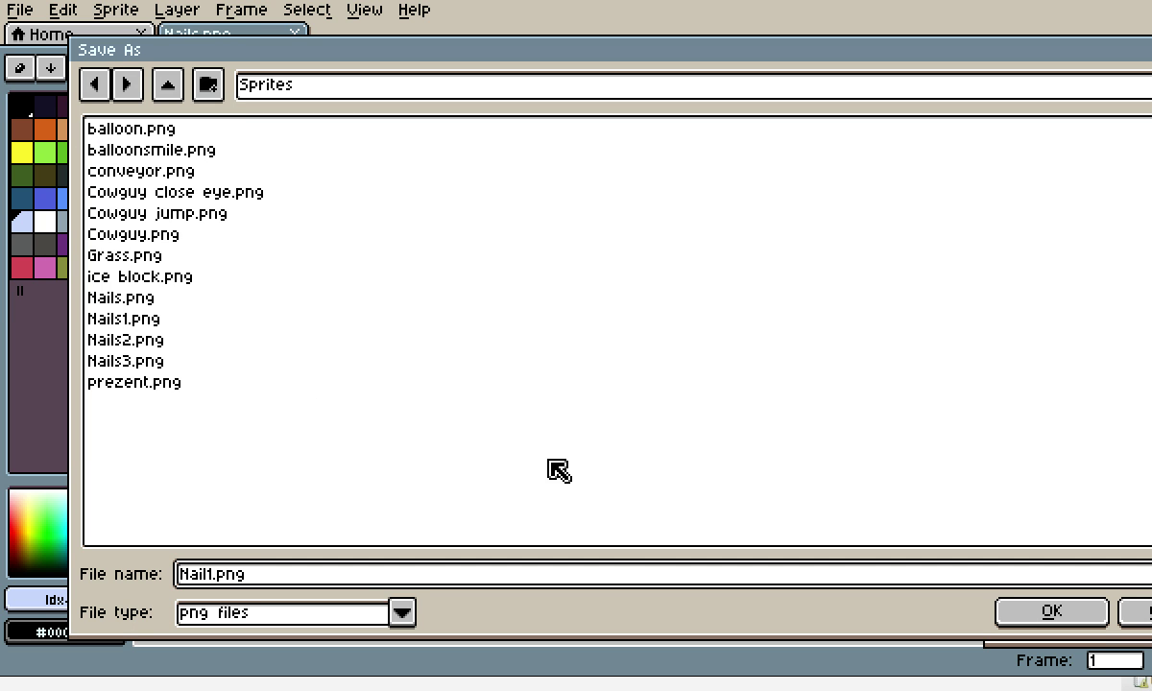
pyautogui.click(1055, 619)
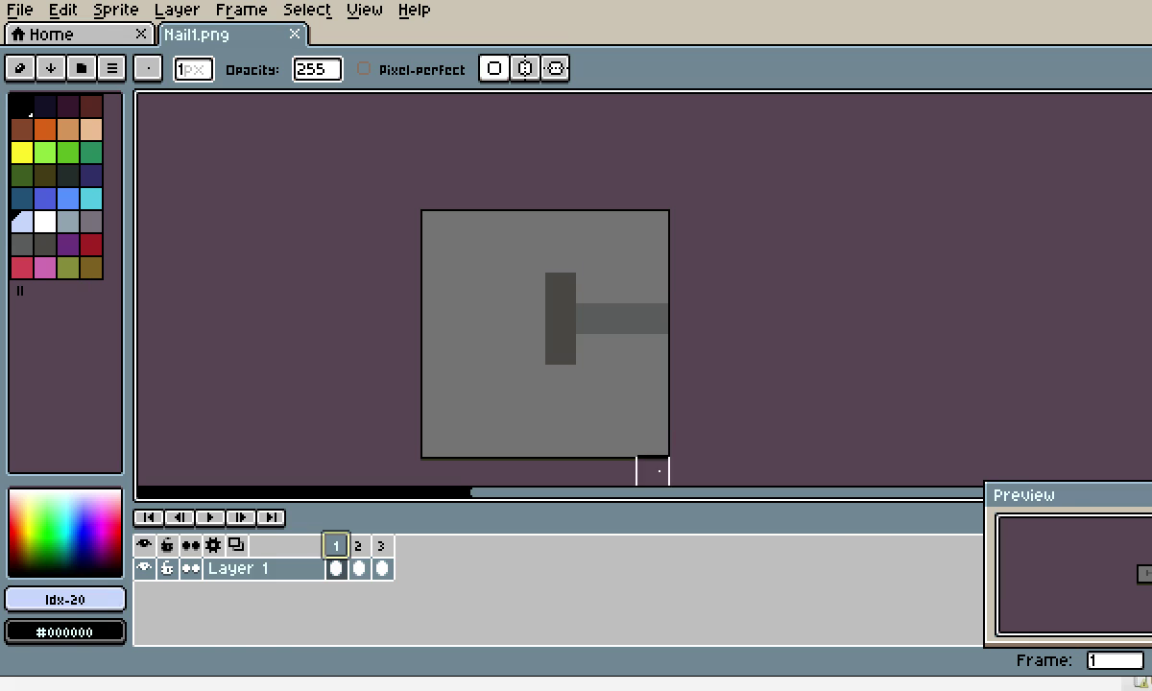
# Make the two-nail frame 2 active and save the sprite as Nail2.png, overwriting the existing file.
pyautogui.click(358, 568)
pyautogui.click(17, 12)
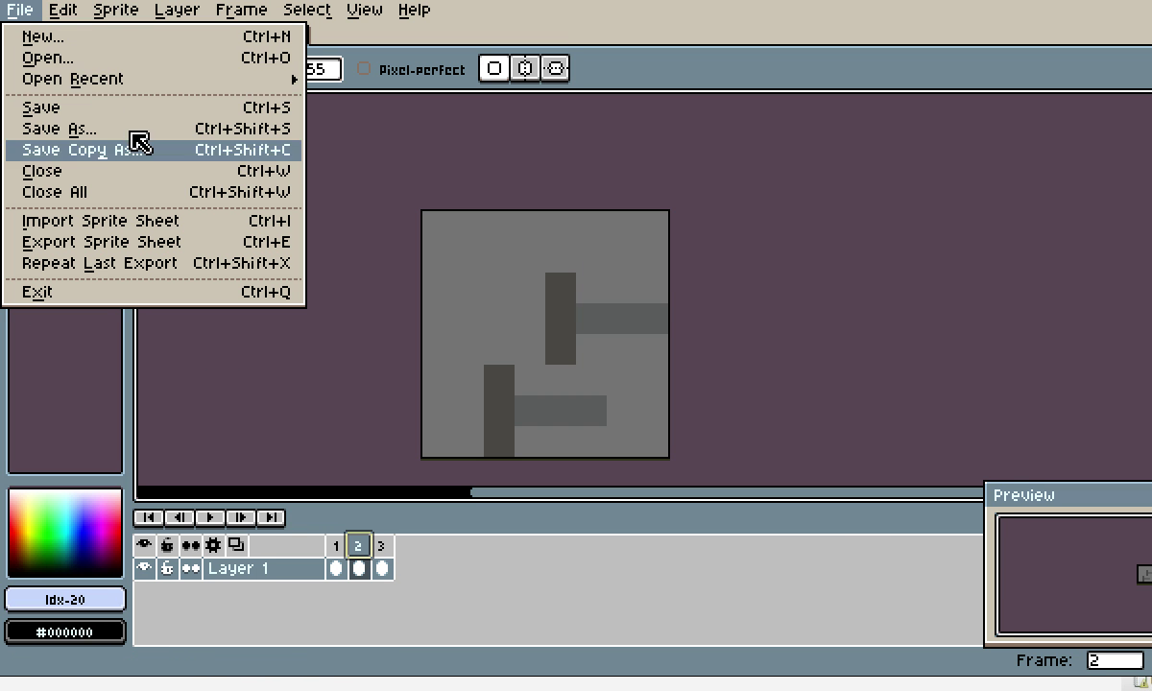
pyautogui.click(82, 129)
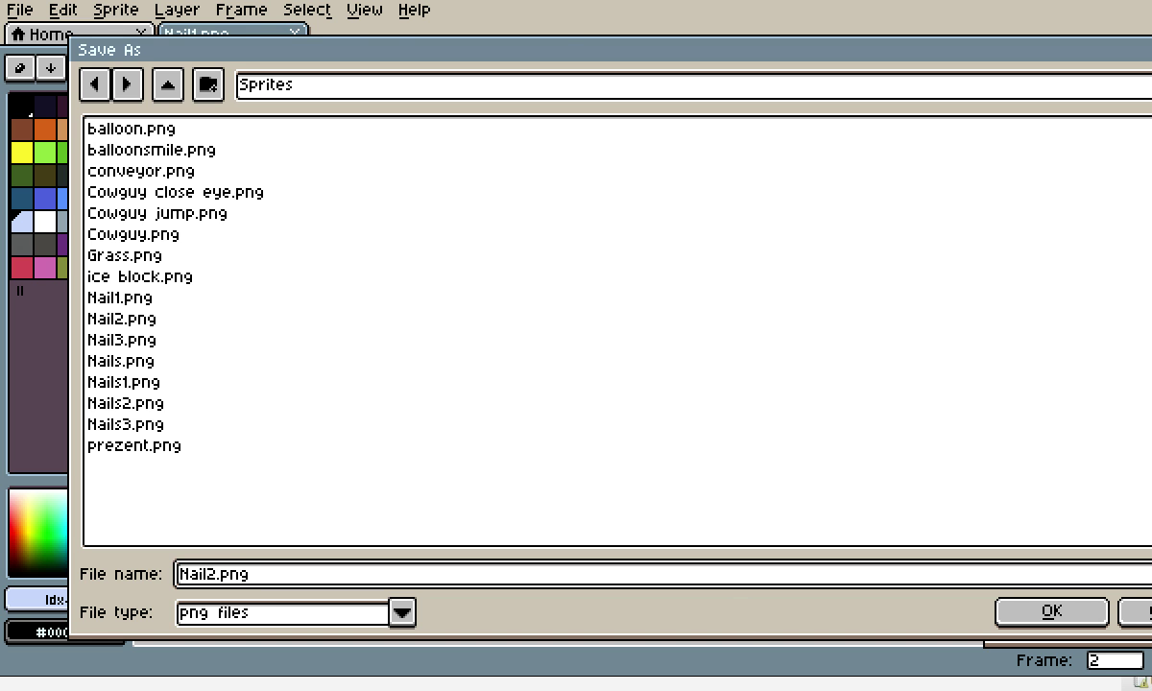
pyautogui.click(1065, 619)
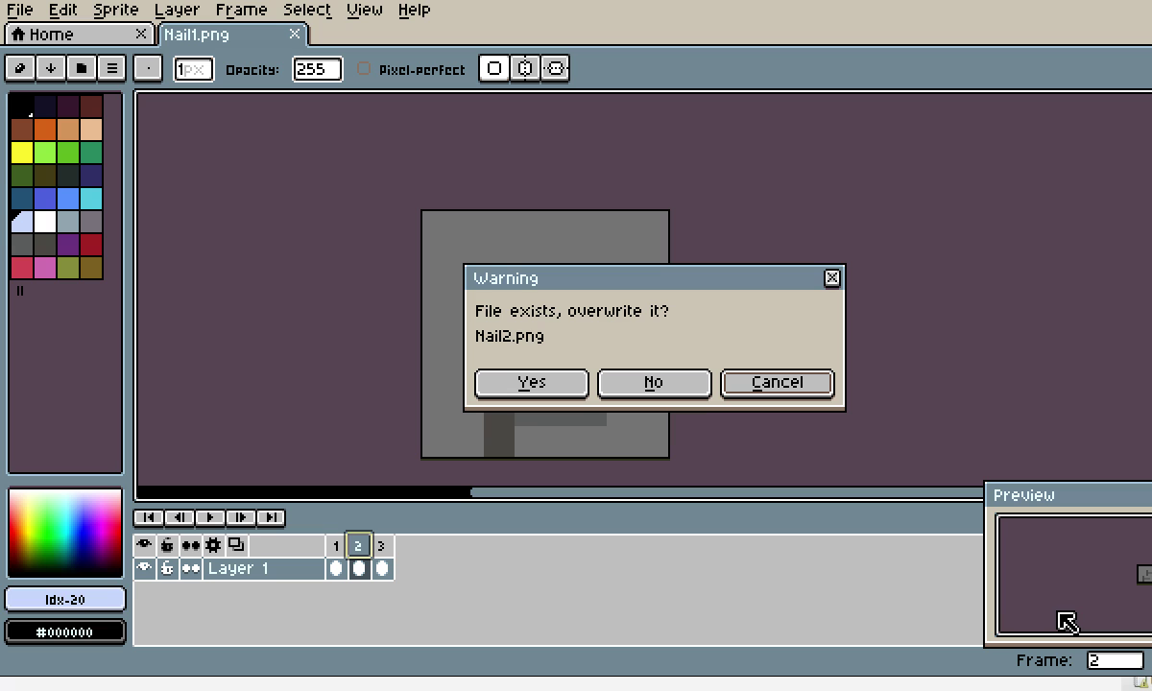
pyautogui.click(532, 390)
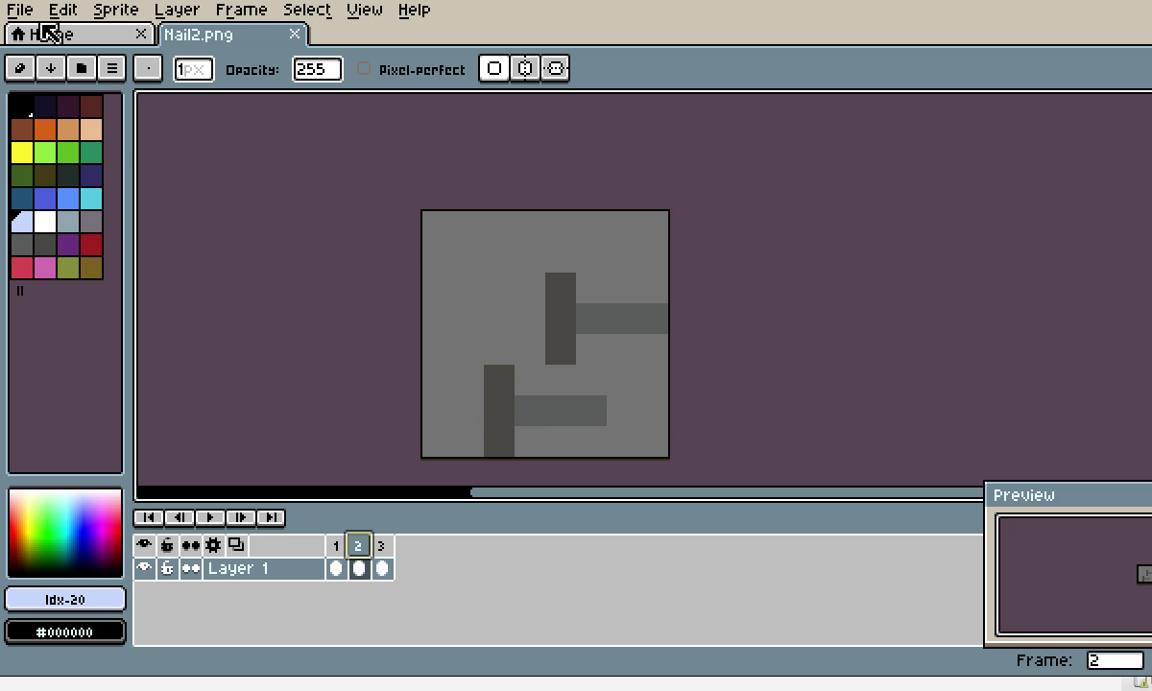
# Make the three-nail frame 3 active and save the sprite as Nail3.png, overwriting the existing file.
pyautogui.click(383, 567)
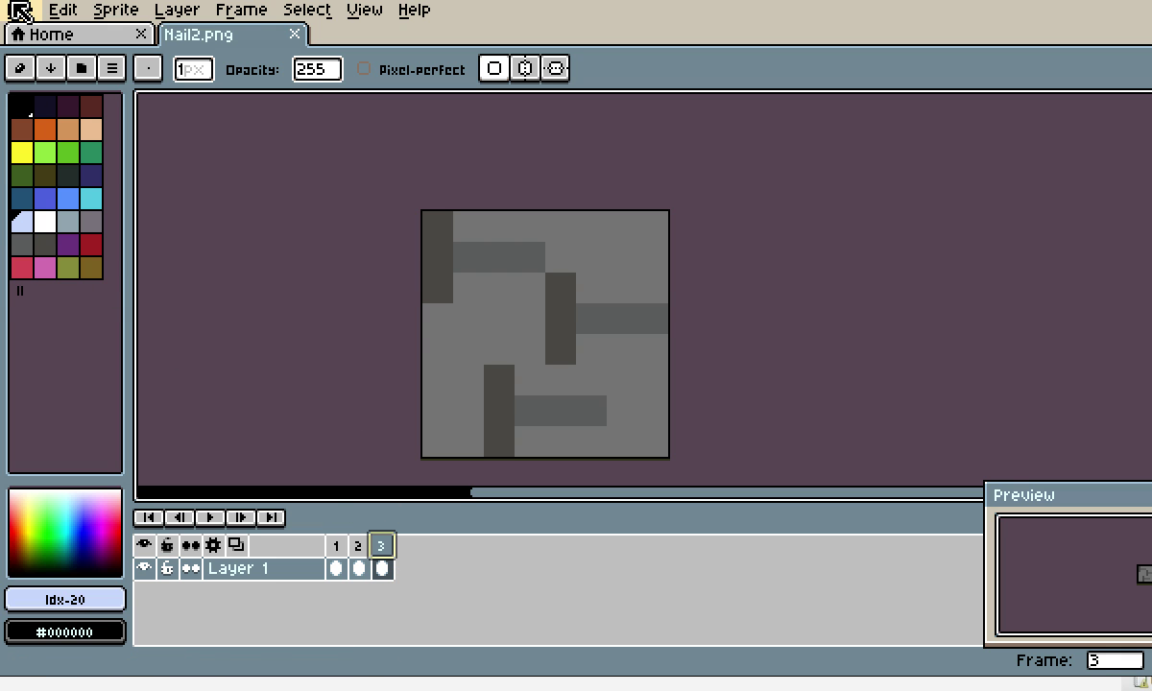
pyautogui.click(19, 10)
pyautogui.click(83, 142)
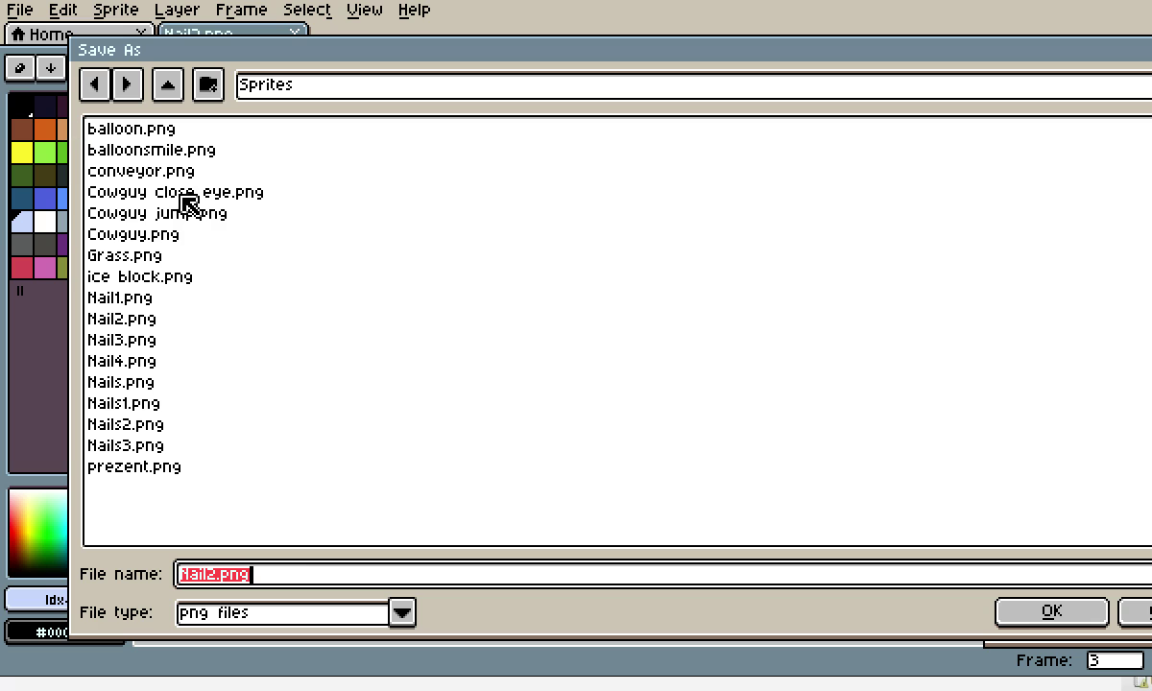
pyautogui.click(280, 574)
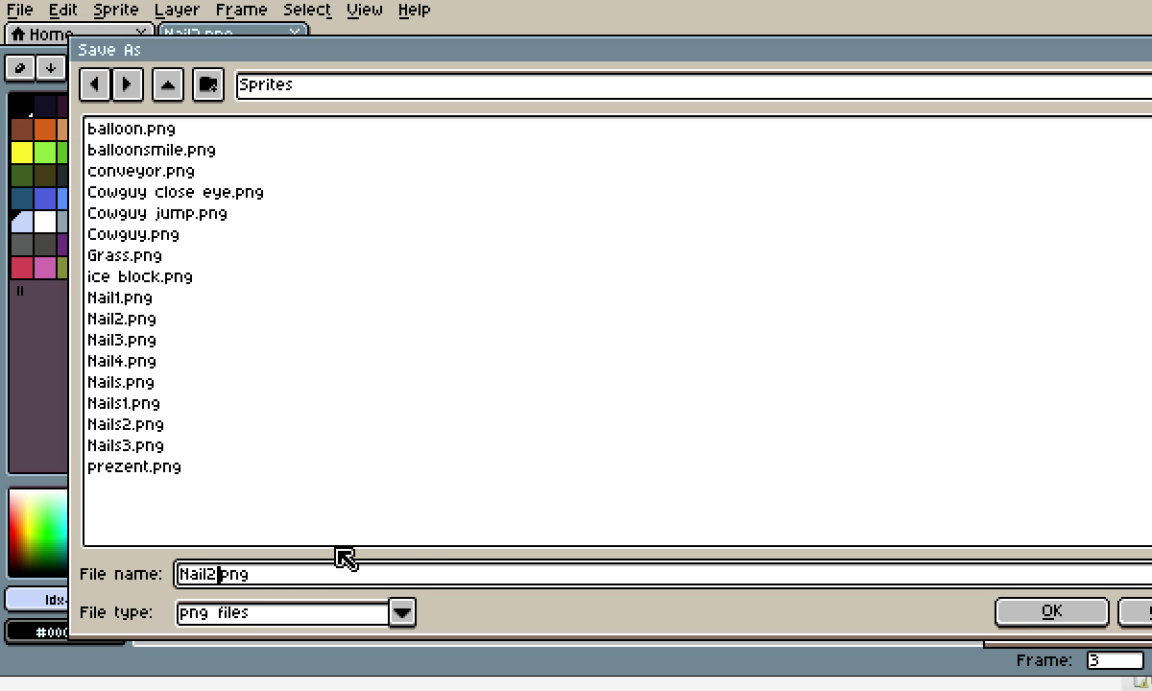
pyautogui.click(1052, 612)
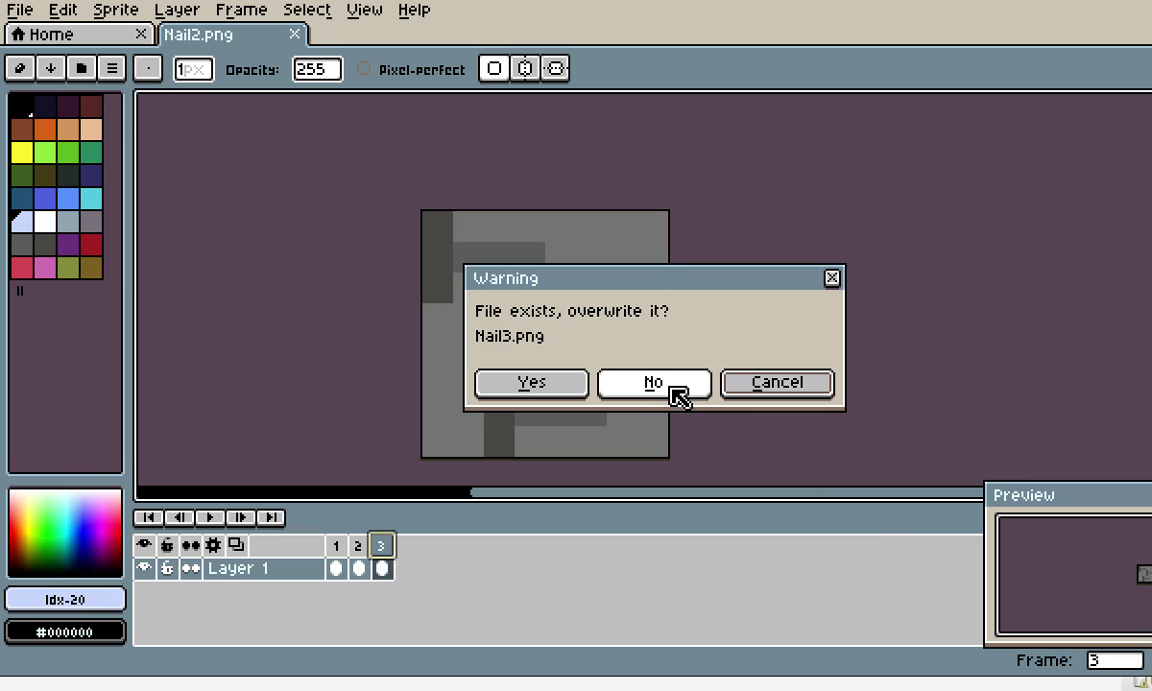
pyautogui.click(549, 388)
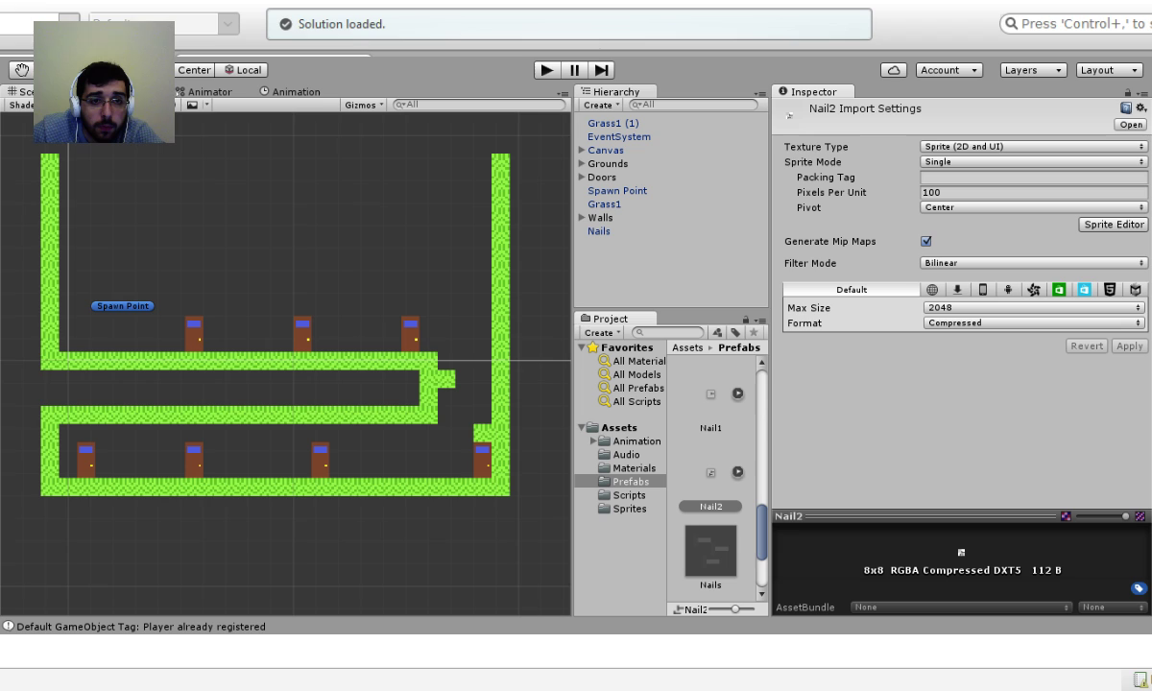
# In Unity, duplicate the Nail2 sprite in the Prefabs folder as Nail3.
pyautogui.hotkey('ctrl', 'd')
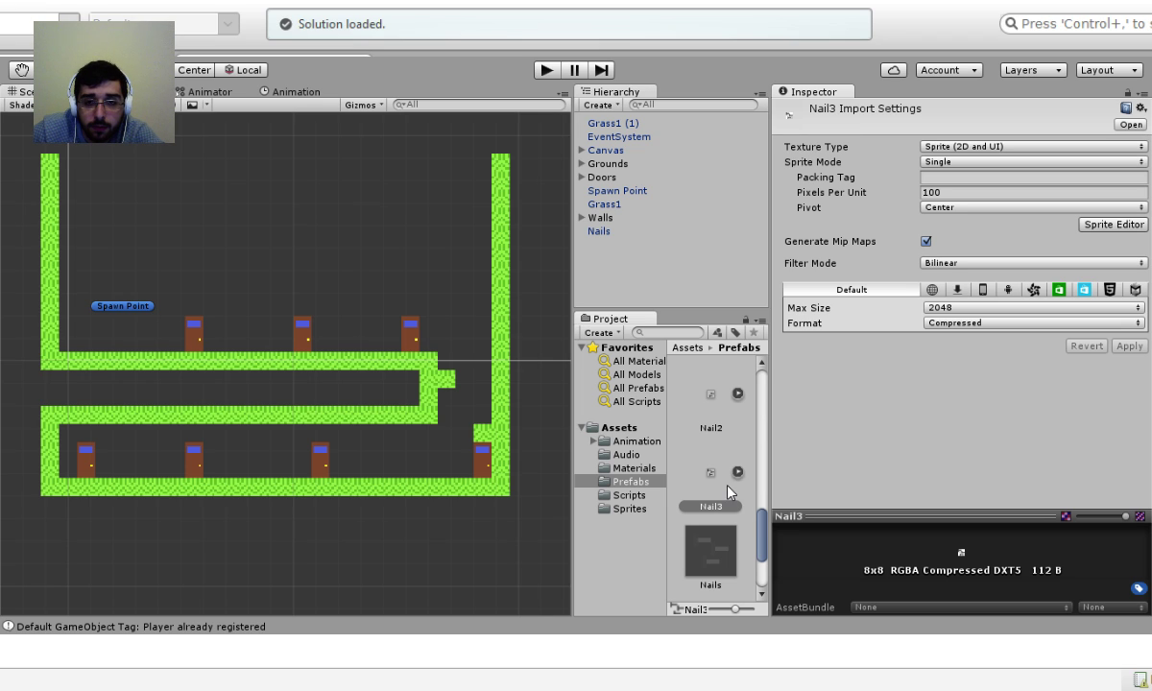
# Delete the Nails prefab from the Prefabs folder.
pyautogui.scroll(3, 729, 484)
pyautogui.moveTo(721, 458); pyautogui.dragTo(728, 465)
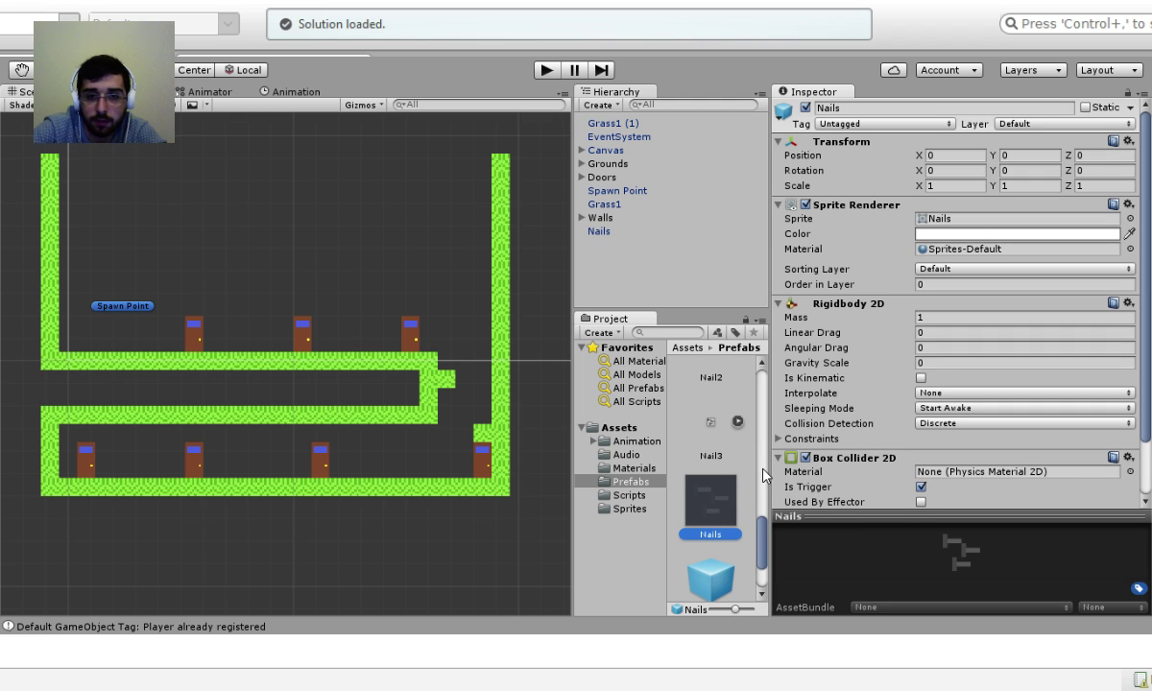
pyautogui.press('Delete')
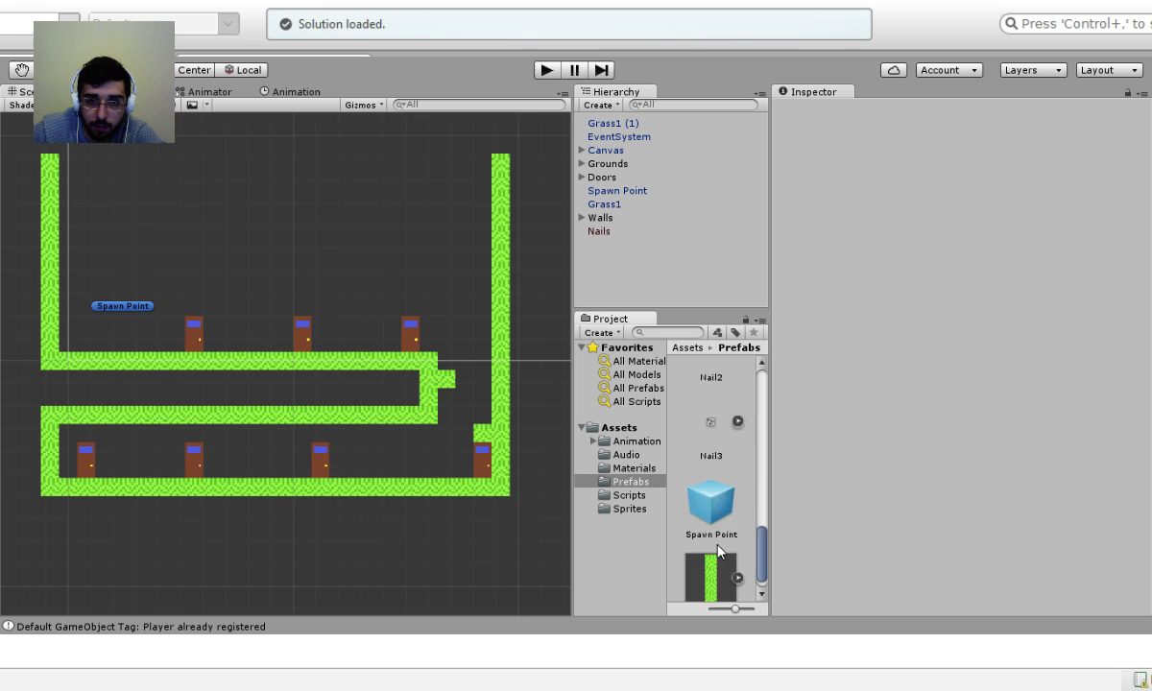
# Move the Nail1, Nail2 and Nail3 sprites from the Prefabs folder into the Sprites folder.
pyautogui.click(710, 506)
pyautogui.scroll(1, 714, 400)
pyautogui.keyDown('shift'); pyautogui.click(712, 400); pyautogui.keyUp('shift')
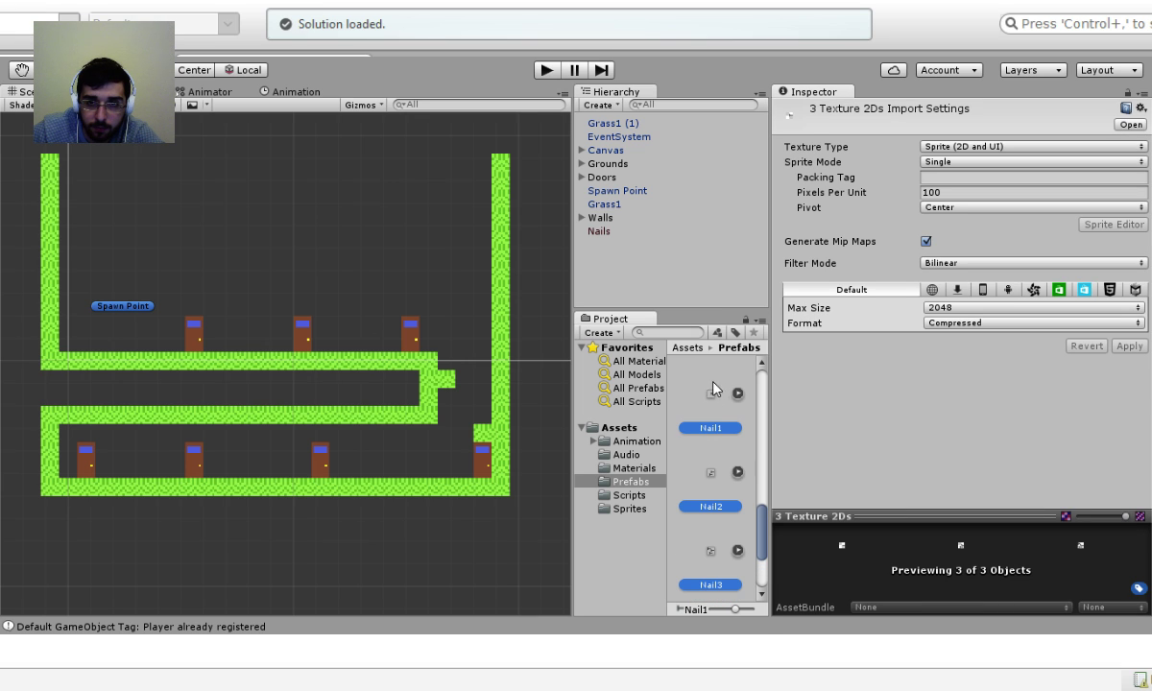
pyautogui.click(619, 509)
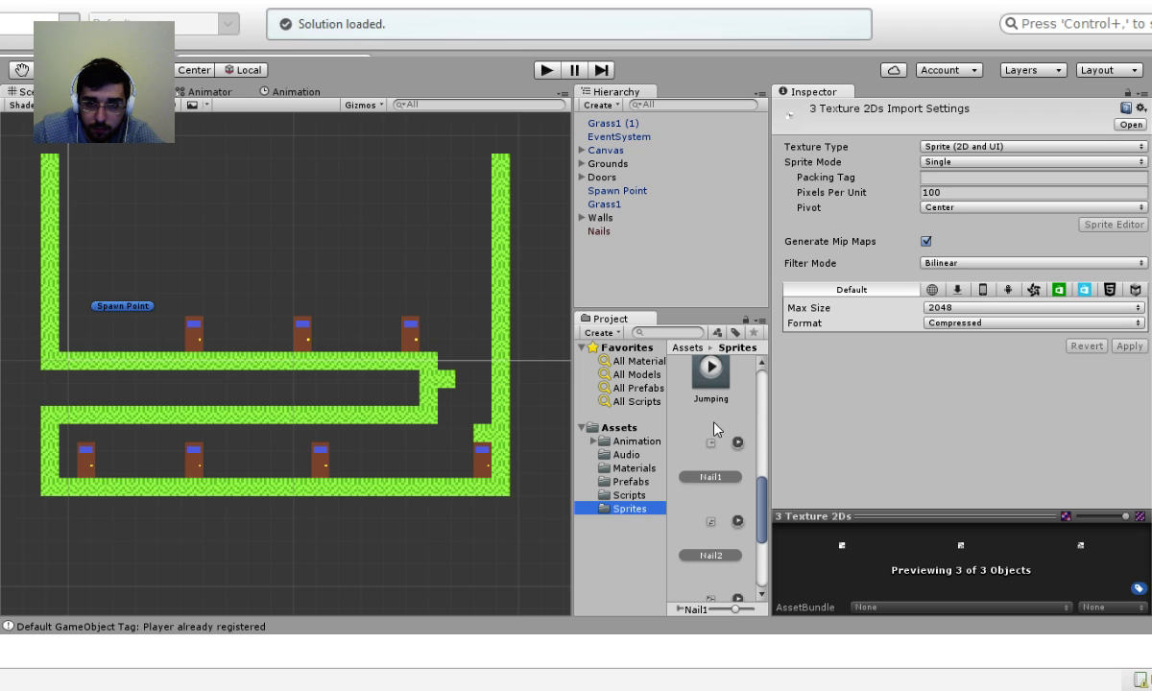
# Check the Nails sprite's import settings and apply Pixels Per Unit 10, Point (no filter) and 16 bits format to Nail1.
pyautogui.scroll(2, 716, 494)
pyautogui.scroll(-5, 725, 480)
pyautogui.click(722, 520)
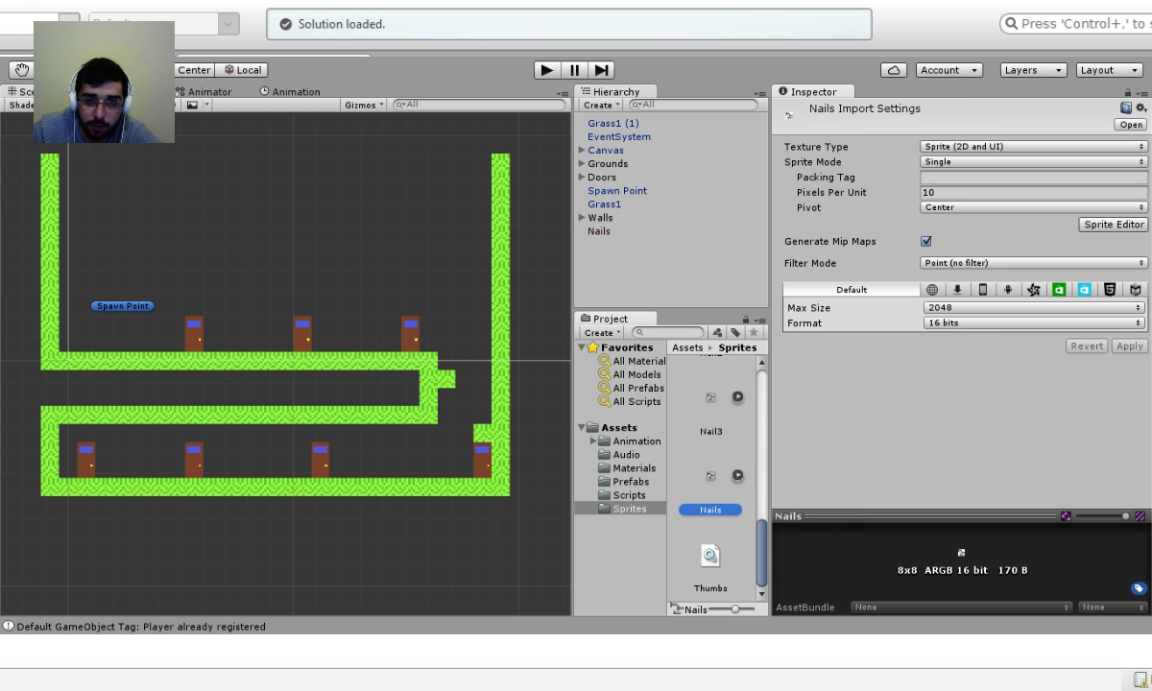
pyautogui.click(669, 388)
pyautogui.scroll(1, 720, 473)
pyautogui.click(724, 384)
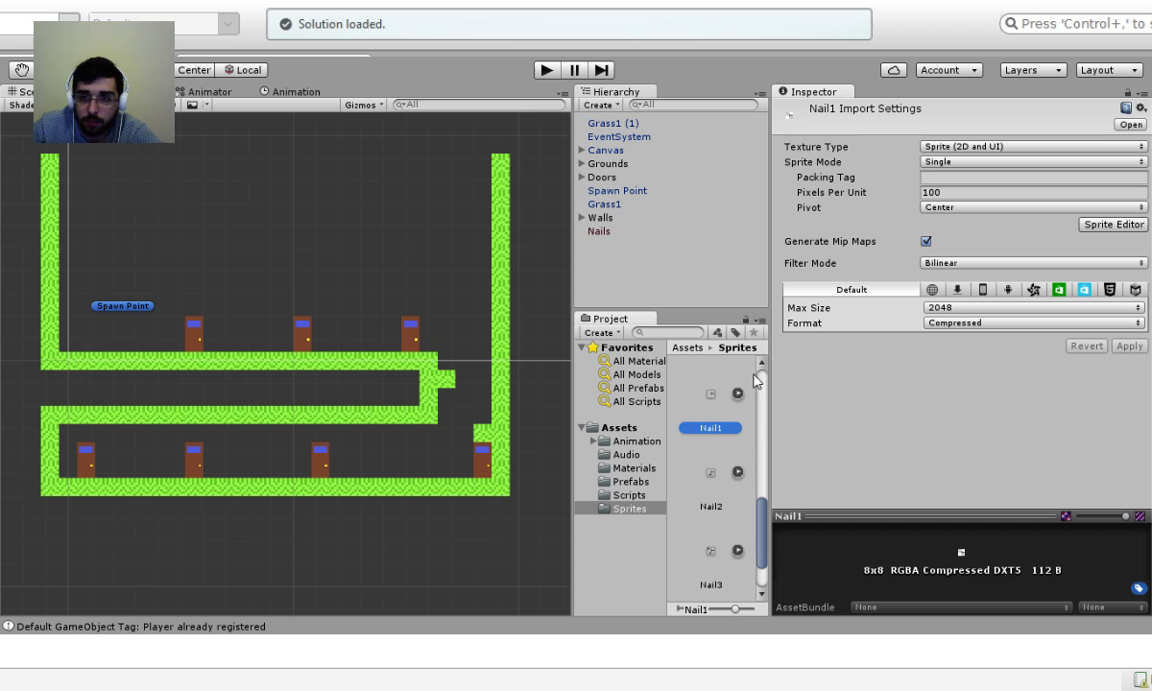
pyautogui.click(982, 265)
pyautogui.click(974, 248)
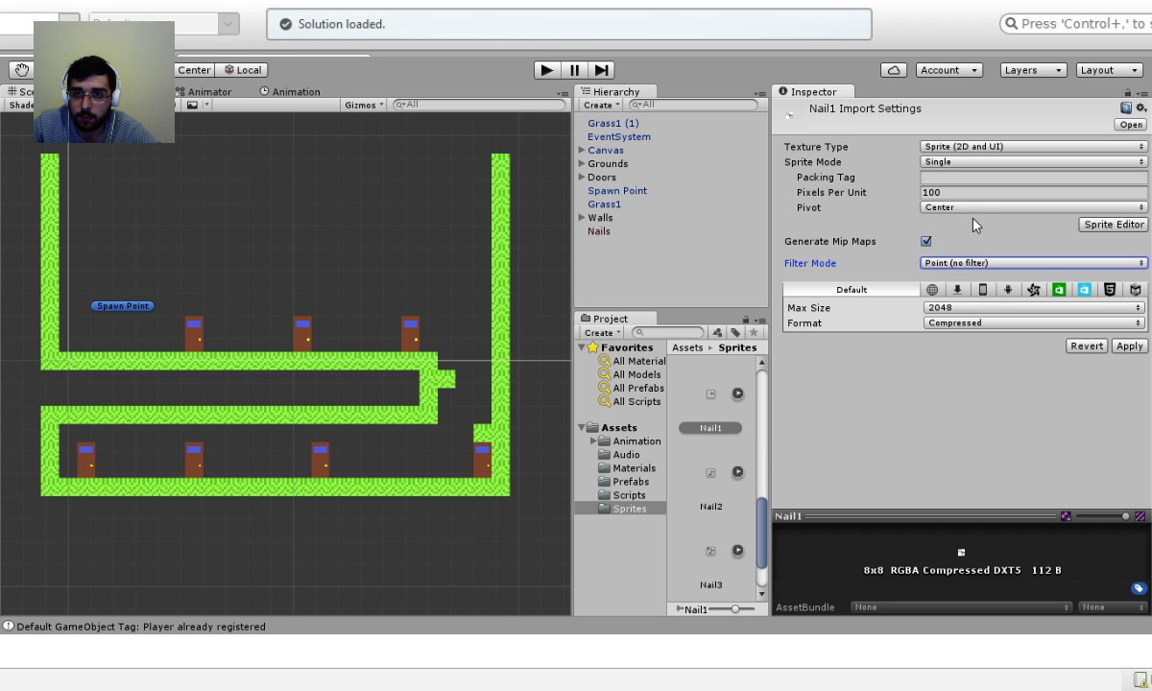
pyautogui.click(966, 193)
pyautogui.click(966, 192)
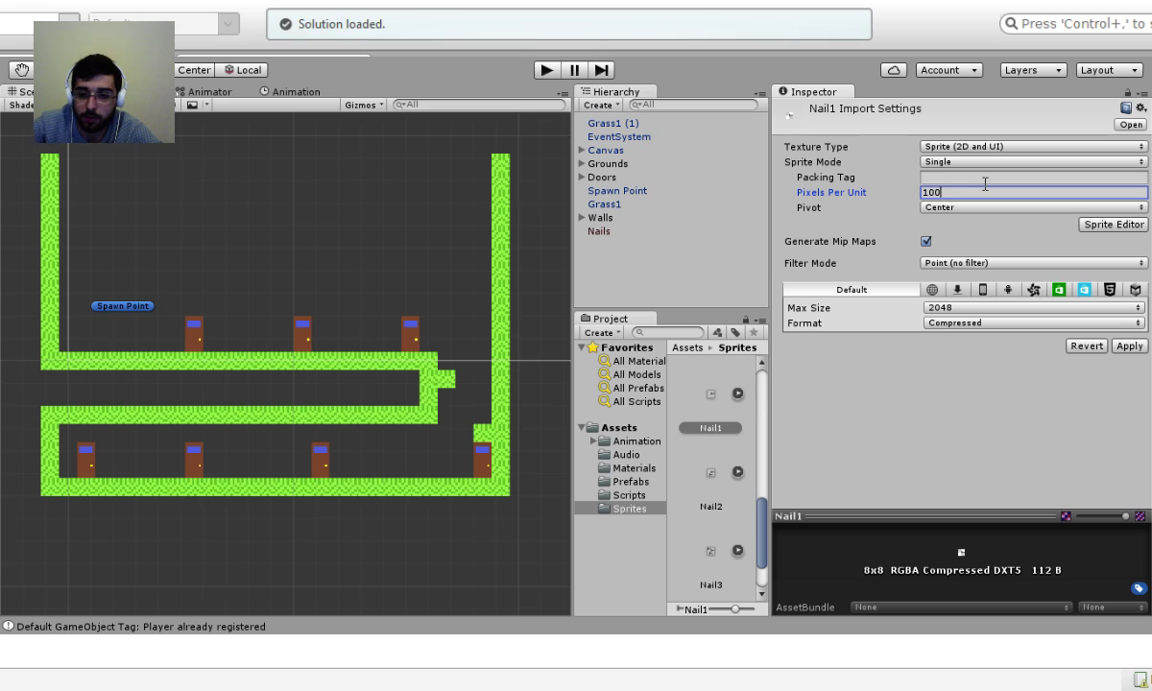
pyautogui.click(1063, 324)
pyautogui.click(1056, 351)
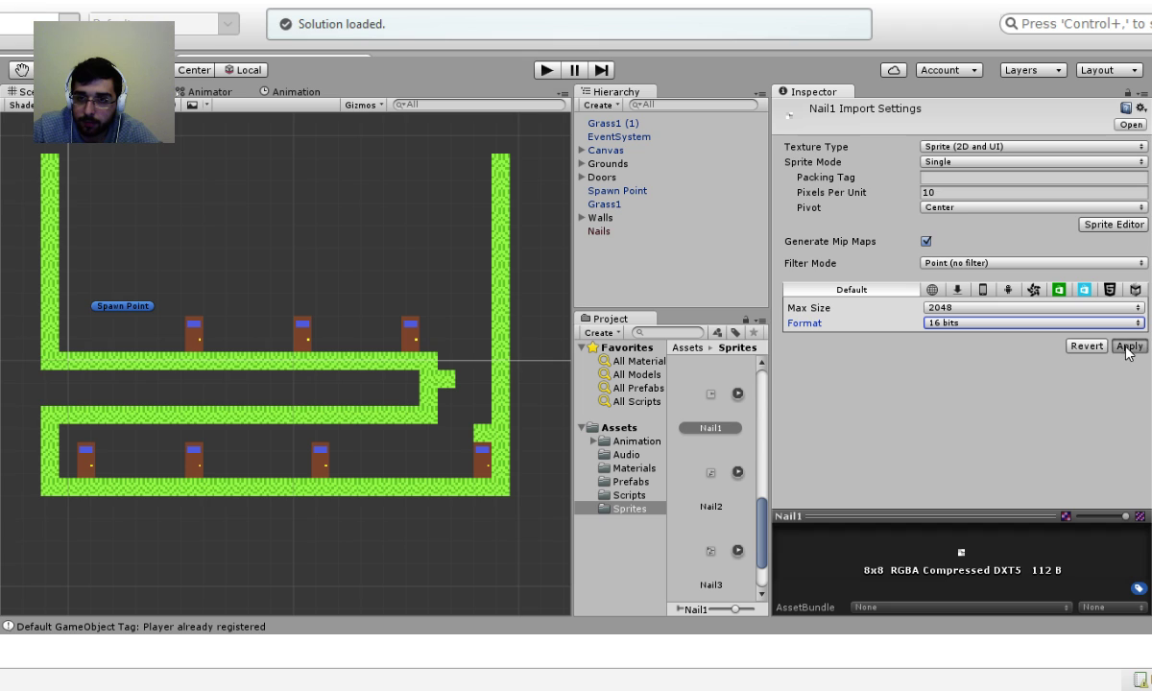
pyautogui.click(1129, 345)
# Apply Pixels Per Unit 10, Filter Mode Point (no filter) and 16 bits format to the Nail2 sprite.
pyautogui.click(710, 482)
pyautogui.click(974, 195)
pyautogui.write('10')
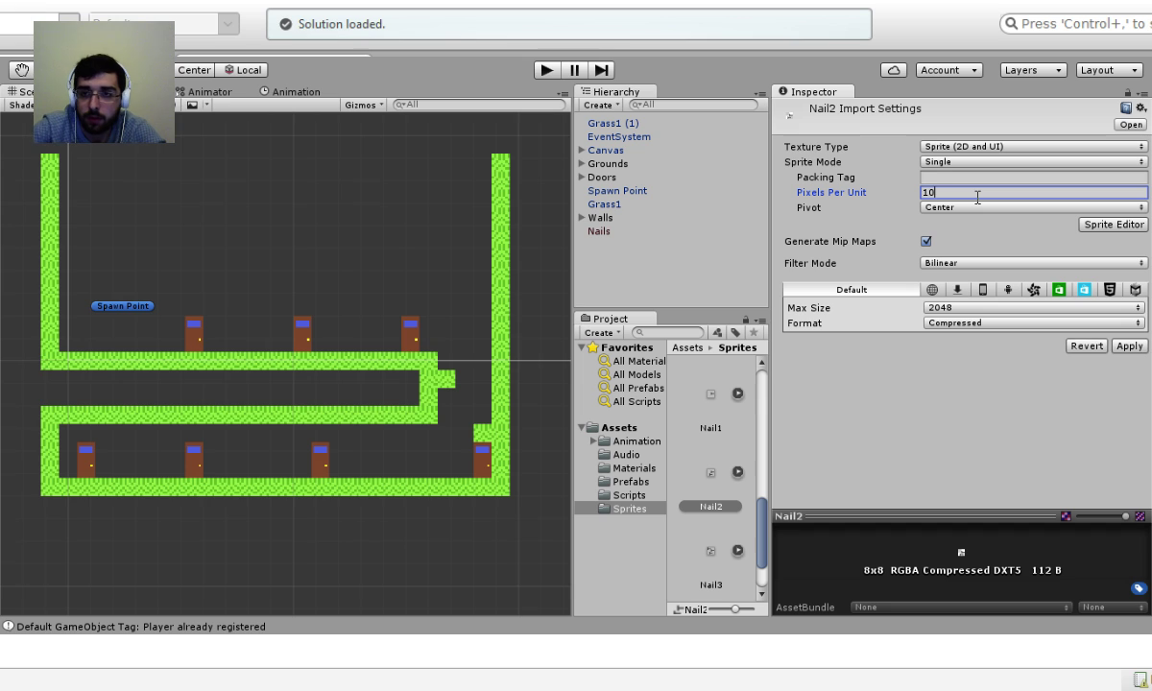
pyautogui.click(996, 266)
pyautogui.click(993, 280)
pyautogui.click(1036, 324)
pyautogui.click(997, 364)
pyautogui.click(1129, 347)
# Apply Pixels Per Unit 10, Filter Mode Point (no filter) and 16 bits format to the Nail3 sprite.
pyautogui.click(696, 557)
pyautogui.click(989, 178)
pyautogui.click(989, 192)
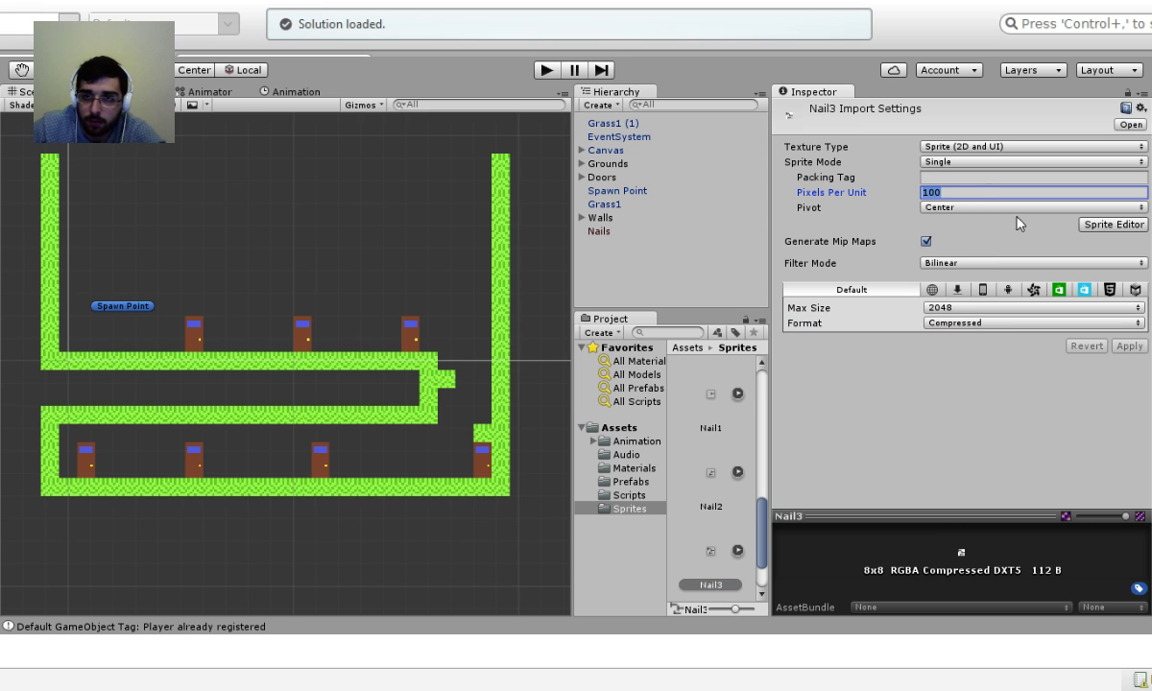
pyautogui.write('10')
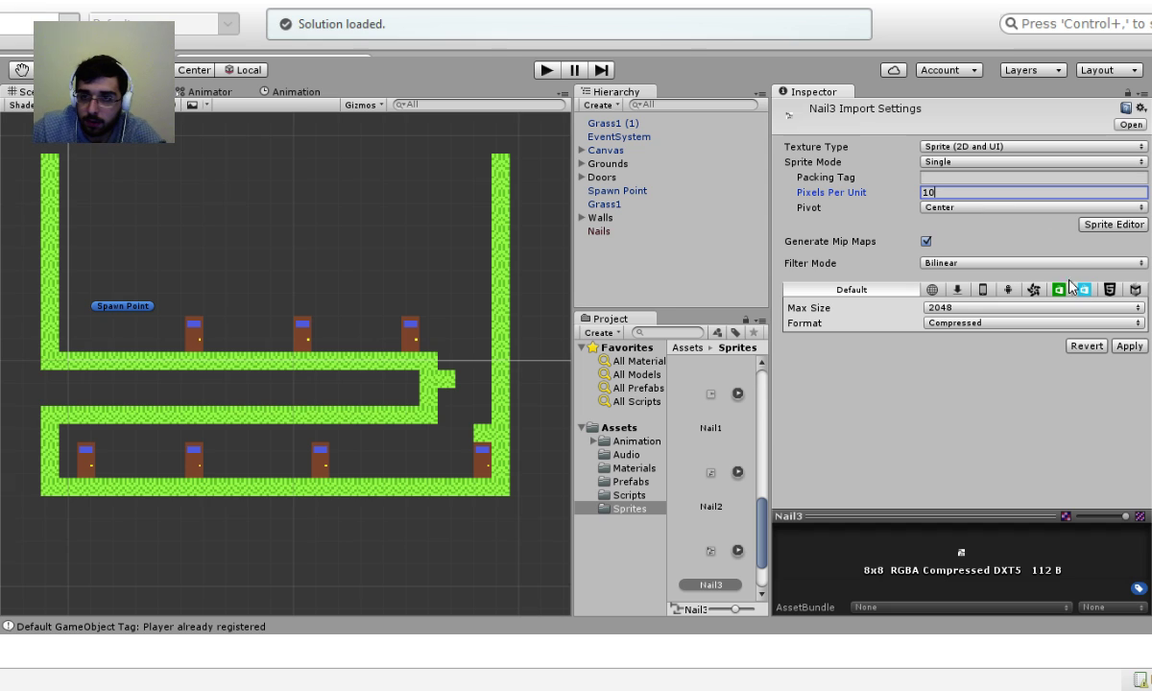
pyautogui.click(966, 263)
pyautogui.click(937, 274)
pyautogui.click(1032, 322)
pyautogui.click(1031, 338)
pyautogui.click(1129, 345)
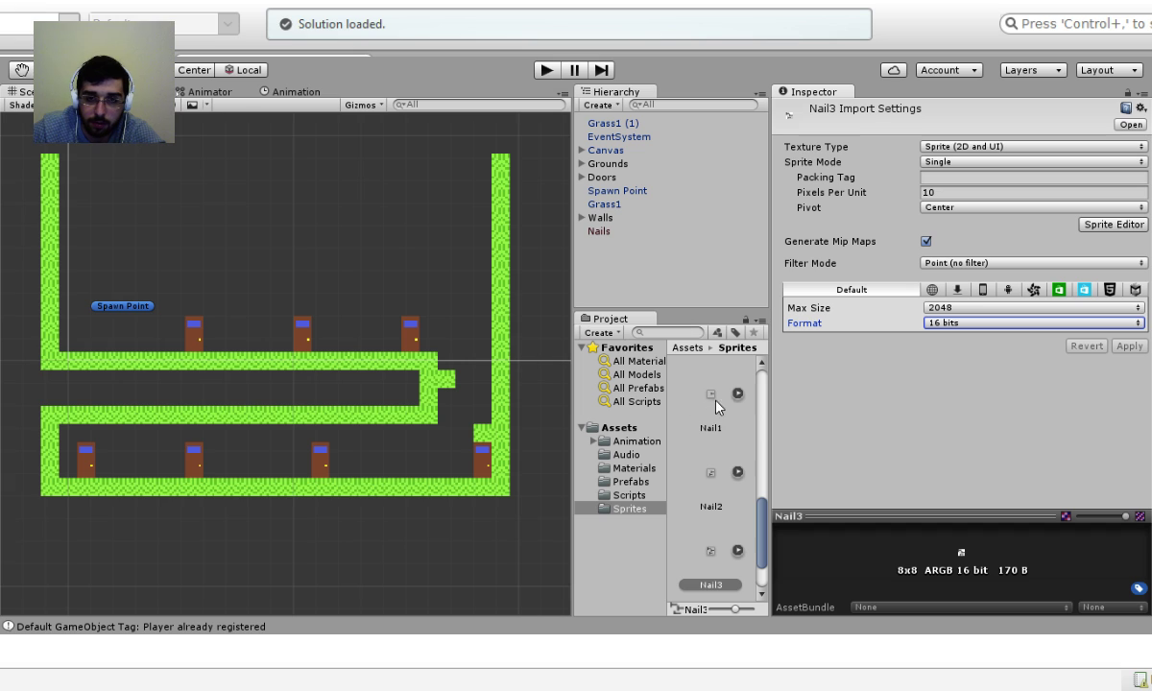
# Delete the old Nails object from the scene hierarchy.
pyautogui.click(681, 428)
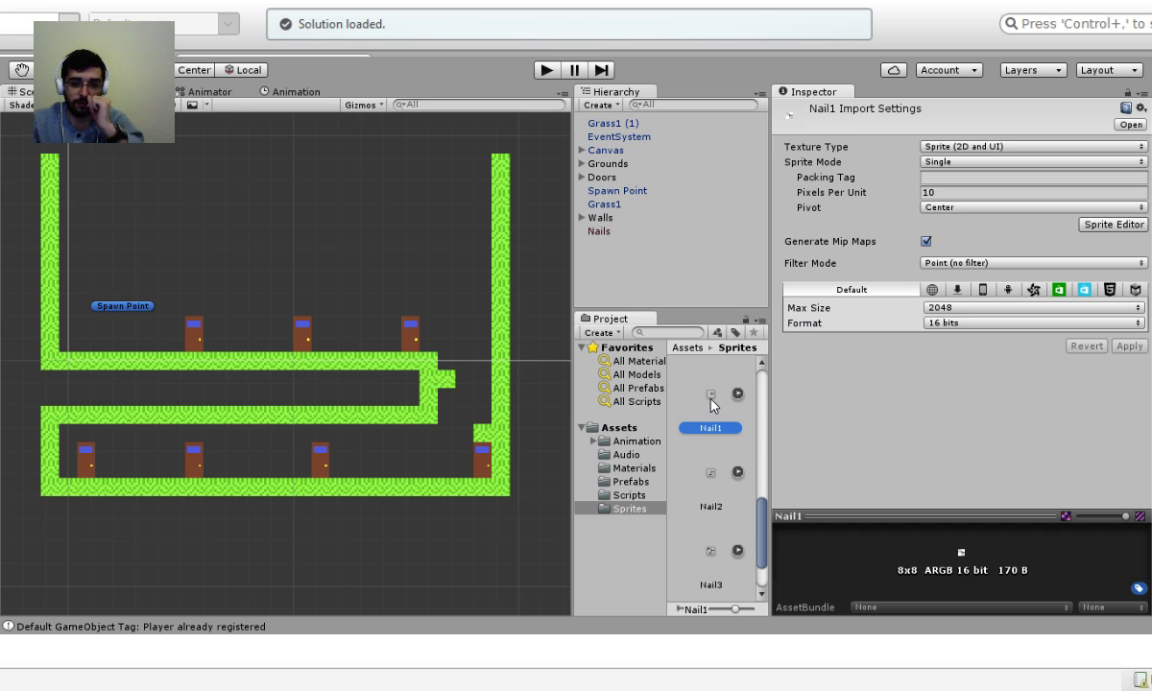
pyautogui.moveTo(711, 404); pyautogui.dragTo(672, 588)
pyautogui.click(608, 232)
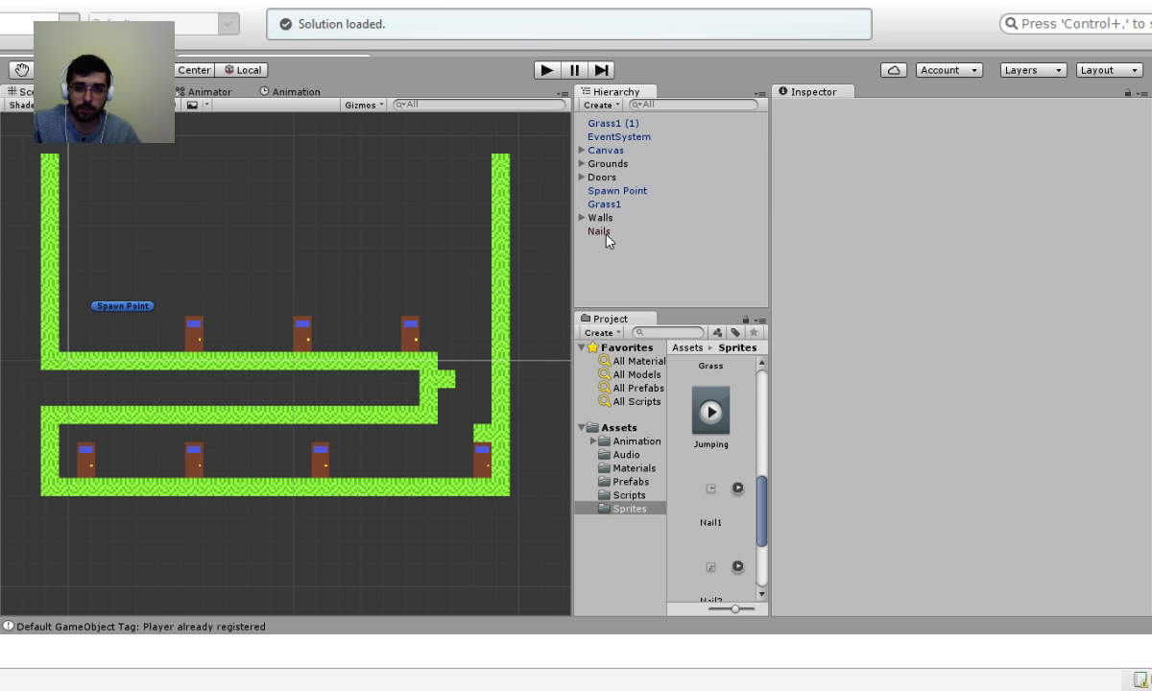
pyautogui.press('Delete')
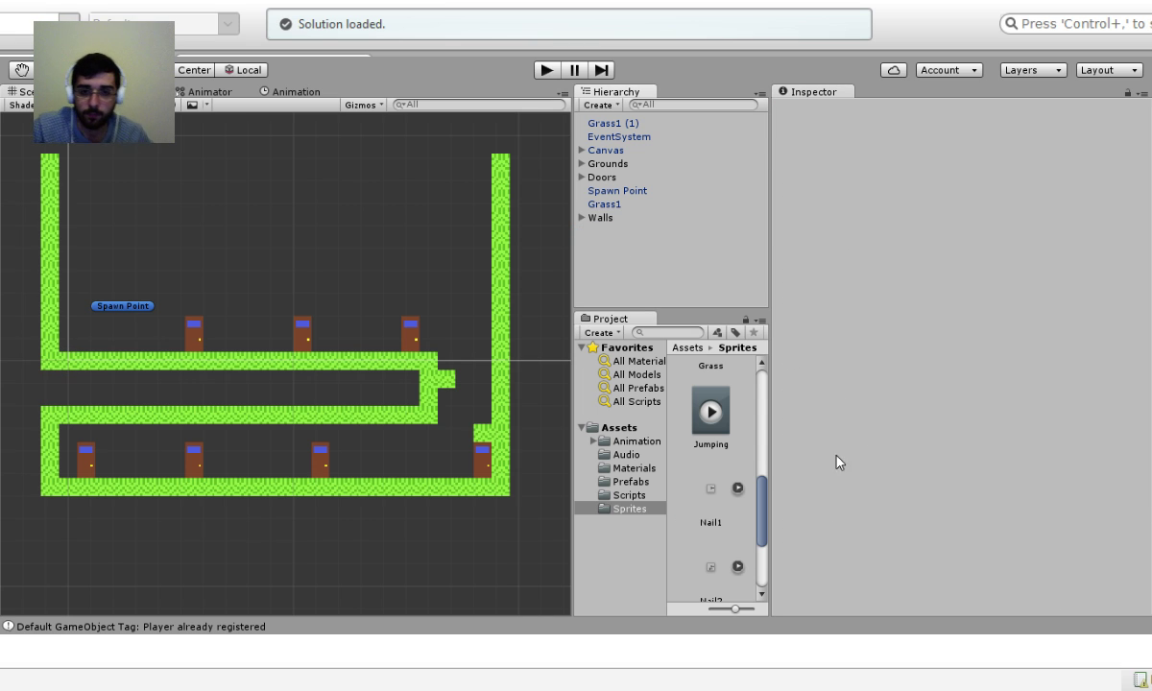
# Add the Nail1 sprite to the scene and move it to position X 0.8, Y 0.8.
pyautogui.click(725, 499)
pyautogui.moveTo(725, 499); pyautogui.dragTo(582, 260)
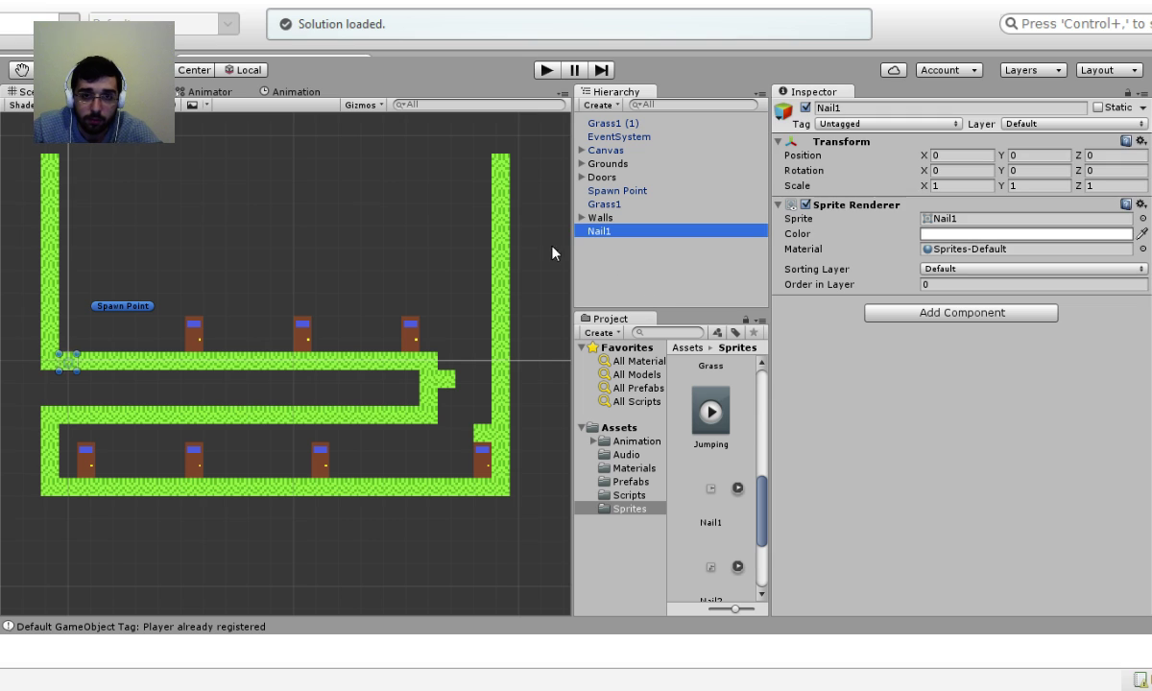
pyautogui.press('w')
pyautogui.moveTo(74, 355); pyautogui.dragTo(93, 335)
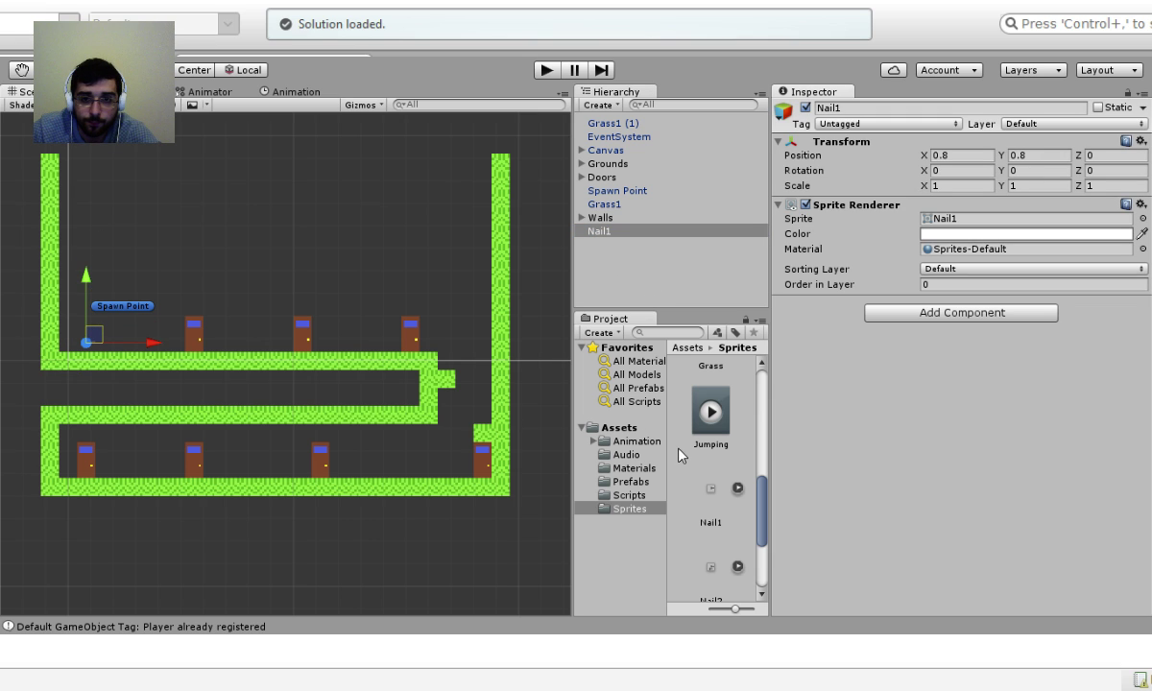
# Add the Nail2 and Nail3 sprites to the scene, placing Nail2 at X 2.4, Y 0.8 and Nail3 at X 4, Y 0.8.
pyautogui.moveTo(711, 566); pyautogui.dragTo(599, 243)
pyautogui.moveTo(72, 355); pyautogui.dragTo(132, 321)
pyautogui.scroll(-3, 710, 537)
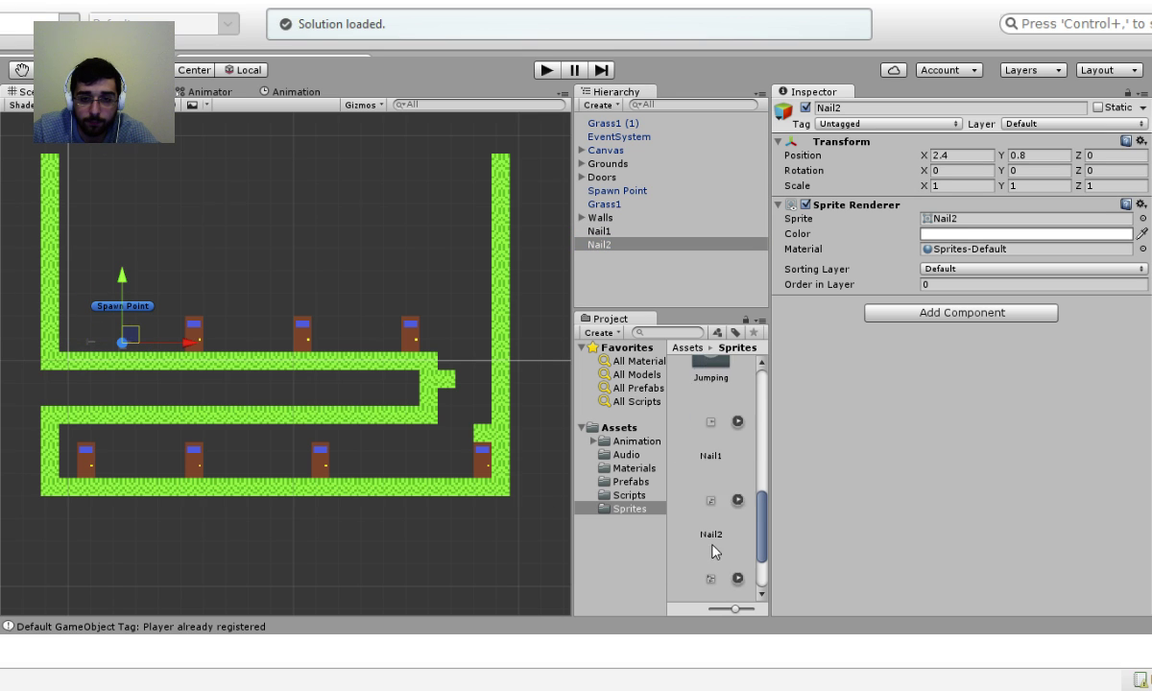
pyautogui.click(710, 544)
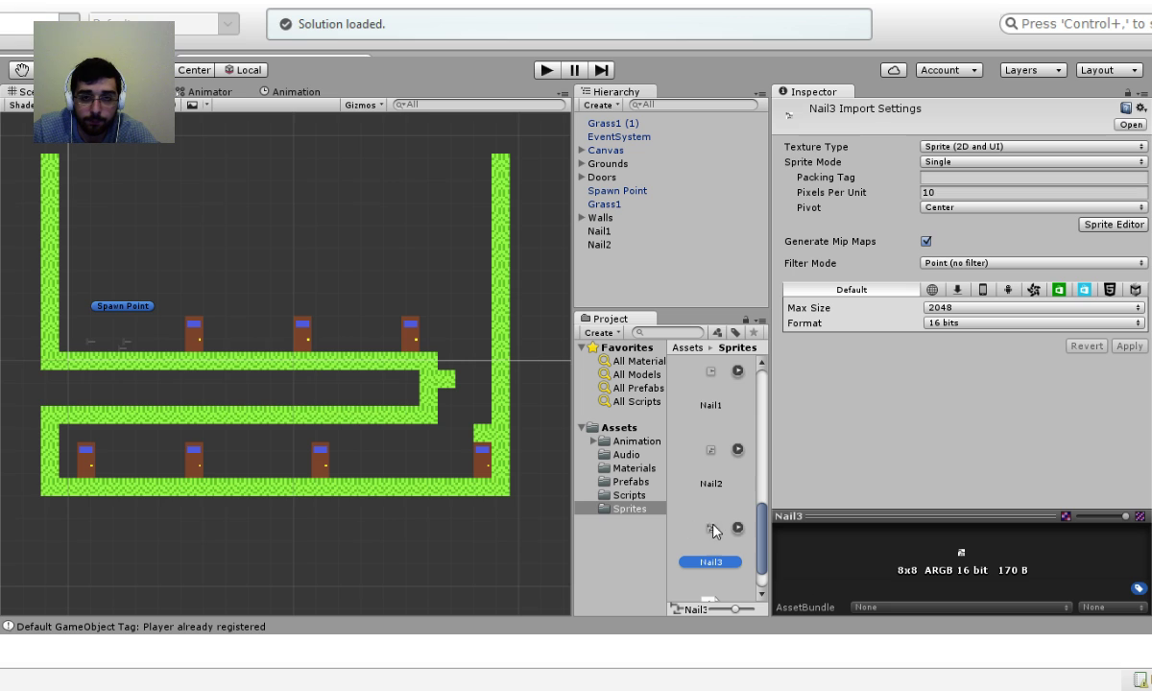
pyautogui.moveTo(711, 528); pyautogui.dragTo(599, 257)
pyautogui.moveTo(76, 357); pyautogui.dragTo(171, 343)
# Give Nail1, Nail2 and Nail3 together a Rigidbody 2D with Gravity Scale 0 and a Box Collider 2D set as trigger.
pyautogui.scroll(4, 130, 280)
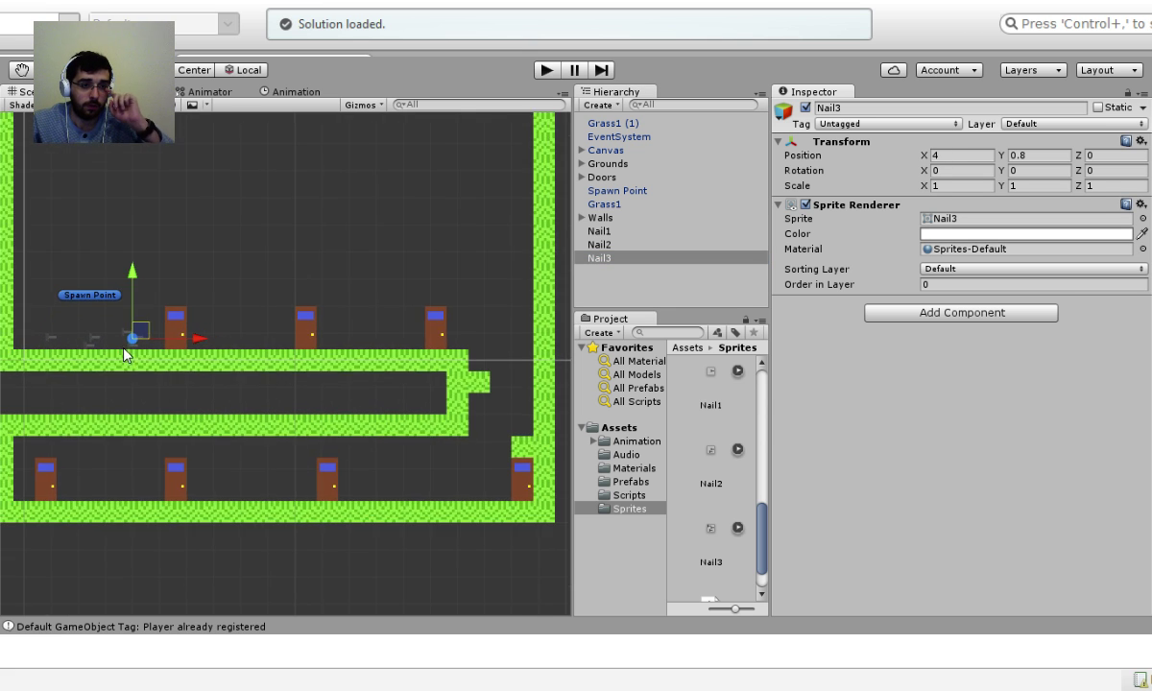
pyautogui.moveTo(129, 280); pyautogui.dragTo(284, 289, button='middle')
pyautogui.click(193, 283)
pyautogui.moveTo(190, 273); pyautogui.dragTo(442, 386)
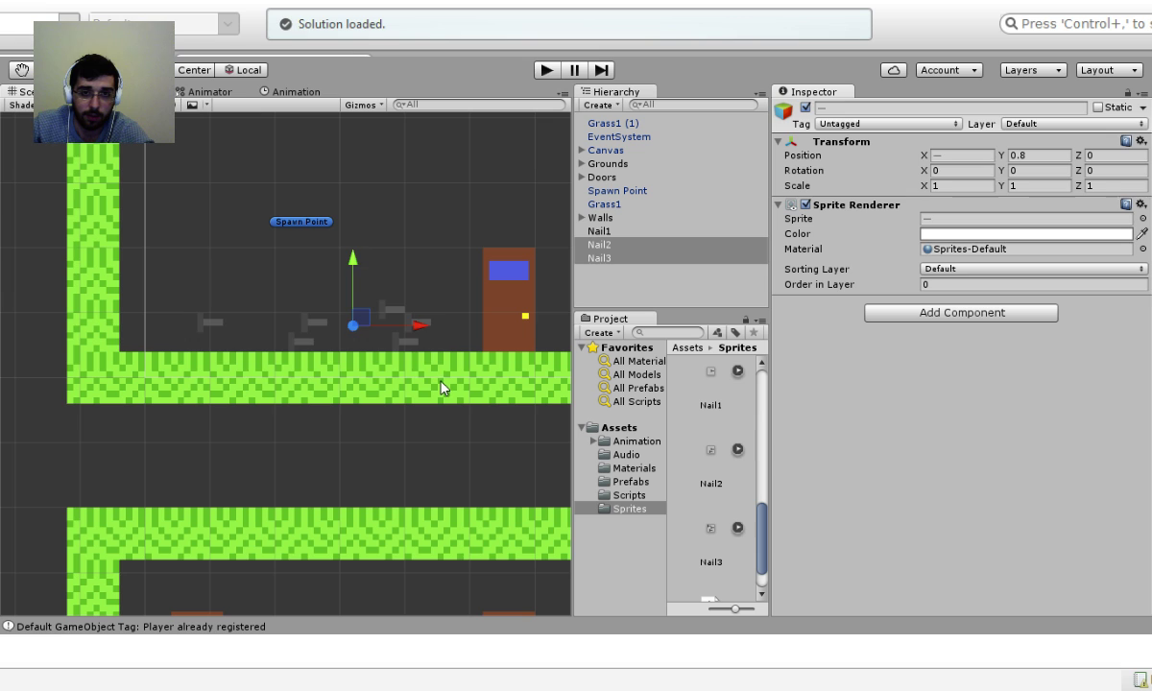
pyautogui.click(610, 259)
pyautogui.keyDown('shift'); pyautogui.click(599, 231); pyautogui.keyUp('shift')
pyautogui.click(307, 318)
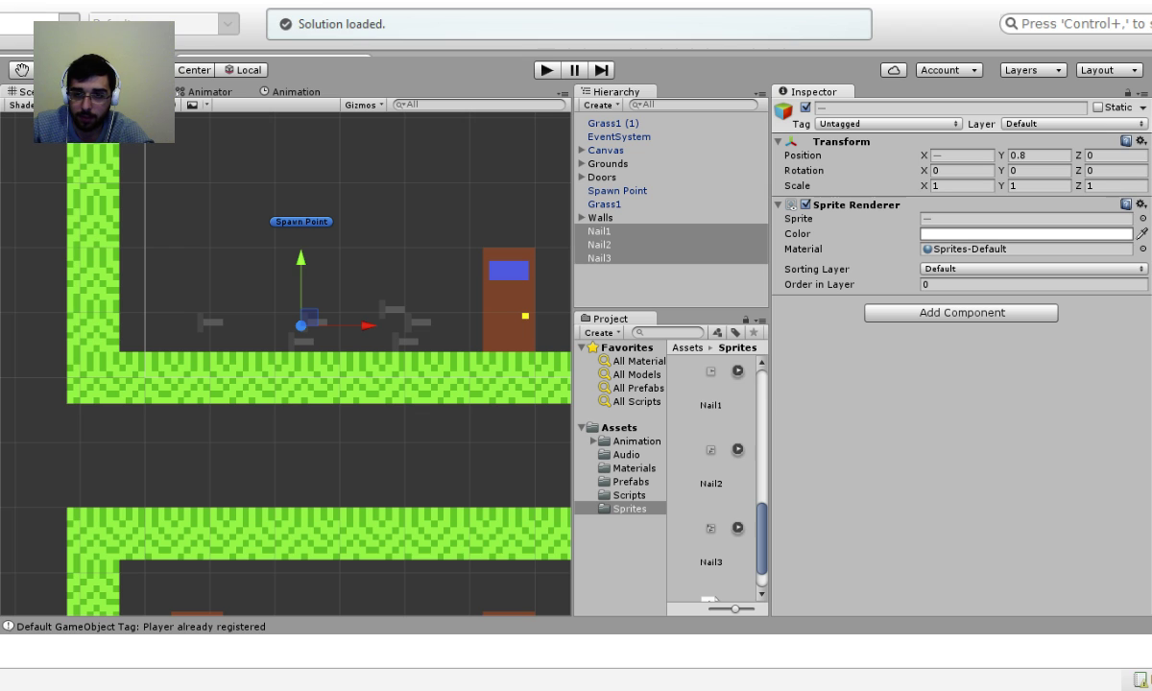
pyautogui.click(924, 363)
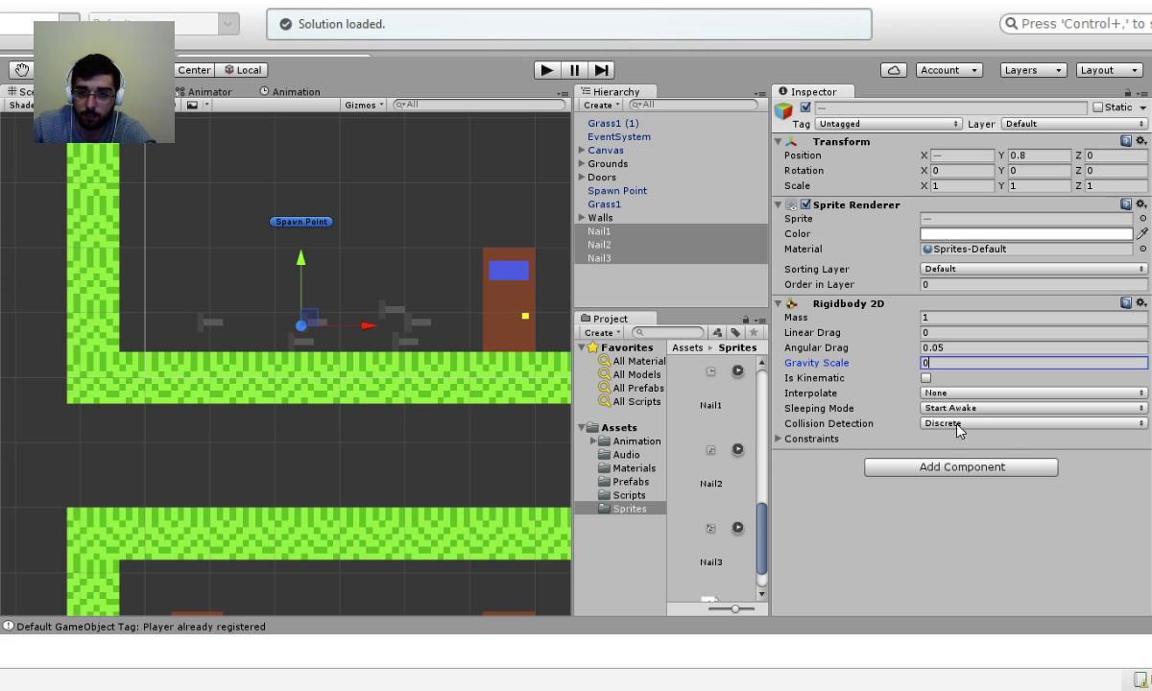
pyautogui.write('0')
pyautogui.press('Return')
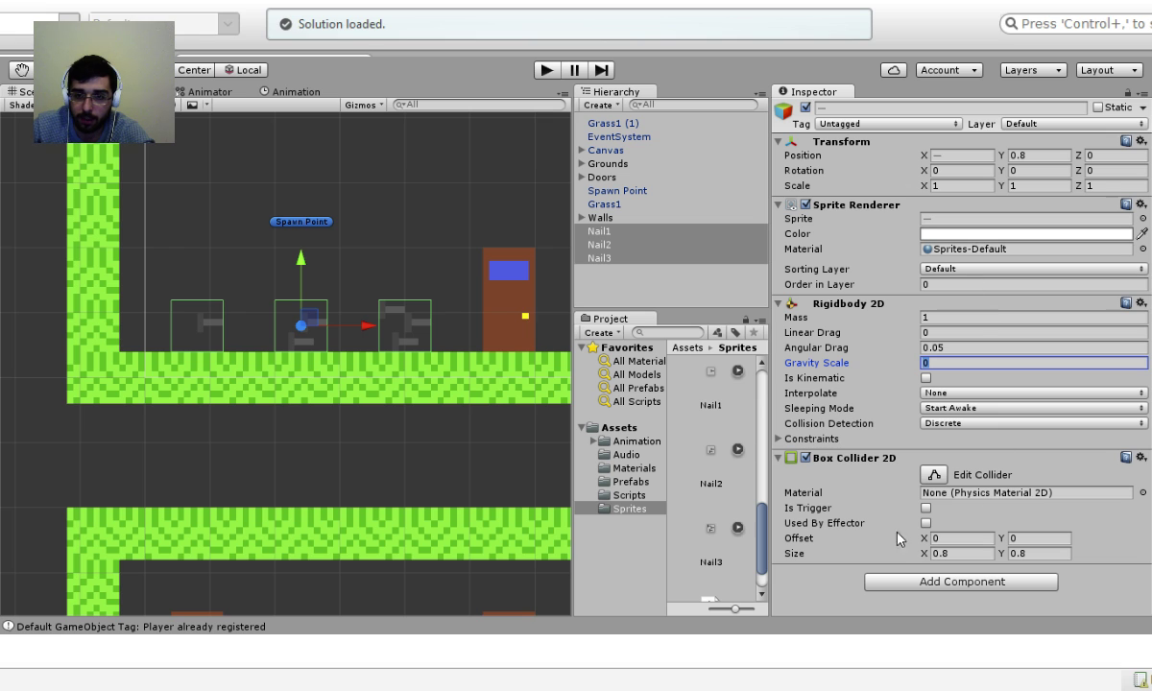
pyautogui.click(927, 509)
# Set the X size of Nail1's Box Collider 2D to 0.3.
pyautogui.click(239, 261)
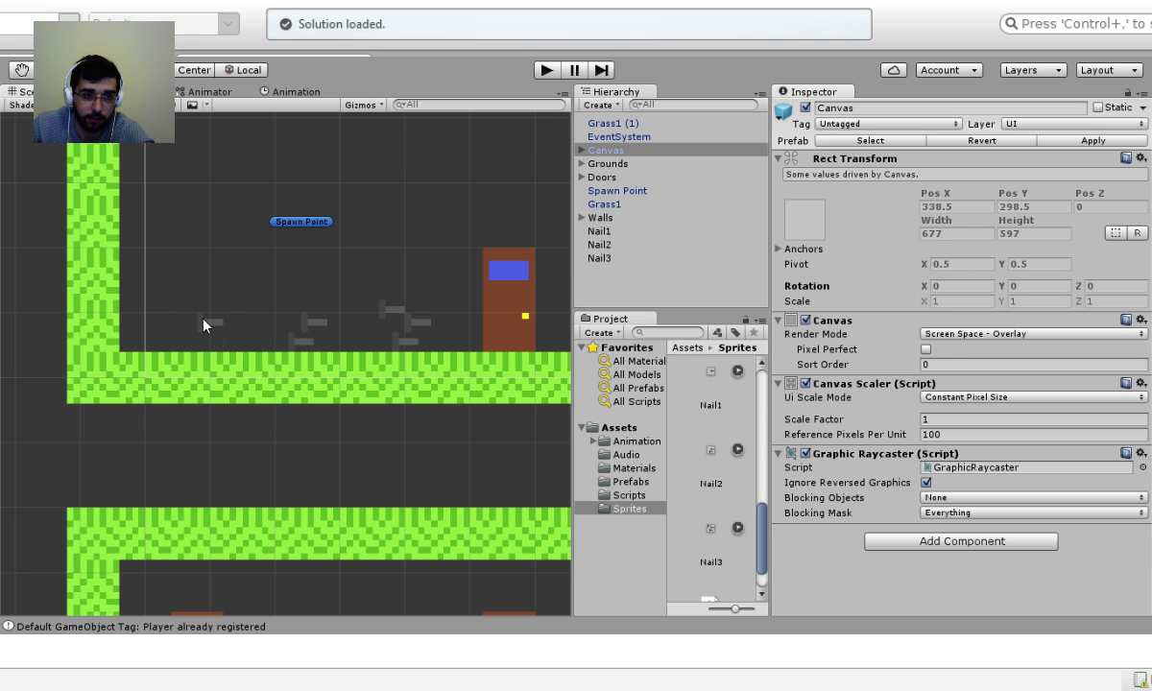
pyautogui.click(204, 326)
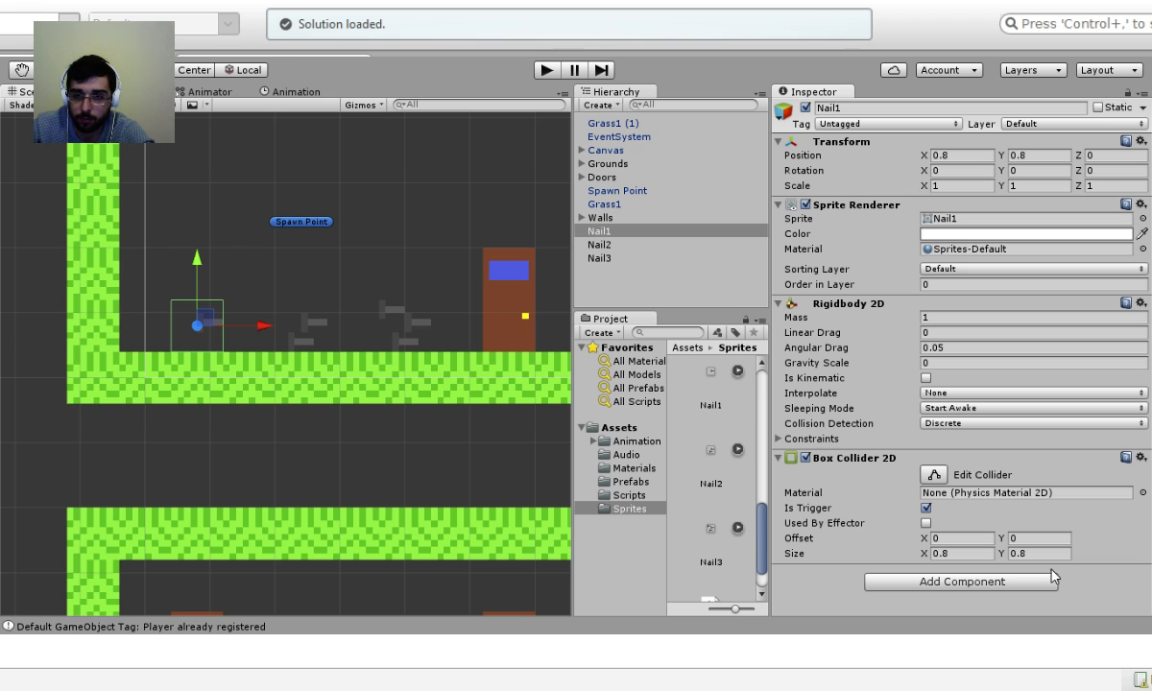
pyautogui.click(922, 554)
pyautogui.moveTo(921, 556); pyautogui.dragTo(926, 559)
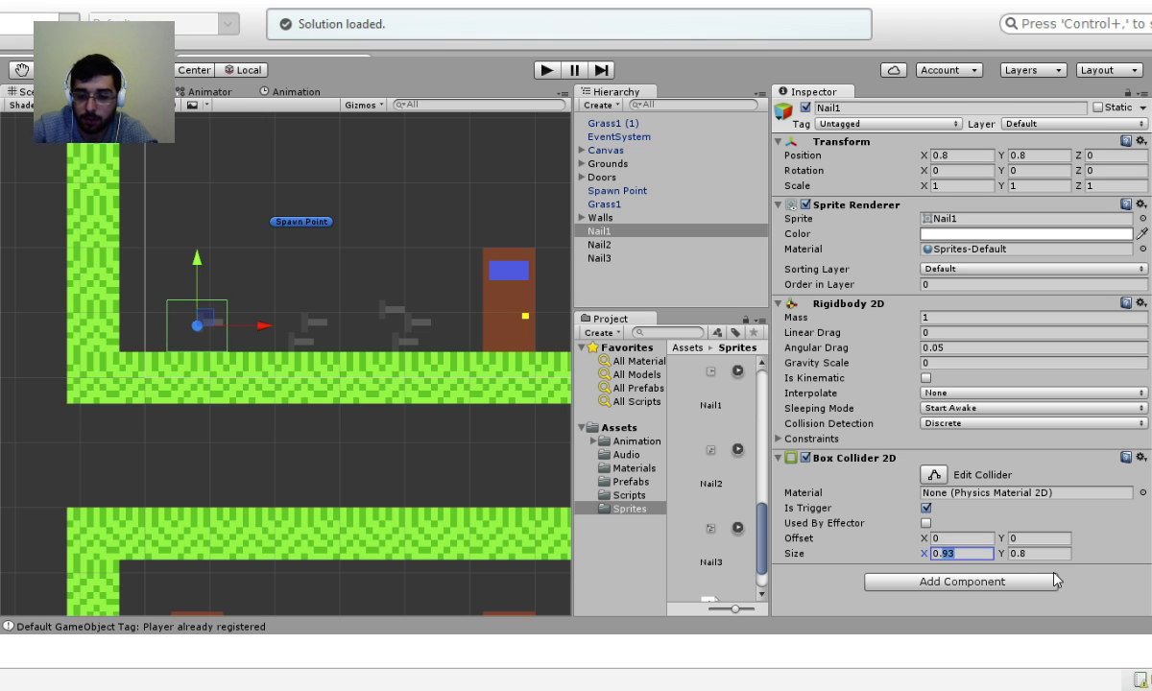
pyautogui.write('0.0.')
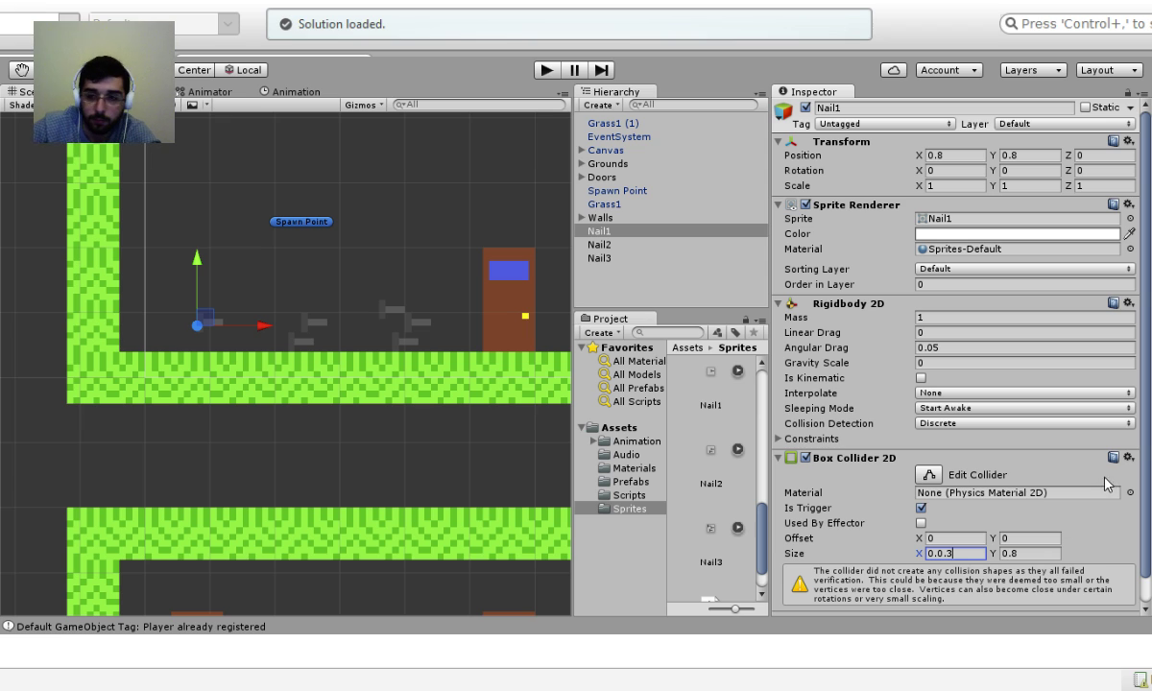
pyautogui.press('Left')
pyautogui.press('Left')
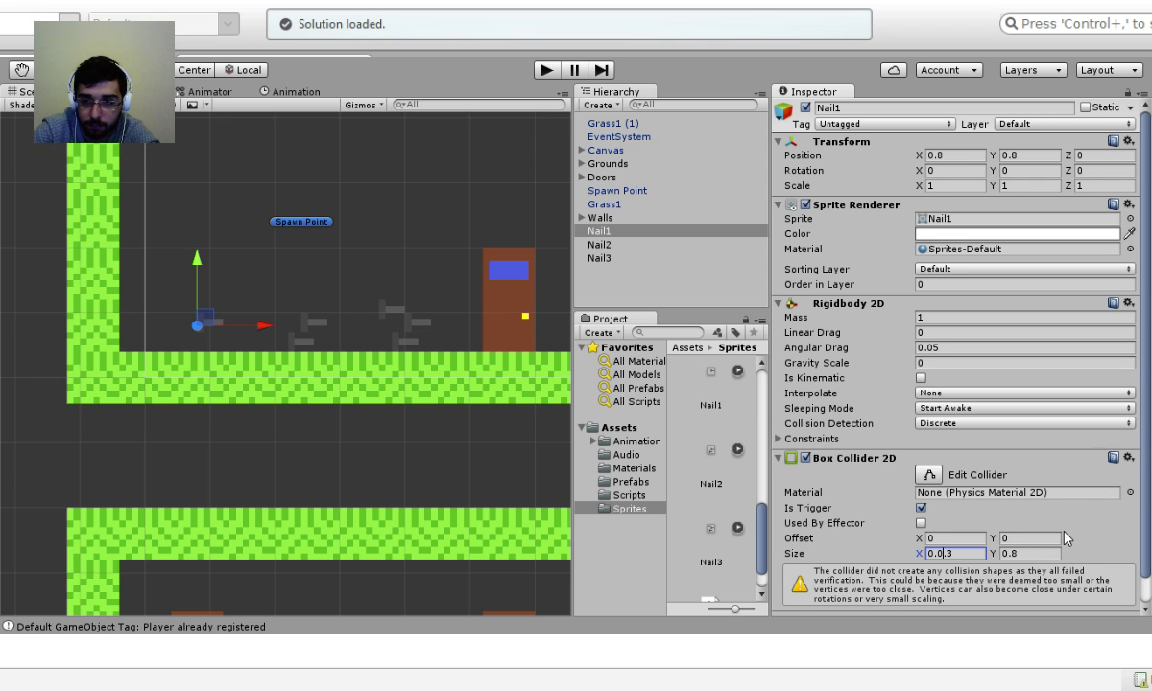
pyautogui.press('BackSpace')
pyautogui.press('BackSpace')
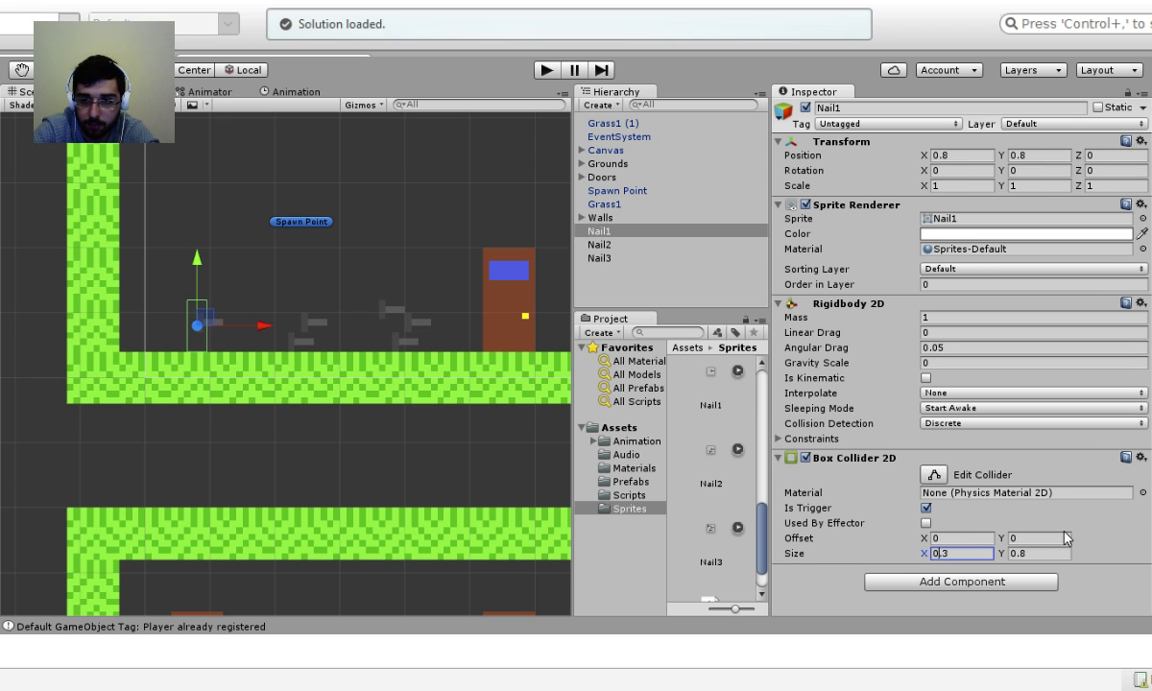
# Set the Y size of Nail1's Box Collider 2D to 0.3.
pyautogui.click(209, 326)
pyautogui.moveTo(227, 326)
pyautogui.mouseDown()
pyautogui.moveTo(252, 326)
pyautogui.moveTo(227, 326)
pyautogui.mouseUp()
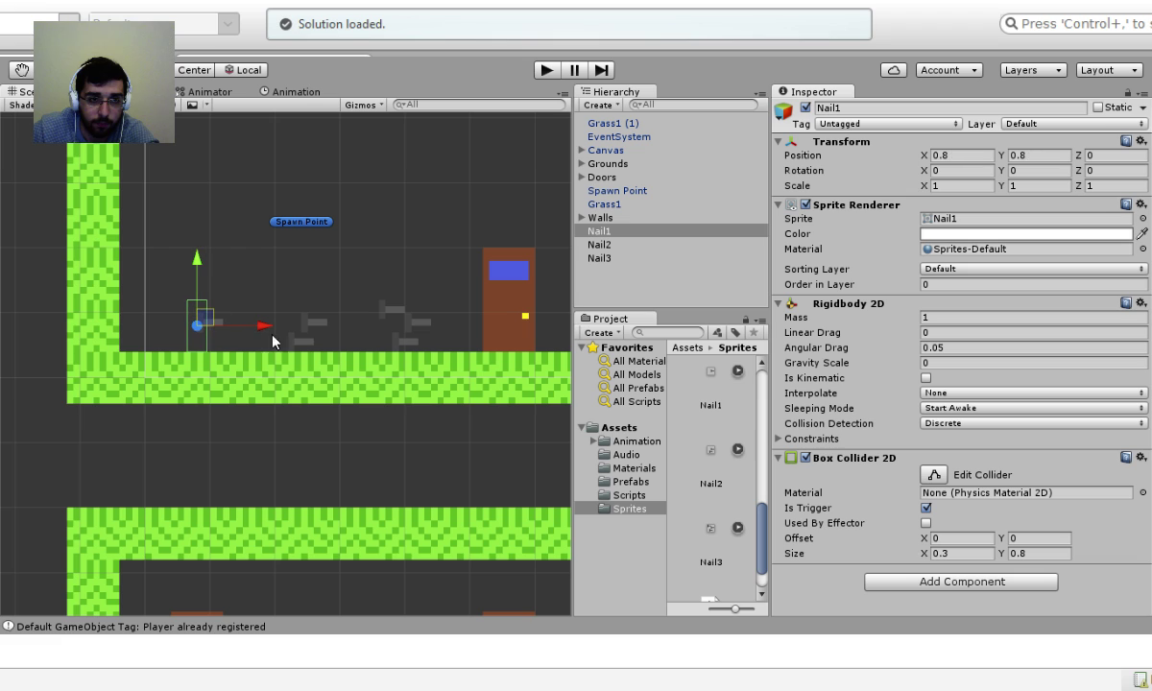
pyautogui.click(1024, 554)
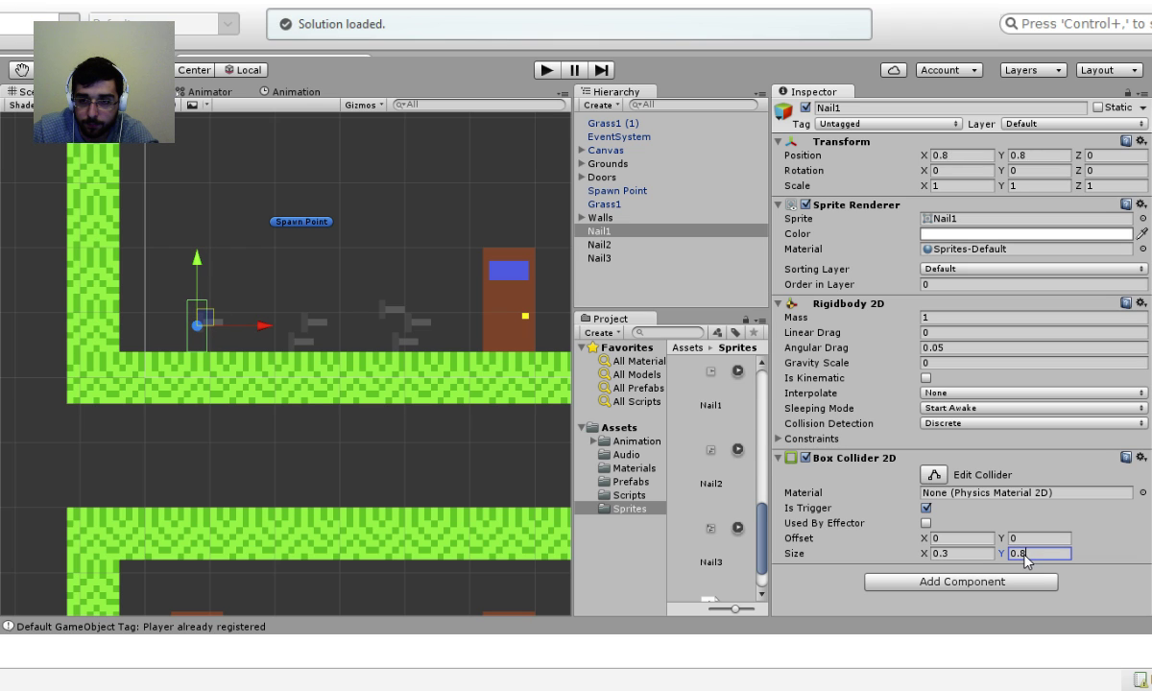
pyautogui.write('0.3')
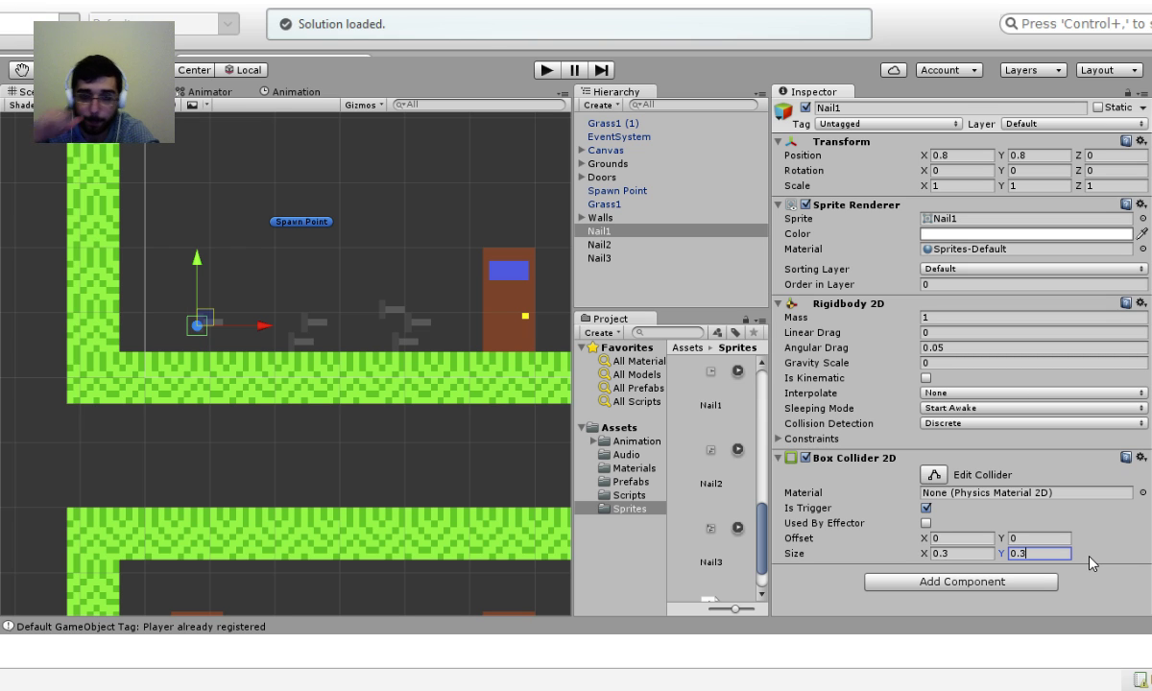
# Set Nail1's Box Collider 2D X size to 0.5 and its offset to X 0.13, Y 0.06.
pyautogui.click(921, 540)
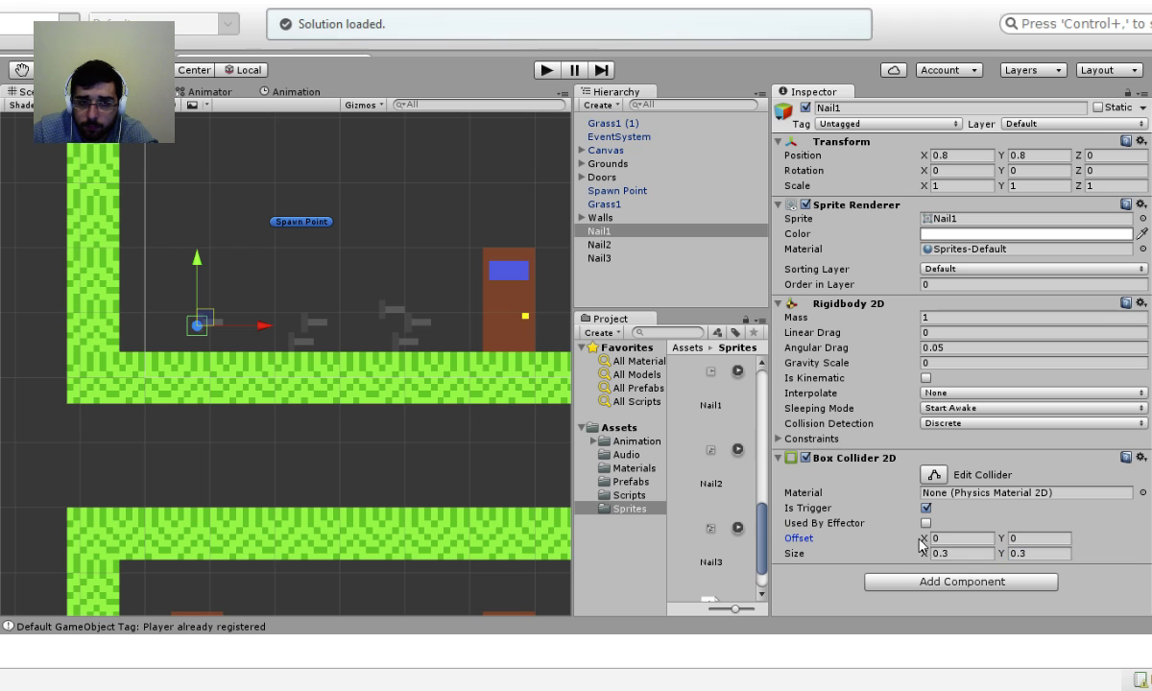
pyautogui.moveTo(922, 542); pyautogui.dragTo(943, 542)
pyautogui.click(990, 554)
pyautogui.write('0.5')
pyautogui.click(1024, 556)
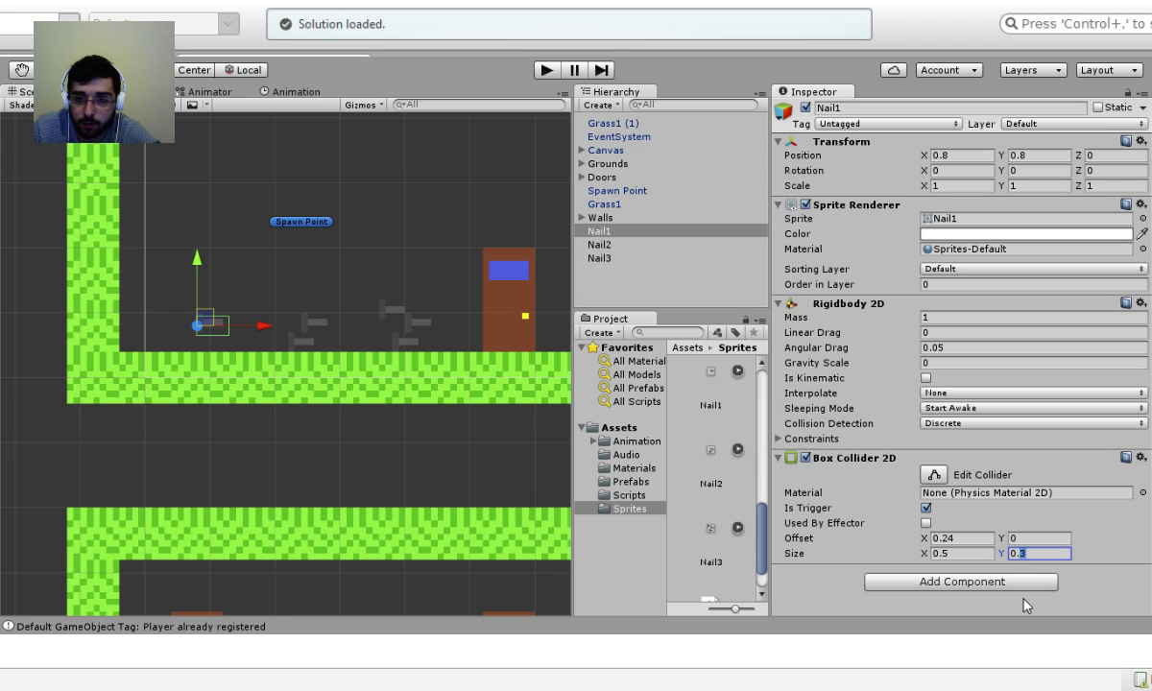
pyautogui.moveTo(923, 538)
pyautogui.mouseDown()
pyautogui.moveTo(864, 518)
pyautogui.moveTo(921, 547)
pyautogui.mouseUp()
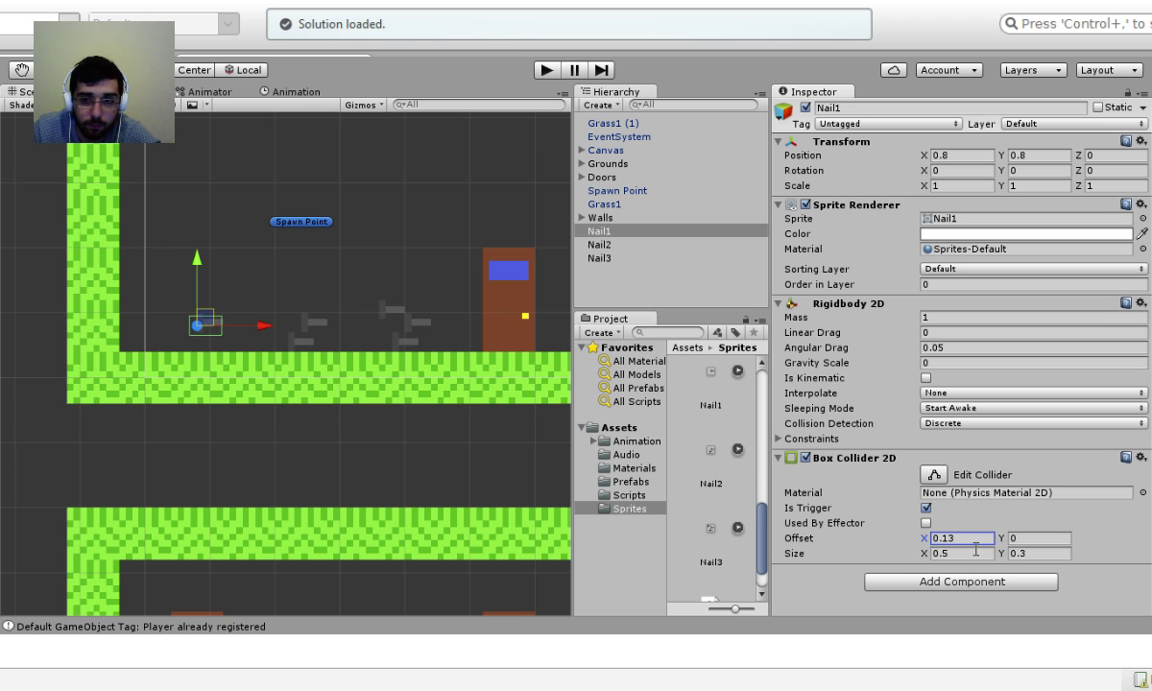
pyautogui.click(1001, 538)
pyautogui.moveTo(998, 543); pyautogui.dragTo(1001, 543)
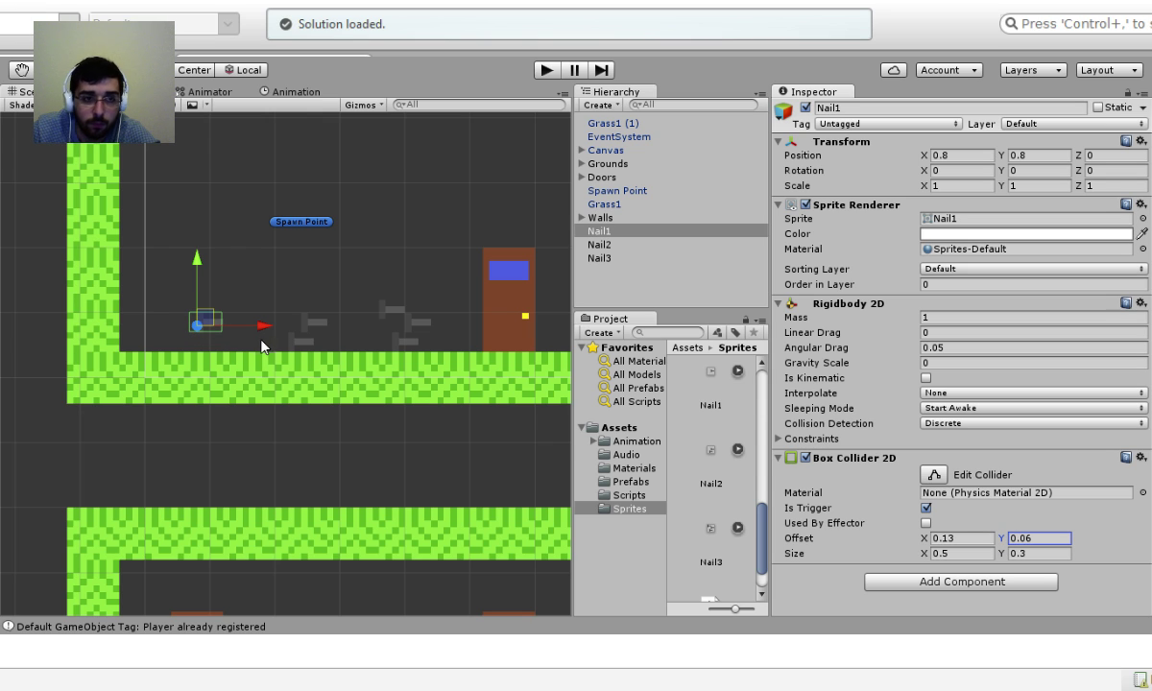
# Fine-tune the X offset of Nail1's Box Collider 2D to 0.17 so the box covers the nail.
pyautogui.scroll(8, 203, 318)
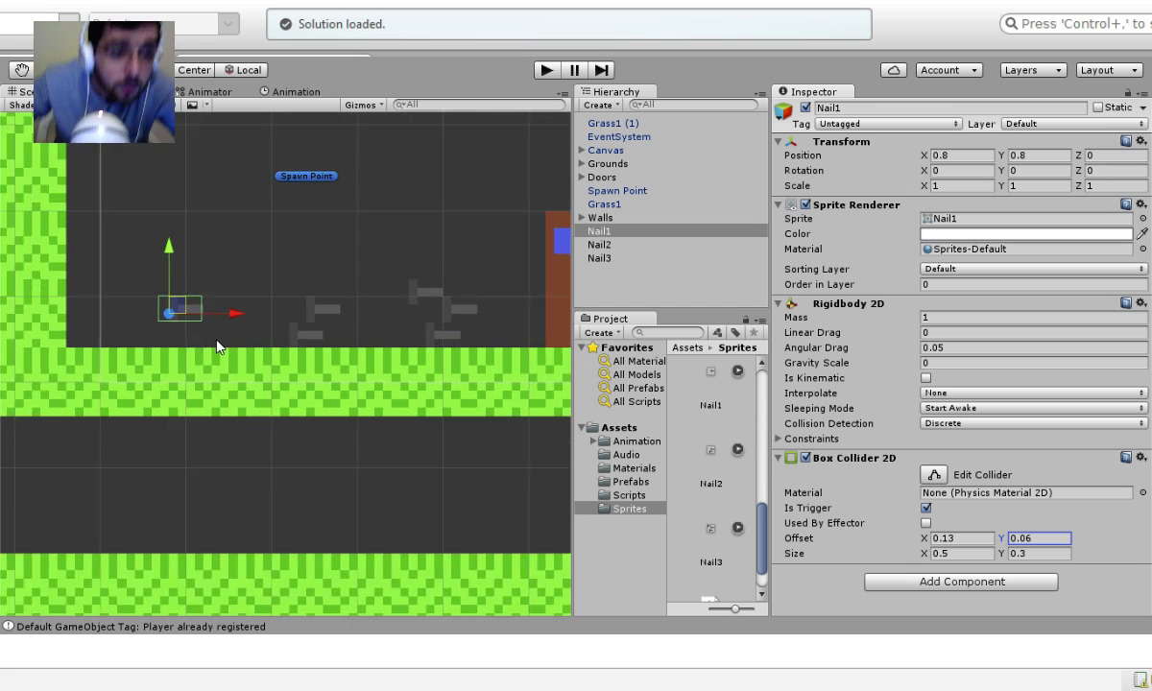
pyautogui.moveTo(173, 262); pyautogui.dragTo(326, 266, button='middle')
pyautogui.scroll(1, 265, 253)
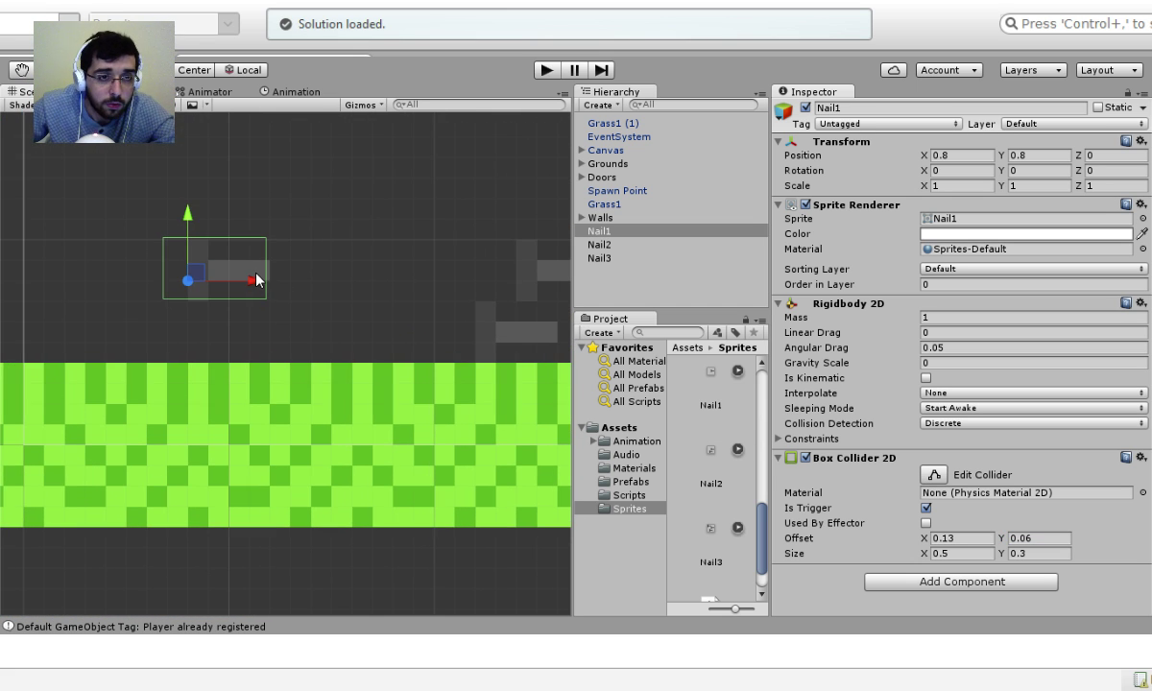
pyautogui.click(924, 540)
pyautogui.moveTo(924, 541)
pyautogui.mouseDown()
pyautogui.moveTo(912, 540)
pyautogui.moveTo(945, 541)
pyautogui.moveTo(914, 542)
pyautogui.moveTo(921, 535)
pyautogui.mouseUp()
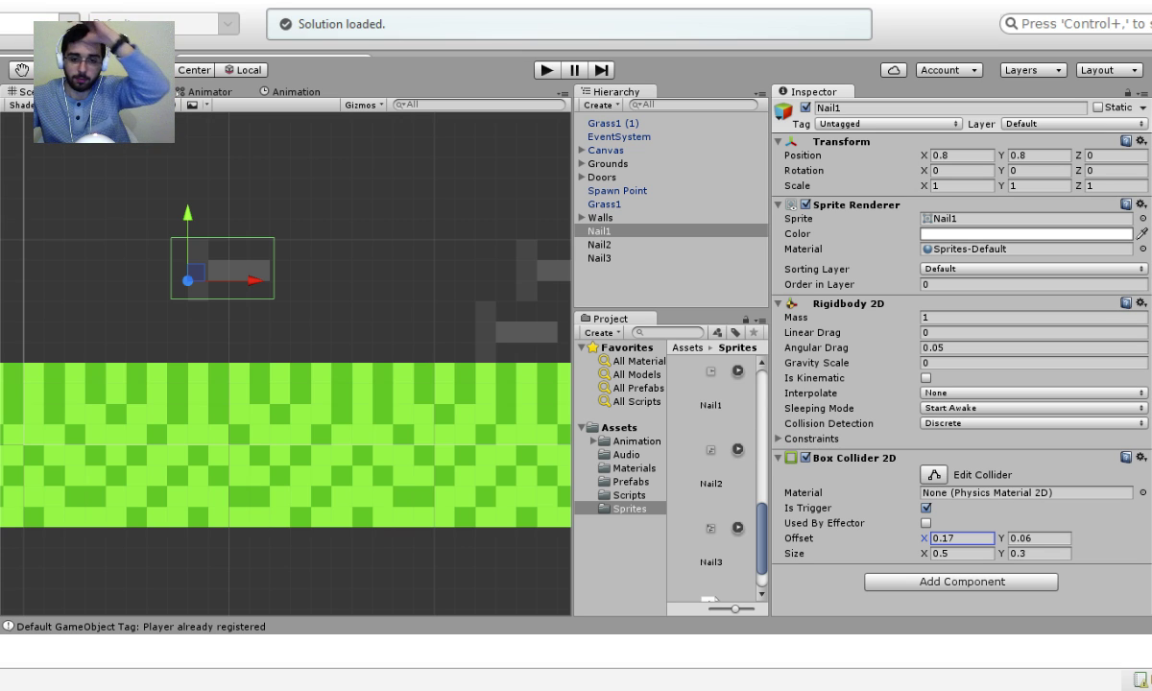
# Set the Y size of Nail2's Box Collider 2D to 0.5 and its Y offset to -0.09.
pyautogui.moveTo(347, 356); pyautogui.dragTo(199, 387, button='middle')
pyautogui.moveTo(488, 222); pyautogui.dragTo(349, 368)
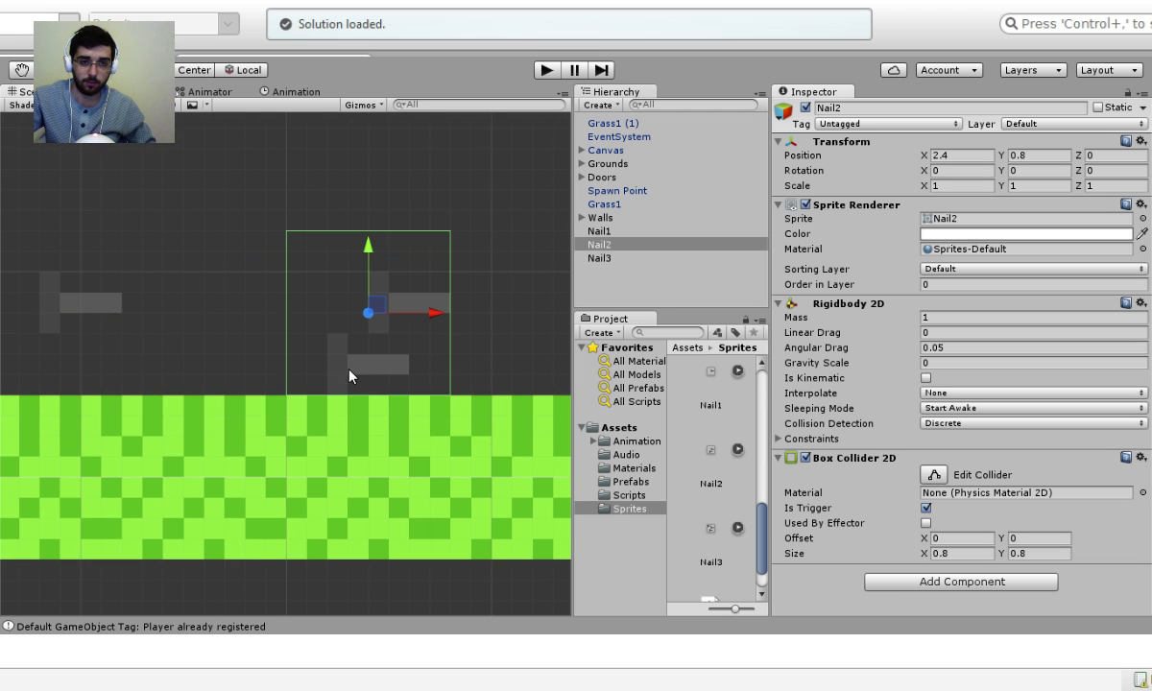
pyautogui.click(1020, 555)
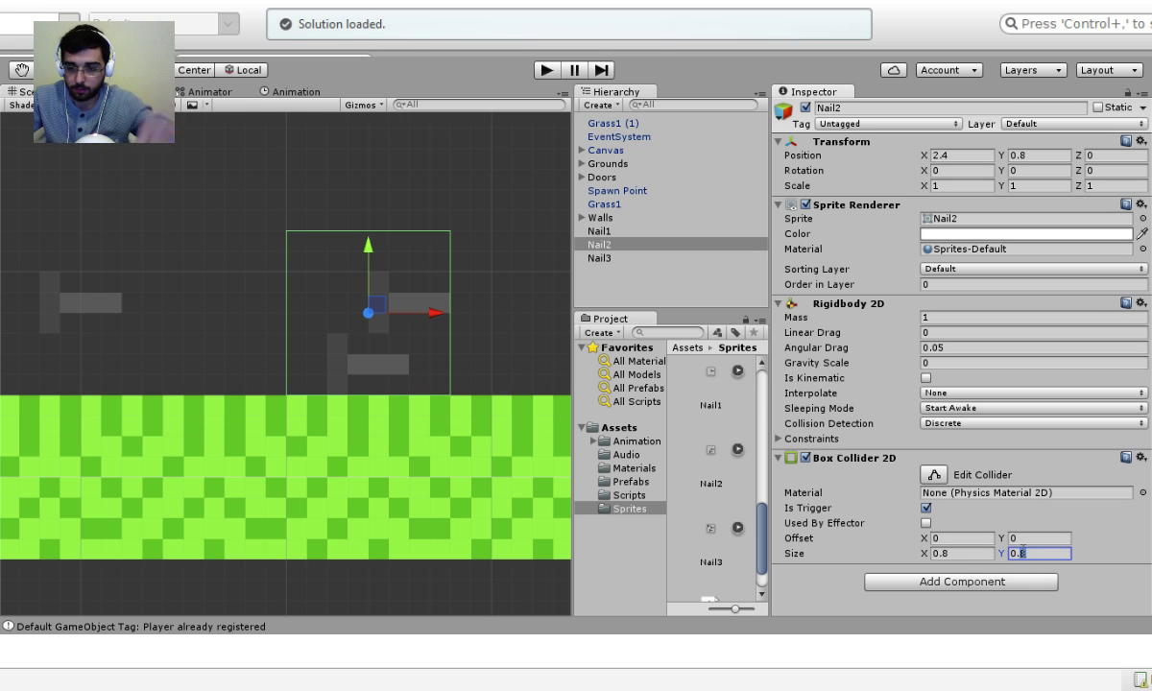
pyautogui.write('0.5')
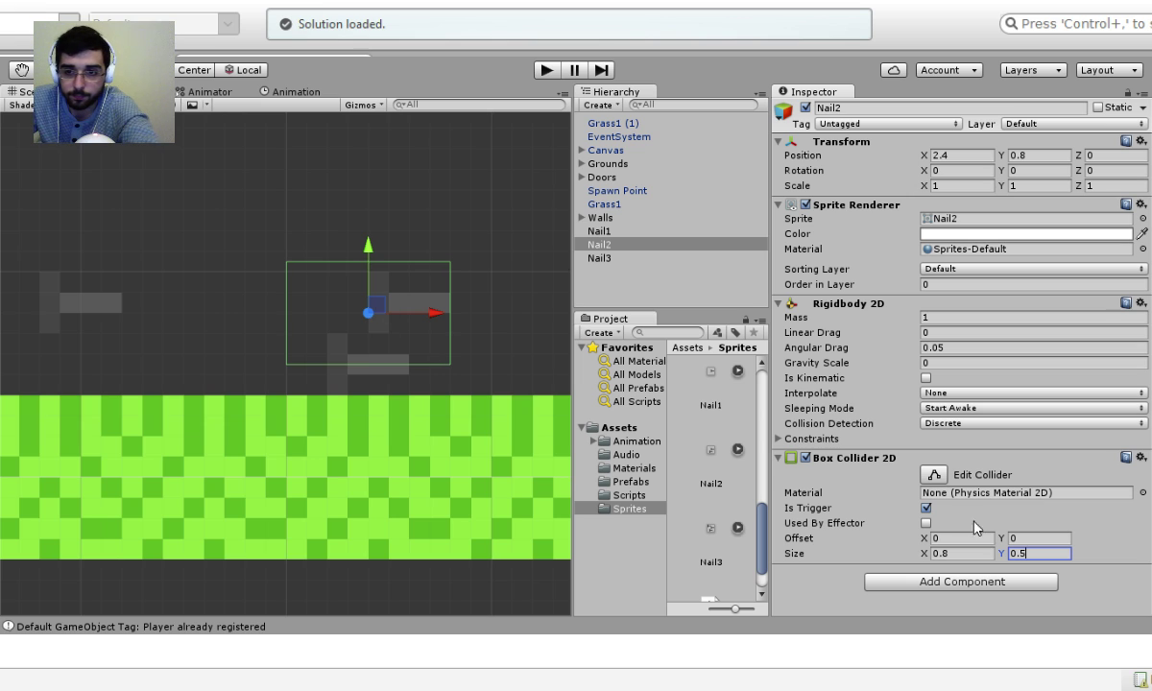
pyautogui.moveTo(1002, 539); pyautogui.dragTo(998, 545)
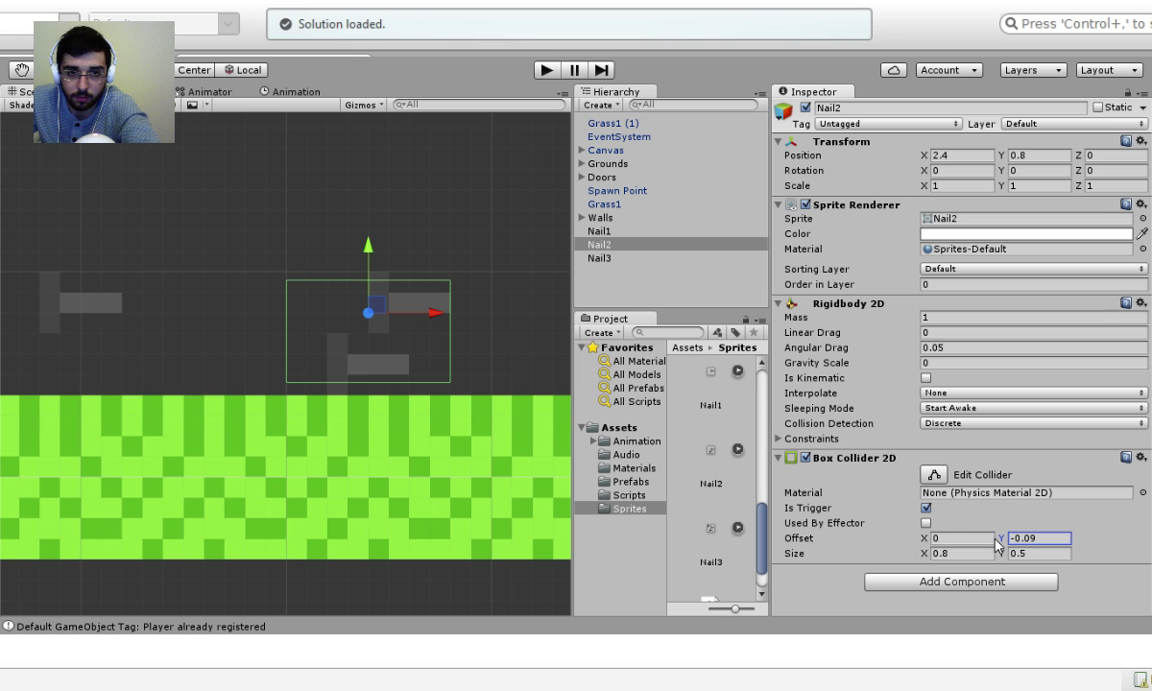
# Set Nail3's Box Collider 2D to X size 0.51 and X offset -0.19, and add a second Box Collider 2D.
pyautogui.moveTo(406, 352); pyautogui.dragTo(268, 309)
pyautogui.click(444, 280)
pyautogui.moveTo(539, 193); pyautogui.dragTo(265, 438)
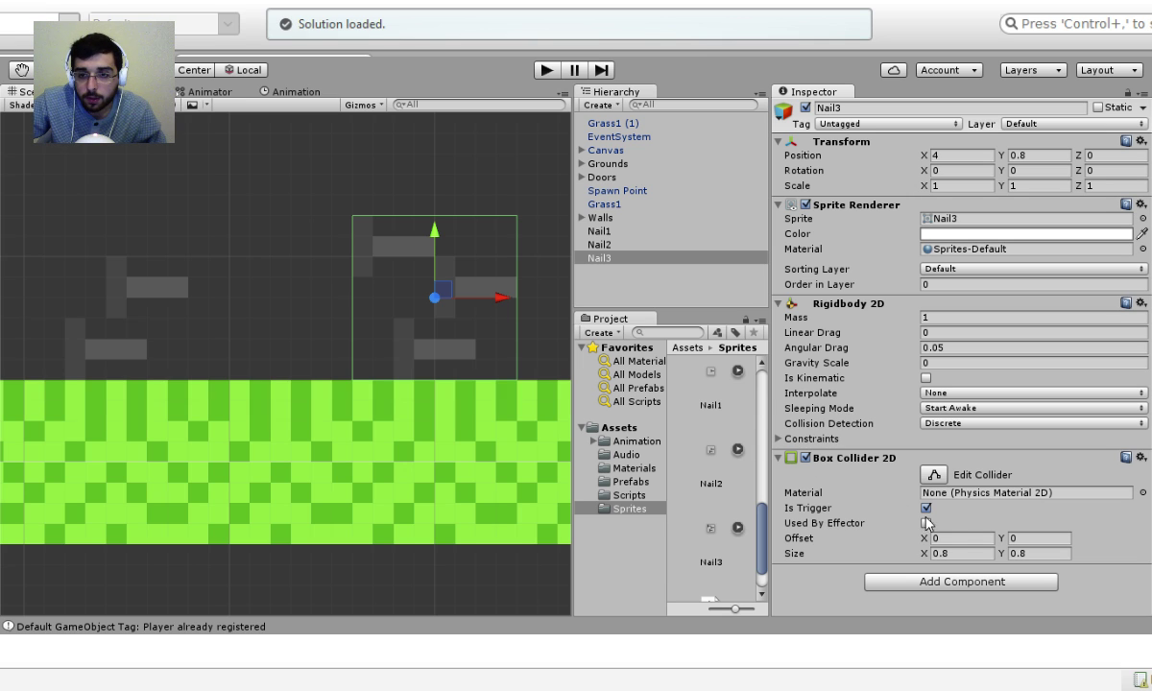
pyautogui.moveTo(924, 554)
pyautogui.mouseDown()
pyautogui.moveTo(903, 562)
pyautogui.moveTo(915, 564)
pyautogui.moveTo(917, 545)
pyautogui.mouseUp()
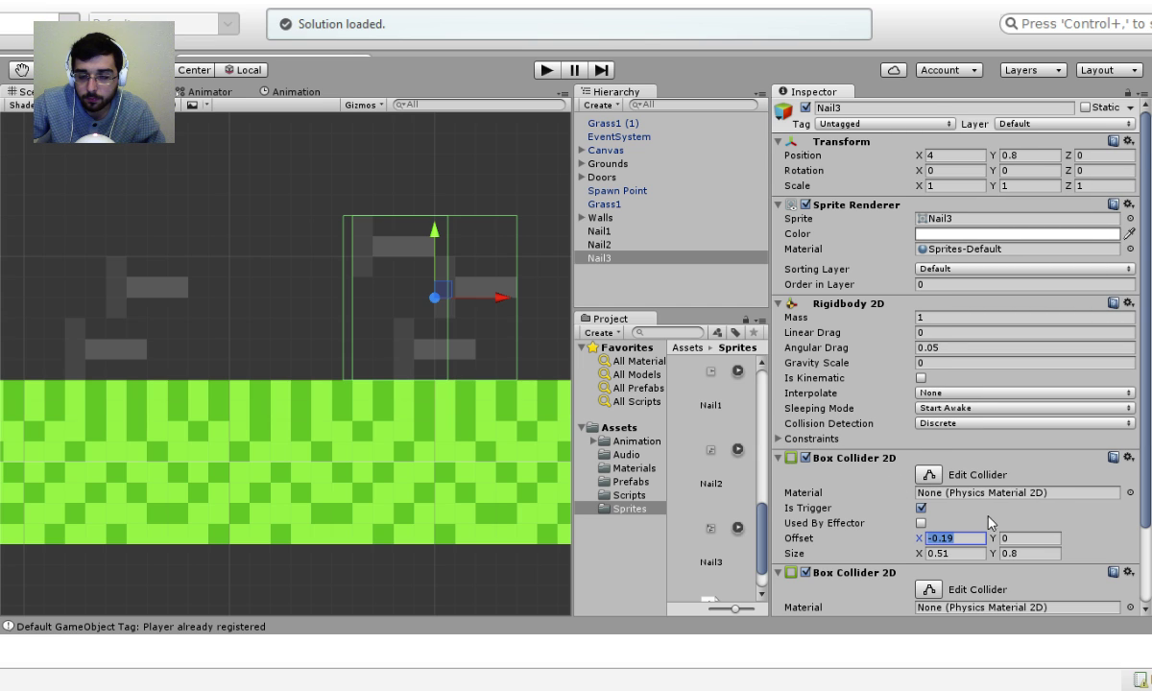
# Make Nail3's second Box Collider 2D a trigger with size X 0.46, Y 0.29 and offset X 0.18, Y 0.06.
pyautogui.scroll(-3, 991, 504)
pyautogui.click(921, 528)
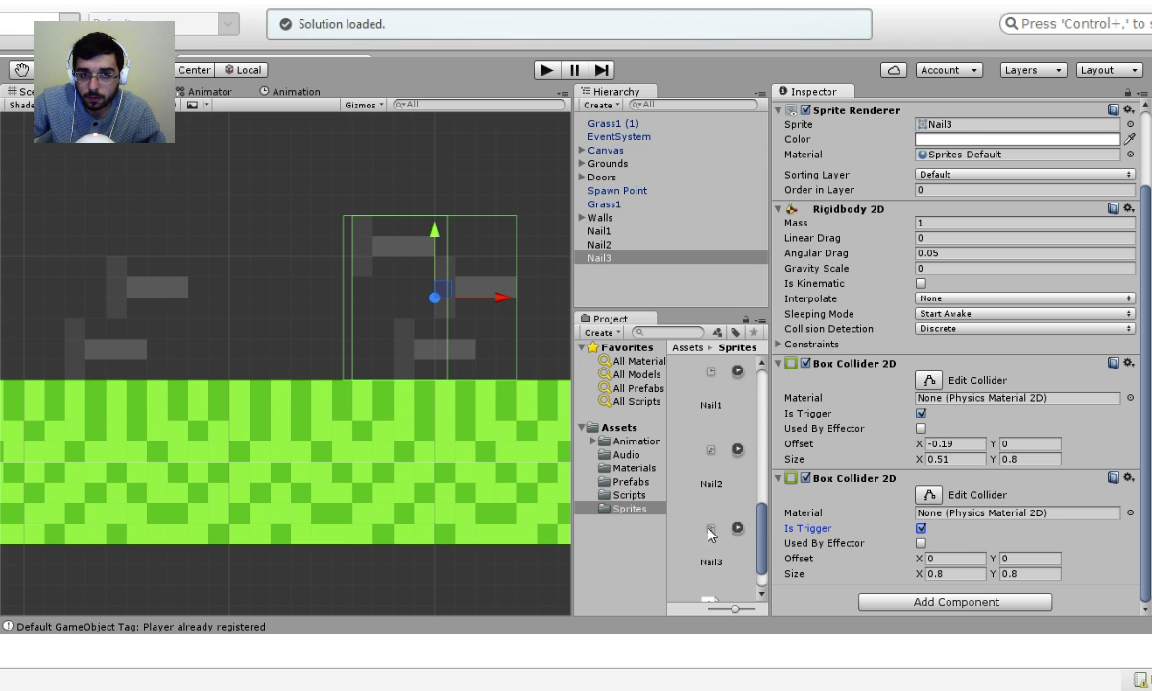
pyautogui.moveTo(918, 574)
pyautogui.mouseDown()
pyautogui.moveTo(900, 576)
pyautogui.moveTo(924, 576)
pyautogui.mouseUp()
pyautogui.moveTo(992, 574)
pyautogui.mouseDown()
pyautogui.moveTo(970, 579)
pyautogui.moveTo(923, 563)
pyautogui.moveTo(990, 581)
pyautogui.moveTo(995, 560)
pyautogui.mouseUp()
pyautogui.click(992, 560)
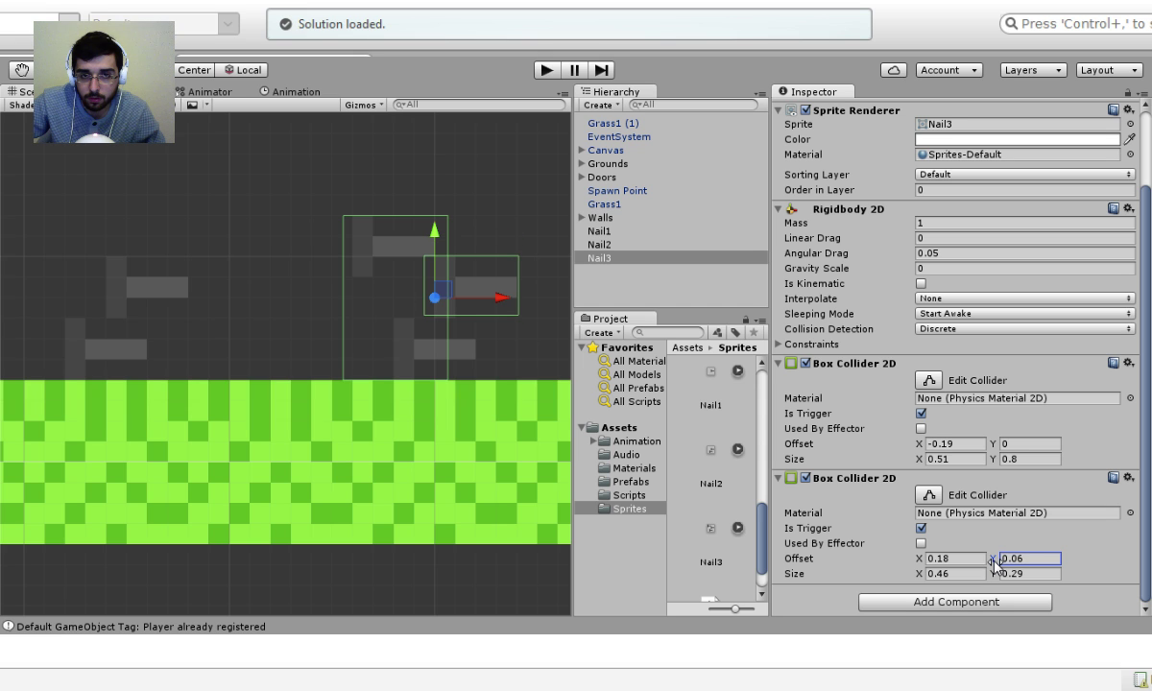
pyautogui.moveTo(260, 168); pyautogui.dragTo(585, 231)
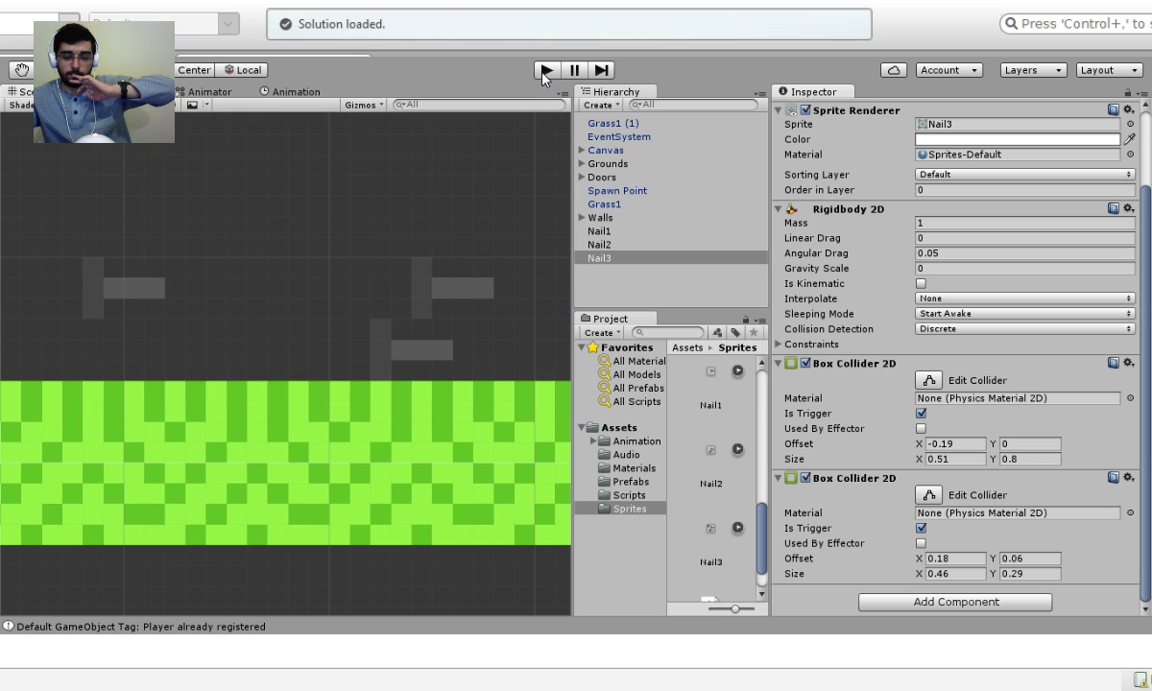
# Open the Prefabs folder and try to save Nail1, Nail2 and Nail3 into it together as prefabs.
pyautogui.click(630, 481)
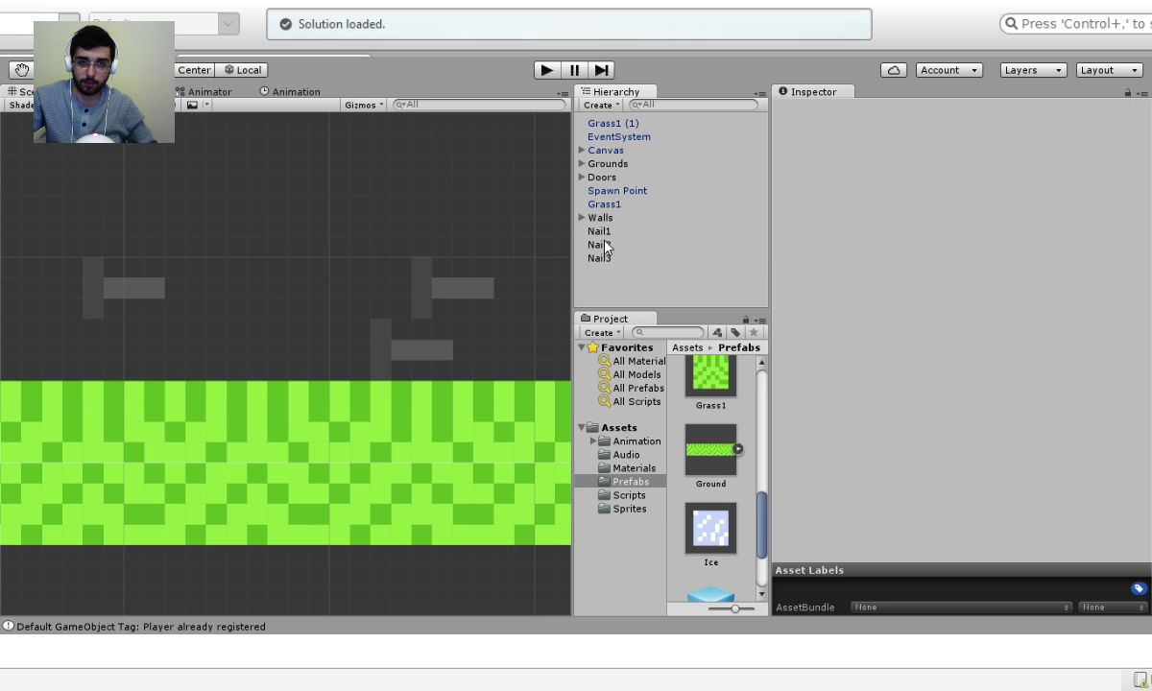
pyautogui.click(599, 231)
pyautogui.keyDown('shift'); pyautogui.click(601, 256); pyautogui.keyUp('shift')
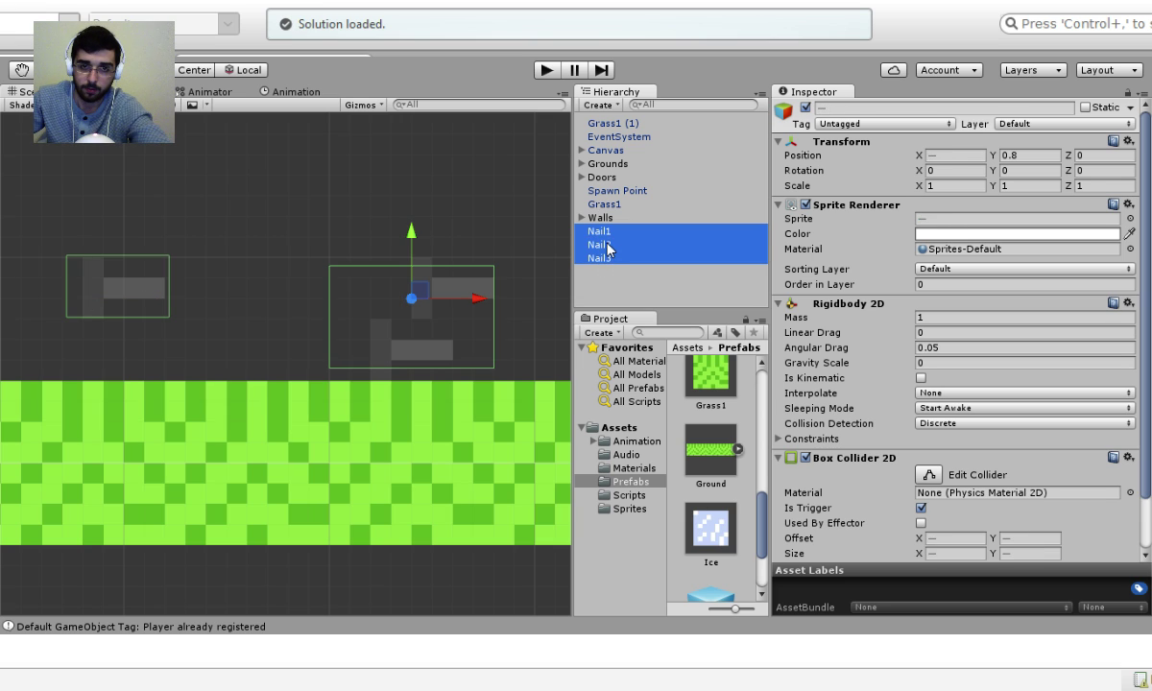
pyautogui.click(606, 247)
pyautogui.click(599, 231)
pyautogui.keyDown('shift'); pyautogui.click(598, 257); pyautogui.keyUp('shift')
pyautogui.moveTo(598, 257); pyautogui.dragTo(718, 464)
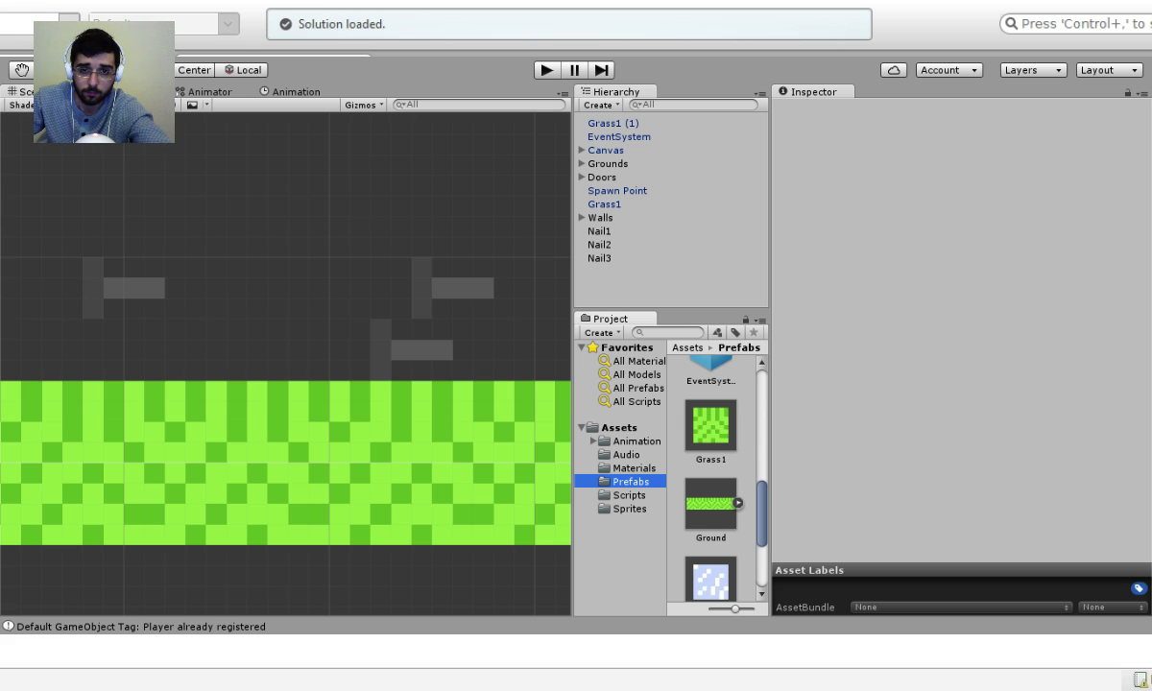
# Save Nail1, Nail2 and Nail3 one by one as prefabs in the Prefabs folder.
pyautogui.moveTo(600, 230); pyautogui.dragTo(704, 371)
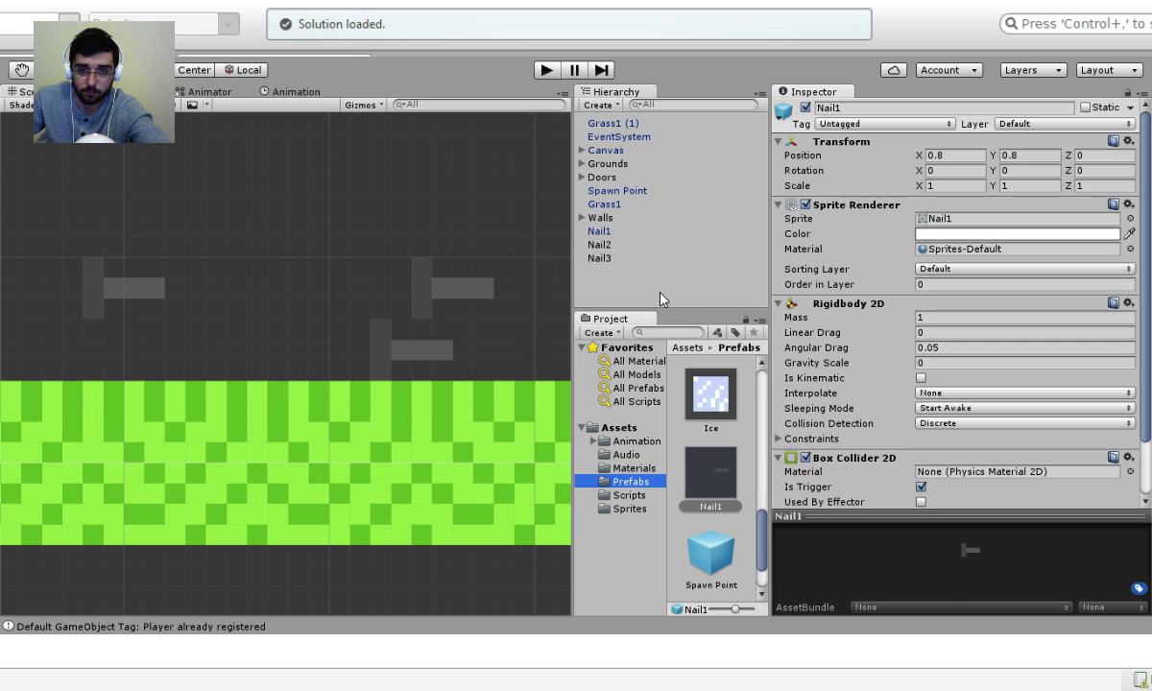
pyautogui.moveTo(603, 245); pyautogui.dragTo(698, 389)
pyautogui.moveTo(603, 258); pyautogui.dragTo(766, 422)
pyautogui.click(610, 271)
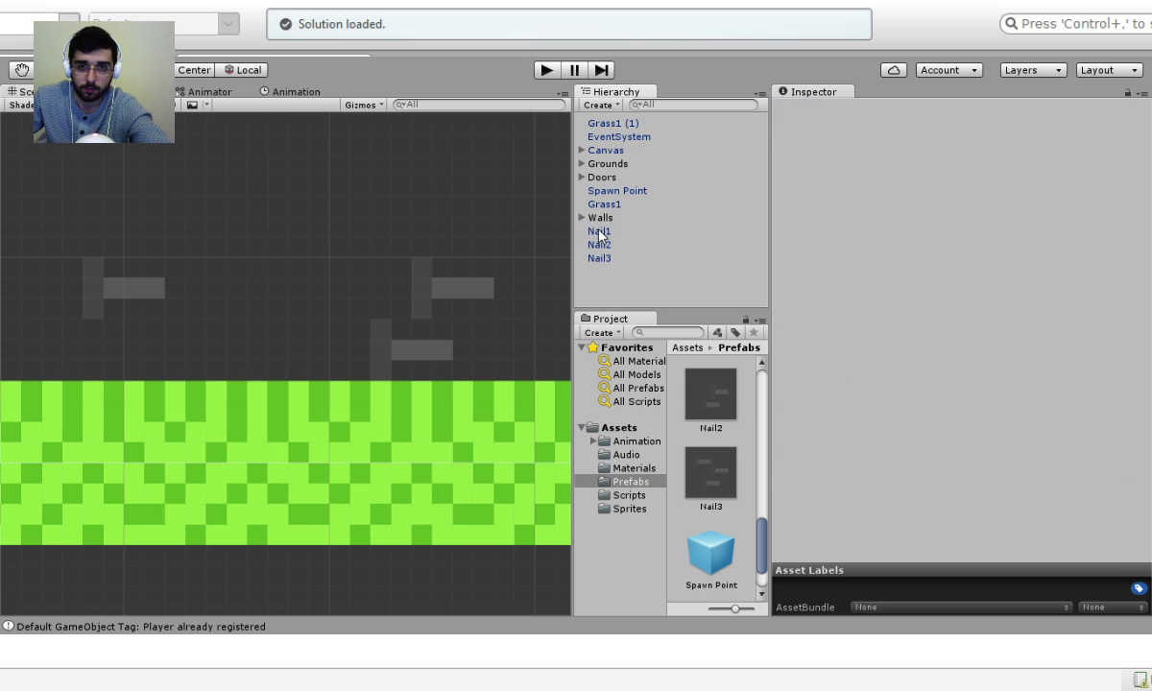
# Delete the Nail1, Nail2 and Nail3 objects from the scene.
pyautogui.click(599, 231)
pyautogui.keyDown('shift'); pyautogui.click(599, 258); pyautogui.keyUp('shift')
pyautogui.press('Delete')
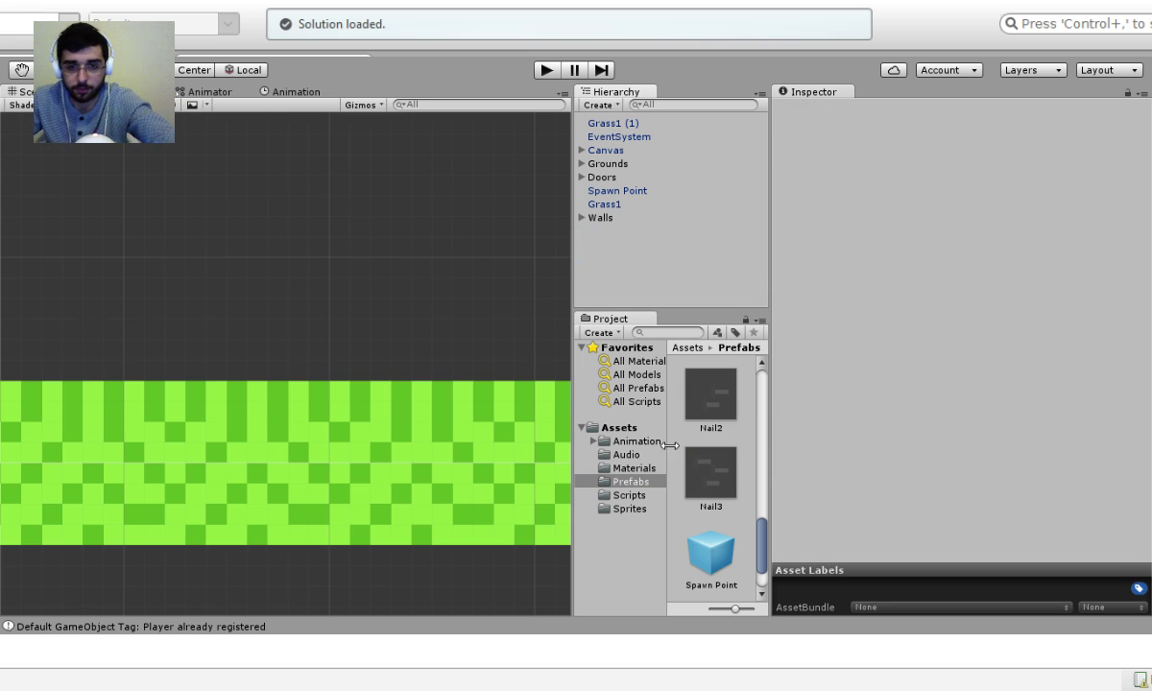
# Assign the Nail1 prefab to the Nails reference of the Character prefab's Shooting script.
pyautogui.scroll(1, 699, 468)
pyautogui.scroll(6, 699, 468)
pyautogui.click(712, 435)
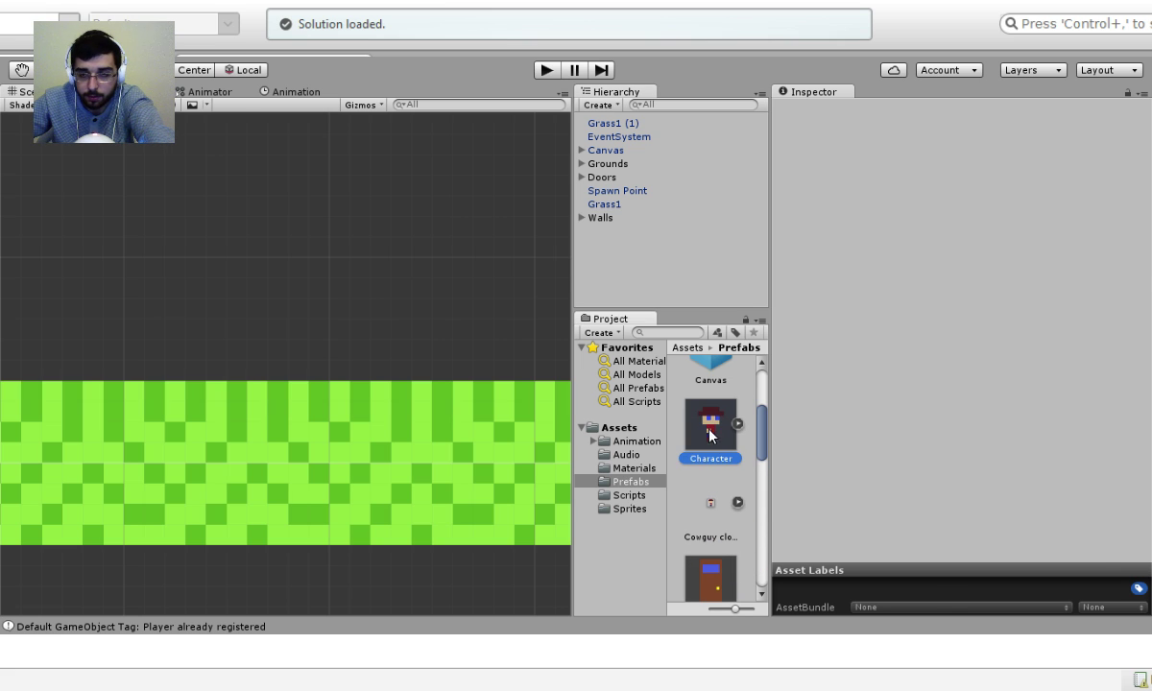
pyautogui.scroll(-10, 1015, 395)
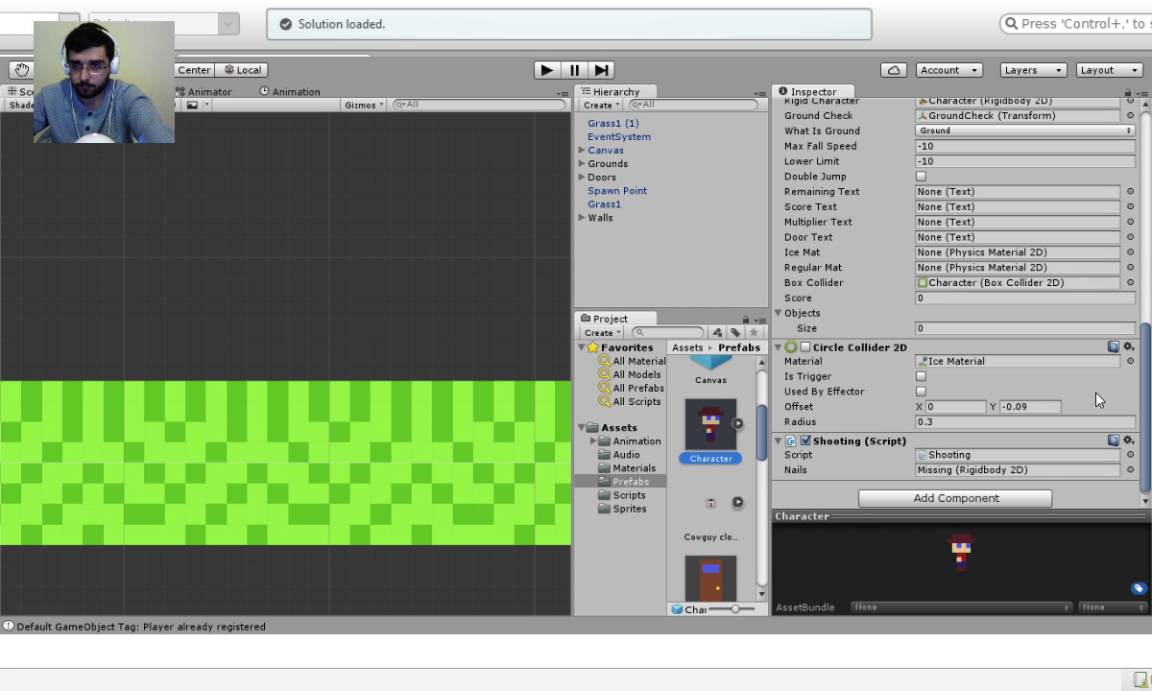
pyautogui.scroll(-1, 1056, 377)
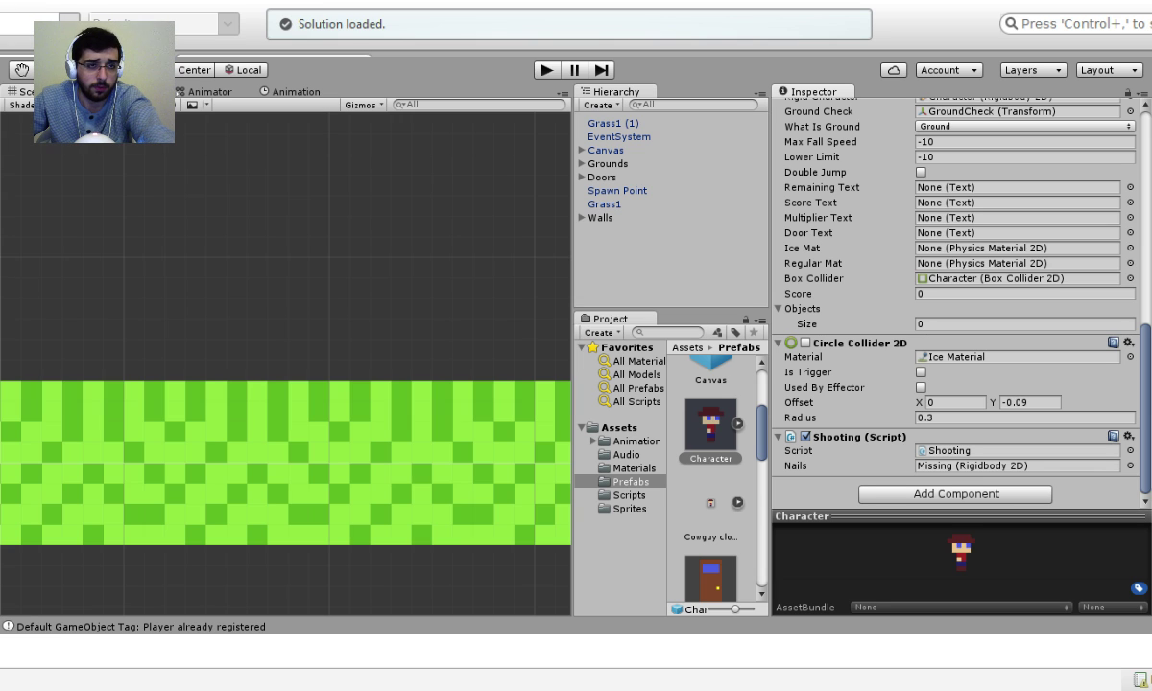
pyautogui.scroll(-10, 712, 470)
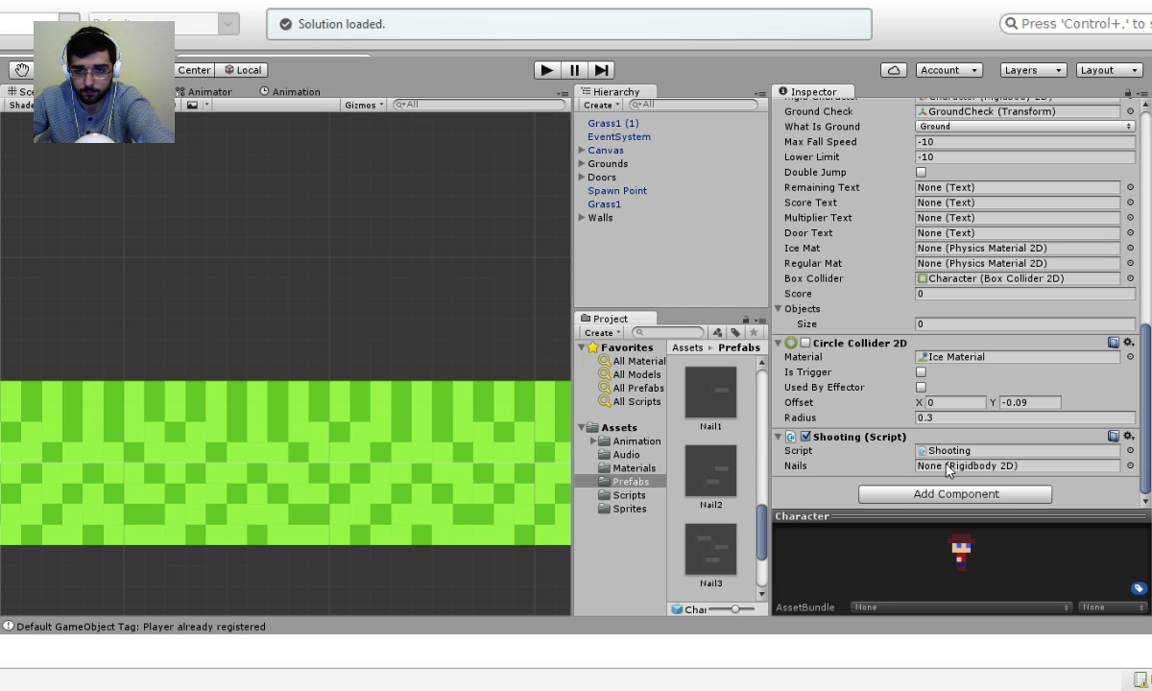
pyautogui.moveTo(711, 393); pyautogui.dragTo(978, 467)
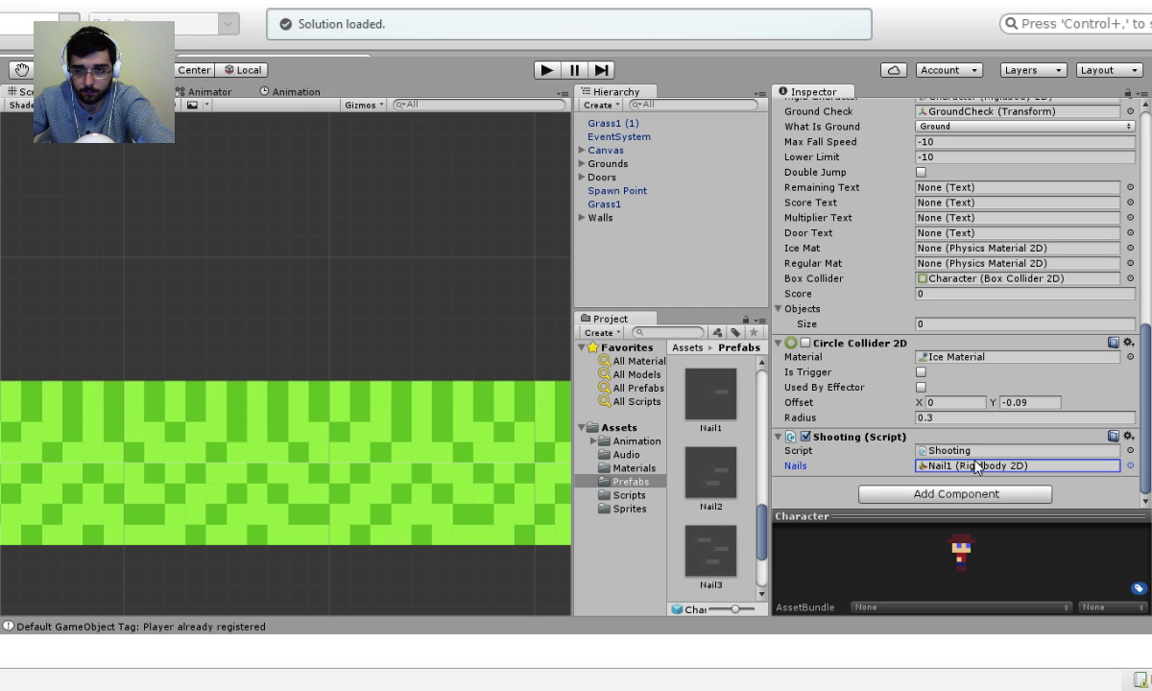
# Play the scene twice to test the character's nail shooting, stopping it after each run.
pyautogui.click(546, 69)
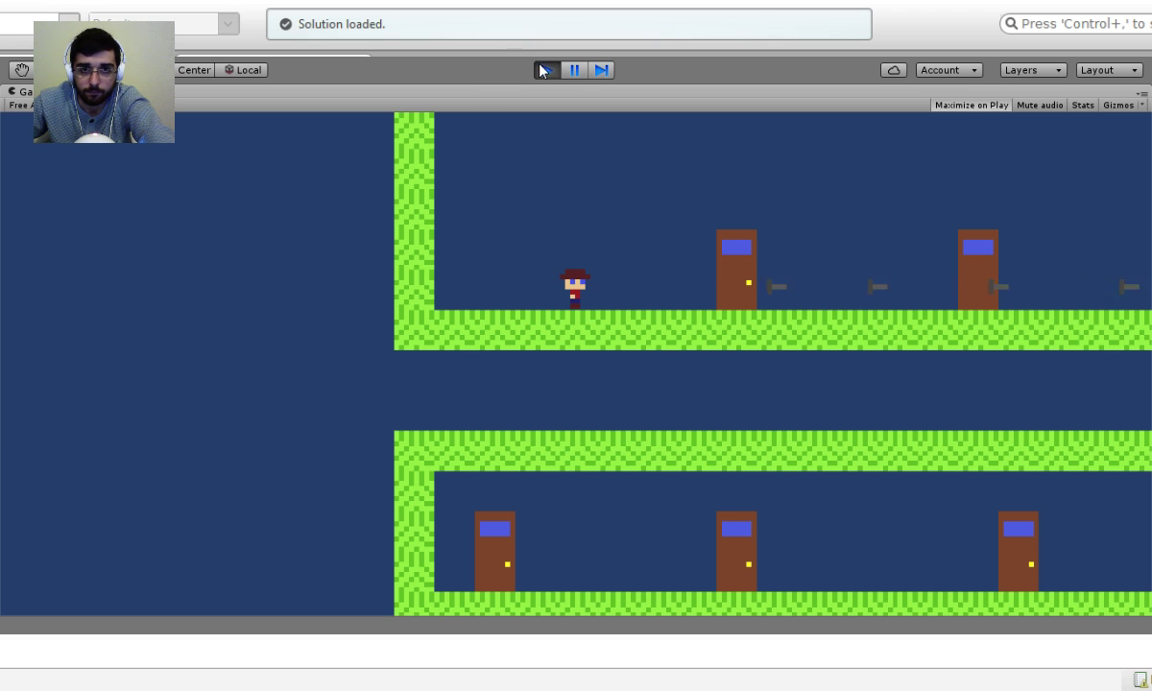
pyautogui.click(545, 70)
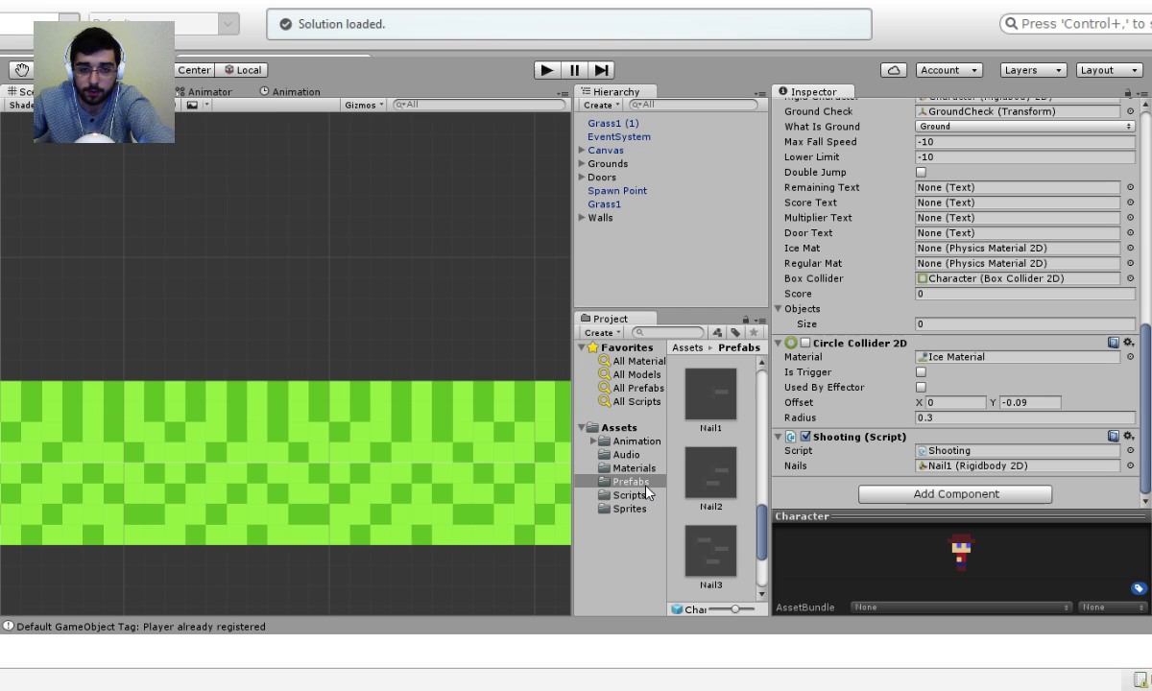
pyautogui.click(546, 71)
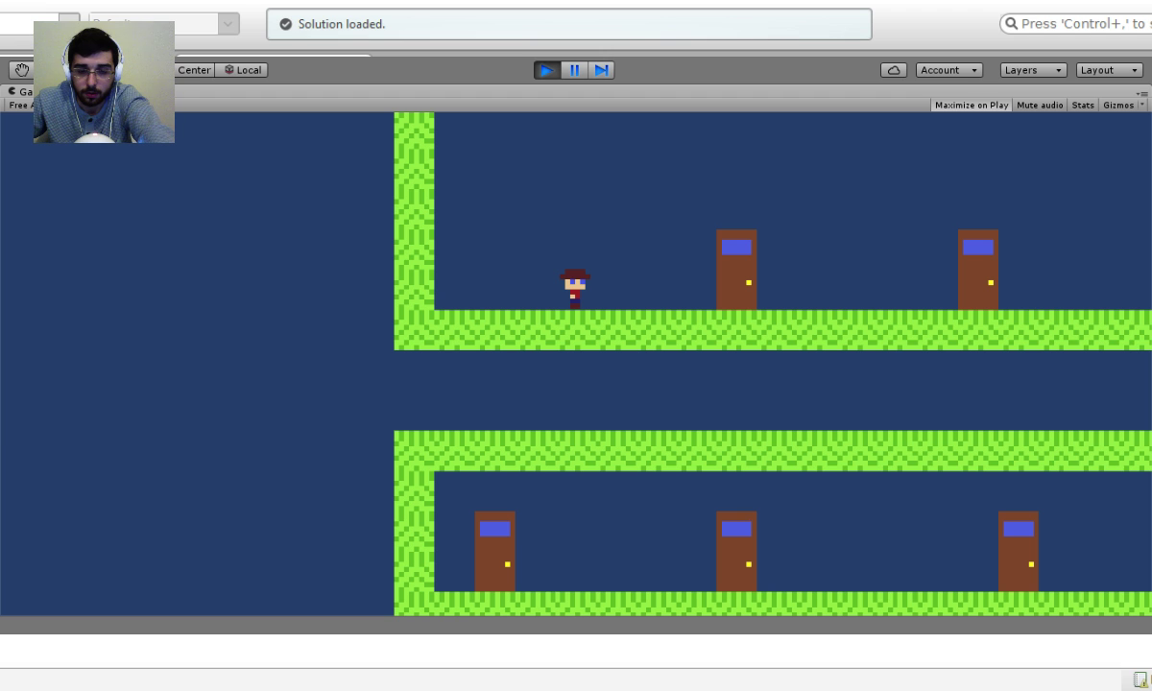
pyautogui.click(548, 70)
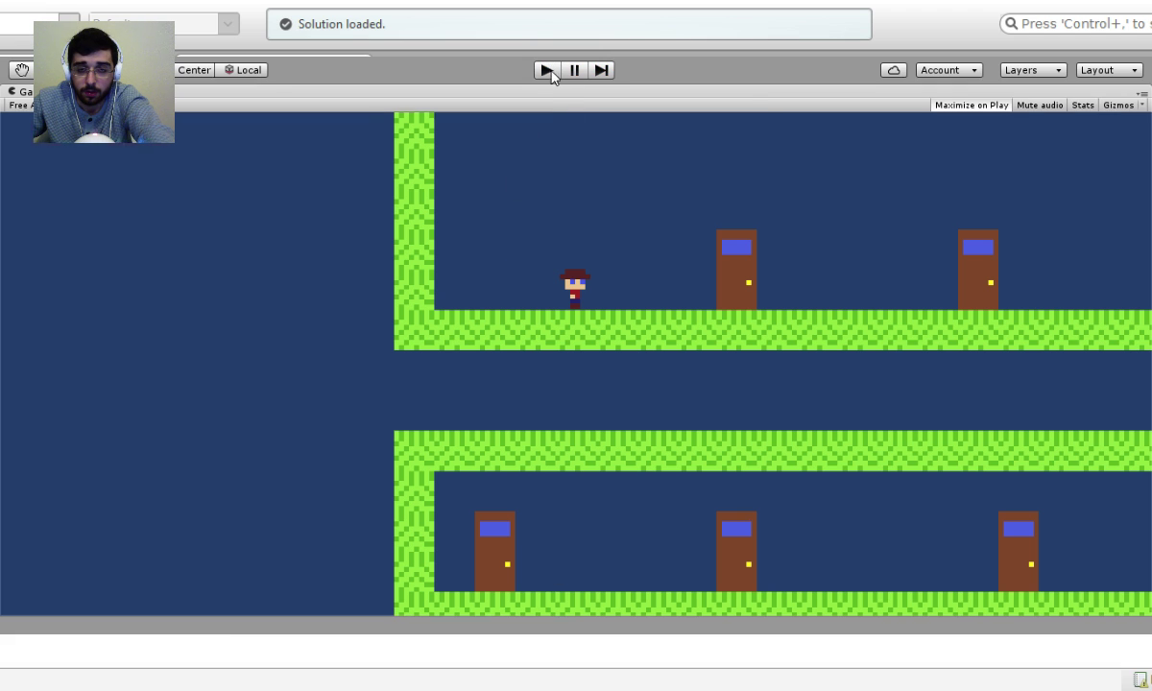
# Test-fire the Nail3 prefab through the Shooting script in play mode, and set the Nails reference back to Nail1.
pyautogui.moveTo(709, 562); pyautogui.dragTo(945, 468)
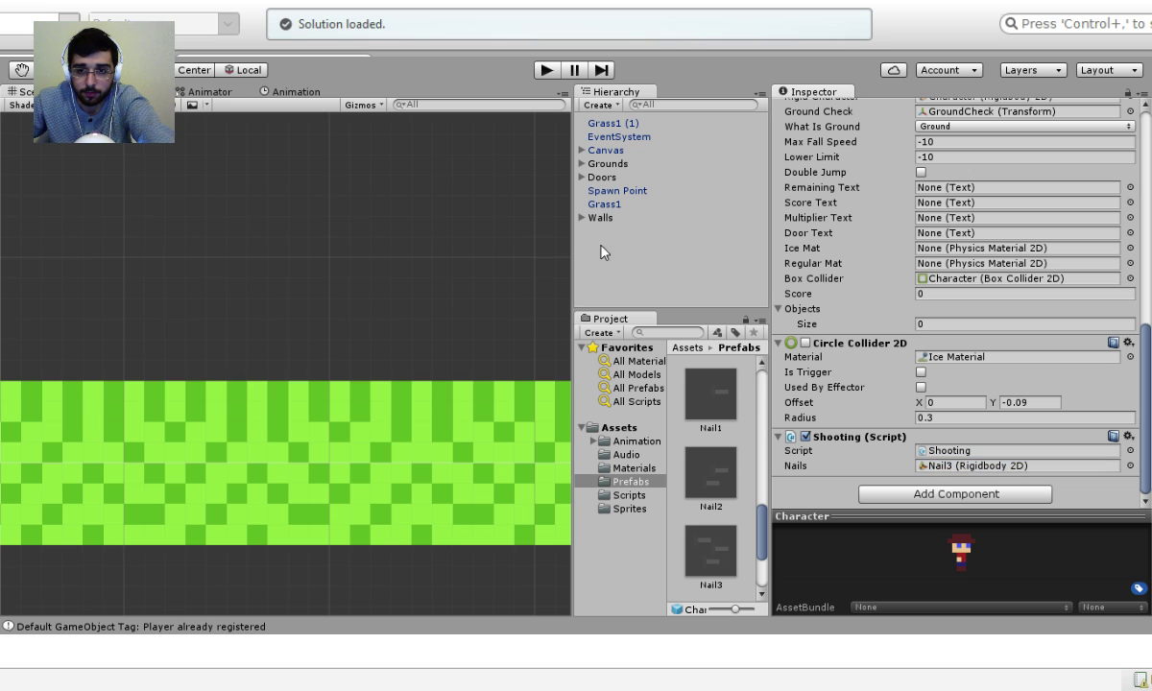
pyautogui.click(546, 70)
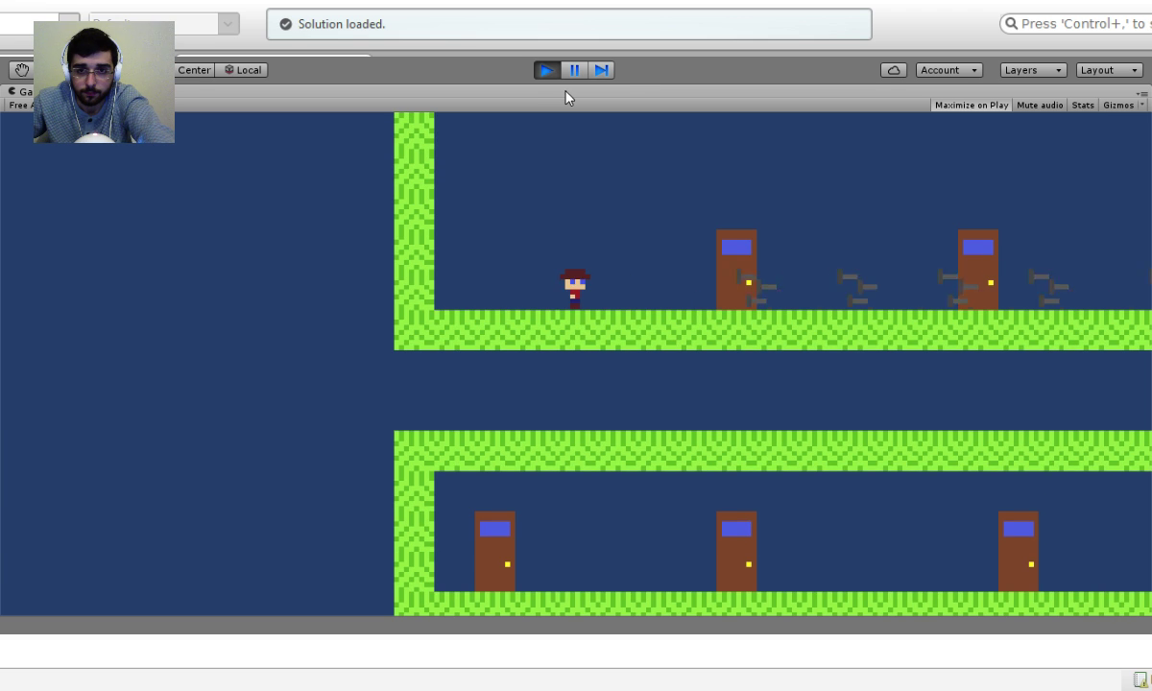
pyautogui.click(546, 70)
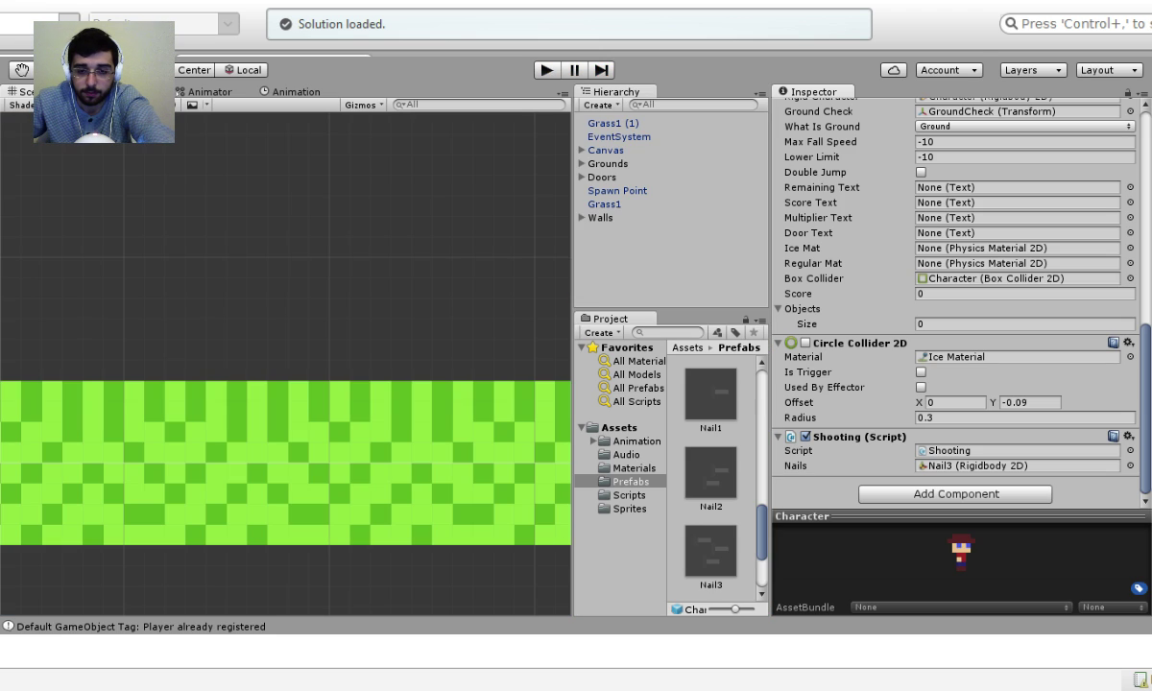
pyautogui.moveTo(709, 393); pyautogui.dragTo(945, 467)
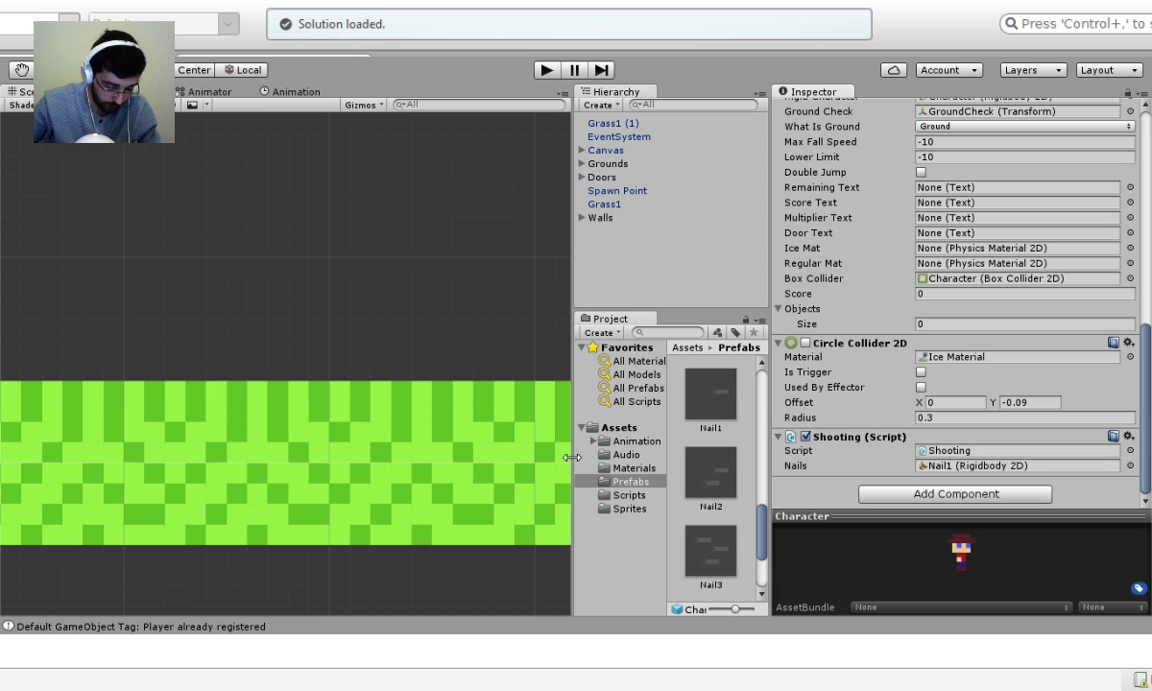
pyautogui.scroll(-2, 364, 249)
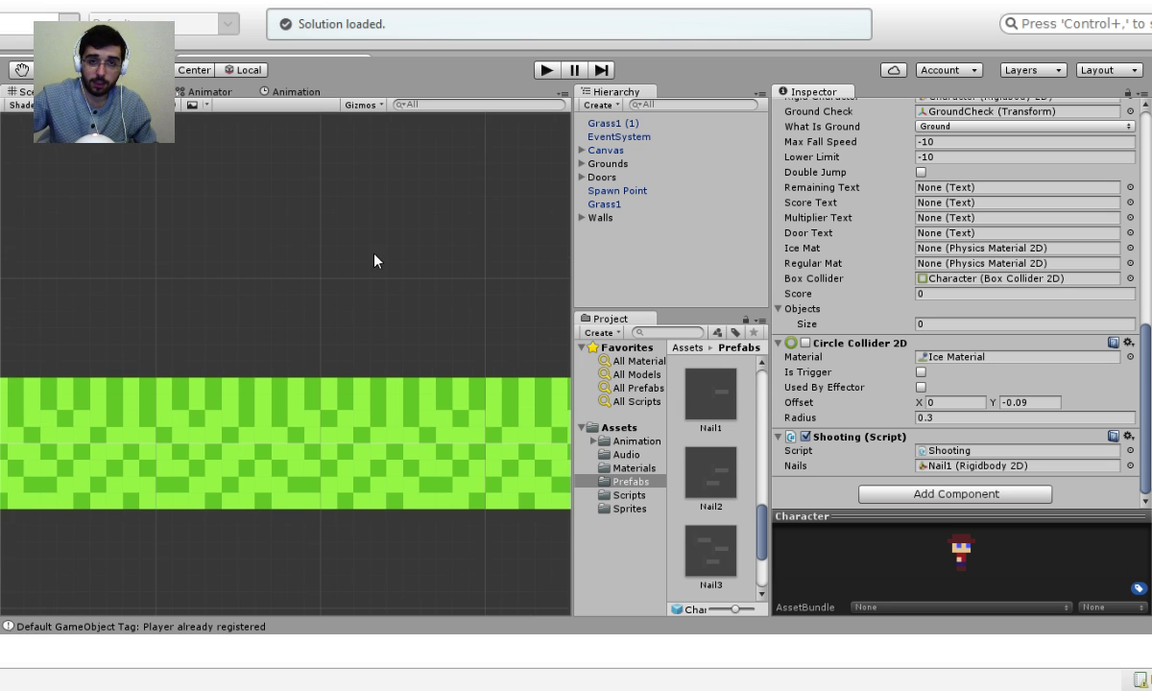
pyautogui.scroll(-8, 363, 249)
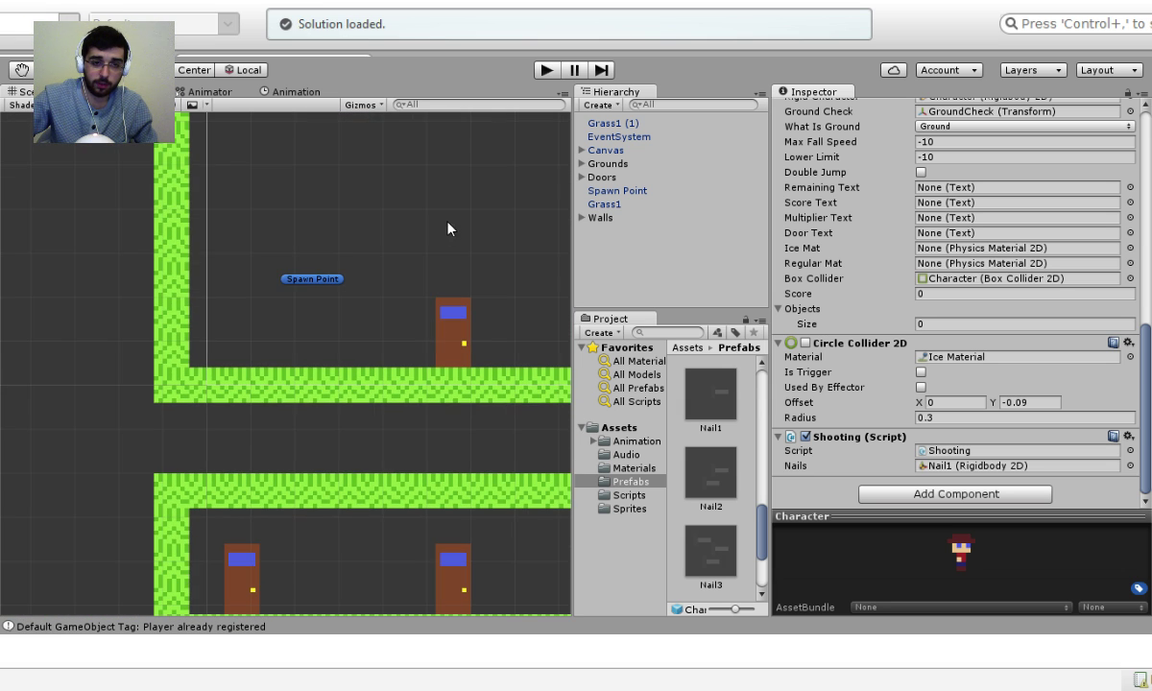
pyautogui.moveTo(446, 234); pyautogui.dragTo(299, 243)
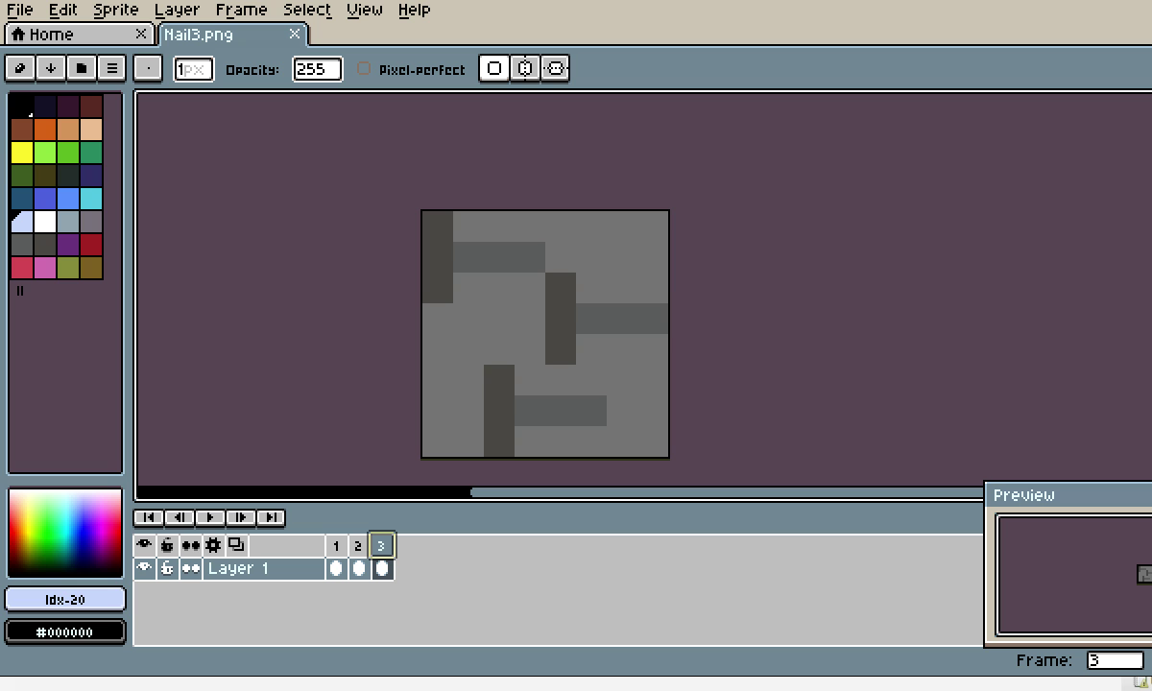
# Switch to Aseprite and inspect the pixels of the Nail3.png sprite.
pyautogui.scroll(1, 296, 180)
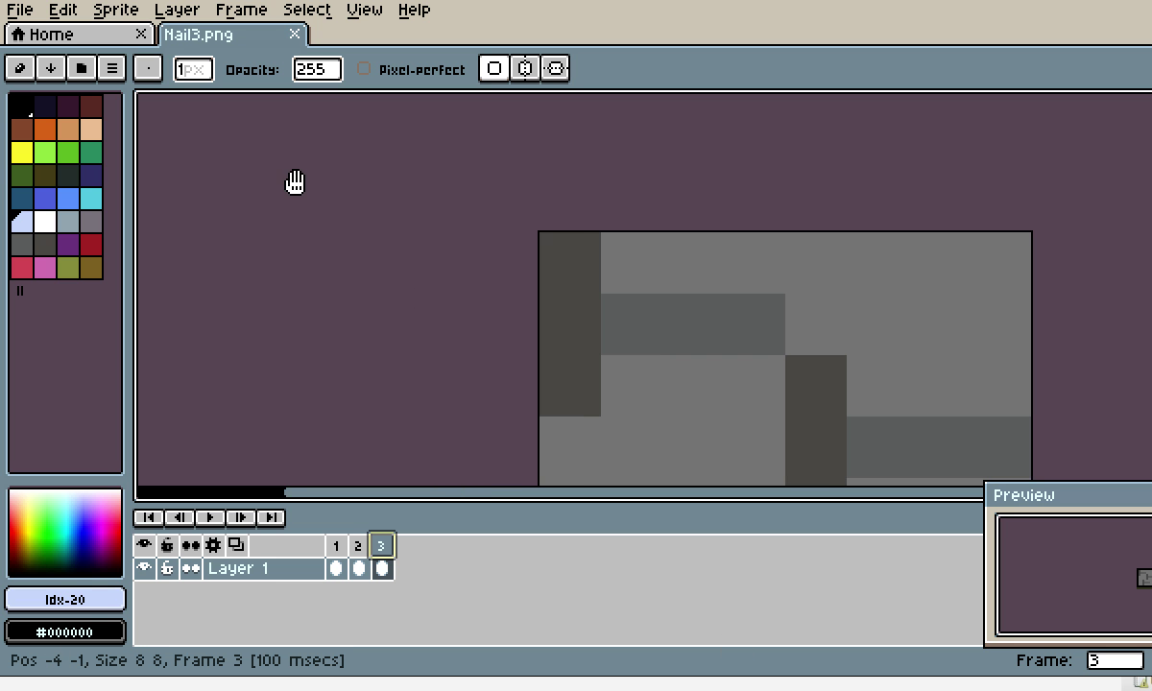
pyautogui.scroll(-5, 386, 251)
pyautogui.scroll(7, 431, 277)
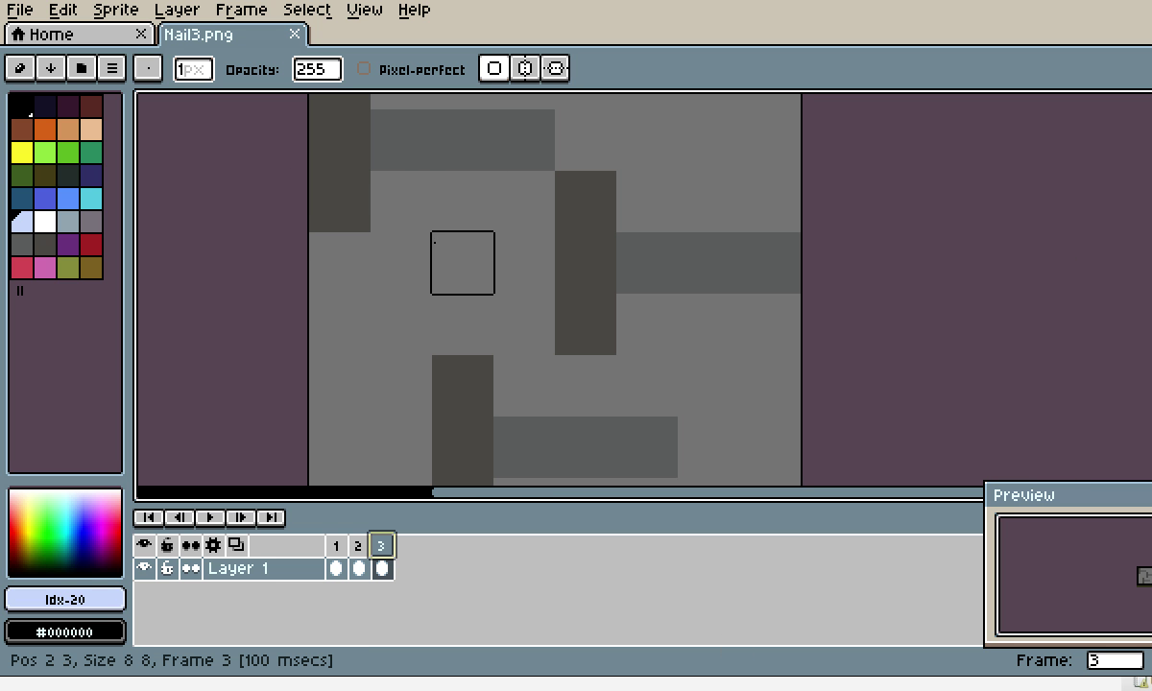
pyautogui.scroll(-3, 458, 262)
# Open Grass.ase from the Sprites folder and inspect the pixels of the grass tile.
pyautogui.click(23, 9)
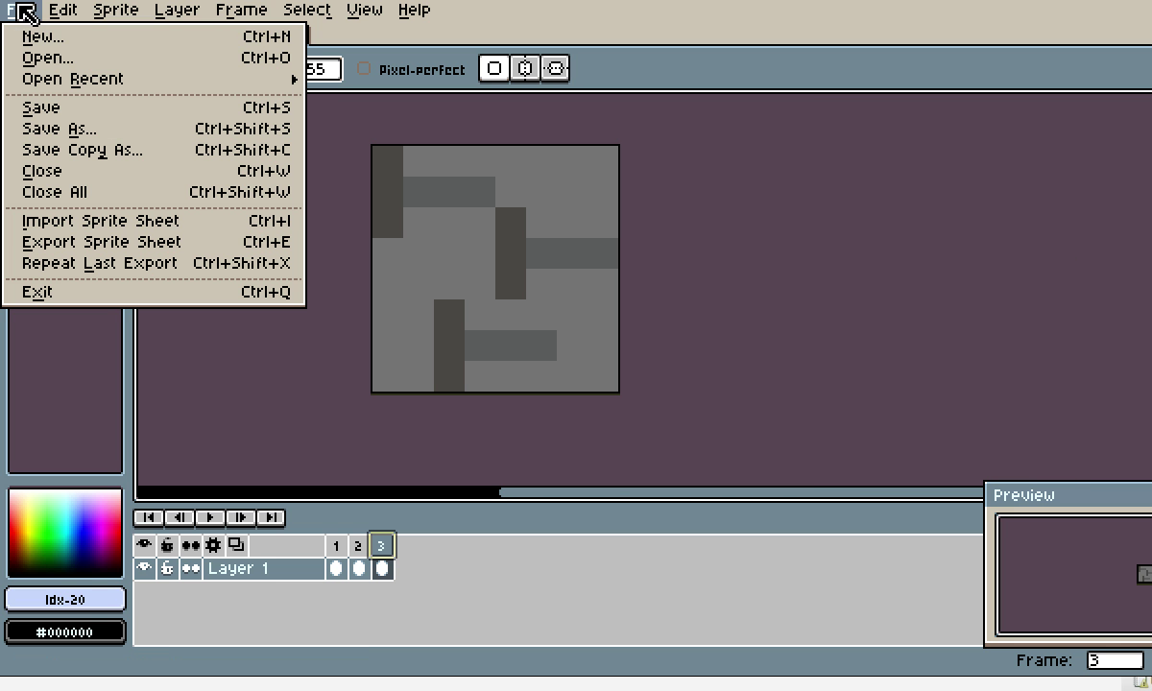
pyautogui.click(77, 54)
pyautogui.click(174, 131)
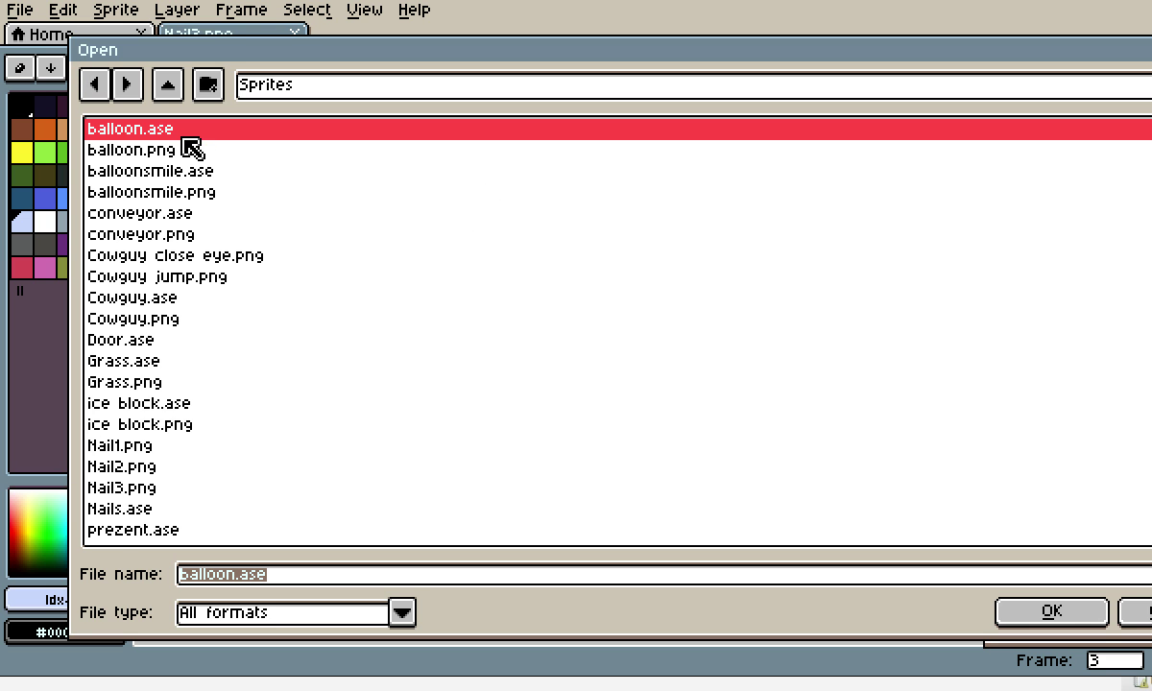
pyautogui.scroll(-1, 240, 197)
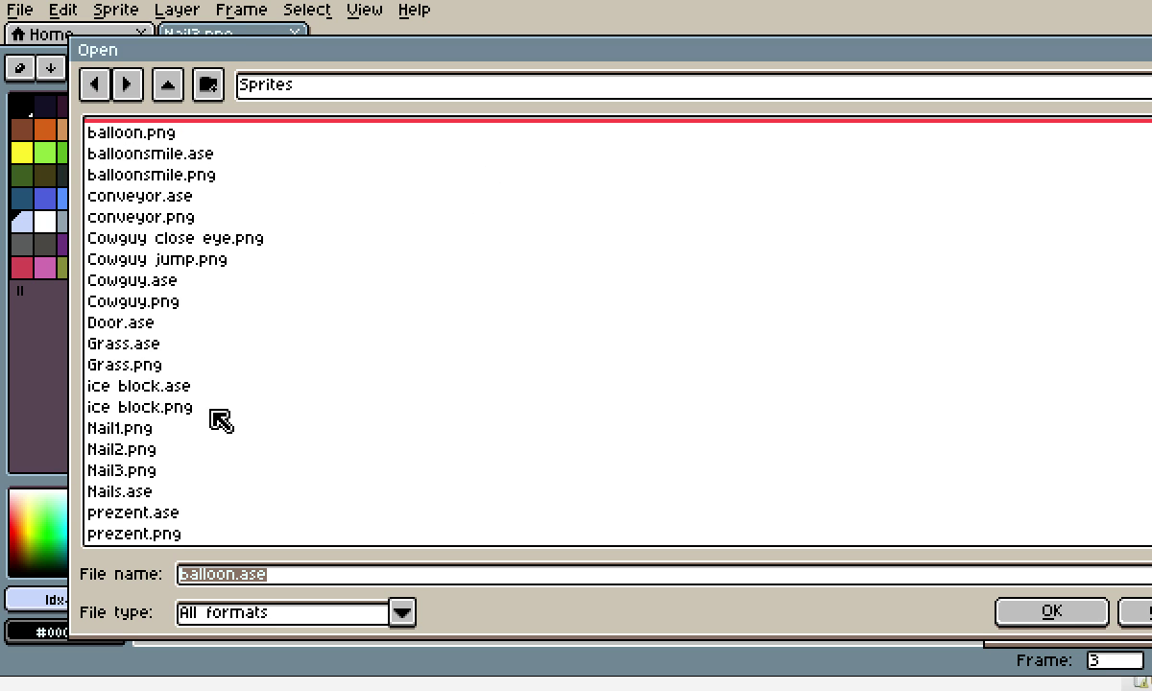
pyautogui.doubleClick(152, 365)
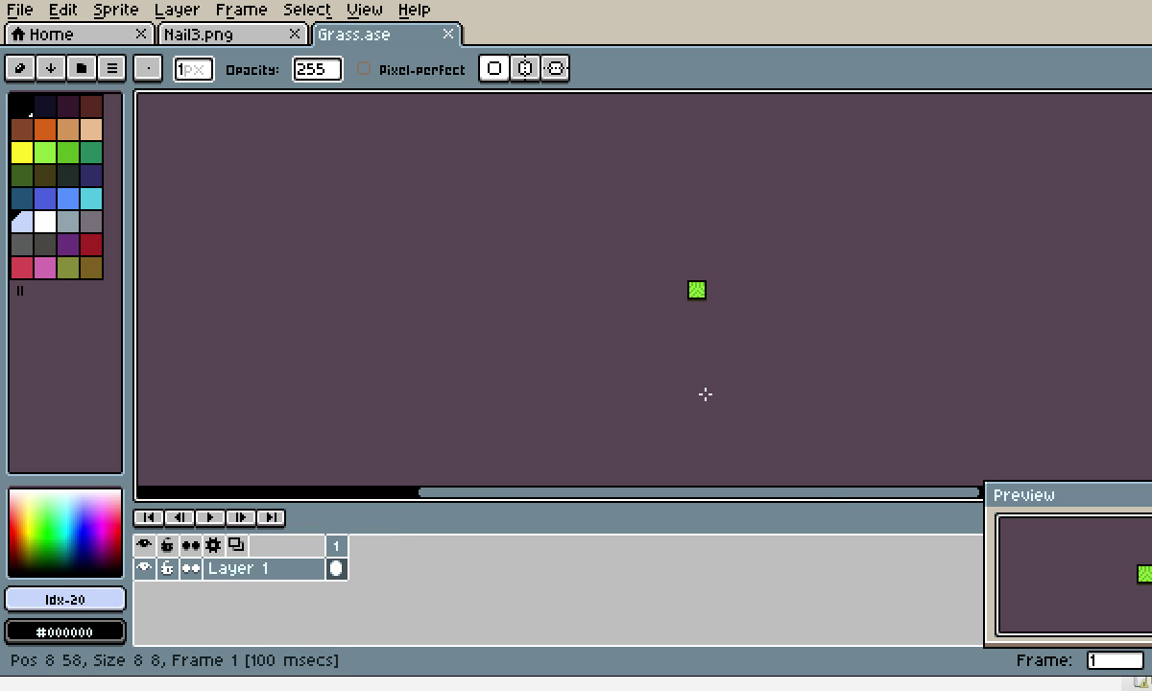
pyautogui.scroll(6, 708, 273)
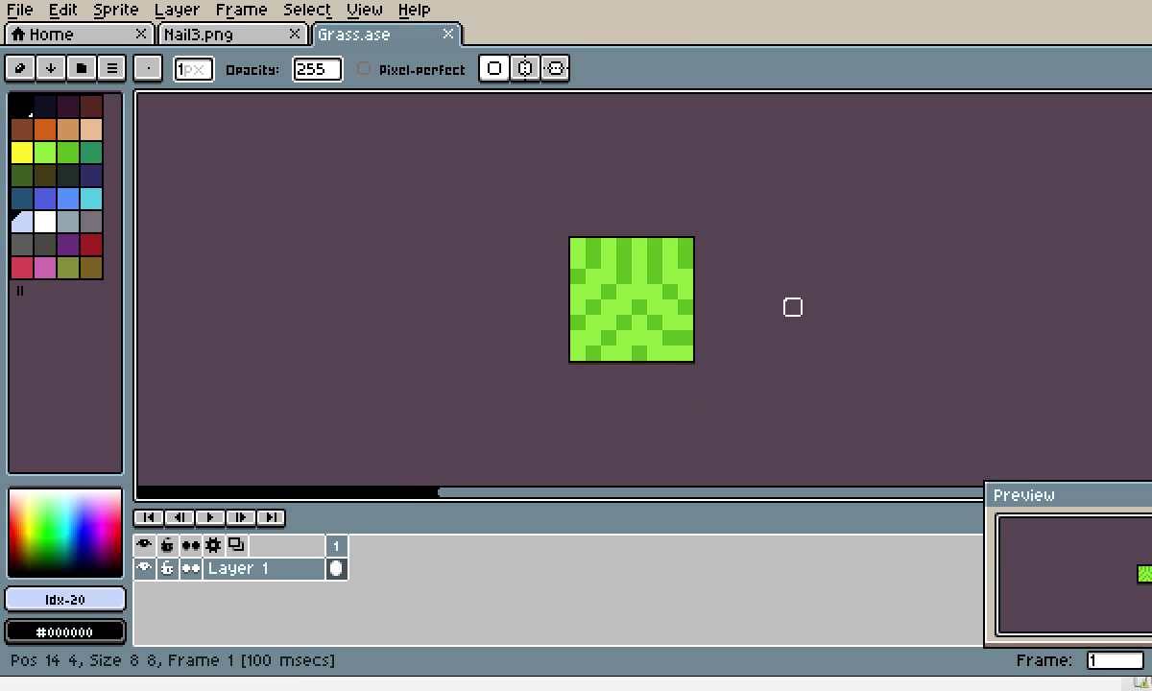
pyautogui.scroll(5, 636, 311)
pyautogui.scroll(-5, 651, 308)
pyautogui.moveTo(666, 340); pyautogui.dragTo(640, 293, button='middle')
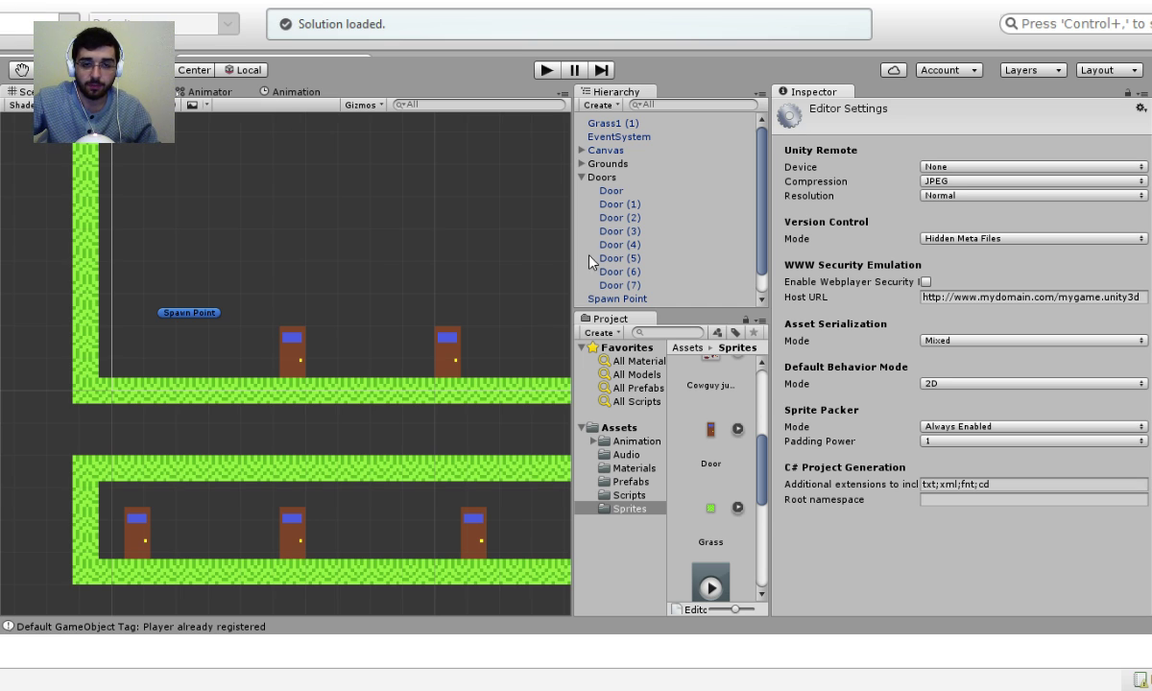
# In Unity, set the Grass sprite's Pixels Per Unit to 100 and apply the import settings.
pyautogui.click(710, 509)
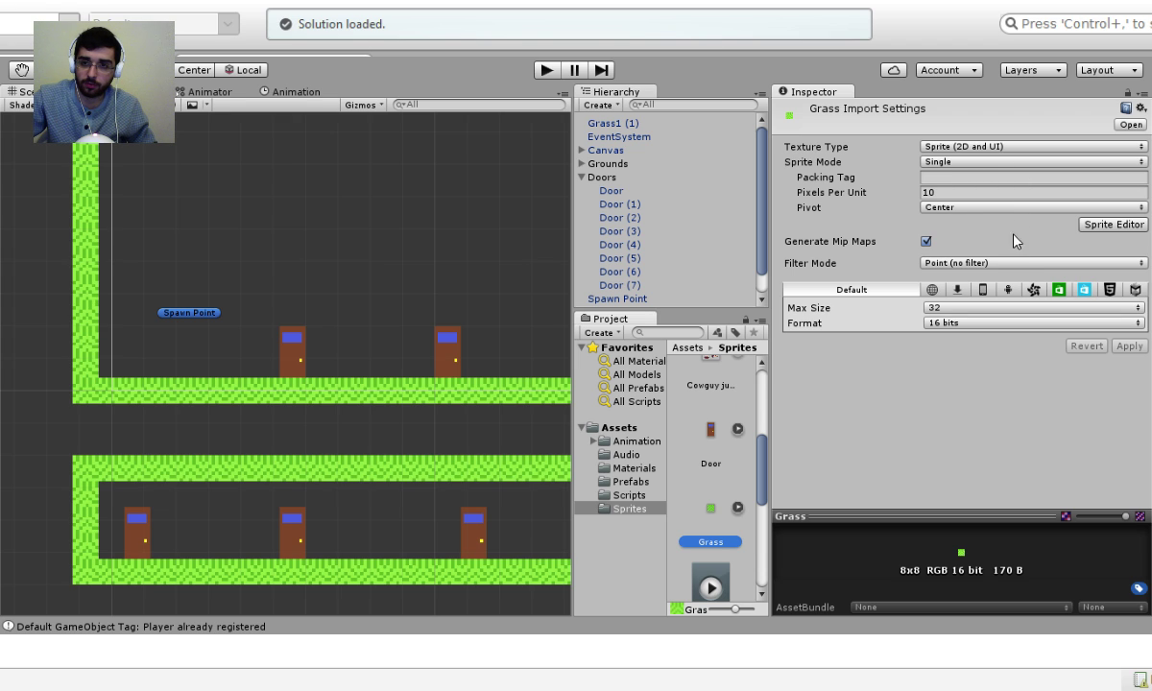
pyautogui.click(925, 192)
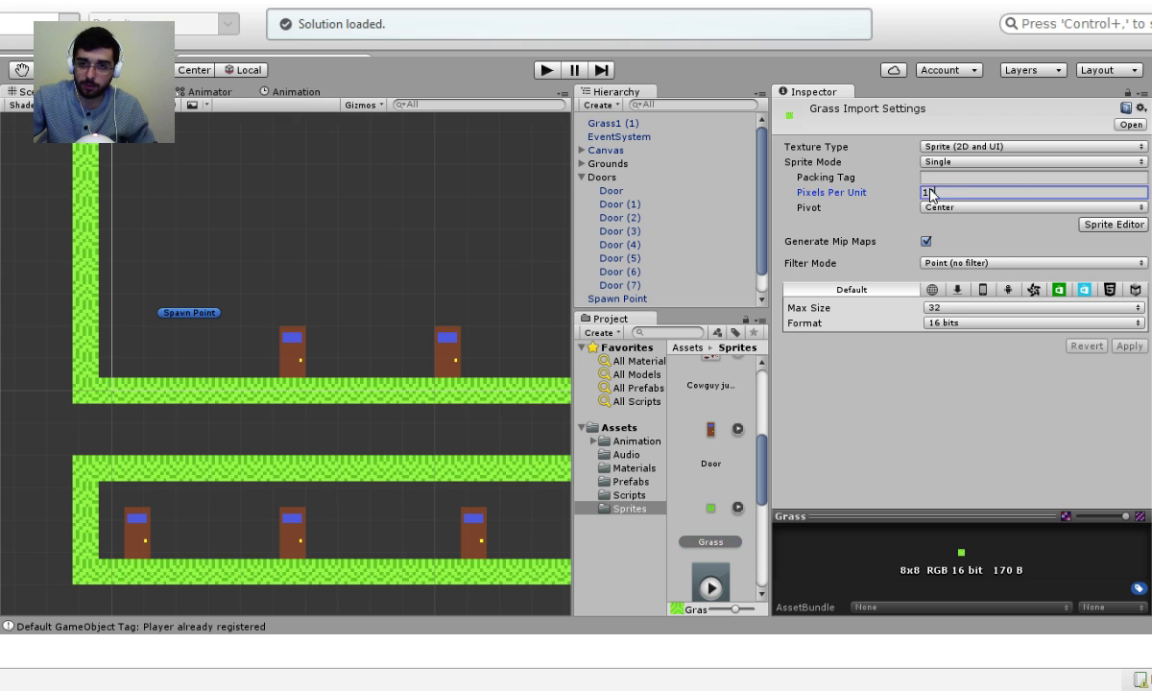
pyautogui.write('10')
pyautogui.hotkey('ctrl', 'a')
pyautogui.write('0')
pyautogui.press('BackSpace')
pyautogui.write('100')
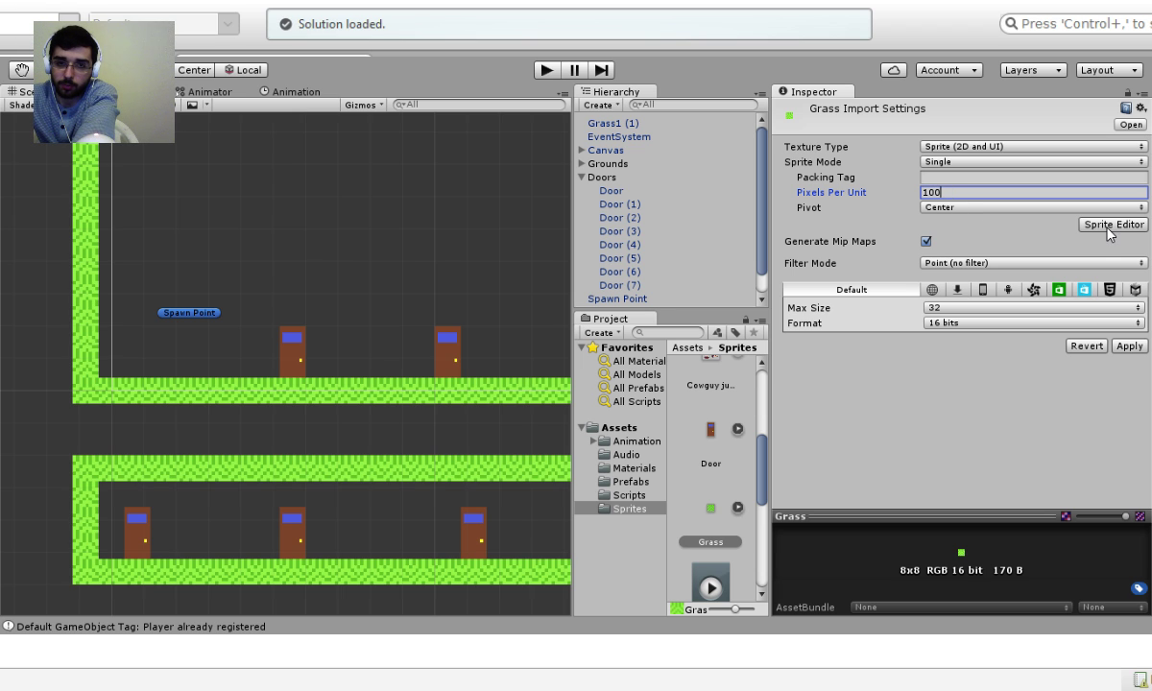
pyautogui.click(1128, 346)
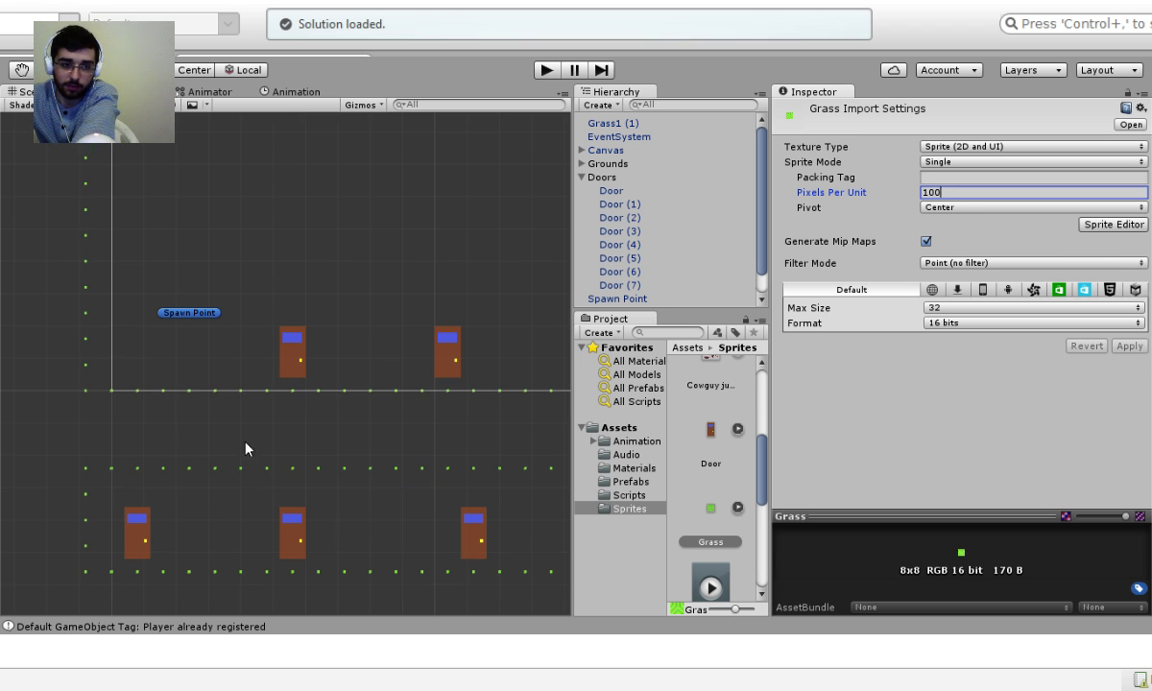
# Set the Grass sprite's Pixels Per Unit back to 10 and apply the import settings.
pyautogui.doubleClick(943, 199)
pyautogui.write('1')
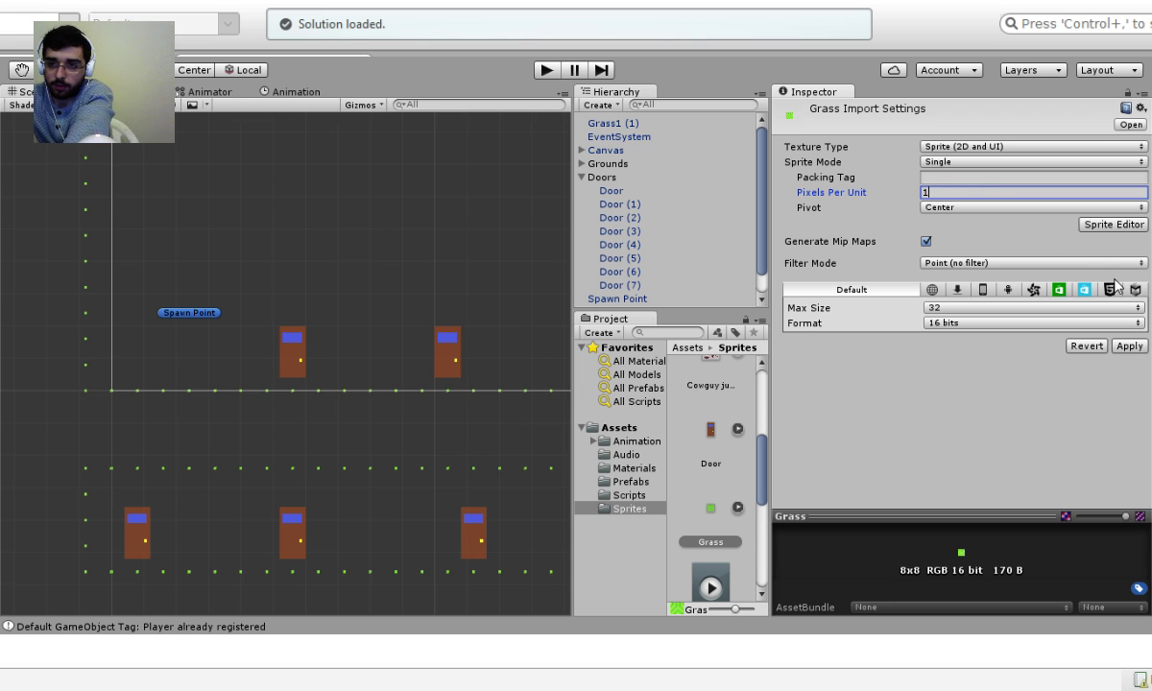
pyautogui.click(1129, 347)
pyautogui.write('0')
pyautogui.click(1128, 347)
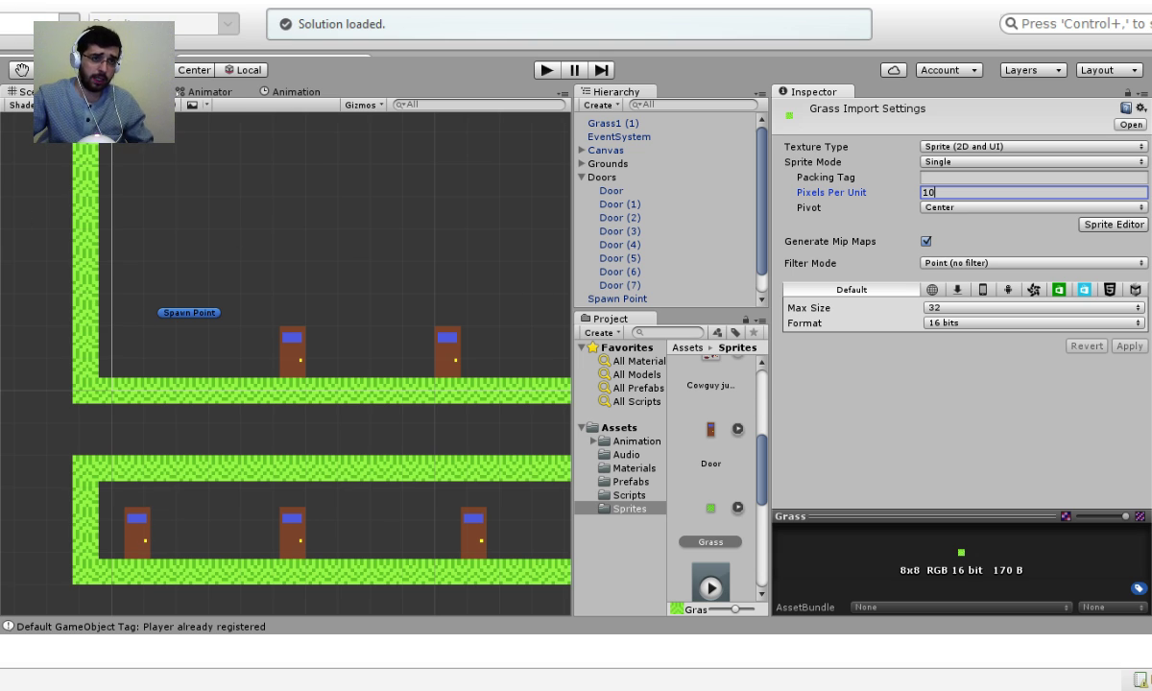
pyautogui.press('Return')
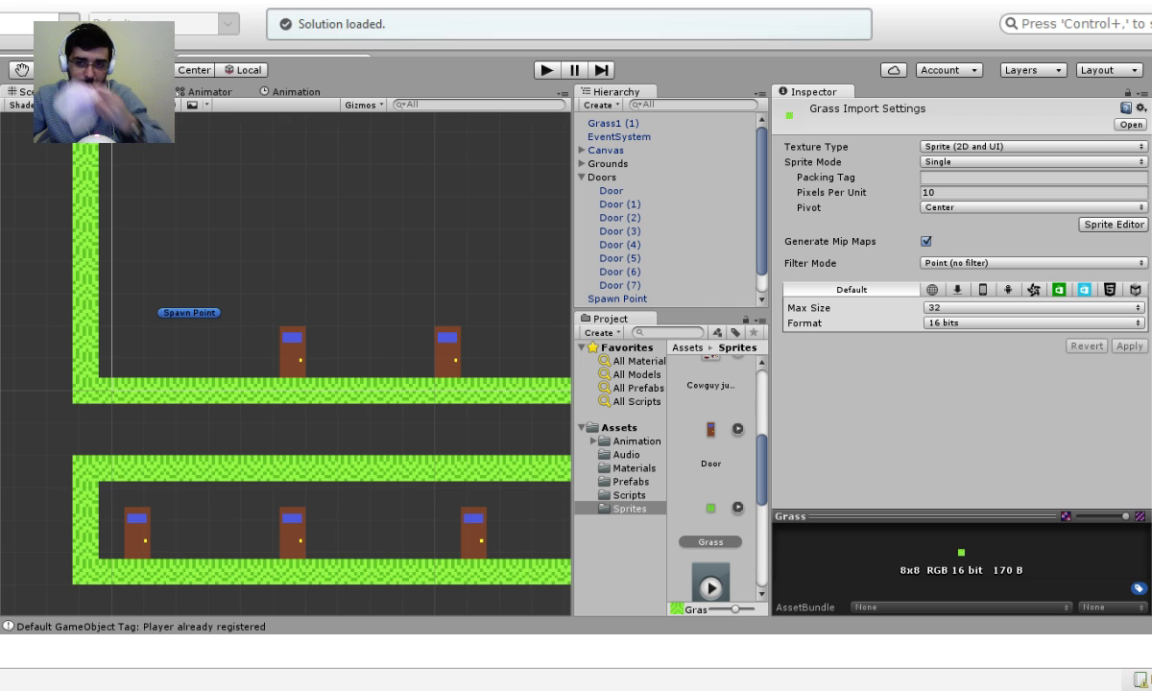
# Select Door (4) on the level's upper floor and look over the surrounding grounds, walls and doors.
pyautogui.press('Tab')
pyautogui.moveTo(386, 277); pyautogui.dragTo(278, 384)
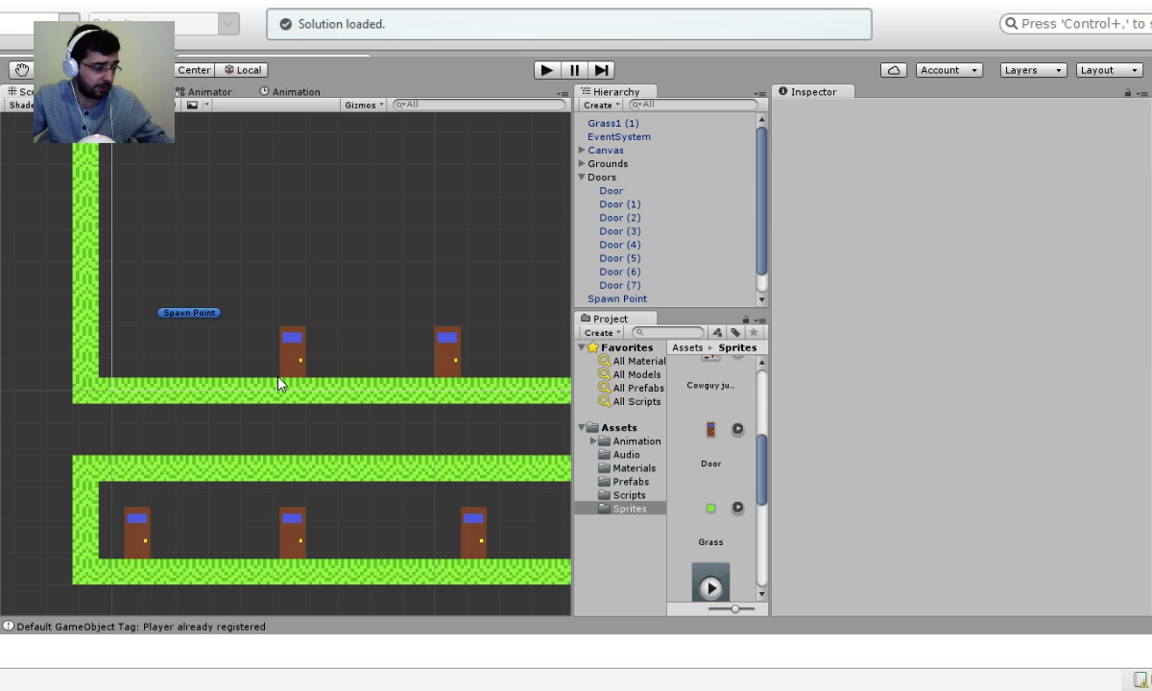
pyautogui.click(475, 386)
pyautogui.moveTo(461, 289); pyautogui.dragTo(429, 400)
pyautogui.moveTo(388, 249); pyautogui.dragTo(465, 394)
pyautogui.moveTo(363, 209); pyautogui.dragTo(505, 339, button='middle')
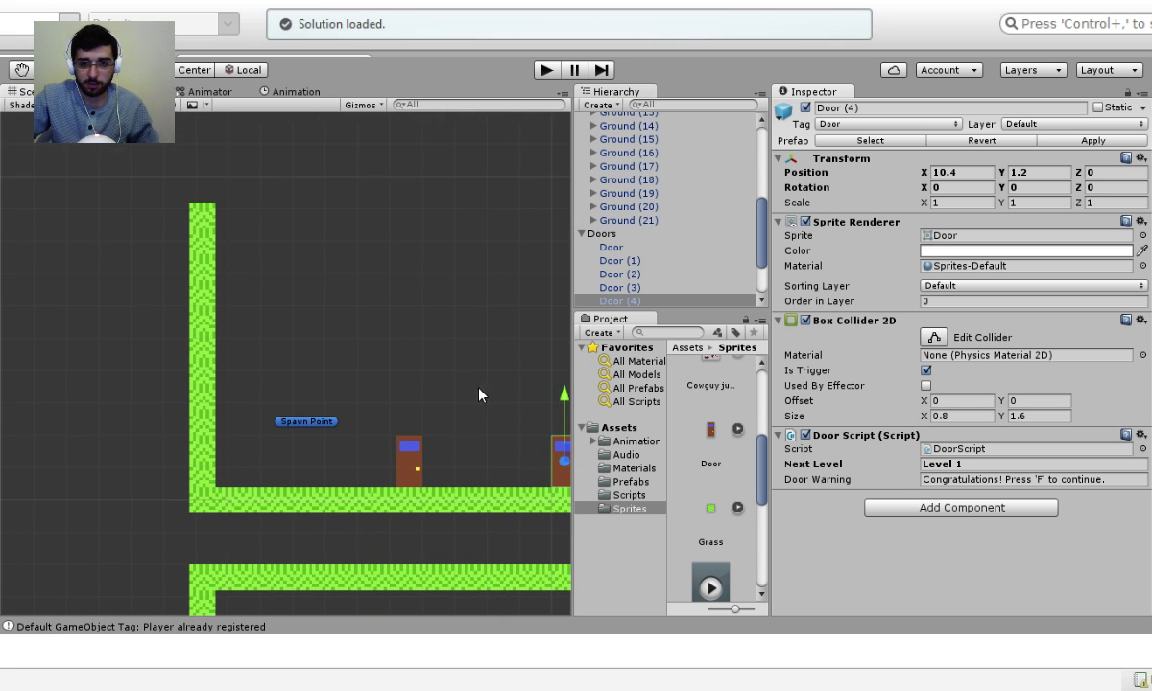
pyautogui.moveTo(497, 397); pyautogui.dragTo(196, 209, button='middle')
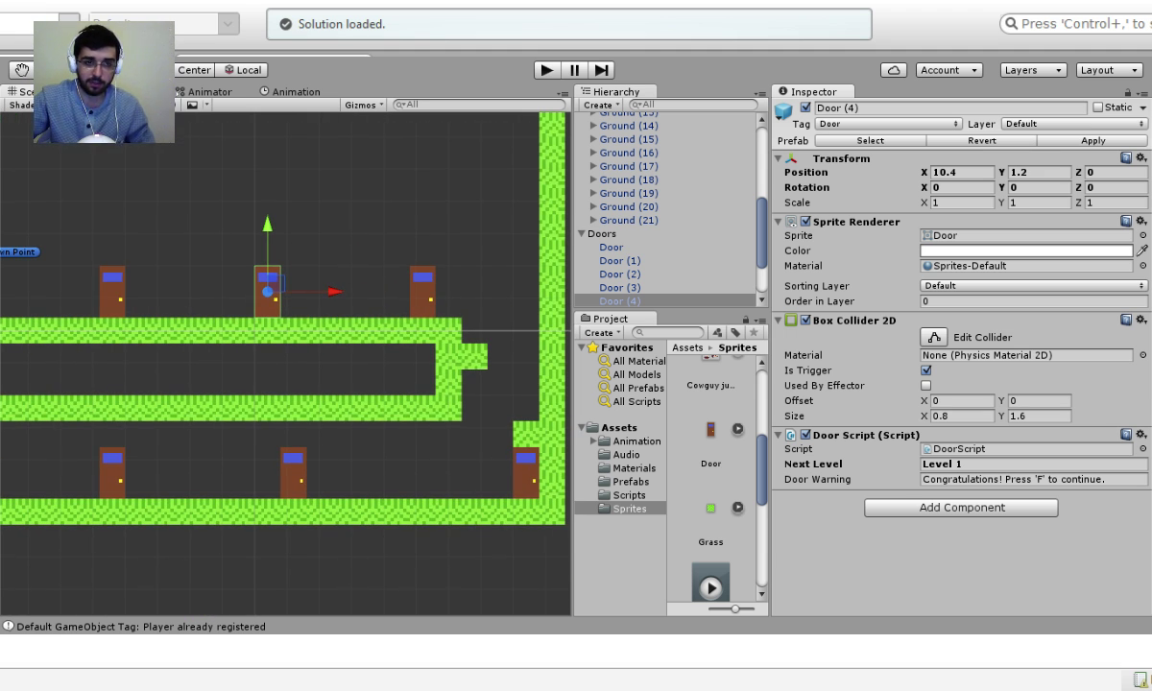